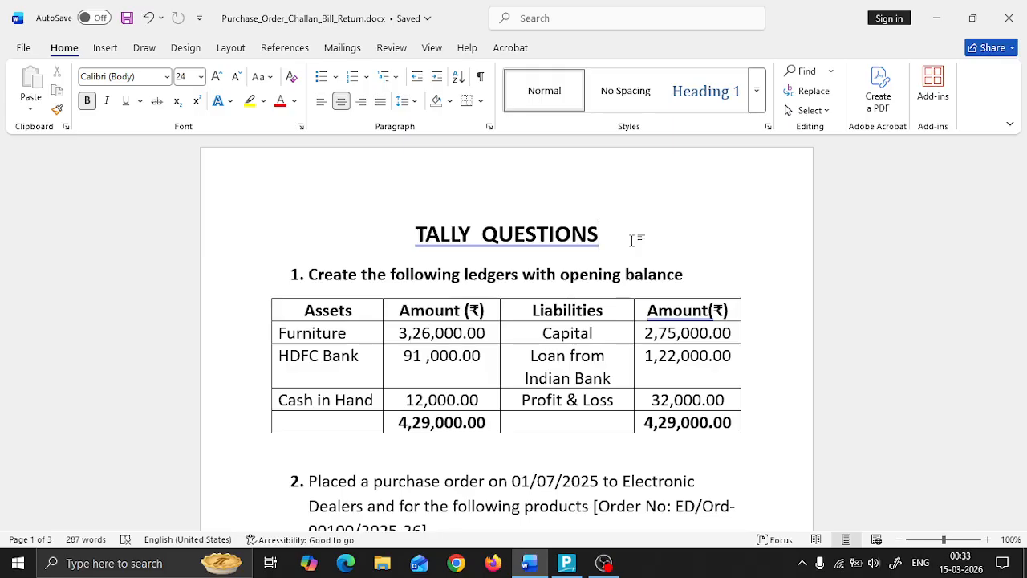
Step: Switch to TallyPrime and enter Purchase Order Challan Bill Retun as the new company's name and mailing name
key("alt+Tab")
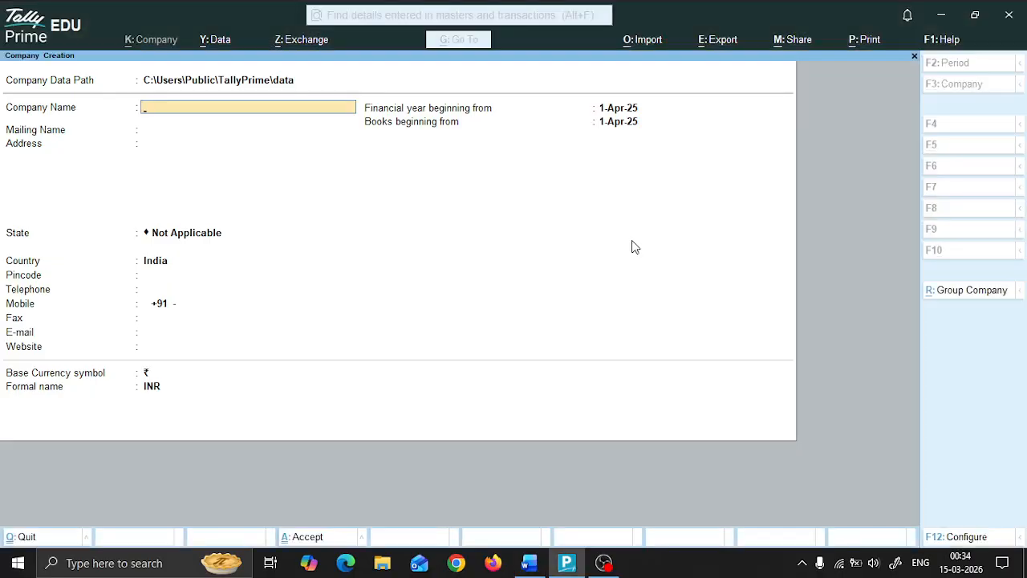
type("Purchase Order Challan A")
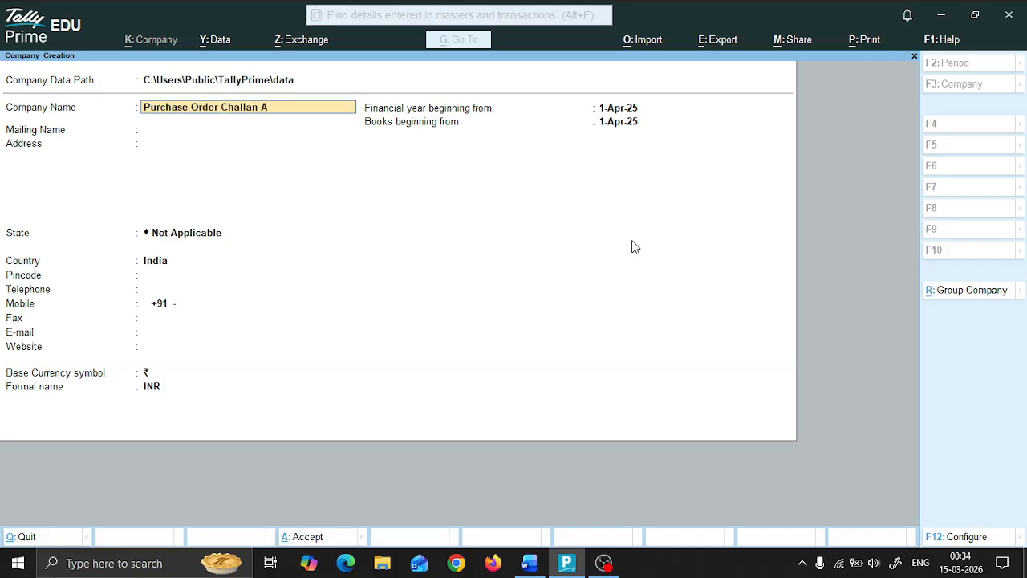
key("BackSpace")
type("Bill Retun")
key("Return")
key("Return")
key("Return")
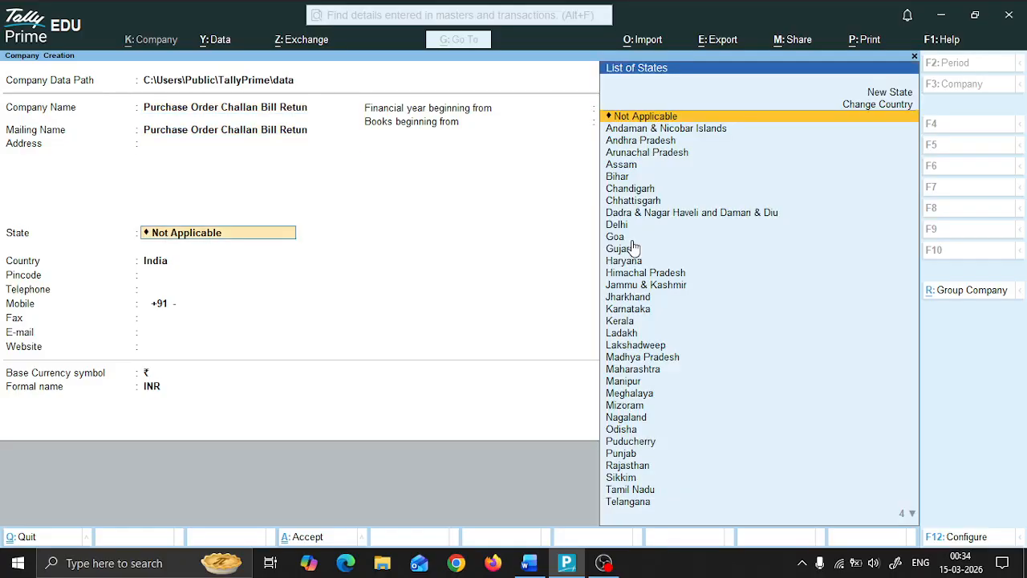
Step: Set the company's state to West Bengal and create the company with the remaining default details
type("We")
key("Return")
key("Return")
key("Return")
key("Return")
key("Return")
key("Return")
key("Return")
key("Return")
key("Return")
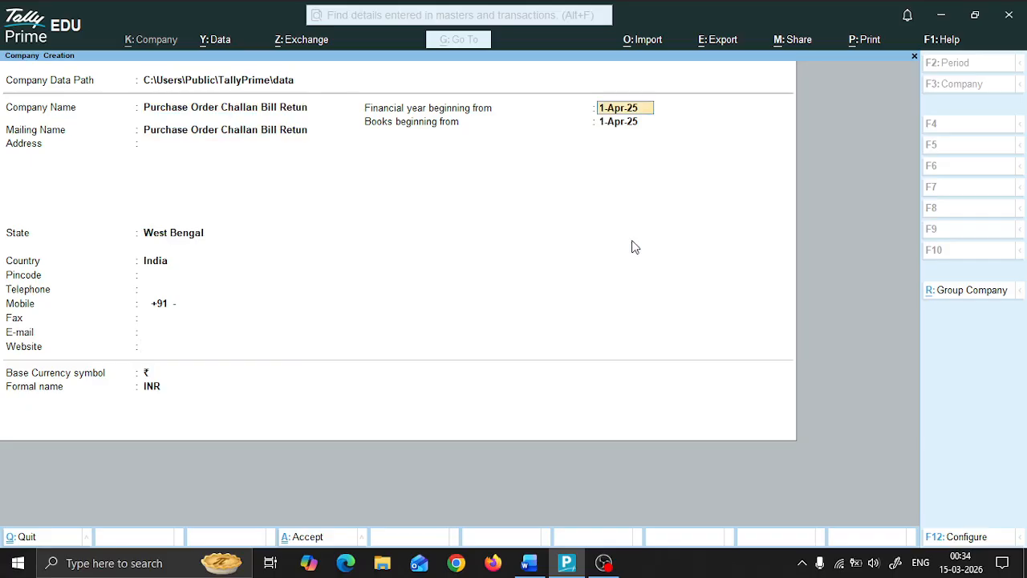
key("Return")
key("Return")
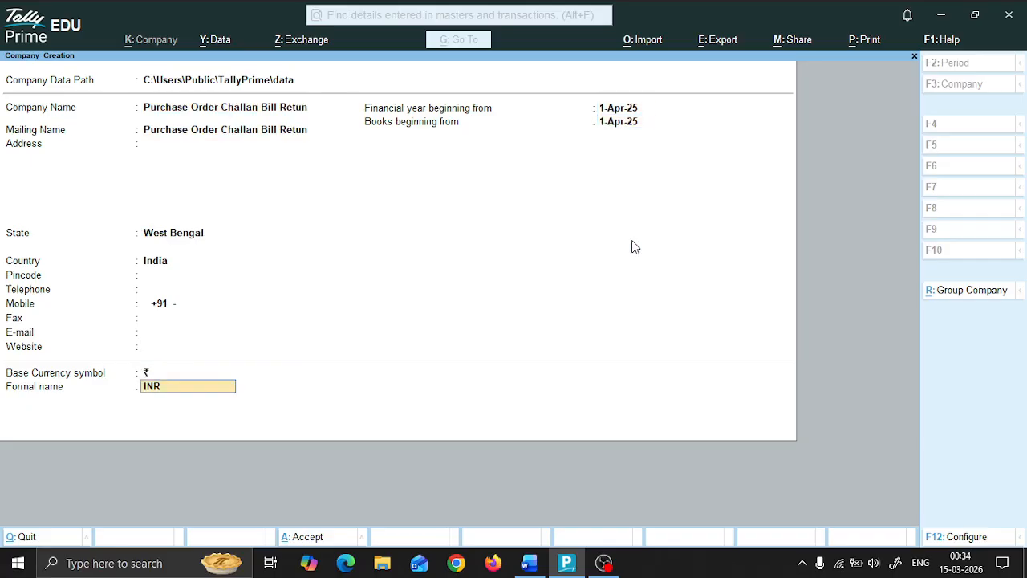
key("Return")
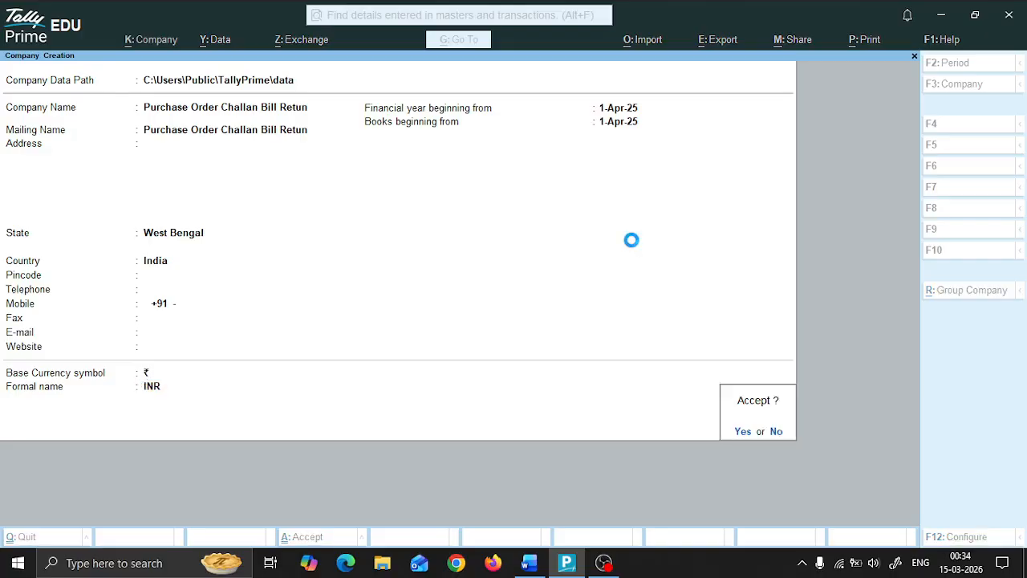
key("Return")
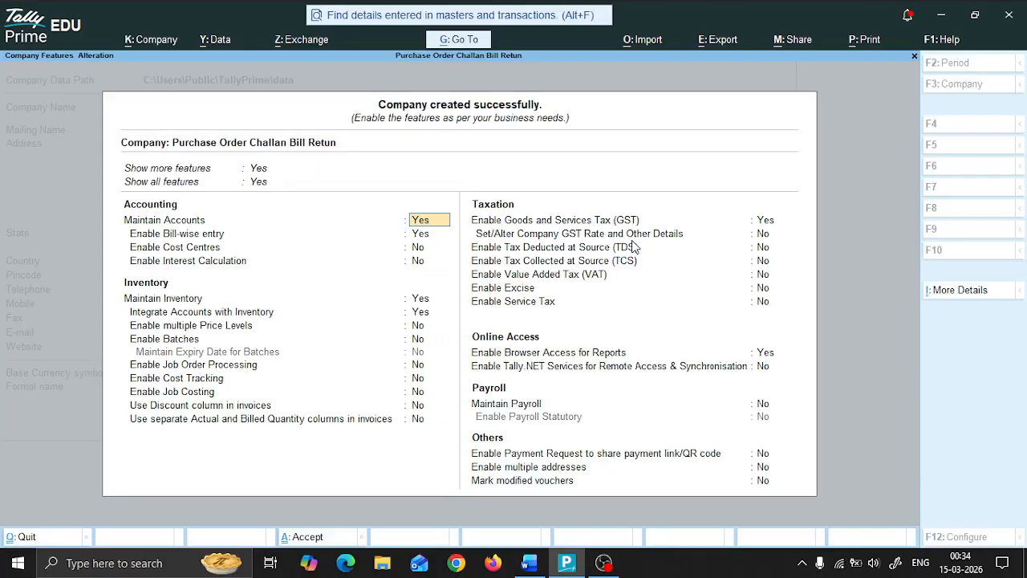
Step: Disable Goods and Services Tax (GST) in the company features and save the feature settings
key("Return")
key("Return")
key("Return")
key("Return")
key("Return")
key("Return")
key("Return")
key("Return")
key("Return")
key("Return")
key("Return")
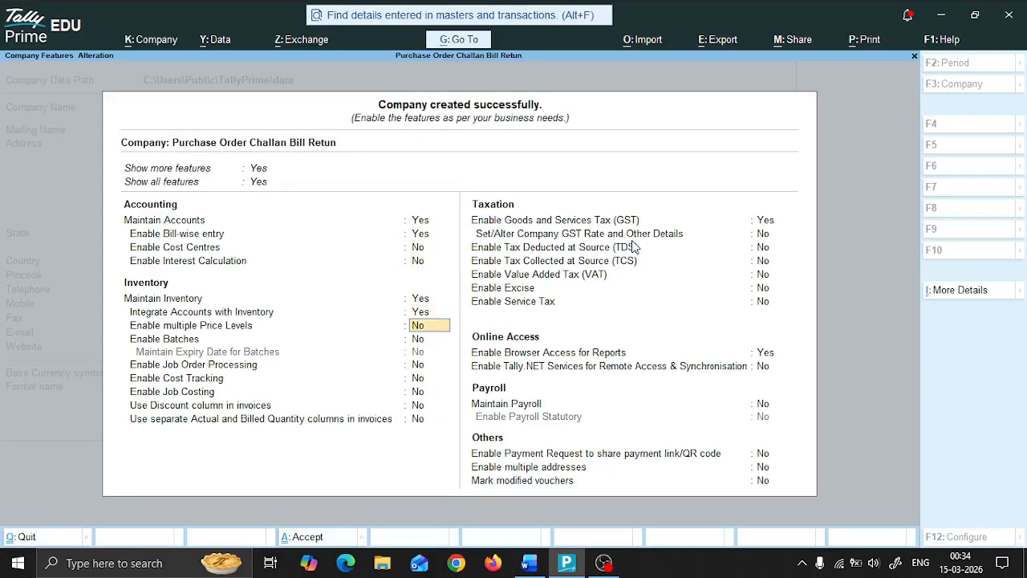
key("Return")
key("Return")
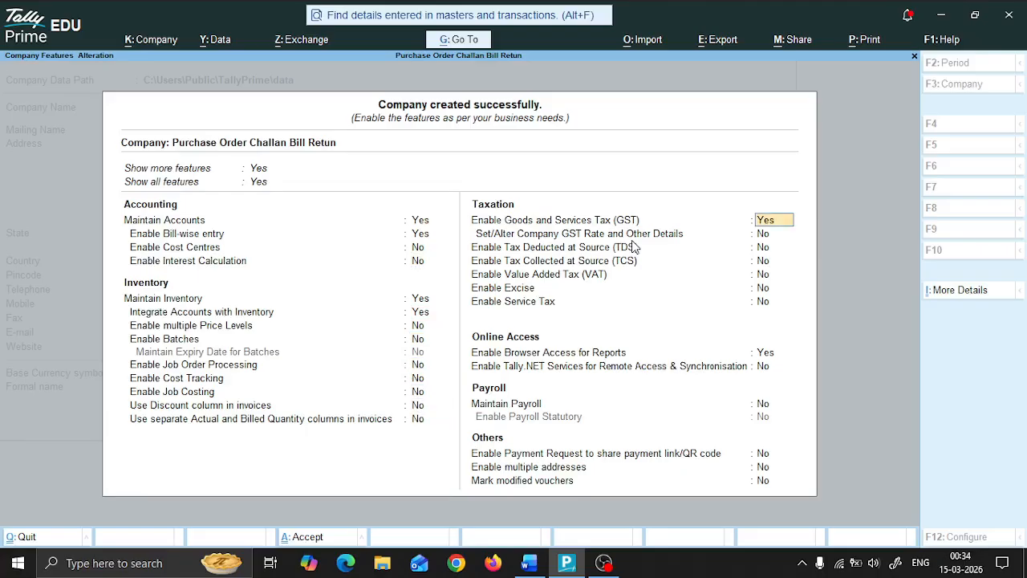
type("n")
key("Return")
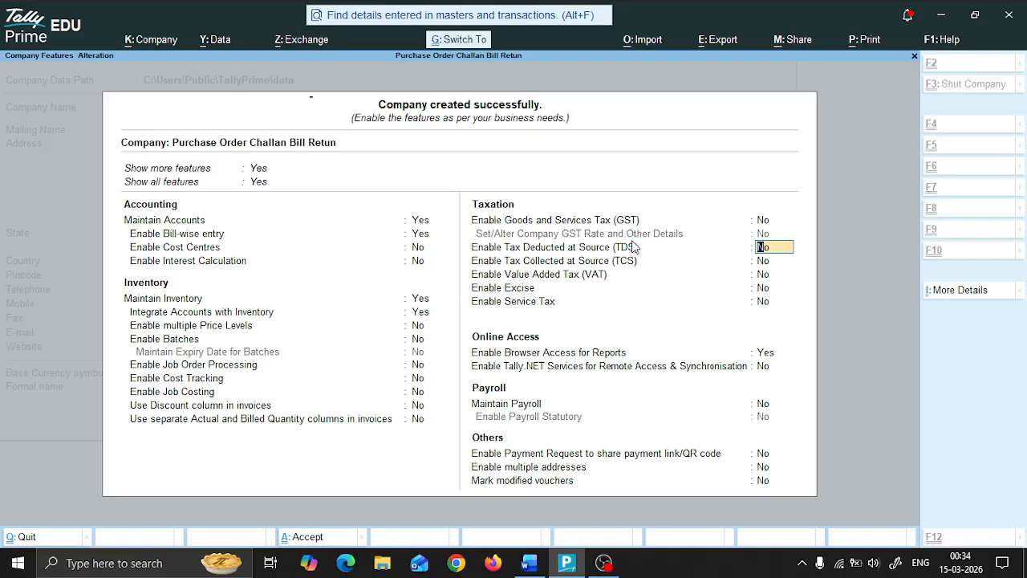
key("ctrl+a")
Step: Open multi-ledger alteration for all items from the Chart of Accounts ledger list
key("Down")
key("Down")
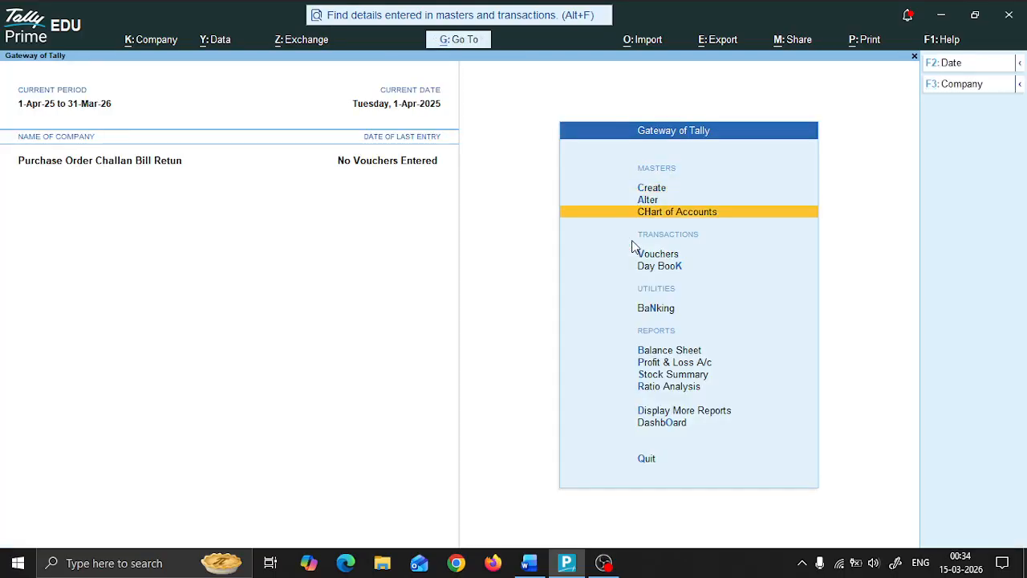
key("Return")
key("Return")
key("ctrl+h")
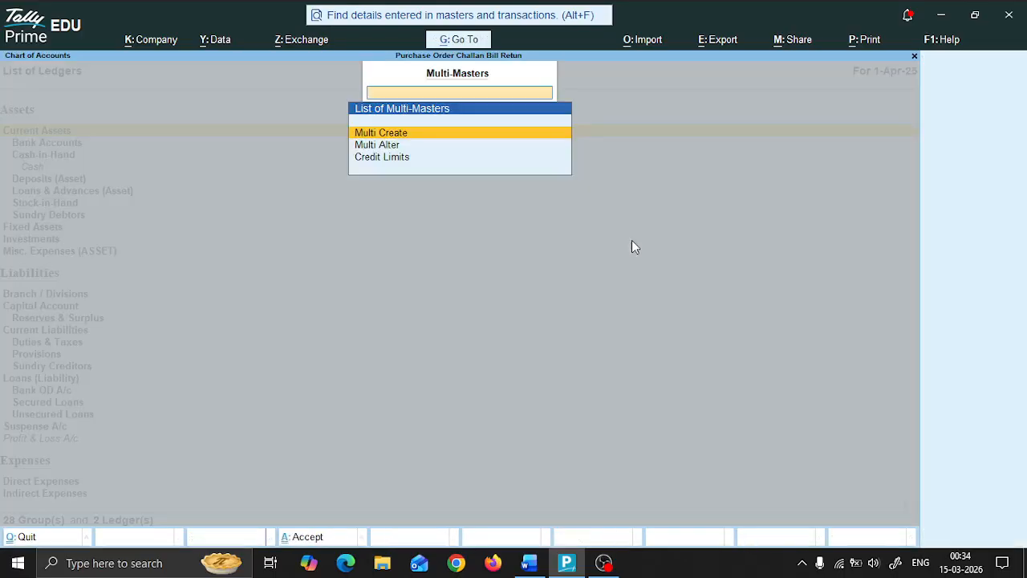
key("Return")
key("Return")
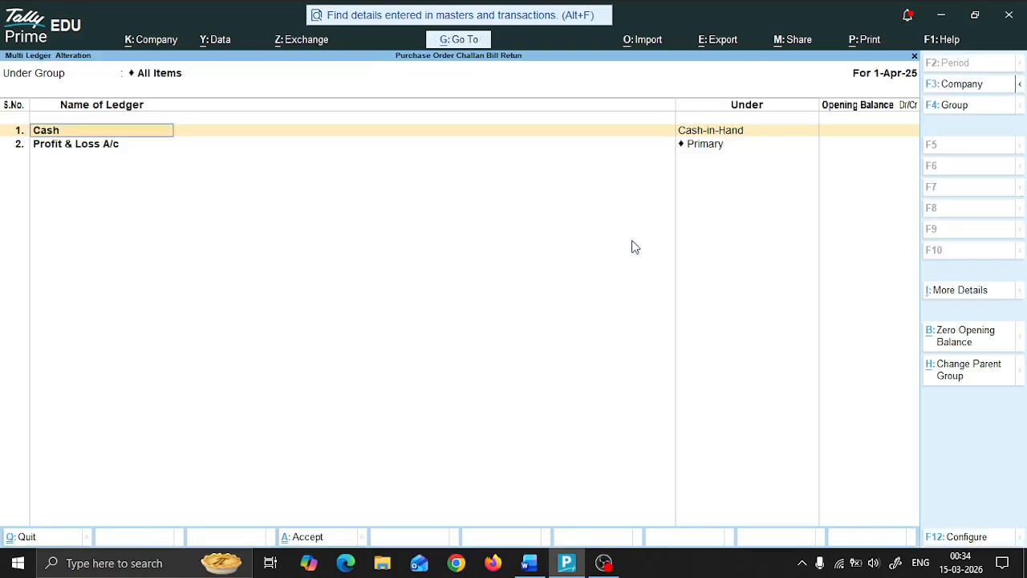
Step: Set the Cash ledger's opening balance to 12,000 Dr, as given in the Word question sheet
key("Return")
key("Return")
key("alt+Tab")
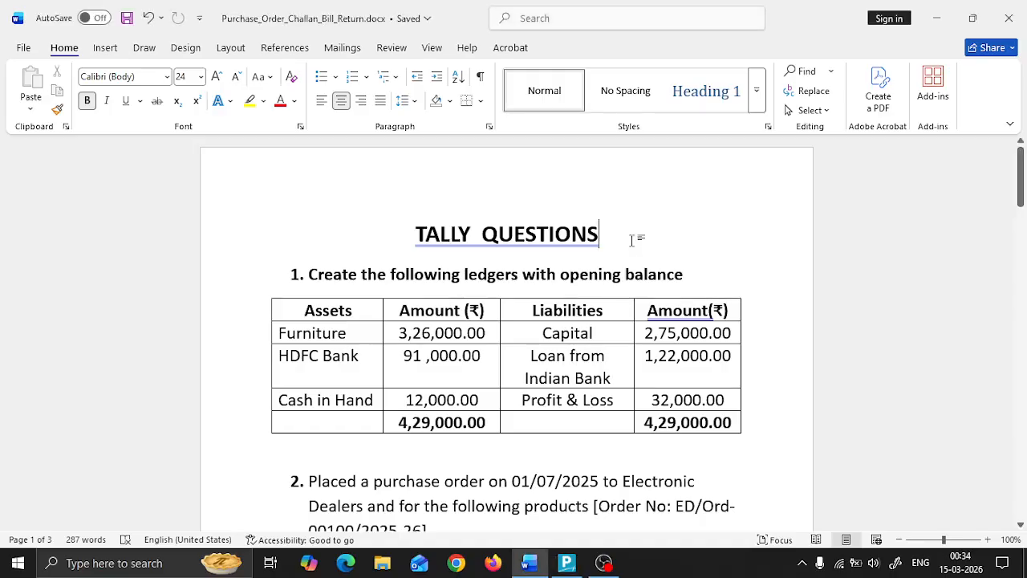
key("alt+Tab")
type("12")
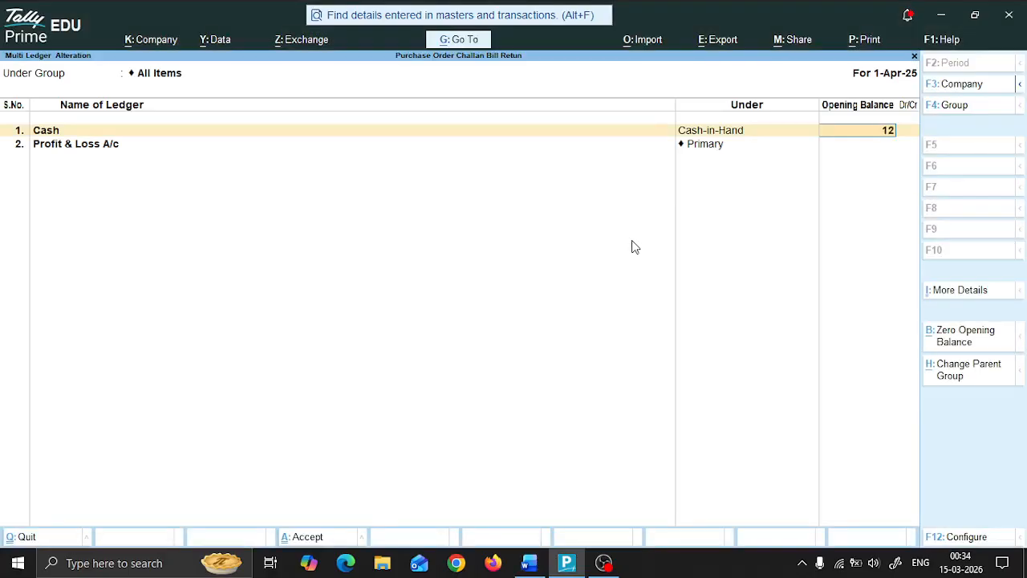
type(",000")
key("Return")
key("Return")
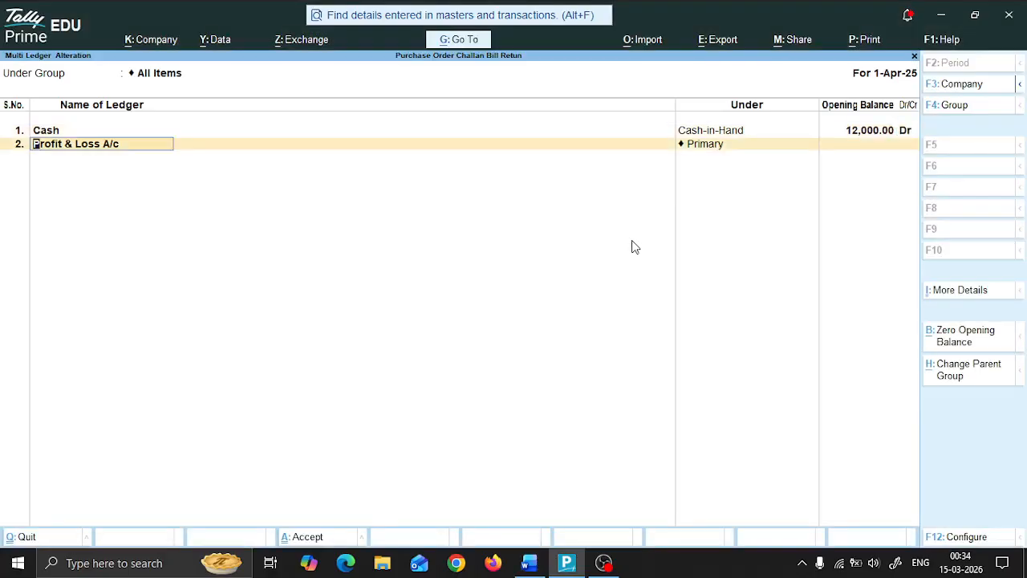
Step: Set the Profit & Loss A/c opening balance to 32,000 Cr, as given in the question sheet
key("Return")
key("alt+Tab")
key("alt+Tab")
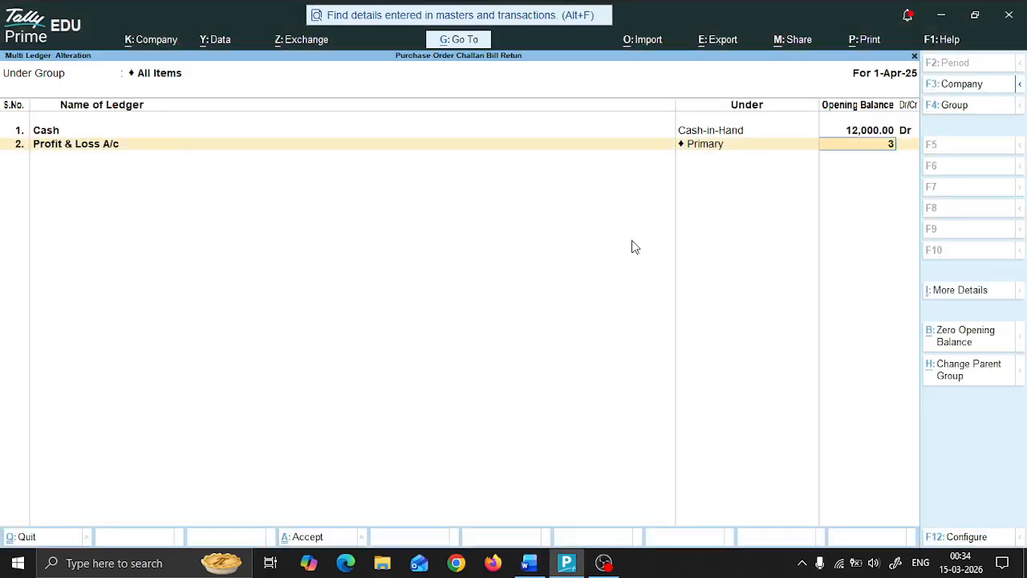
type("32000")
key("Return")
key("Return")
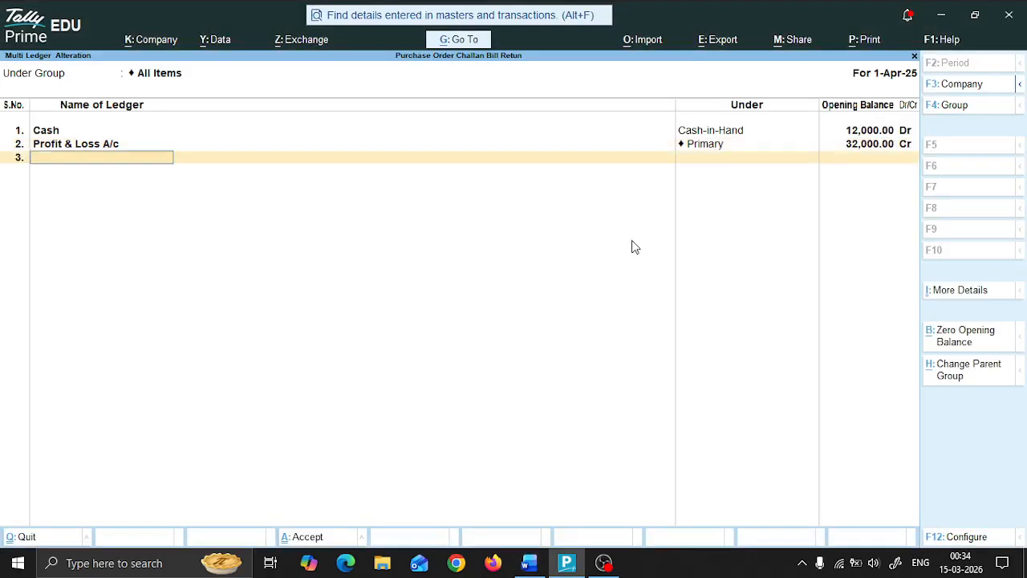
Step: Add a Furniture ledger under Fixed Assets with an opening balance of 3,26,000 Dr
key("alt+Tab")
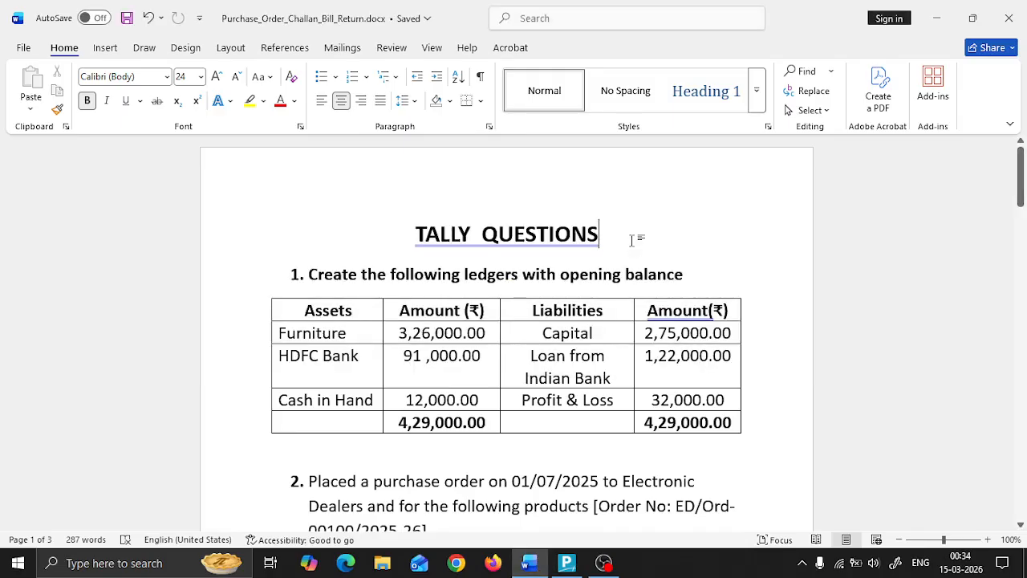
key("alt+Tab")
type("Furniture")
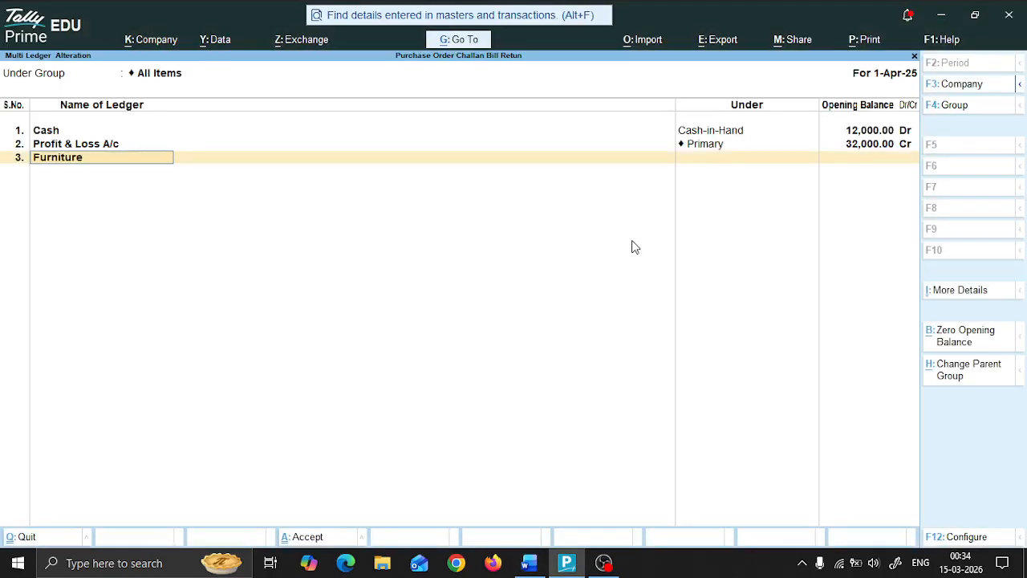
key("Return")
type("fix")
key("Return")
type("326000")
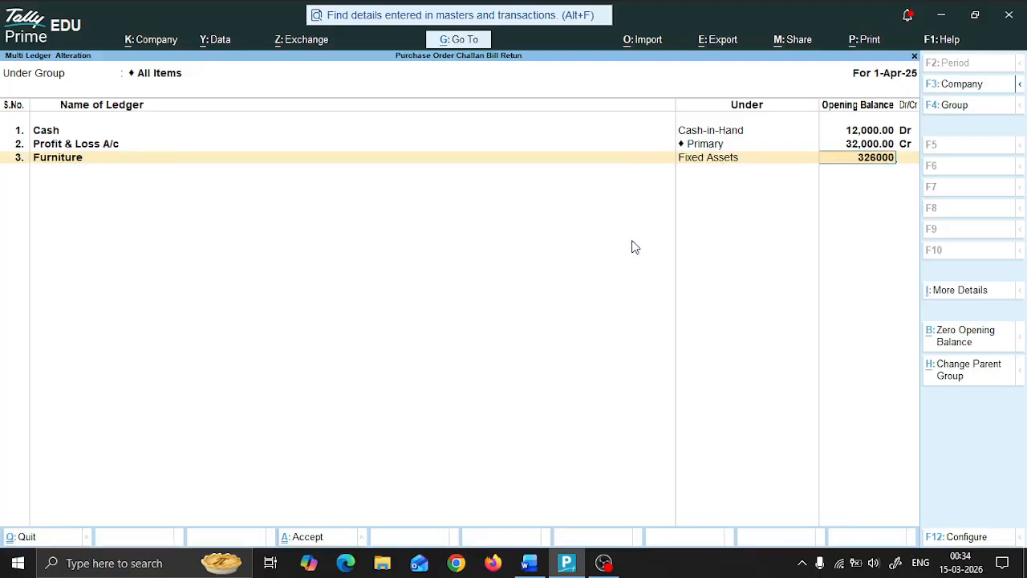
key("Return")
key("Return")
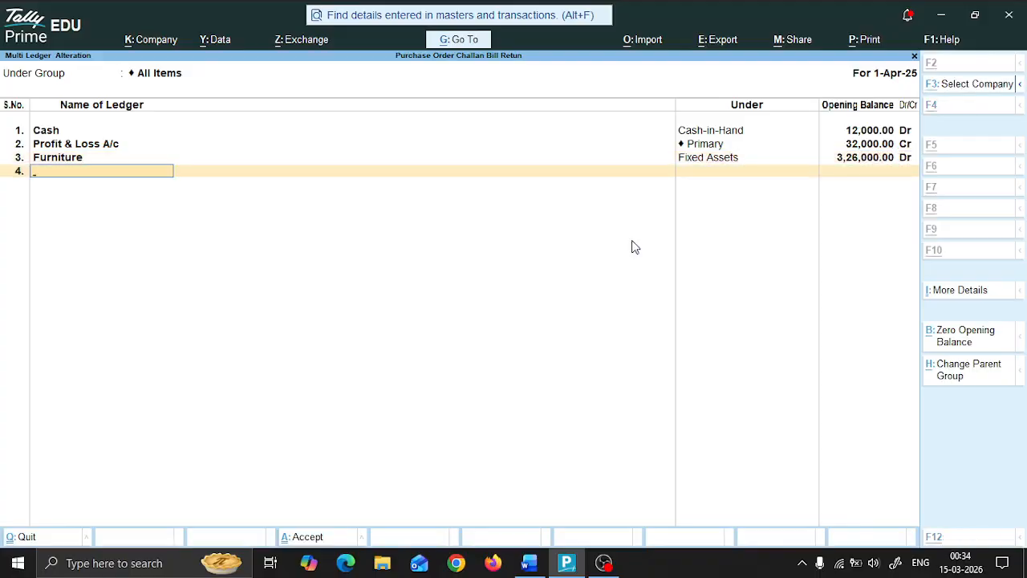
Step: Add an HDFC Bank ledger under Bank Accounts with an opening balance of 91,000 Dr
key("alt+Tab")
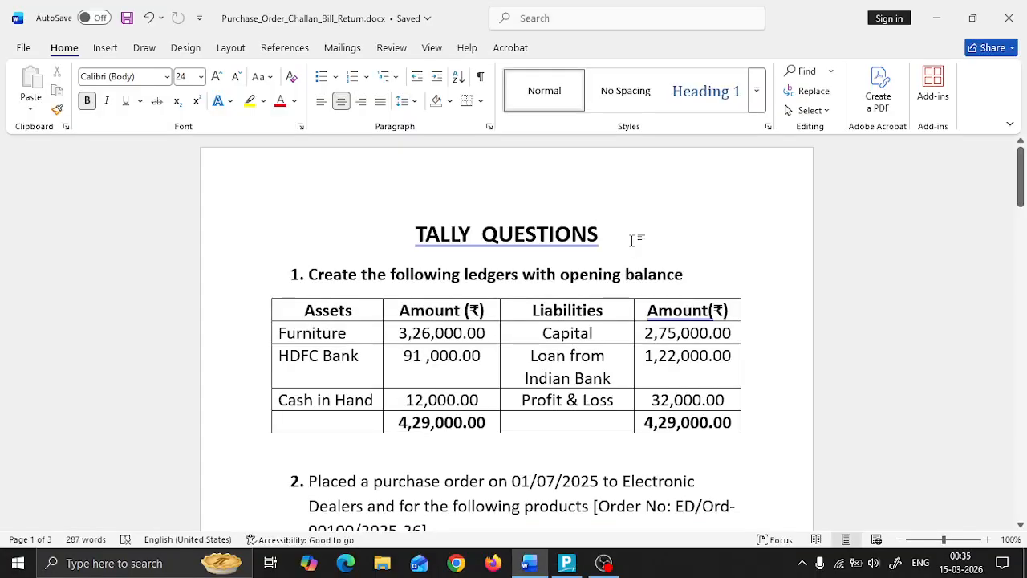
key("alt+Tab")
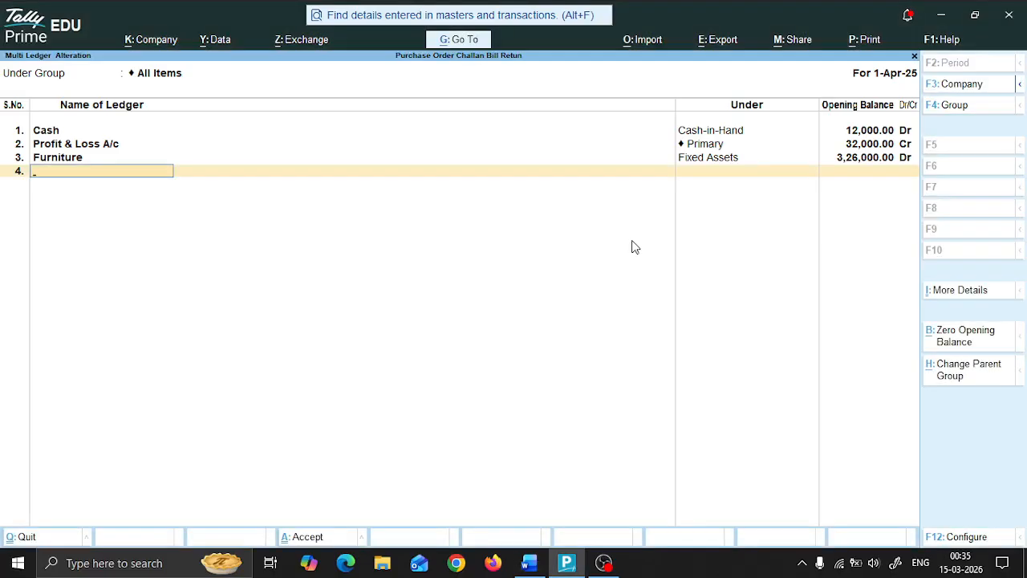
type("HDFC Bank")
key("Return")
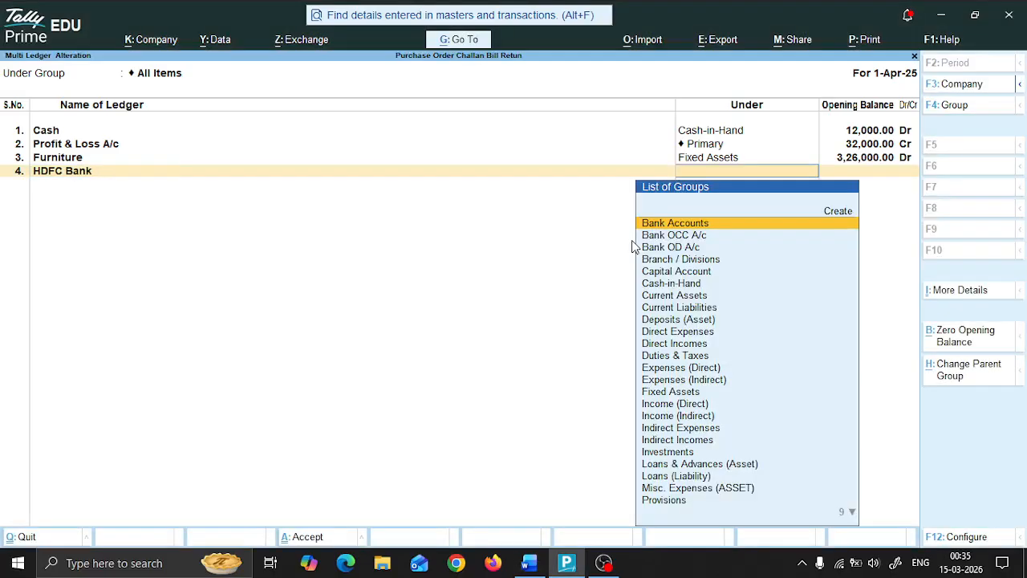
type("bank")
key("Return")
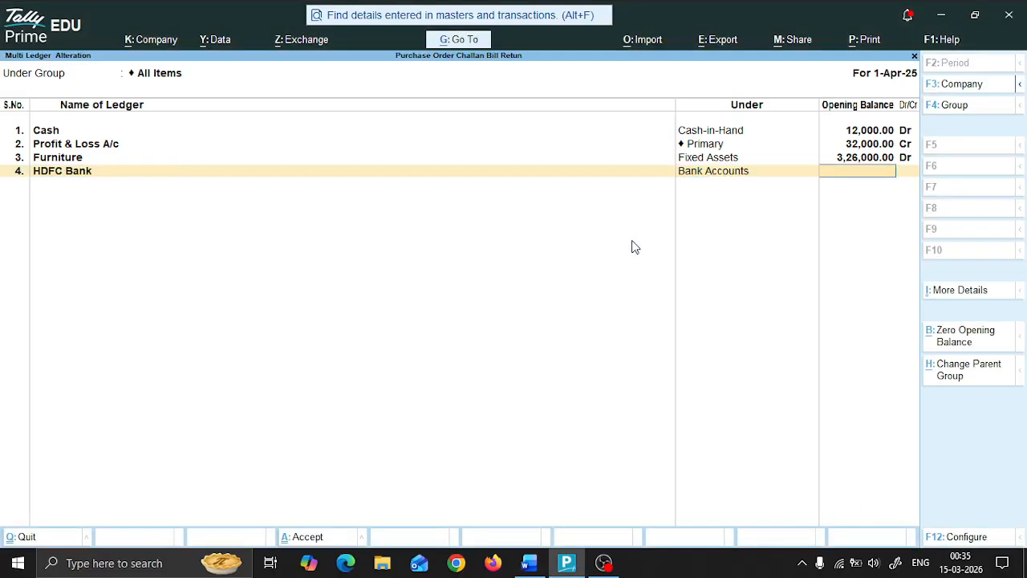
type("91000")
key("Return")
key("Return")
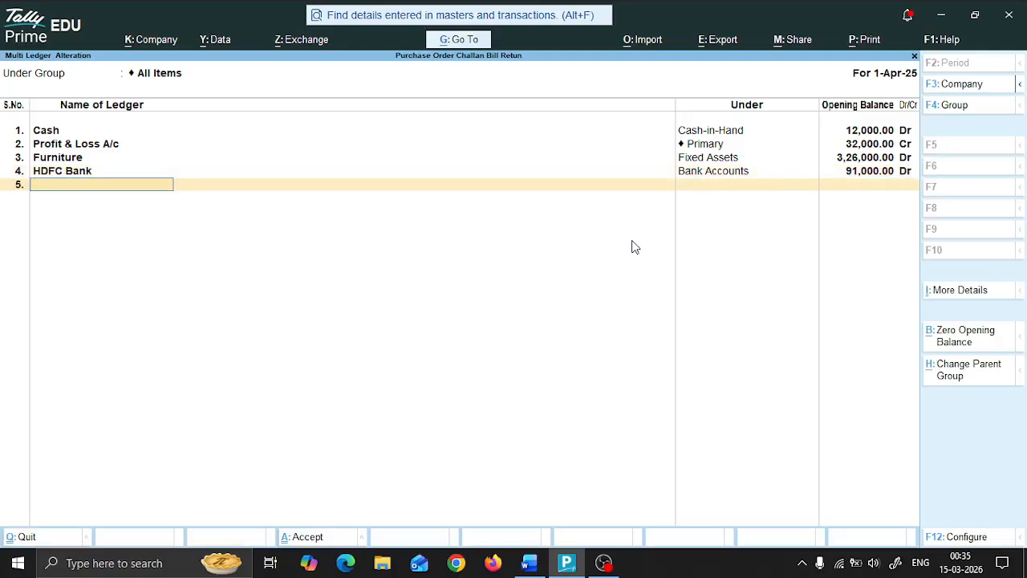
Step: Add a Capital ledger under Capital Account with an opening balance of 2,75,000 Cr
key("alt+Tab")
key("alt+Tab")
type("Capital")
key("Return")
type("Ca")
left_click(634, 247)
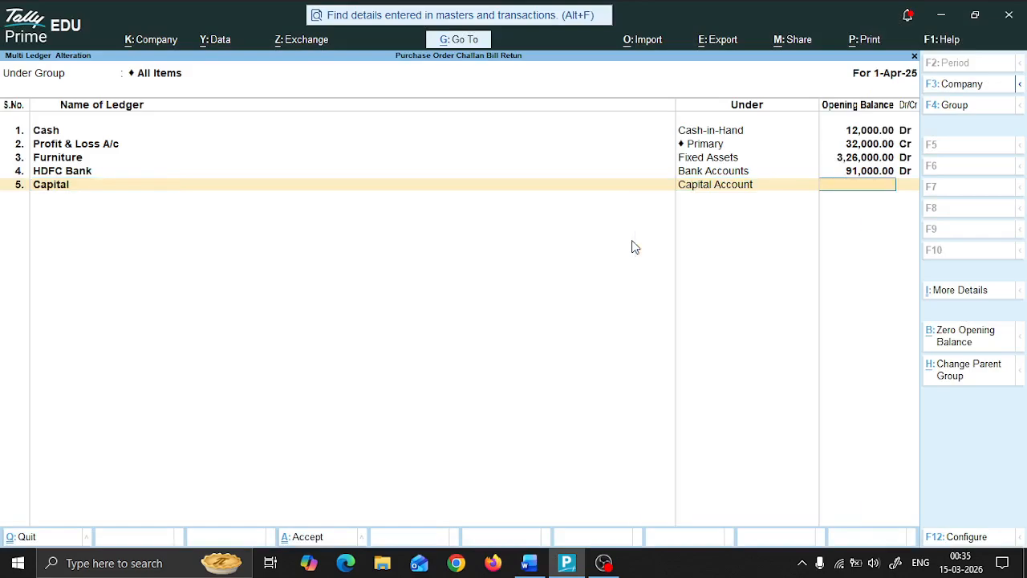
type("275000")
key("Return")
Step: Add a Loan From Indian Bank ledger under Secured Loans with an opening balance of 1,22,000
key("alt+Tab")
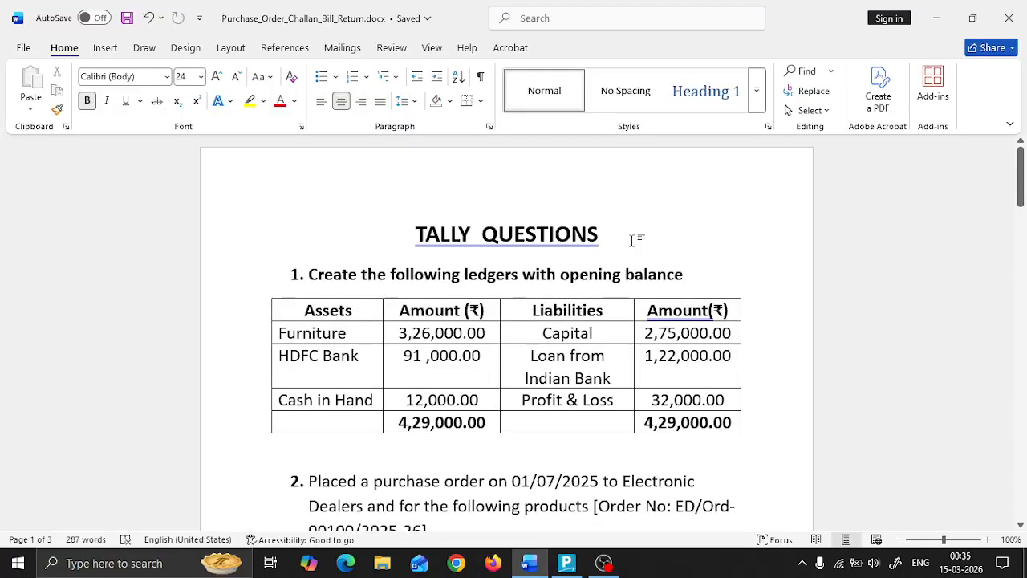
key("alt+Tab")
type("Loan")
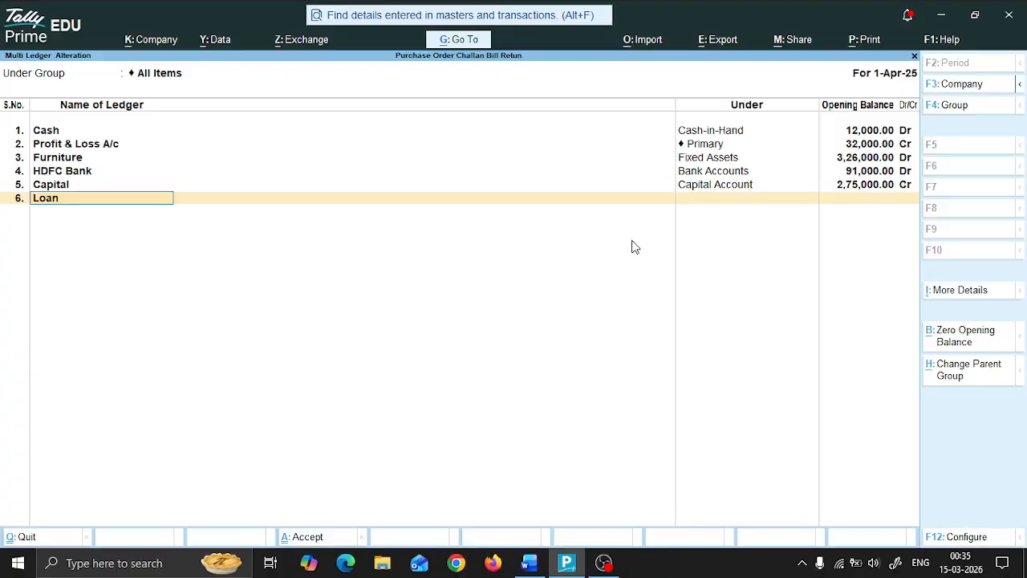
type(" From Indian Bank")
key("Return")
type("Sec")
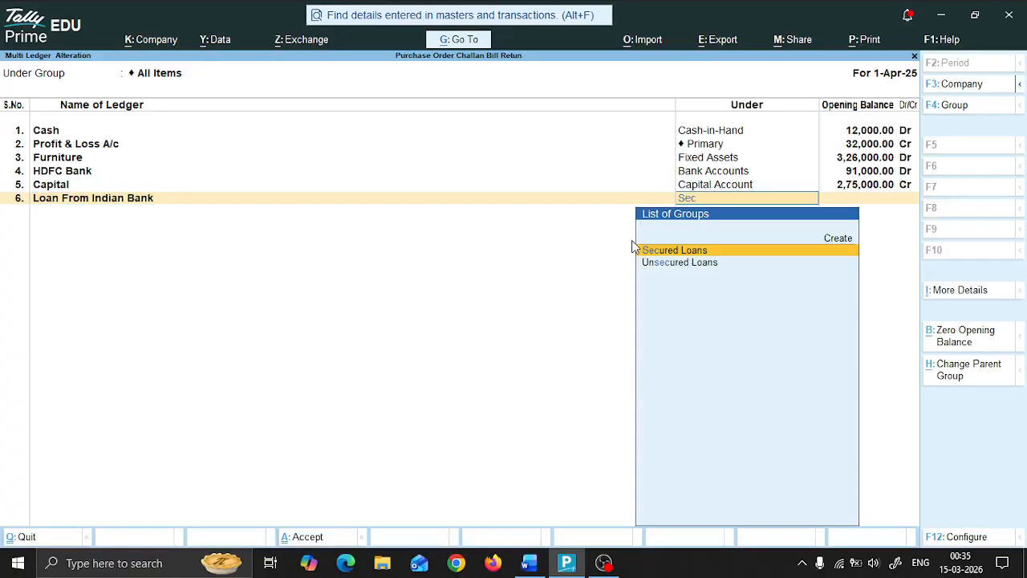
key("Return")
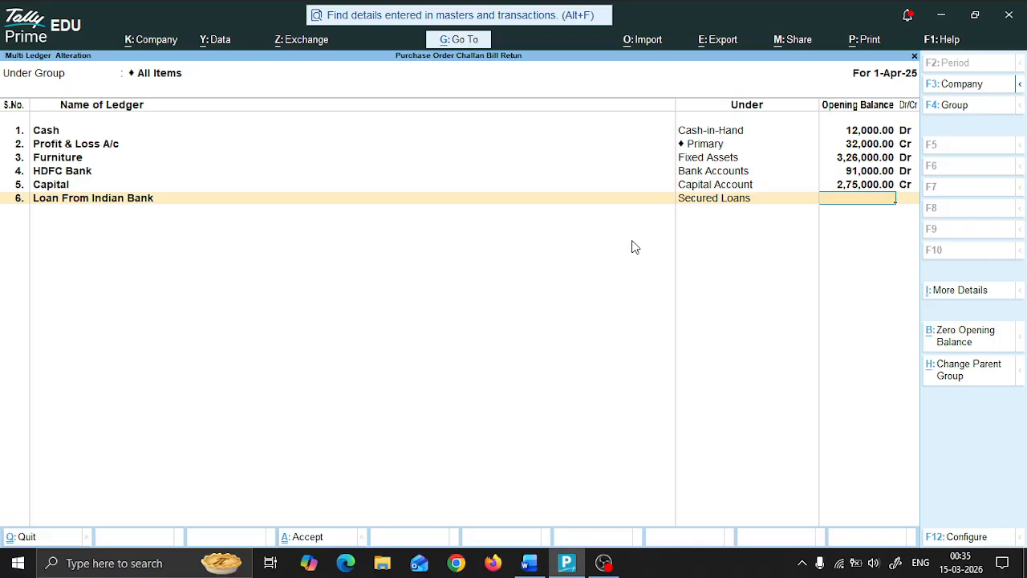
key("alt+Tab")
key("alt+Tab")
type("122000")
key("Return")
key("Return")
Step: Check the ledgers against the question sheet, save them all and return to the Gateway of Tally
key("alt+Tab")
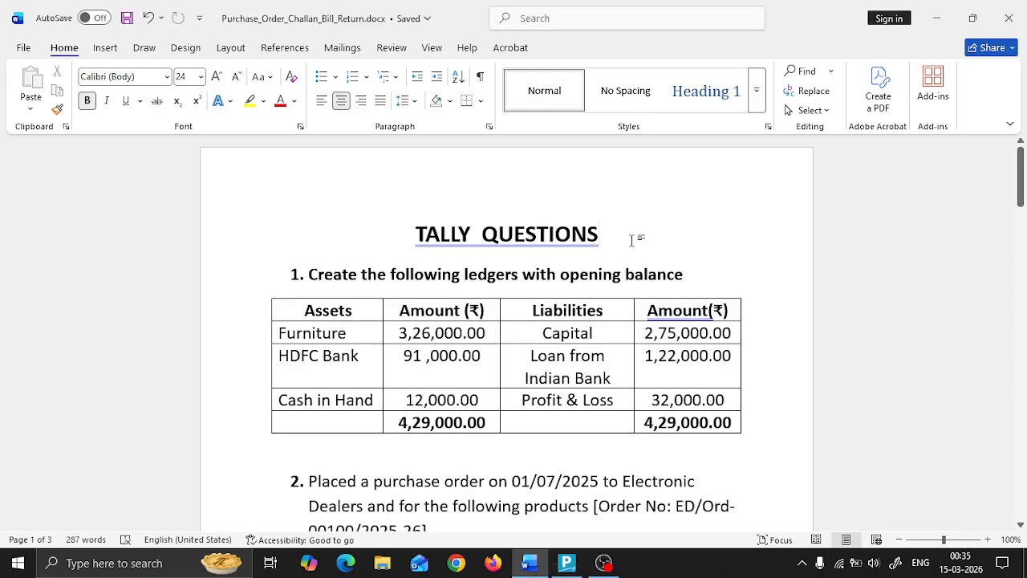
key("alt+Tab")
key("ctrl+a")
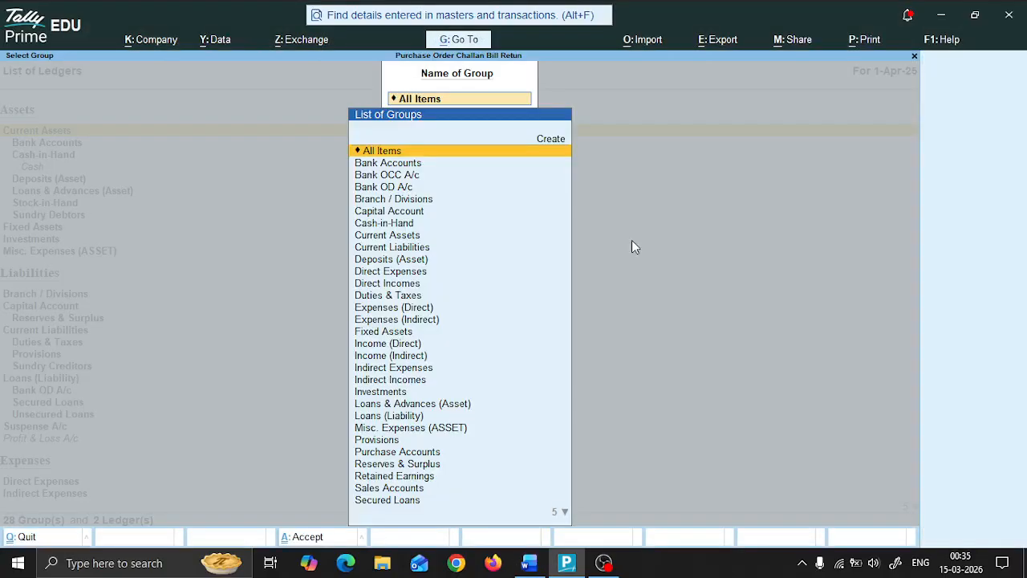
key("Escape")
key("Escape")
key("Escape")
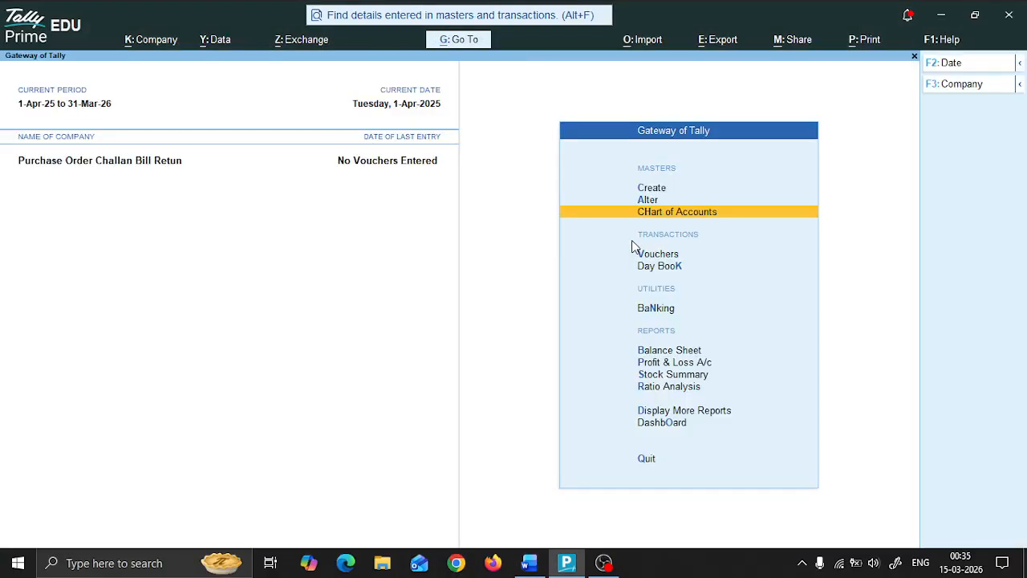
Step: Open the Balance Sheet, compare its totals with the opening balances in the Word question sheet, and return to the Gateway of Tally
key("Down")
key("Down")
key("Down")
key("Down")
key("Down")
key("Up")
key("Return")
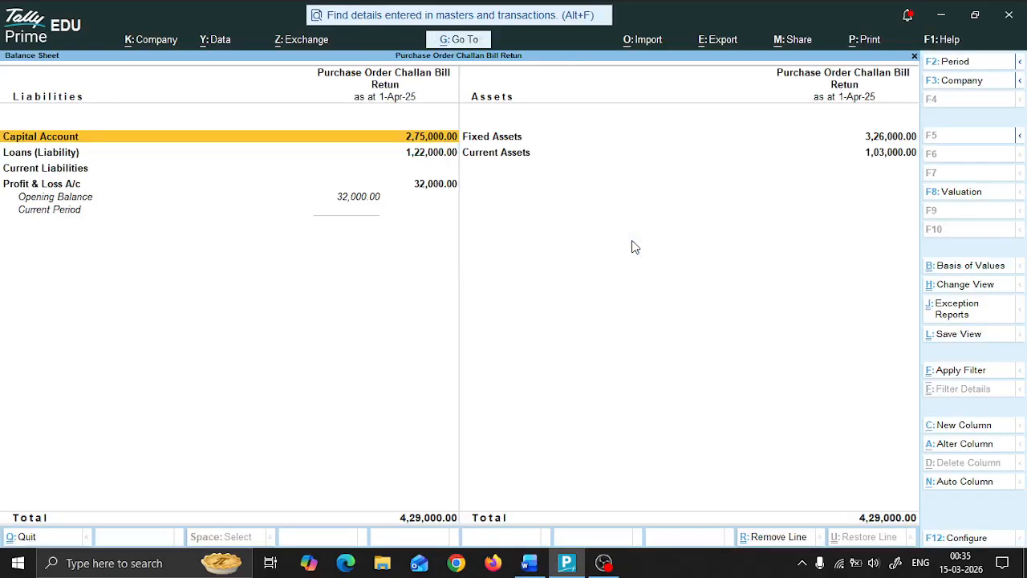
key("alt+Tab")
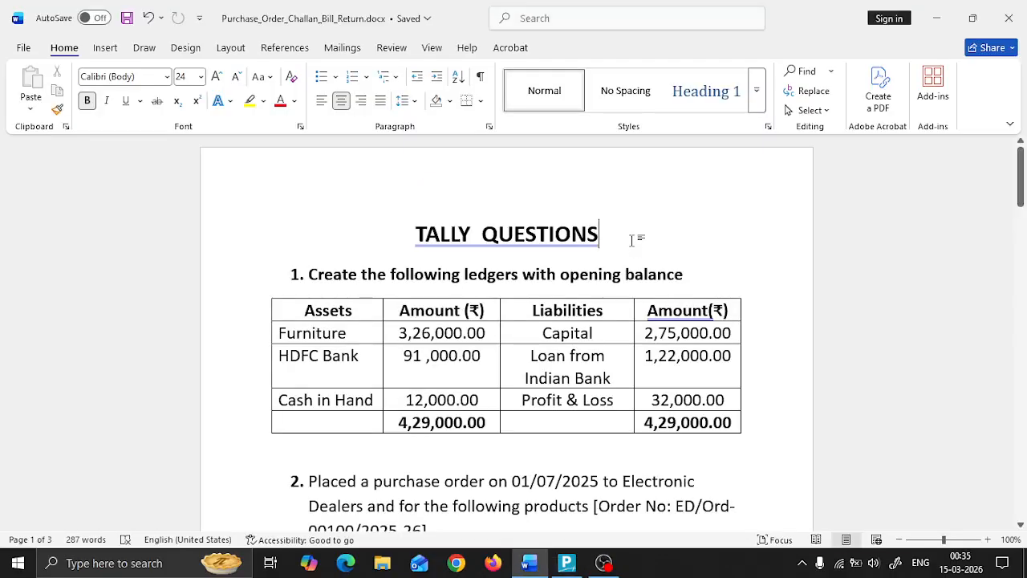
key("alt+Tab")
key("Escape")
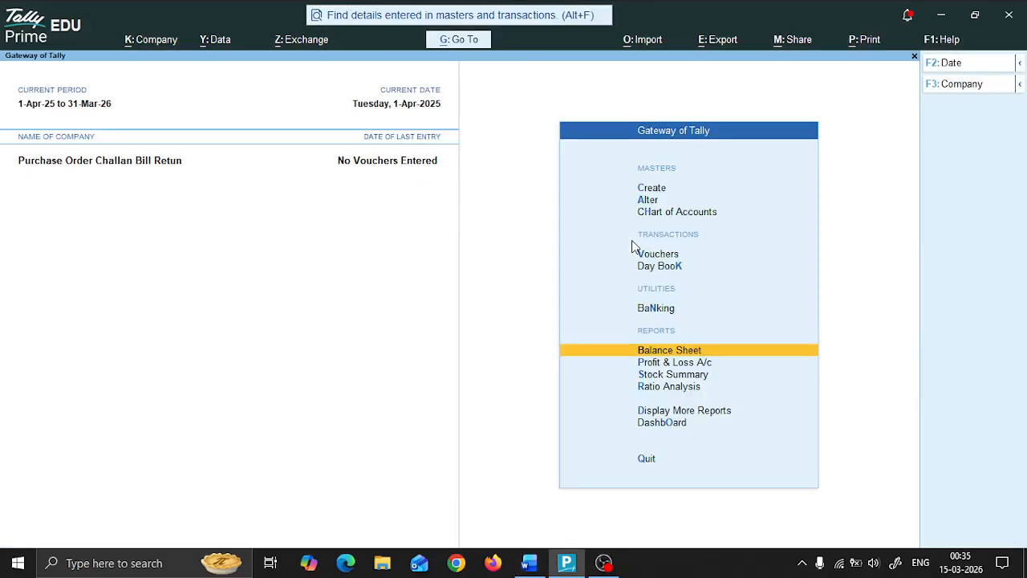
Step: Read question 2 in the Word sheet and set the current date in TallyPrime to 01/07/2025
key("alt+Tab")
scroll(633, 242, "down", 3)
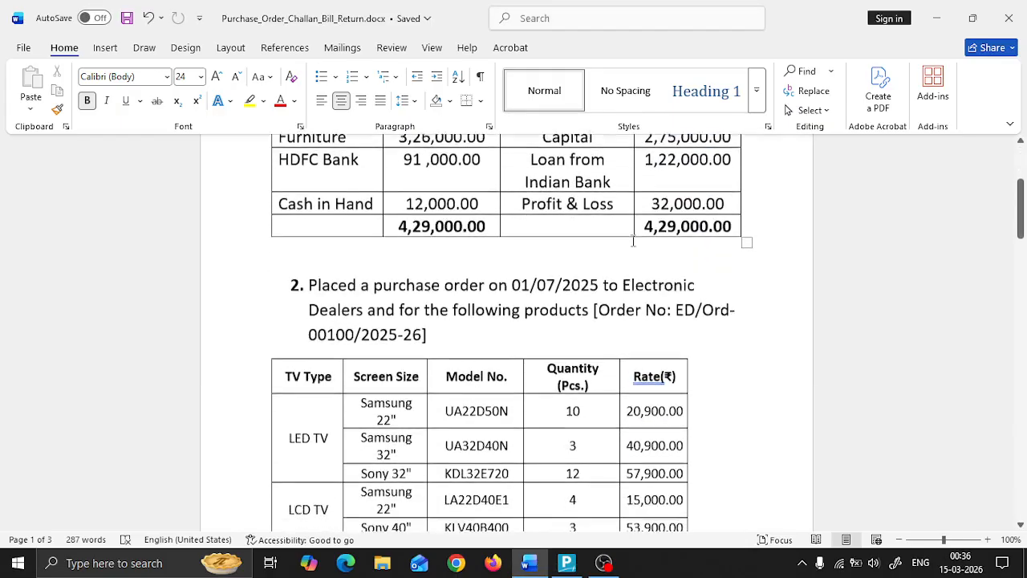
scroll(633, 240, "down", 2)
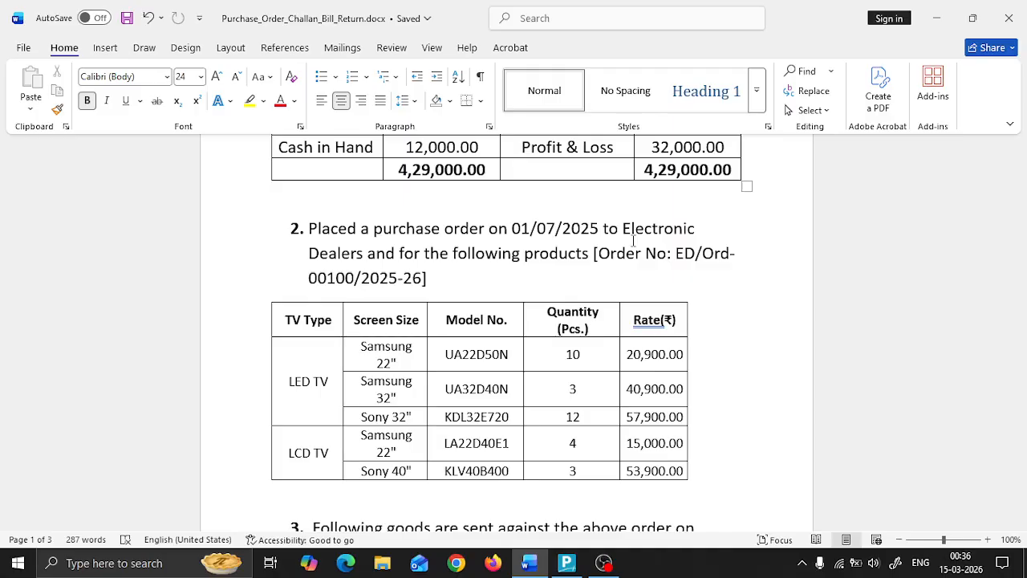
key("alt+Tab")
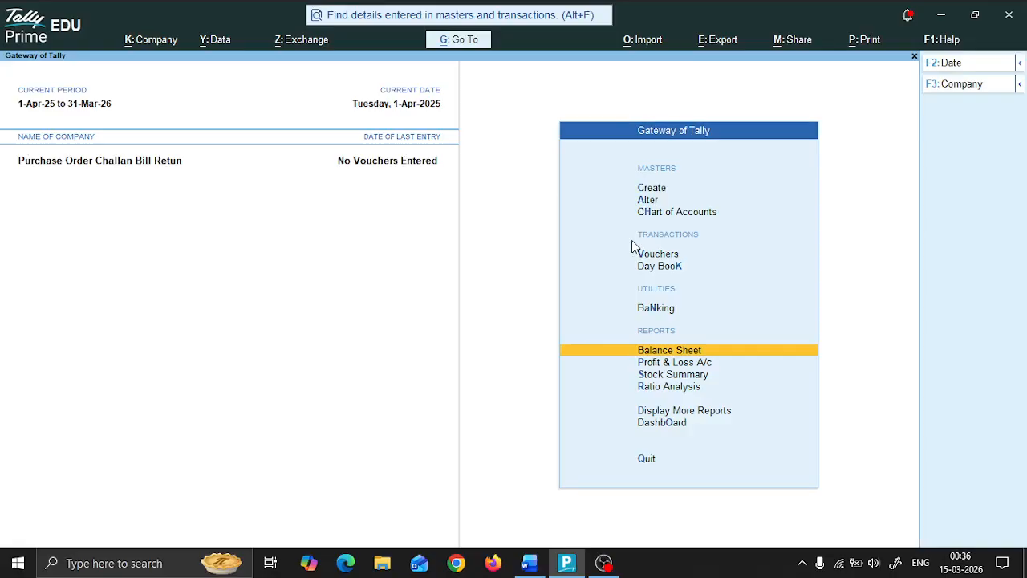
key("Up")
key("Up")
key("Up")
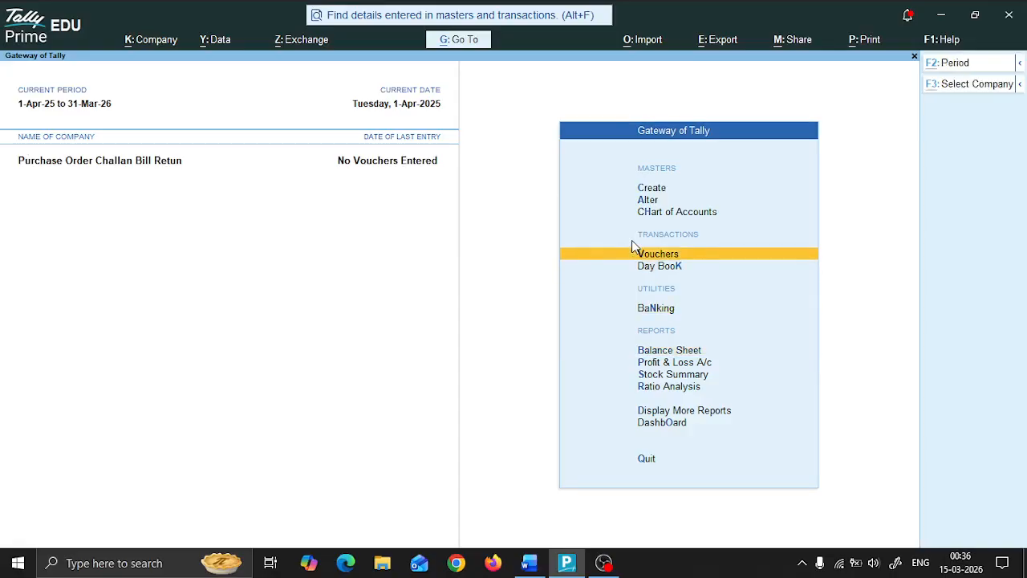
key("alt+Tab")
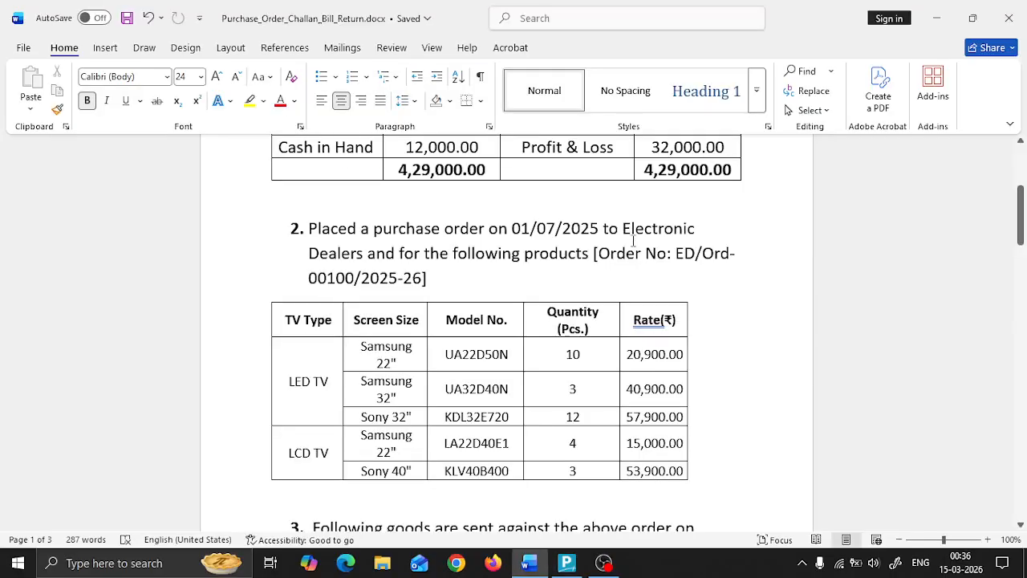
key("alt+Tab")
key("F2")
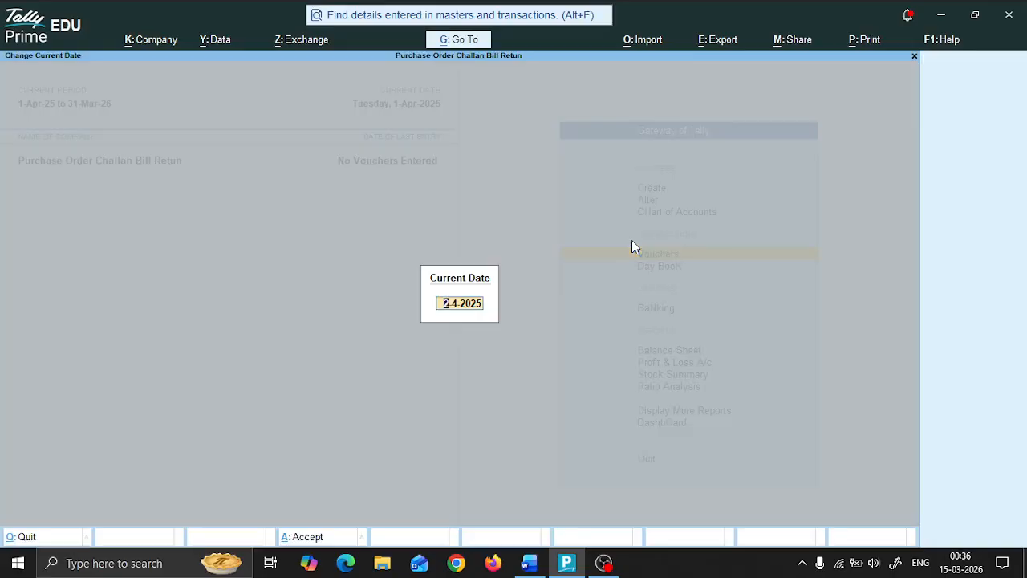
type("01/07/2025")
key("Return")
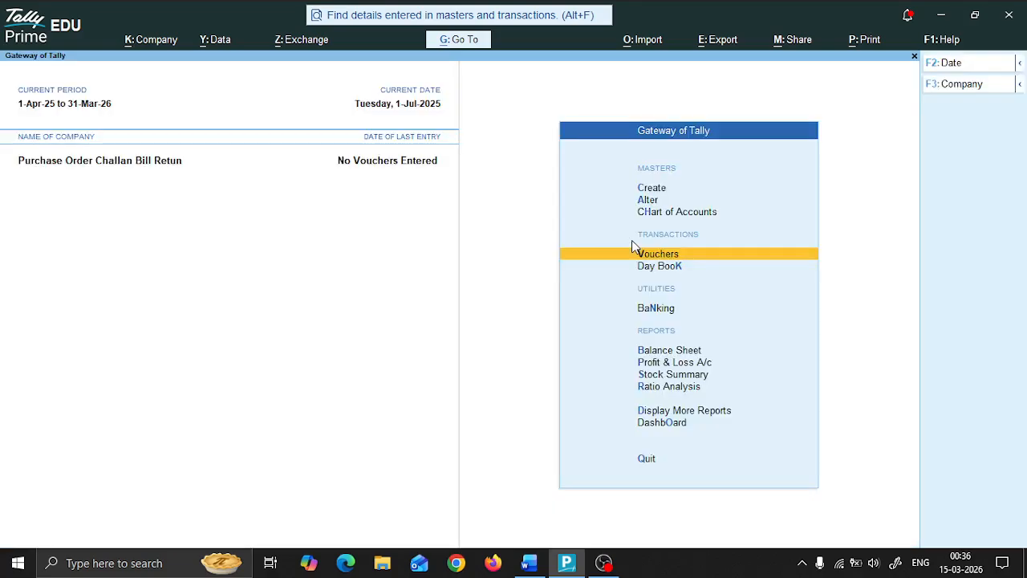
Step: Start a voucher entry and list all voucher types, including the inactive ones
key("Return")
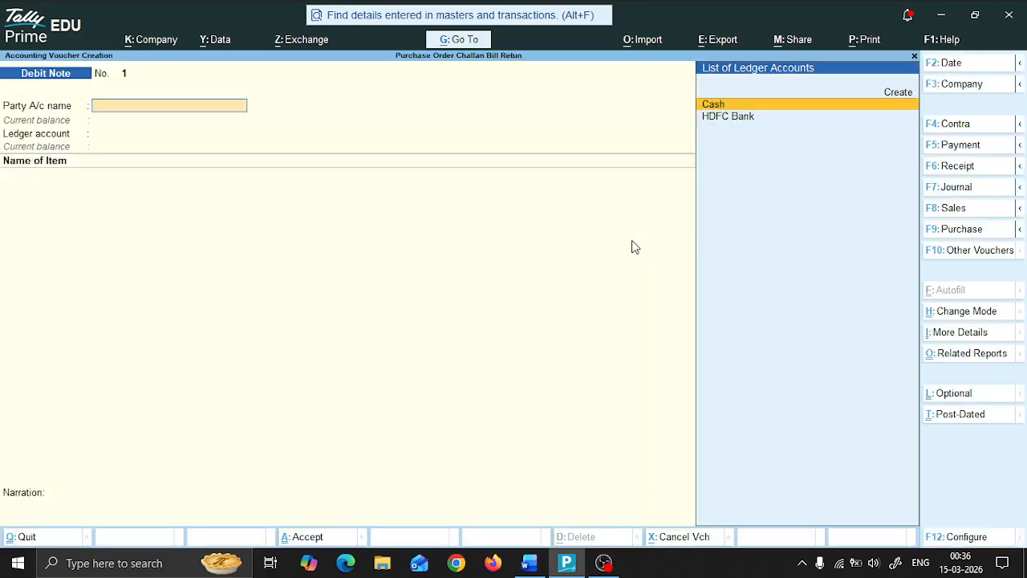
key("alt+Tab")
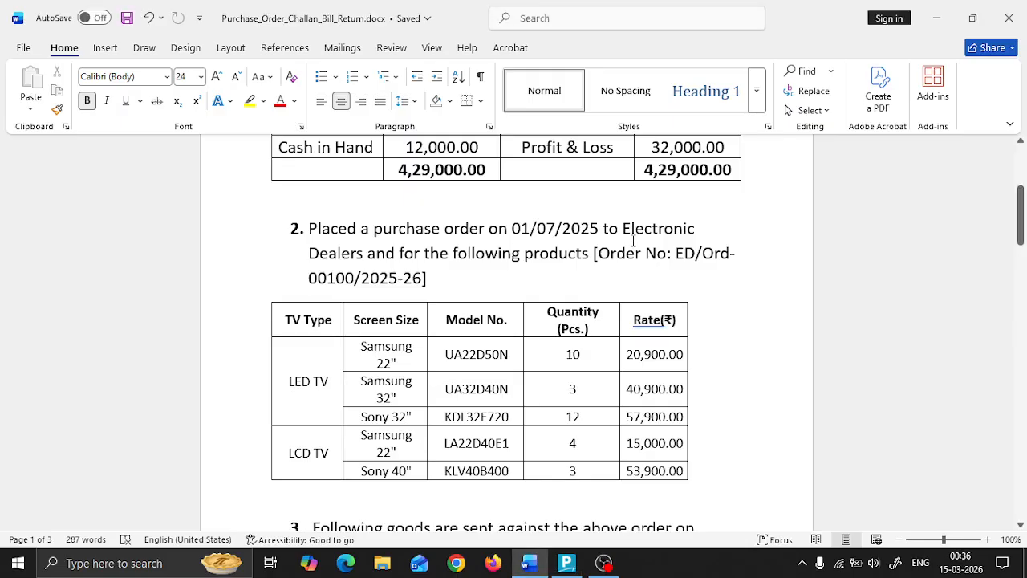
key("alt+Tab")
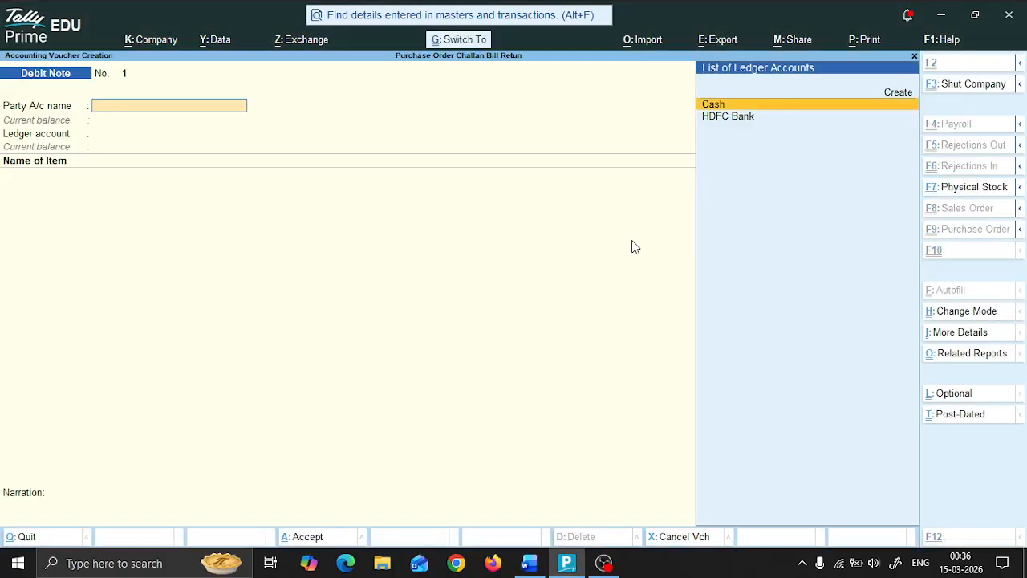
key("ctrl")
key("ctrl")
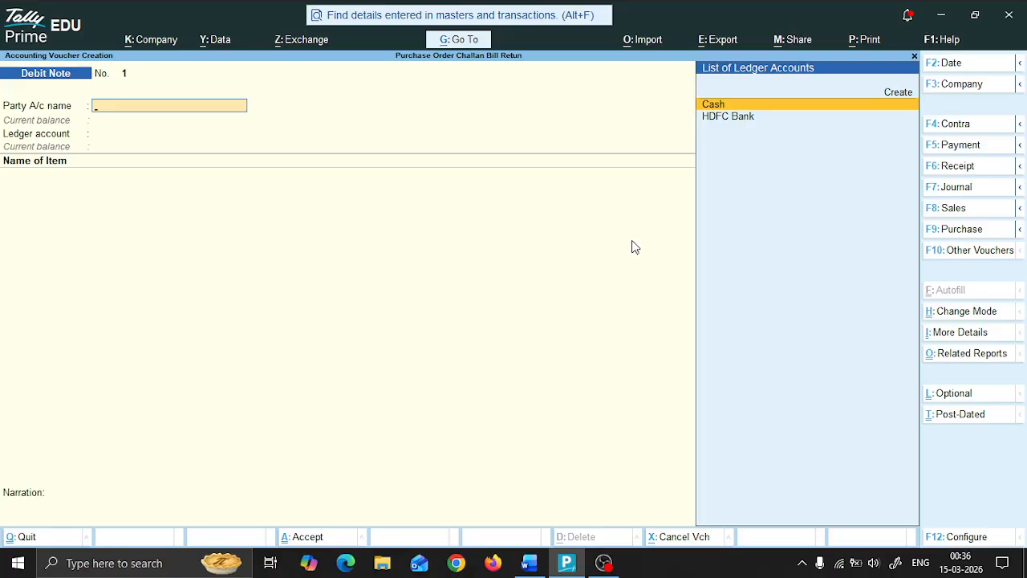
key("F10")
key("Up")
key("Up")
key("Up")
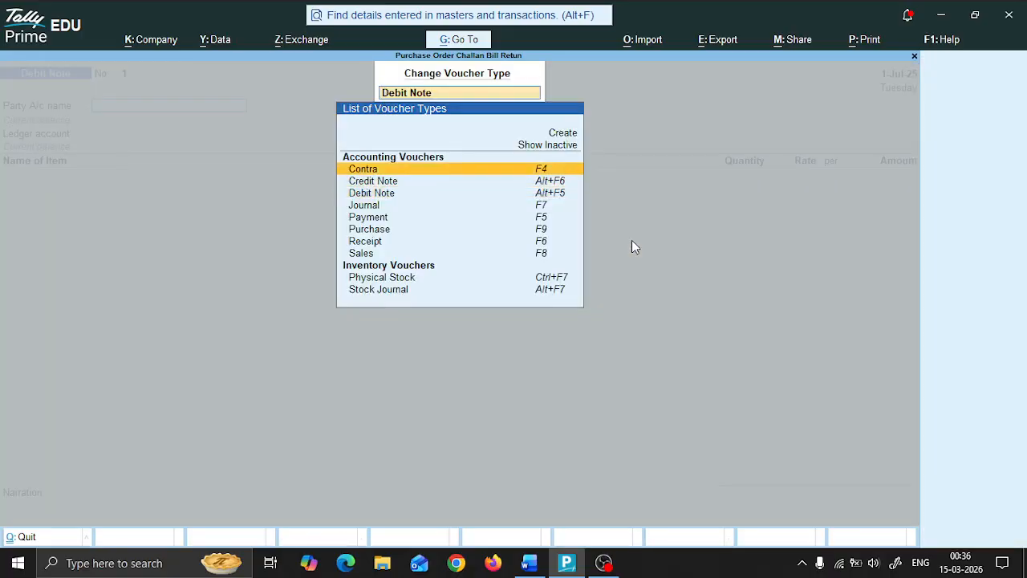
key("Return")
Step: Choose the Purchase Order voucher type and activate it
key("Down")
key("Down")
key("Down")
key("Down")
key("Down")
key("Down")
key("Down")
key("Down")
key("Down")
key("Down")
key("Down")
key("Down")
key("Down")
key("Down")
key("Down")
key("Down")
key("Down")
key("Down")
key("Down")
key("Down")
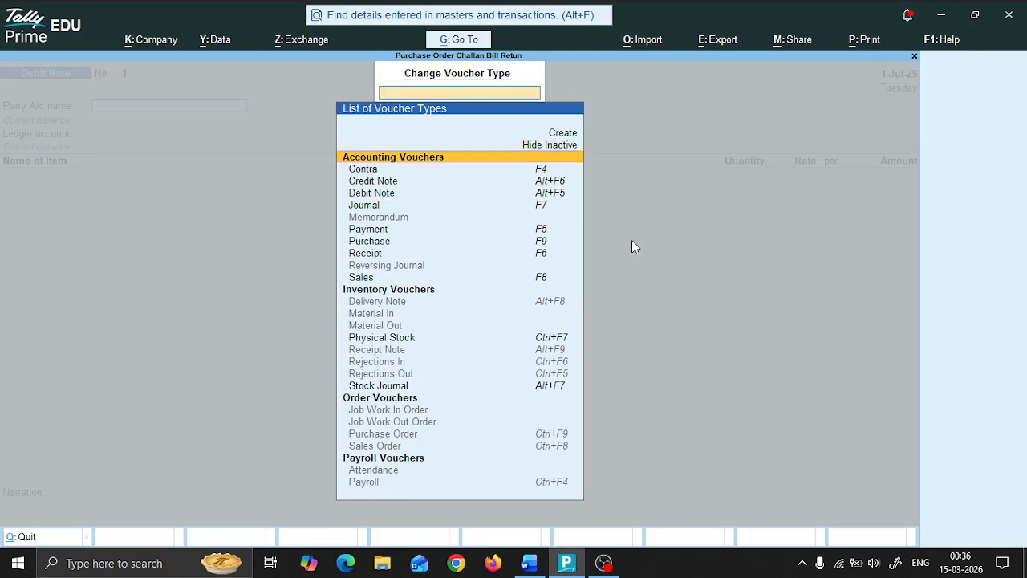
key("Up")
key("Up")
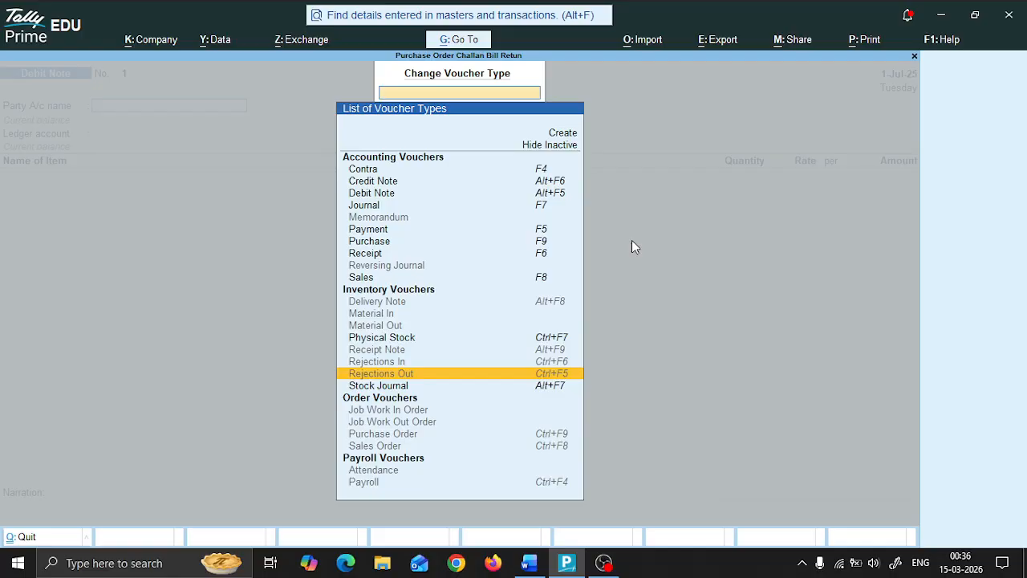
key("Down")
key("Down")
key("Down")
key("Down")
key("Down")
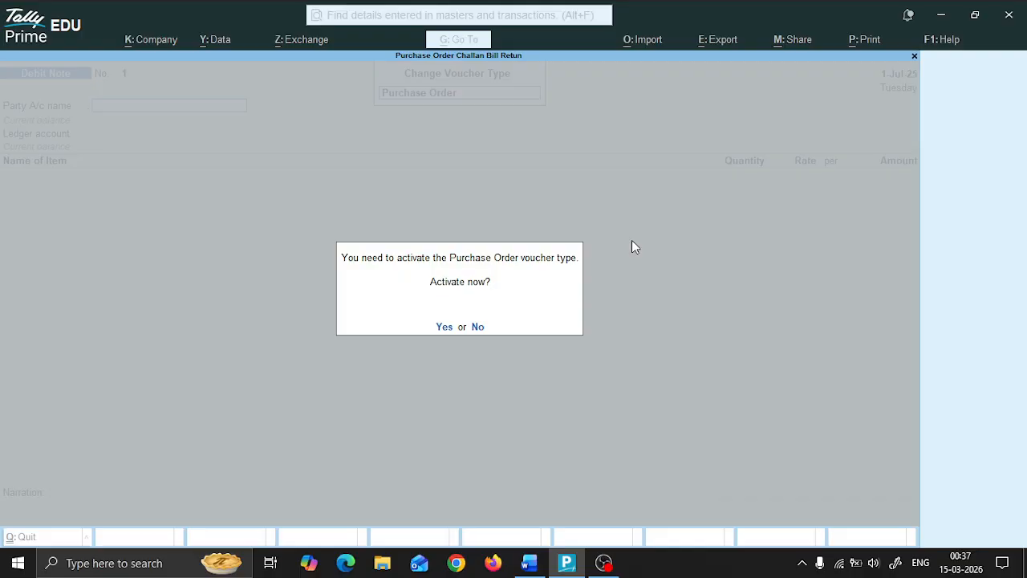
key("y")
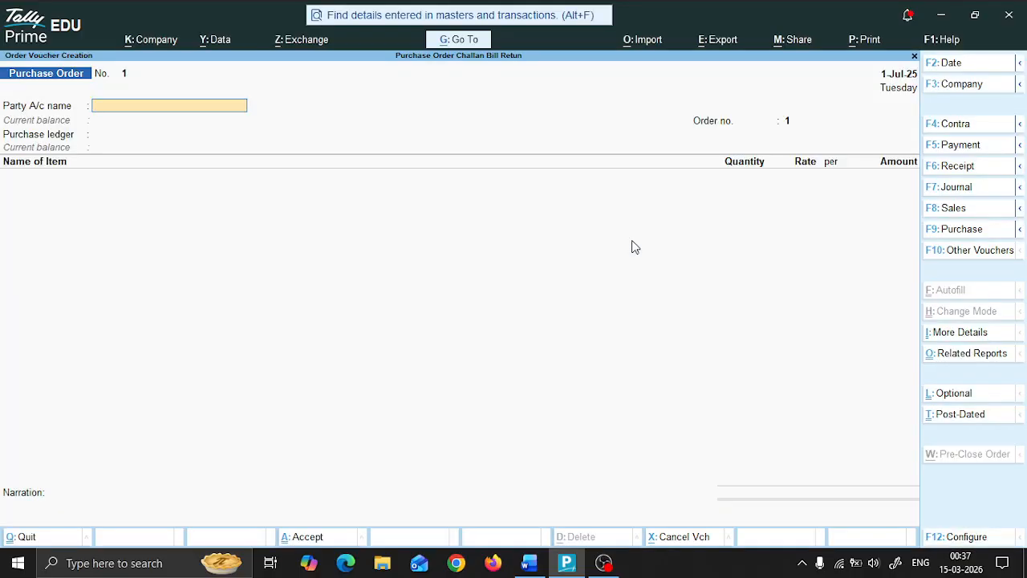
Step: Check the supplier in question 2 and create a party ledger named Electronic Dealers under Sundry Creditors from the purchase order
key("alt+Tab")
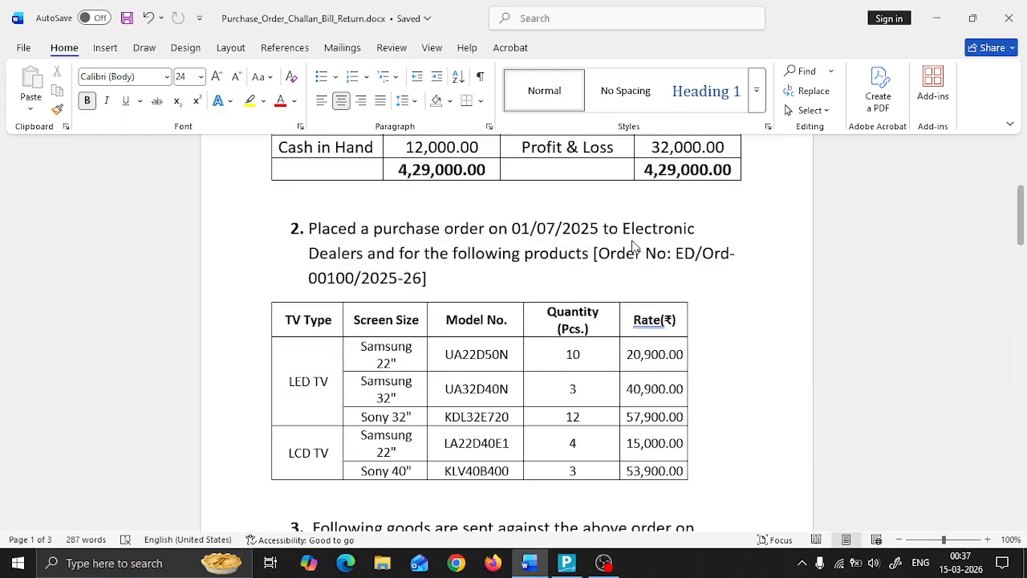
key("alt+Tab")
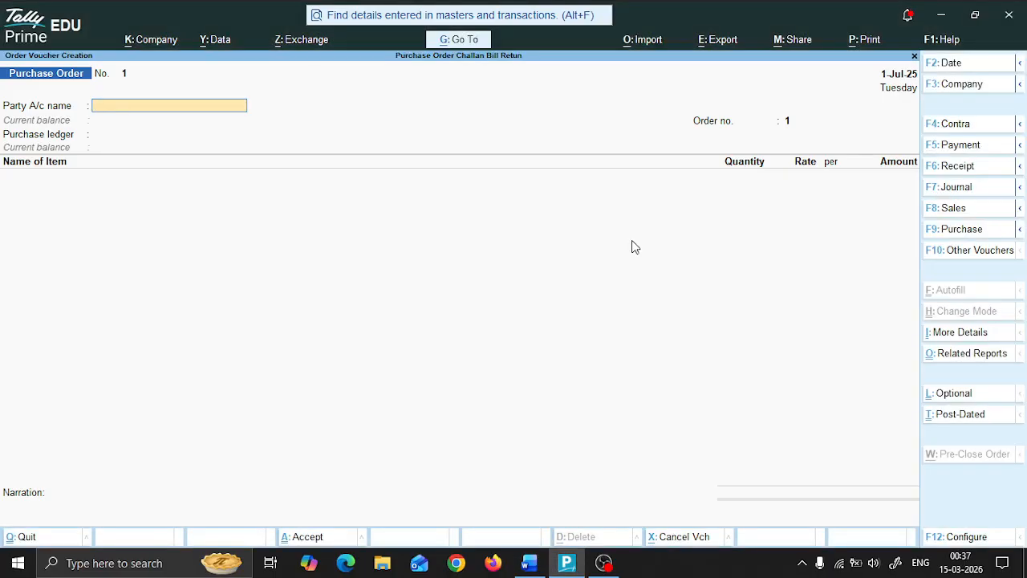
key("alt+Tab")
key("alt+Tab")
key("alt+c")
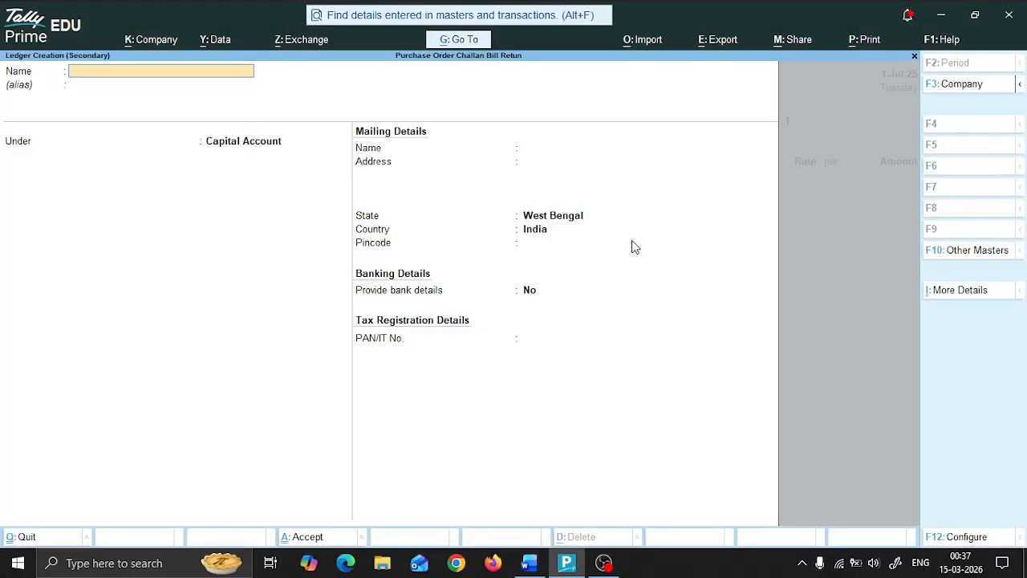
key("alt+Tab")
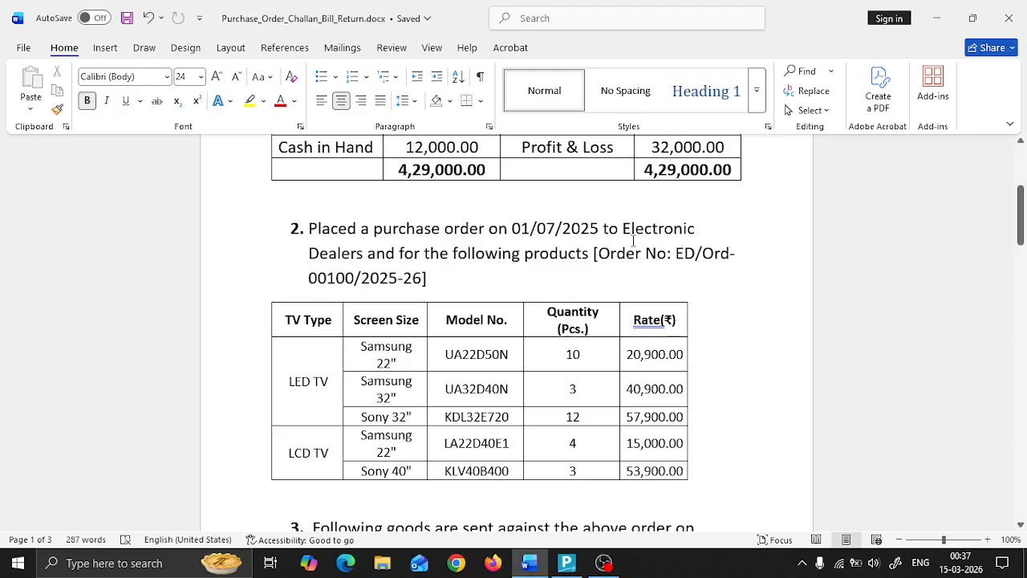
key("alt+Tab")
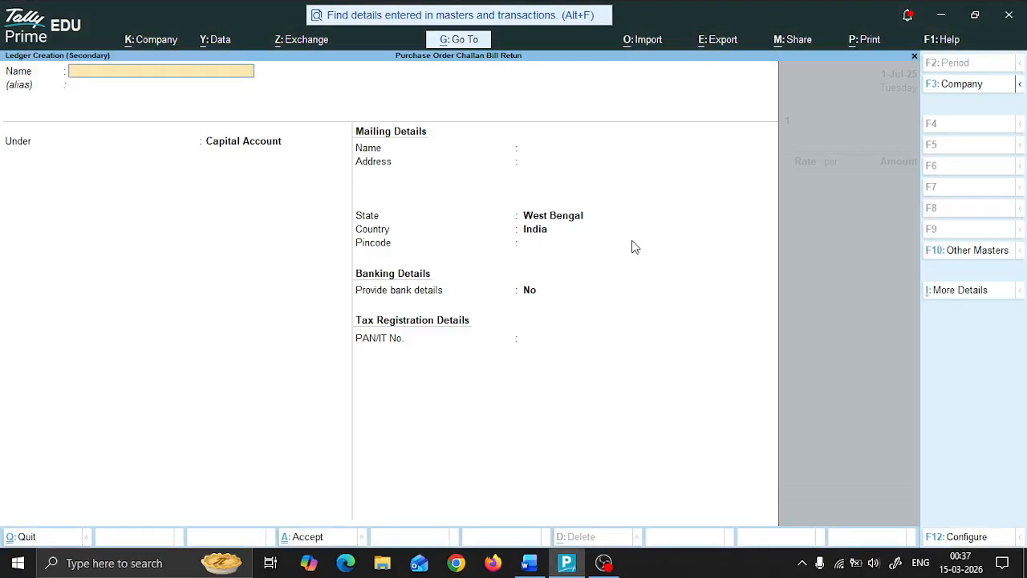
type("Electronic Dealers")
key("Return")
key("Return")
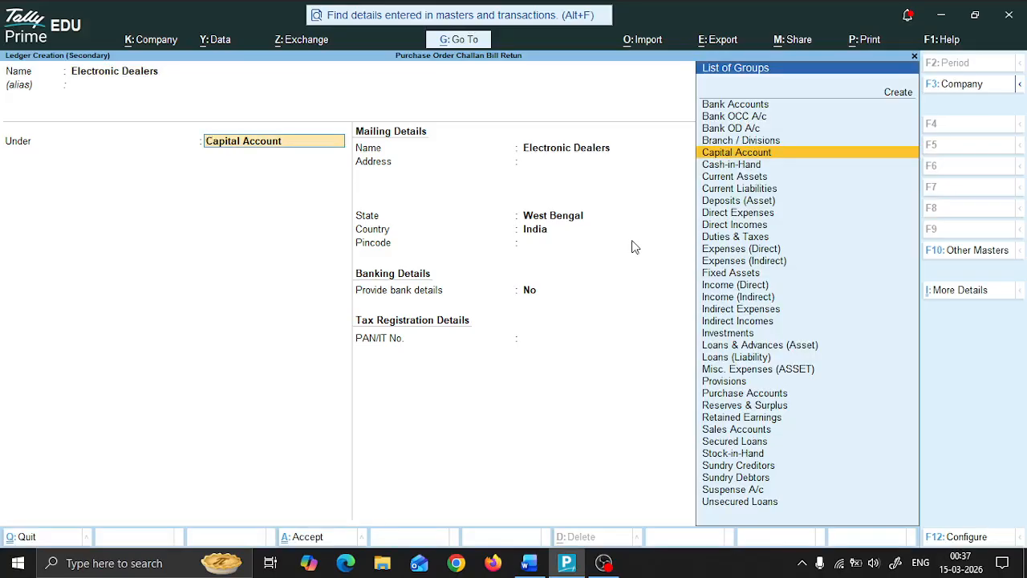
type("Sund")
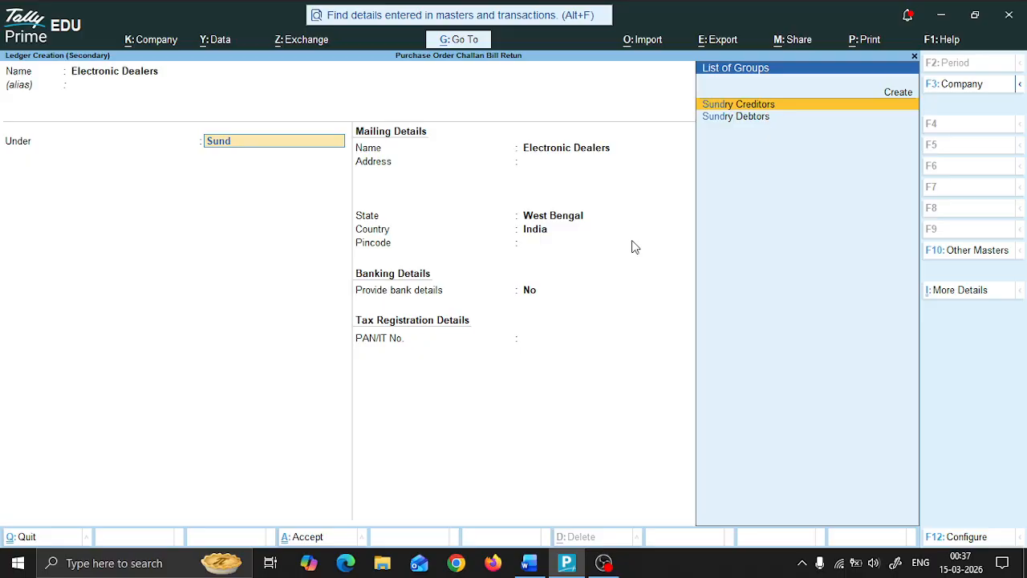
key("Return")
Step: Save the Electronic Dealers ledger with bill-by-bill balances, no credit-days check, West Bengal as the state and no bank details
key("Return")
key("Return")
key("Return")
key("Return")
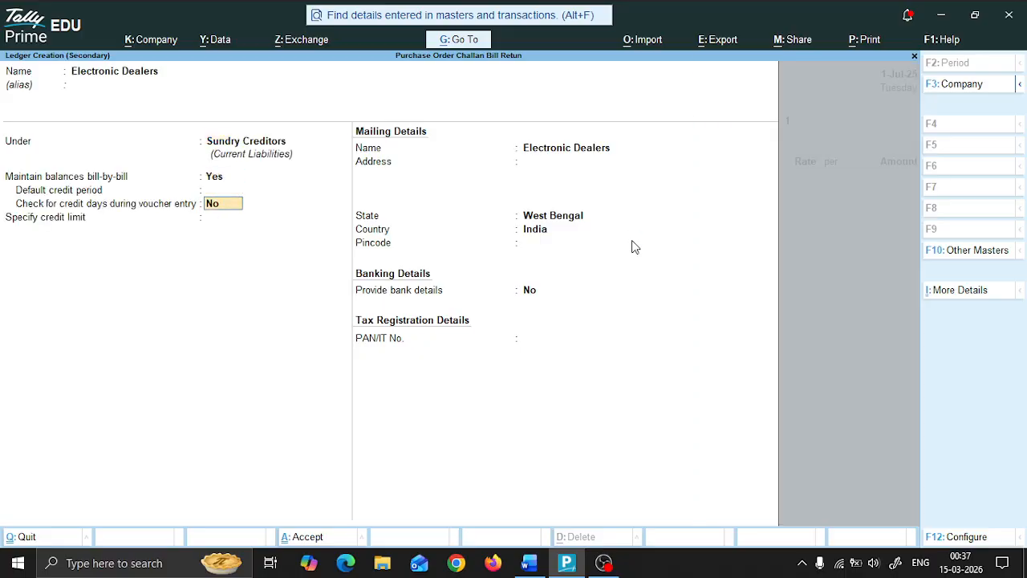
key("Return")
key("Return")
key("Return")
key("Return")
key("Return")
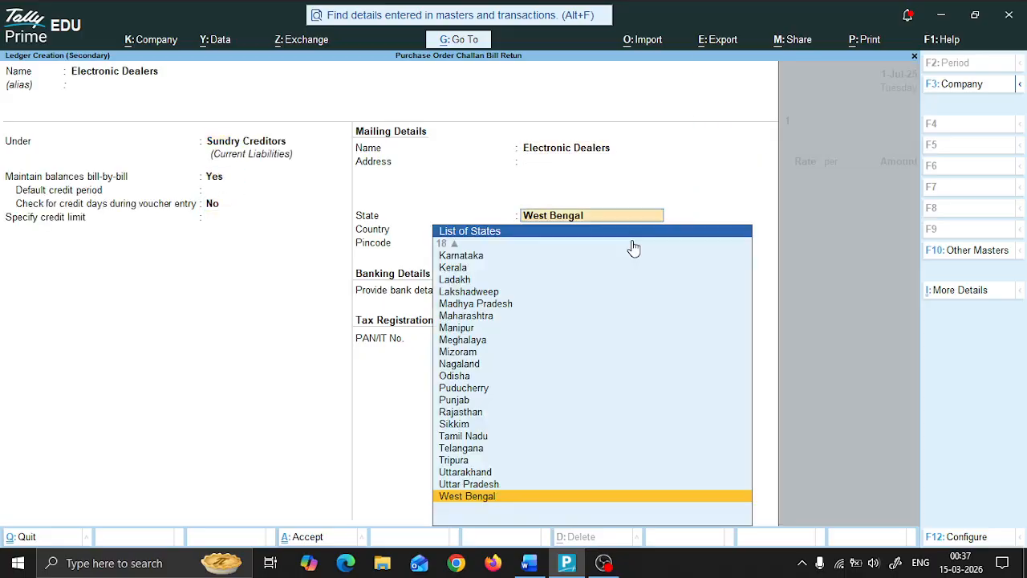
key("alt+Tab")
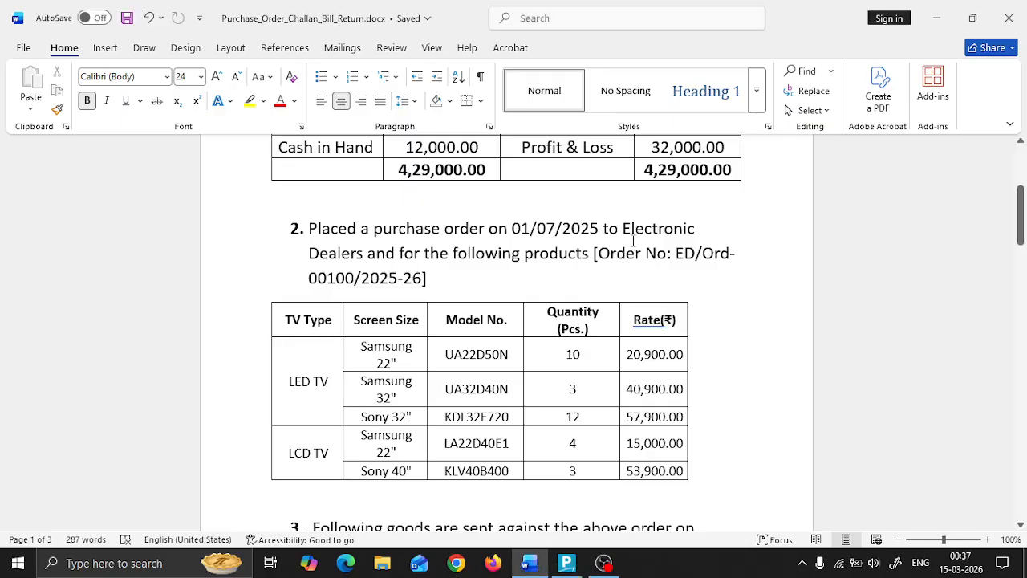
key("alt+Tab")
key("Return")
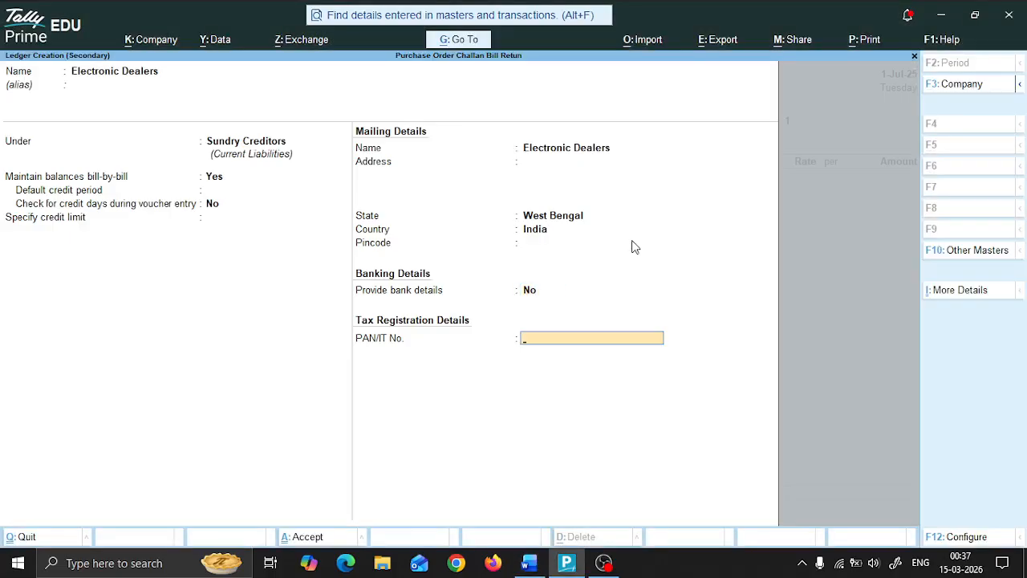
key("Return")
key("Return")
Step: Leave the purchase order's order and receipt details blank and accept the Electronic Dealers party details
key("Return")
key("Return")
key("Return")
key("Return")
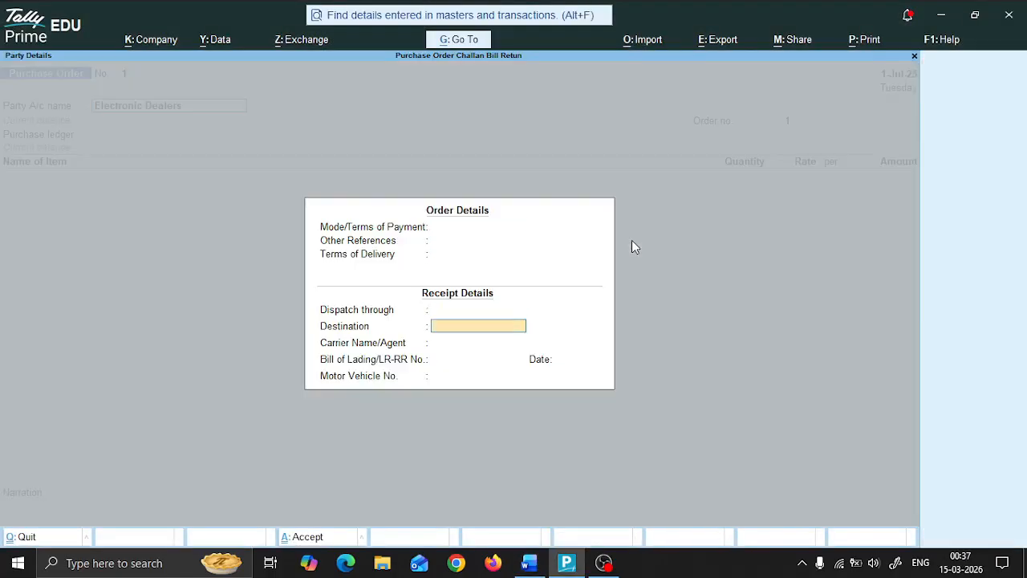
key("Return")
key("Return")
key("Return")
key("Return")
key("Return")
key("Return")
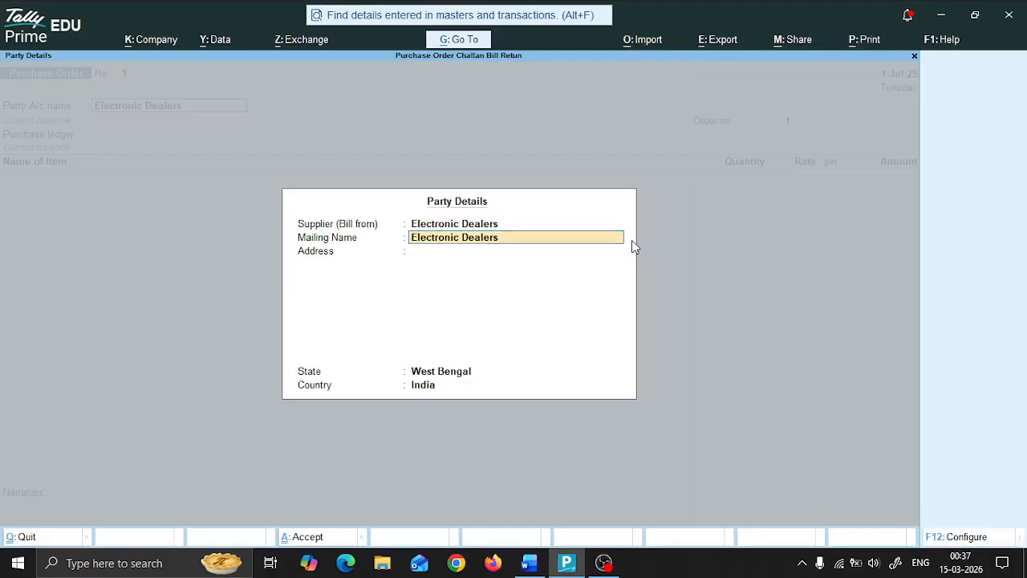
key("Return")
key("Return")
key("Return")
Step: Enter the order number given in question 2 of the Word document as the purchase order's order number
key("alt+Tab")
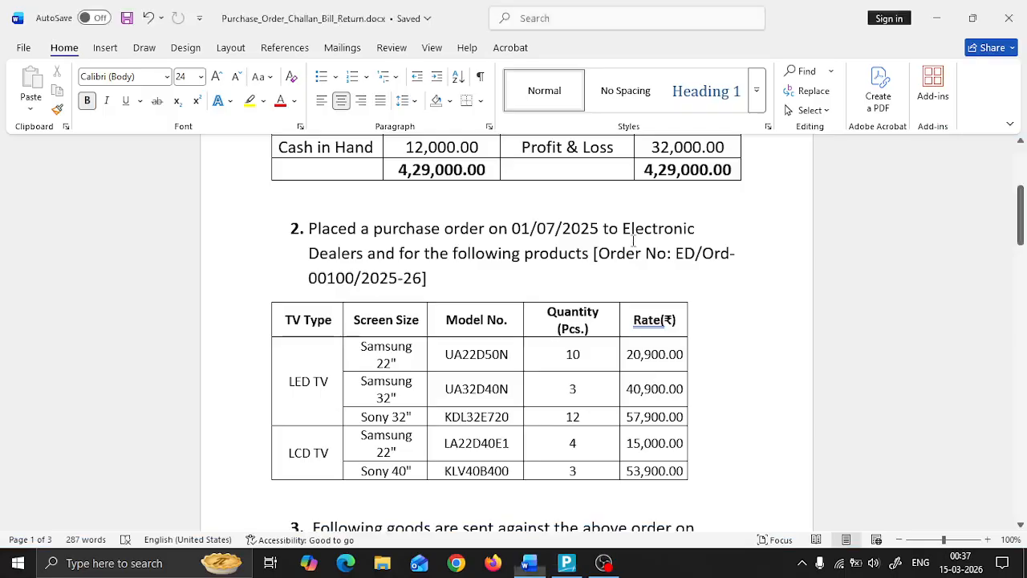
key("alt+Tab")
type("ED")
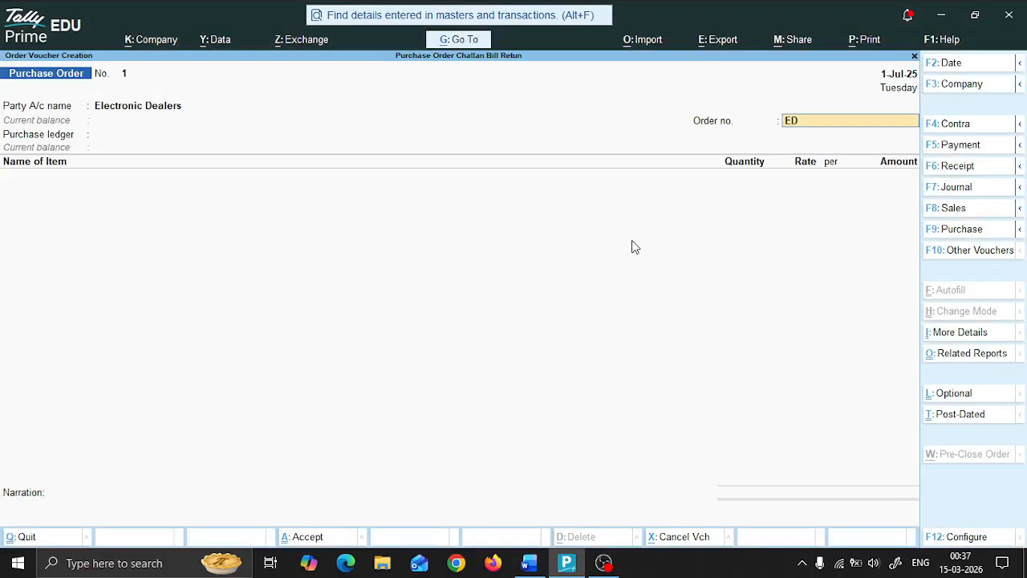
type("/Ord-")
key("alt+Tab")
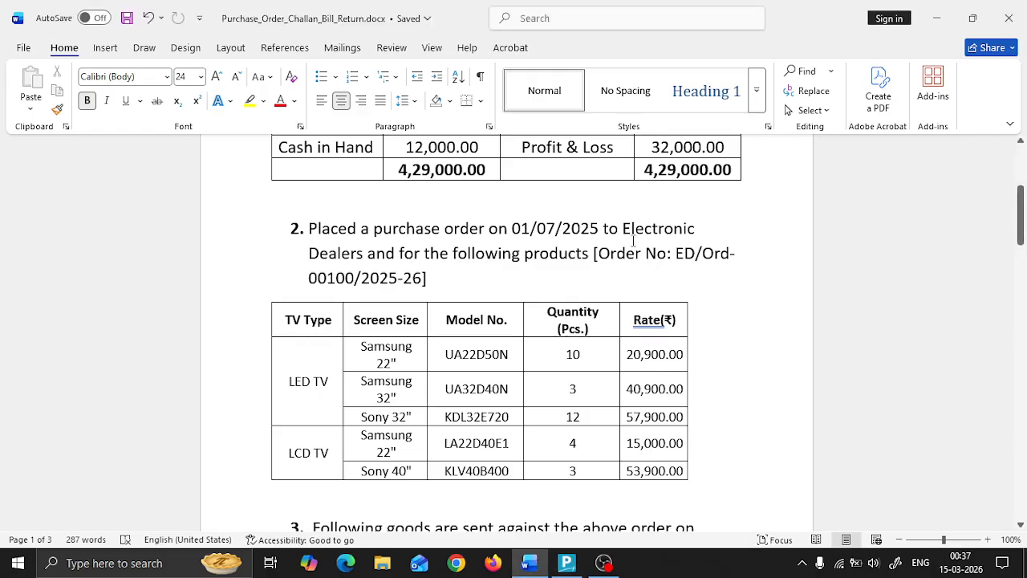
key("alt+Tab")
type("-00100")
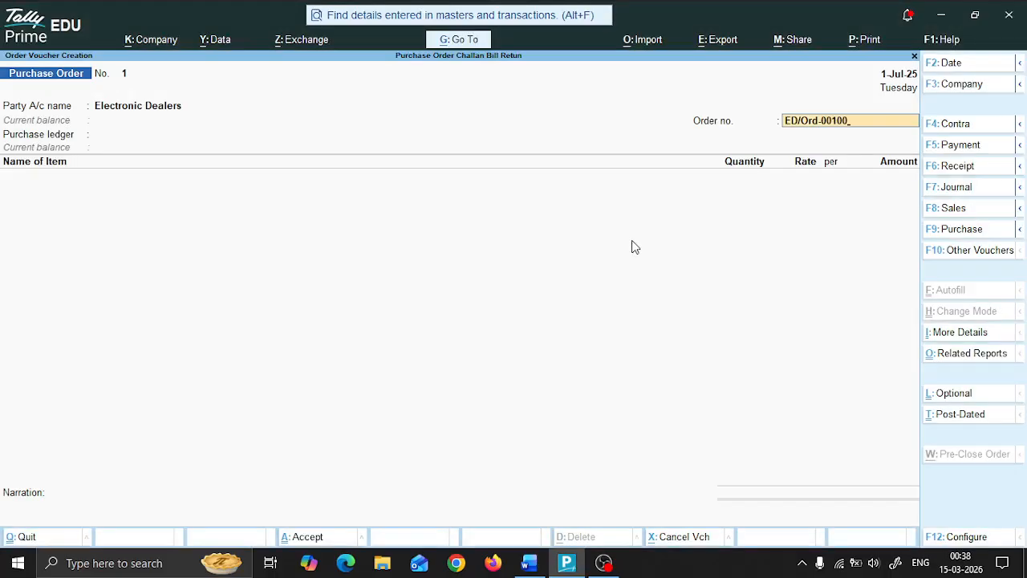
type("/2025-26")
key("alt+Tab")
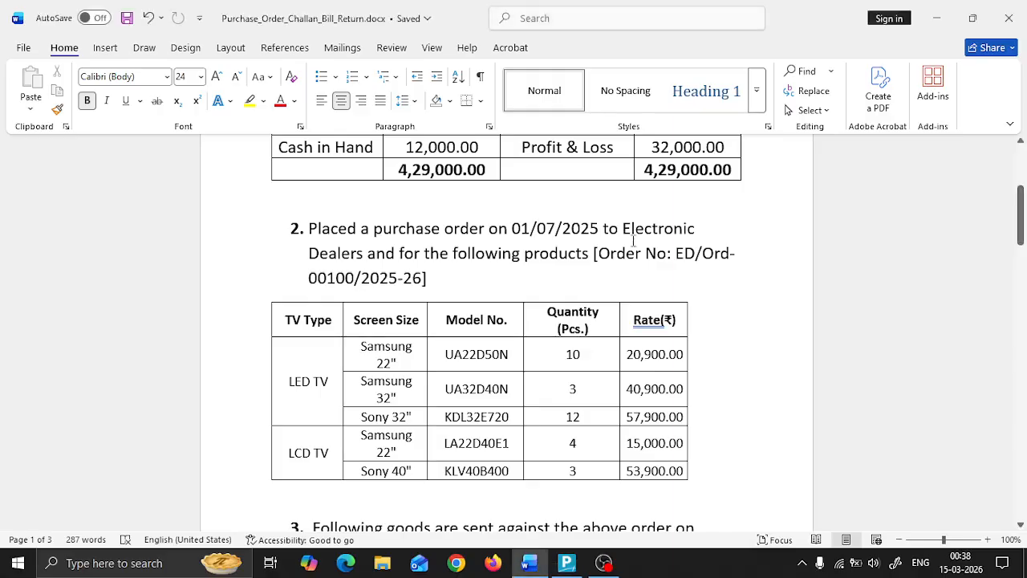
key("alt+Tab")
key("Return")
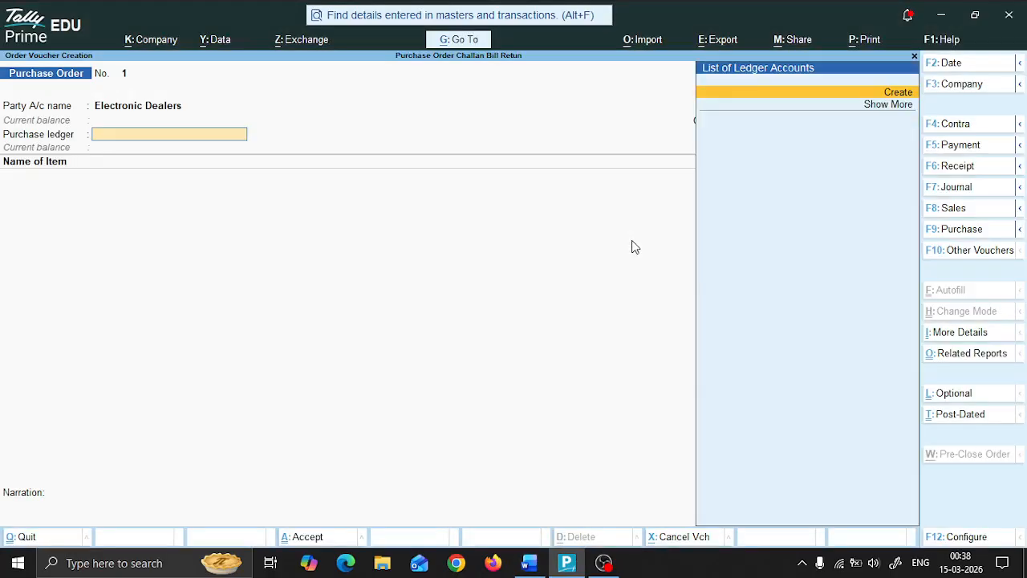
Step: Create a ledger named Purchase under Purchase Accounts, with ledger type Not Applicable, as the order's purchase ledger
key("alt+c")
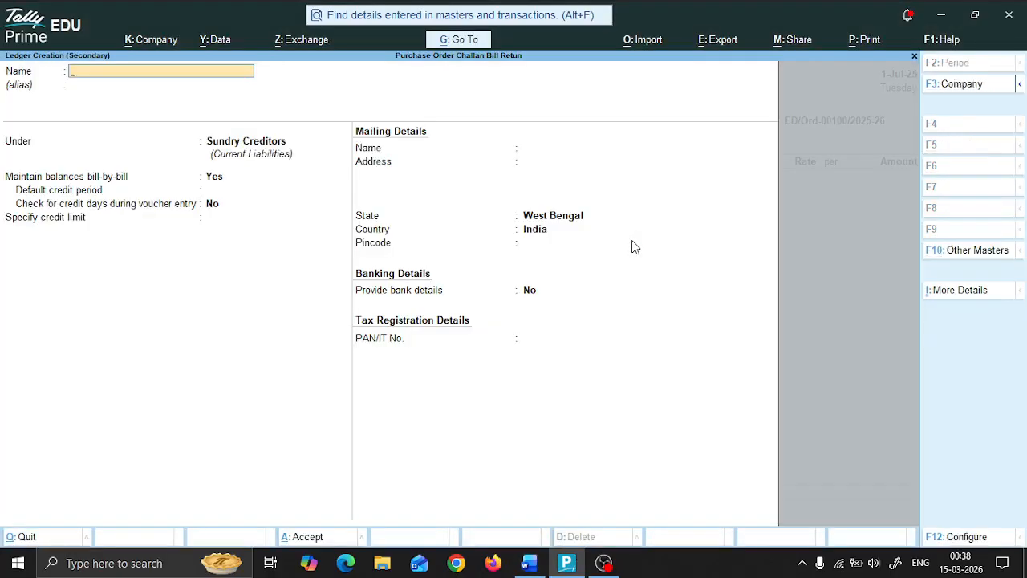
type("Purchase")
key("Return")
key("Return")
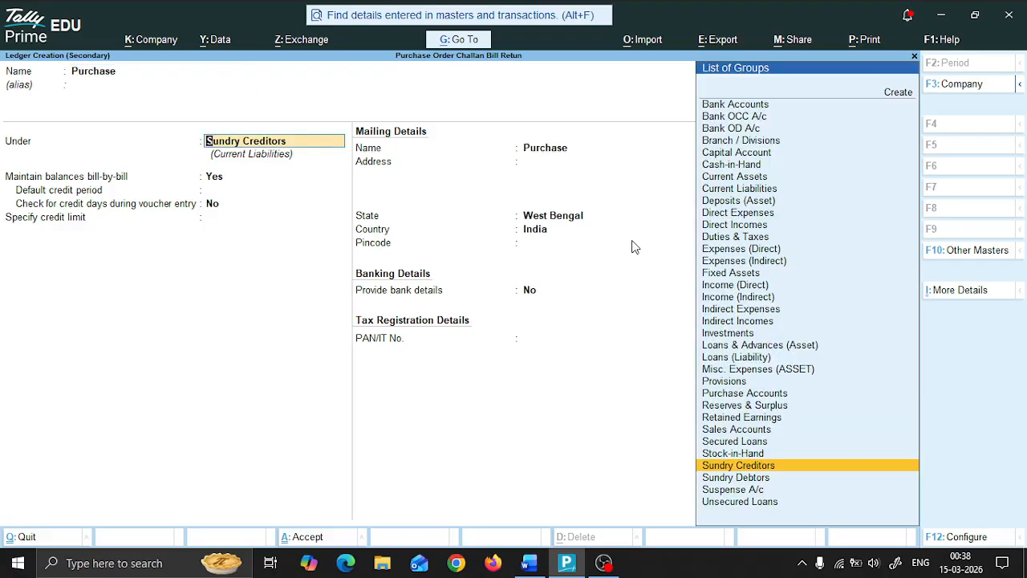
type("Purch")
key("Return")
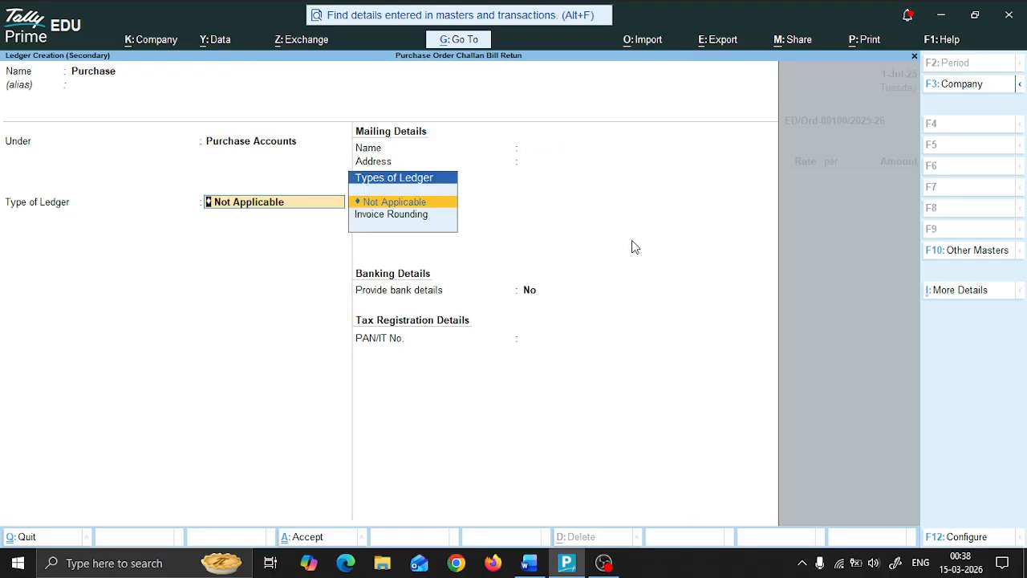
key("Return")
key("Return")
key("Return")
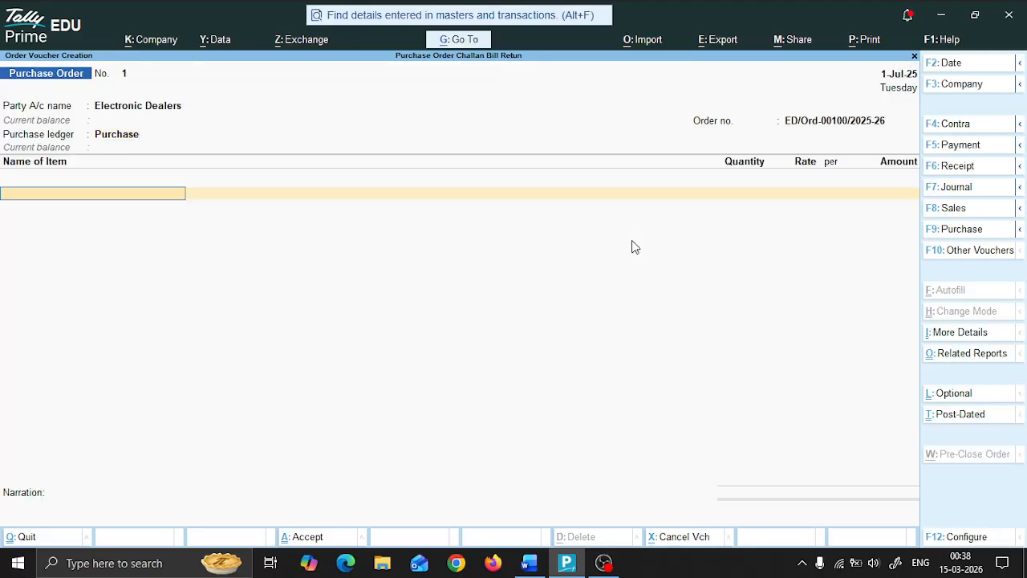
Step: Check the product table in question 2 and start a new stock item named UA22D50N from the purchase order
key("ctrl")
key("alt+Tab")
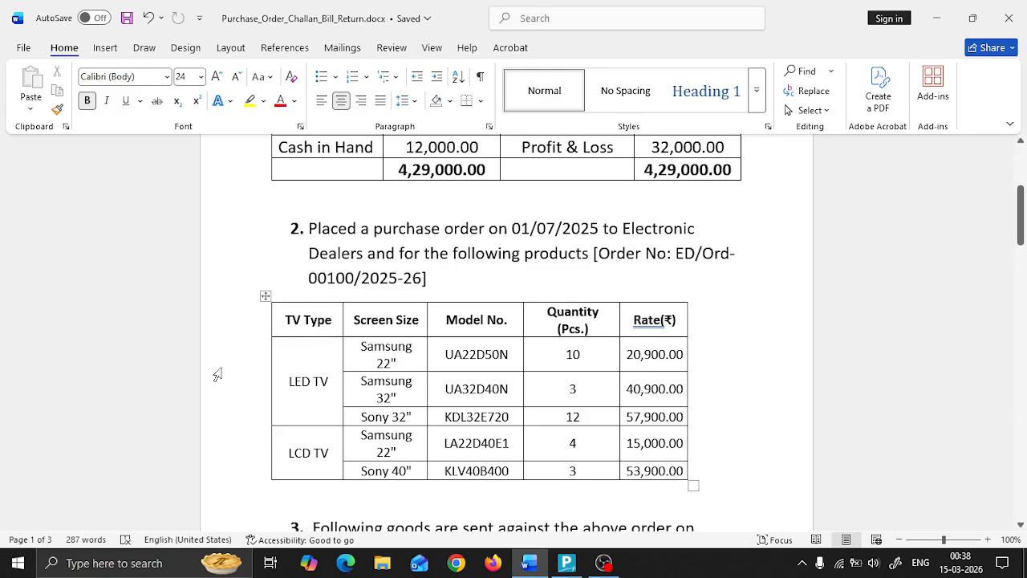
left_click_drag(305, 356, 691, 479)
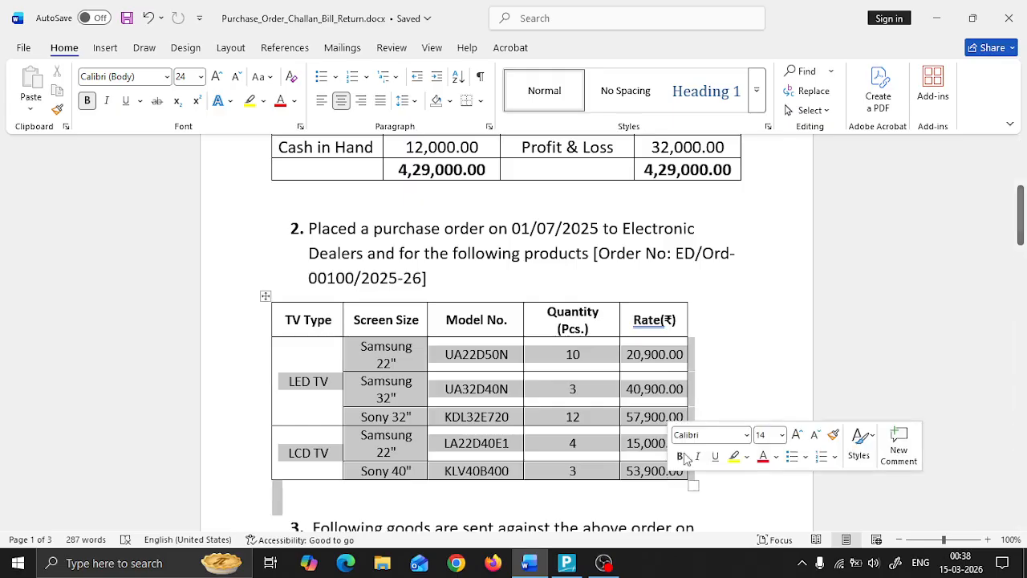
left_click(738, 338)
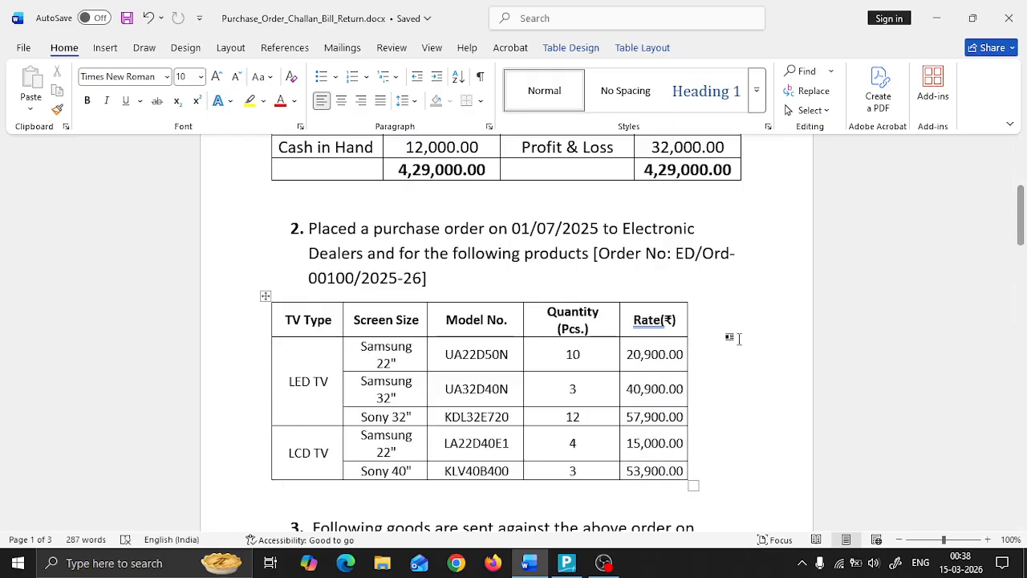
key("alt+Tab")
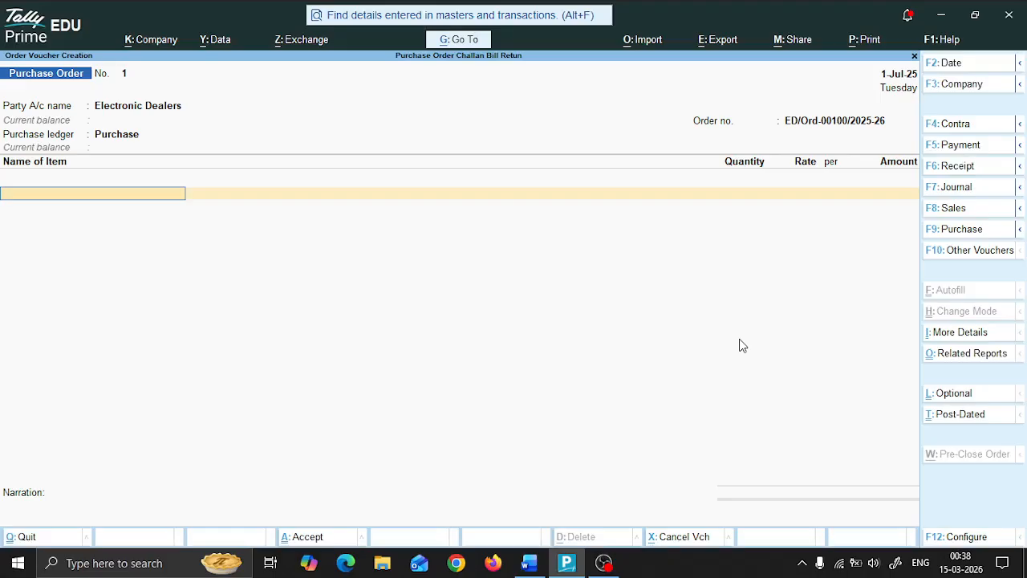
key("alt")
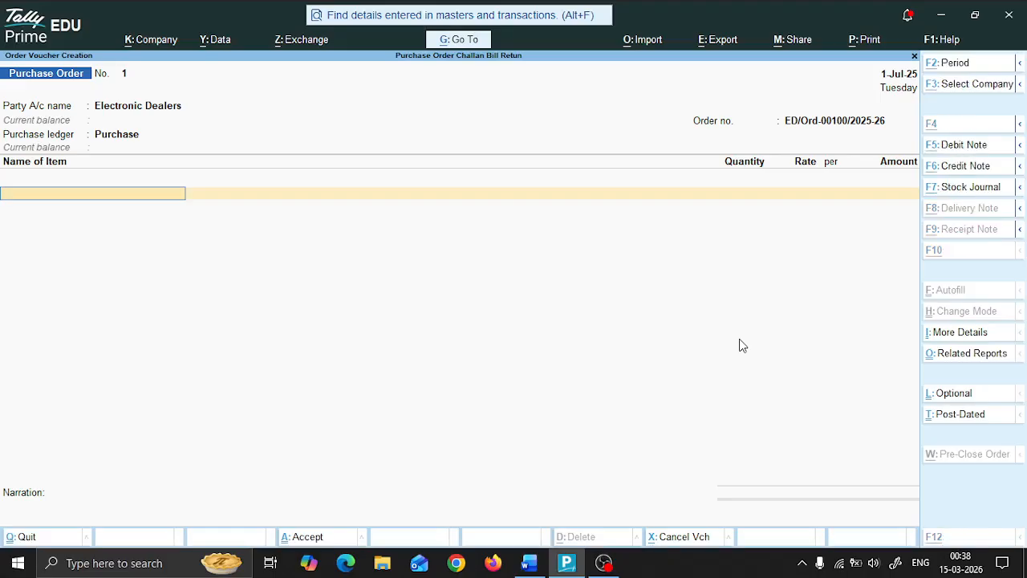
key("alt+c")
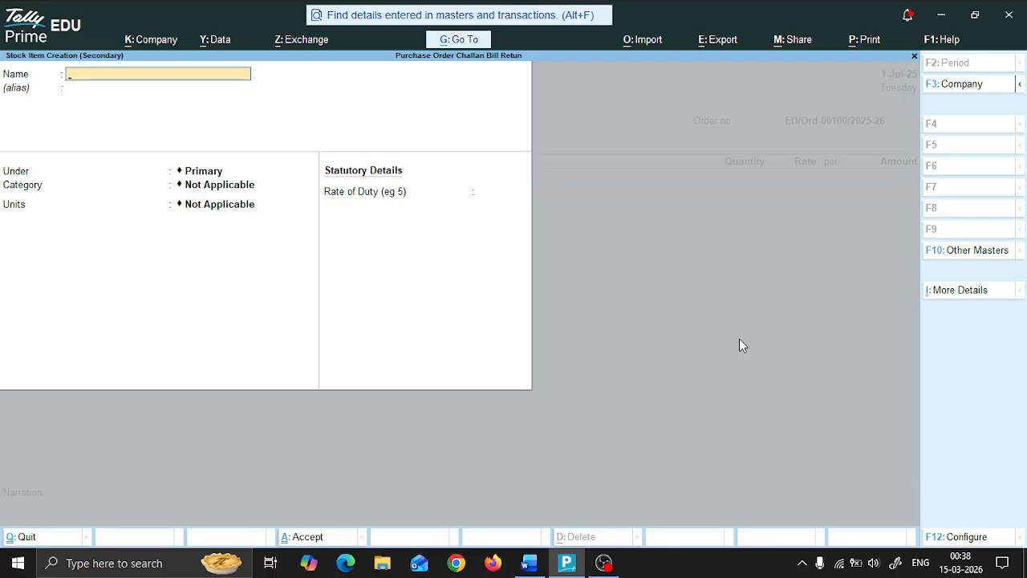
key("alt+Tab")
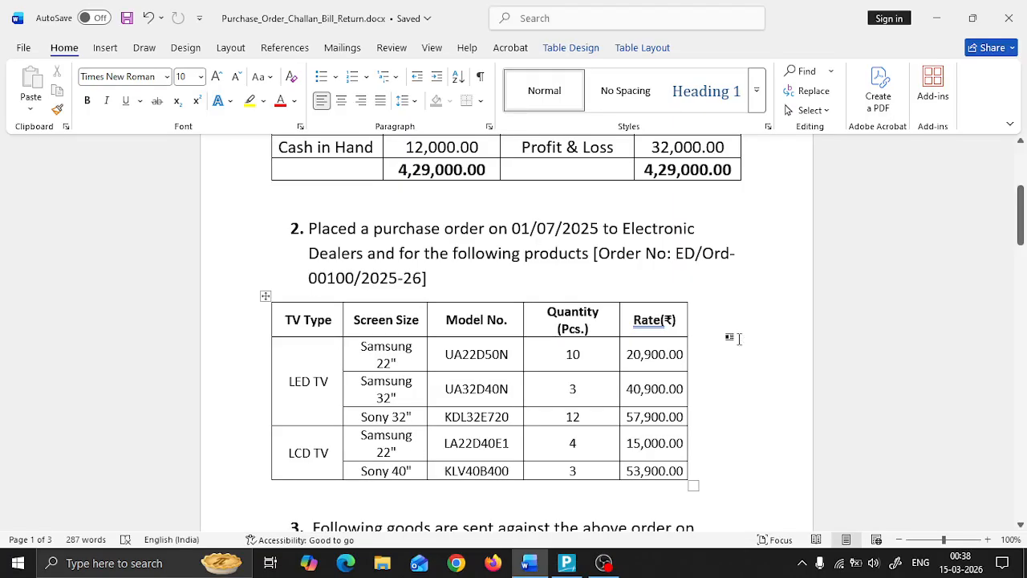
key("alt+Tab")
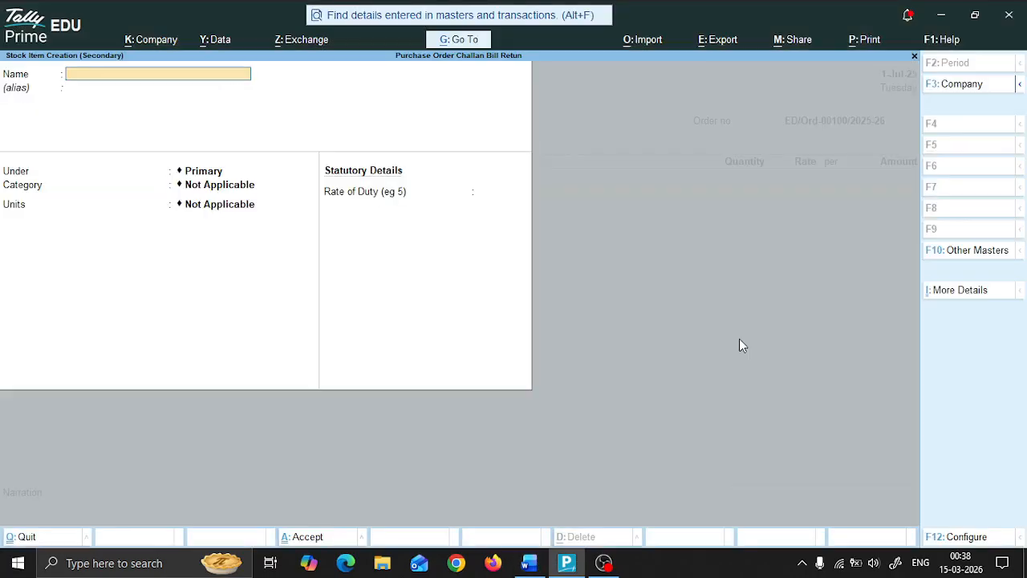
key("alt+Tab")
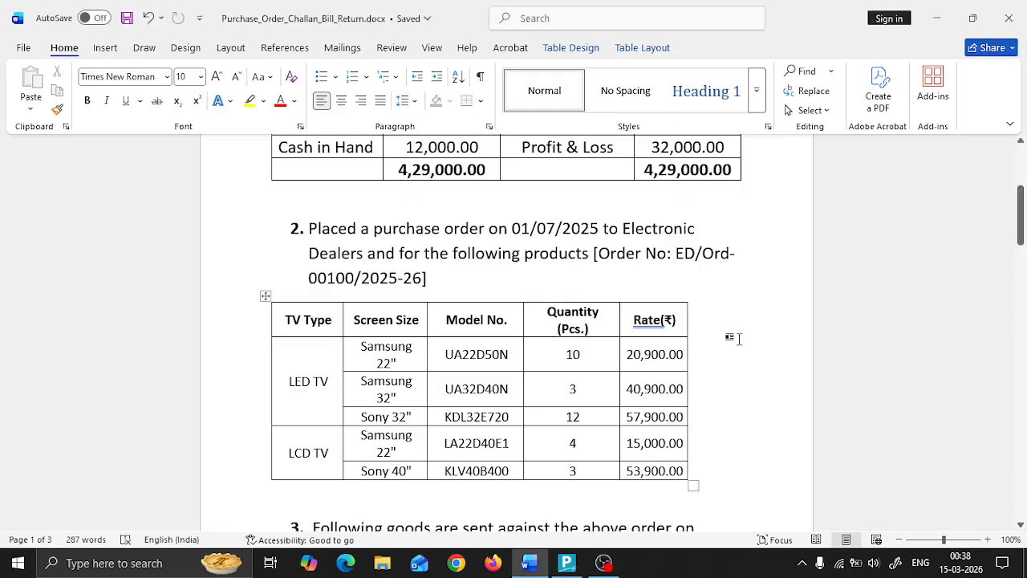
key("alt+Tab")
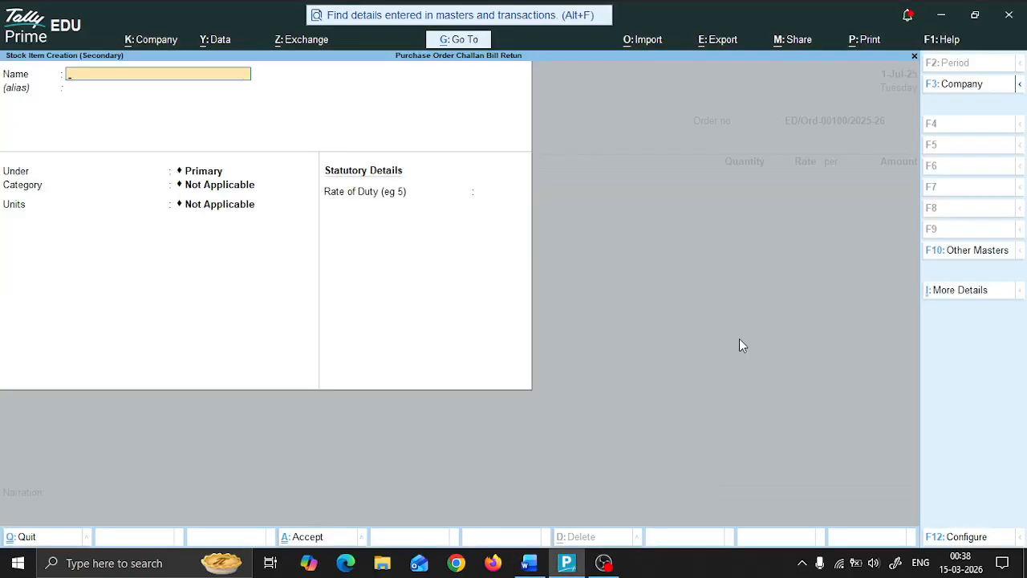
type("Sams")
key("alt+Tab")
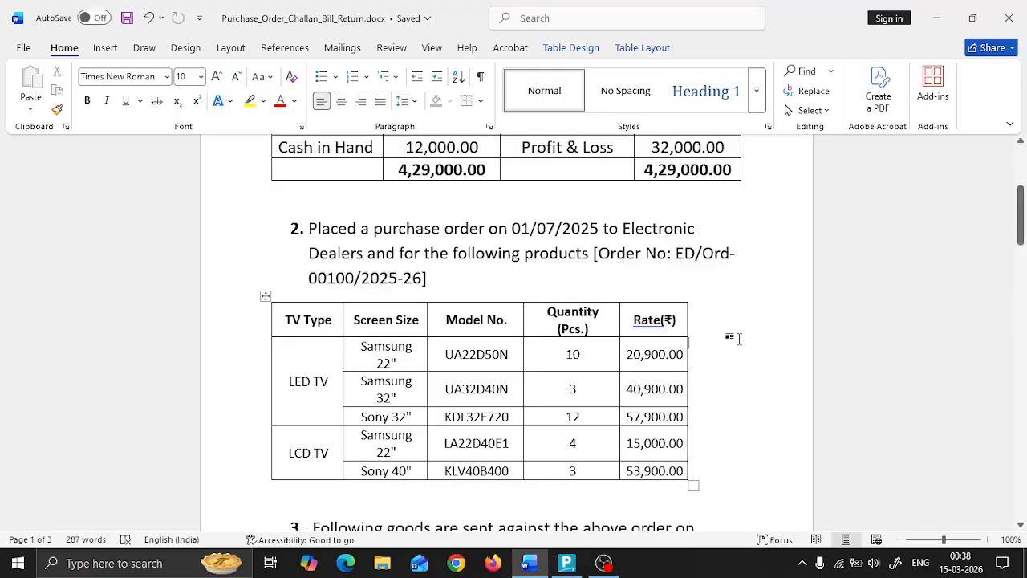
key("alt+Tab")
type("D5")
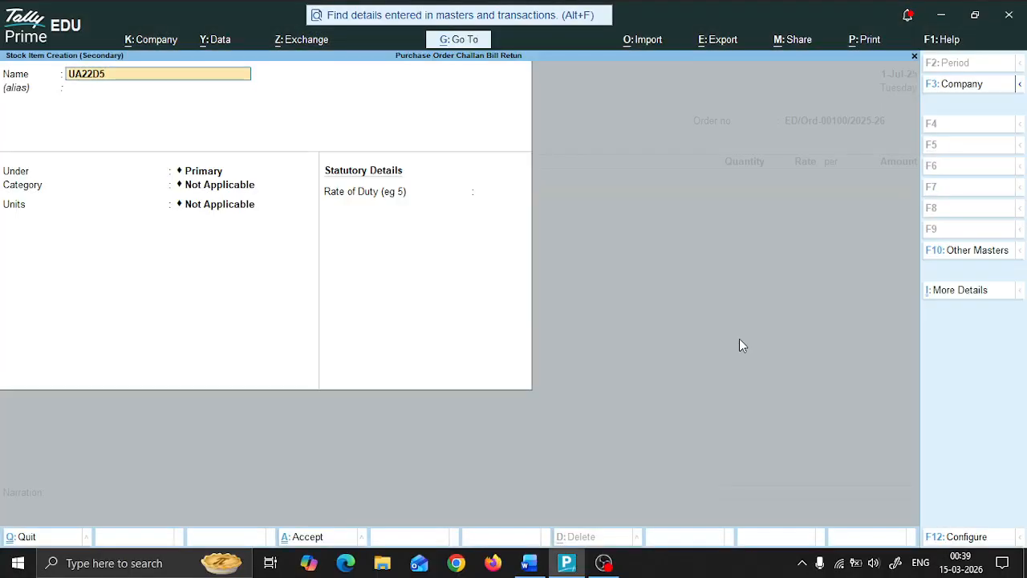
type("0N")
key("Return")
key("Return")
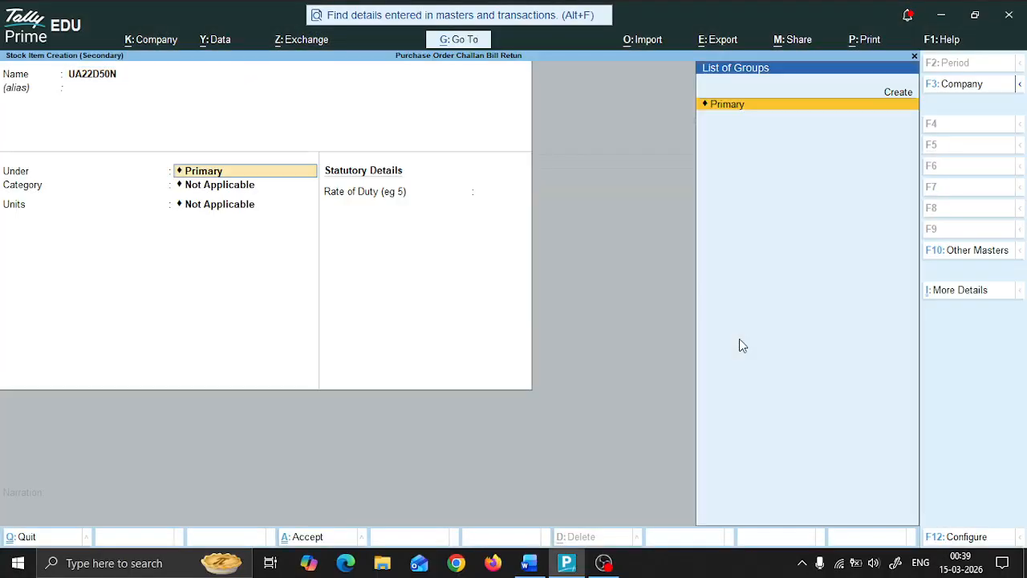
Step: Create a stock group named LED TV under Primary as the group of stock item UA22D50N
key("Up")
key("Return")
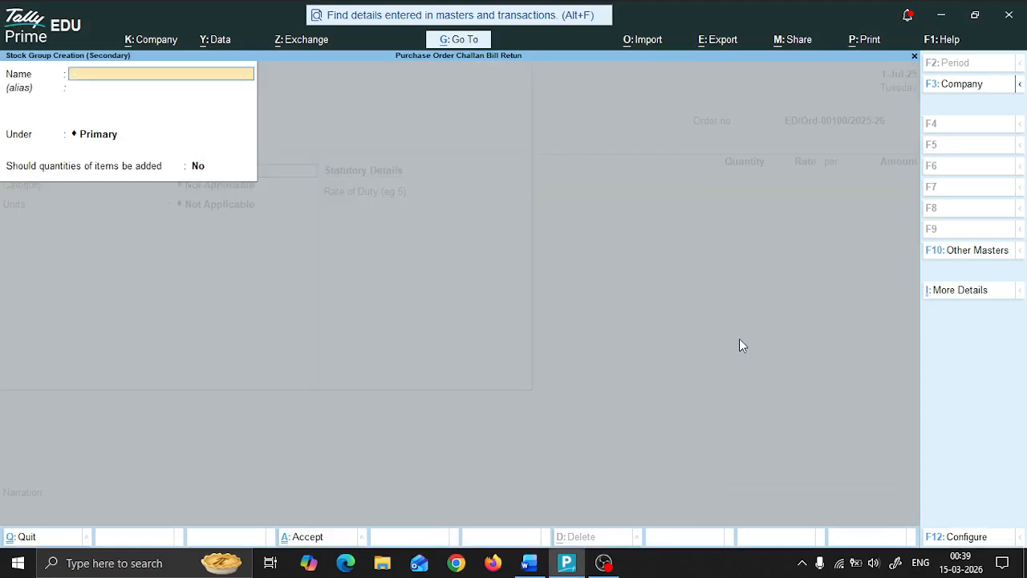
key("alt+Tab")
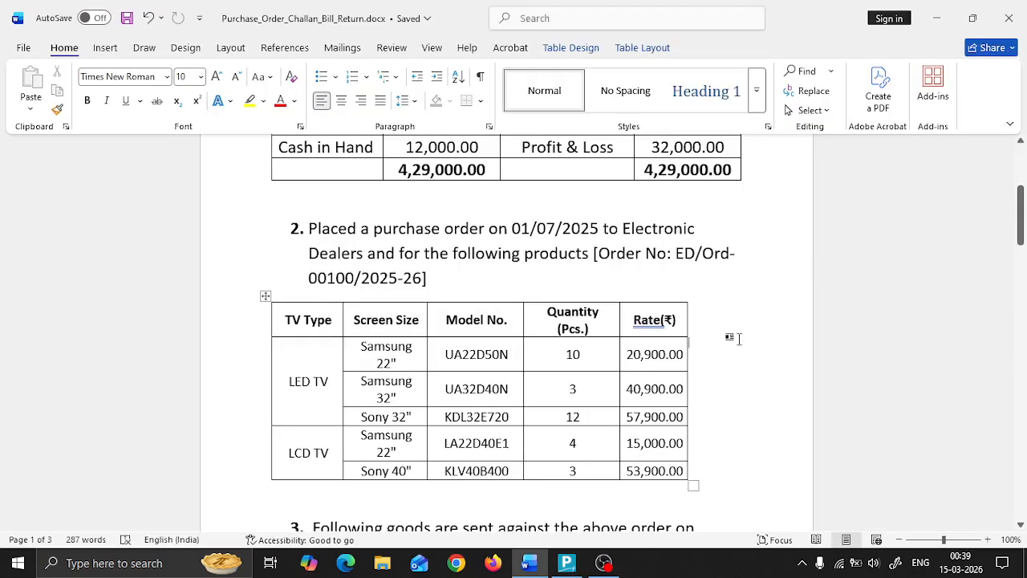
key("alt+Tab")
type("LED")
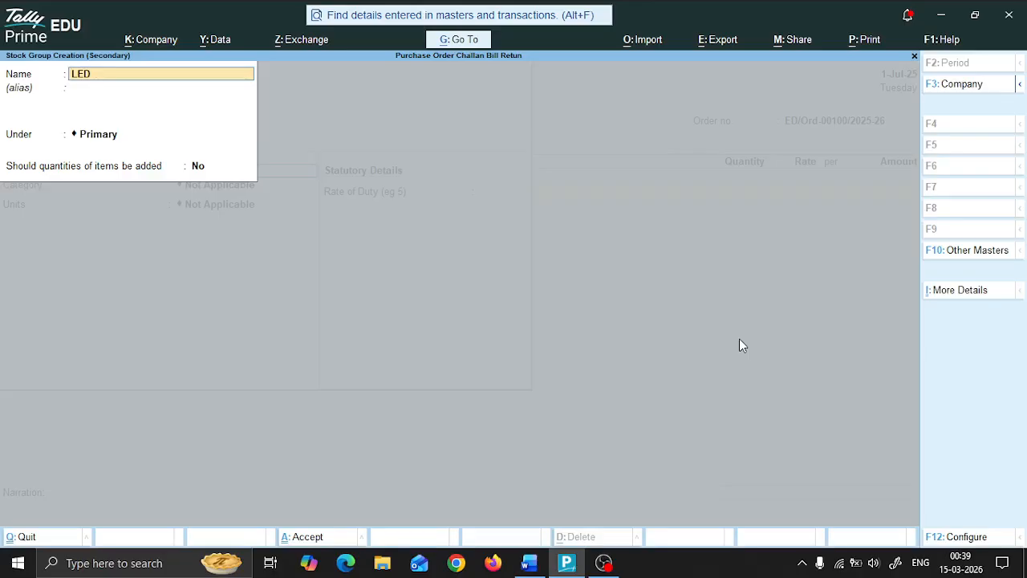
type(" TV")
key("Return")
key("Return")
key("Return")
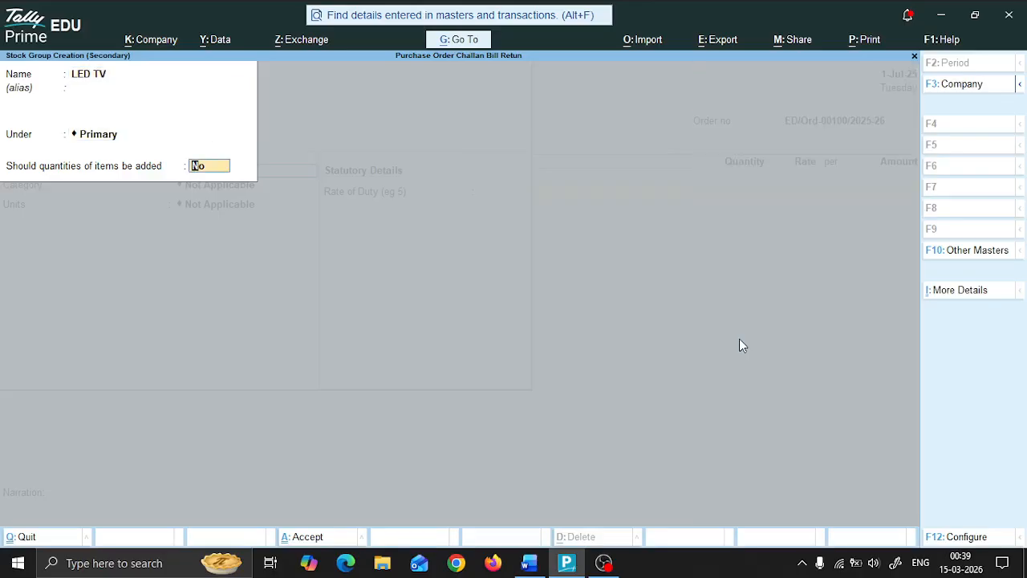
key("Return")
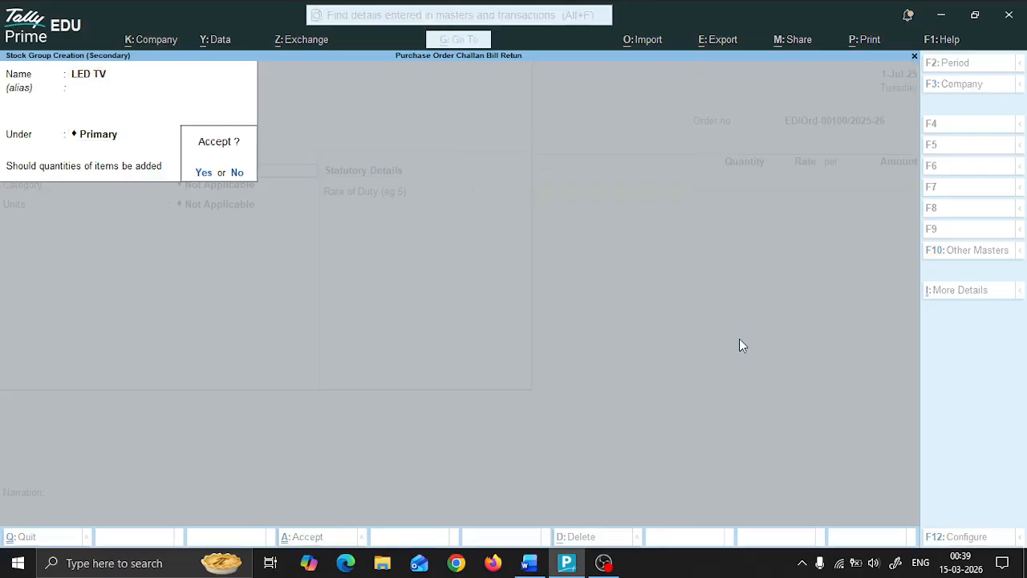
key("Return")
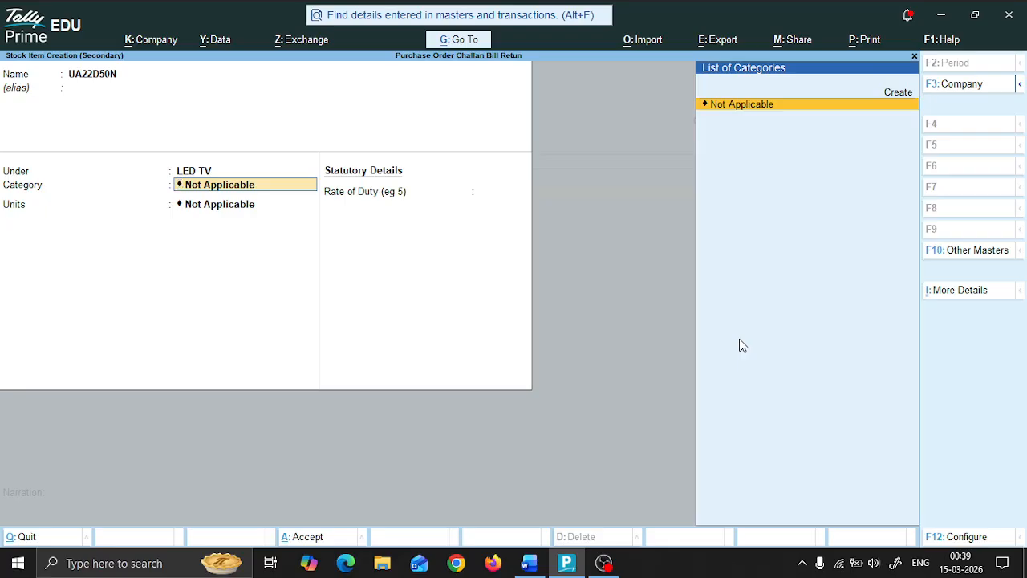
Step: Create a stock category named Samsung 22" under Primary as the category of stock item UA22D50N
key("alt+Tab")
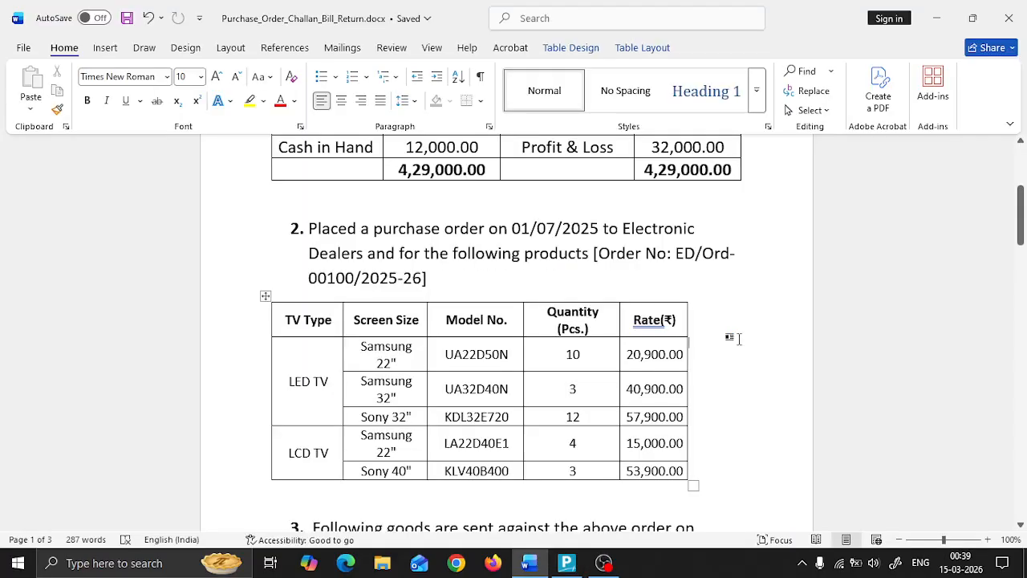
key("alt+Tab")
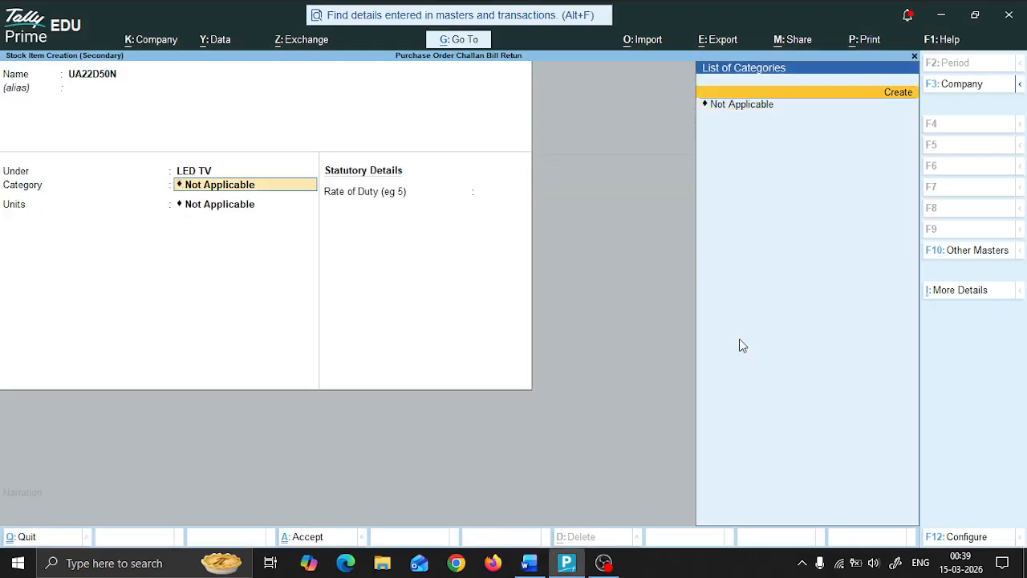
key("Return")
type("Samsug 2")
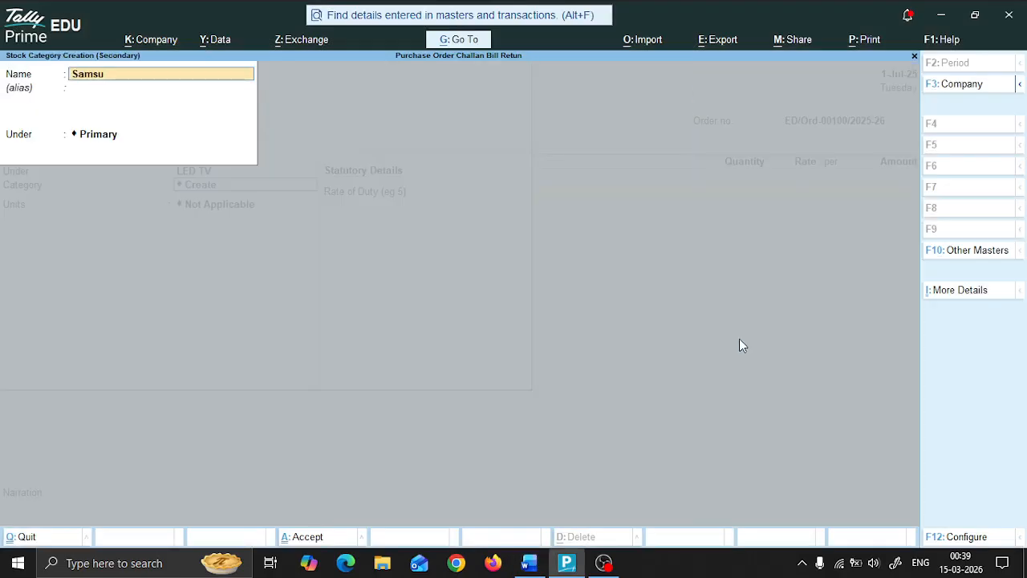
key("BackSpace")
key("BackSpace")
key("BackSpace")
type("ng 22\"")
key("alt+Tab")
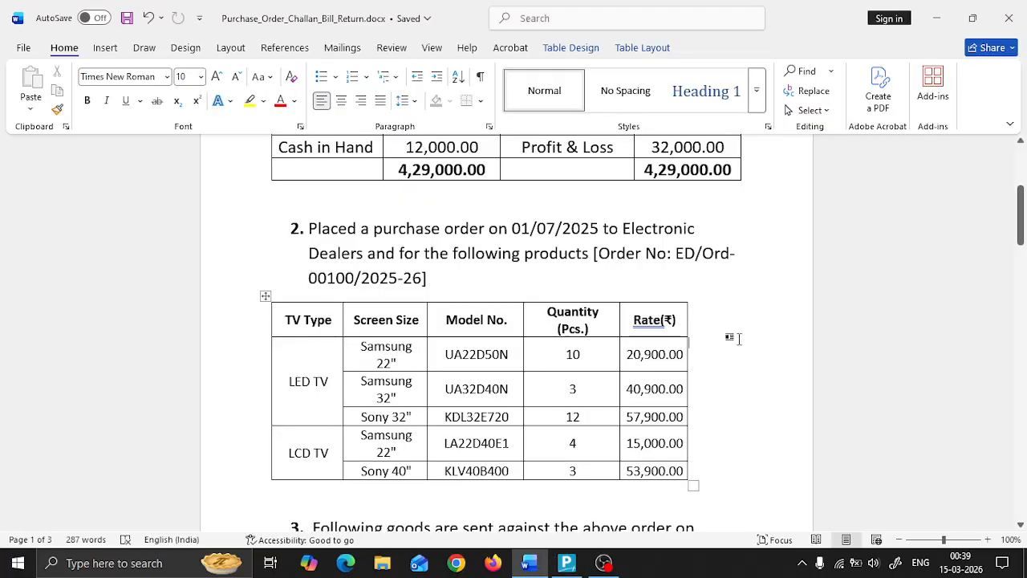
key("alt+Tab")
key("Return")
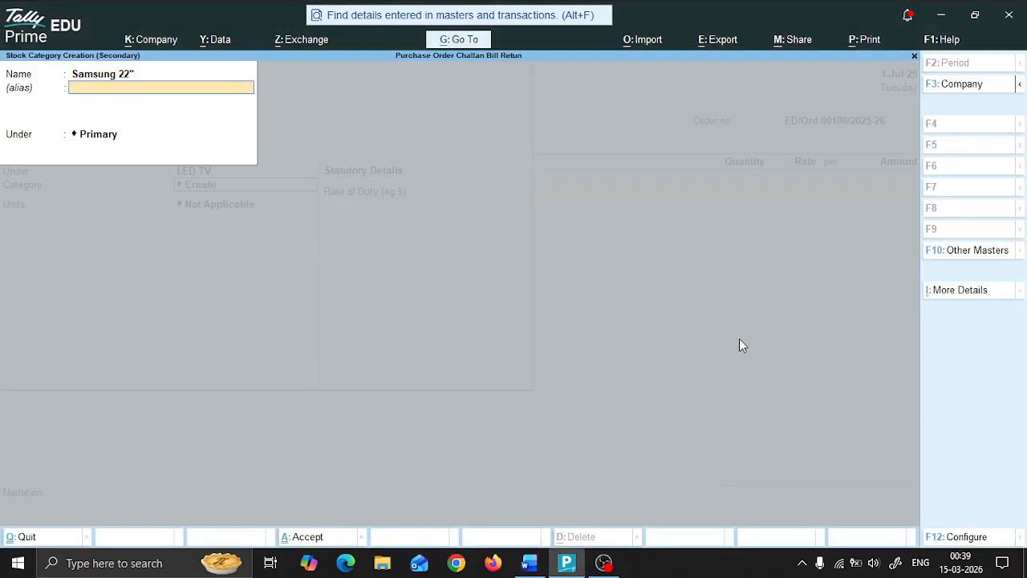
key("Return")
key("Return")
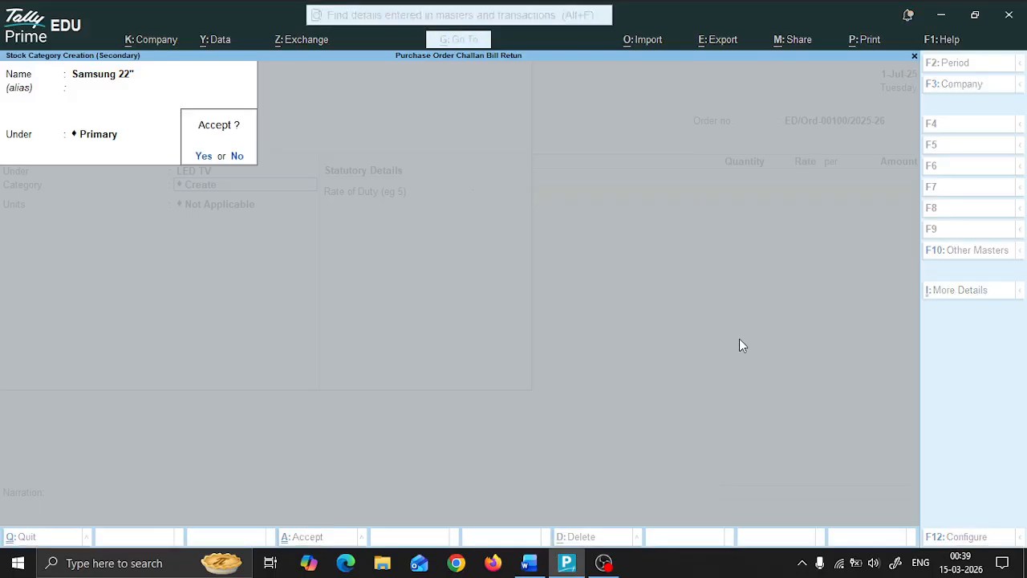
key("Return")
Step: Create a simple unit with symbol PCS and formal name PIECES as the unit of stock item UA22D50N
key("Up")
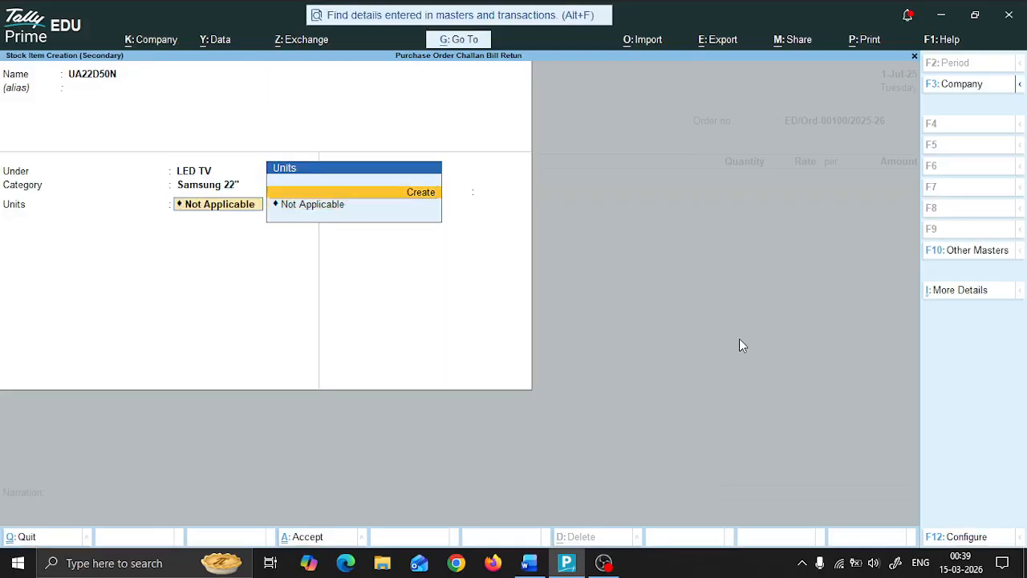
key("Return")
type("PCS")
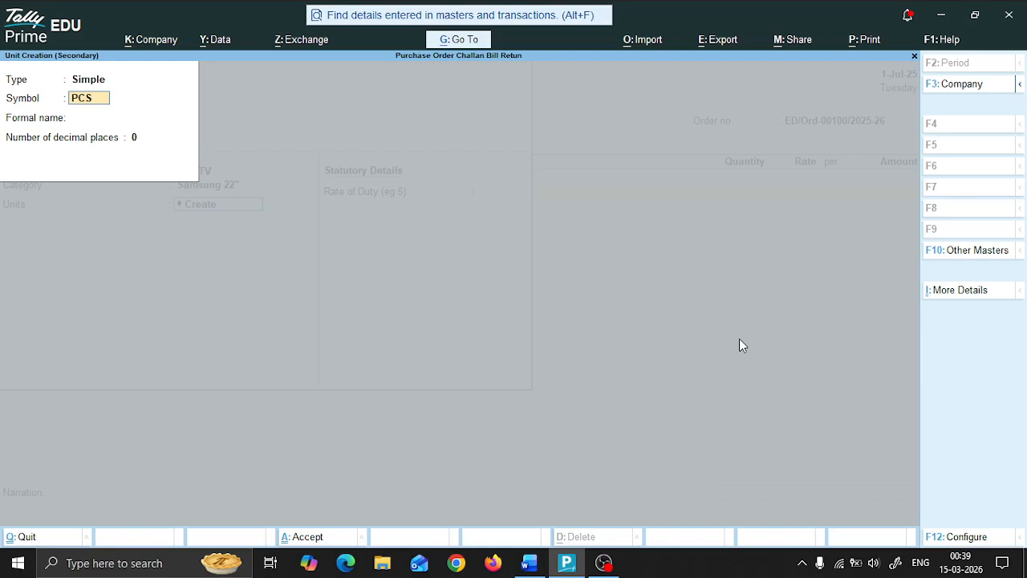
key("Return")
type("PIECES")
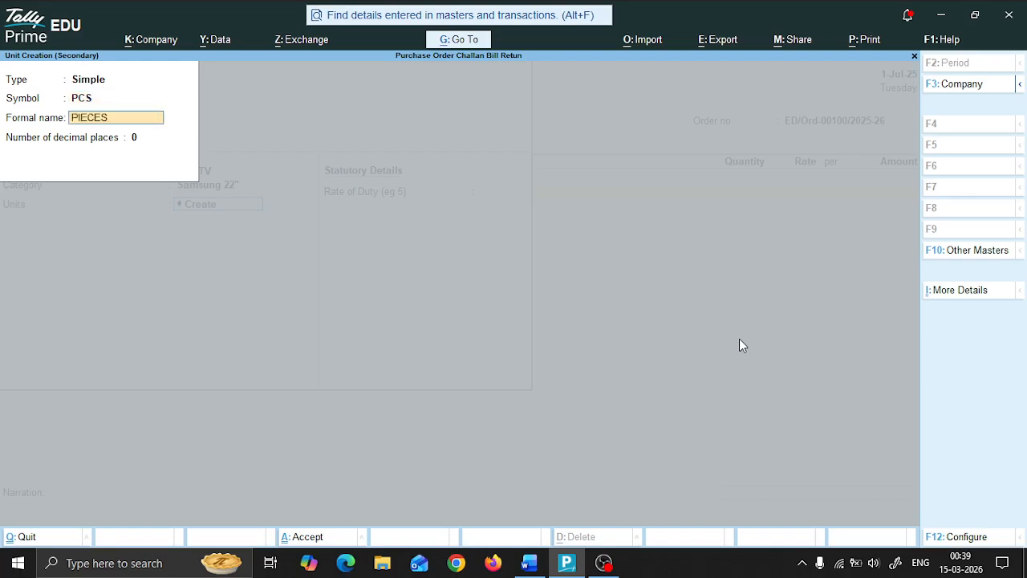
key("Return")
key("Return")
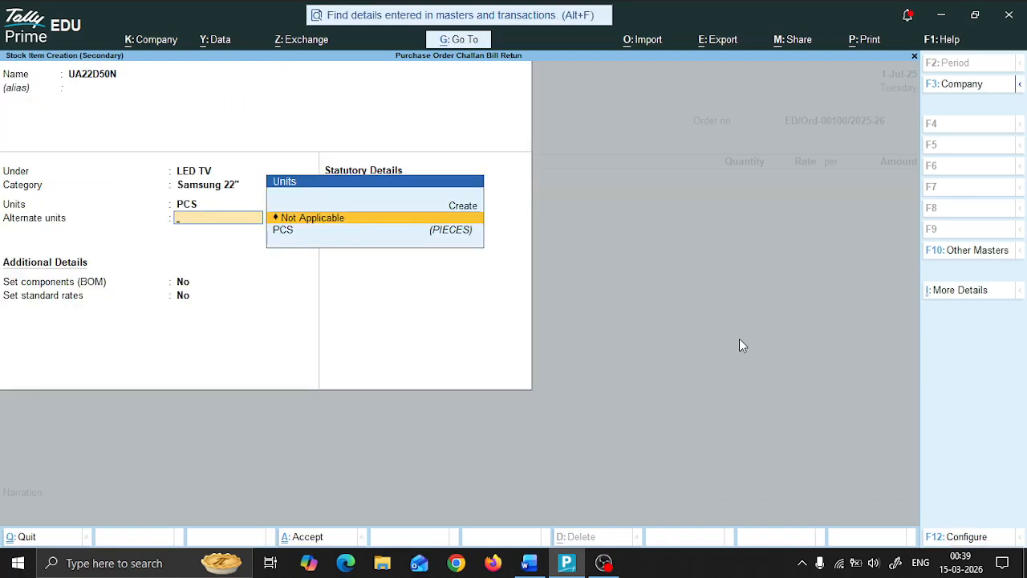
Step: Save stock item UA22D50N with no alternate units, components, standard rates or rate of duty
key("Return")
key("Return")
key("Return")
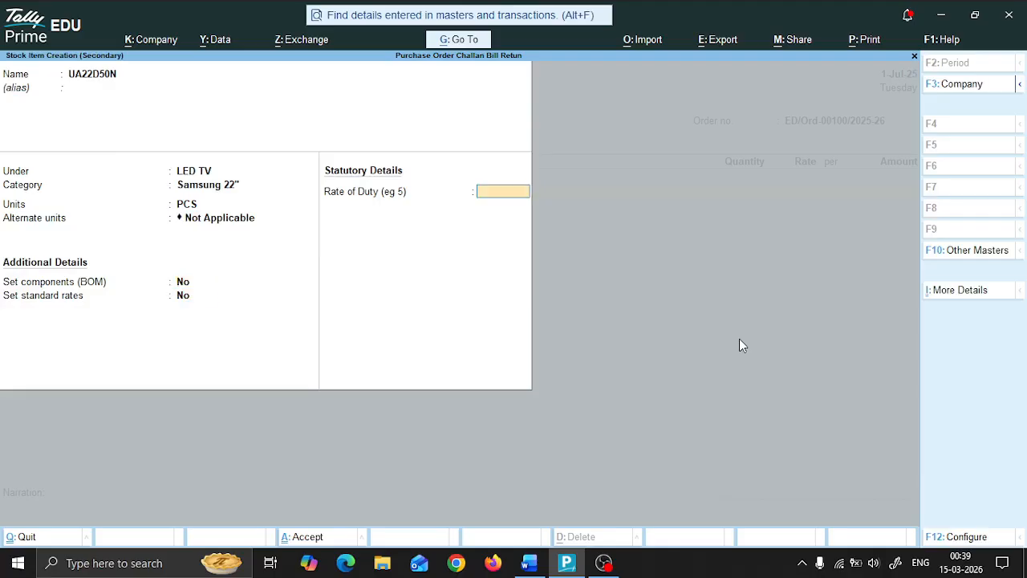
key("Return")
key("Return")
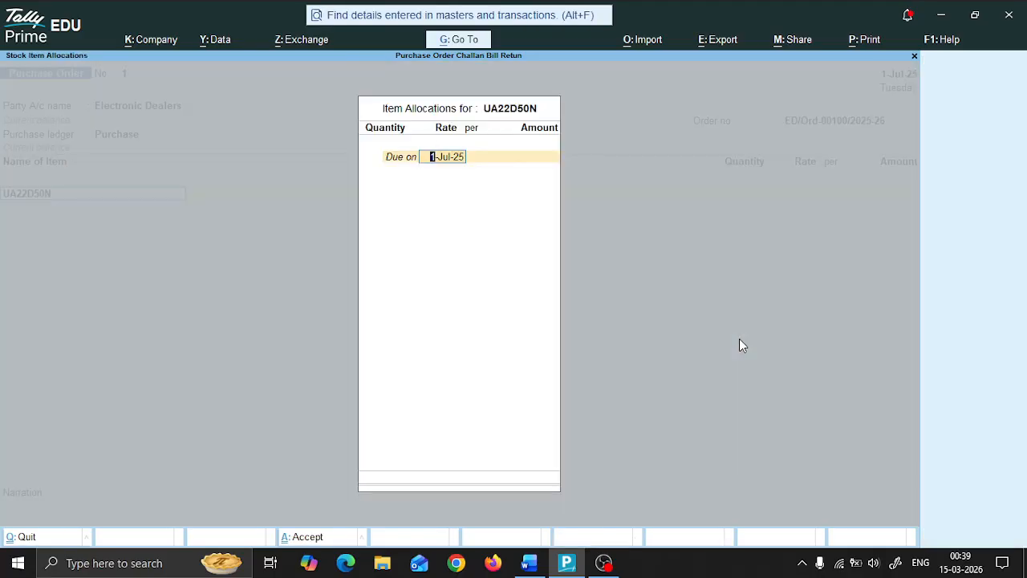
Step: Set UA22D50N's order allocation to due date 1-Jul-25 and quantity 10 PCS, following the Word document's product table
key("Return")
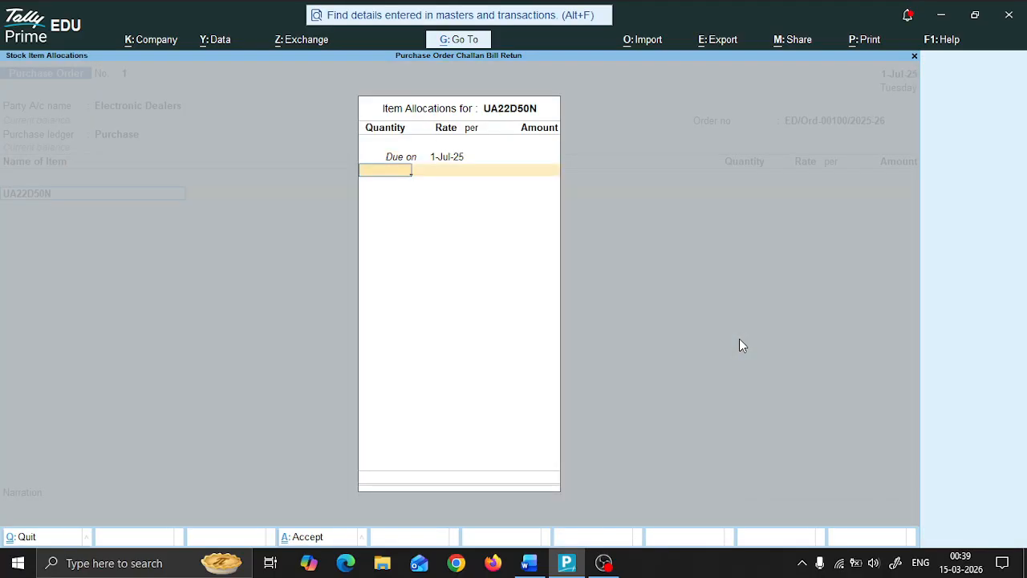
key("alt+Tab")
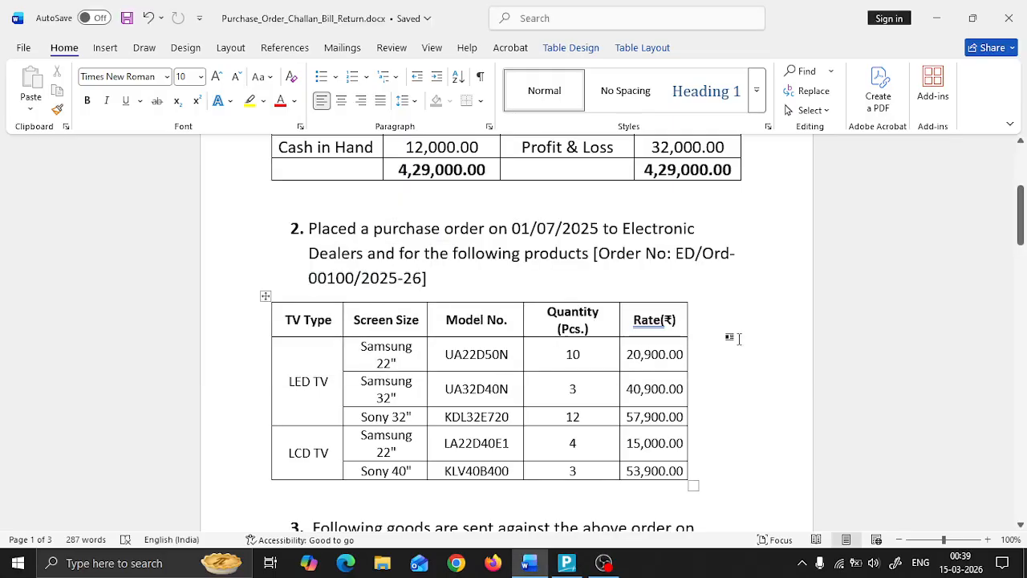
key("alt+Tab")
type("10")
key("Return")
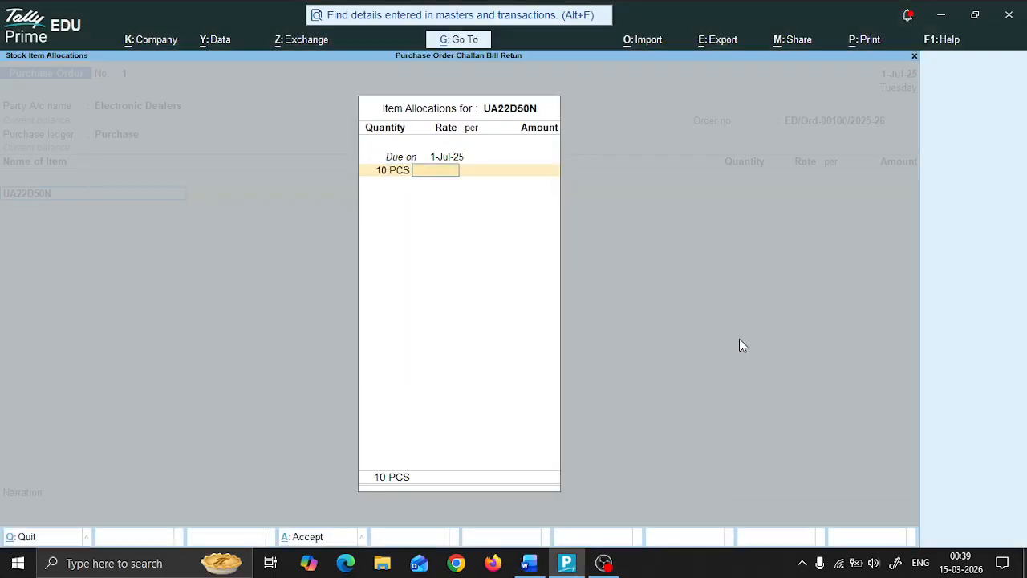
Step: Enter the document's rate of 20,900 per PCS for UA22D50N and finish its item allocation
key("alt+Tab")
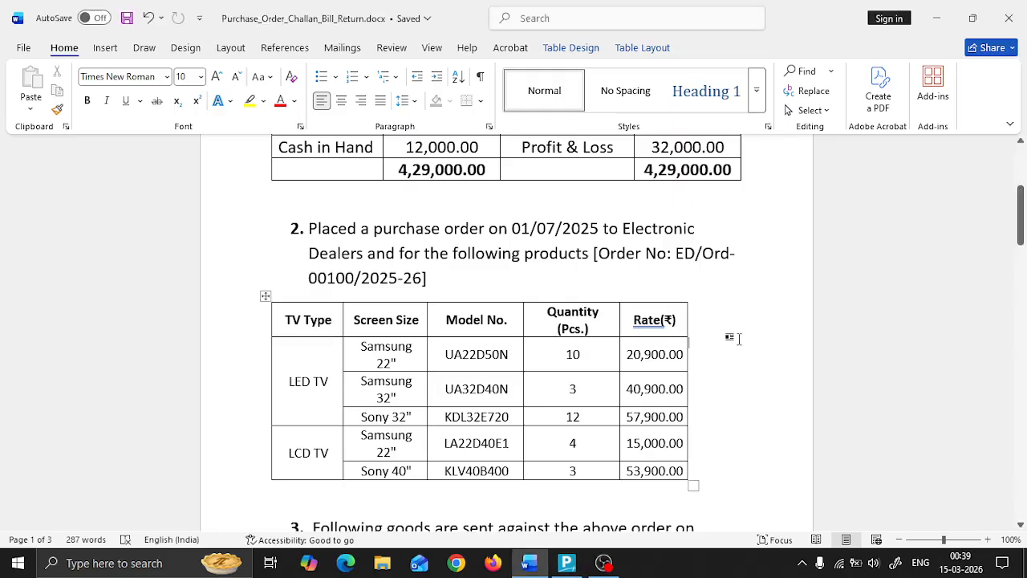
key("alt+Tab")
type("20")
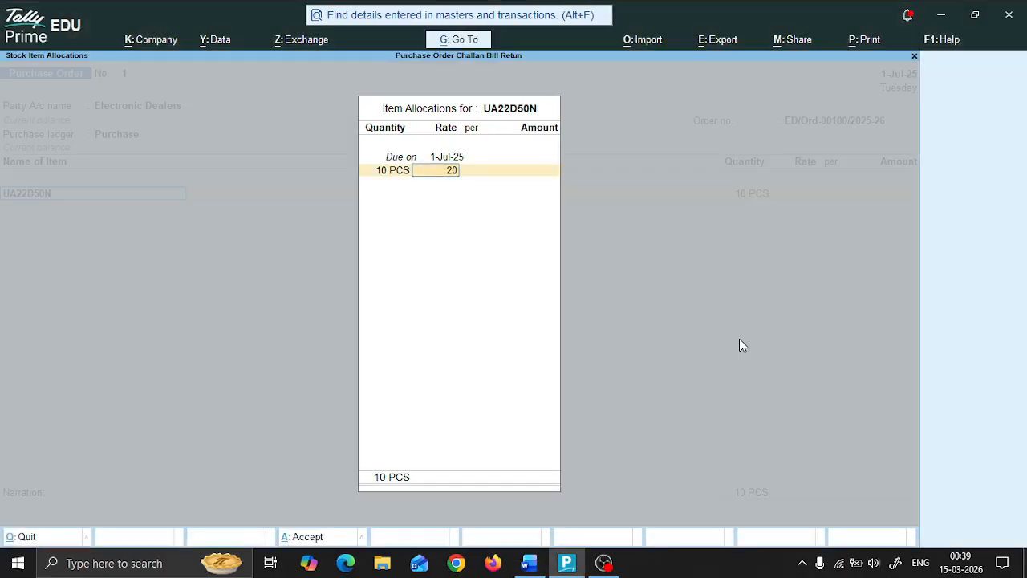
type(",900")
key("Return")
key("Return")
key("Return")
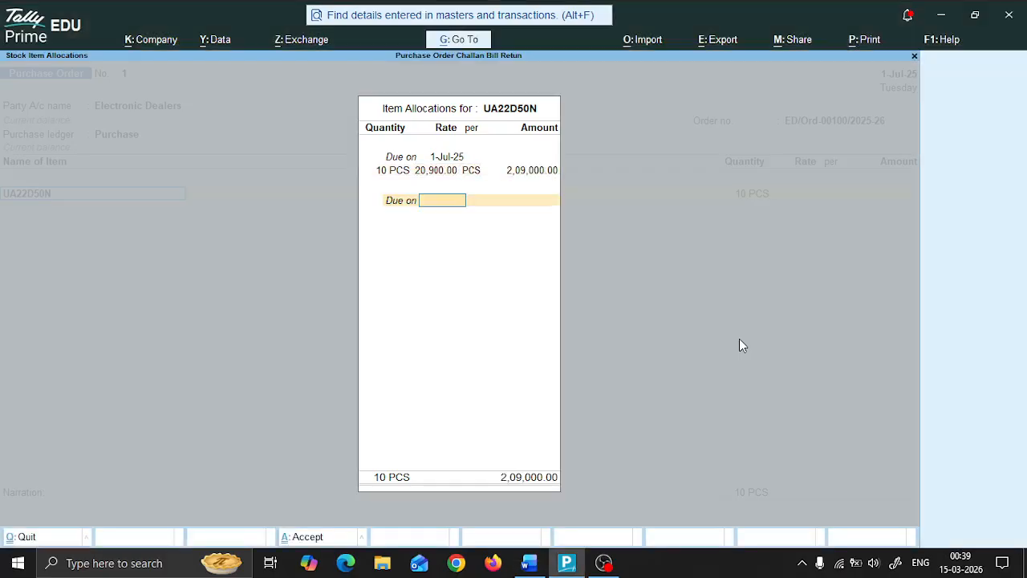
key("Return")
key("Return")
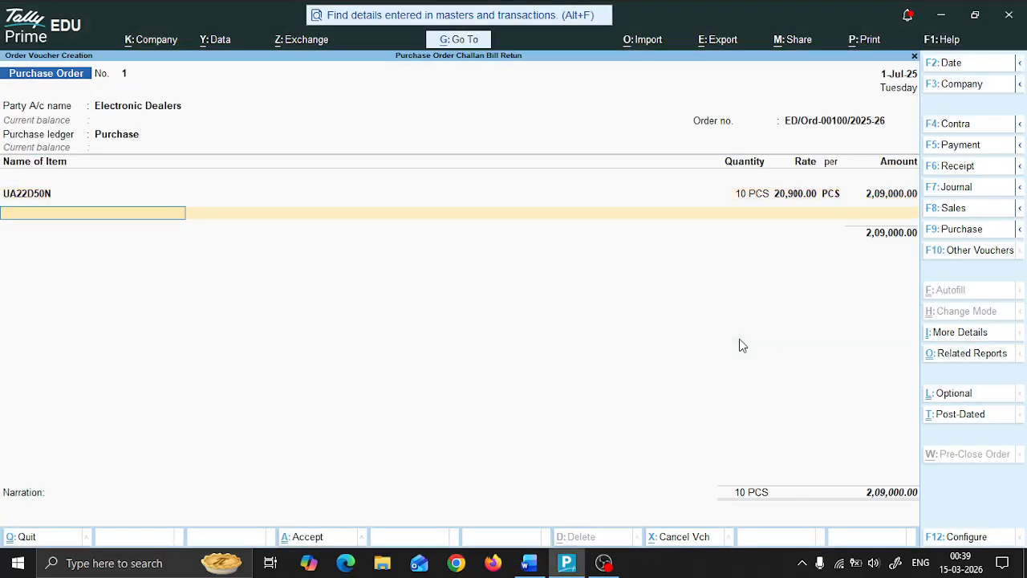
Step: Check the next model in the Word product table and start a new stock item named UA32D40N from the order
key("alt+Tab")
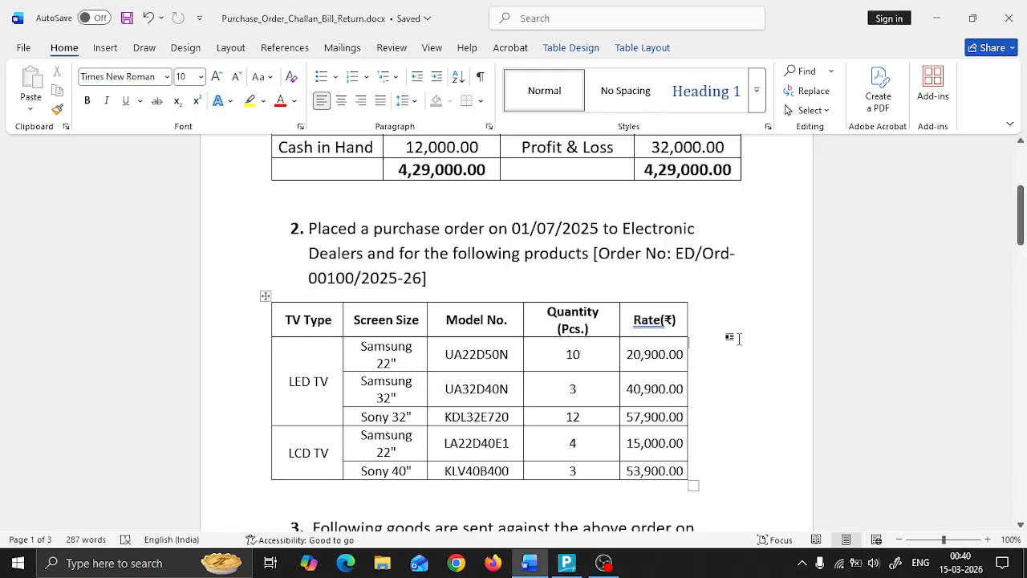
key("alt+Tab")
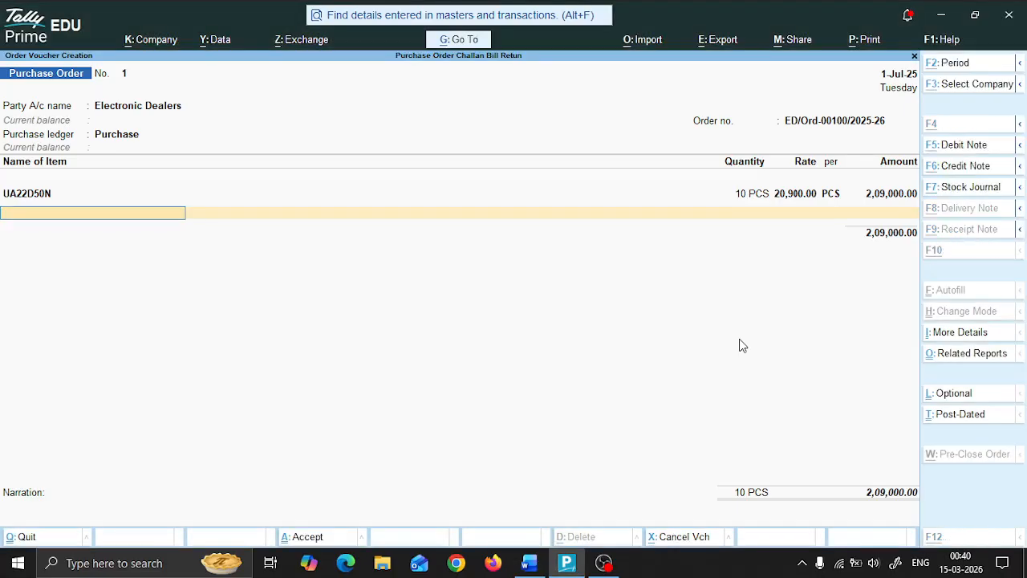
key("alt+c")
type("LED")
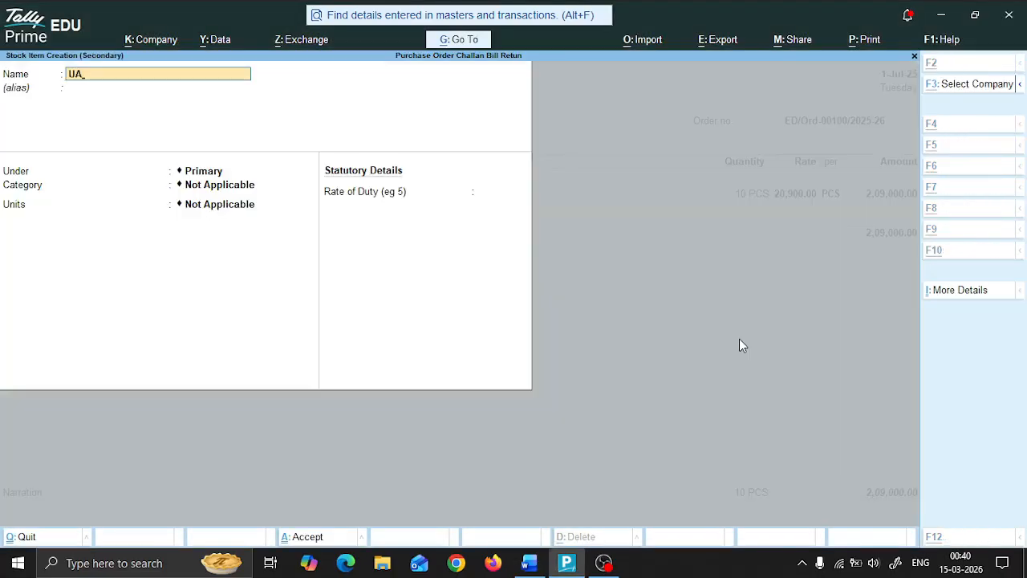
key("alt+Tab")
key("alt+Tab")
type("2S")
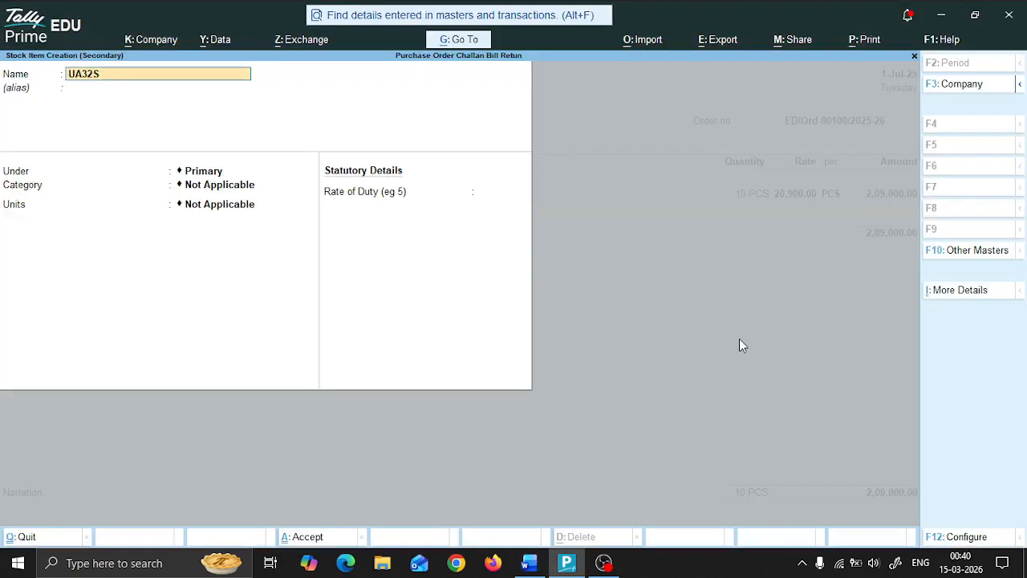
key("BackSpace")
type("D40N")
key("Return")
key("Return")
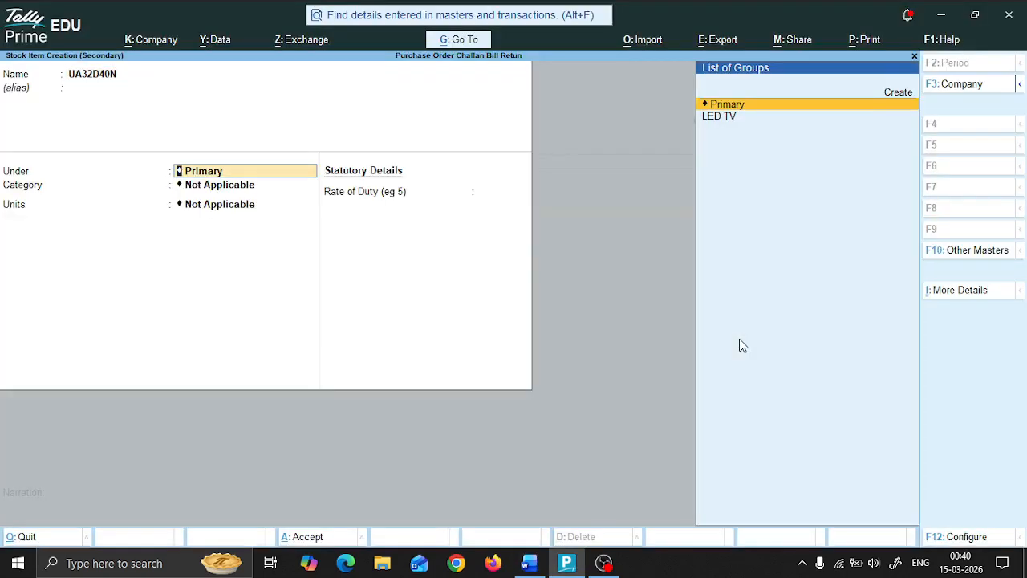
Step: Check the TV type in the Word table and place stock item UA32D40N under the LED TV group
key("alt+Tab")
key("alt+Tab")
key("Down")
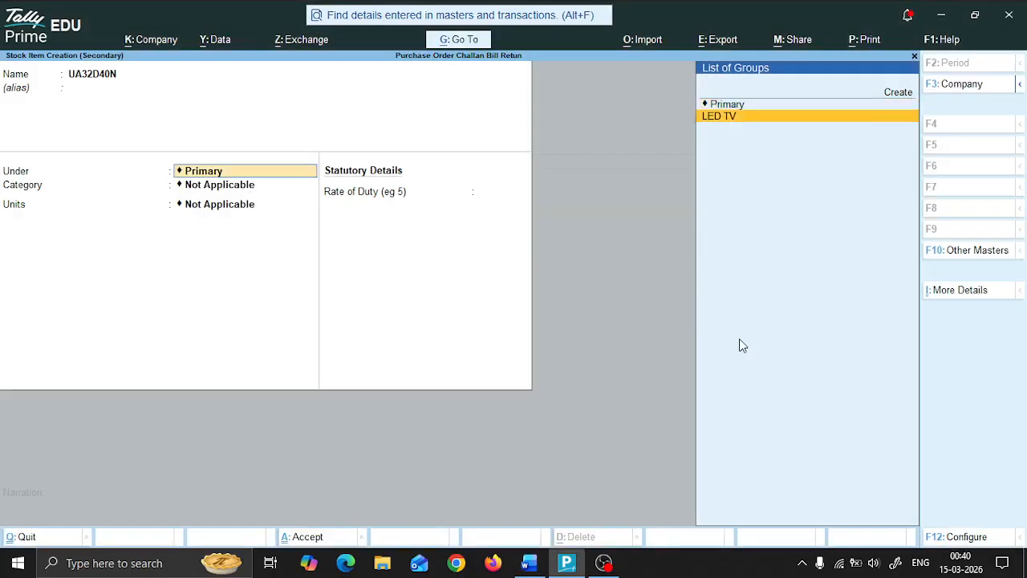
key("Return")
Step: Create a stock category named Samsung 32" under Primary as the category of stock item UA32D40N
key("Return")
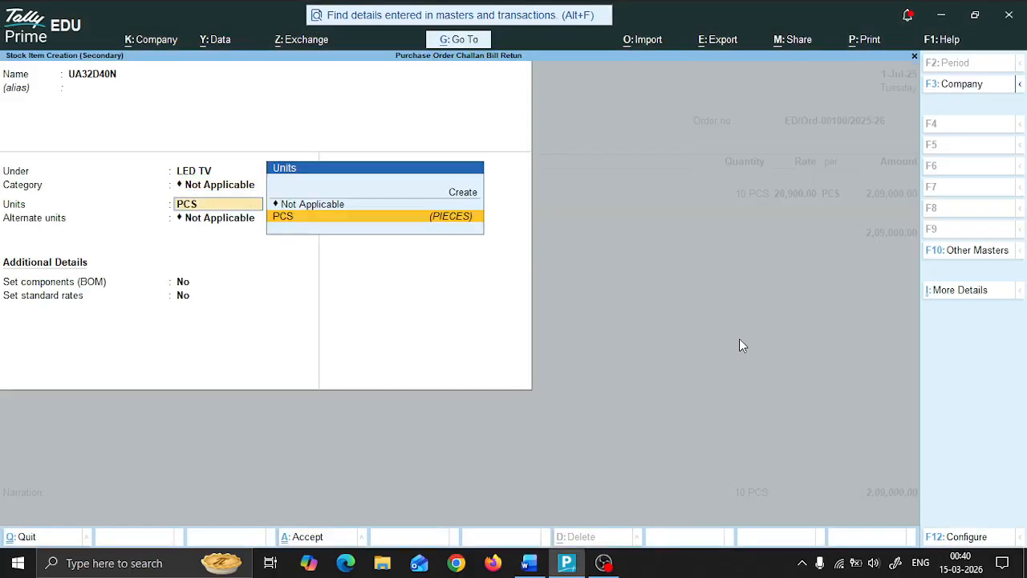
key("BackSpace")
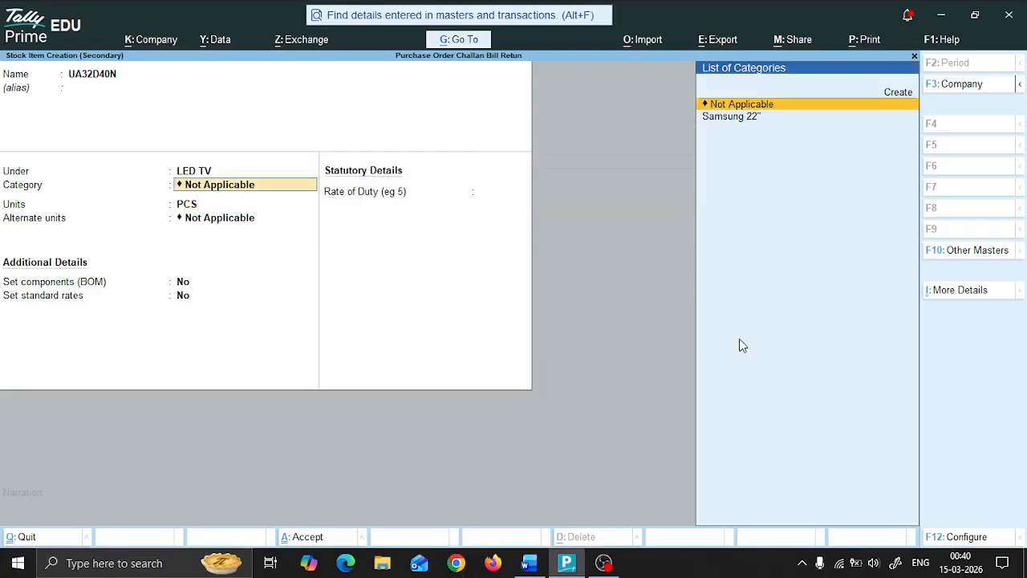
key("Up")
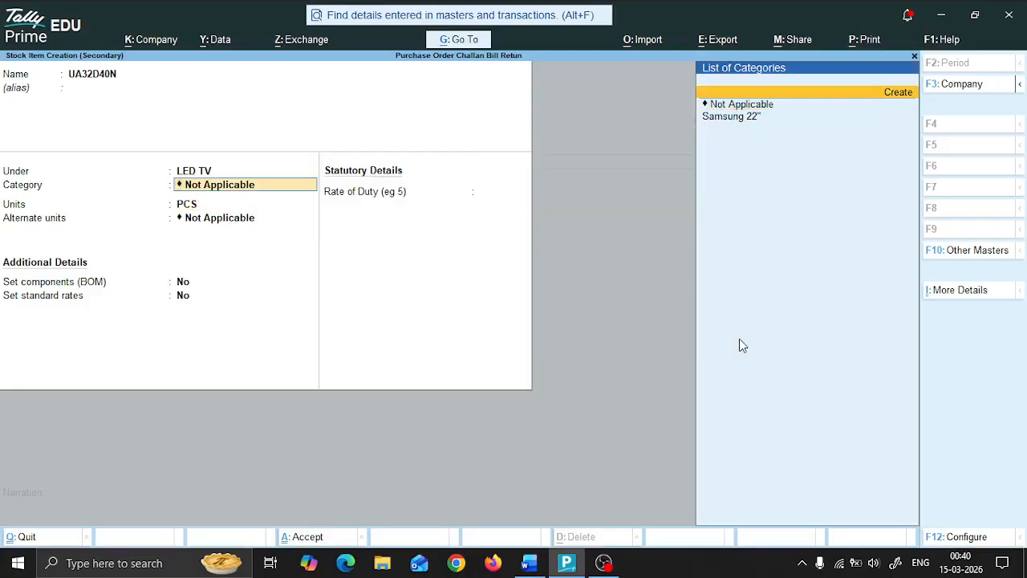
key("alt+Tab")
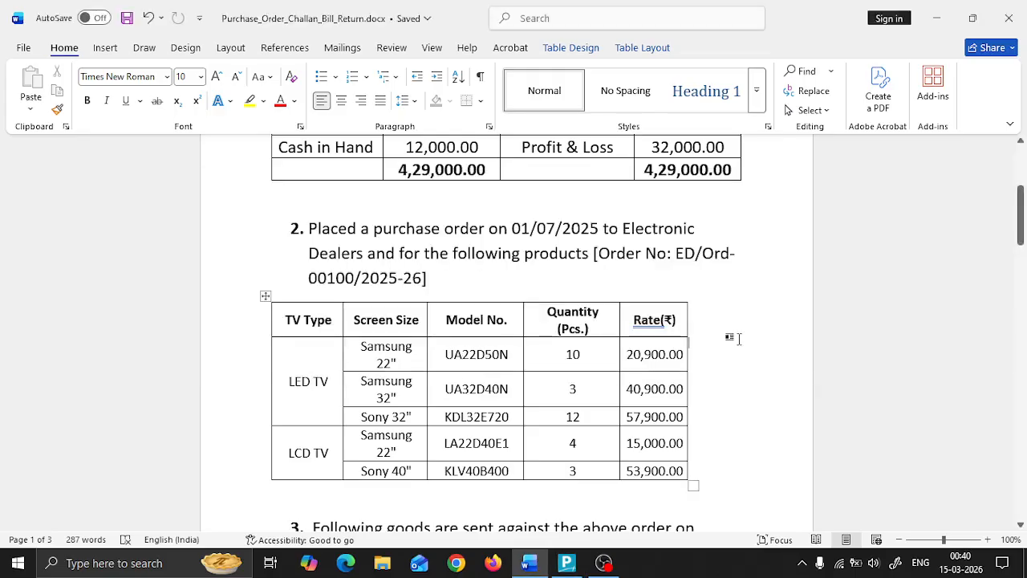
key("alt+Tab")
key("Return")
type("Samsung")
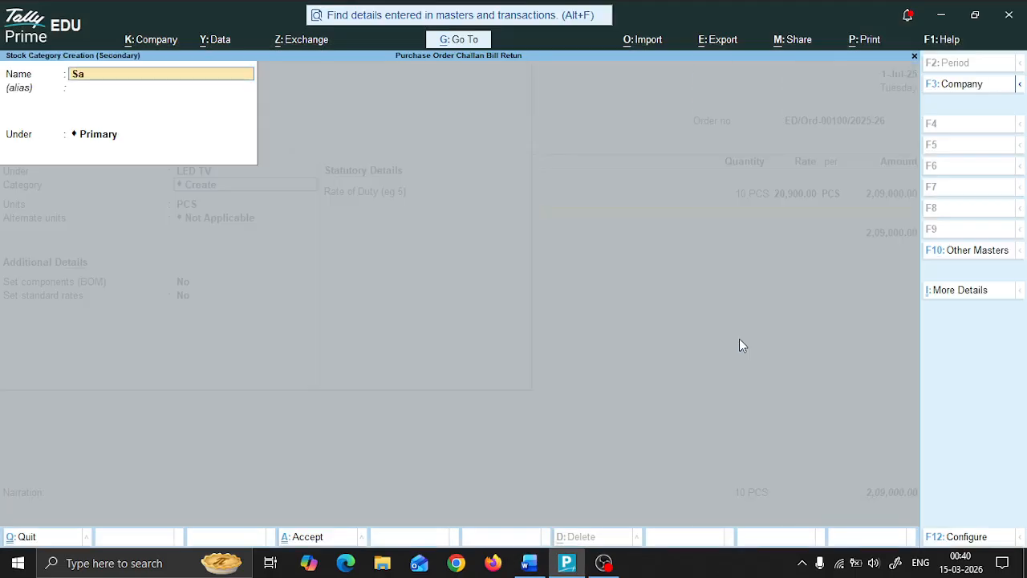
type("32\"")
key("Return")
key("Return")
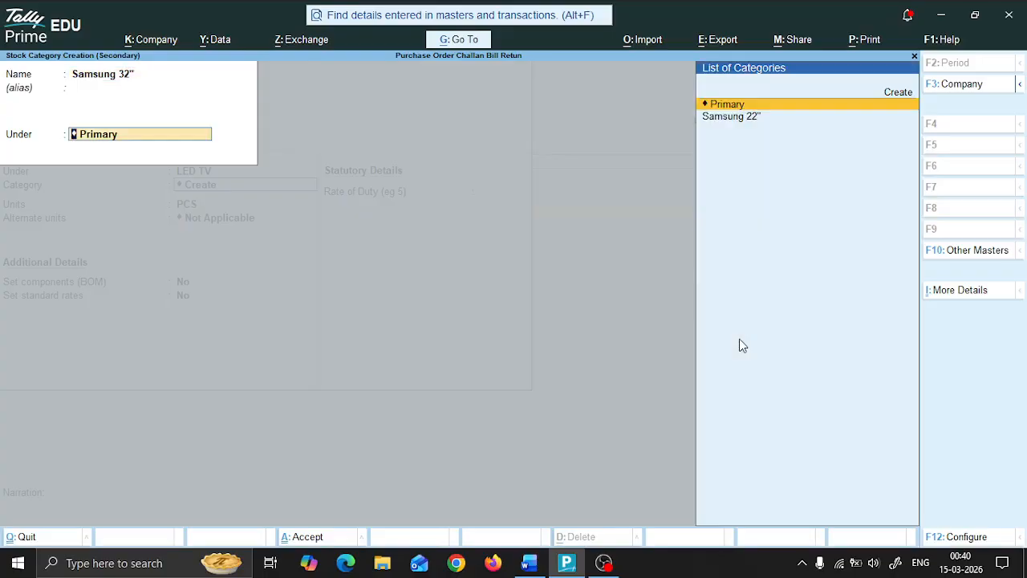
key("Return")
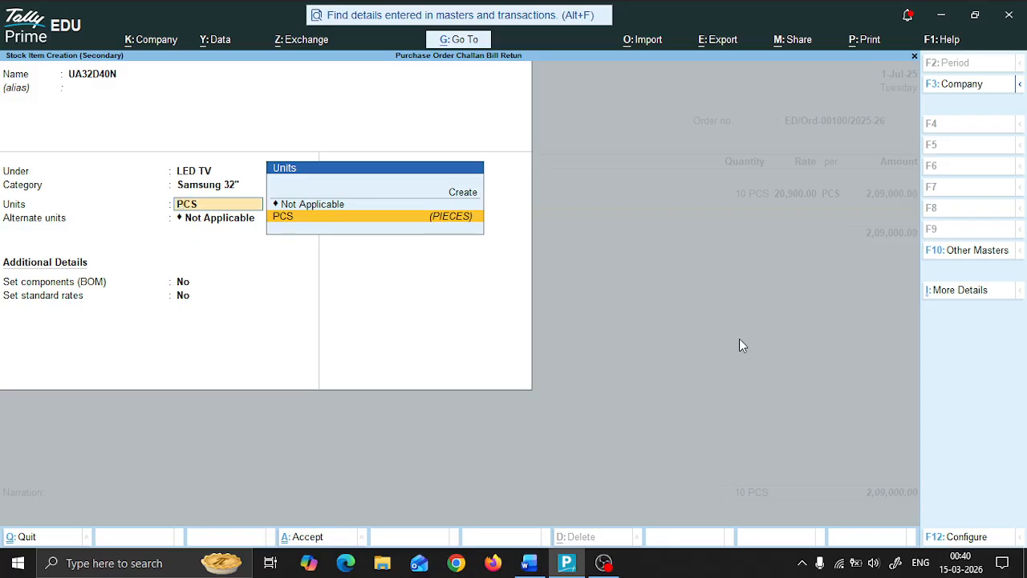
Step: Save stock item UA32D40N with units PCS and no alternate units, and accept 1-Jul-25 as its order due date
key("Return")
key("Return")
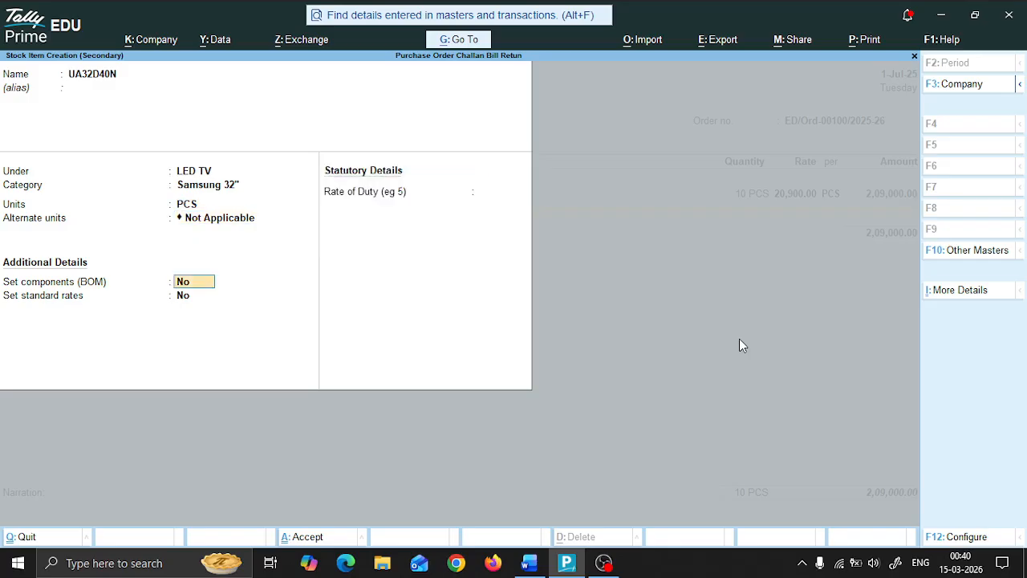
key("Return")
key("Return")
key("Return")
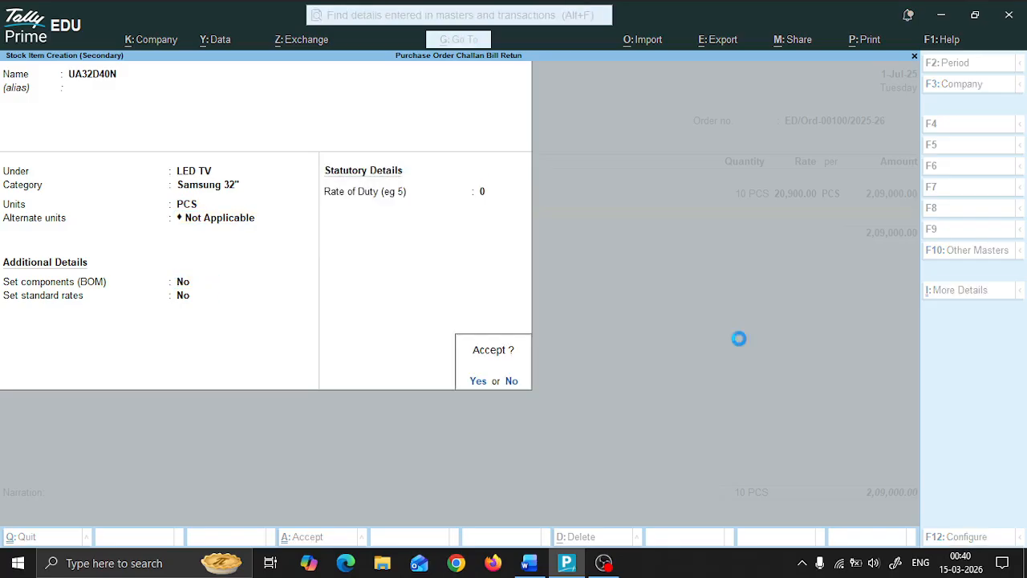
key("Return")
key("Return")
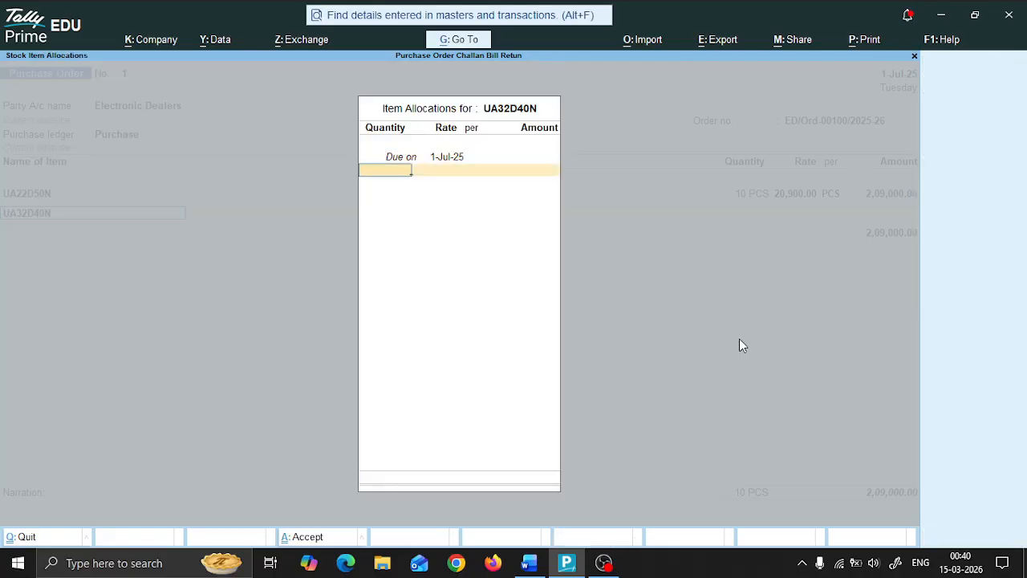
Step: Check the quantity and rate in the Word table and allocate 3 PCS of UA32D40N at 40,900 in the order
key("alt+Tab")
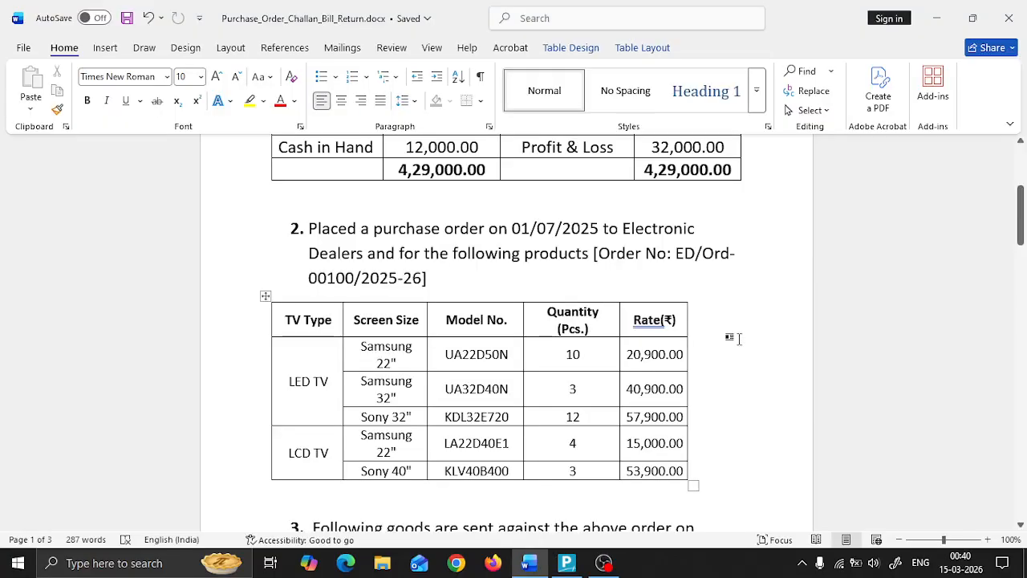
key("alt+Tab")
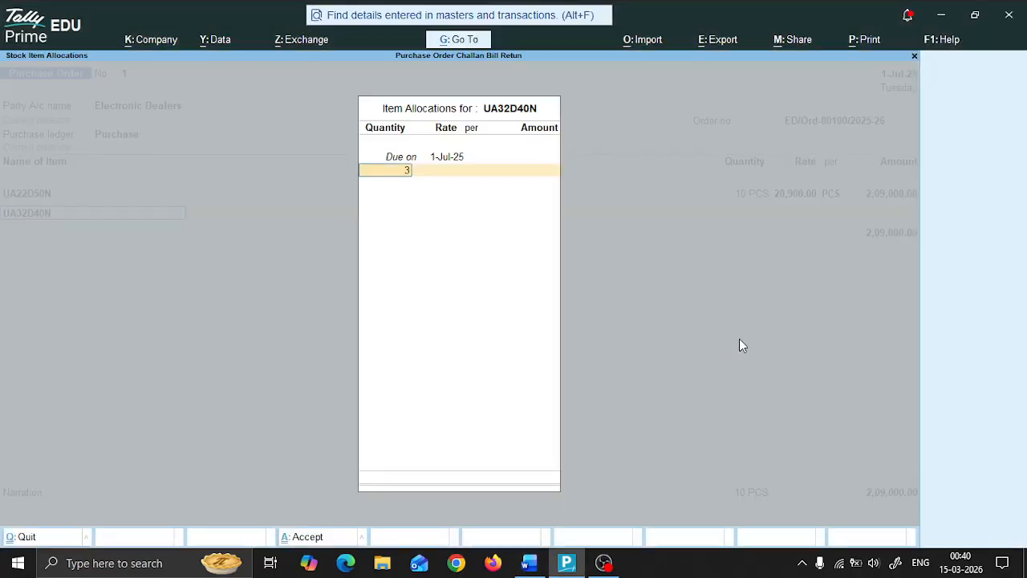
type("3")
key("Return")
key("alt+Tab")
key("alt+Tab")
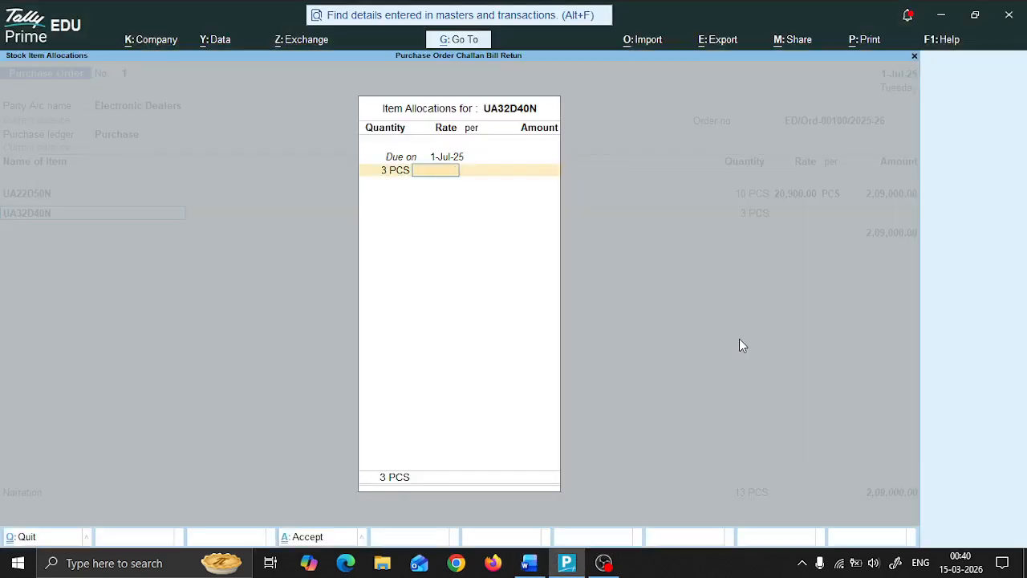
type("40900")
key("Return")
key("Return")
key("Return")
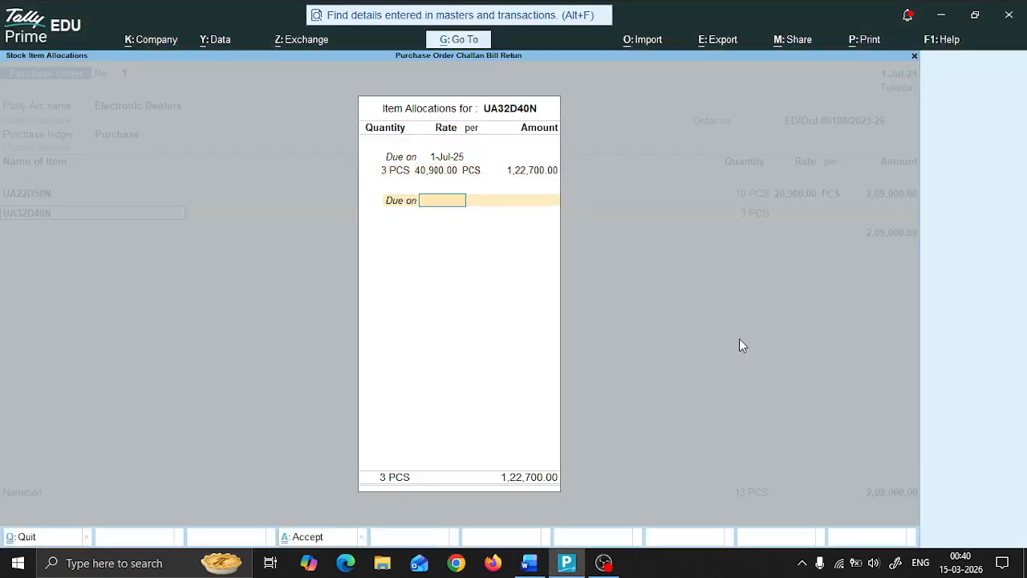
key("Return")
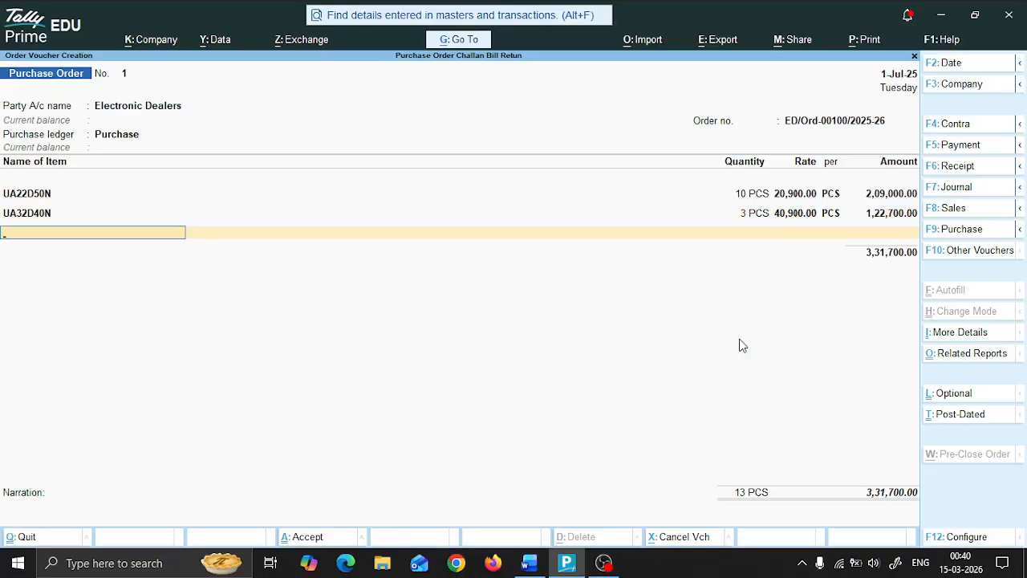
Step: Check the next model in the Word table and start a new stock item named KDL32E720 under the LED TV group
key("alt+Tab")
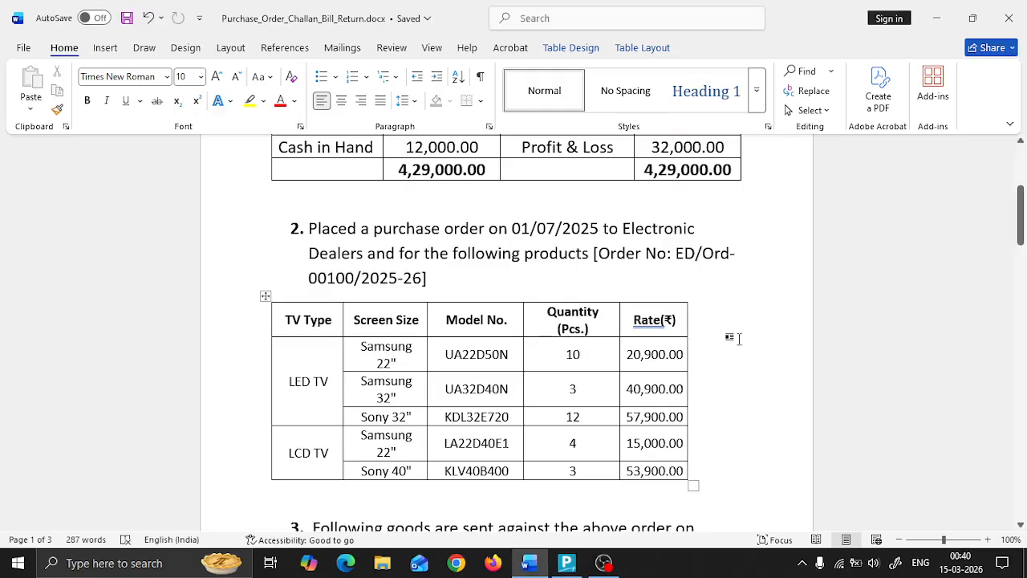
key("alt+Tab")
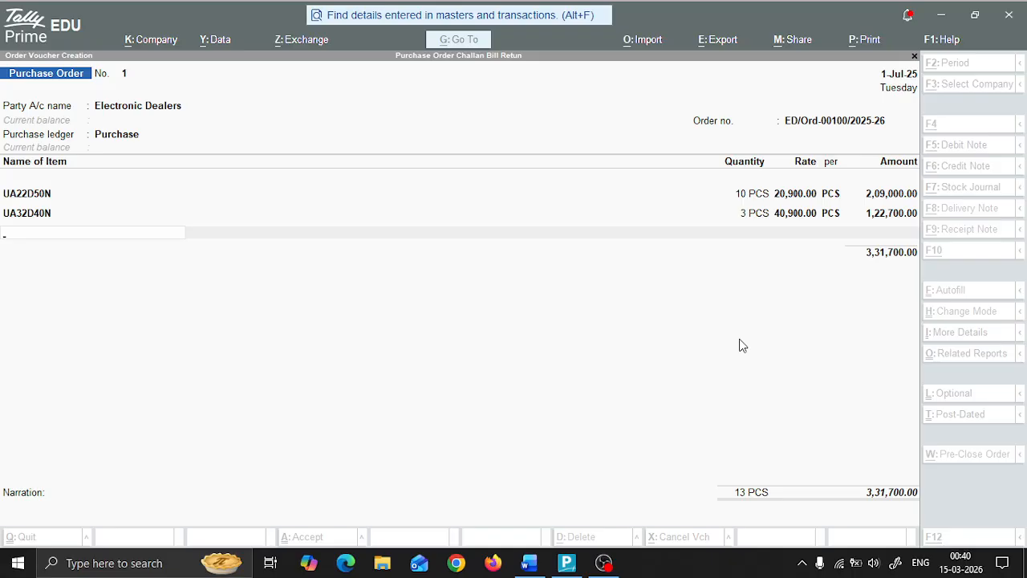
key("alt+c")
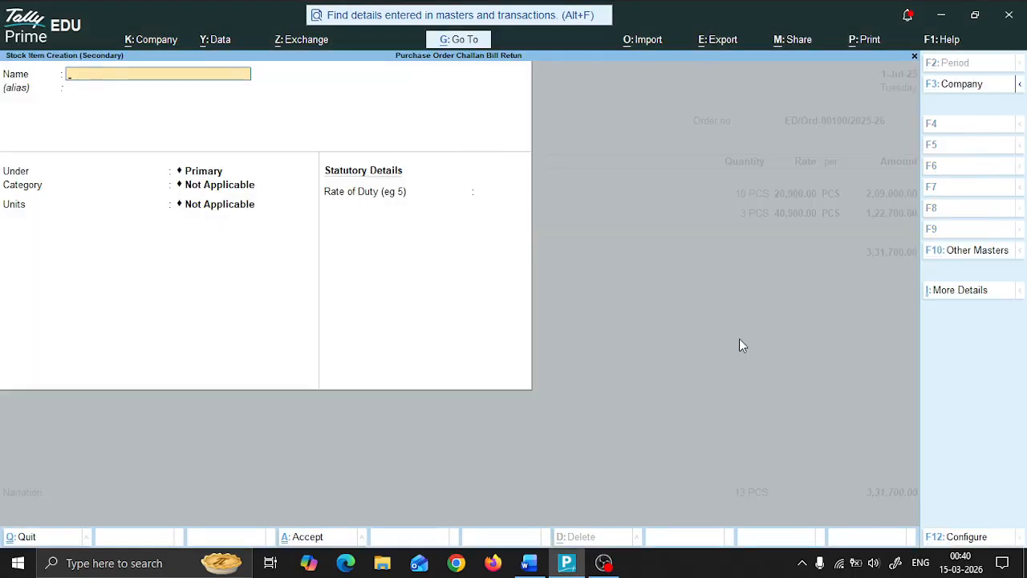
type("KDL")
key("alt+Tab")
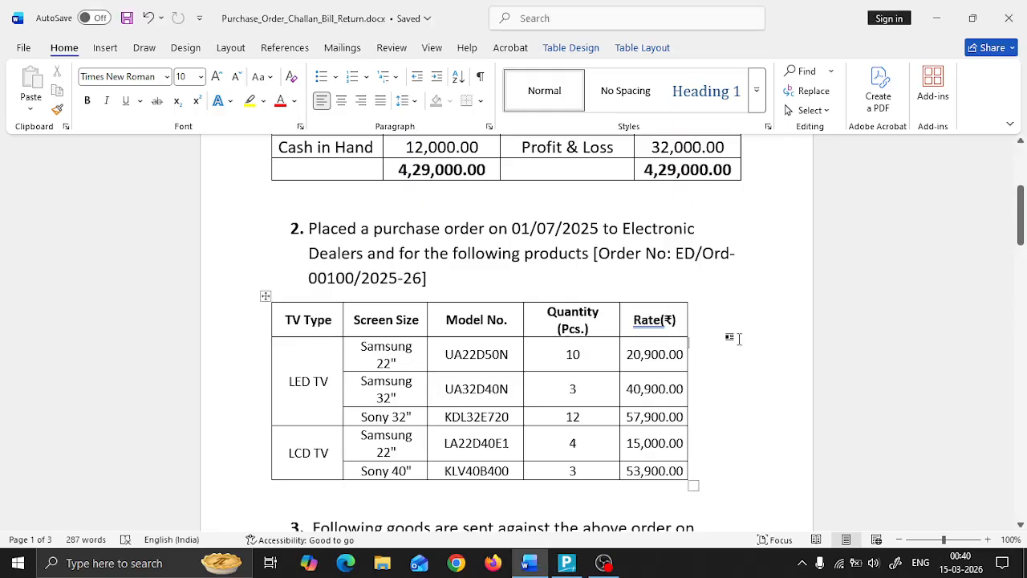
key("alt+Tab")
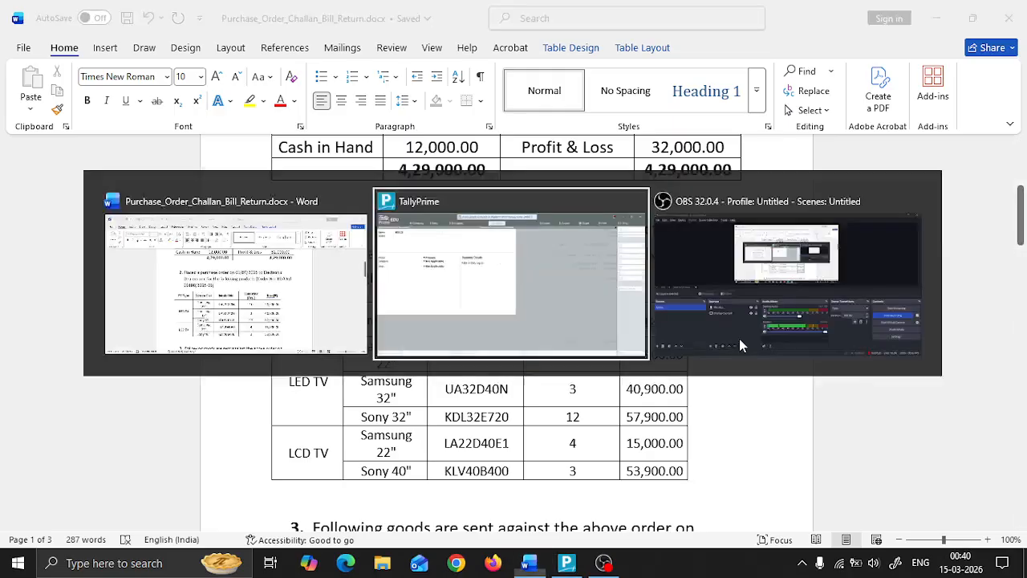
type("32E720")
key("Return")
key("Return")
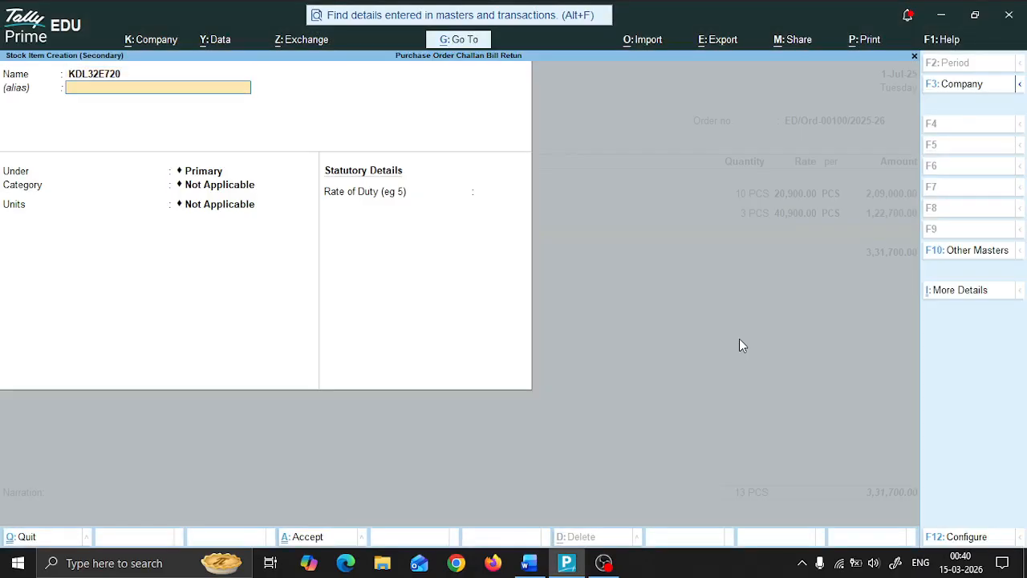
key("Down")
key("Down")
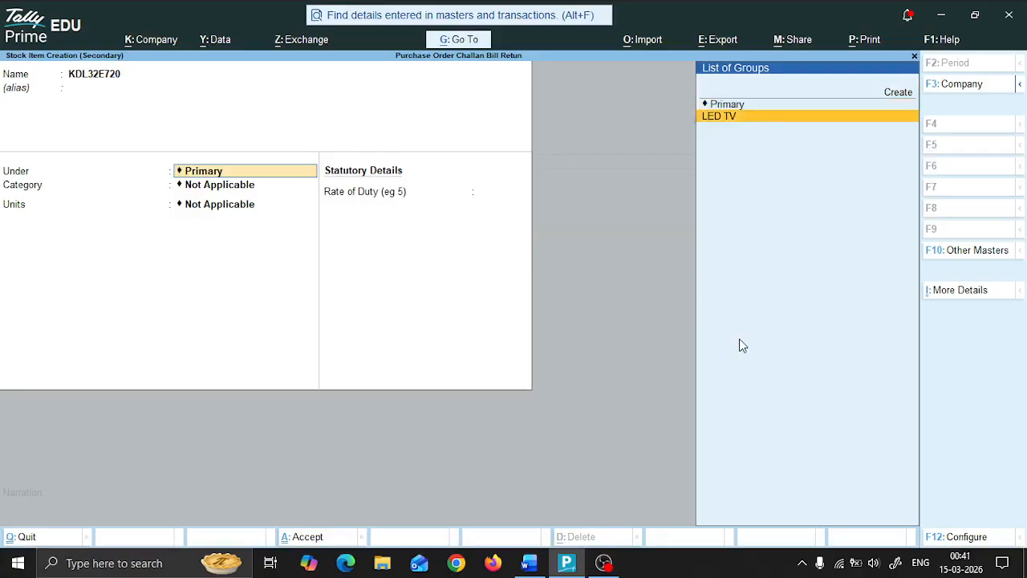
key("Return")
Step: Create a stock category named Sony 32" under Primary as the category of stock item KDL32E720
key("Up")
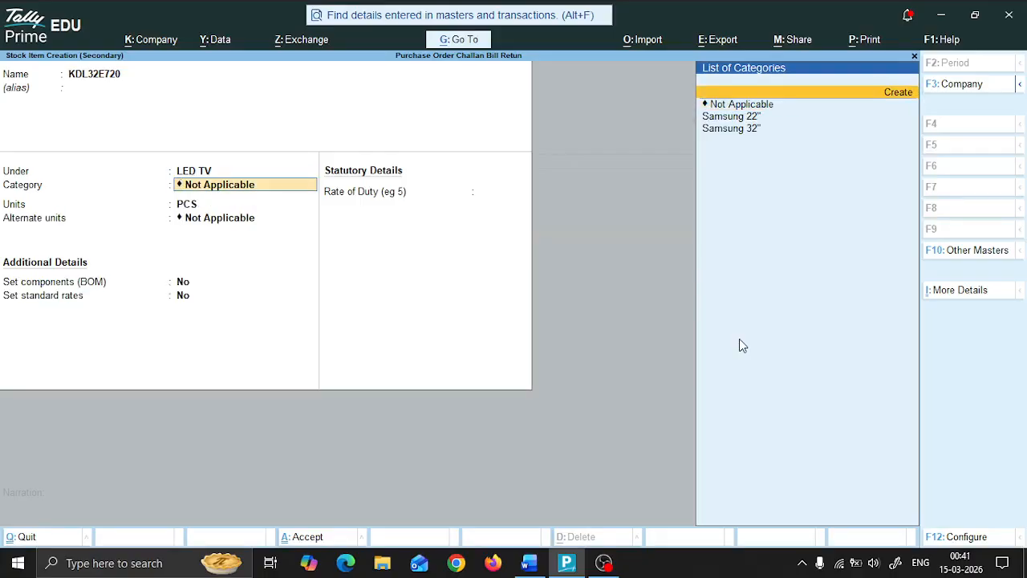
key("Return")
key("alt+Tab")
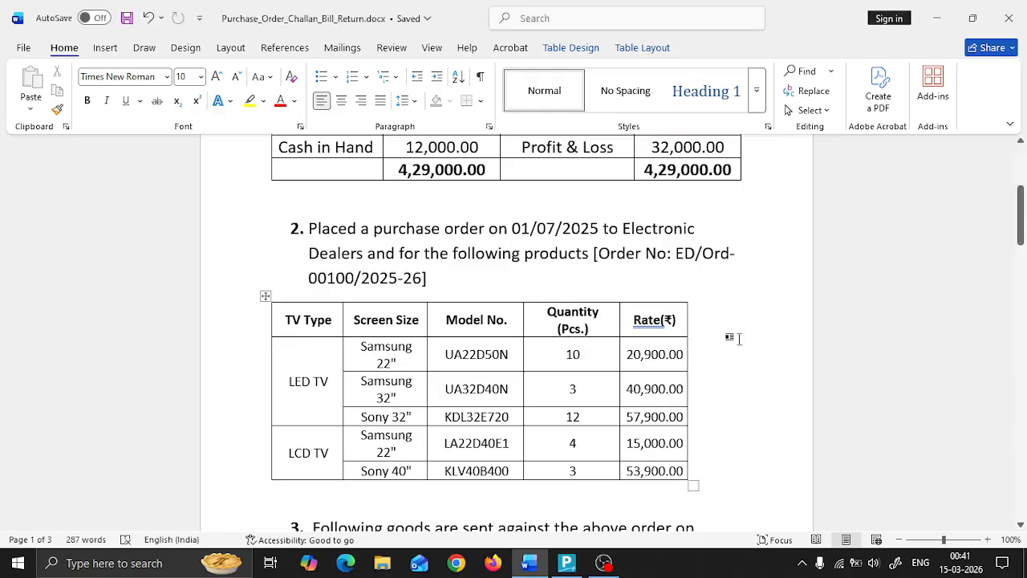
key("alt+Tab")
type("S")
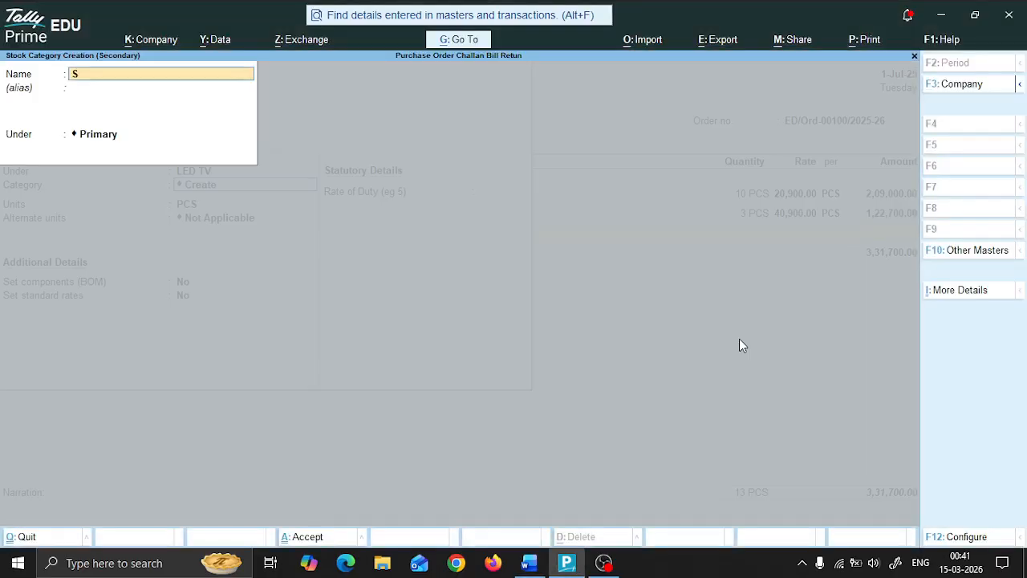
type("ony 32\"")
key("Return")
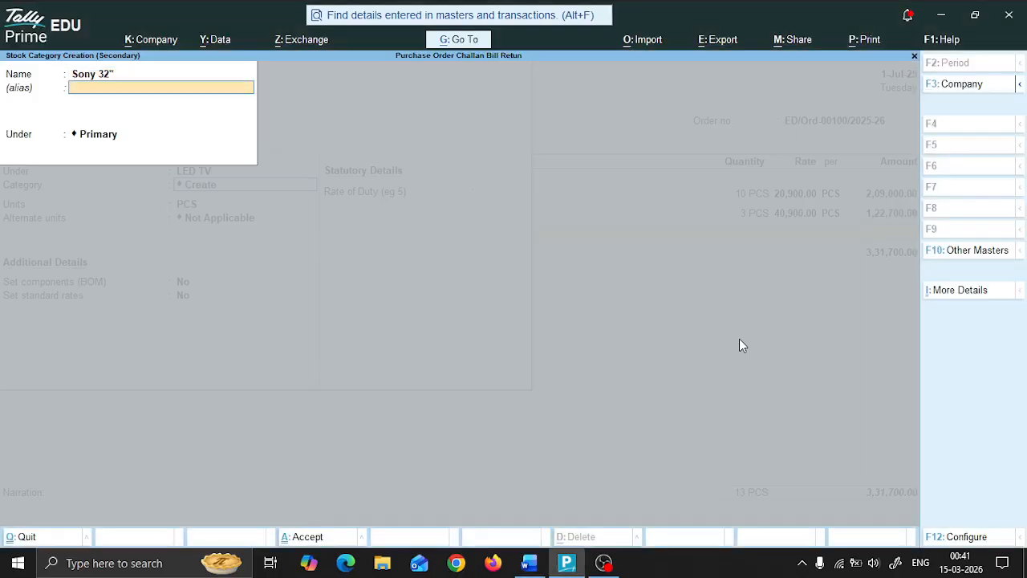
key("Return")
key("Return")
key("Return")
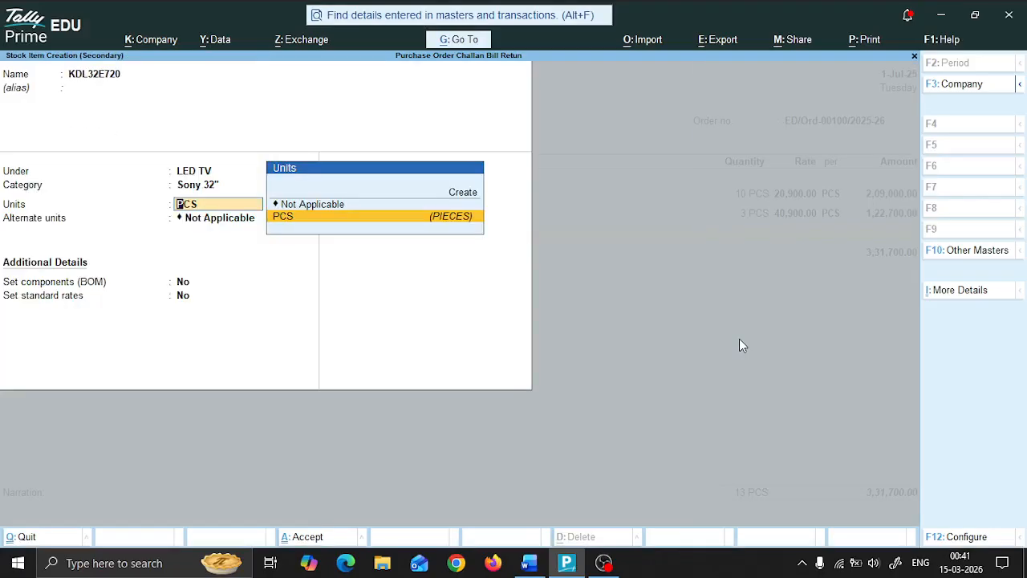
Step: Save stock item KDL32E720 with units PCS, no alternate units, and no components or standard rates
key("Return")
key("Return")
key("Return")
key("Return")
key("Return")
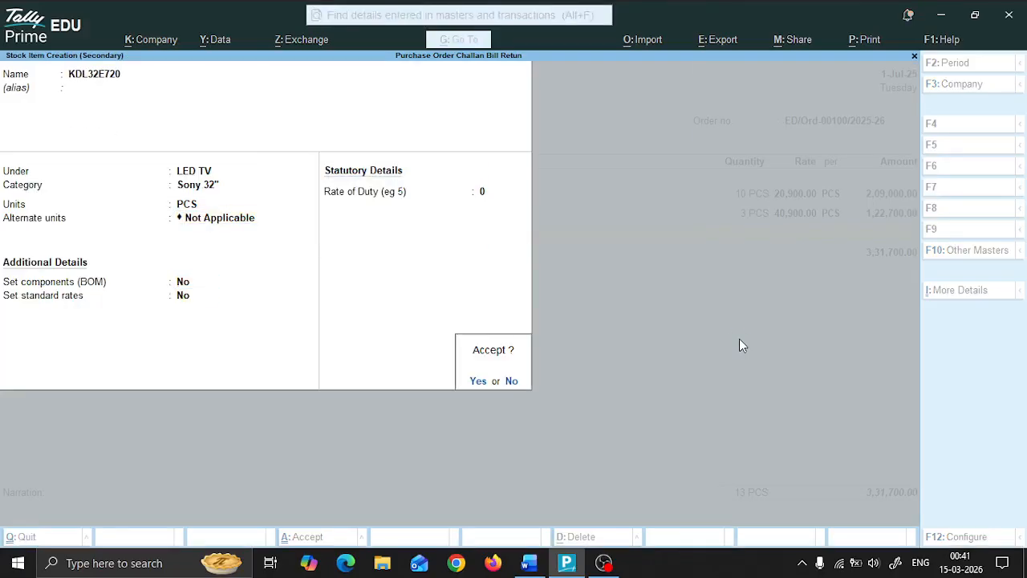
key("Return")
Step: Check the Word table and allocate 12 PCS of KDL32E720 at 57,900 in the order
key("alt+Tab")
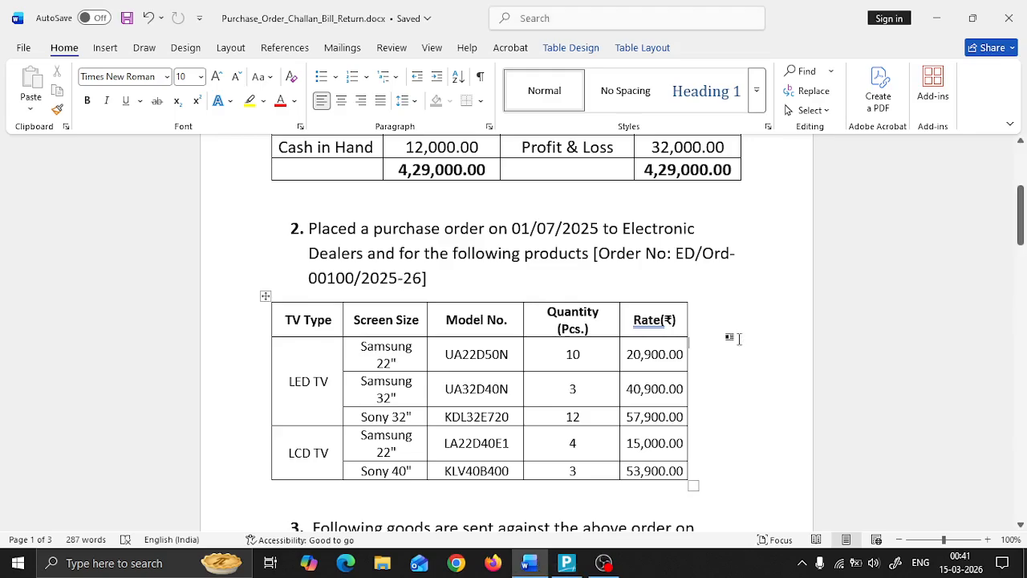
key("alt+Tab")
type("12")
key("Return")
type("5")
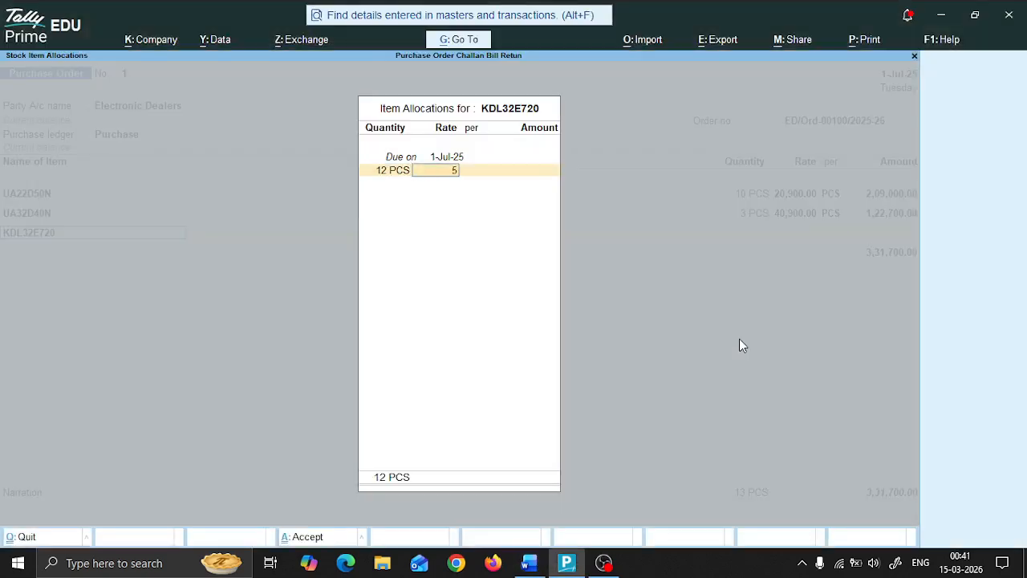
type("7,900")
key("Return")
key("Return")
key("Return")
key("Return")
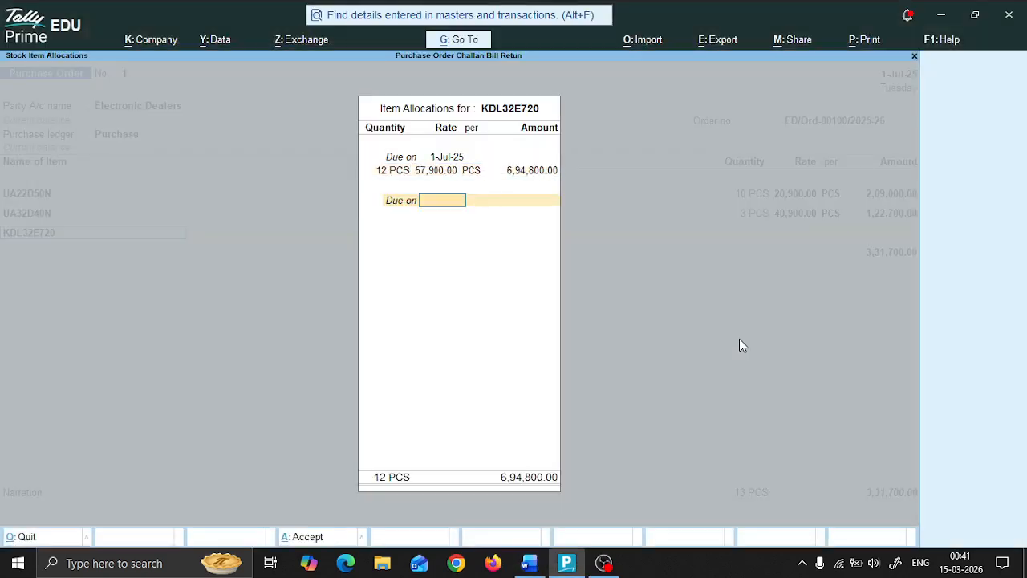
key("Return")
Step: Check the next model in the Word table and start a new stock item named LA22D40E1 from the order
key("alt+Tab")
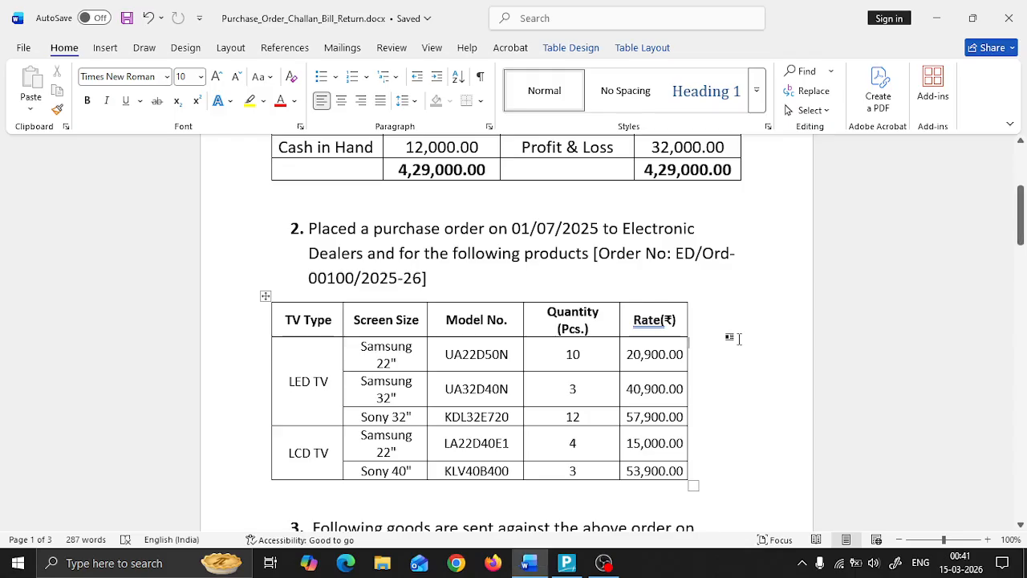
key("alt+Tab")
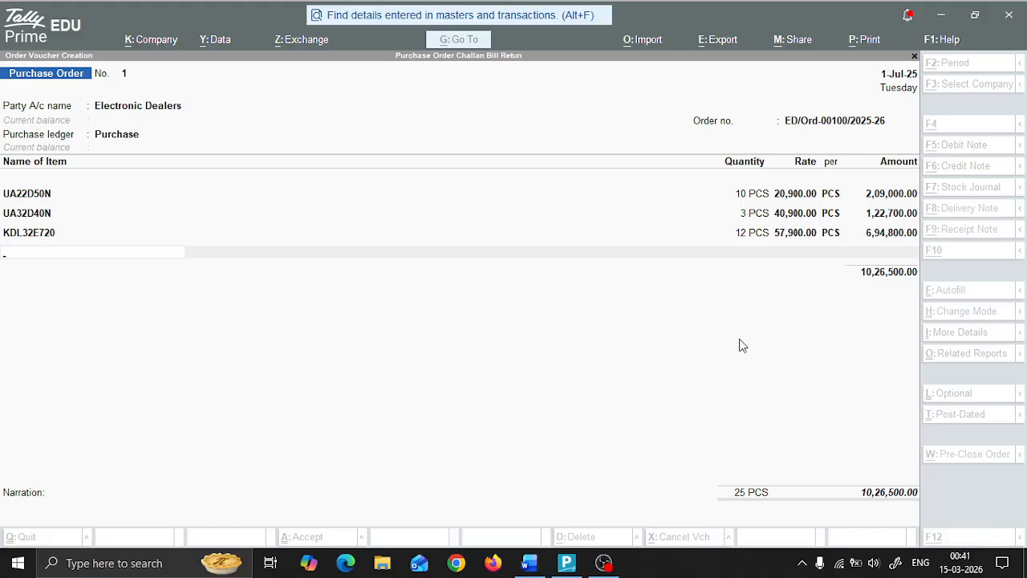
key("alt+c")
key("alt+Tab")
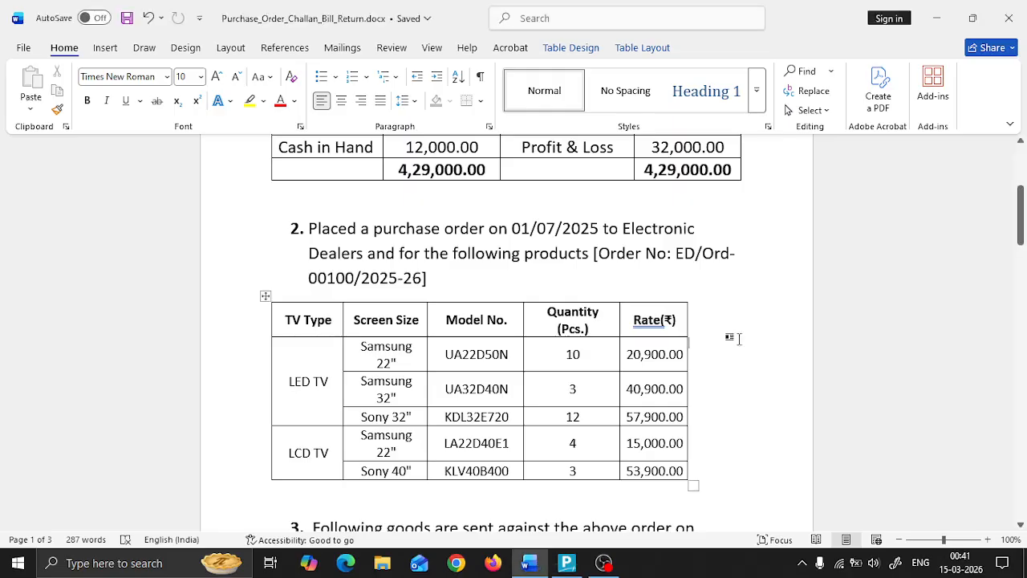
key("alt+Tab")
type("LA22D40")
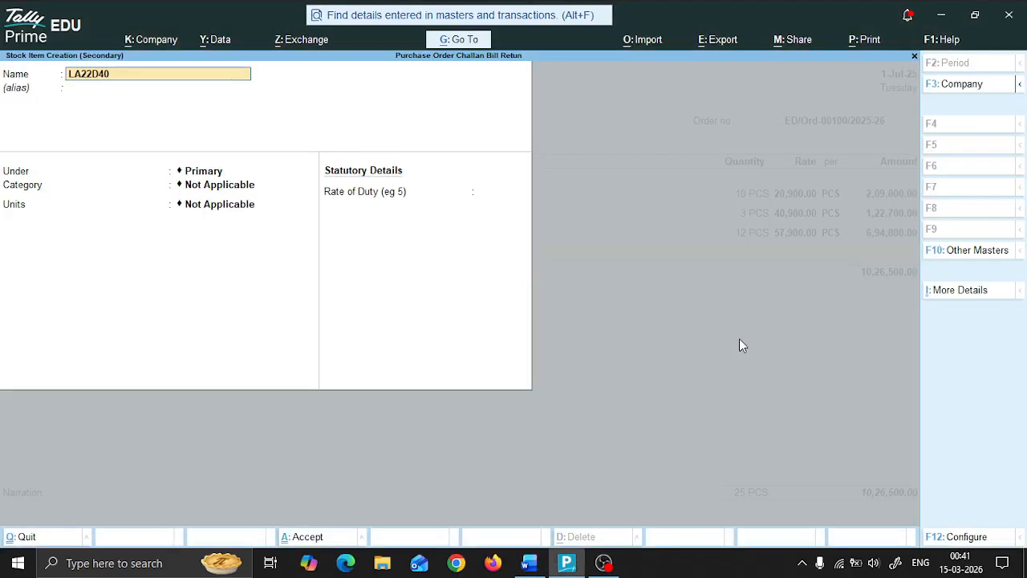
key("alt+Tab")
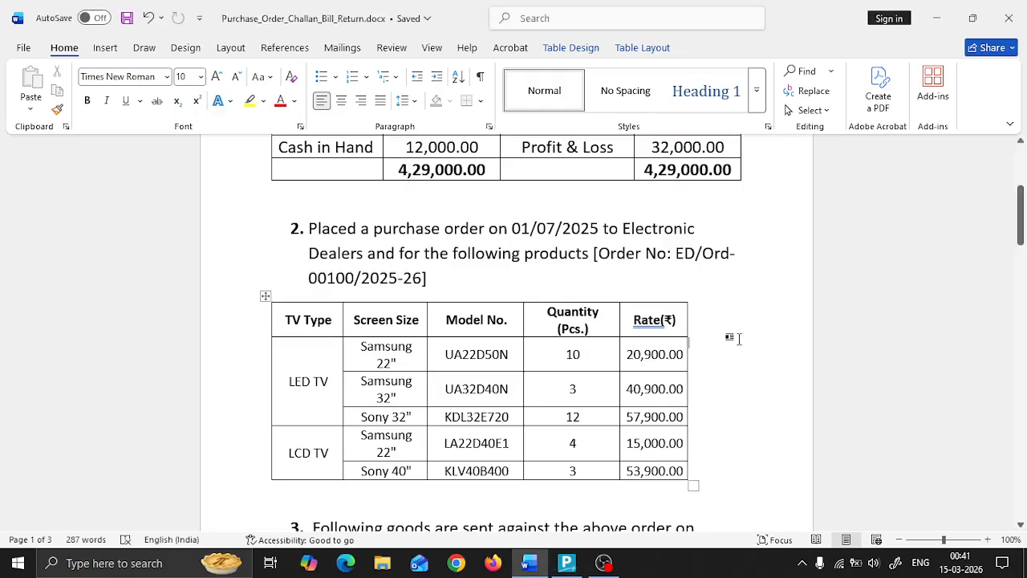
key("alt+Tab")
type("E")
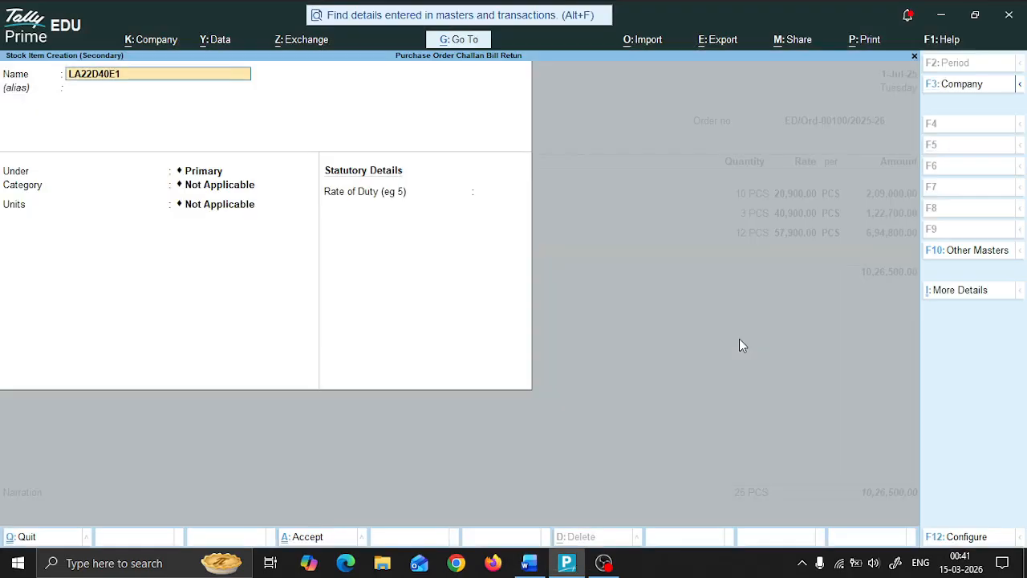
key("Return")
Step: Create a stock group named LCD TV under Primary as the group of stock item LA22D40E1
key("Up")
key("Return")
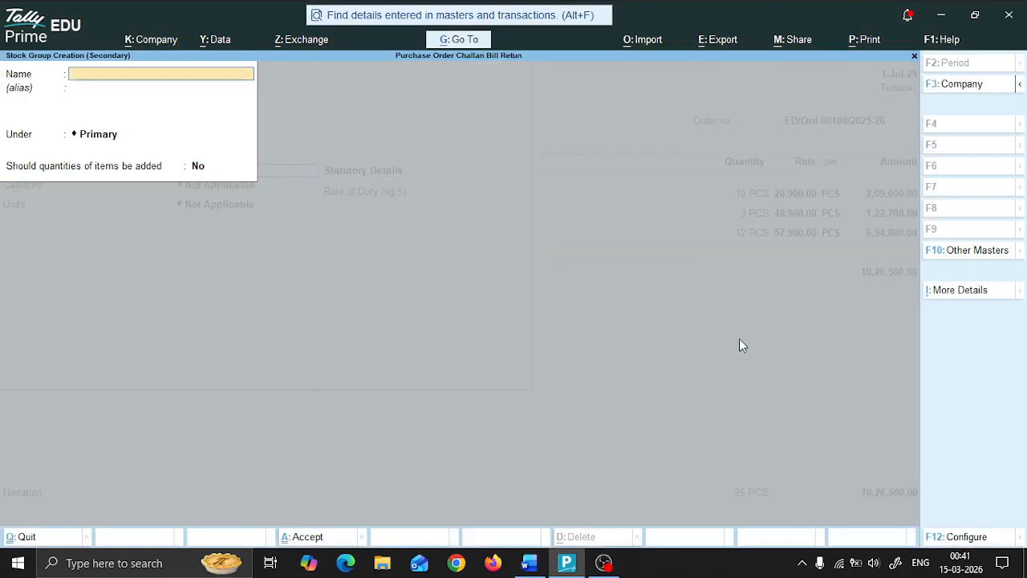
type("LCD TV")
key("Return")
key("Return")
key("Return")
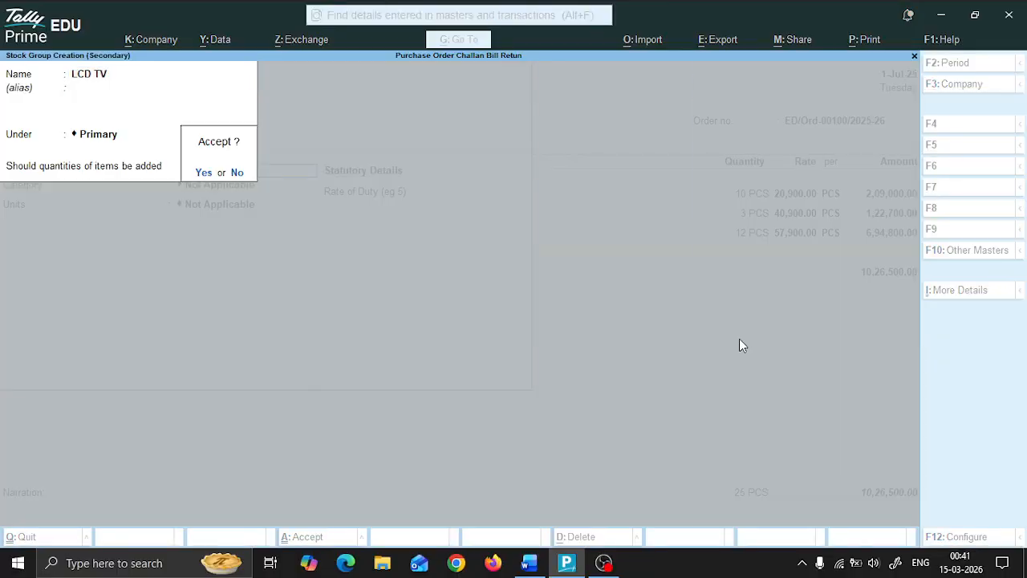
key("Return")
Step: Check the screen size in the Word table and assign the Samsung 22" category to stock item LA22D40E1
key("alt+Tab")
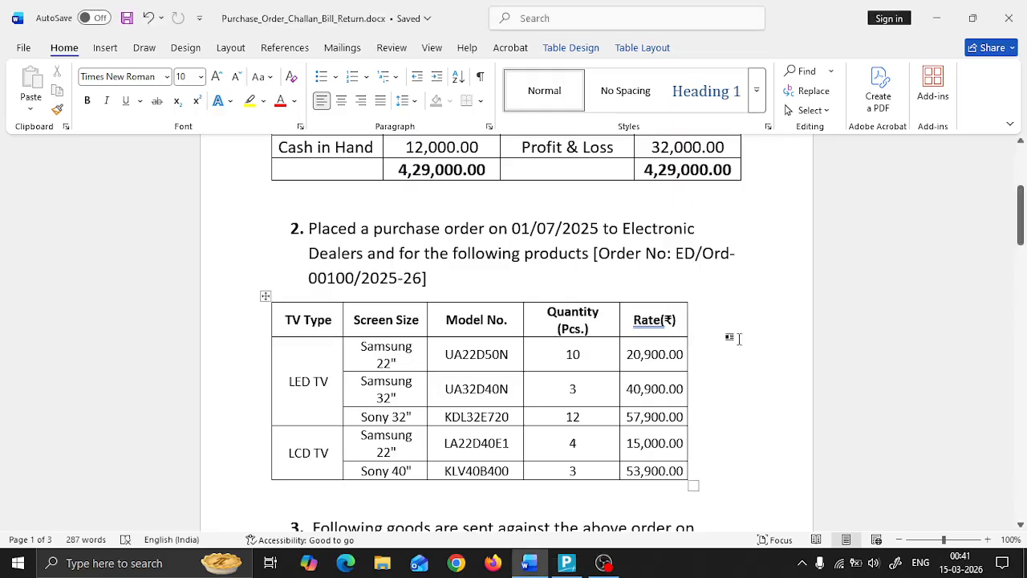
key("alt+Tab")
key("Down")
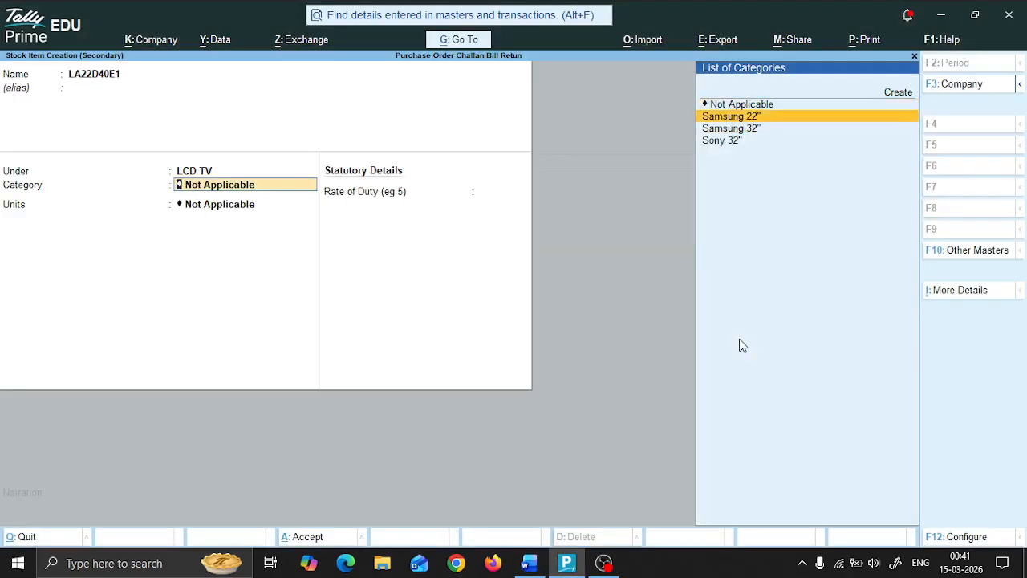
key("Return")
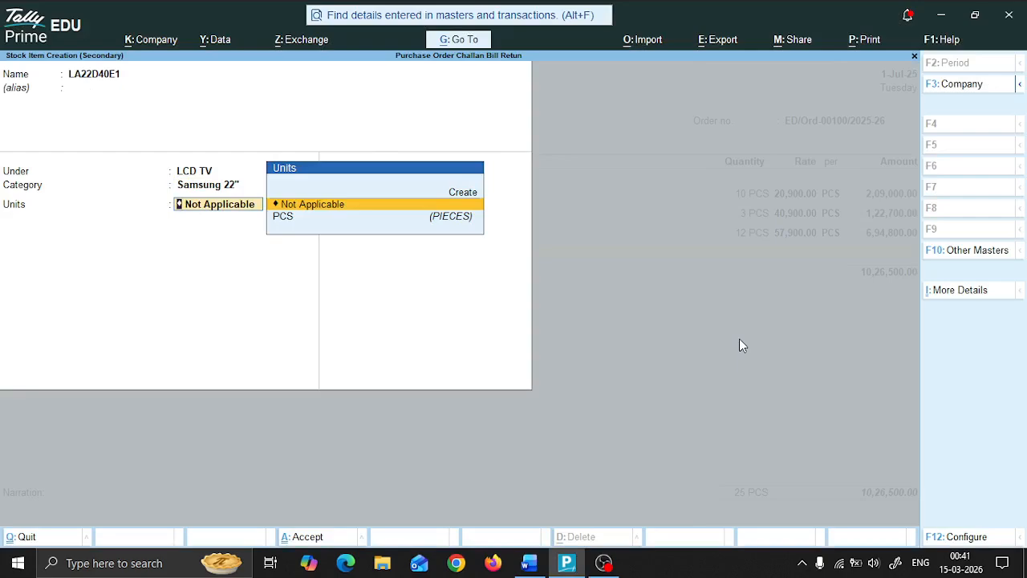
Step: Save stock item LA22D40E1 with units PCS, no alternate units, and no components or standard rates
key("Down")
key("Return")
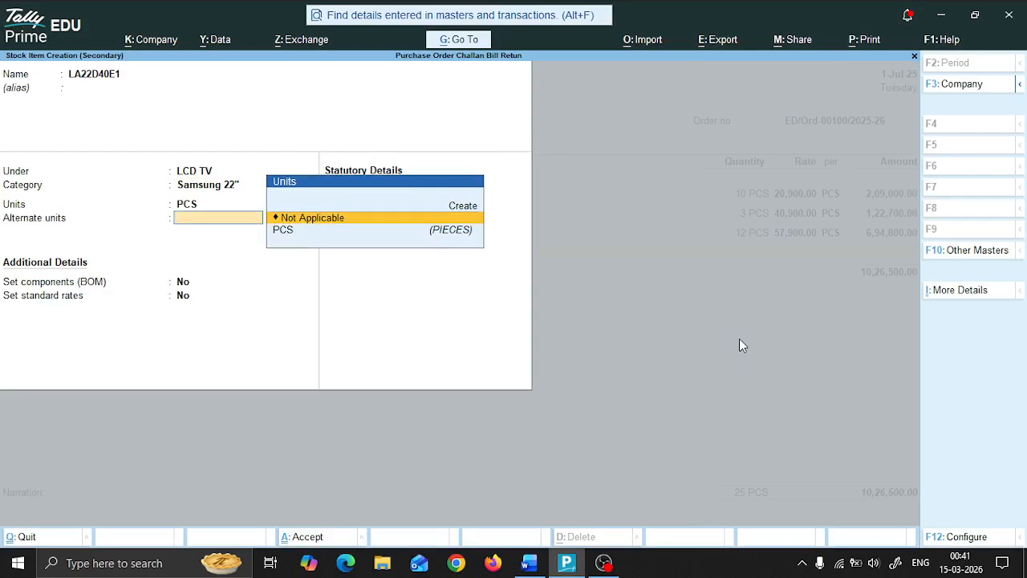
key("Return")
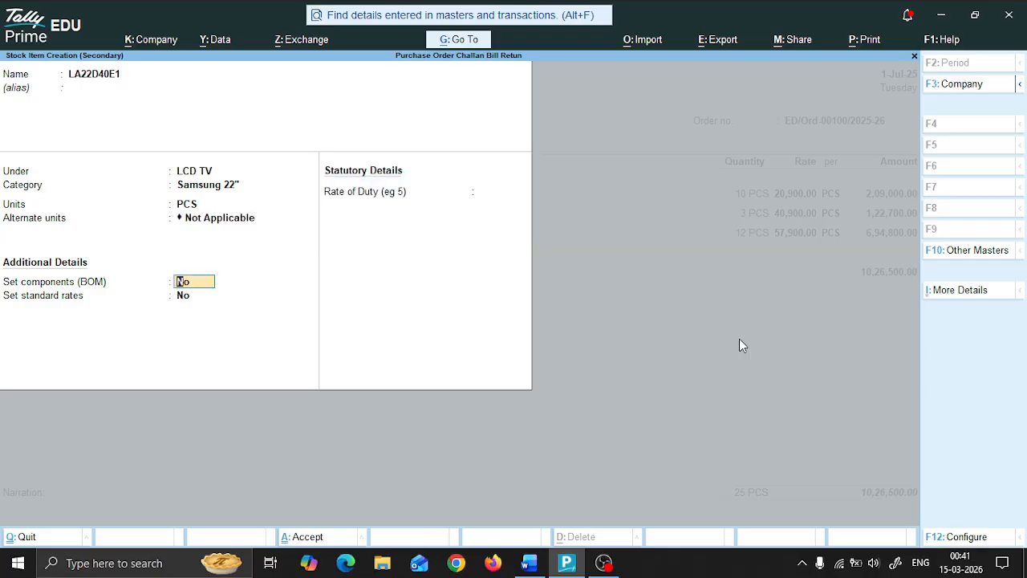
key("Return")
key("Return")
key("Return")
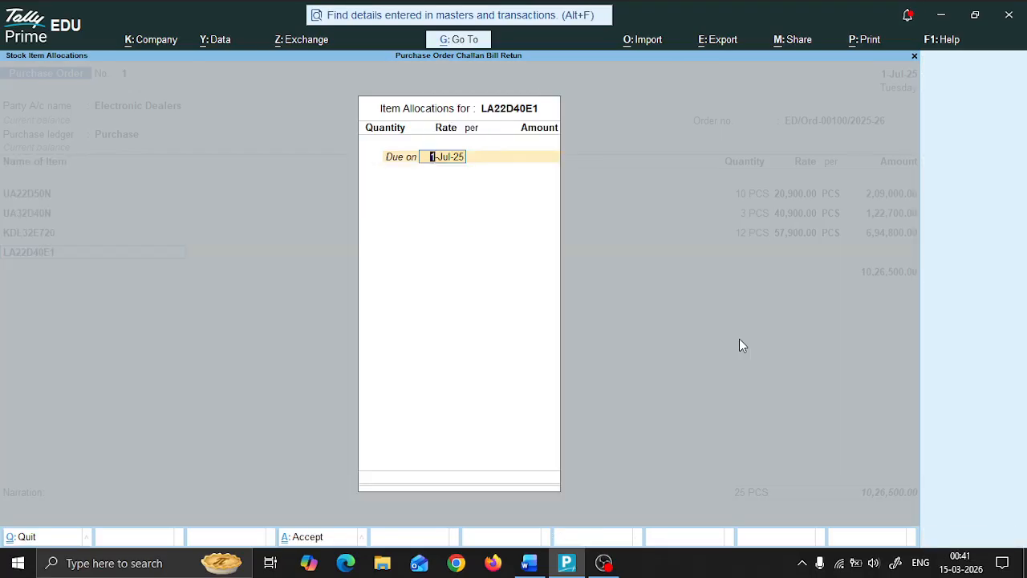
Step: Check the quantity and rate in the Word table and allocate 4 PCS of LA22D40E1 at 15,000, due on 1-Jul-25
key("alt+Tab")
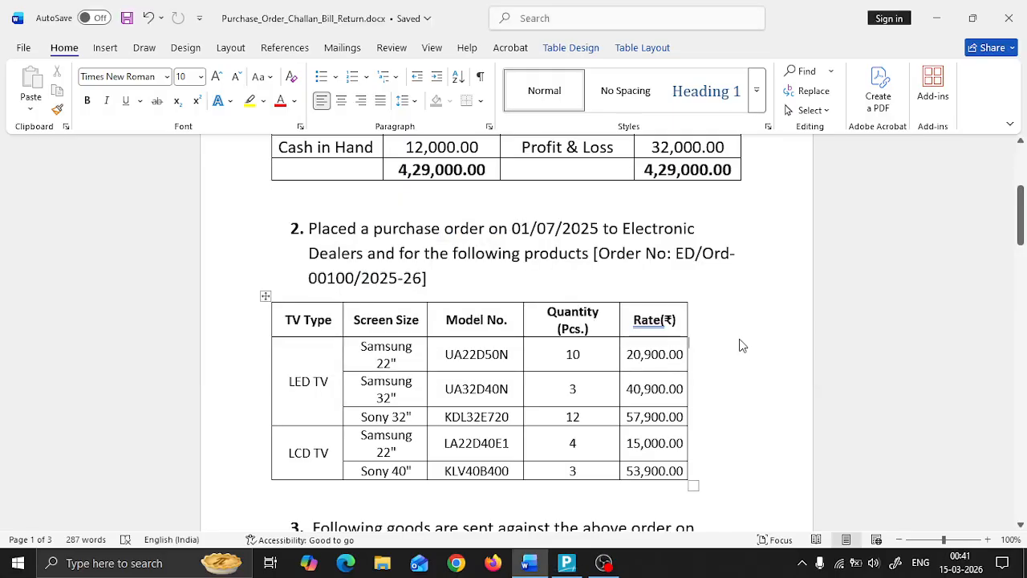
key("alt+Tab")
type("4")
key("Return")
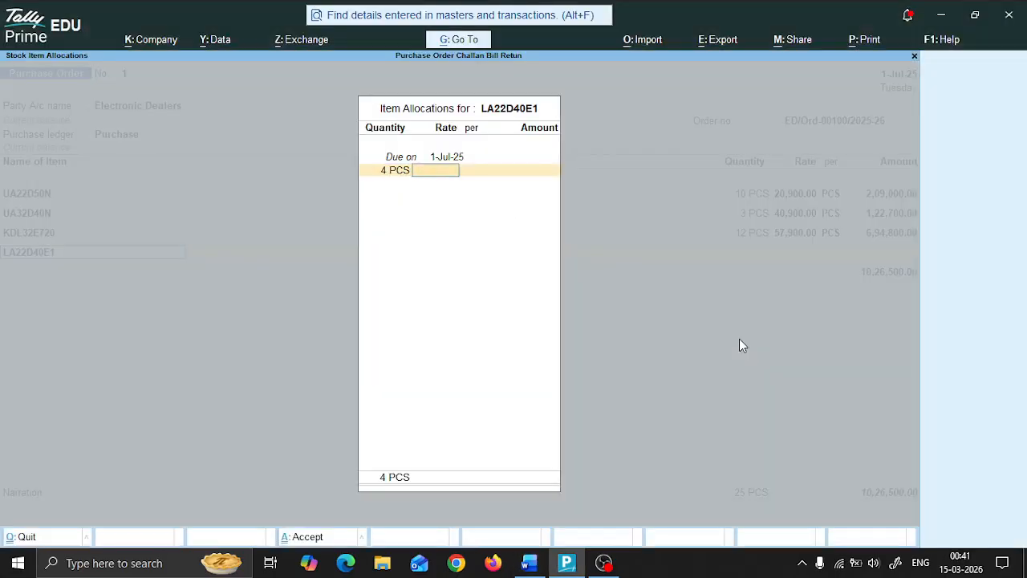
type("15,000")
key("Return")
key("Return")
key("Return")
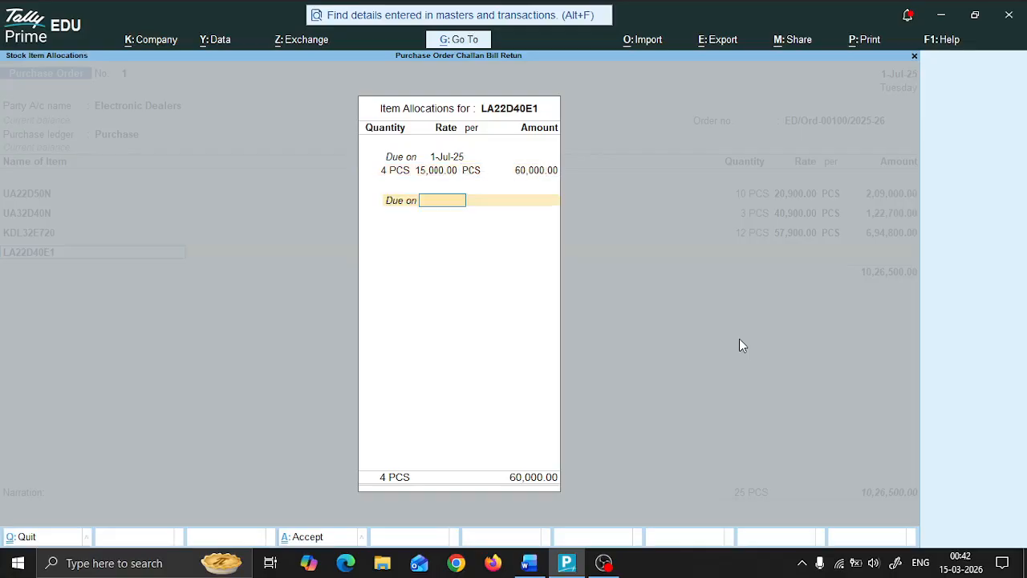
key("Return")
Step: Check the last model number in the Word table and start a new stock item named KLV40B400 from the order
key("alt+Tab")
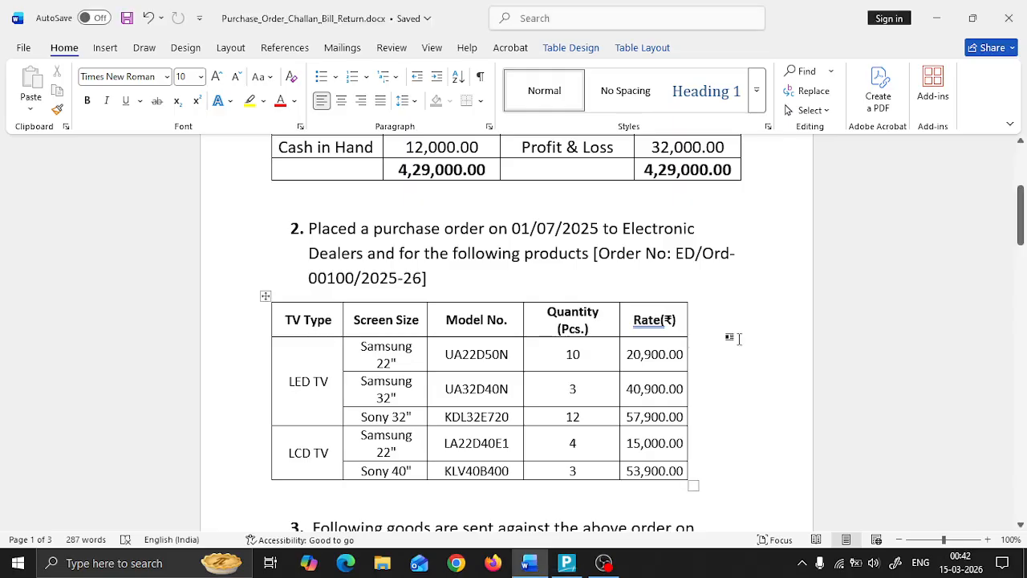
key("alt+Tab")
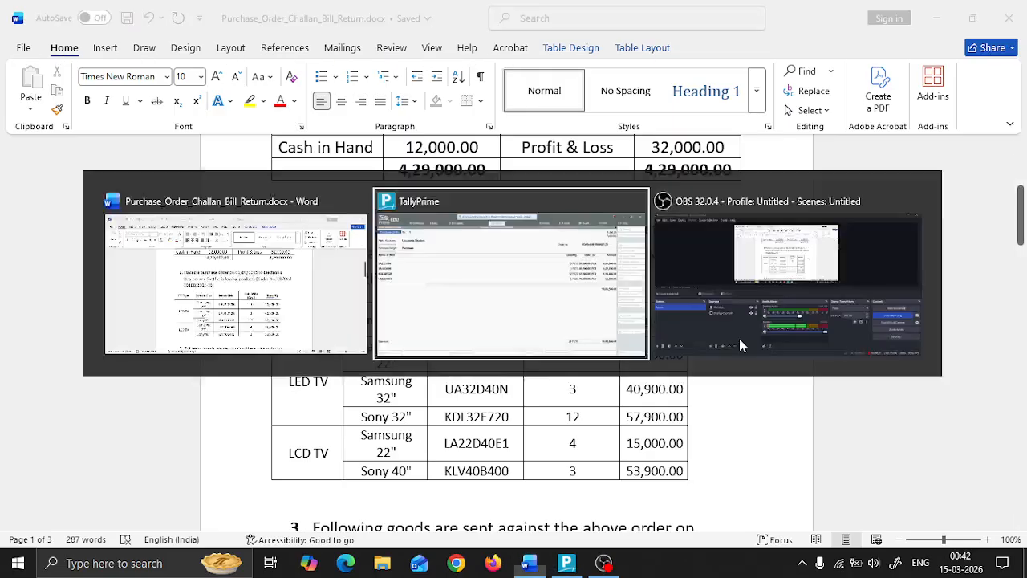
key("alt+c")
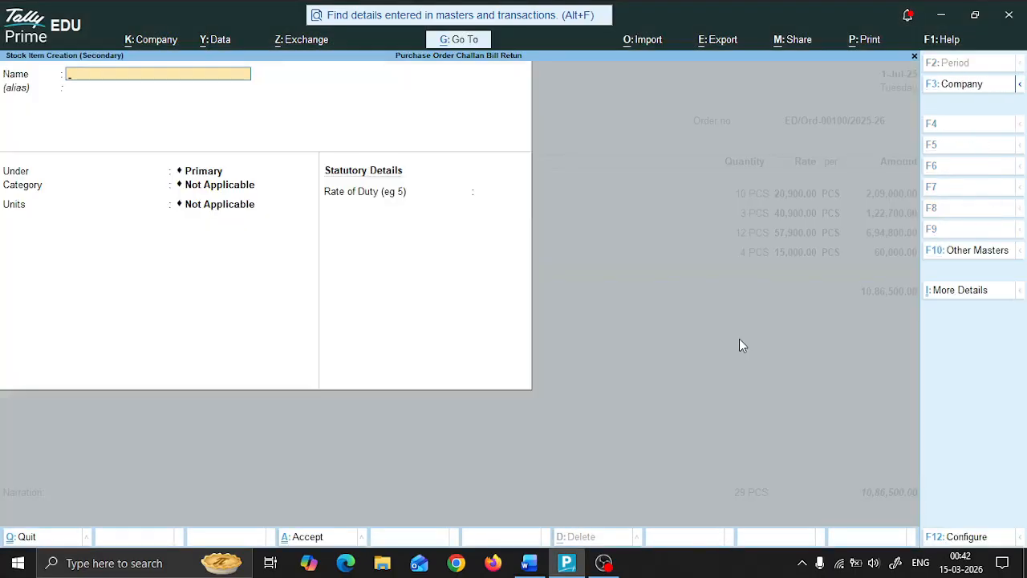
type("KLV40B")
key("alt+Tab")
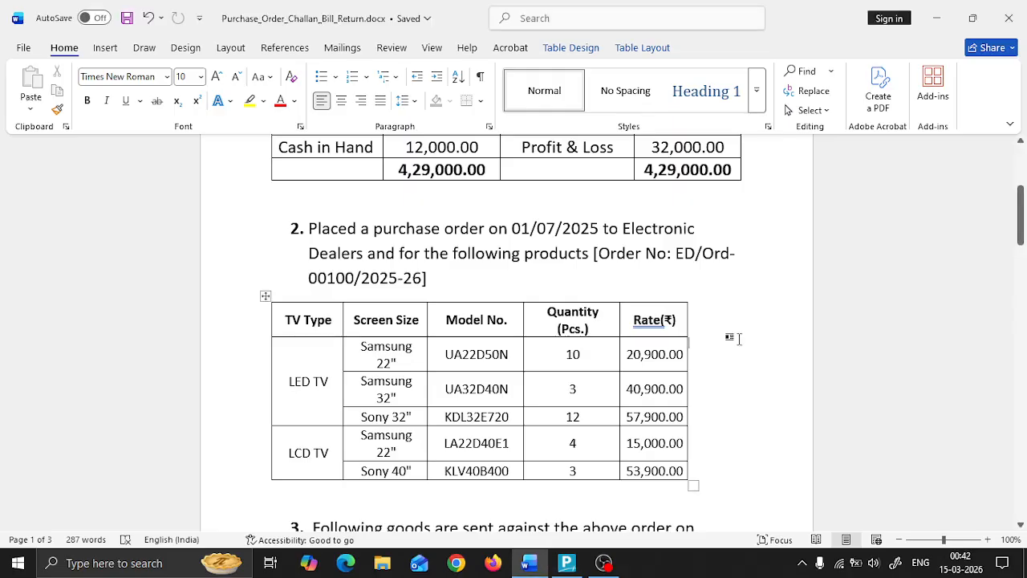
key("alt+Tab")
type("4")
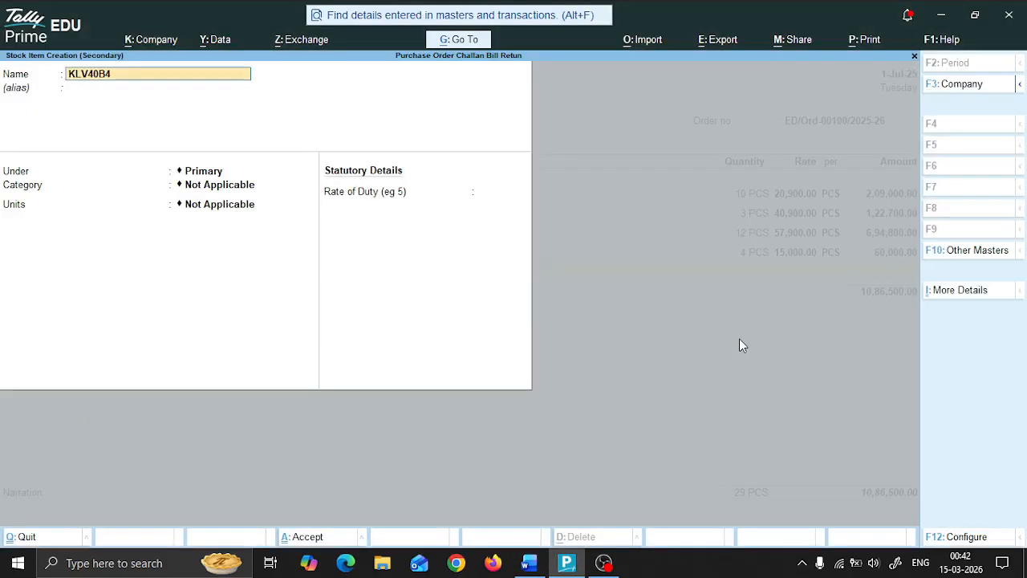
type("00")
key("Return")
Step: Check the TV type in the Word table and place stock item KLV40B400 under the LCD TV group
key("Return")
key("Down")
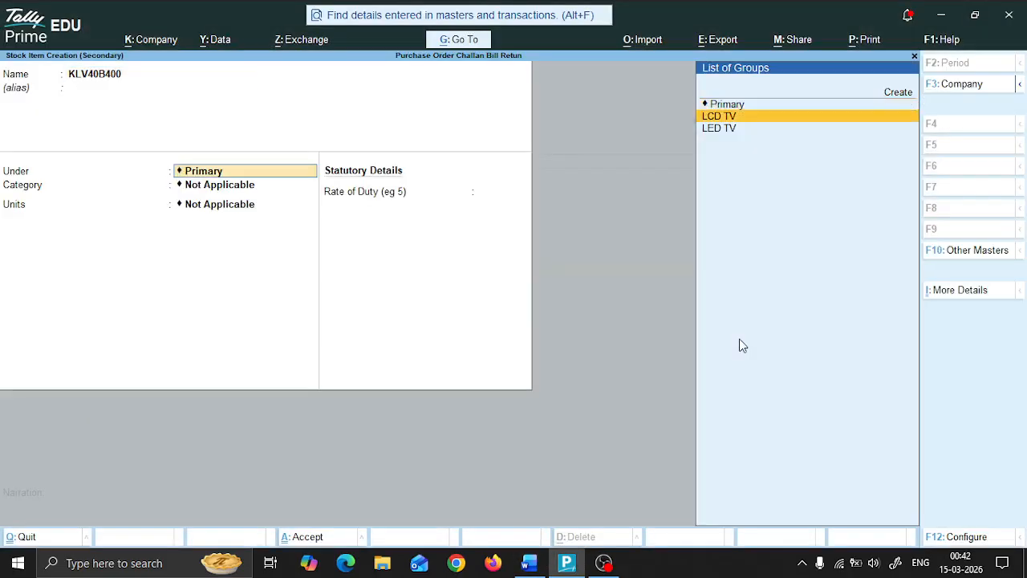
key("alt+Tab")
key("alt+Tab")
key("Return")
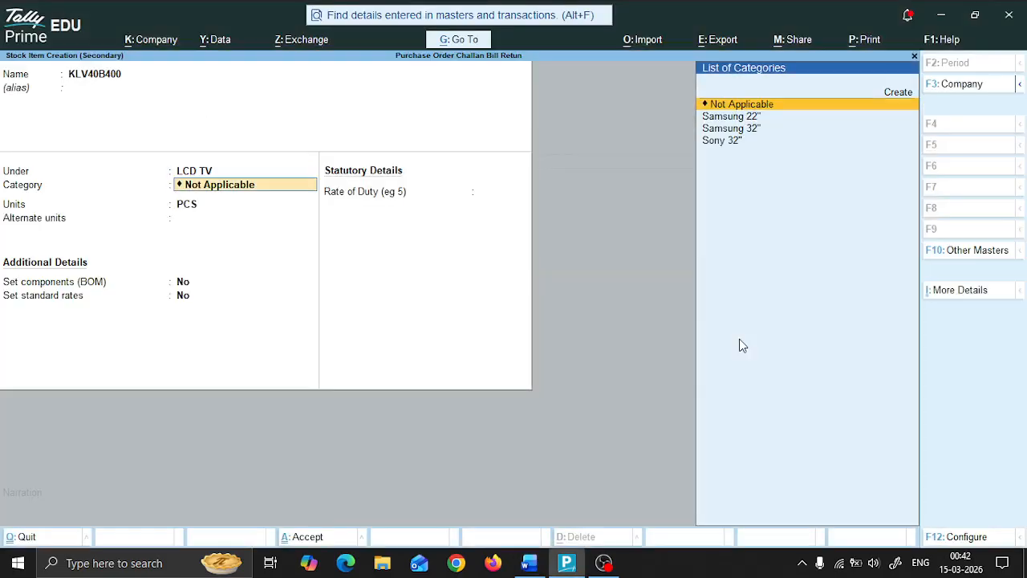
Step: Check the screen size in the Word table and create a Sony 40" stock category under Primary for stock item KLV40B400
key("Down")
key("Down")
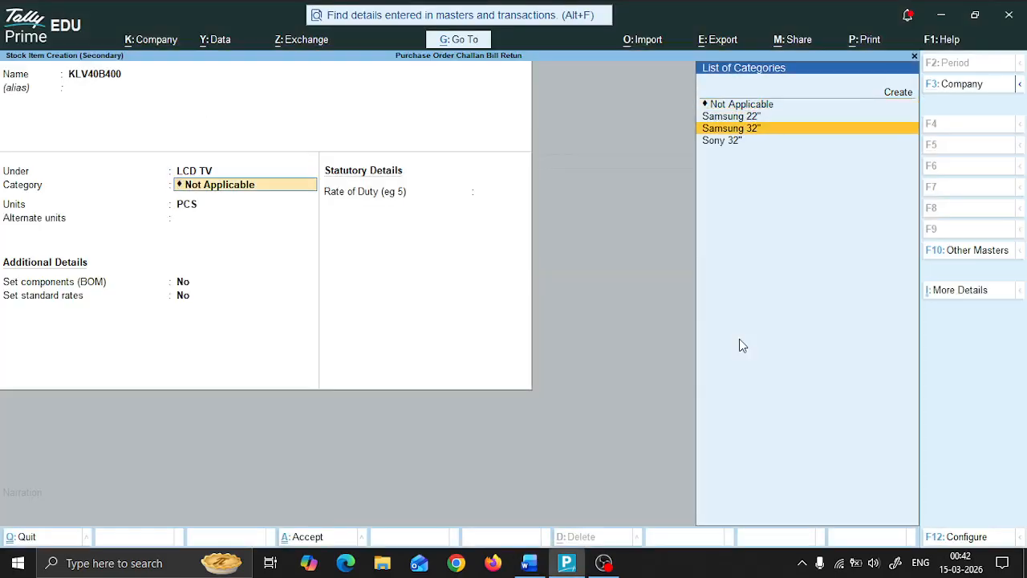
key("alt+Tab")
key("alt+Tab")
key("Up")
key("Up")
key("Up")
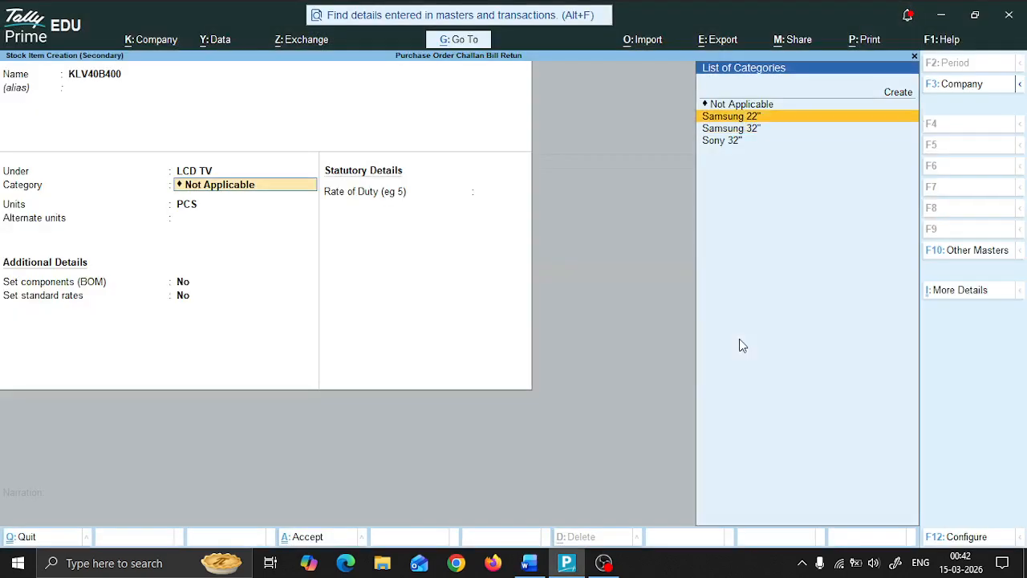
key("Return")
type("Son")
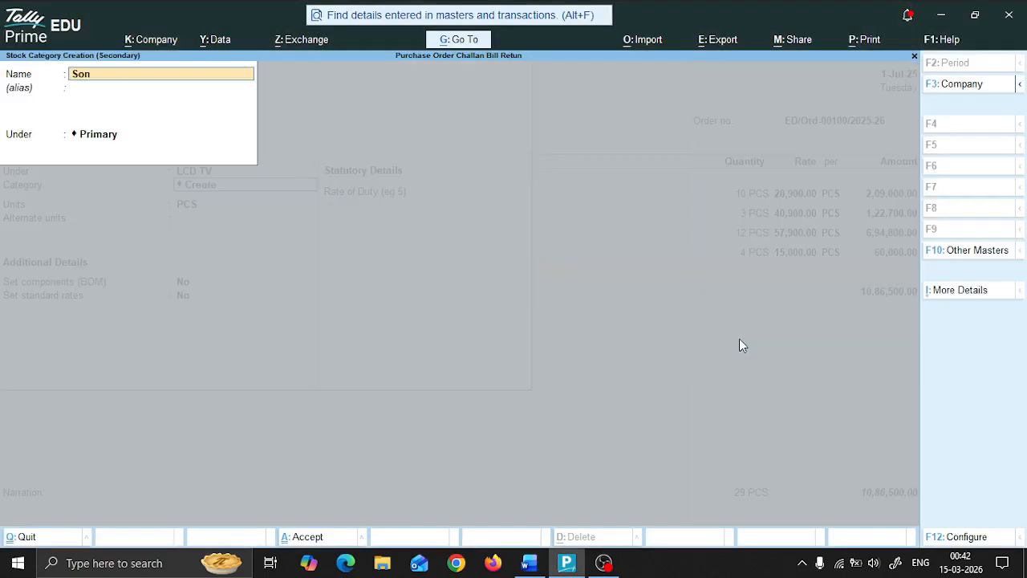
type("y 40\"")
key("Return")
key("Return")
key("Return")
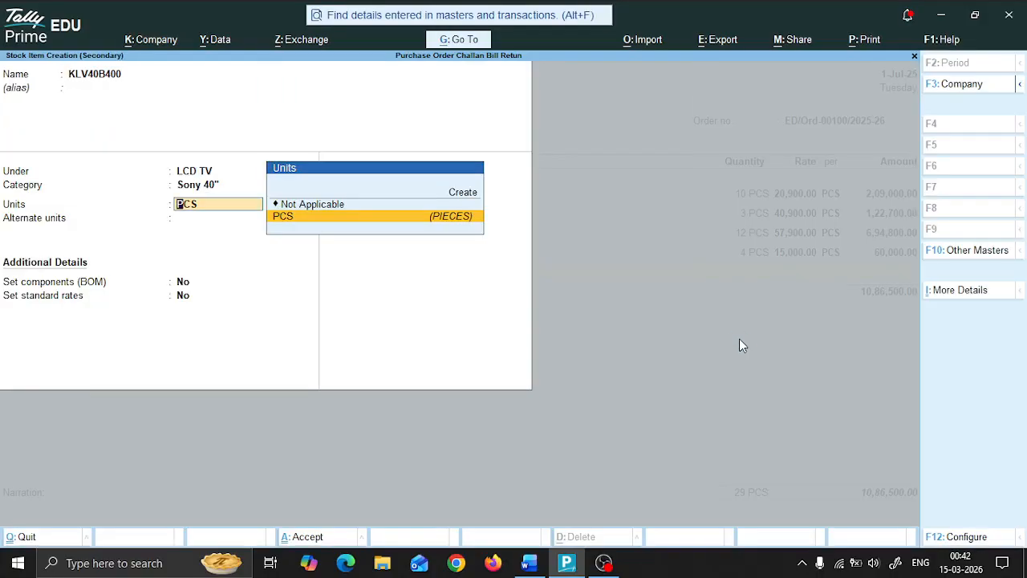
Step: Save stock item KLV40B400 with units PCS, no alternate units, no components or standard rates, and a blank rate of duty
key("Return")
key("Return")
key("Return")
key("Return")
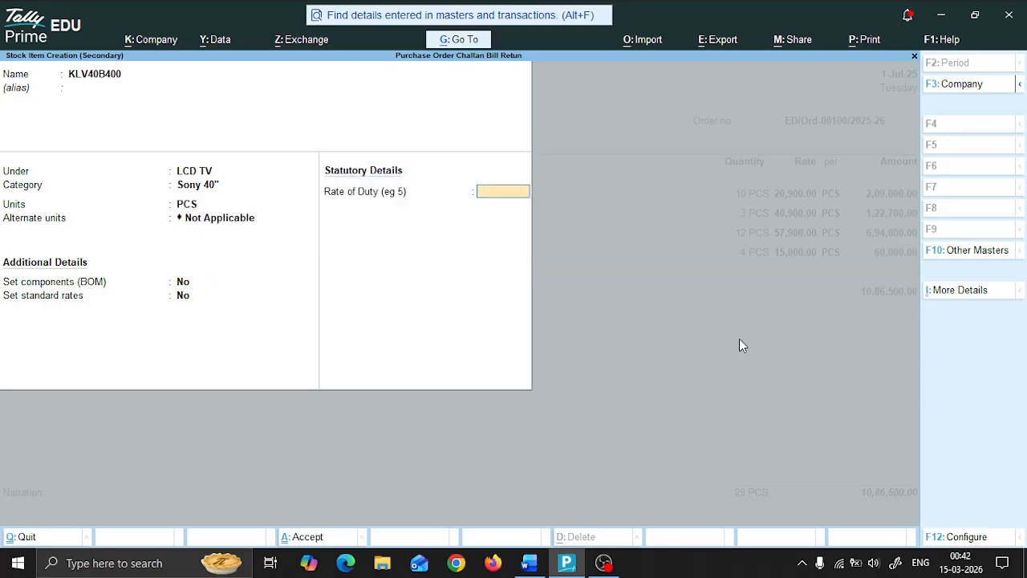
key("Return")
key("Return")
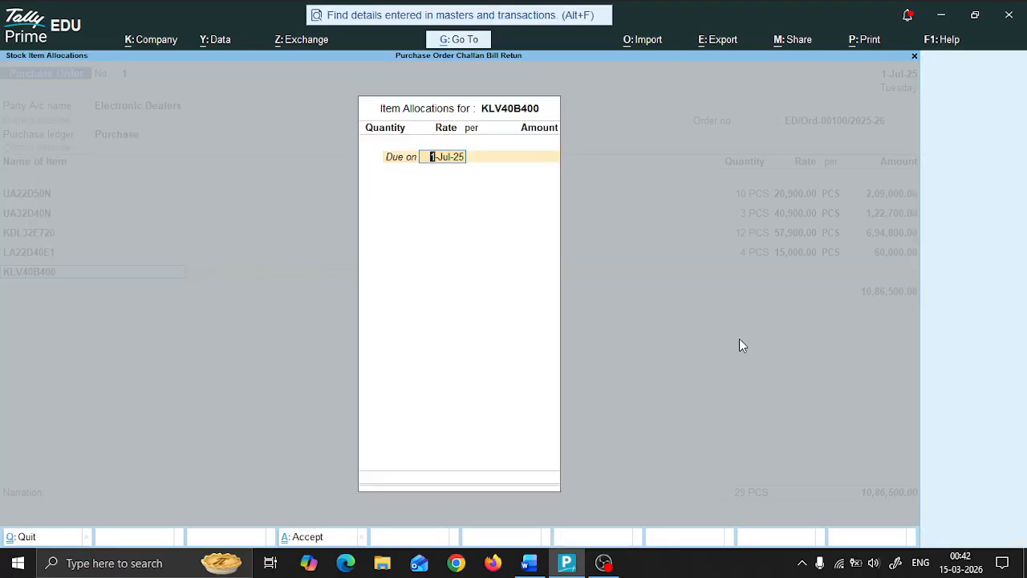
Step: Check the quantity and rate in the Word table and allocate 3 PCS of KLV40B400 at 53,900, due on 1-Jul-25
key("alt+Tab")
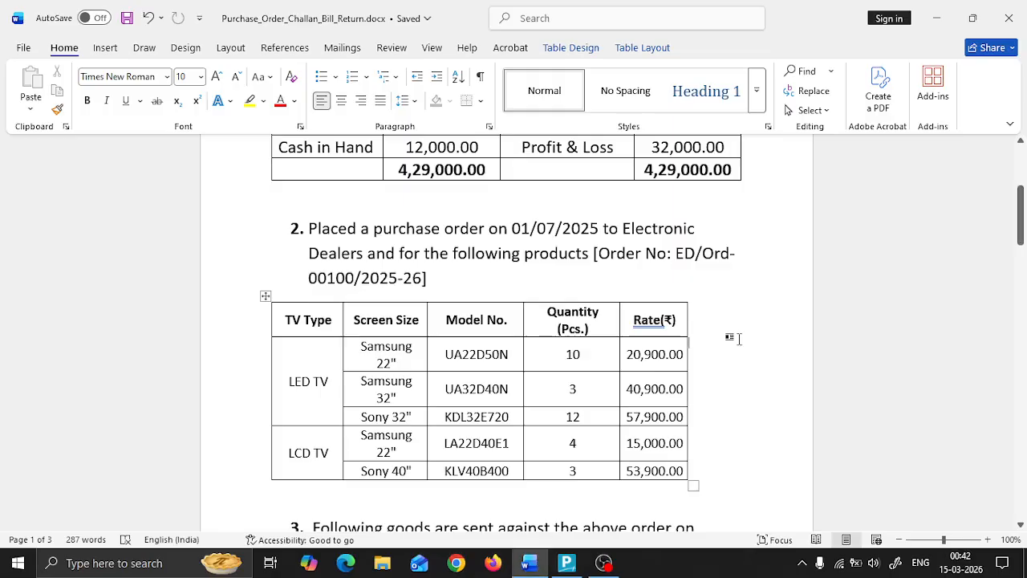
key("alt+Tab")
type("3")
key("Return")
type("53,90")
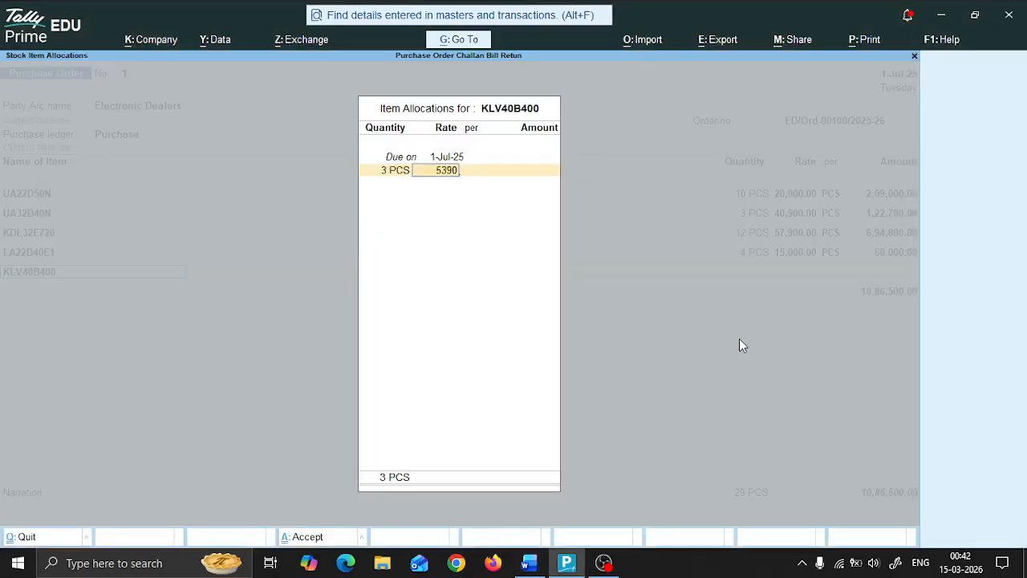
type("0")
key("alt+Tab")
key("alt+Tab")
key("Return")
key("Return")
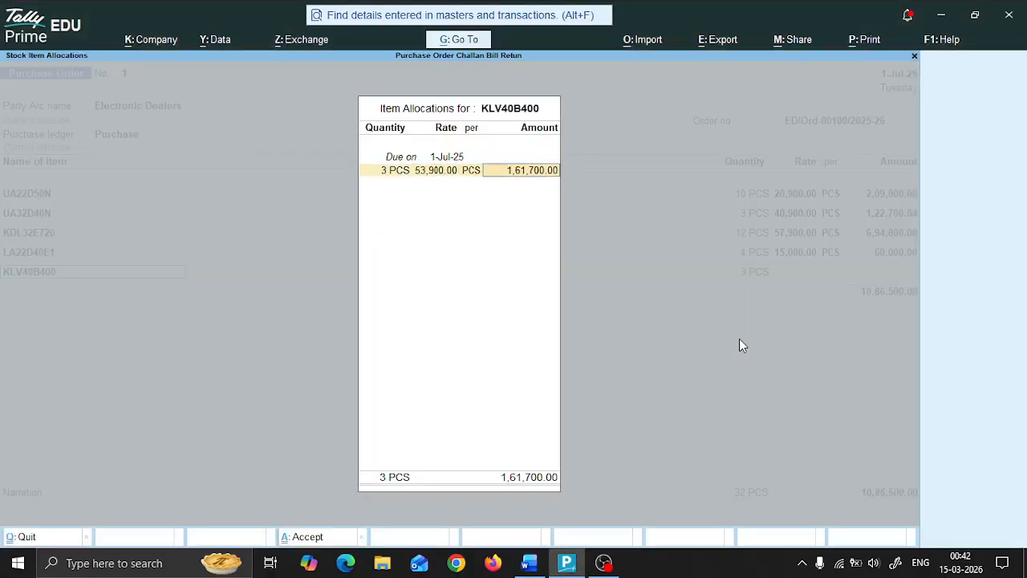
key("Return")
key("Return")
key("Return")
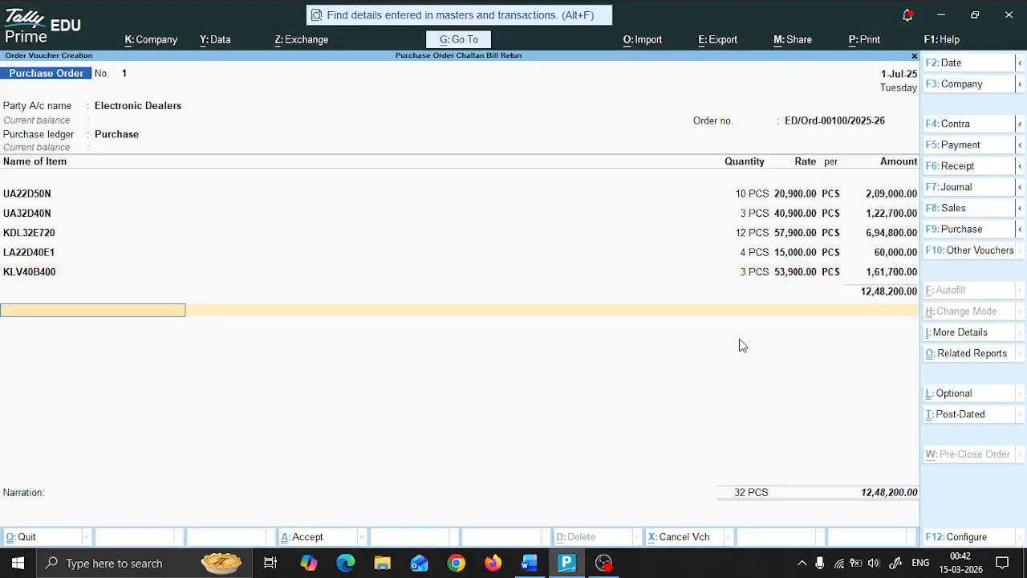
Step: End the item list, enter the narration "Being purchase order created for products" and save the purchase order
key("Return")
key("Return")
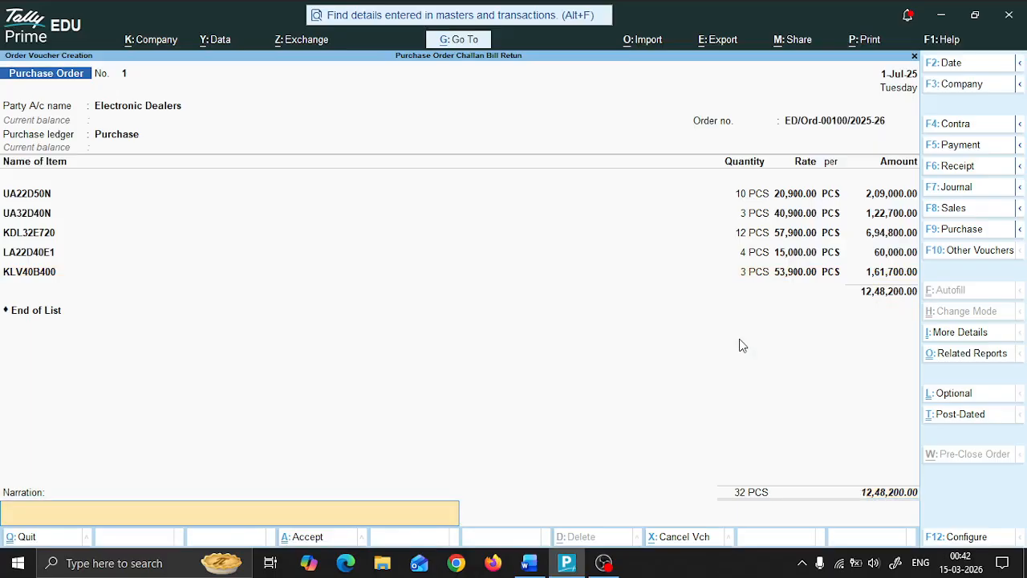
type("Being purchase order create")
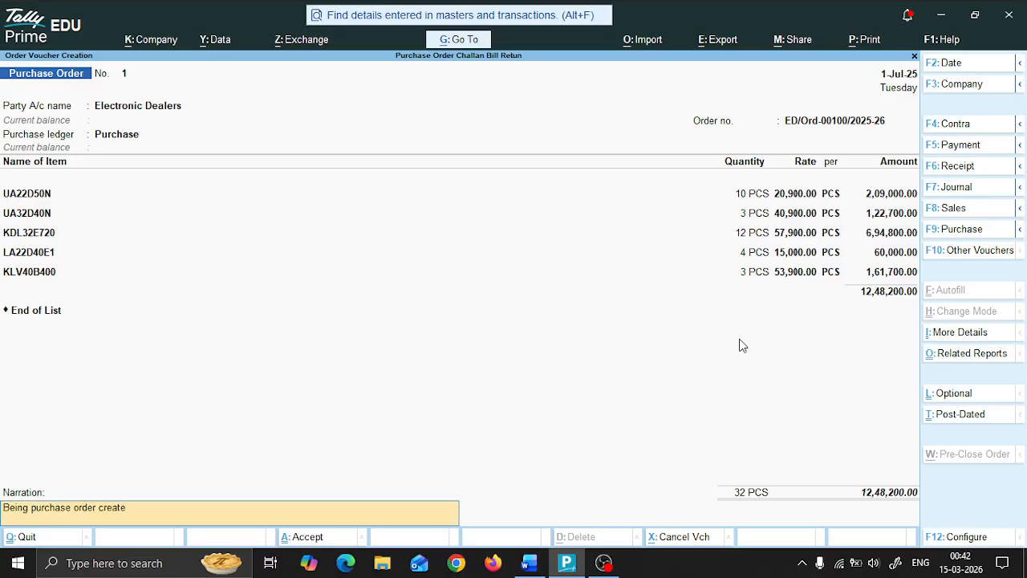
type("d for products")
key("Return")
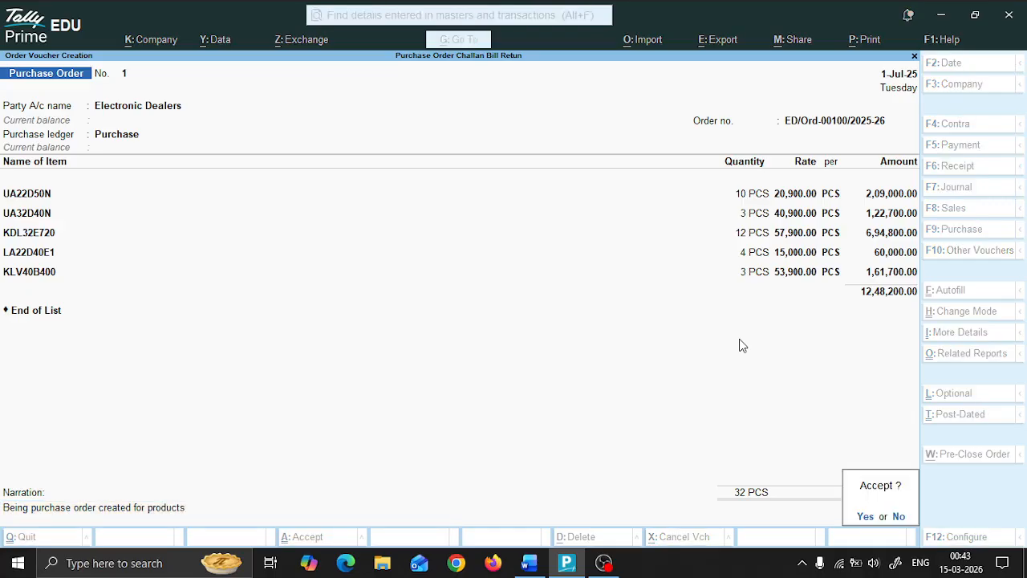
key("Return")
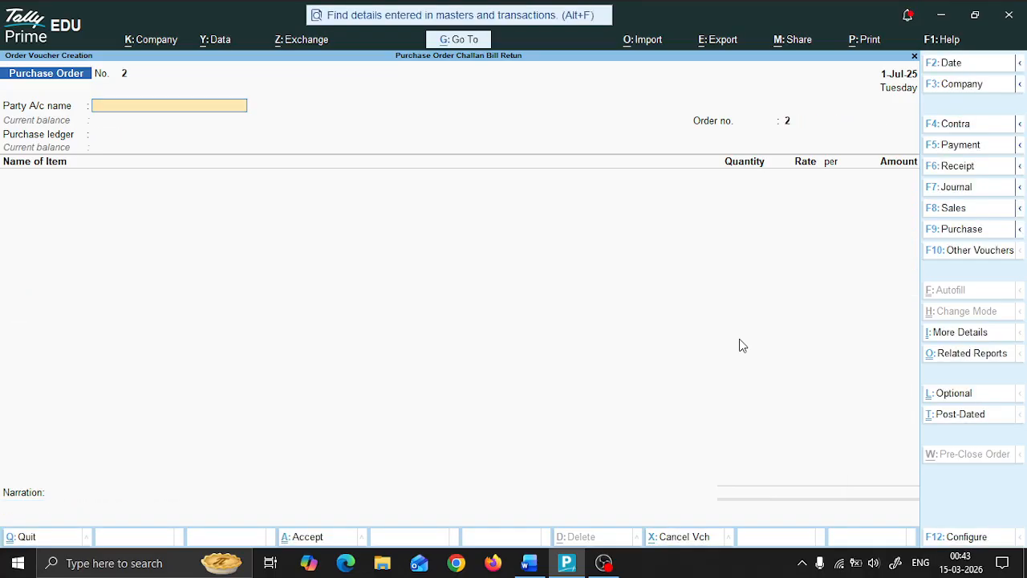
Step: Read transaction 3 in the Word document and quit the blank purchase order voucher in TallyPrime
key("alt+Tab")
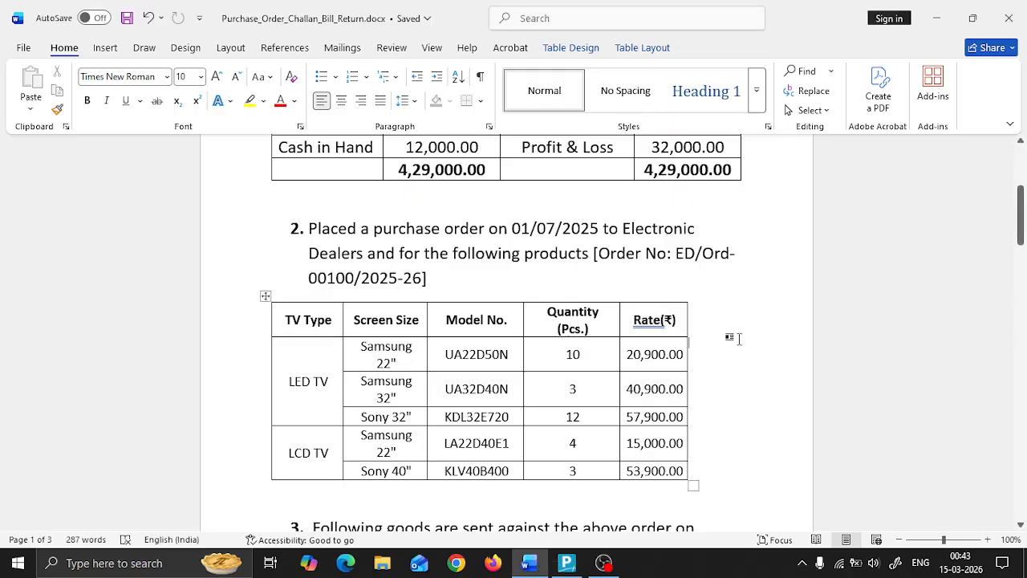
scroll(738, 338, "down", 5)
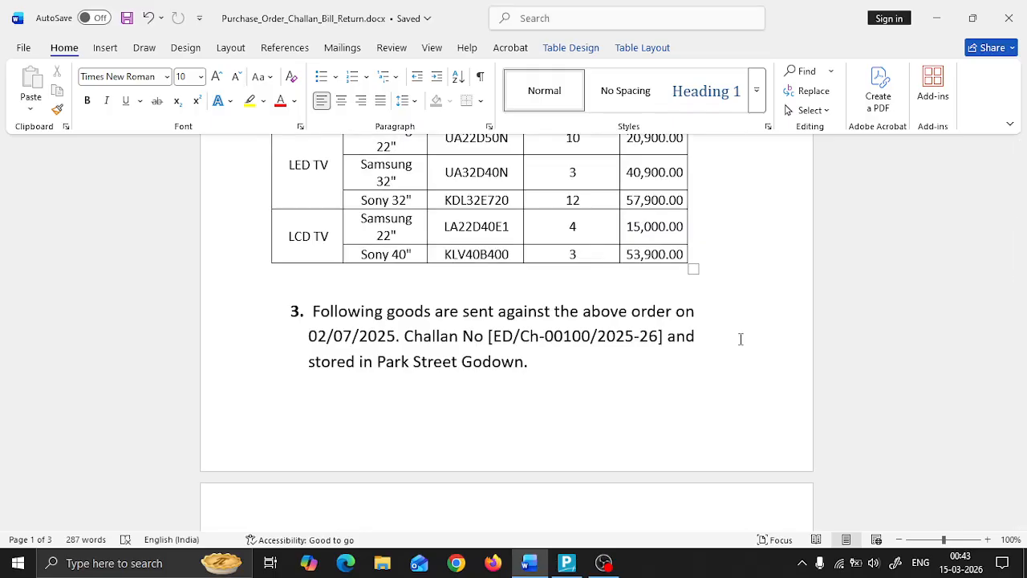
key("alt+Tab")
key("Escape")
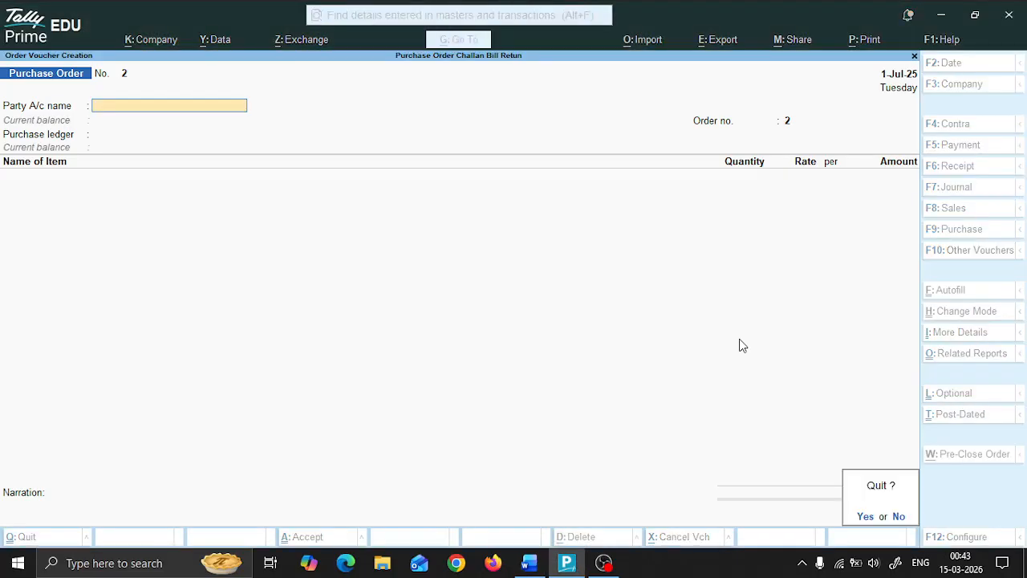
key("y")
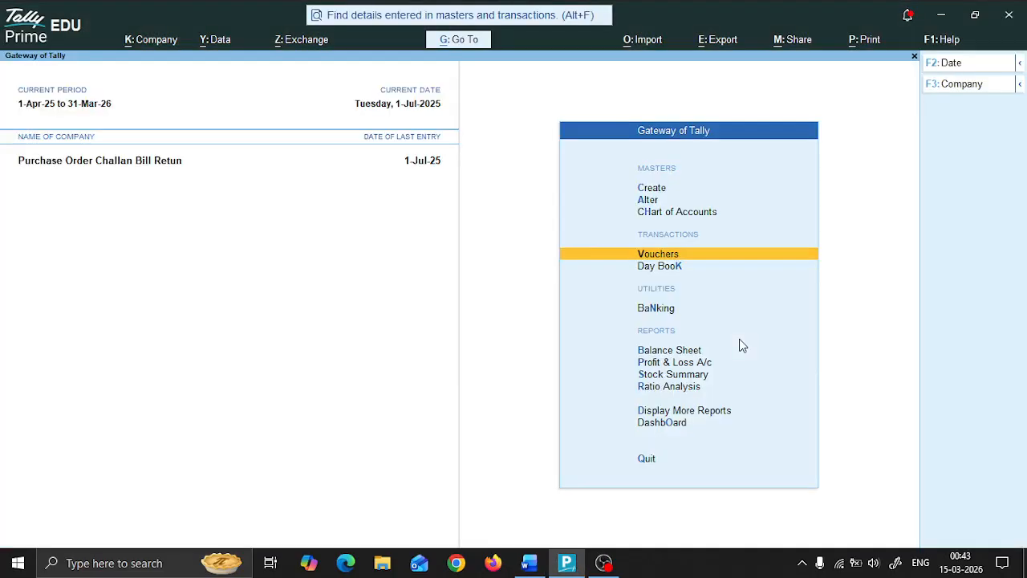
Step: Start creating a new godown master instead of altering the existing Main Location
key("Up")
key("Up")
key("Return")
key("Down")
key("Down")
key("Down")
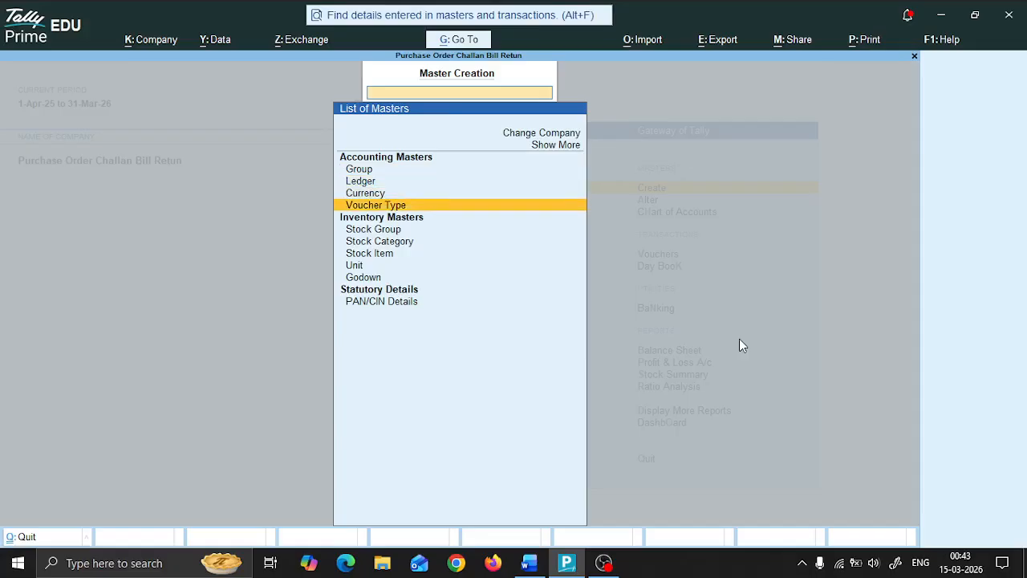
key("Down")
key("Down")
key("Down")
key("Down")
key("Down")
key("Return")
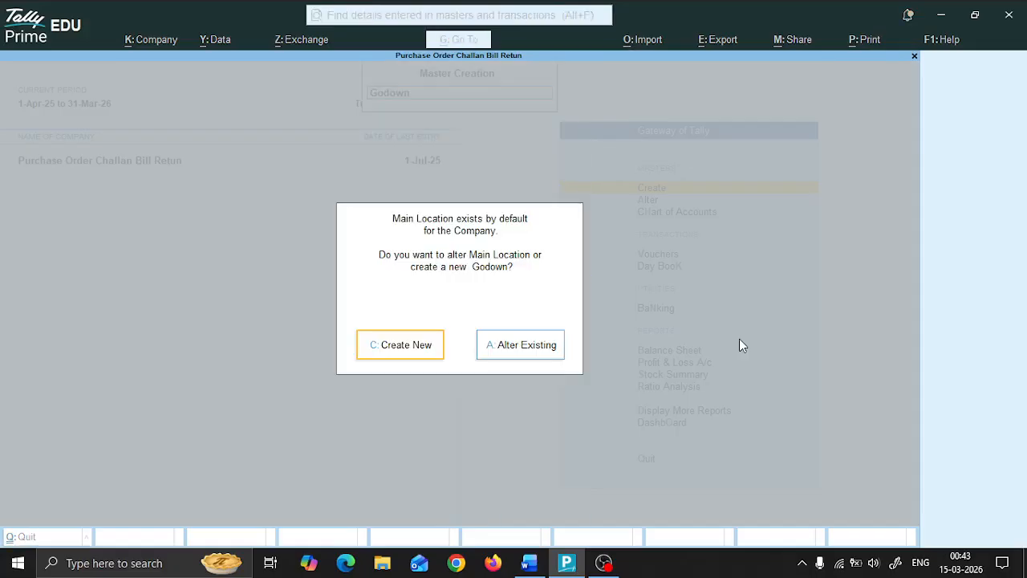
key("Return")
Step: Save the godown as Park Street under Primary and return to the Gateway of Tally
type("Par")
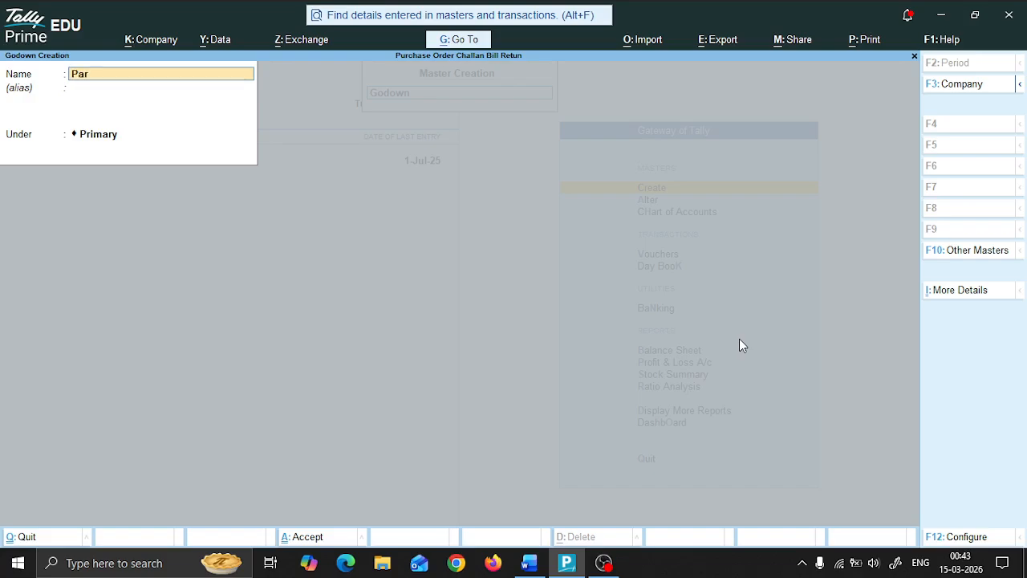
type("k Street")
key("Return")
key("Return")
key("Return")
key("Escape")
key("Escape")
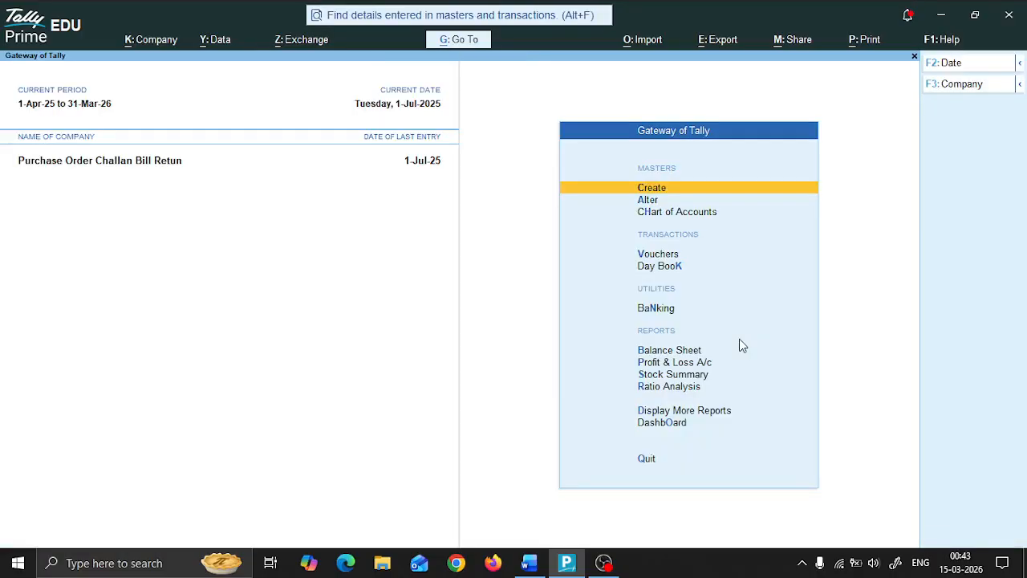
Step: Check the goods delivery date in the Word document, set TallyPrime's current date to 2-7-2025 and open voucher entry
key("alt+Tab")
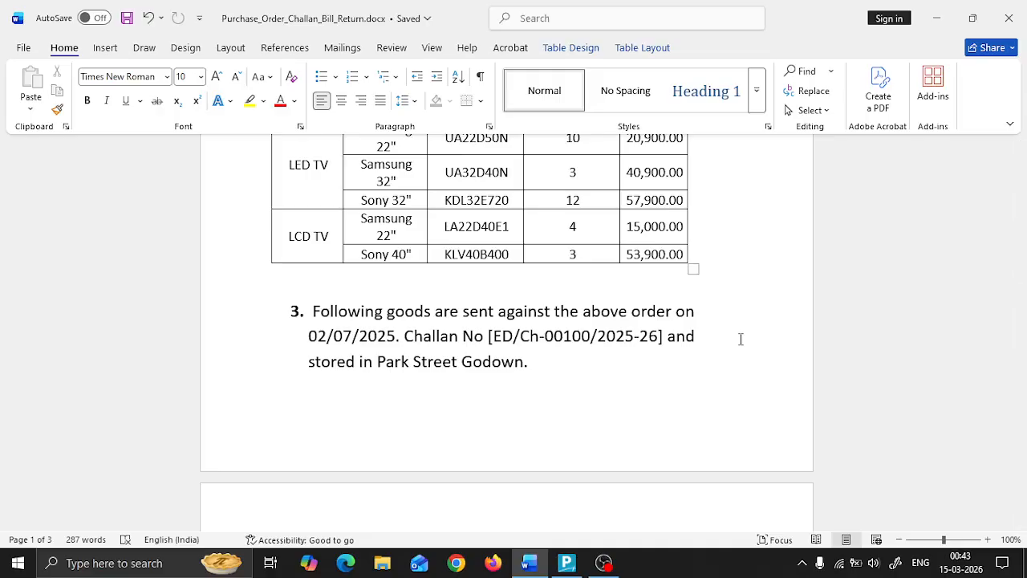
key("alt+Tab")
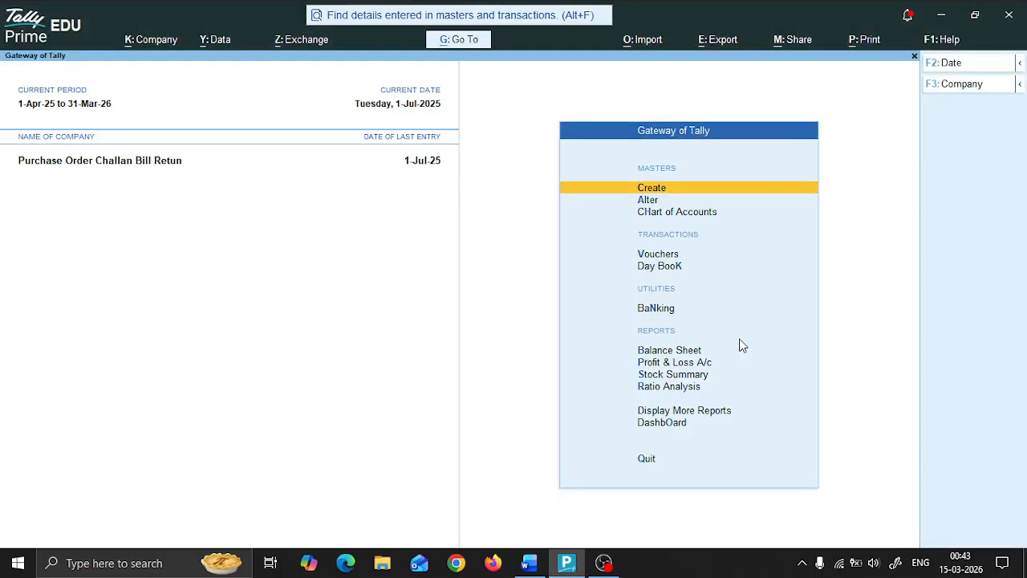
key("F2")
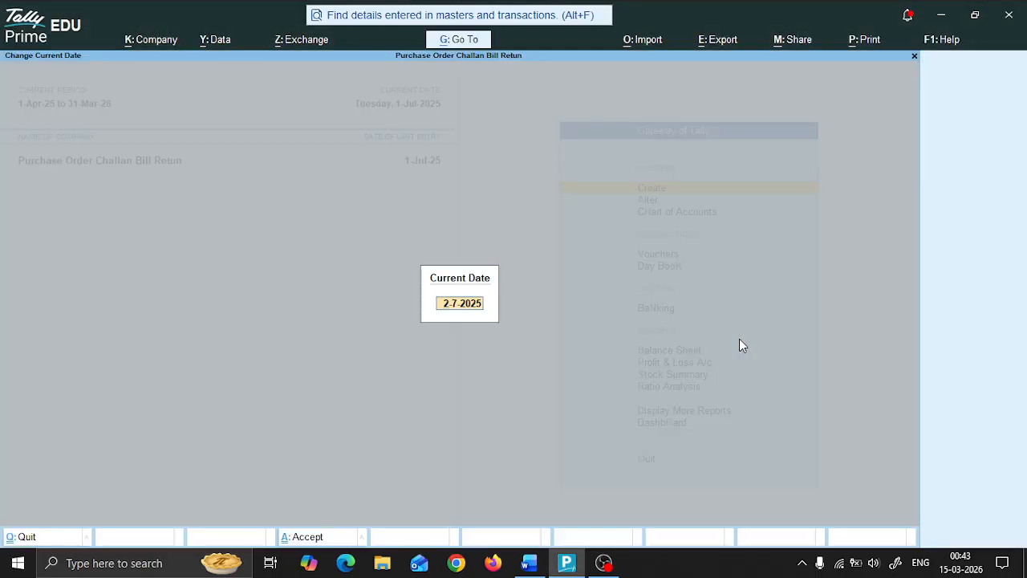
key("Return")
key("Down")
key("Down")
key("Down")
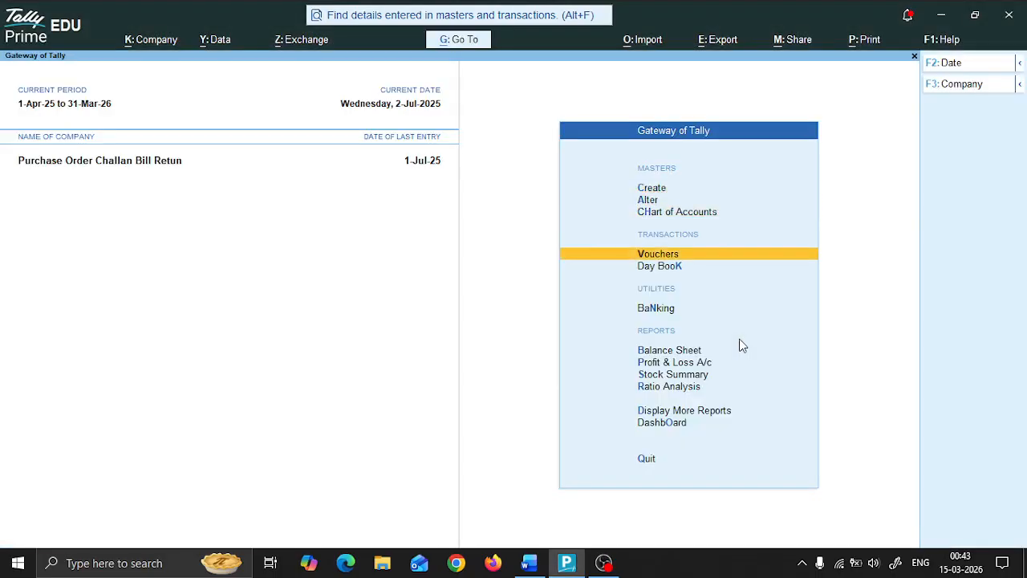
key("Return")
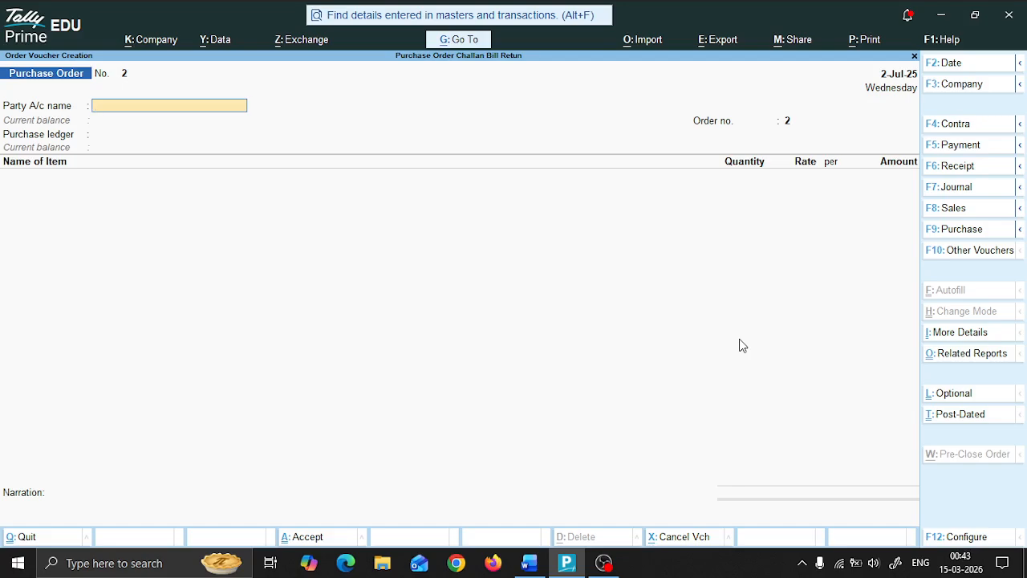
Step: Show the inactive voucher types in the list for changing the voucher type
key("F10")
key("Up")
key("Up")
key("Up")
key("Up")
key("Up")
key("Up")
key("Up")
key("Up")
key("Up")
key("Up")
key("Up")
key("Up")
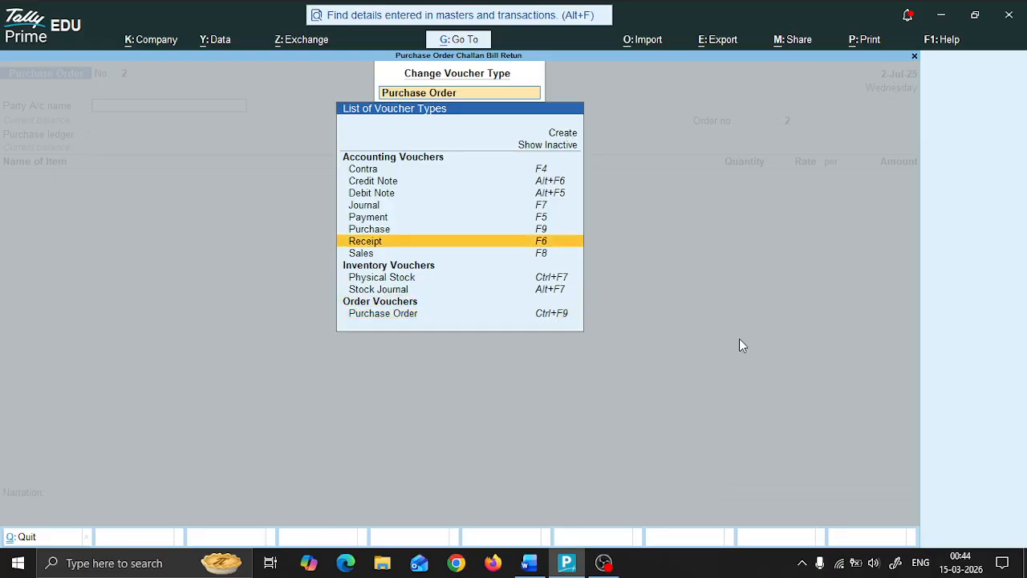
key("Return")
Step: Choose the inactive Receipt Note voucher type, activate it and switch the voucher to it
key("Down")
key("Down")
key("Down")
key("Down")
key("Down")
key("Down")
key("Down")
key("Down")
key("Down")
key("Down")
key("Down")
key("Down")
key("Down")
key("Down")
key("Down")
key("Down")
key("Down")
key("Down")
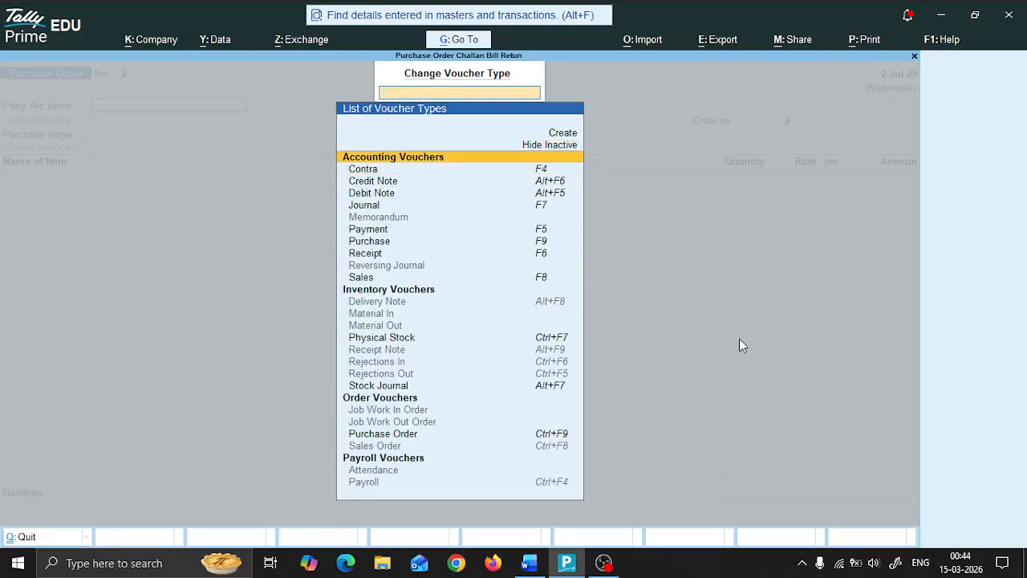
key("Up")
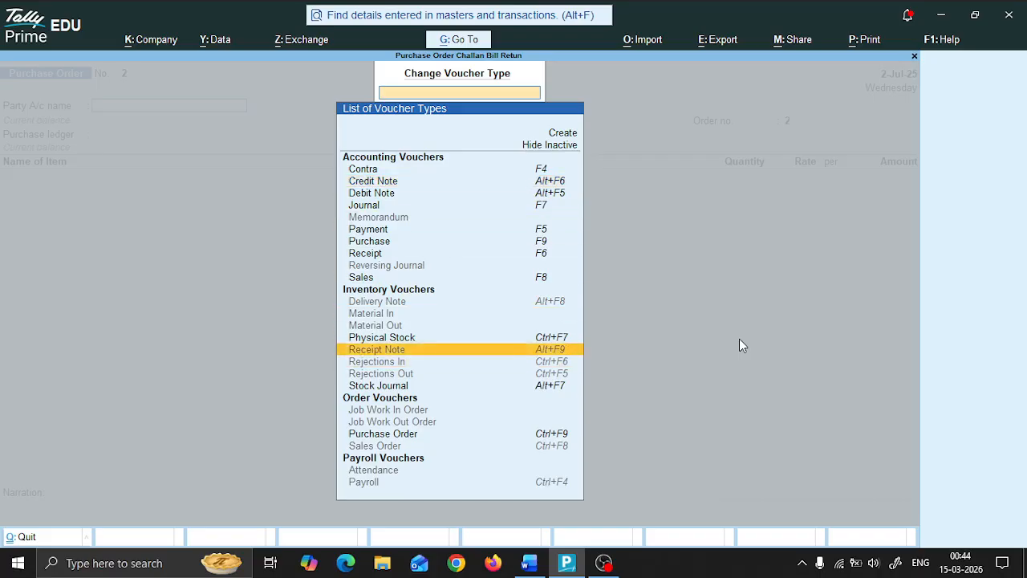
key("Return")
key("y")
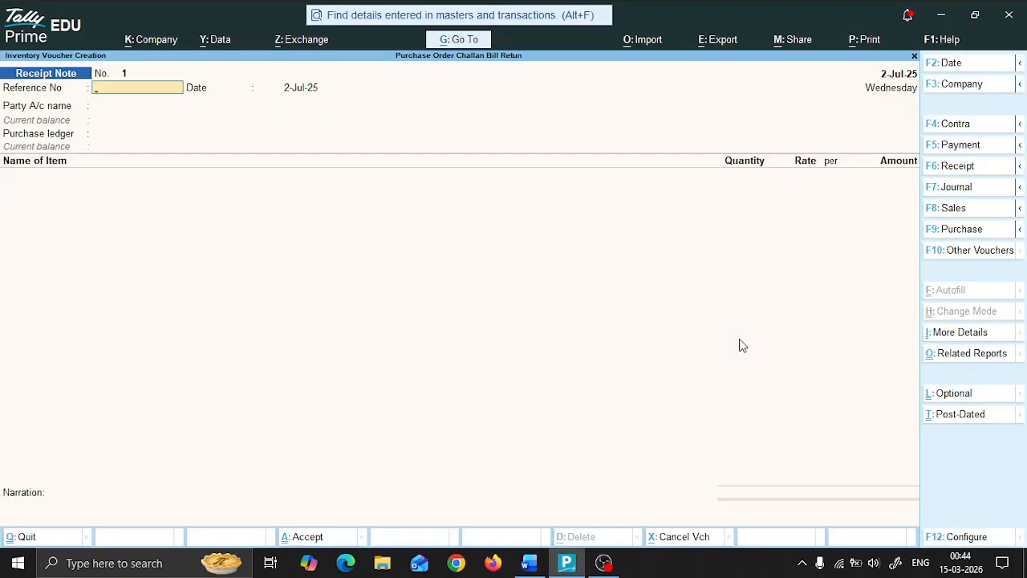
Step: Enter the challan number ED/Ch-00100/2025-26 from the Word document as the receipt note's reference, dated 2-Jul-25
key("alt+Tab")
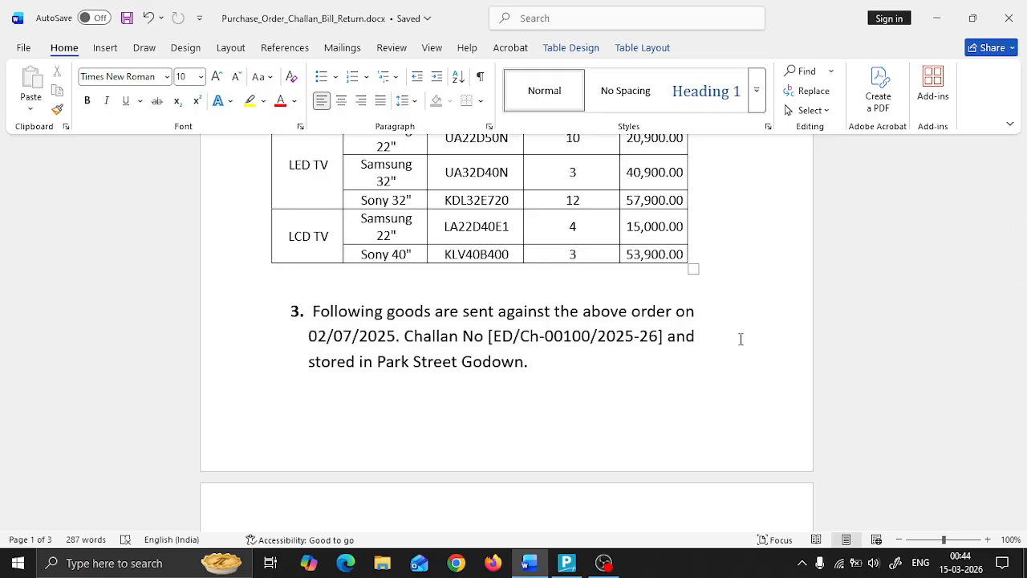
key("alt+Tab")
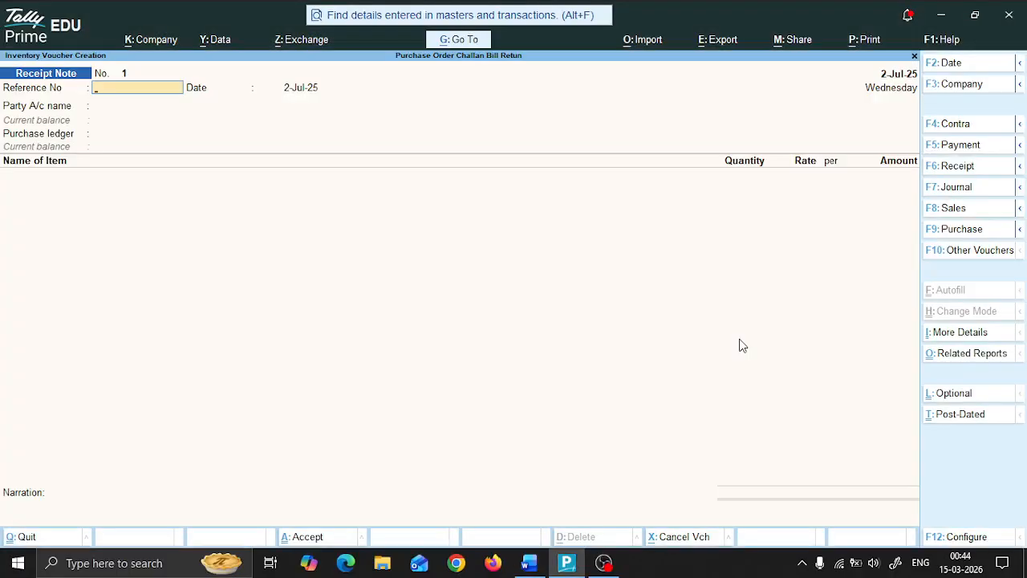
type("ED/")
key("alt+Tab")
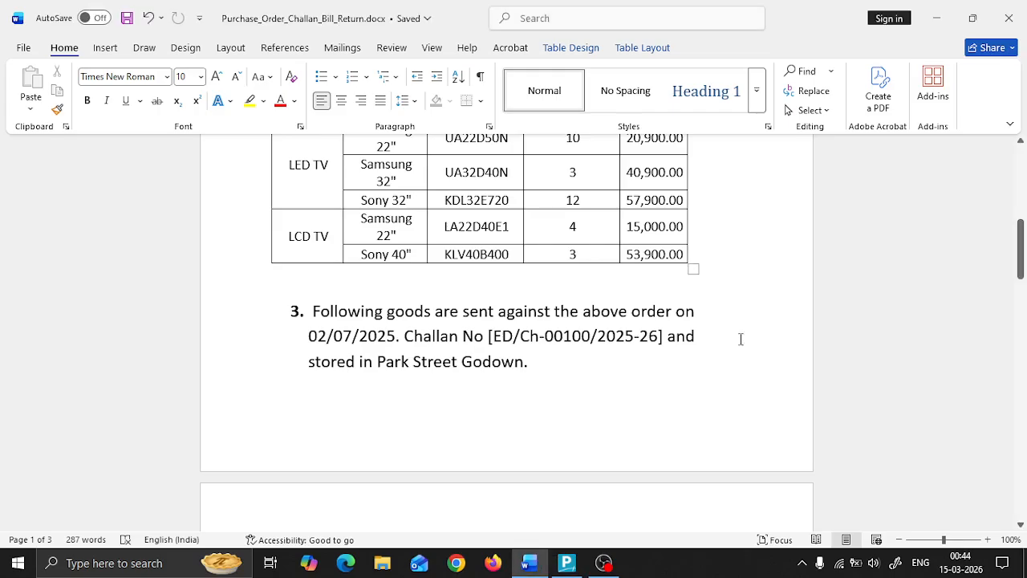
key("alt+Tab")
type("/C")
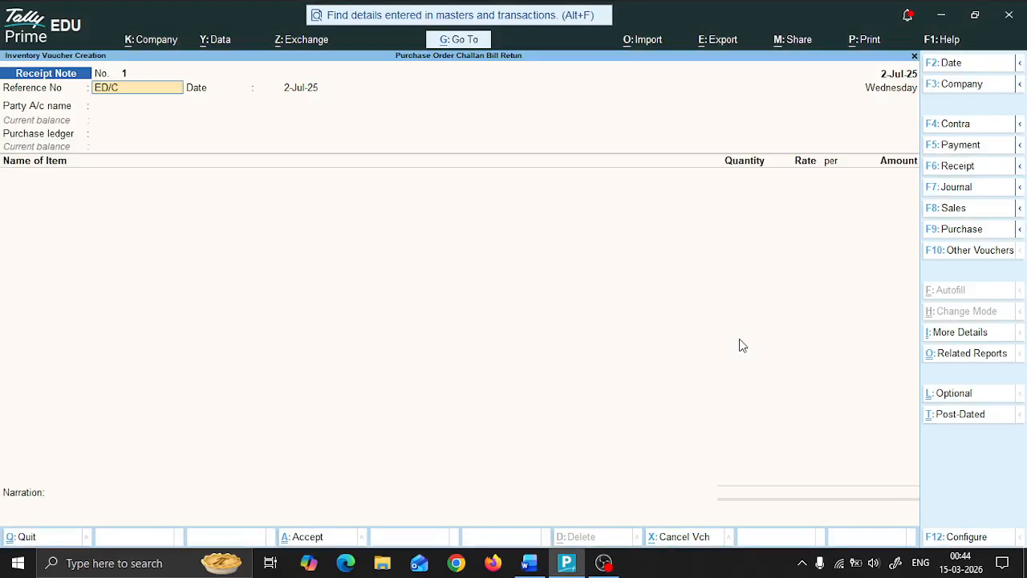
type("h-00100")
key("alt+Tab")
scroll(740, 338, "up", 3)
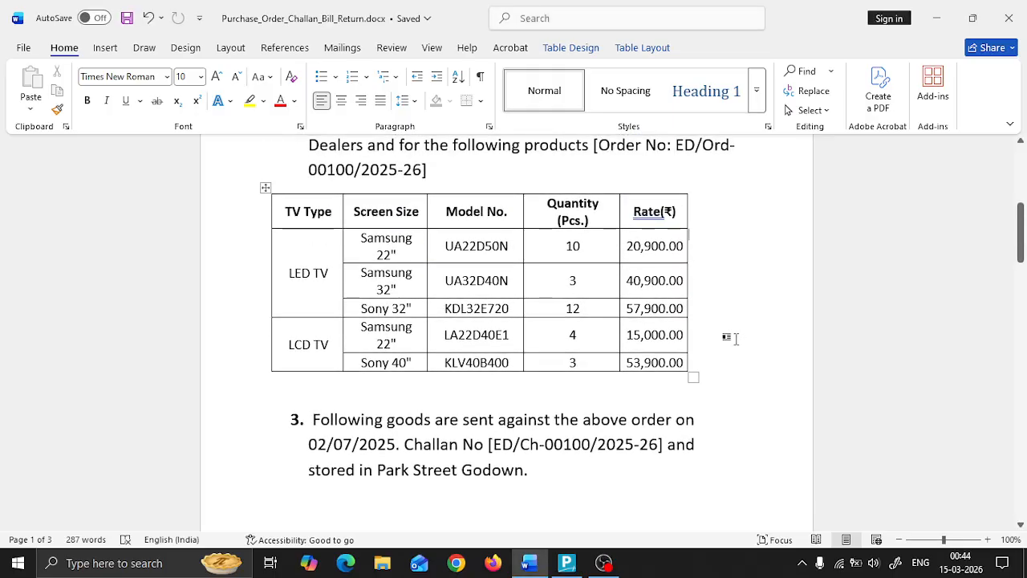
key("alt+Tab")
type("/")
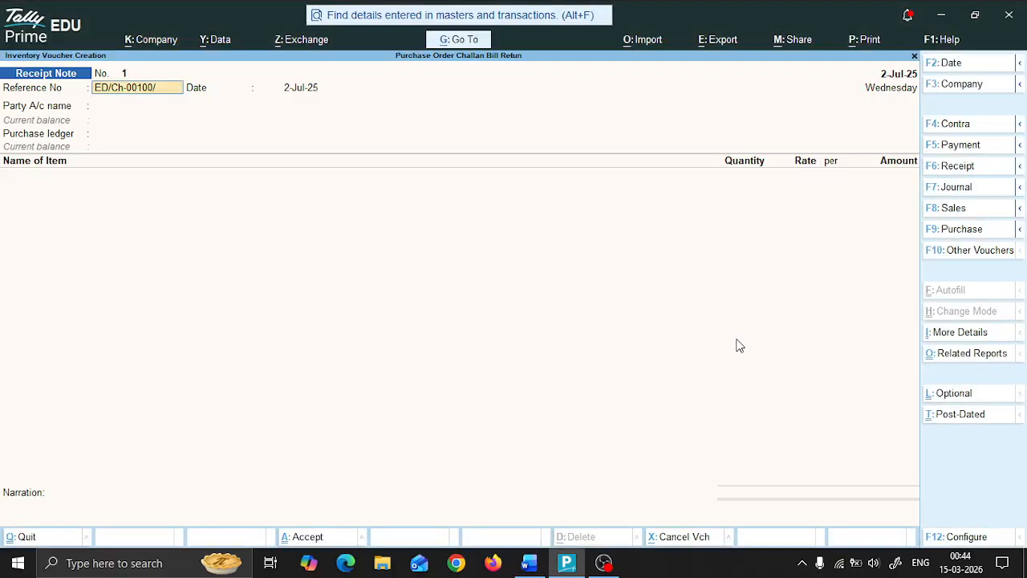
type("2025-26")
key("Return")
key("Return")
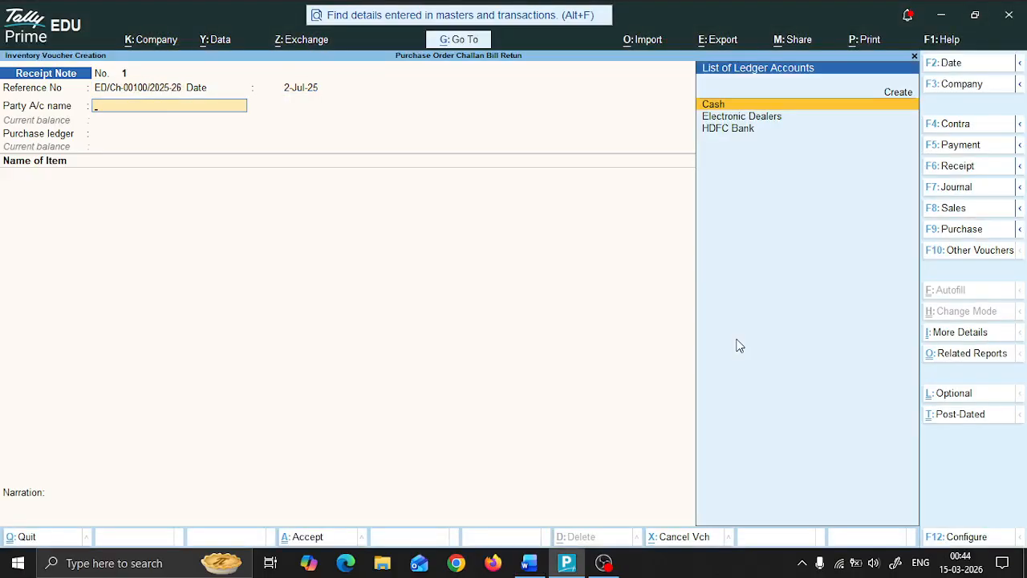
Step: Select Electronic Dealers as the party and link the receipt note to its purchase order of 1-Jul-25
key("Down")
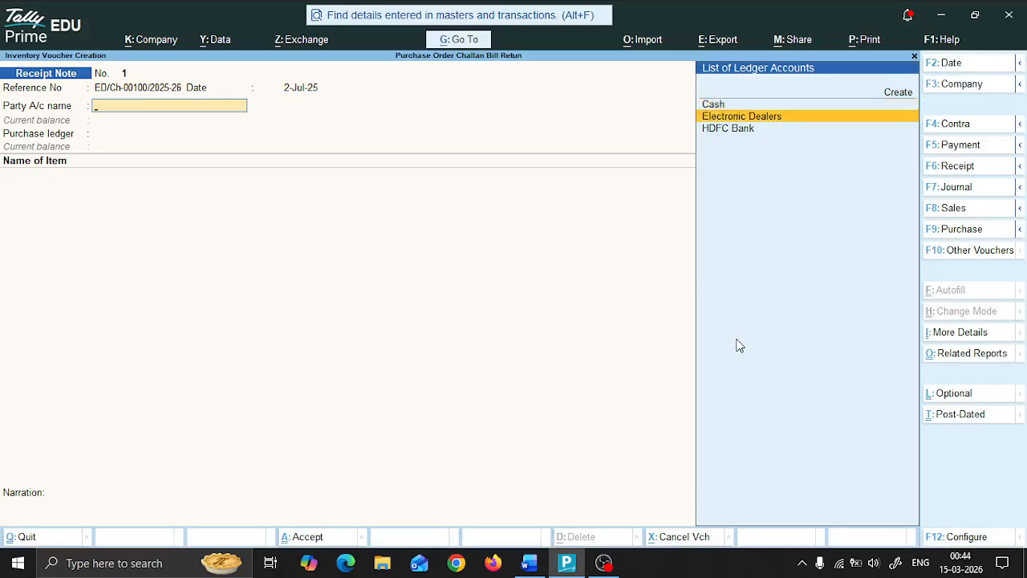
key("Return")
key("Down")
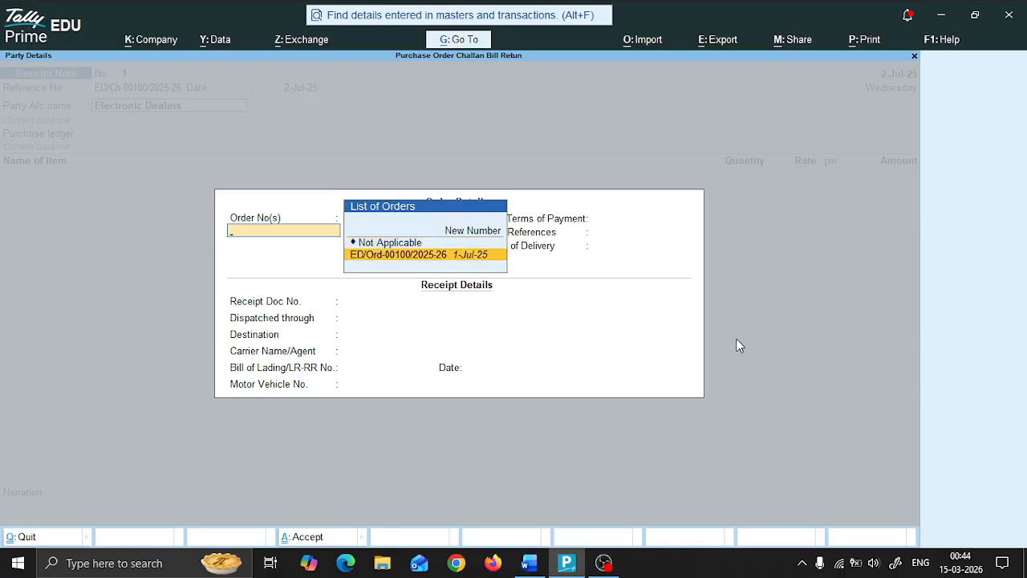
key("Return")
key("Return")
key("Return")
key("Return")
key("Return")
key("Return")
key("Return")
key("Return")
key("Return")
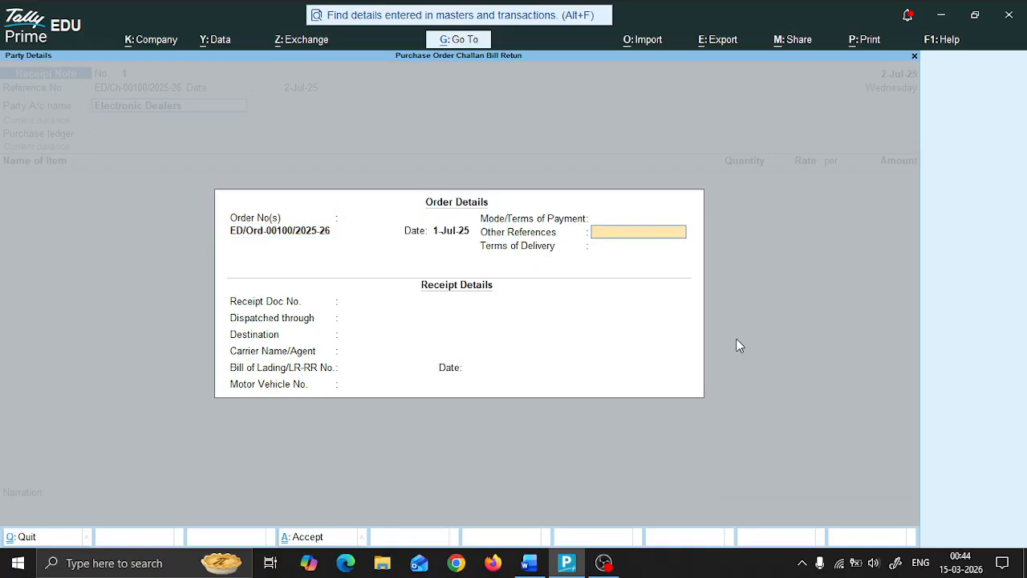
Step: Leave the remaining order and receipt details blank and accept Purchase as the purchase ledger
key("Return")
key("Return")
key("Return")
key("Return")
key("Return")
key("Return")
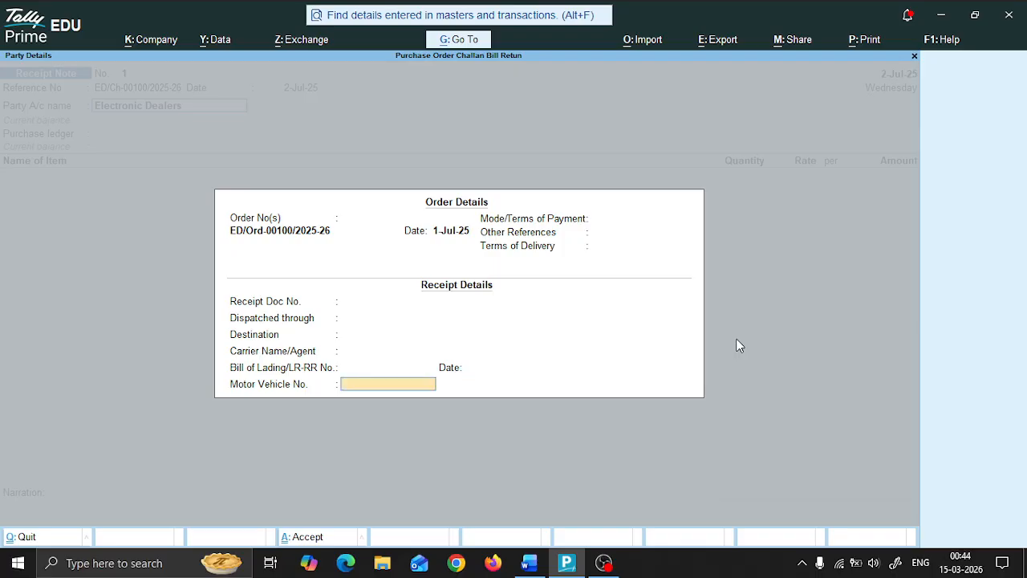
key("Return")
key("Return")
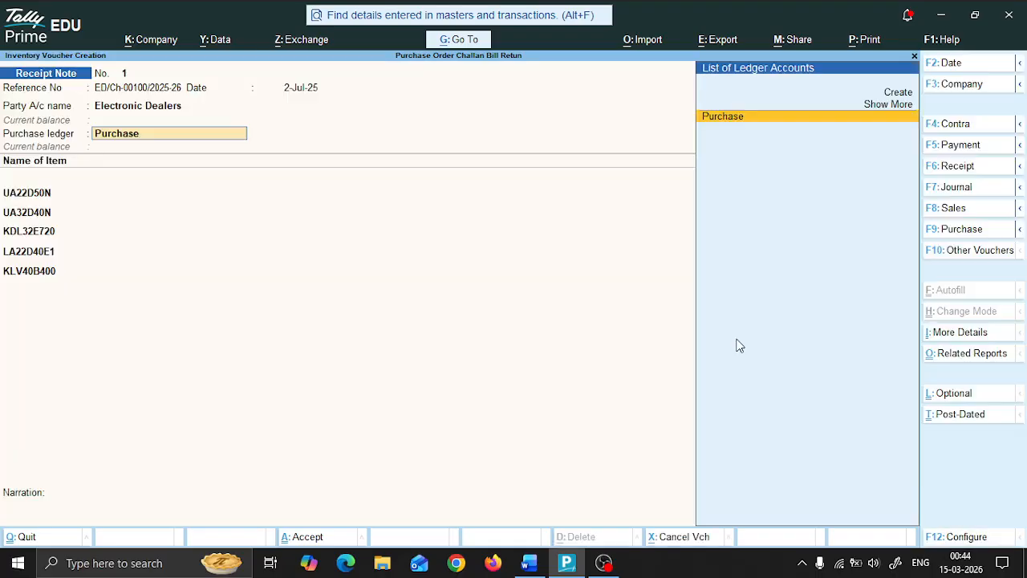
key("Return")
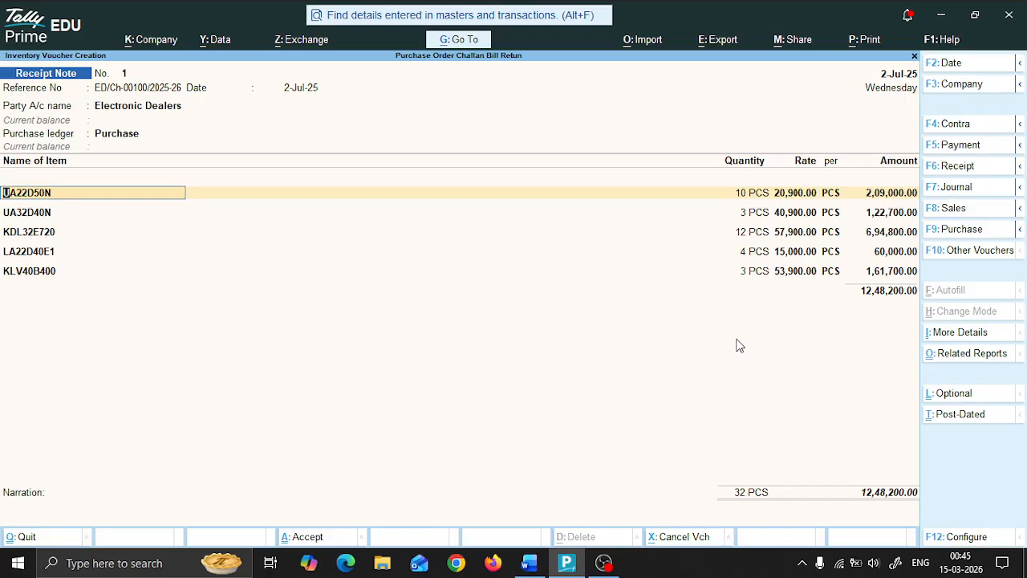
Step: Check the delivered goods table in the Word document and allocate the 10 PCS of UA22D50N to the Park Street godown
key("alt+Tab")
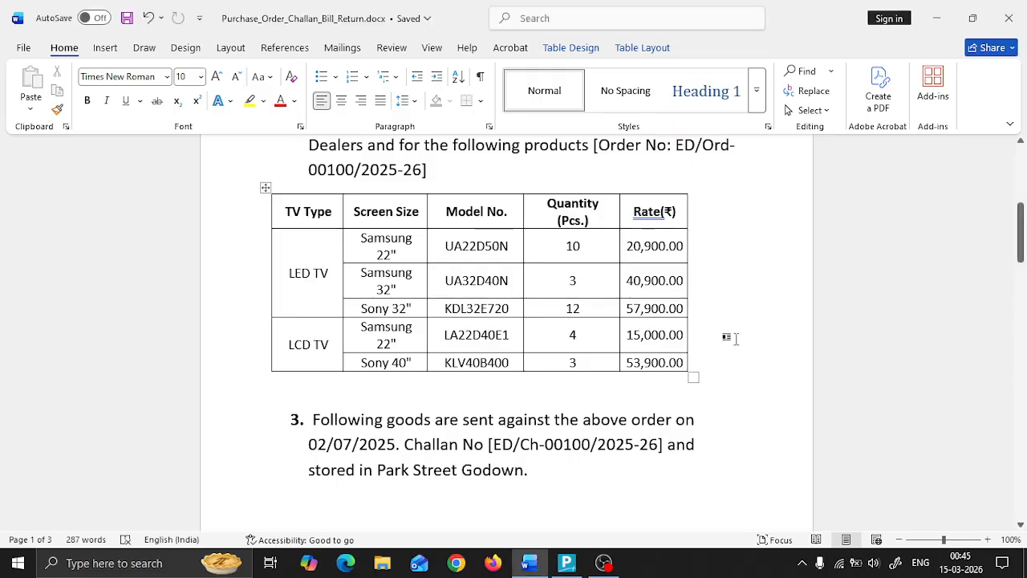
scroll(610, 307, "down", 4)
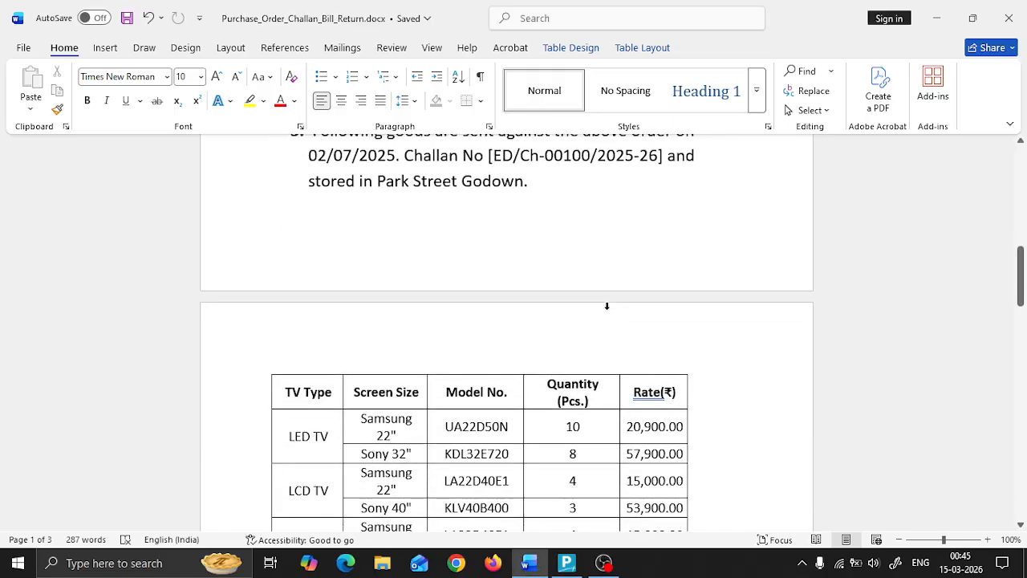
scroll(607, 306, "down", 3)
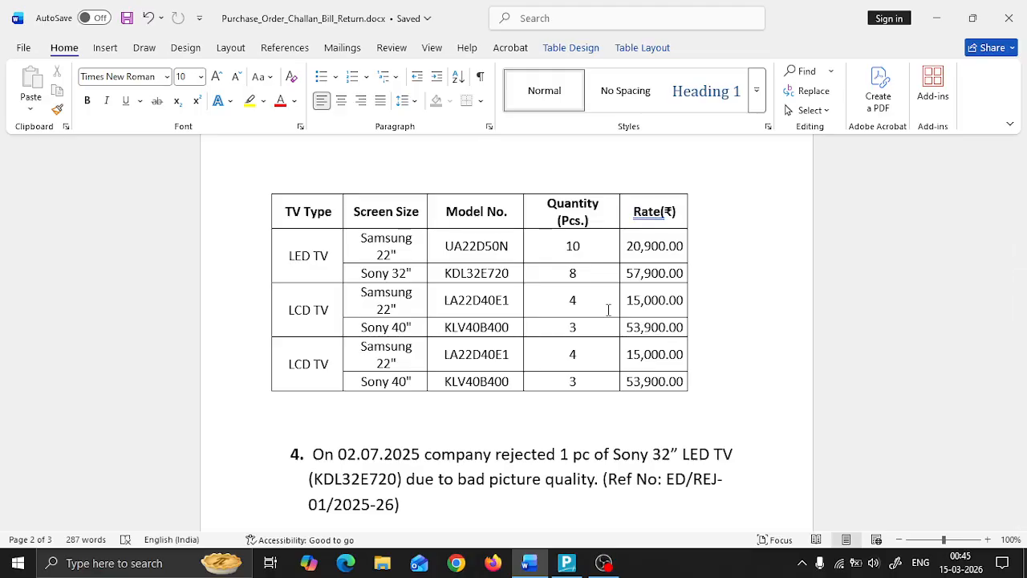
key("alt+Tab")
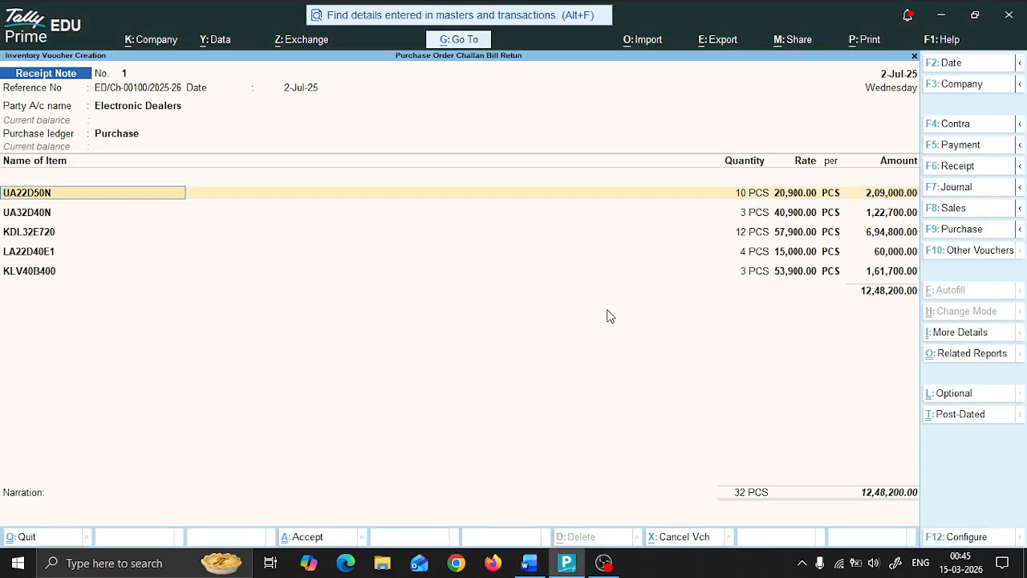
key("Return")
key("Return")
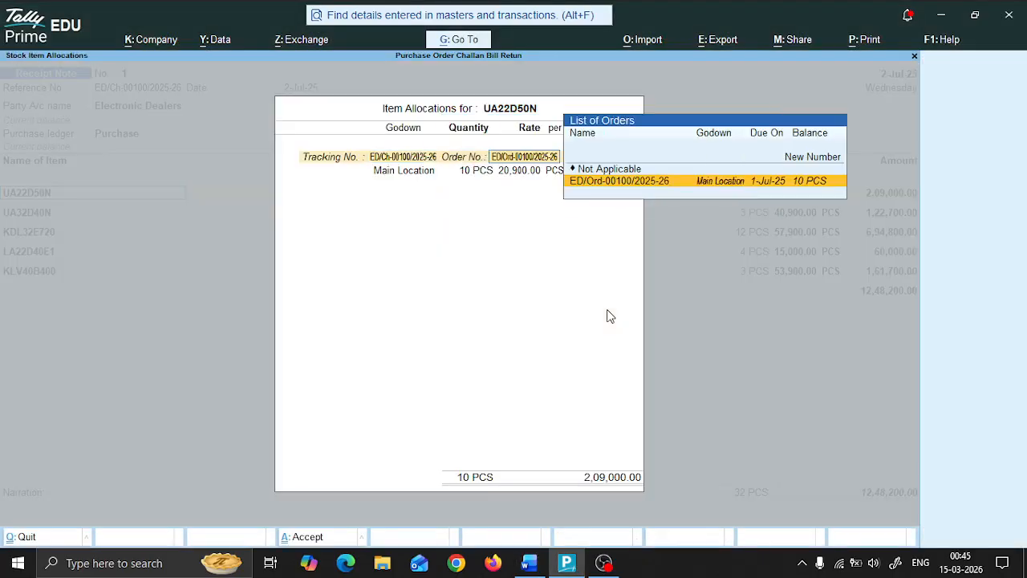
key("Return")
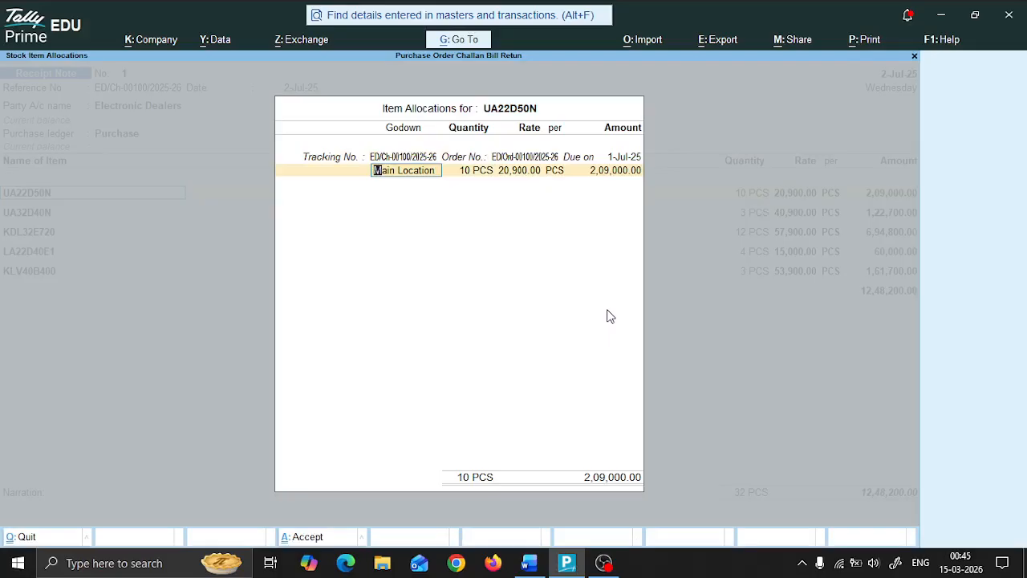
key("BackSpace")
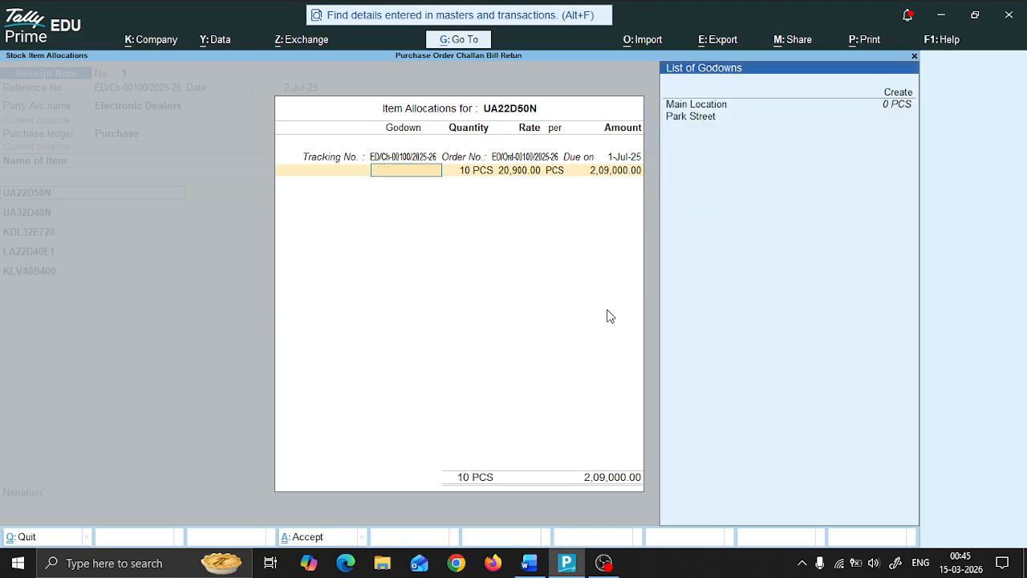
key("Down")
key("Down")
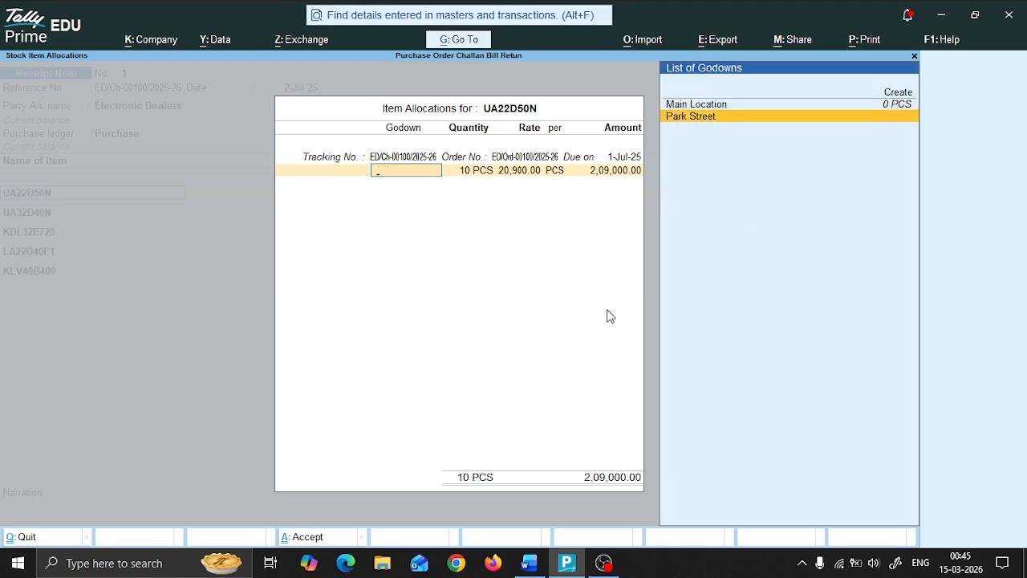
key("Return")
key("Return")
key("Return")
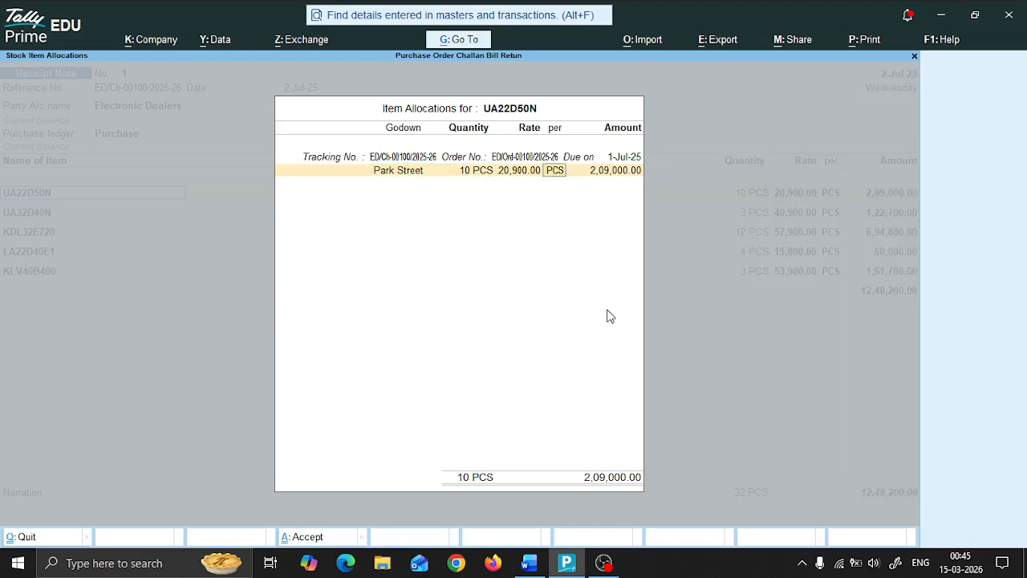
key("Return")
key("Return")
key("Return")
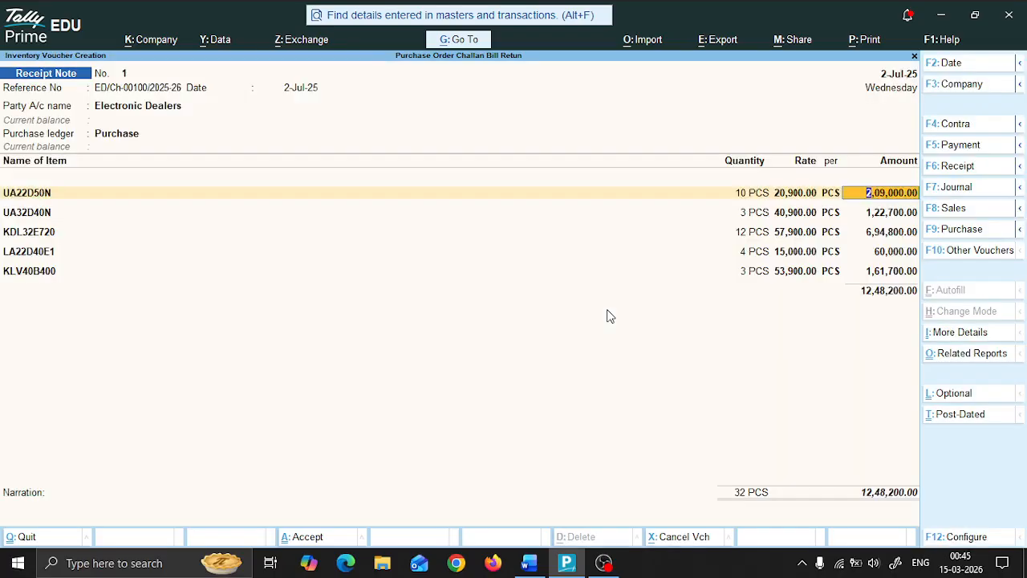
key("Return")
Step: Compare the receipt note's items with the delivered goods table in the Word document and remove UA32D40N from the note
key("alt+Tab")
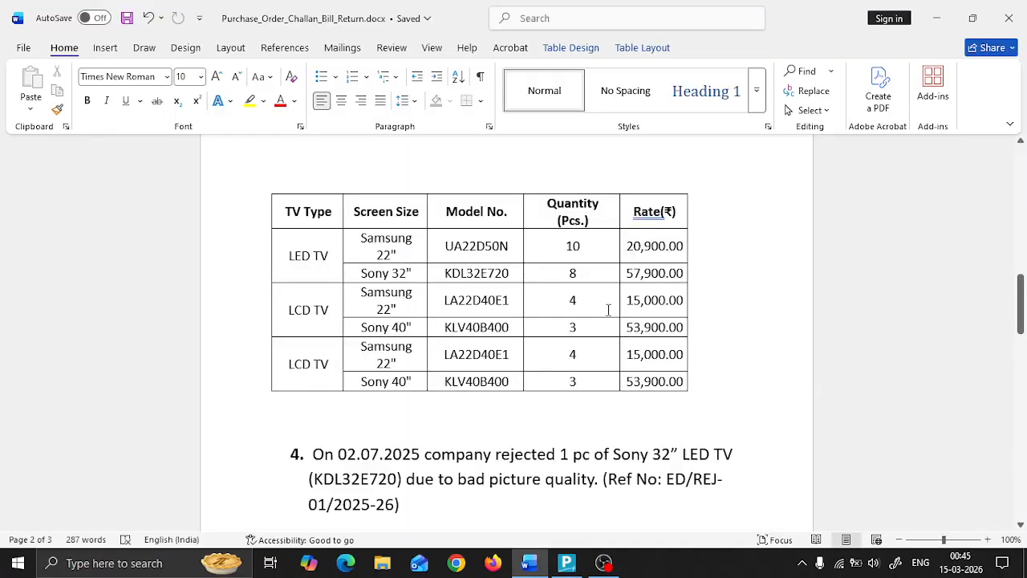
key("alt+Tab")
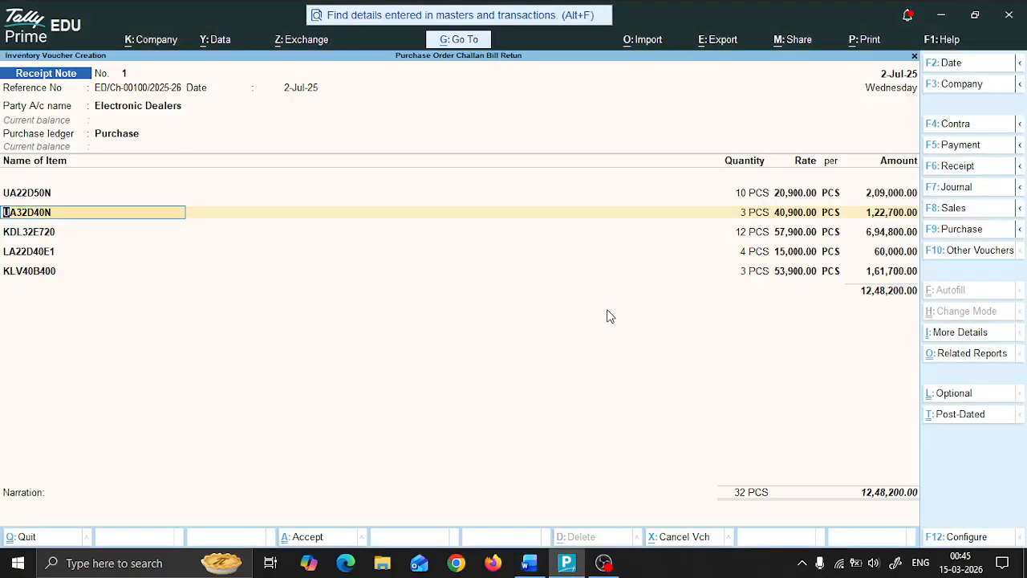
key("alt+Tab")
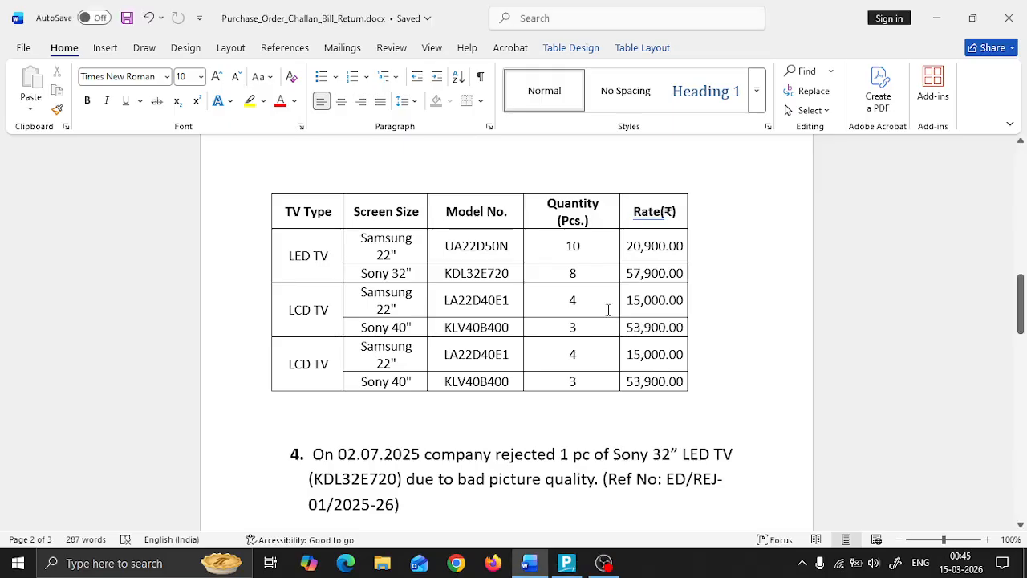
scroll(608, 310, "up", 5)
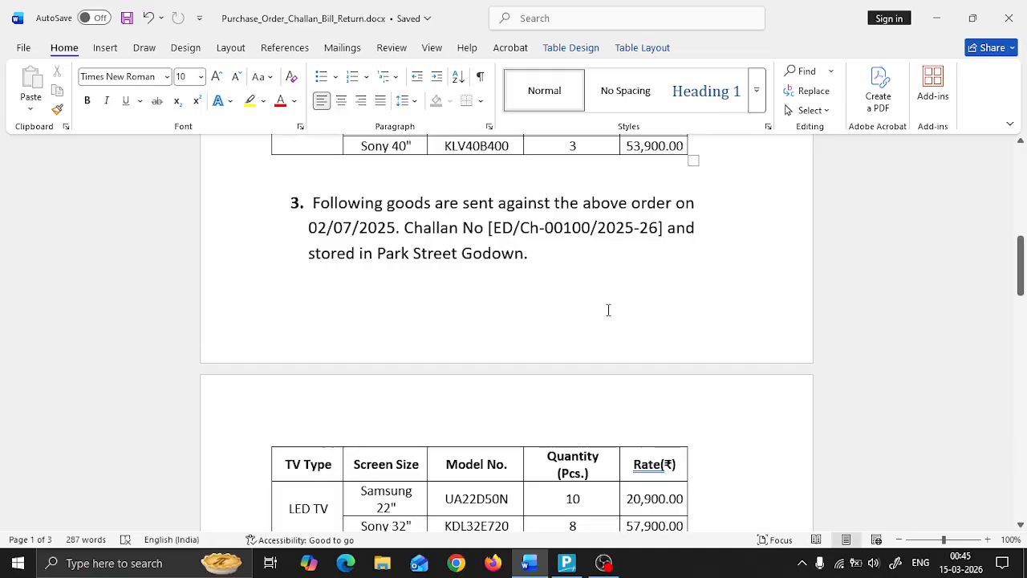
scroll(608, 309, "down", 5)
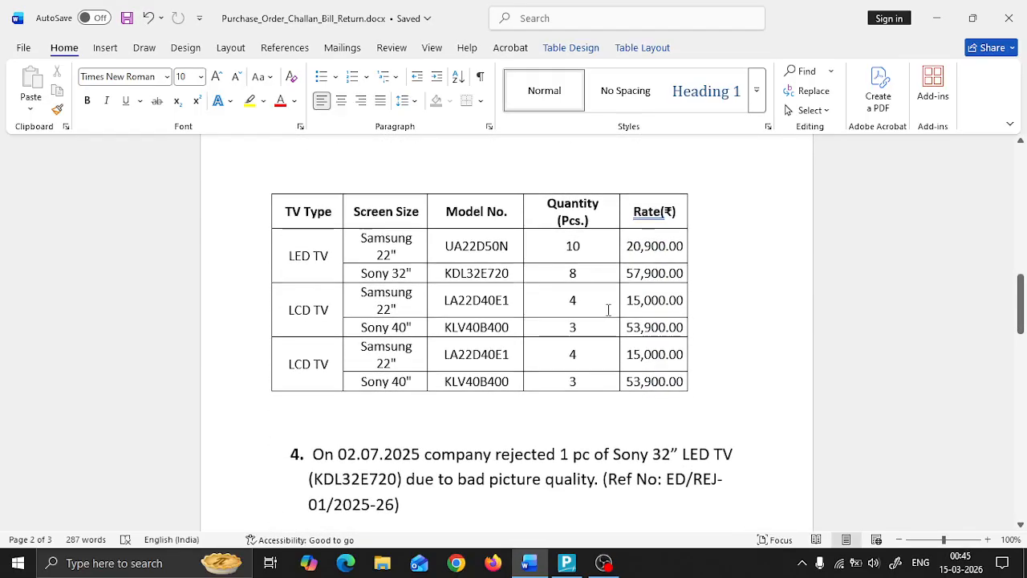
key("alt+Tab")
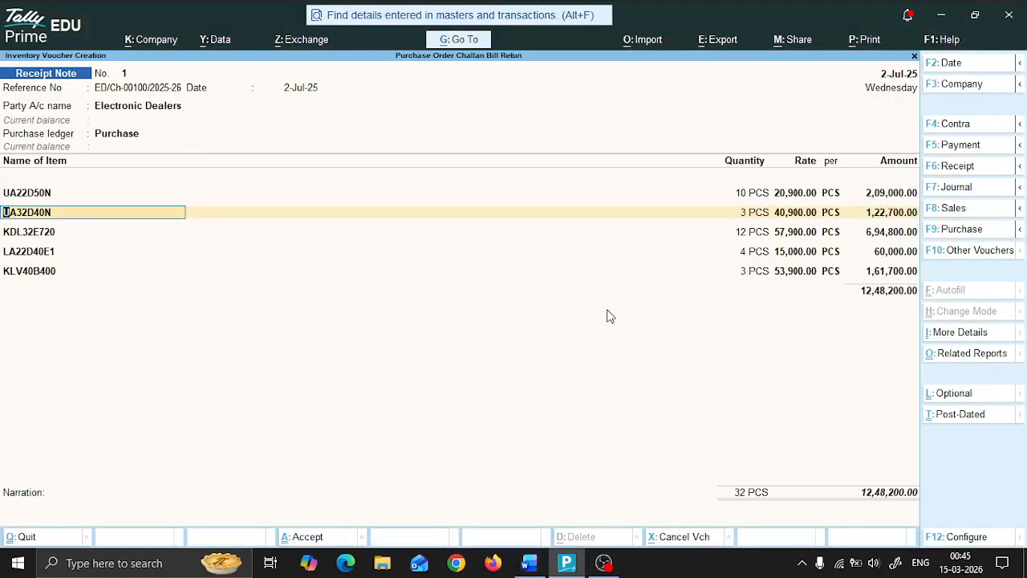
key("alt+Tab")
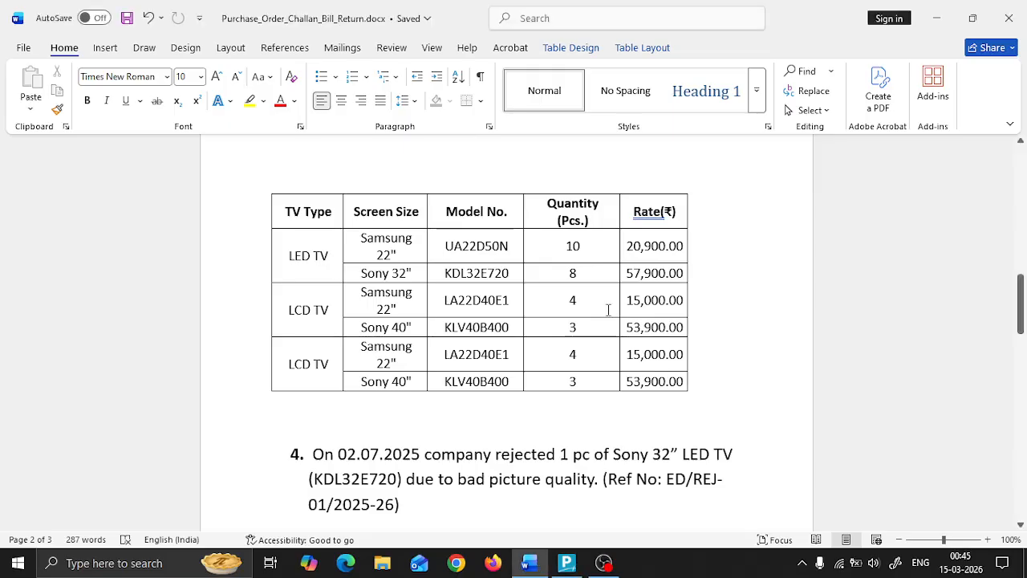
key("alt+Tab")
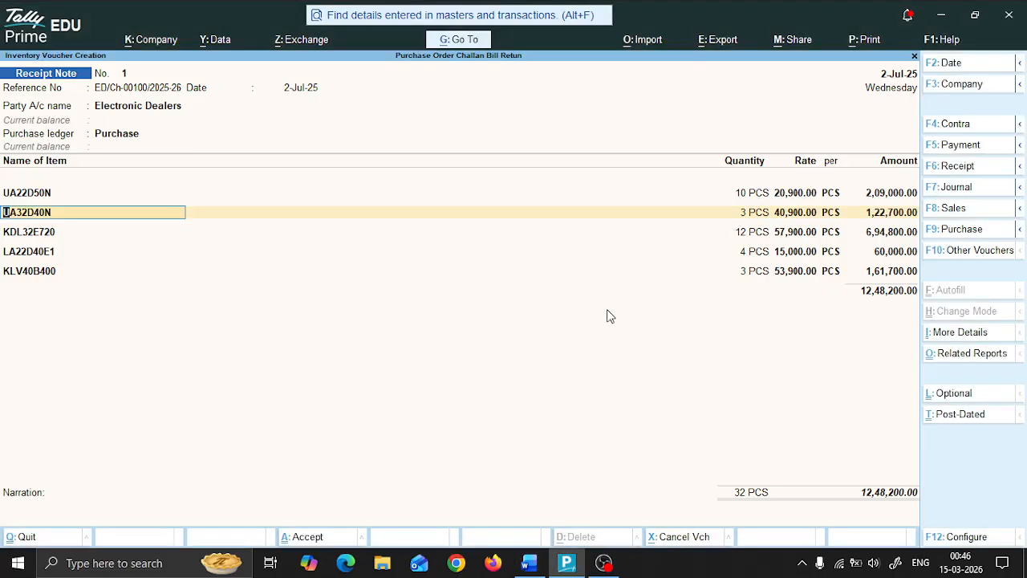
key("BackSpace")
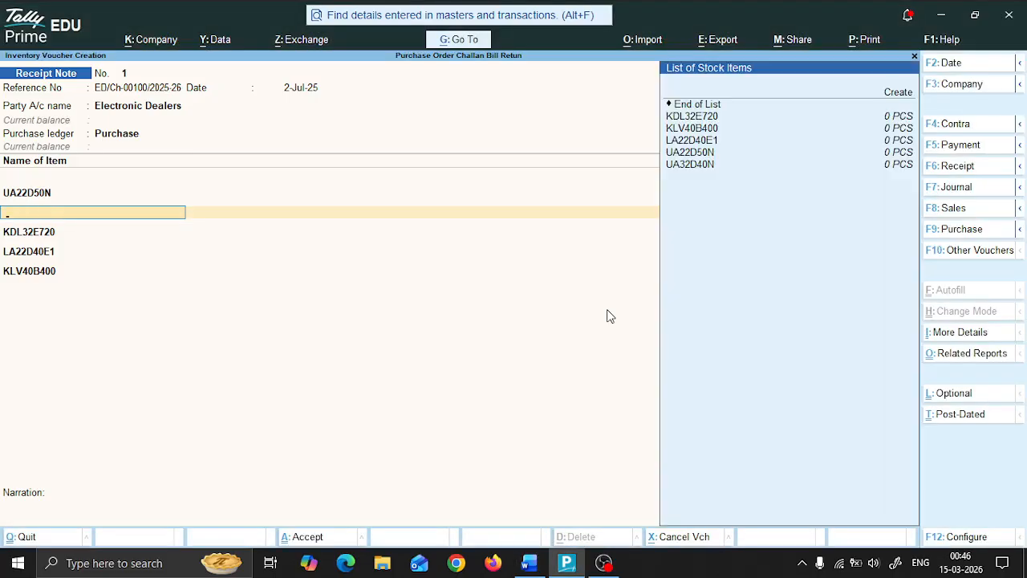
key("Down")
key("Down")
key("Return")
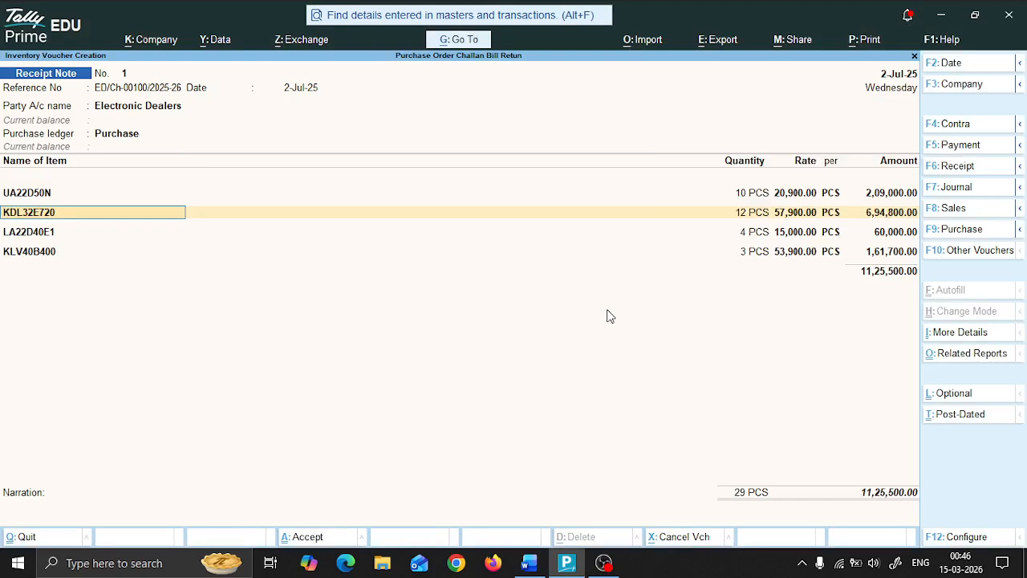
Step: Check KDL32E720 in the Word document's table and accept its tracking number ED/Ch-00100/2025-26 and the linked purchase order due 1-Jul-25
key("alt+Tab")
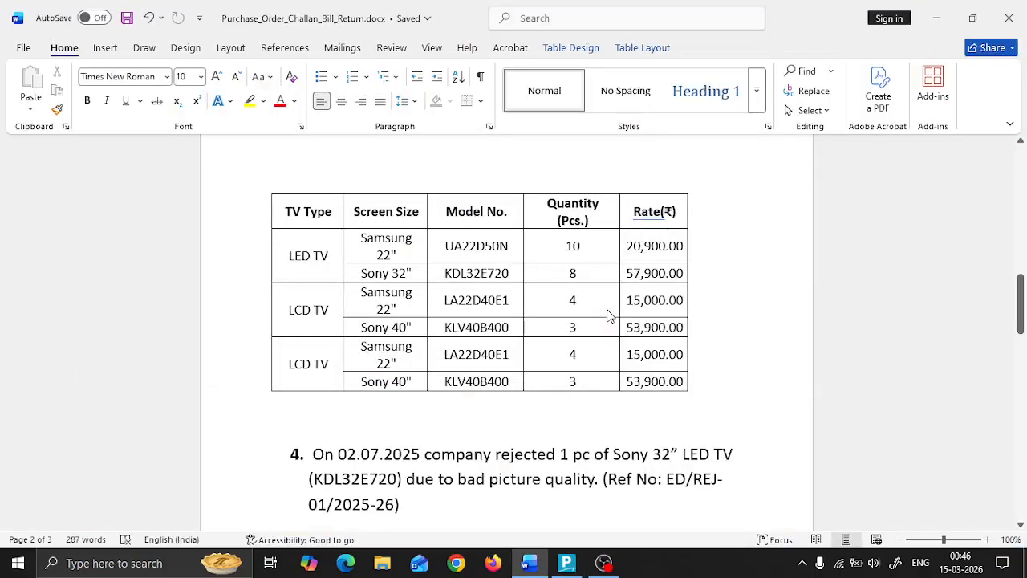
scroll(608, 316, "down", 3)
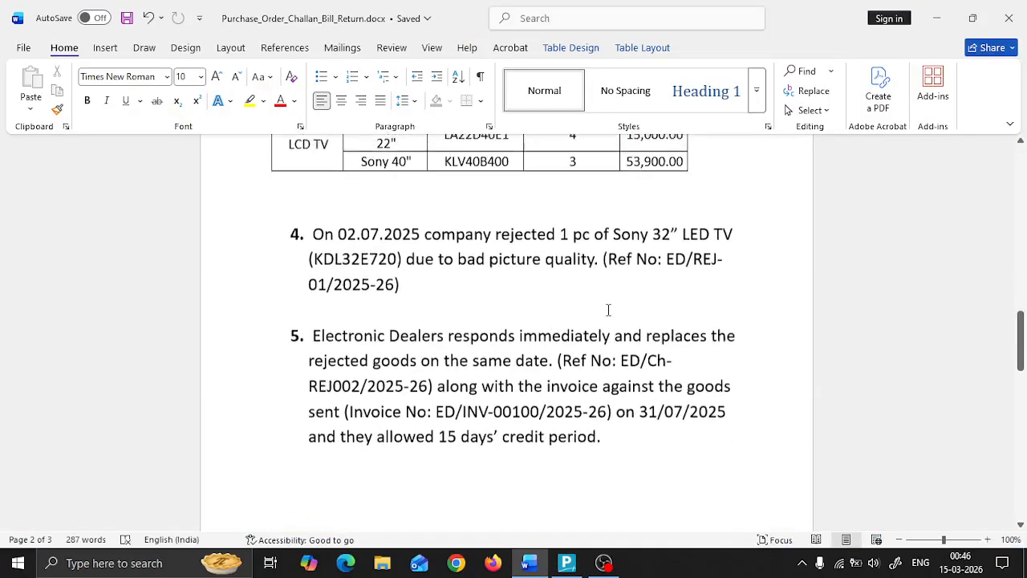
scroll(607, 309, "up", 3)
scroll(608, 309, "up", 1)
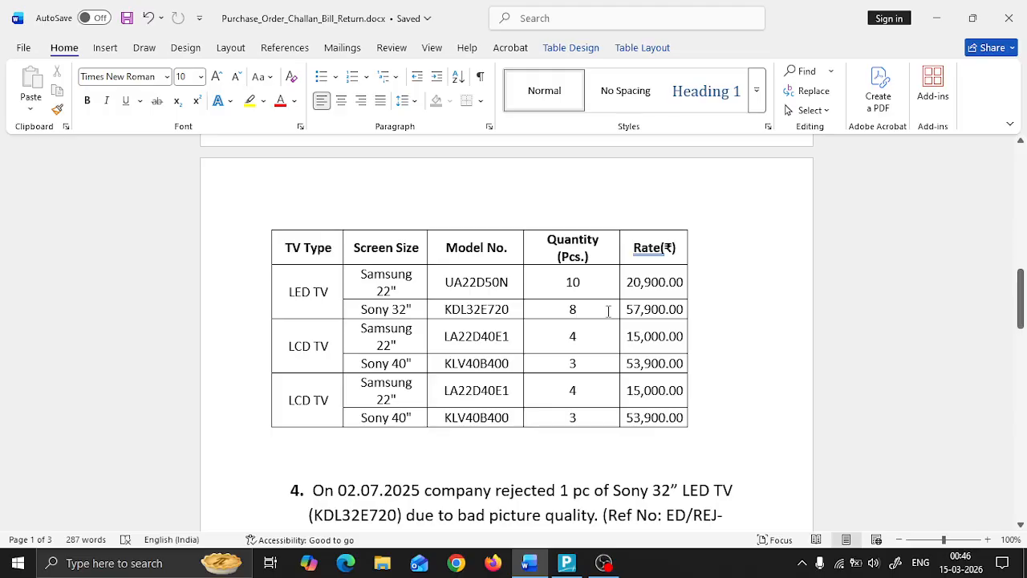
key("alt+Tab")
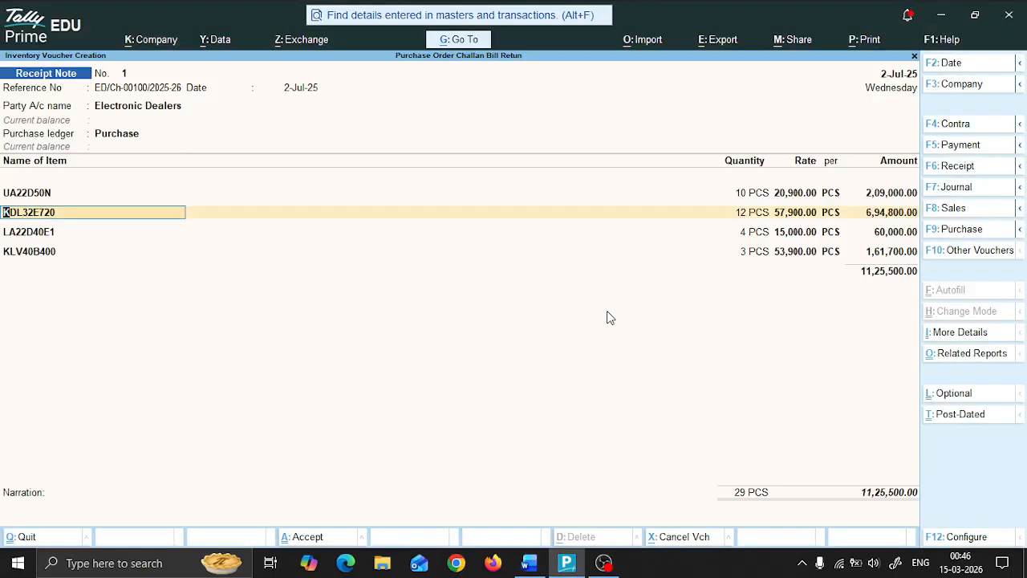
key("Return")
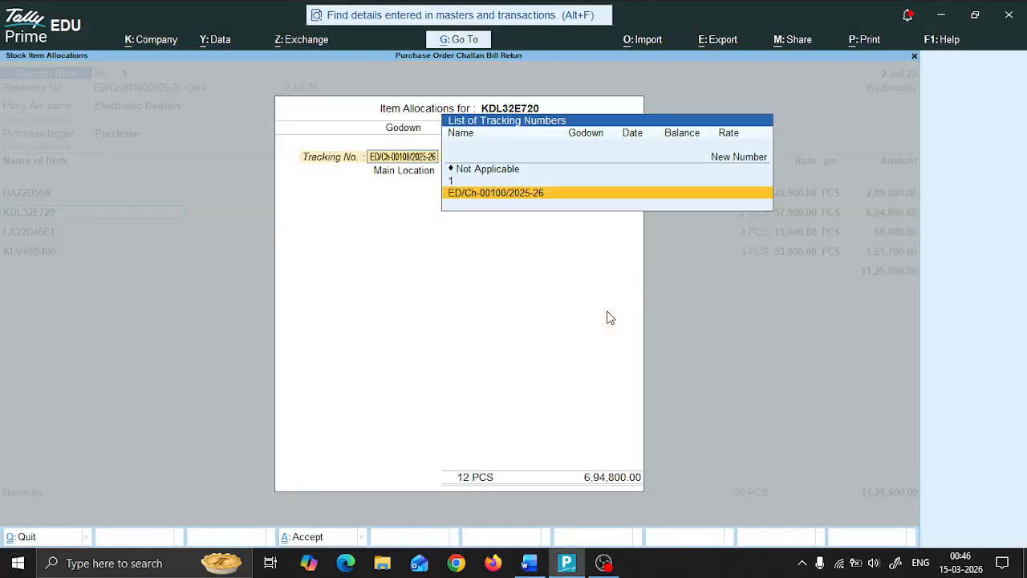
key("Return")
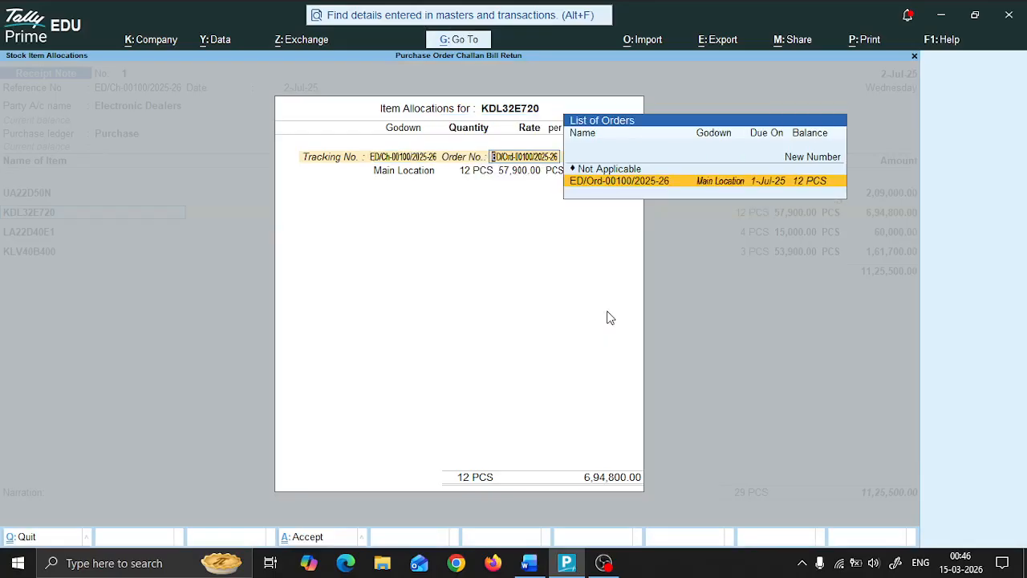
key("Return")
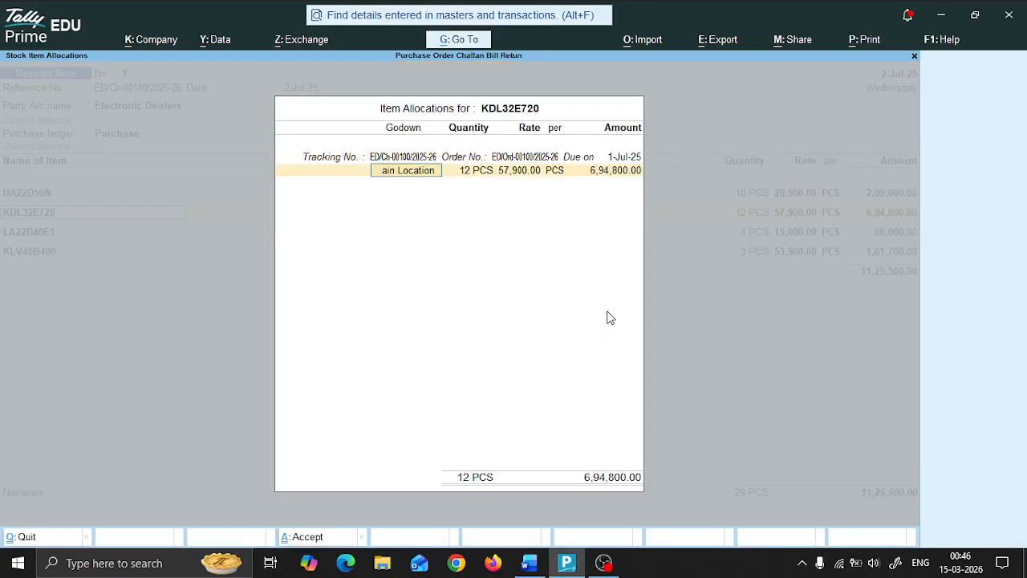
Step: Allocate KDL32E720 to the Park Street godown with a quantity of 8 PCS and keep its rate
key("BackSpace")
key("Down")
key("Down")
key("Return")
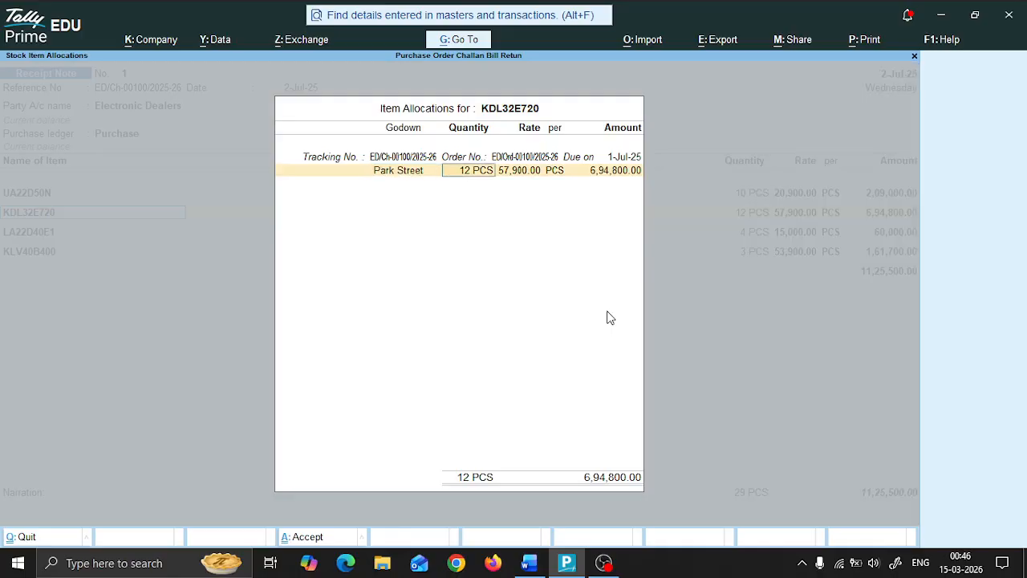
key("BackSpace")
type("8")
key("Return")
key("Return")
key("Return")
key("Return")
key("Return")
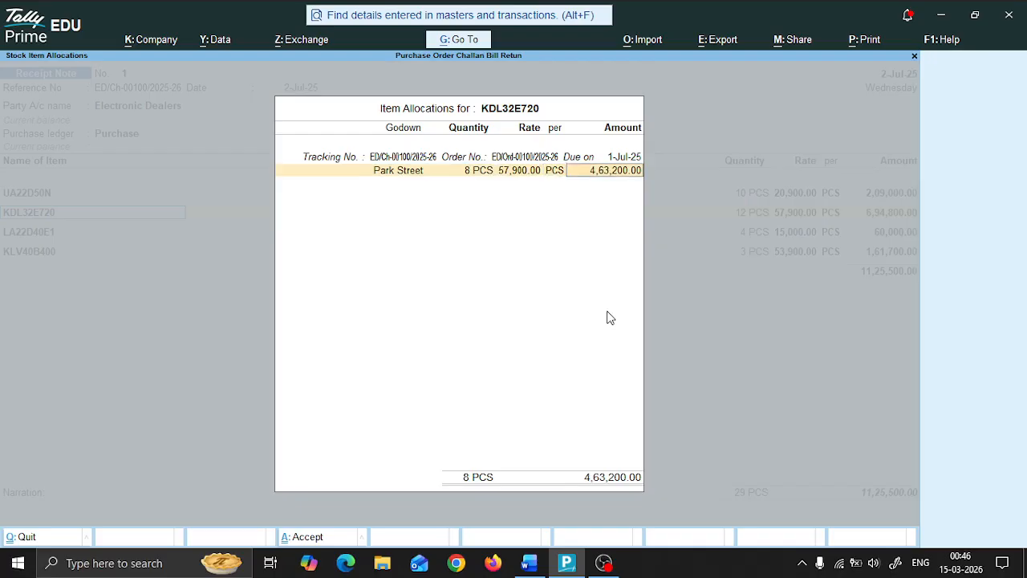
key("Return")
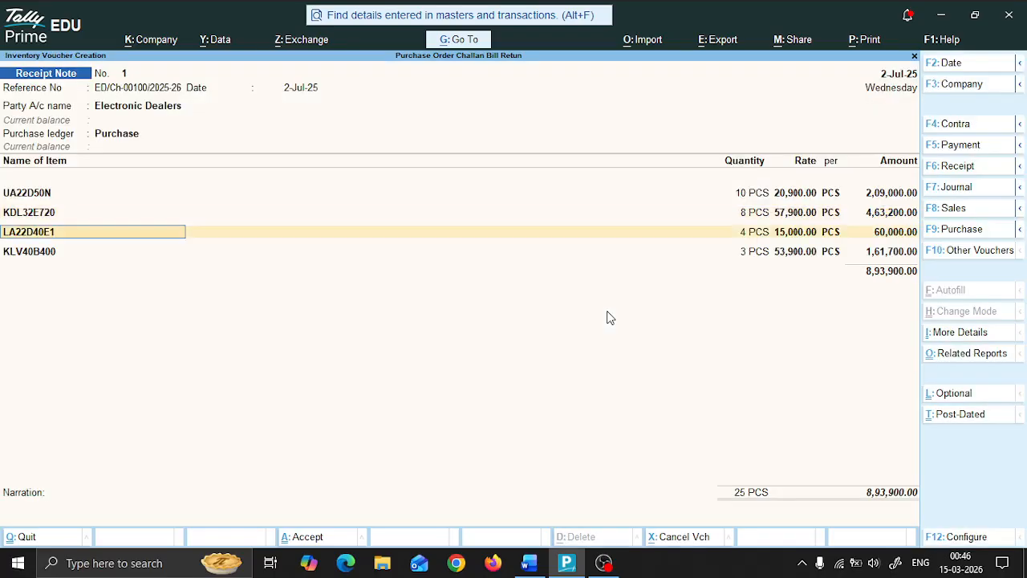
Step: Check LA22D40E1 in the Word document's table and allocate 8 PCS of it to the Park Street godown against the challan and order
key("alt+Tab")
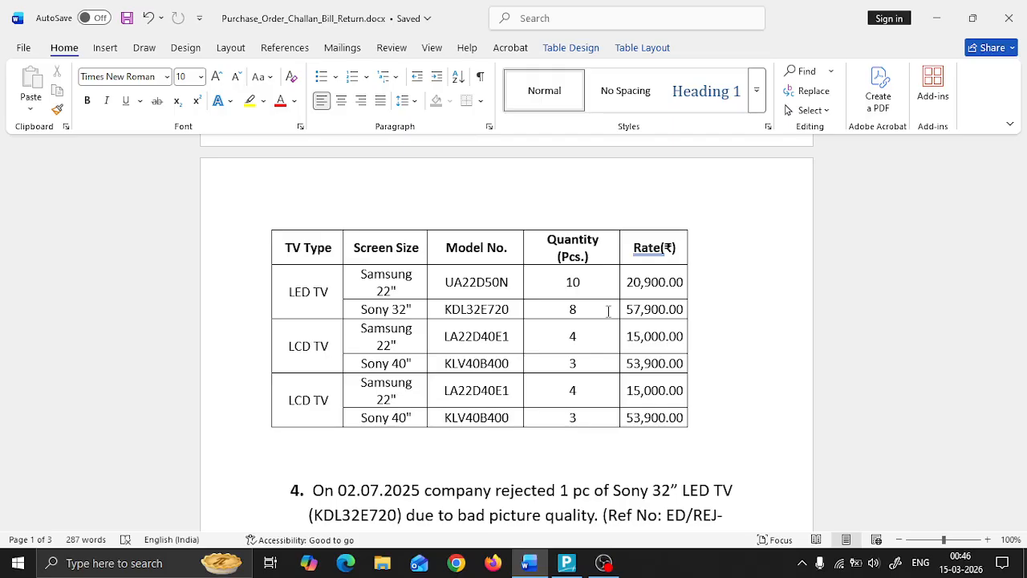
key("alt+Tab")
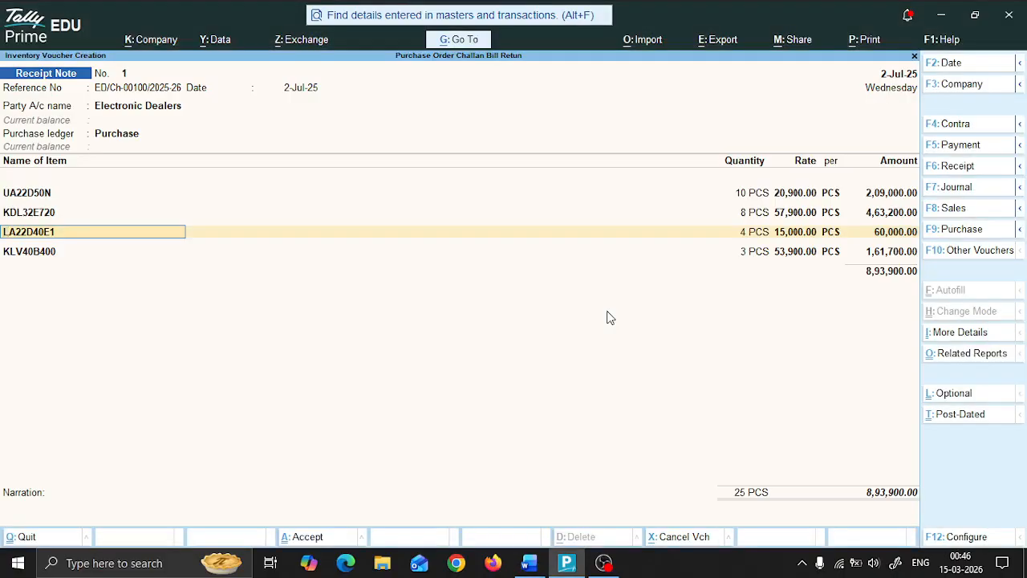
key("Return")
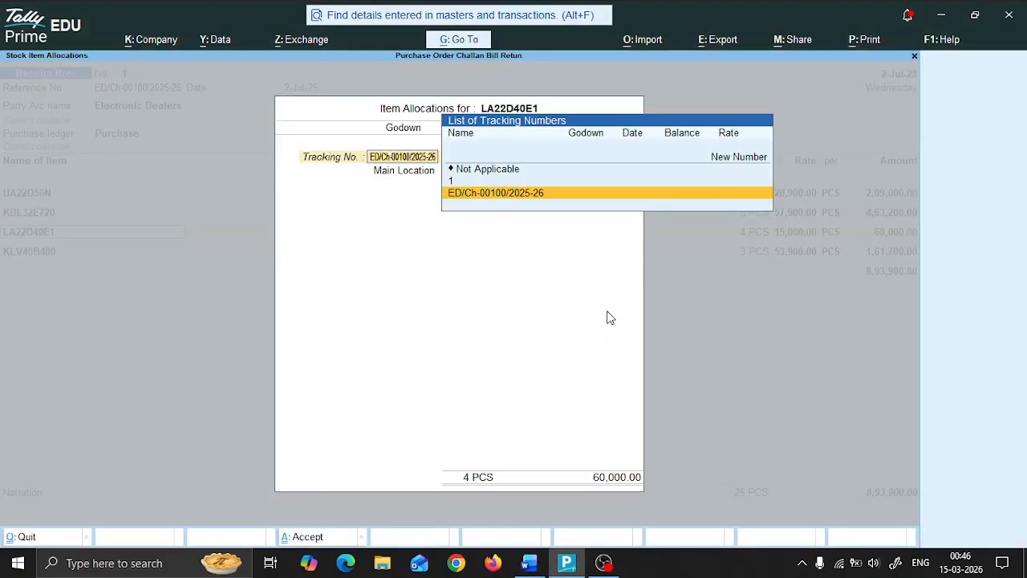
key("Return")
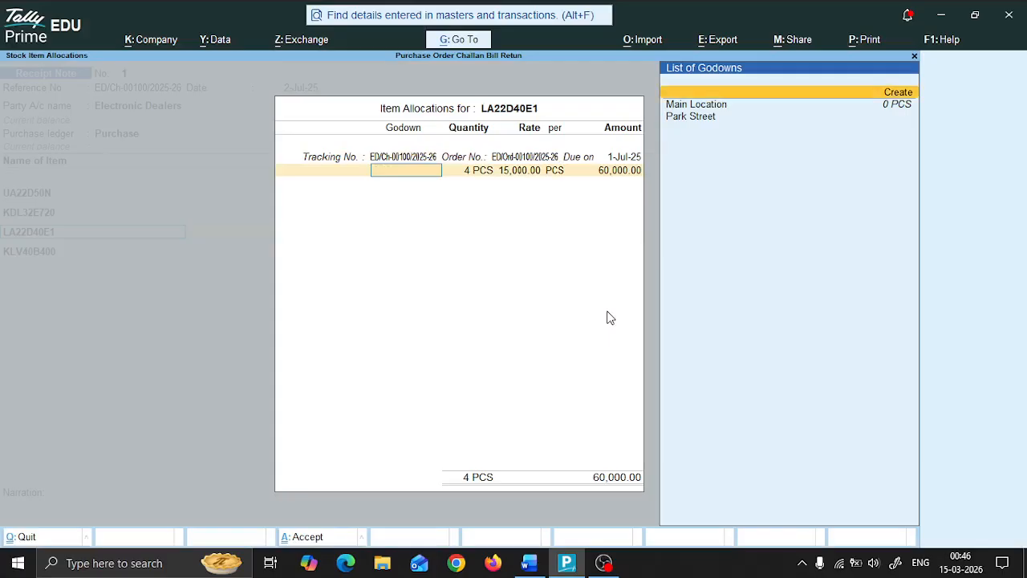
key("Down")
key("Return")
type("8")
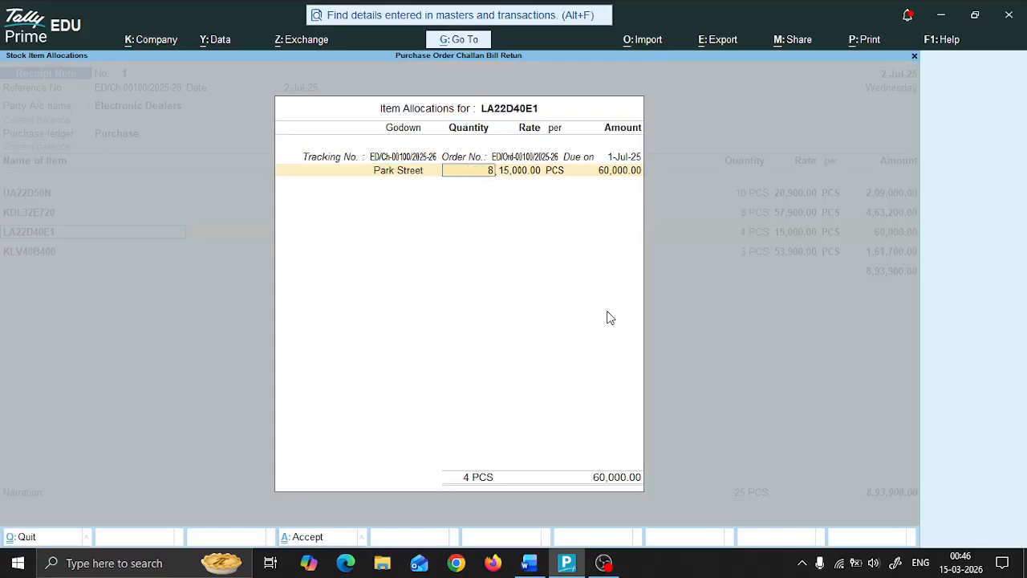
key("Return")
key("Return")
key("Return")
key("Return")
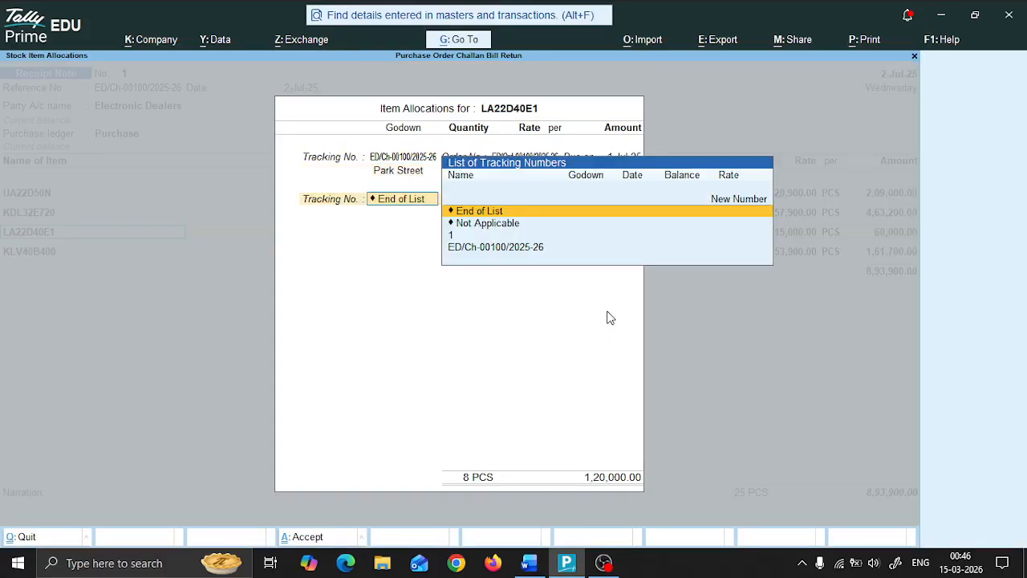
key("Return")
key("Return")
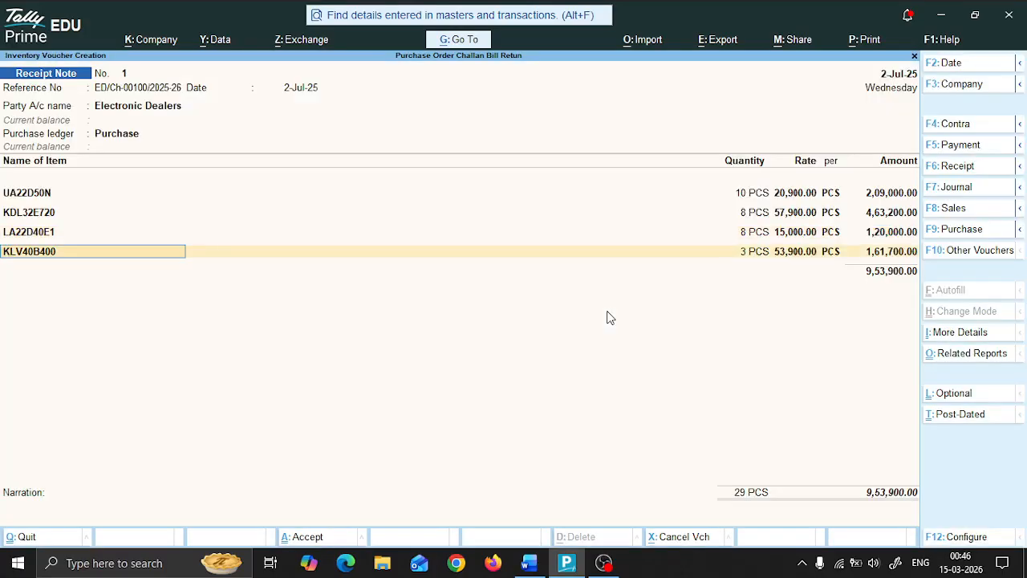
Step: Check KLV40B400 in the Word document's table and accept its tracking number ED/Ch-00100/2025-26 and linked purchase order
key("alt+Tab")
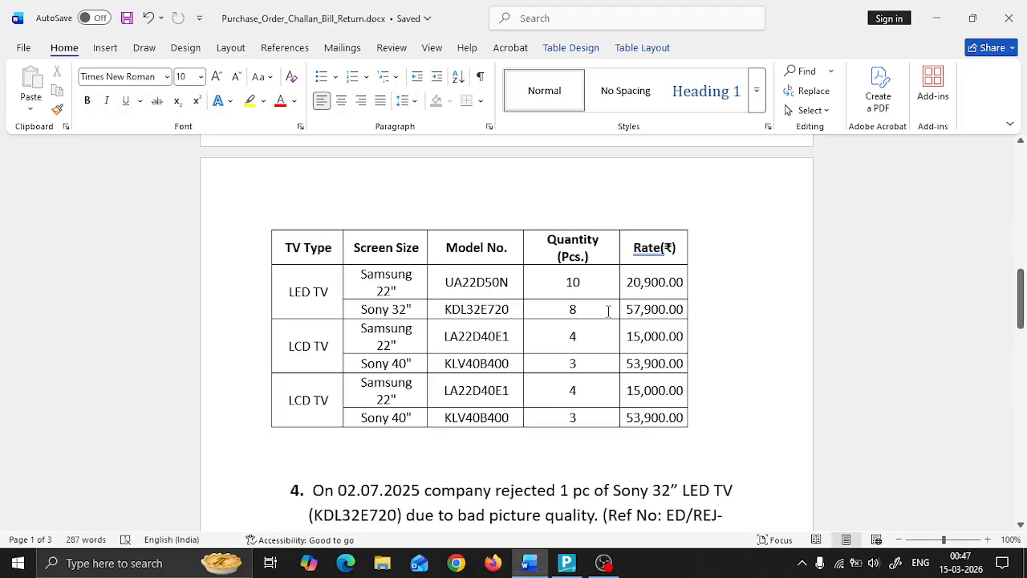
key("alt+Tab")
key("alt+Tab")
key("alt+Tab")
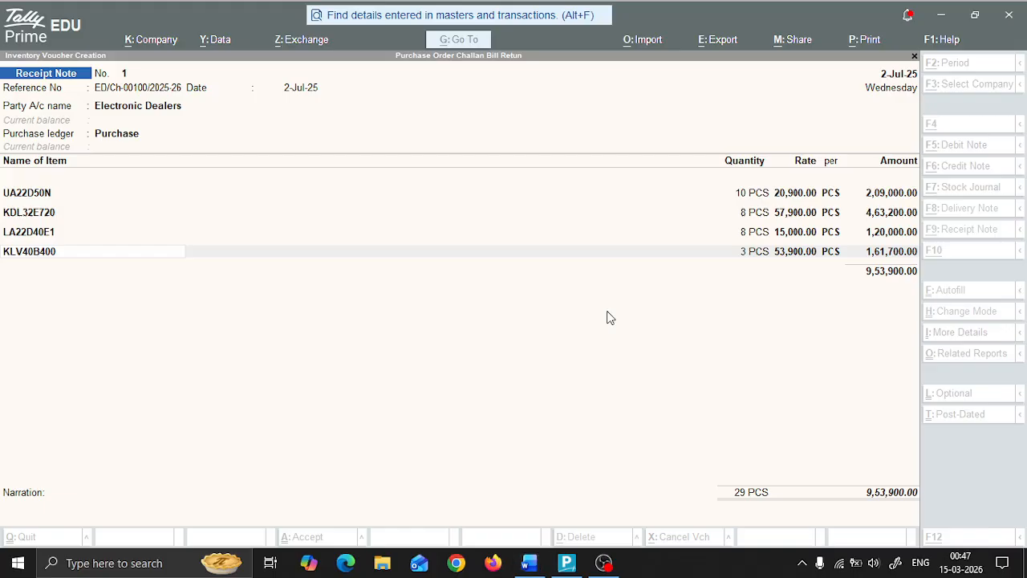
key("Return")
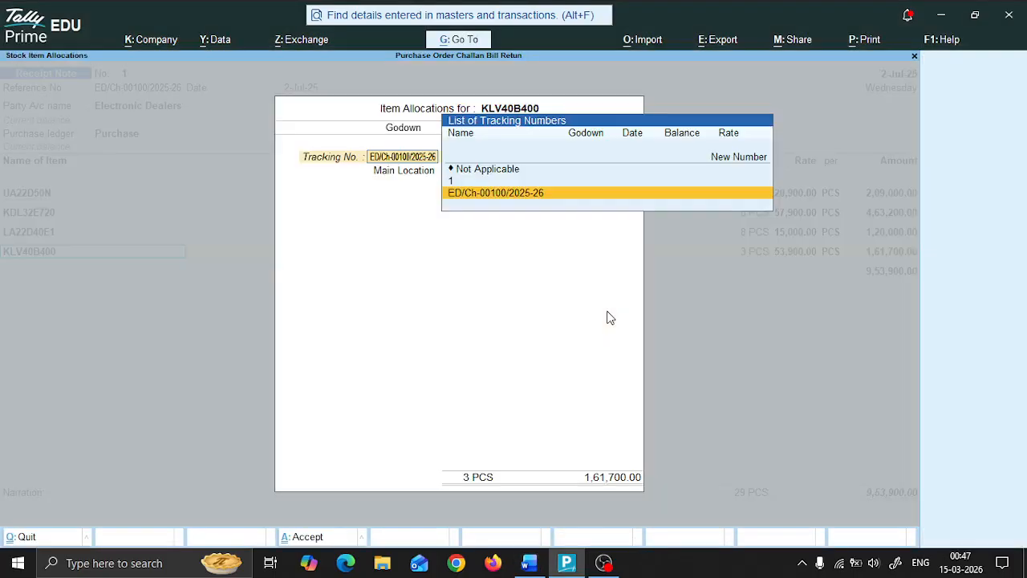
key("Return")
key("Return")
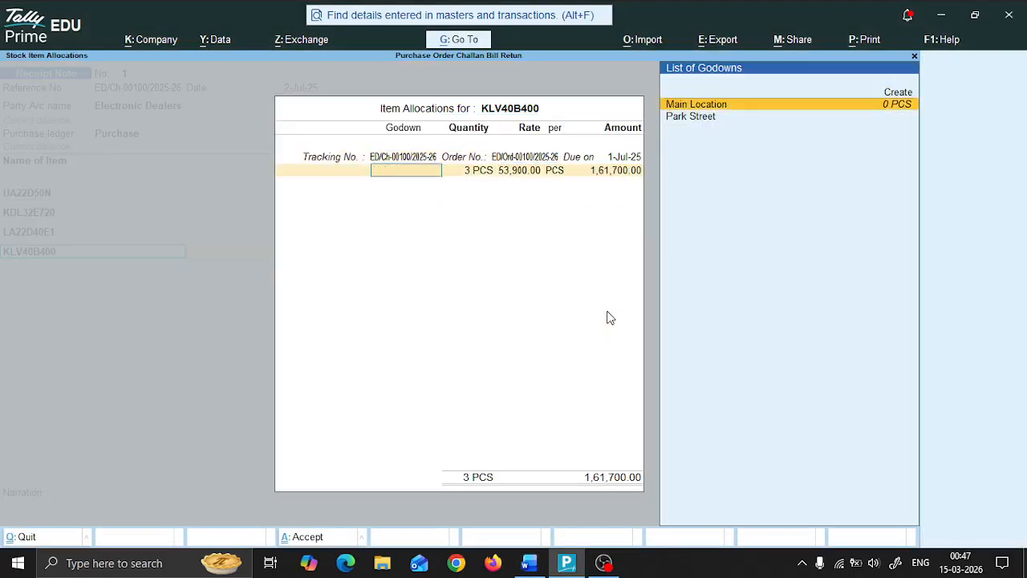
Step: Allocate 6 PCS of KLV40B400 to the Park Street godown and recheck the delivered goods table in the Word document
key("Down")
key("Return")
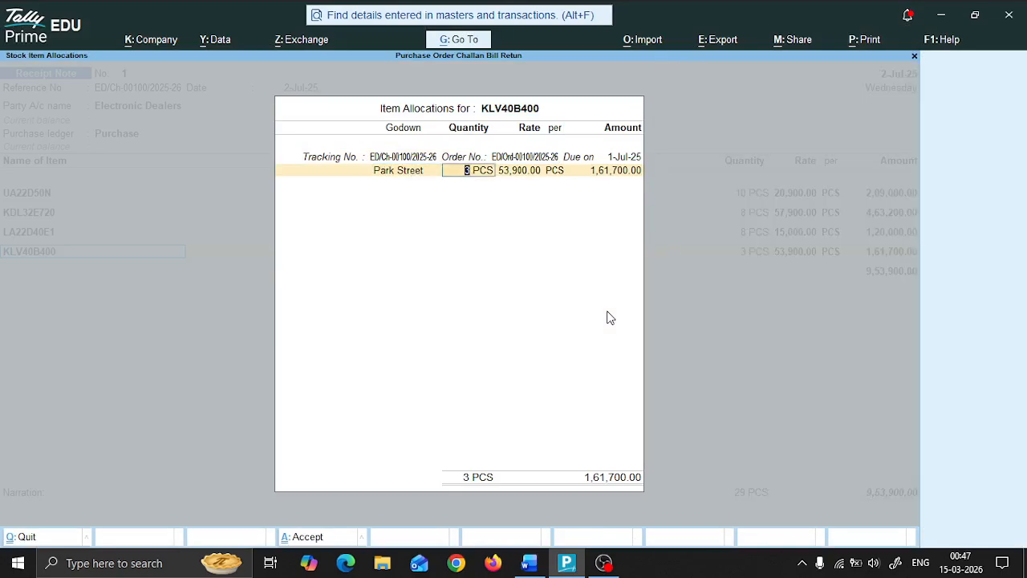
type("6")
key("Return")
key("Return")
key("Return")
key("Return")
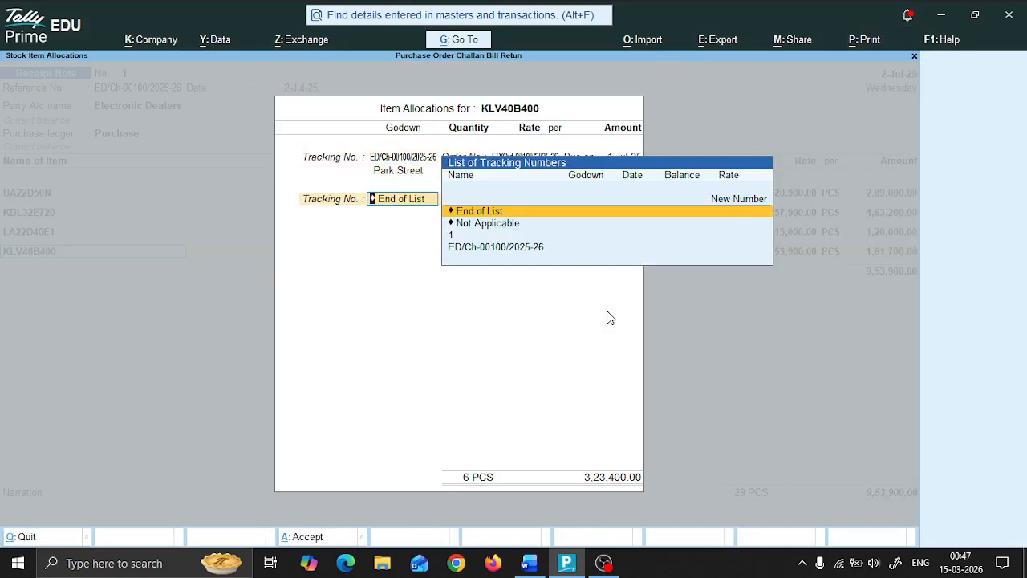
key("Return")
key("Return")
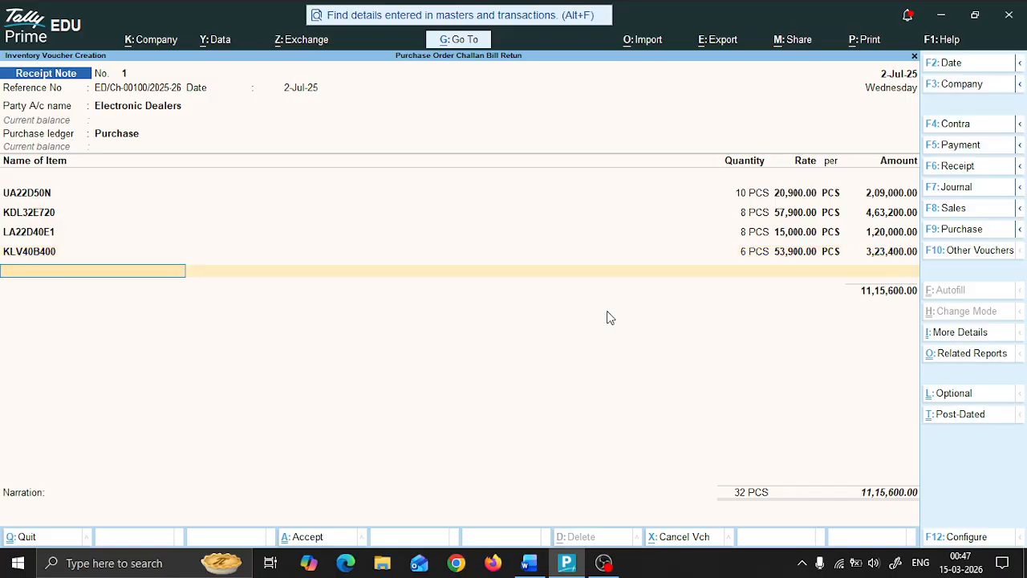
key("alt+Tab")
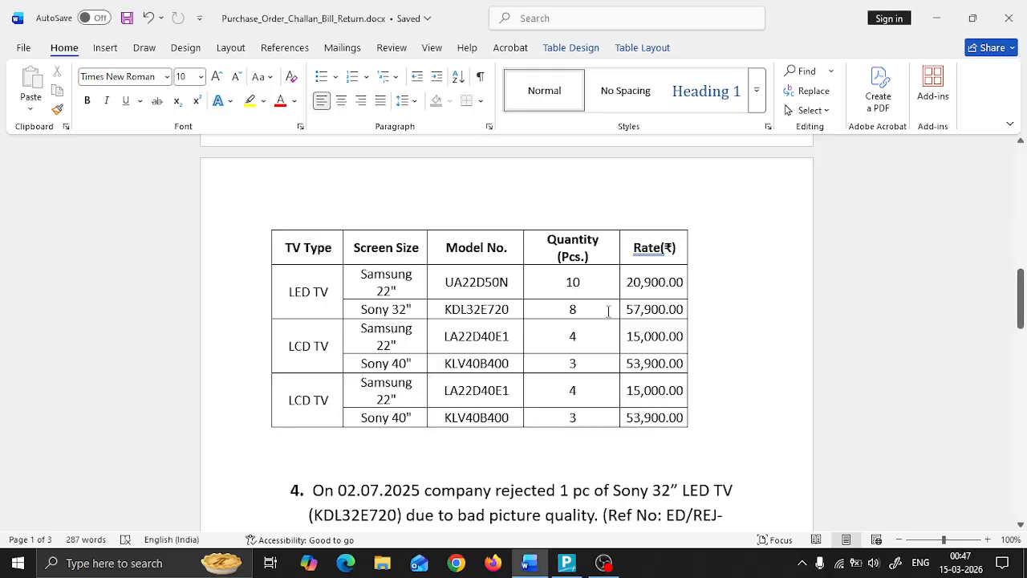
Step: Compare the receipt note's items with the delivered goods table in the Word document and finish the item and ledger entries
key("alt+Tab")
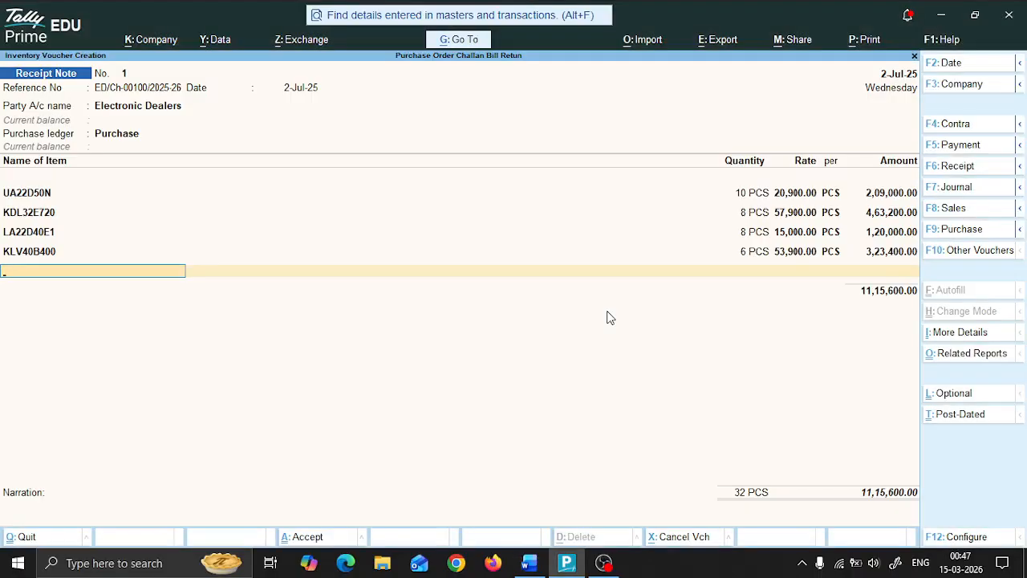
key("alt+Tab")
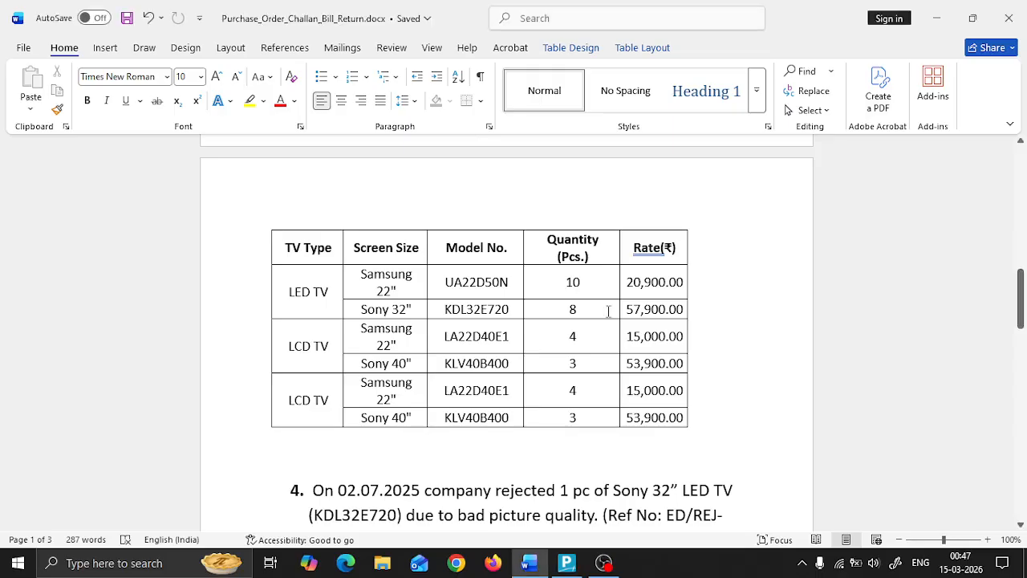
key("alt+Tab")
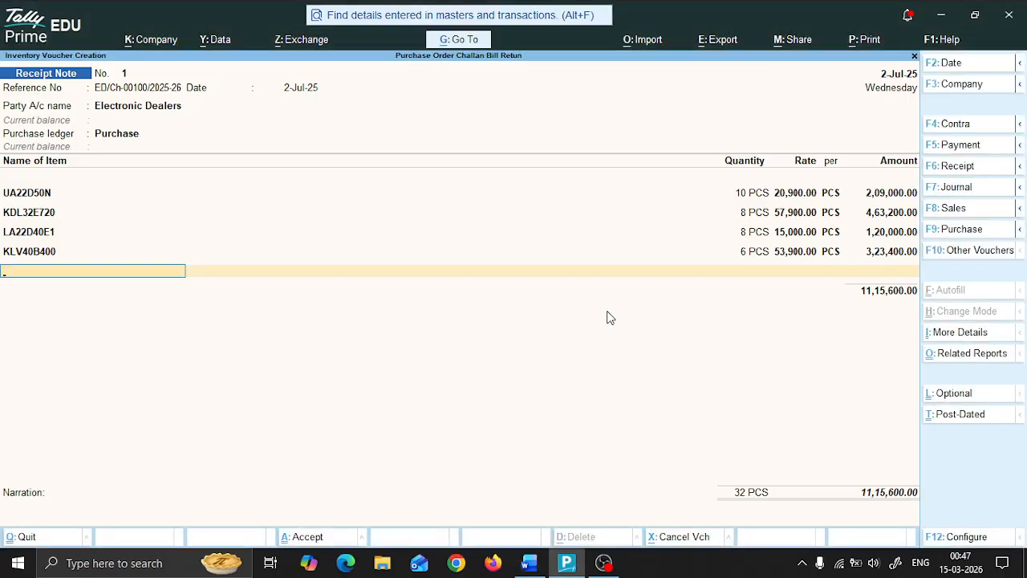
key("alt+Tab")
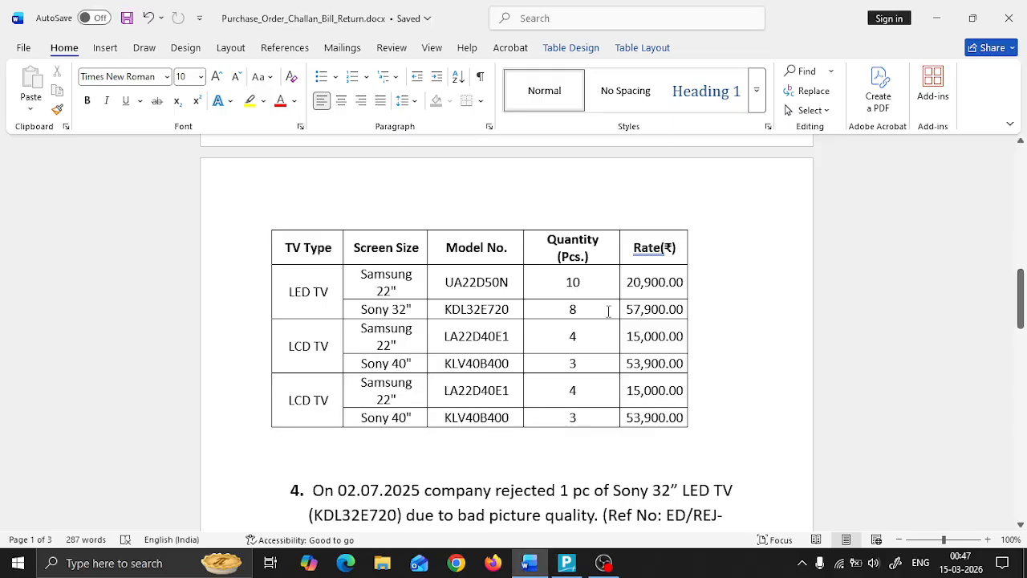
key("alt+Tab")
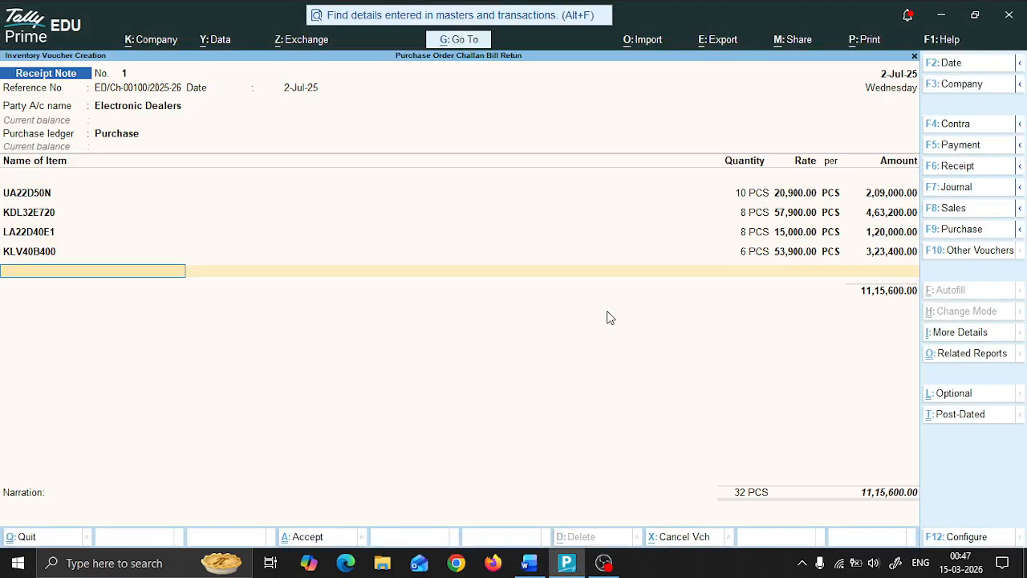
key("Return")
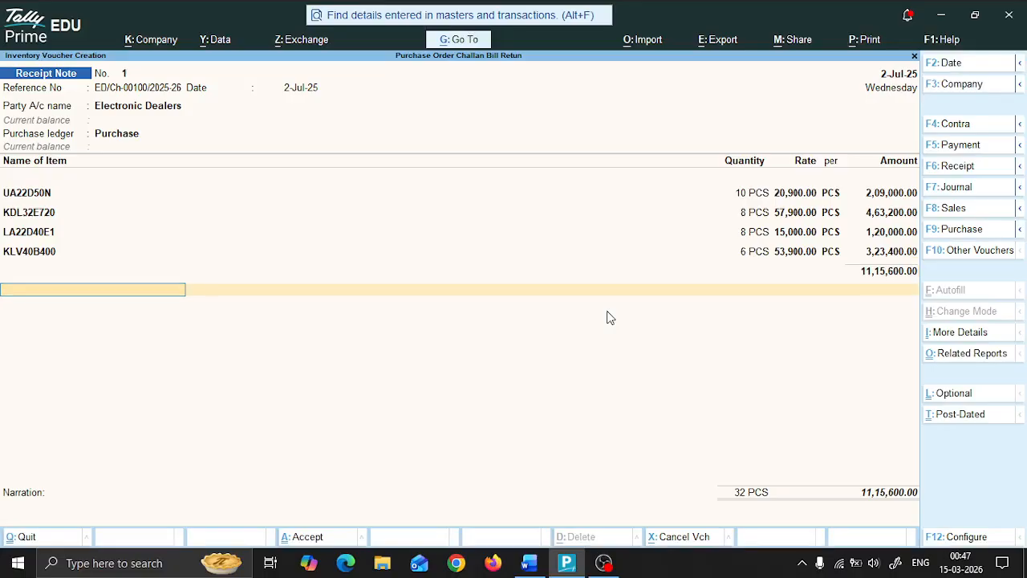
key("Return")
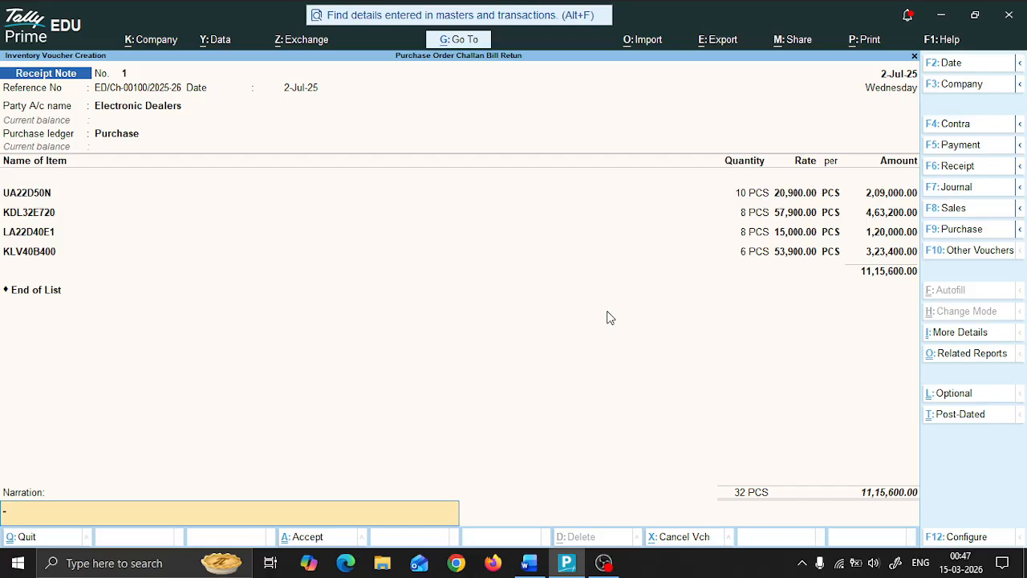
Step: Enter the narration "Being Receipt Note Generated for products received from Electronic Dealers" and save the receipt note
type("Being Re")
type("cipt No")
key("BackSpace")
key("BackSpace")
key("BackSpace")
key("BackSpace")
key("BackSpace")
type("eipt Note Generated for")
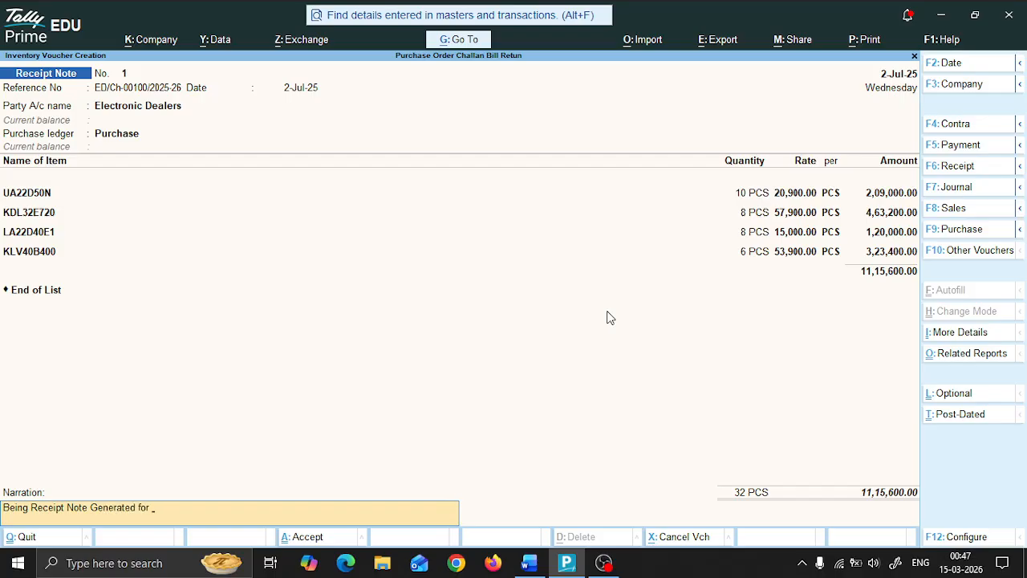
type(" products rece")
key("BackSpace")
type("ceived from Ele")
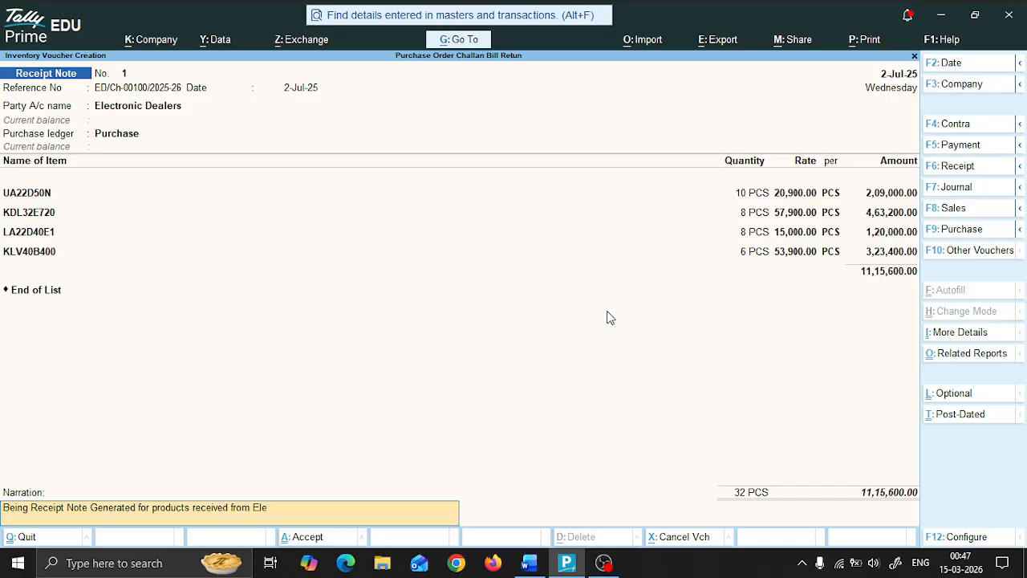
type("ctronic Dealers")
key("Return")
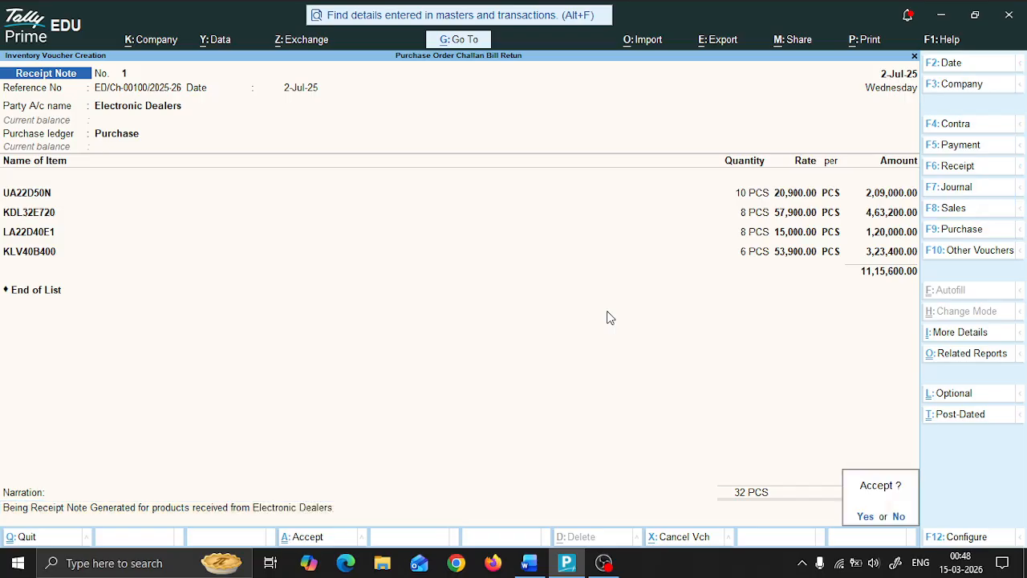
key("y")
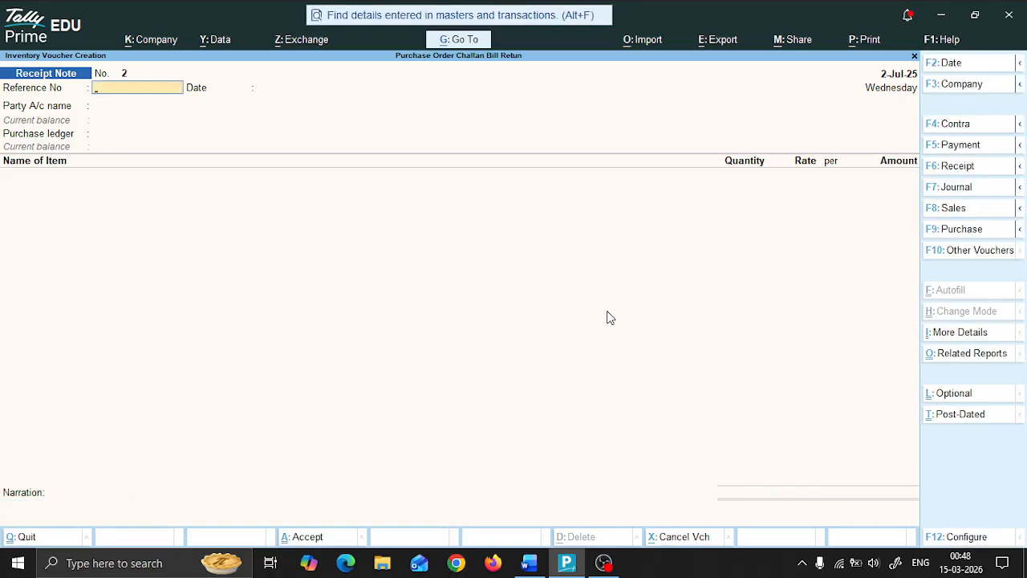
Step: Read point 4 about the rejected TV in the Word document and show the inactive voucher types in TallyPrime's voucher type list
key("alt+Tab")
scroll(609, 311, "down", 5)
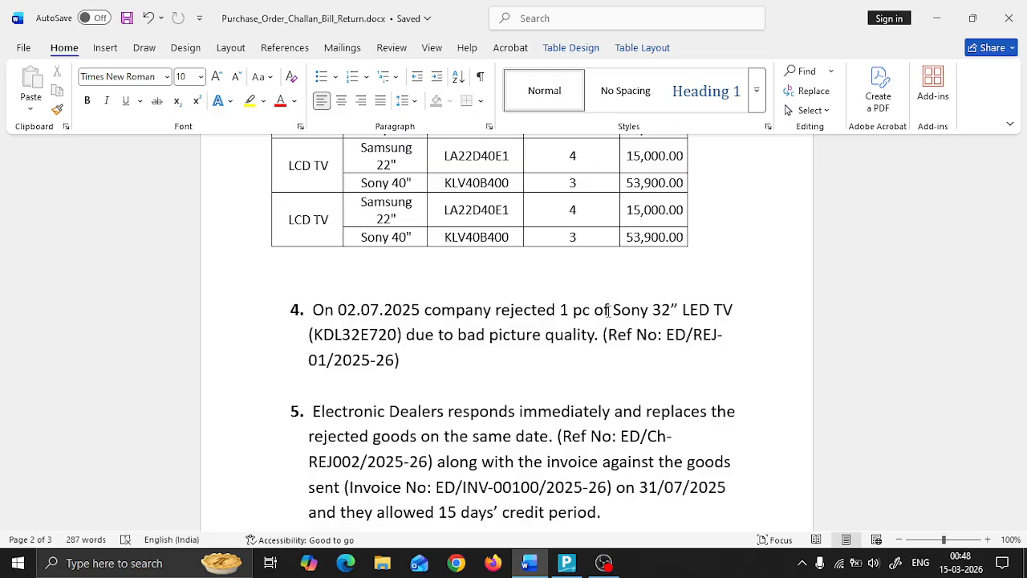
key("alt+Tab")
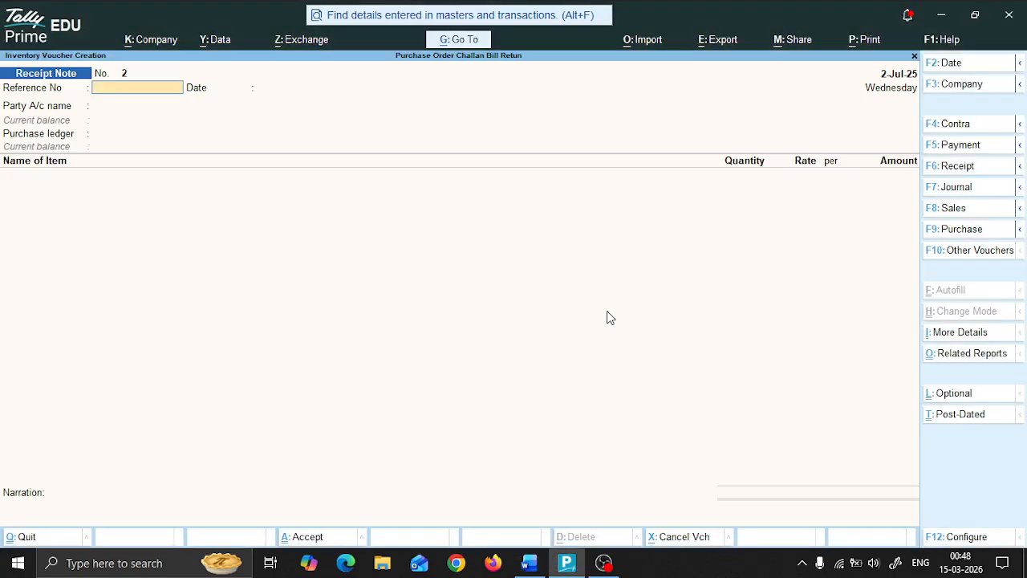
key("alt+Tab")
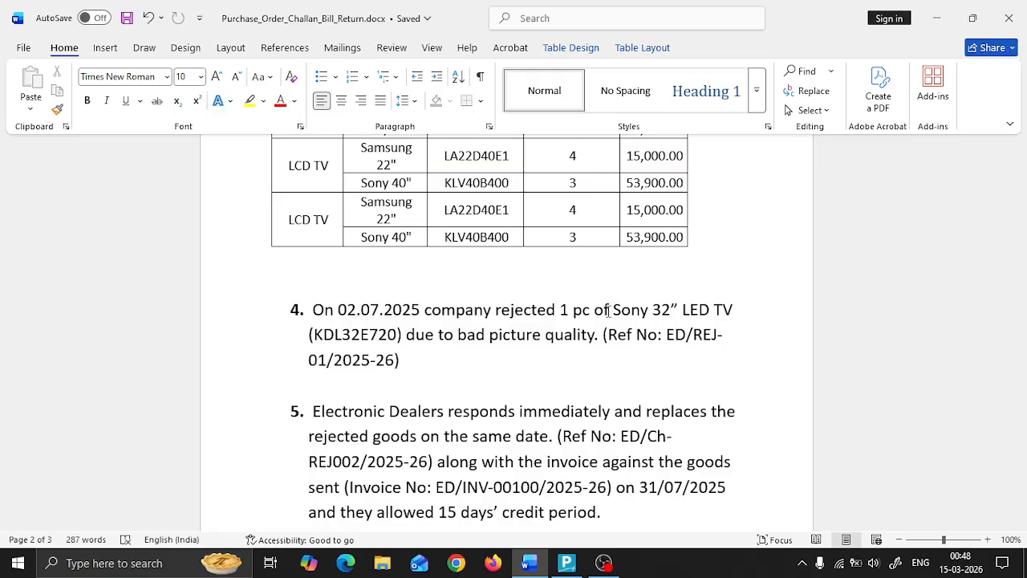
key("alt+Tab")
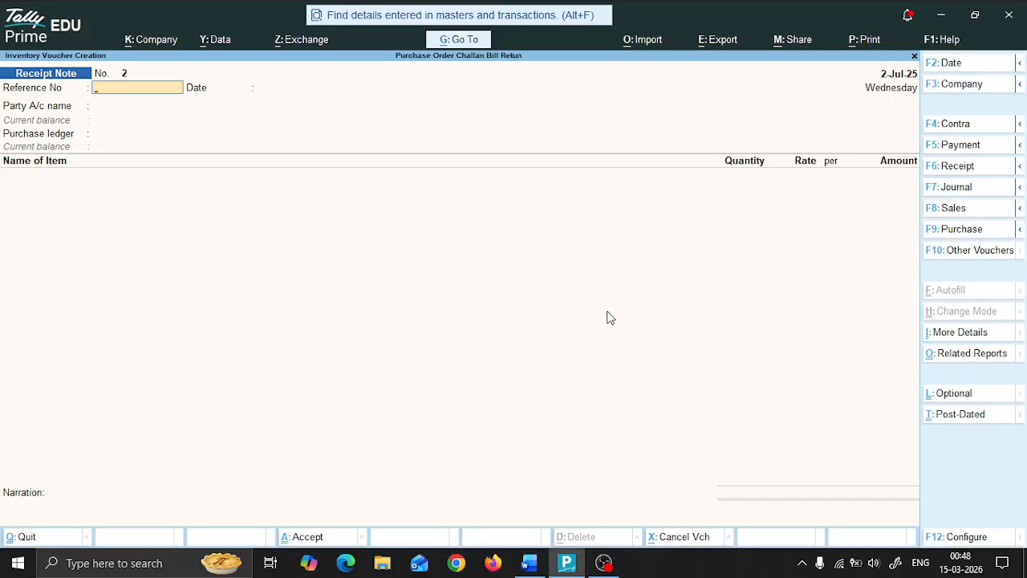
key("F10")
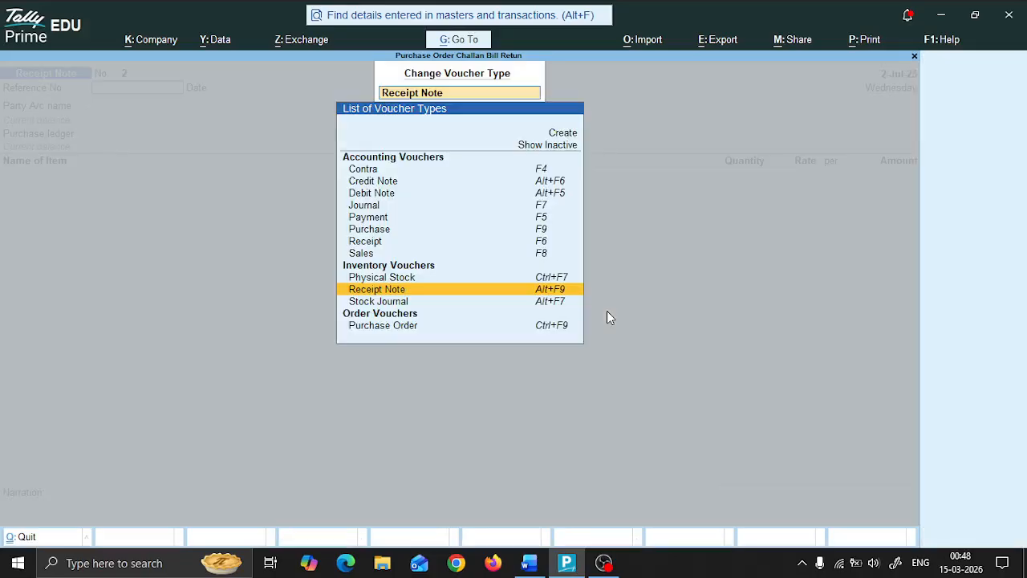
key("Up")
key("Up")
key("Up")
key("Up")
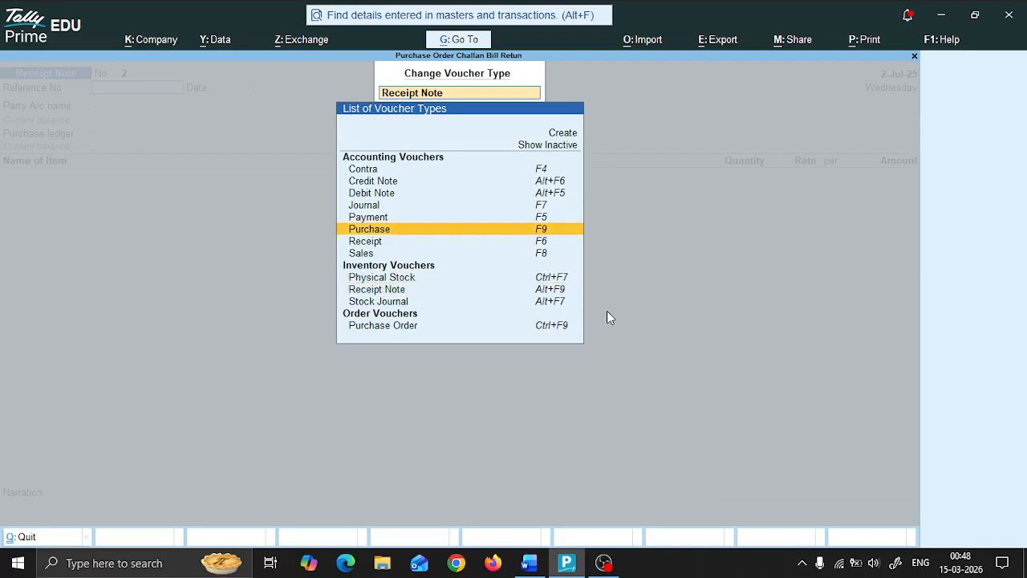
key("Up")
key("Up")
key("Up")
key("Up")
key("Up")
key("Up")
key("Return")
Step: Change the voucher type to Rejections Out and activate it
key("Down")
key("Down")
key("Down")
key("Down")
key("Down")
key("Down")
key("Down")
key("Down")
key("Down")
key("Down")
key("Down")
key("Down")
key("Down")
key("Down")
key("Down")
key("Down")
key("Down")
key("Down")
key("Down")
key("Down")
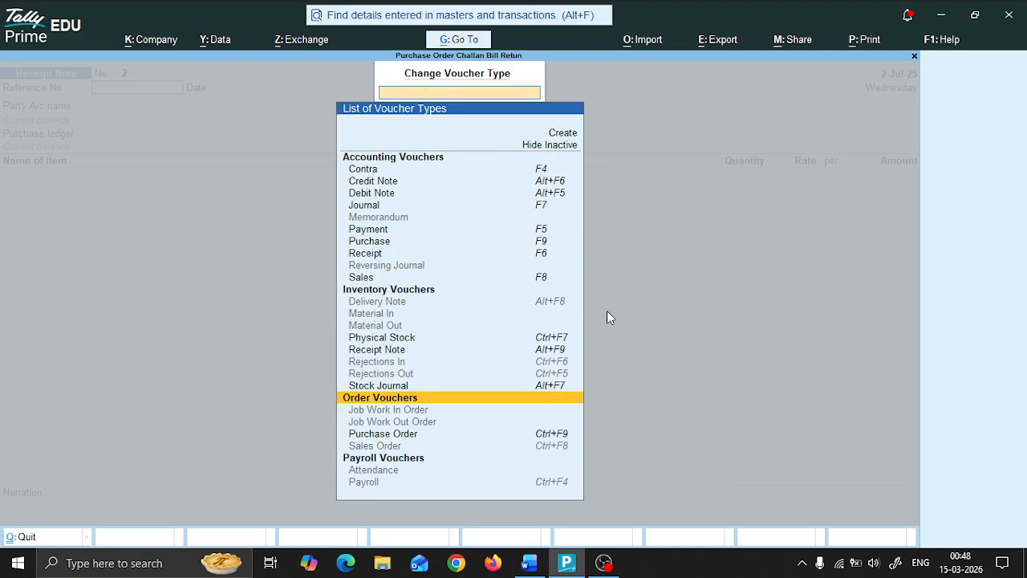
key("Up")
key("Up")
key("Return")
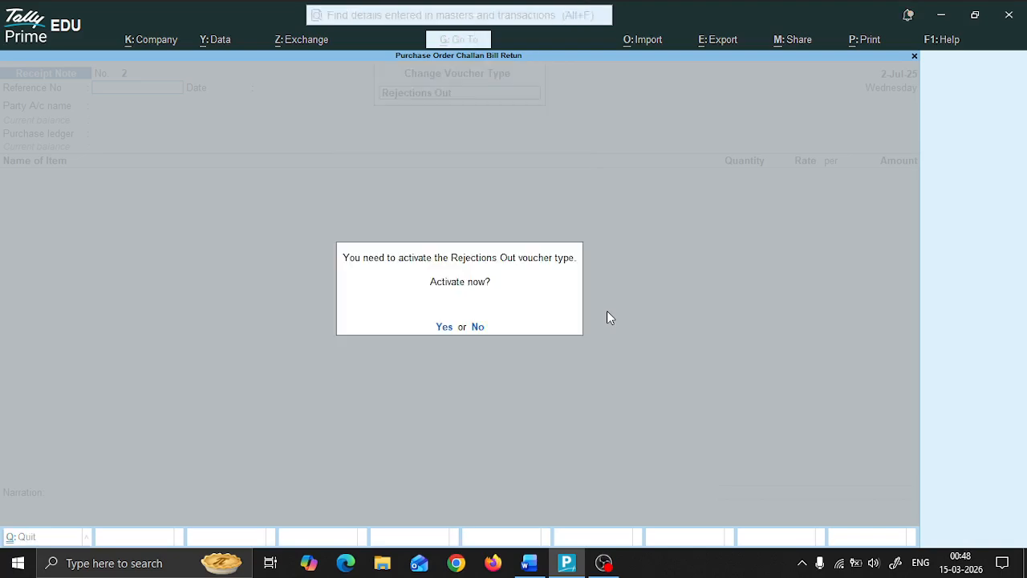
key("y")
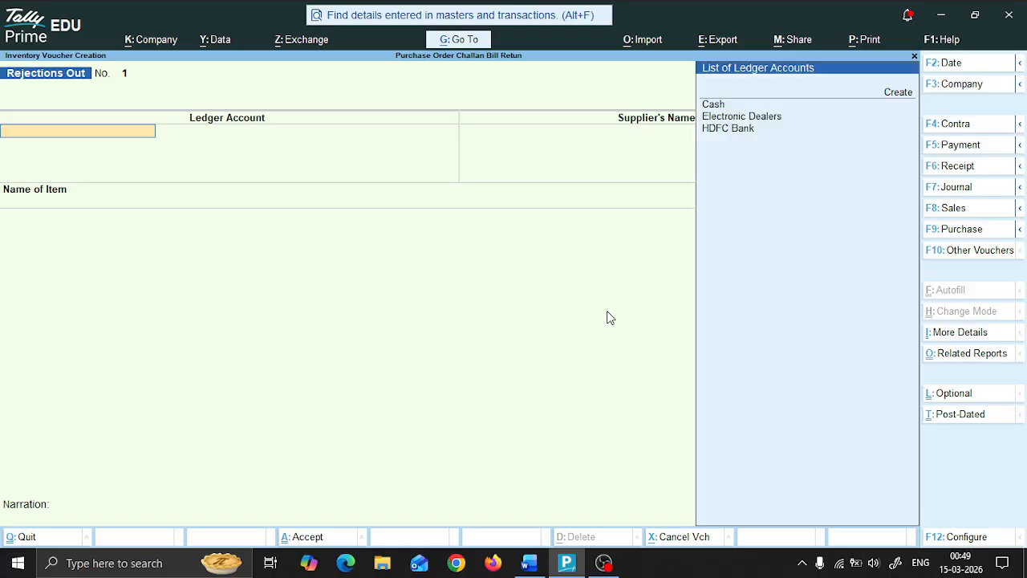
Step: Set Electronic Dealers as the ledger account of the Rejections Out voucher and keep the supplier's name with a blank address
key("Down")
key("Down")
key("Return")
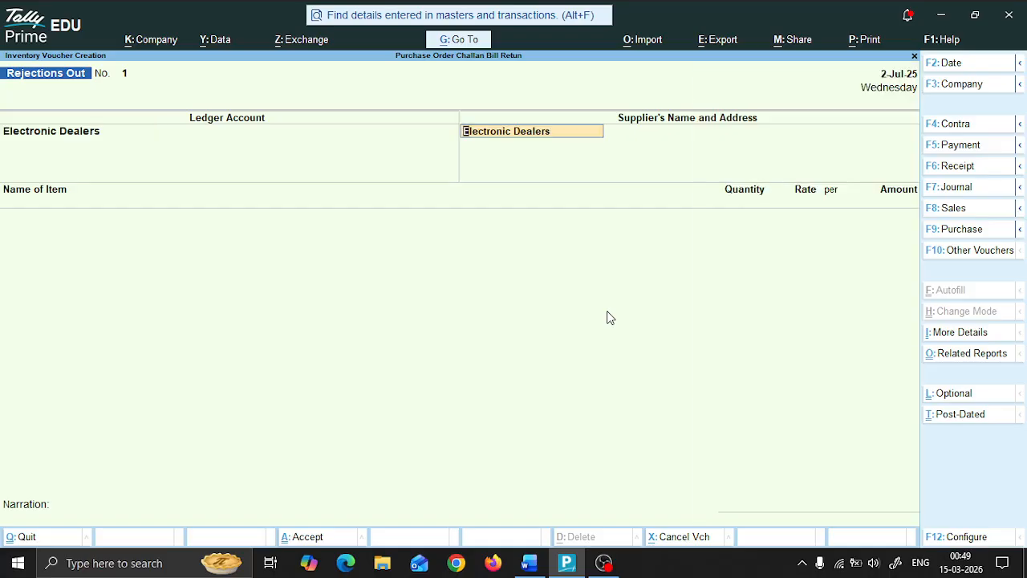
key("Return")
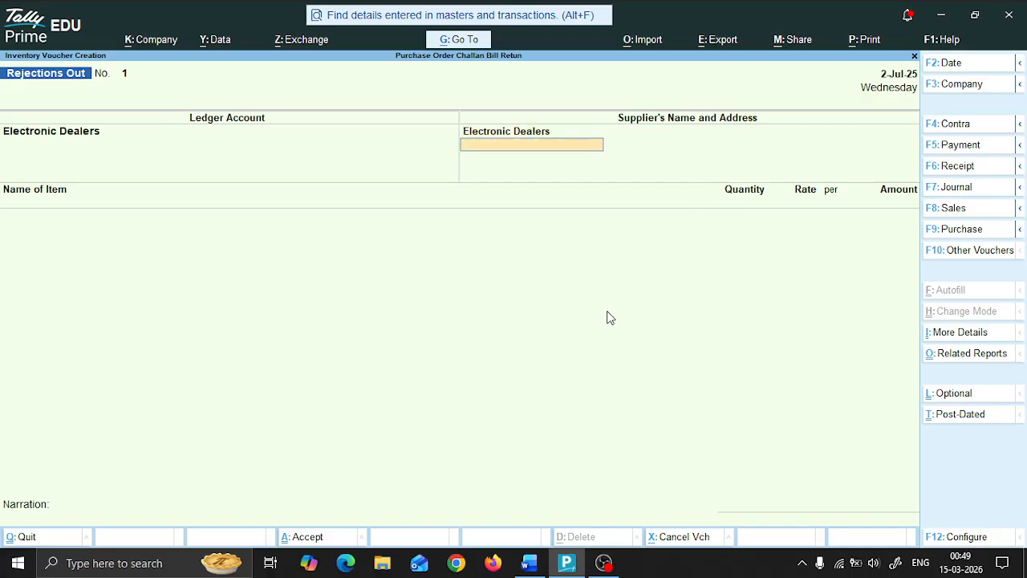
key("Return")
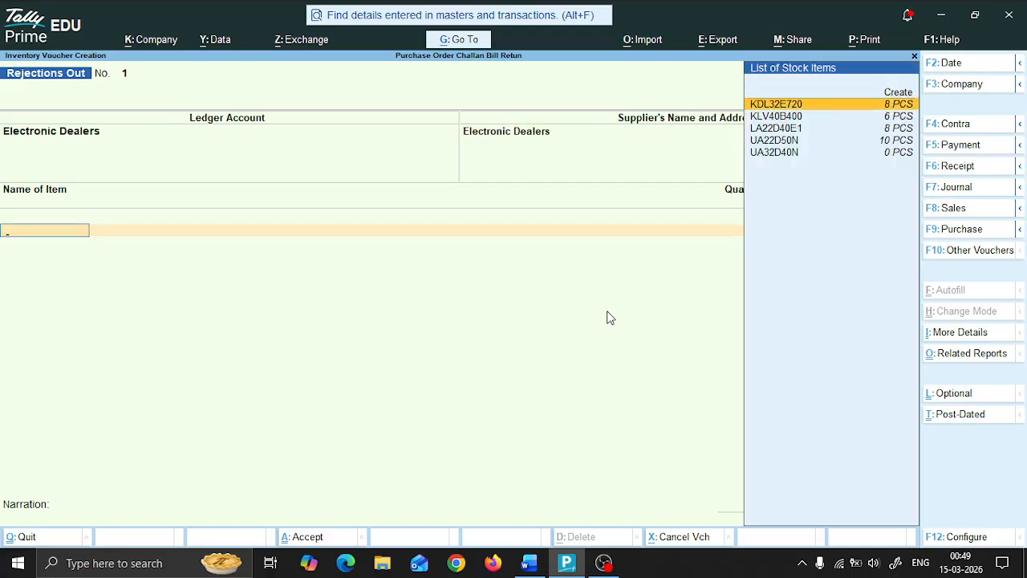
Step: Check the rejected model in the Word document and add KDL32E720 against tracking number ED/Ch-00100/2025-26
key("alt+Tab")
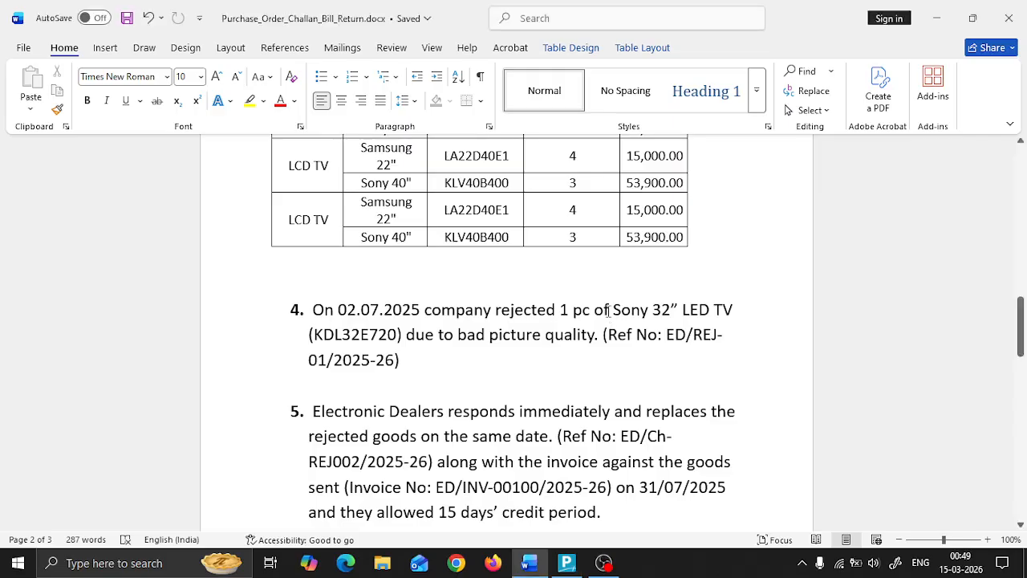
key("alt+Tab")
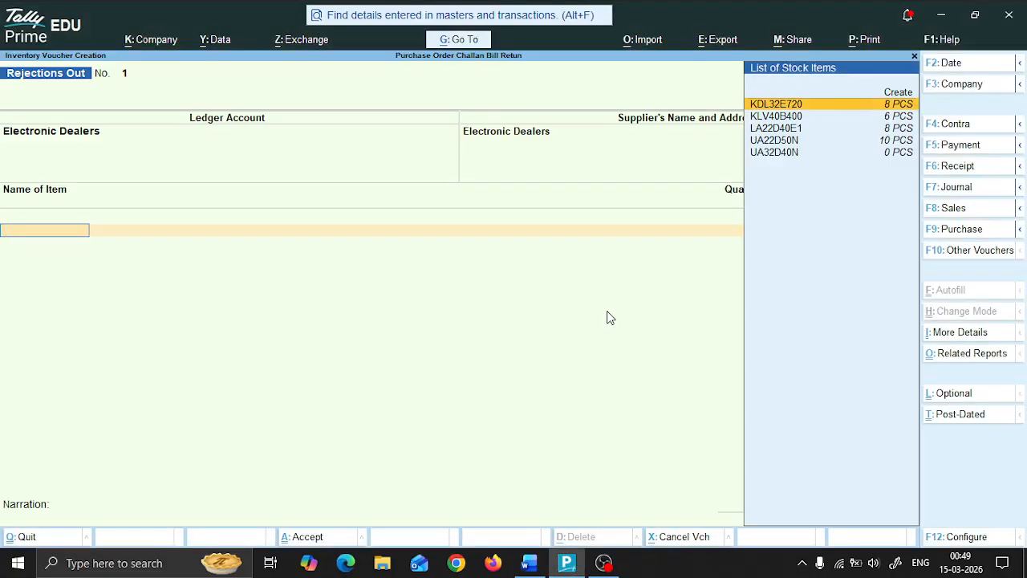
key("Return")
key("Down")
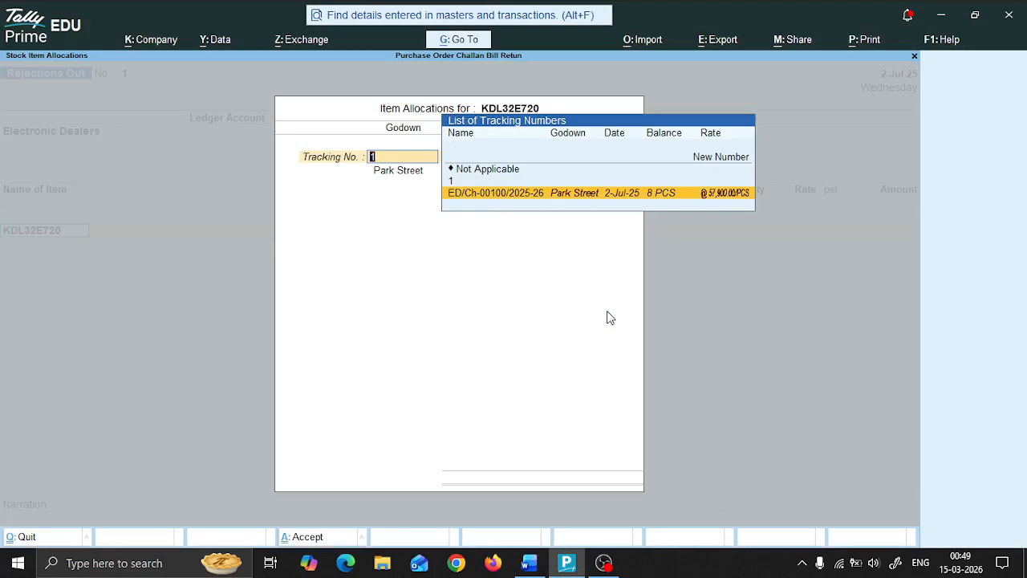
key("Return")
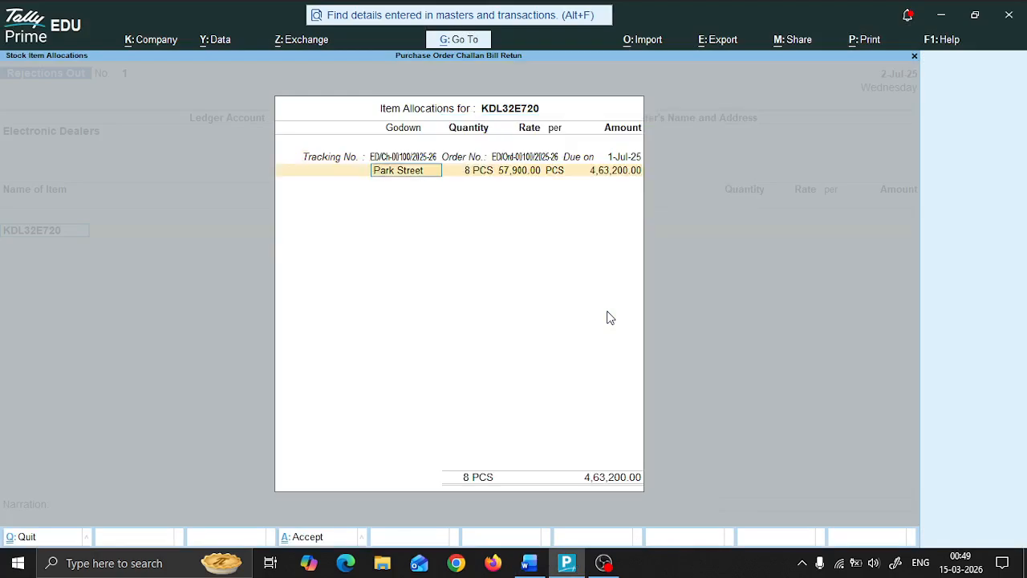
Step: Allocate a rejected quantity of 1 PCS of KDL32E720 from the Park Street godown and keep its rate
key("Return")
type("1")
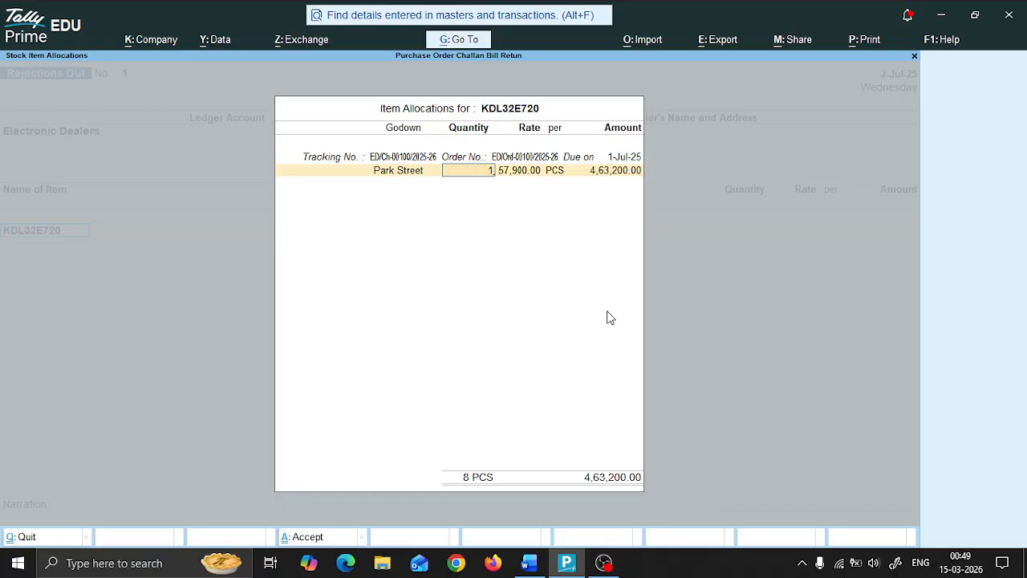
key("Return")
key("Return")
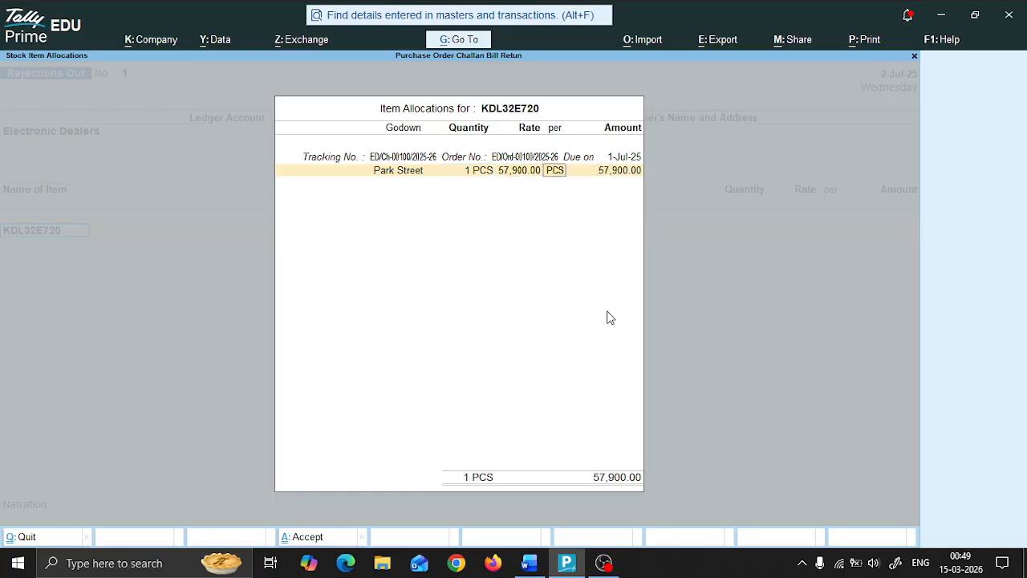
key("Return")
key("Return")
key("Return")
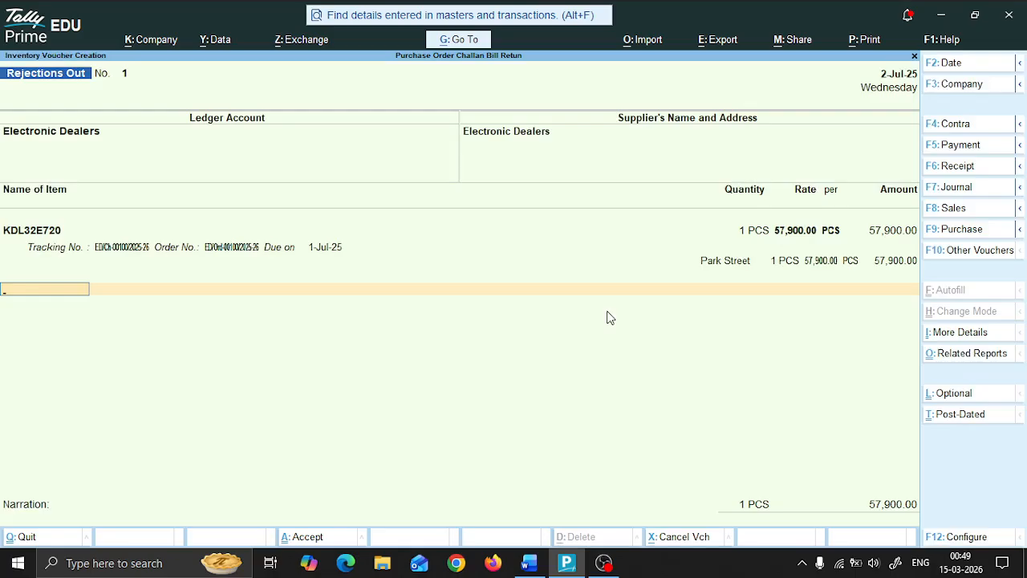
Step: Enter the narration "Being 1 pc of KDL32E720 being rejected due to bad picture quality." and save the Rejections Out voucher
key("Return")
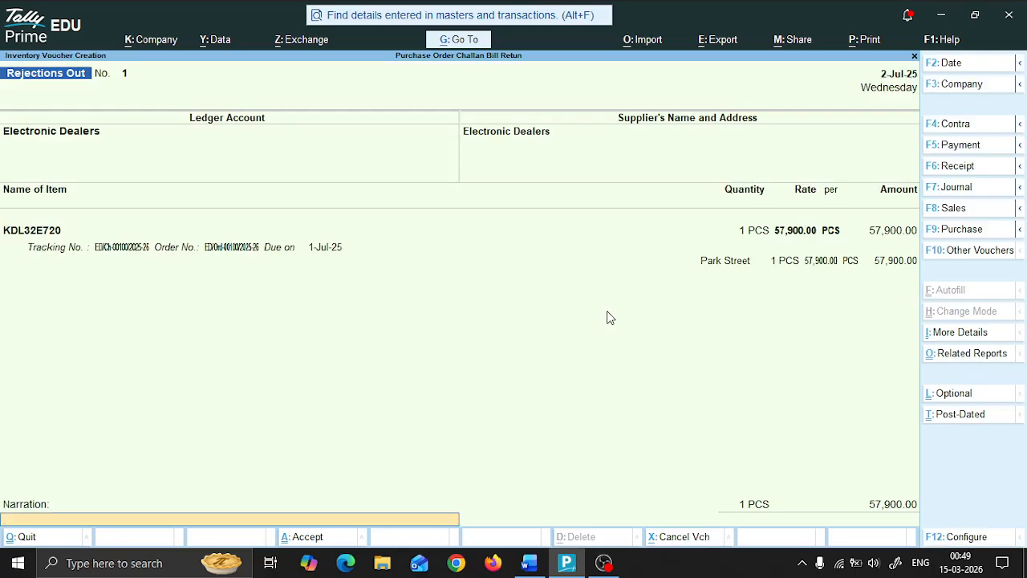
type("Being 1 pc of KDL32E720 being rej")
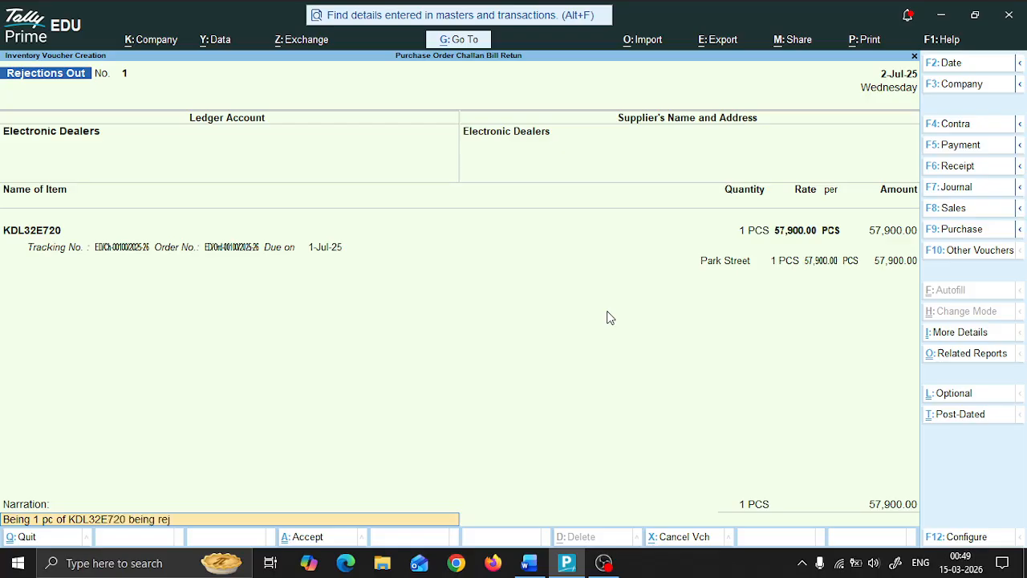
type("ected due to")
key("alt+Tab")
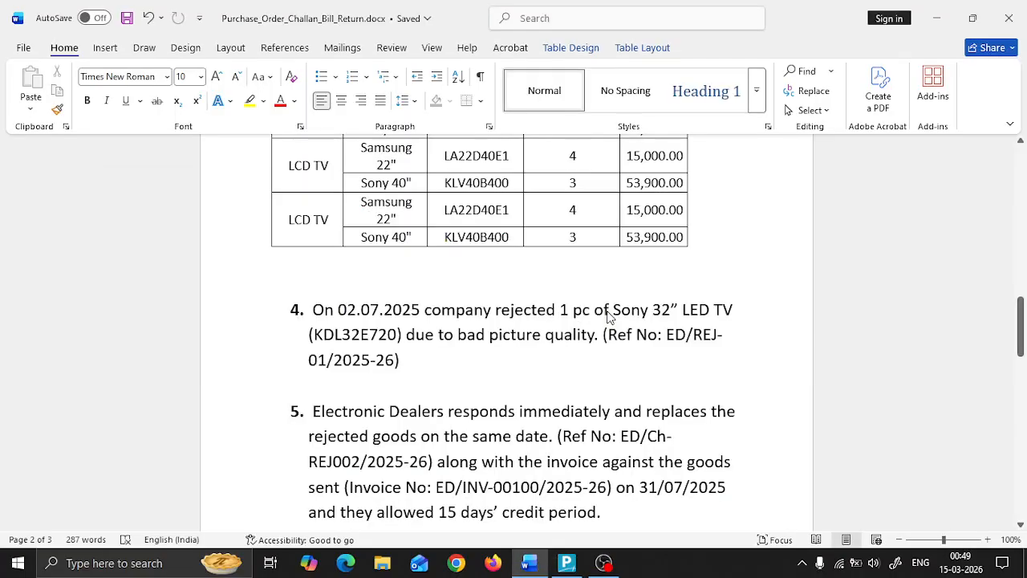
key("alt+Tab")
type("bad")
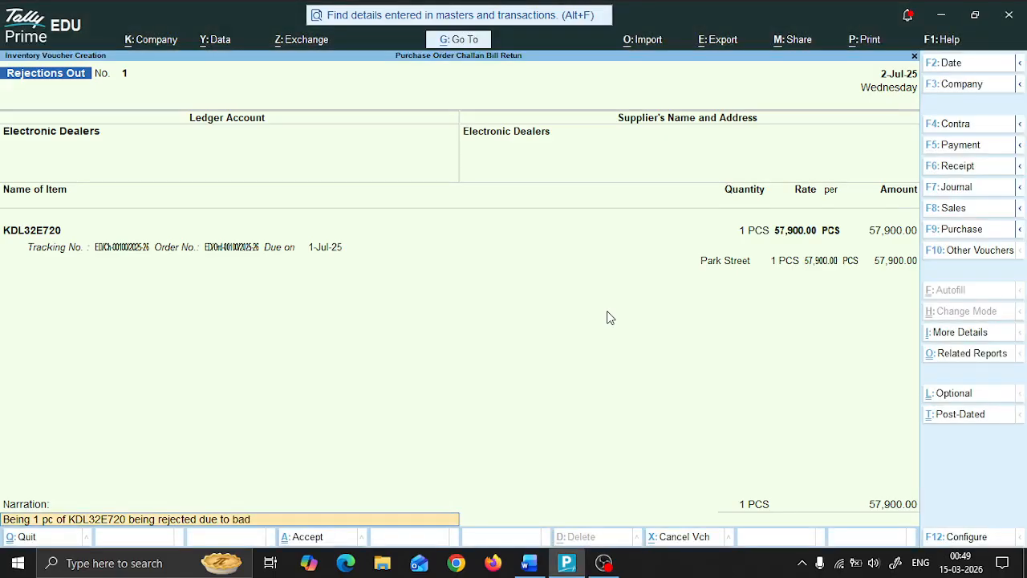
type(" picture quality.")
key("Return")
key("Return")
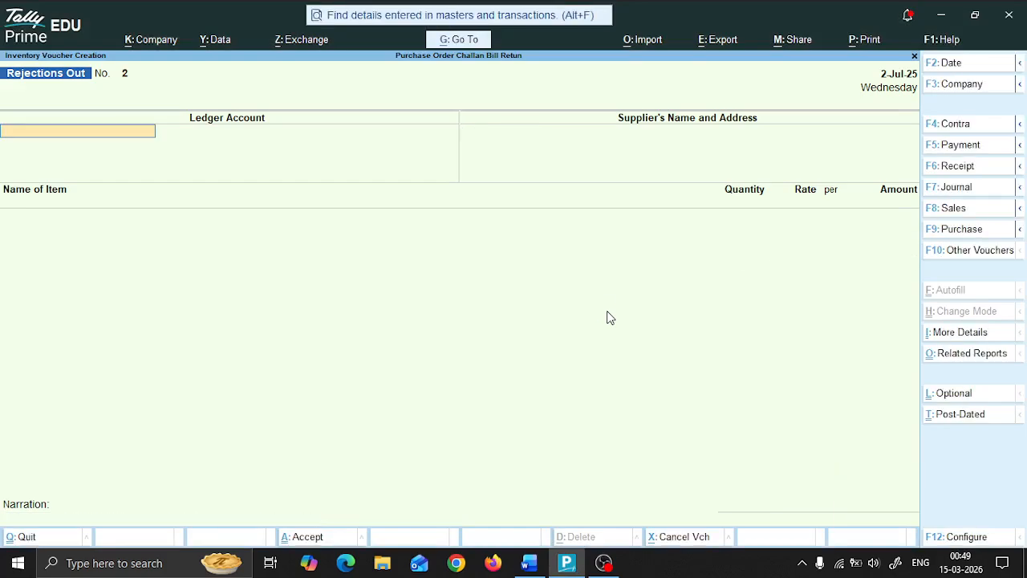
Step: Check the replacement task in the Word document and open a new Receipt Note voucher in TallyPrime
key("alt+Tab")
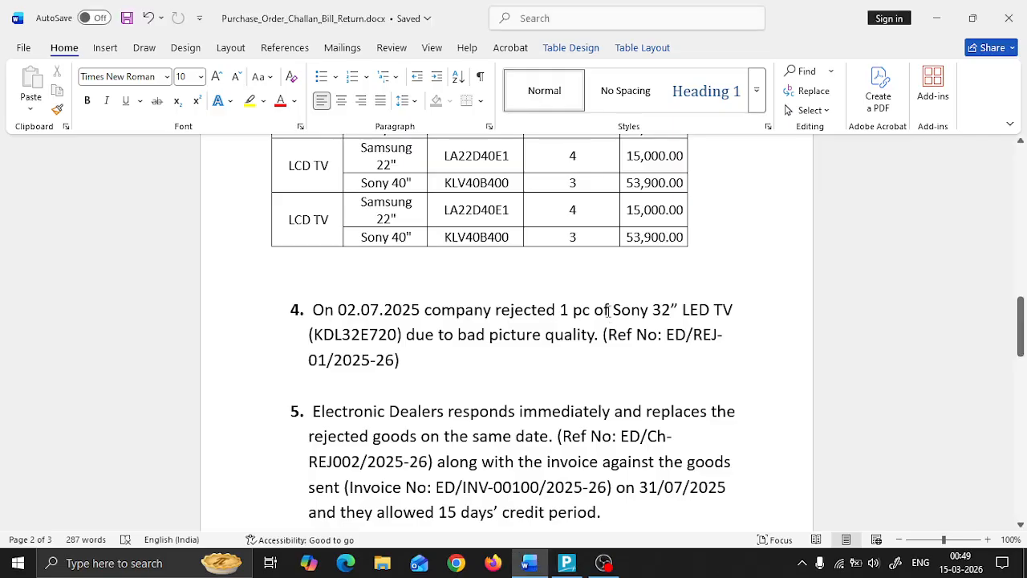
left_click(408, 360)
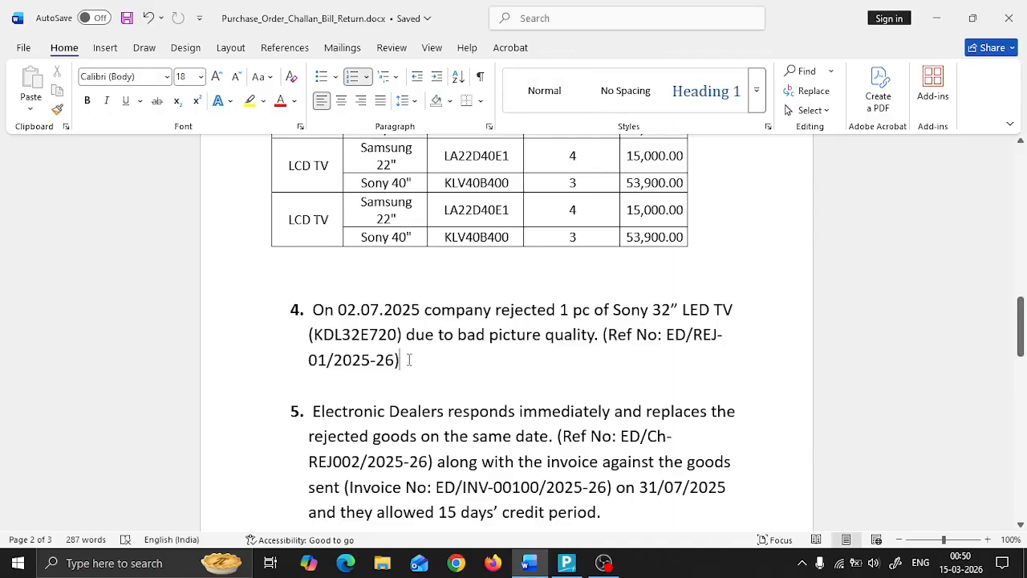
scroll(451, 353, "down", 2)
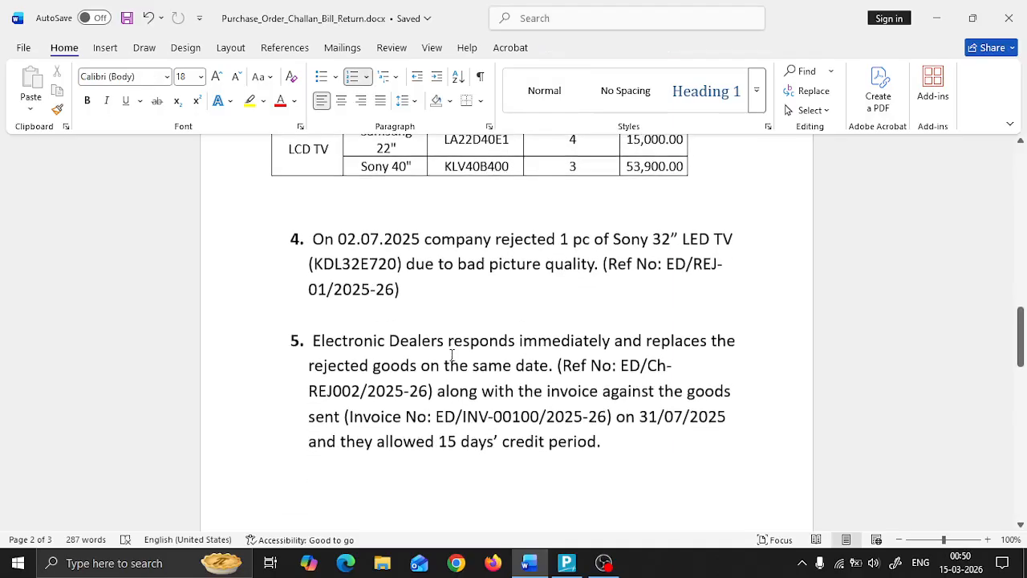
scroll(451, 355, "down", 1)
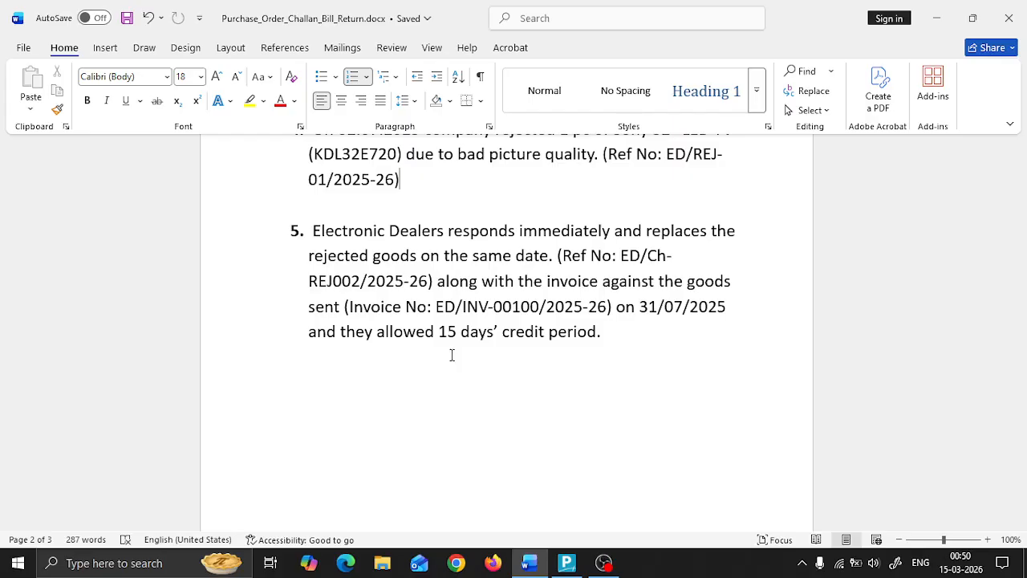
key("alt+Tab")
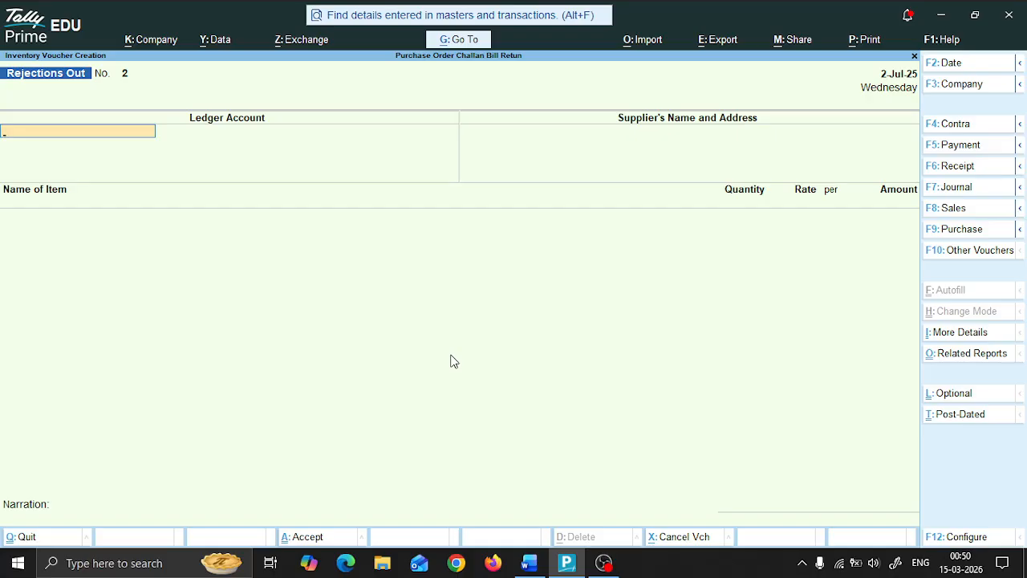
key("ctrl")
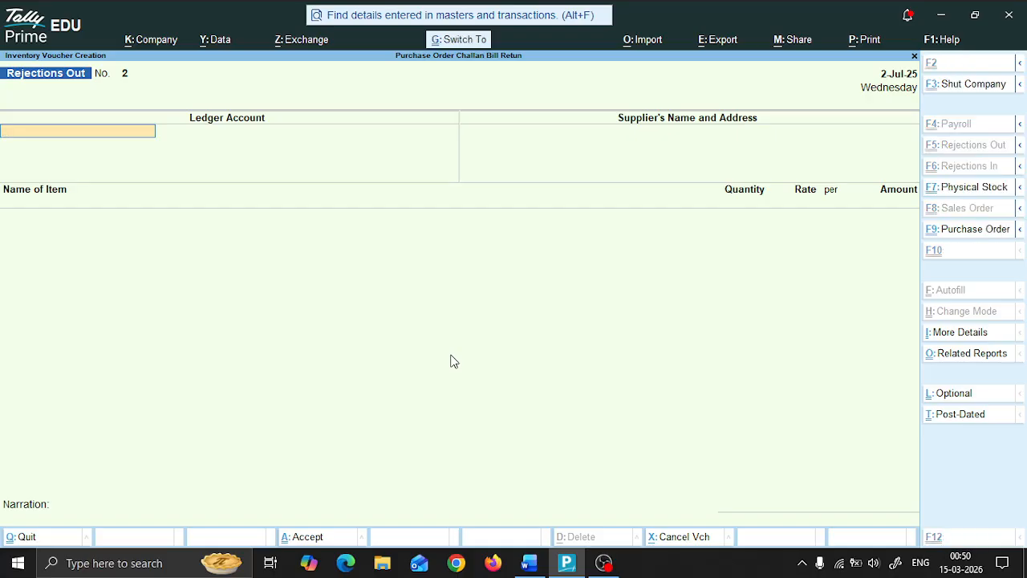
key("alt")
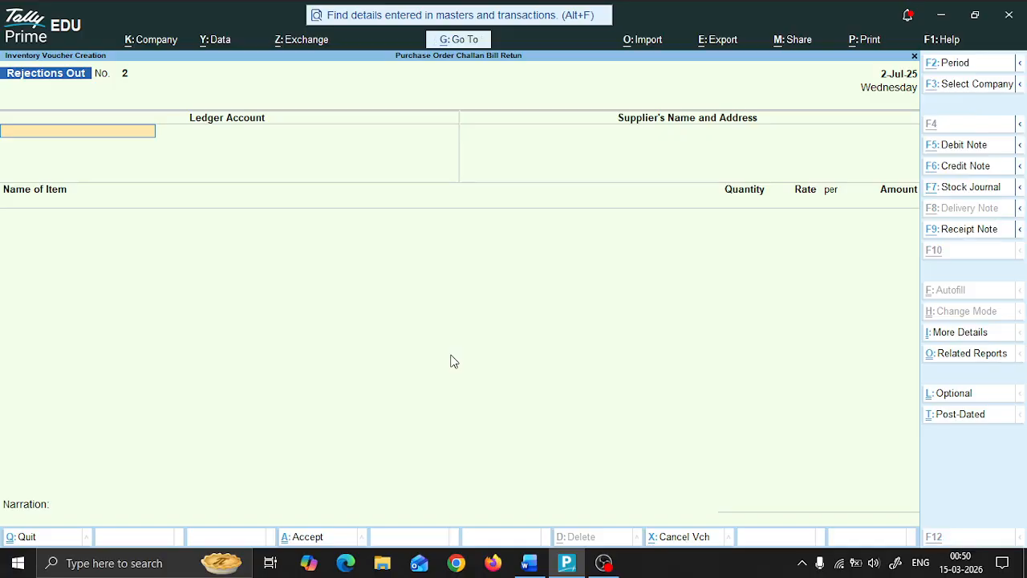
key("alt")
key("alt+F9")
Step: Enter ED/Ch-REJ002/2025-26 from the Word document as the Receipt Note's reference number
key("alt+Tab")
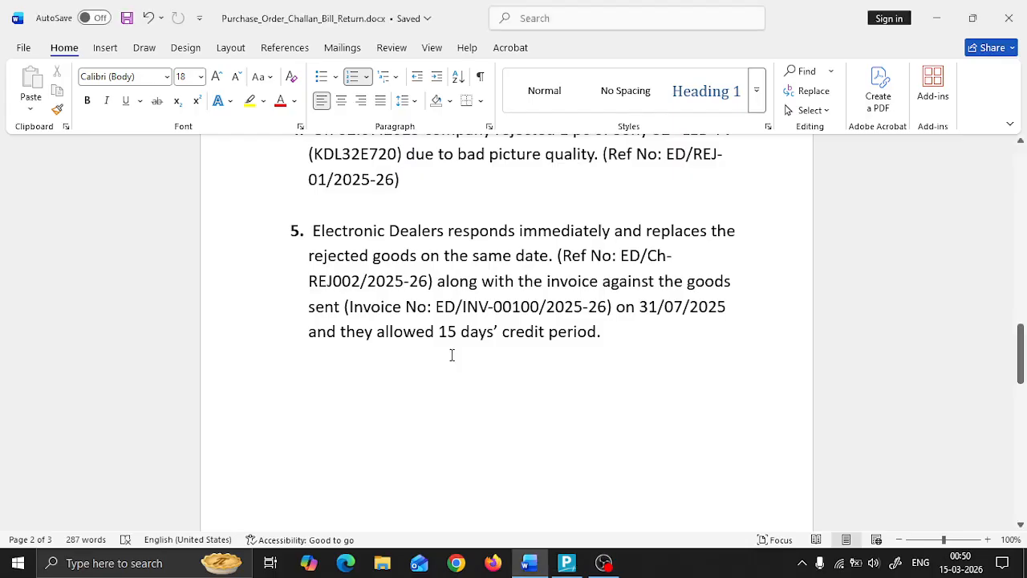
key("alt+Tab")
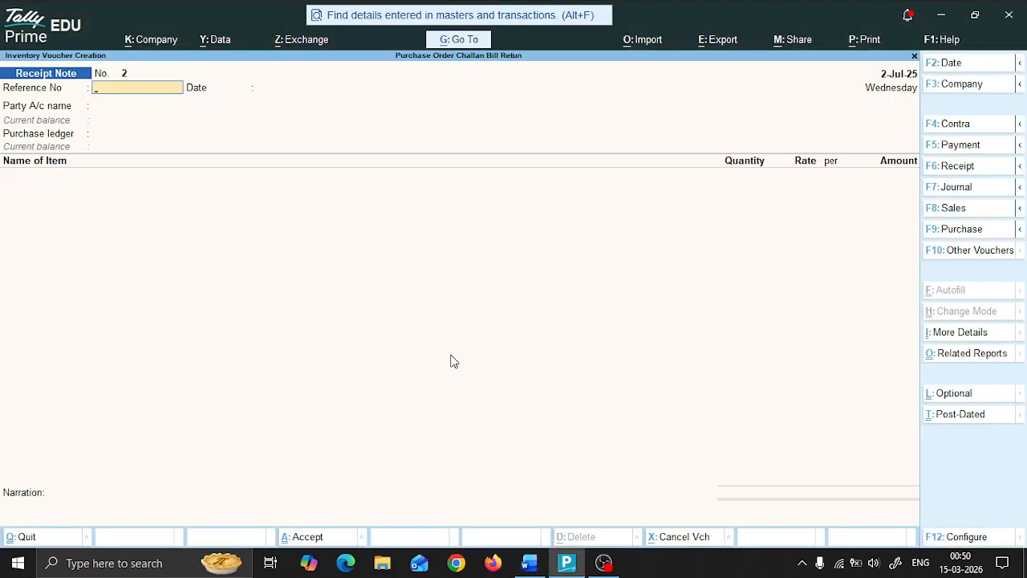
key("alt+Tab")
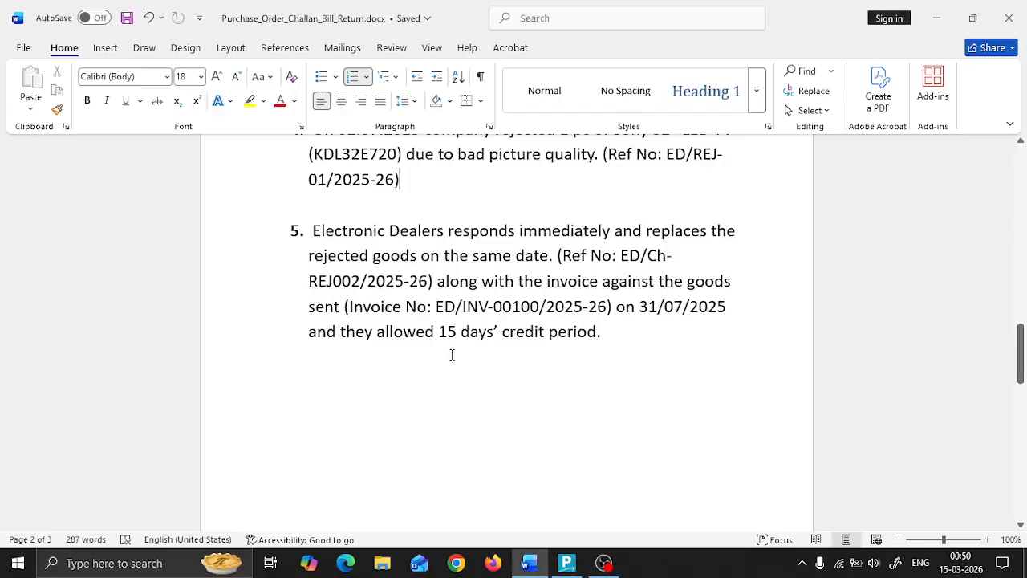
key("alt+Tab")
type("ED")
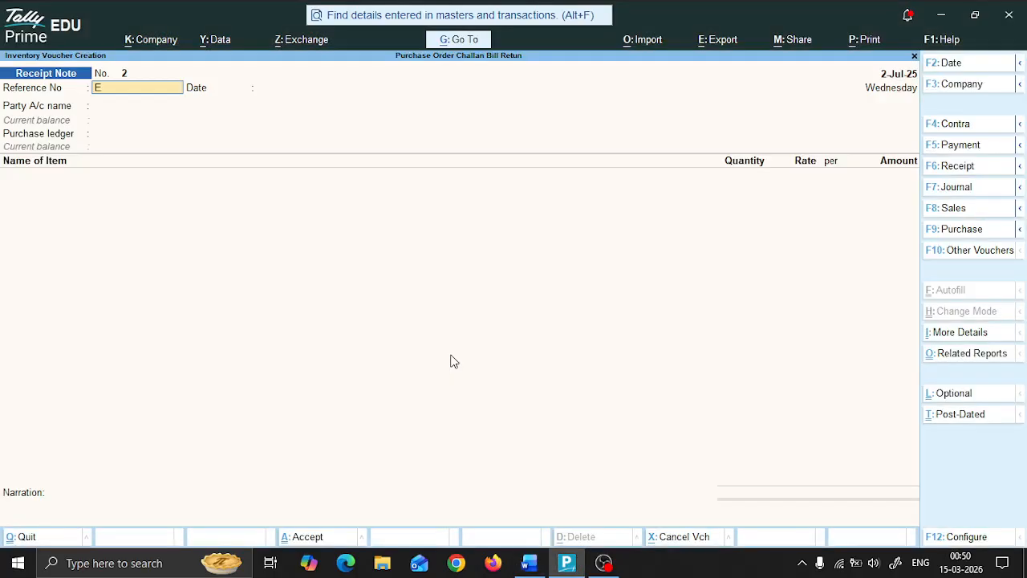
key("alt+Tab")
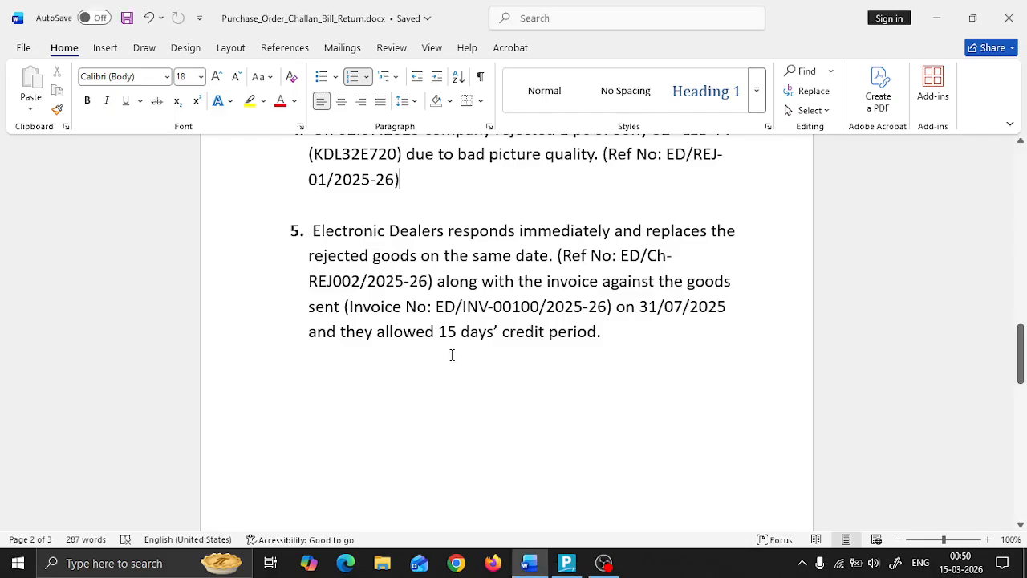
key("alt+Tab")
type("/CH")
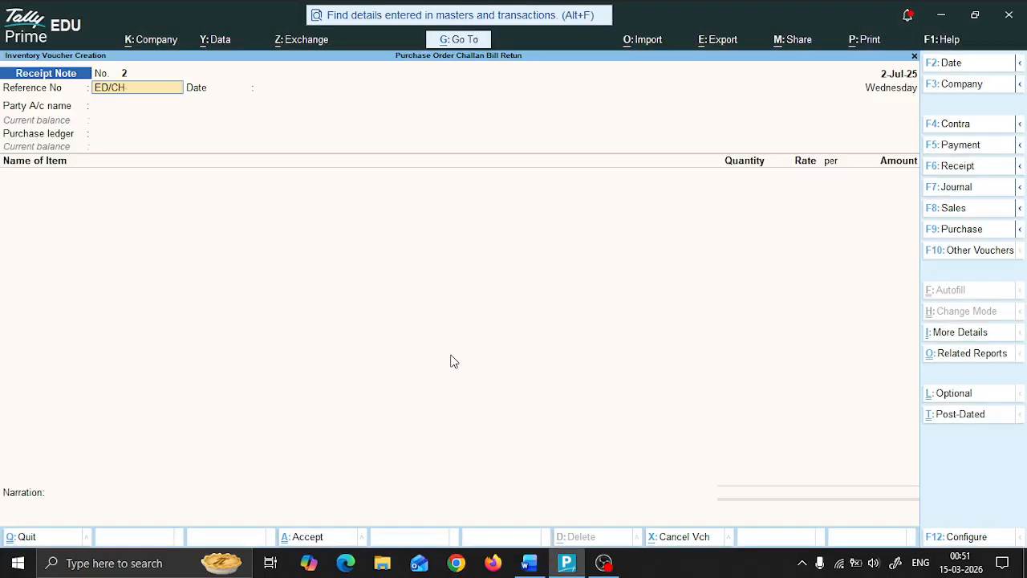
key("BackSpace")
type("h-REJ002")
key("alt+Tab")
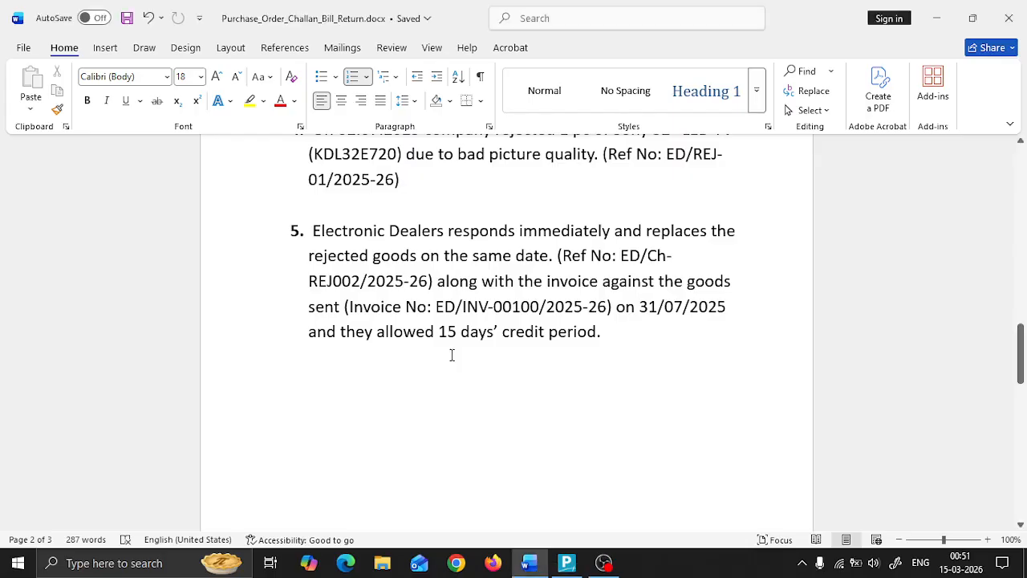
key("alt+Tab")
type("/2025-26")
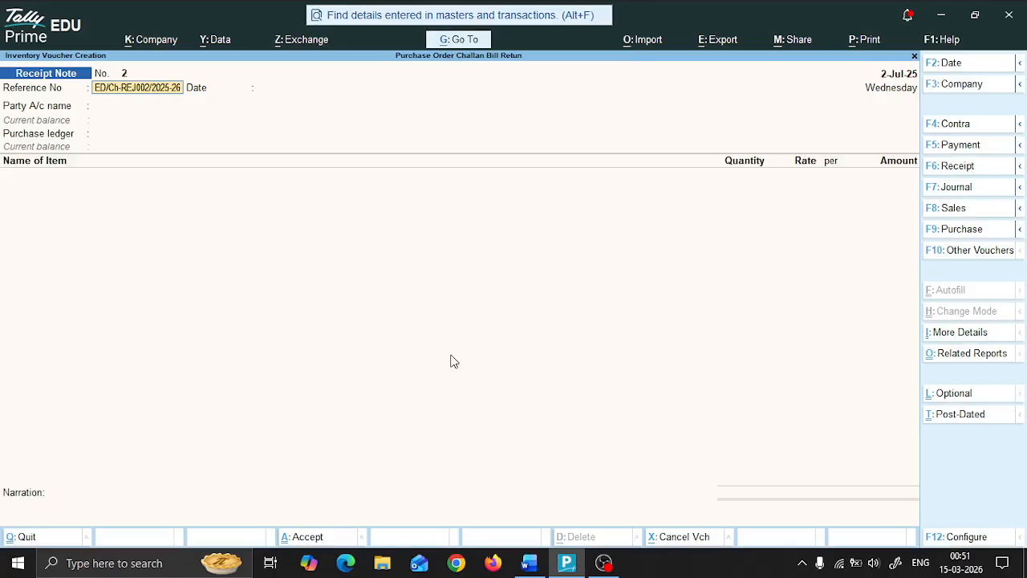
key("Return")
Step: Keep 2-Jul-25 as the reference date and set Electronic Dealers as the party account of the Receipt Note
key("Return")
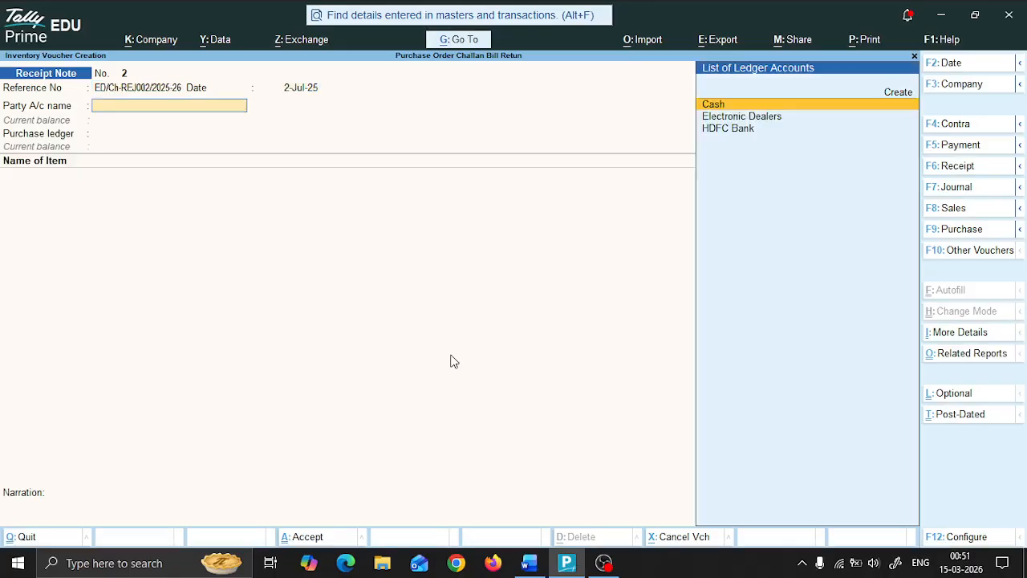
key("Down")
key("Return")
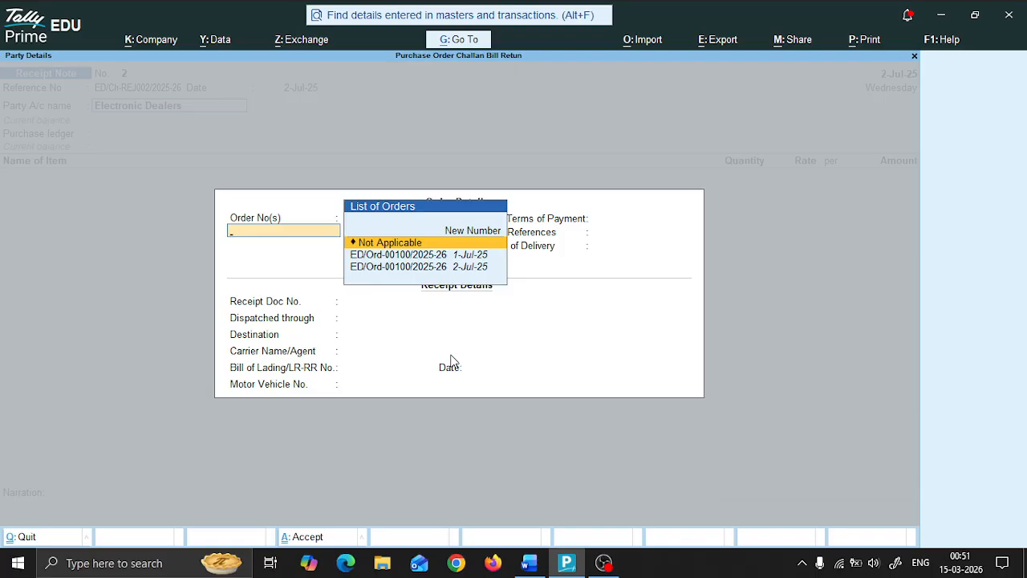
Step: Check the task in the Word document and link the Receipt Note to the order dated 2-Jul-25, leaving payment terms and other references blank
key("Down")
key("Down")
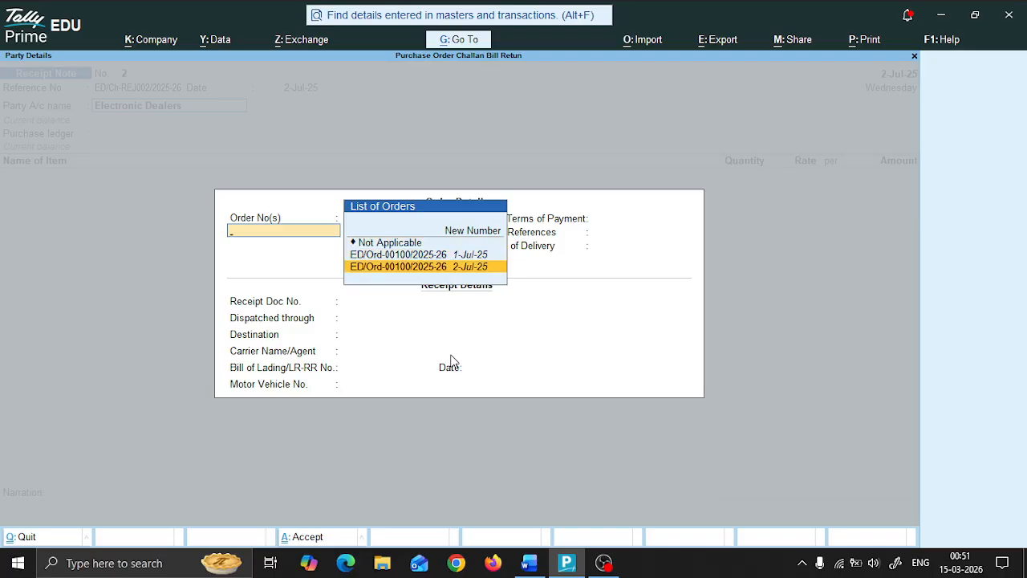
key("alt+Tab")
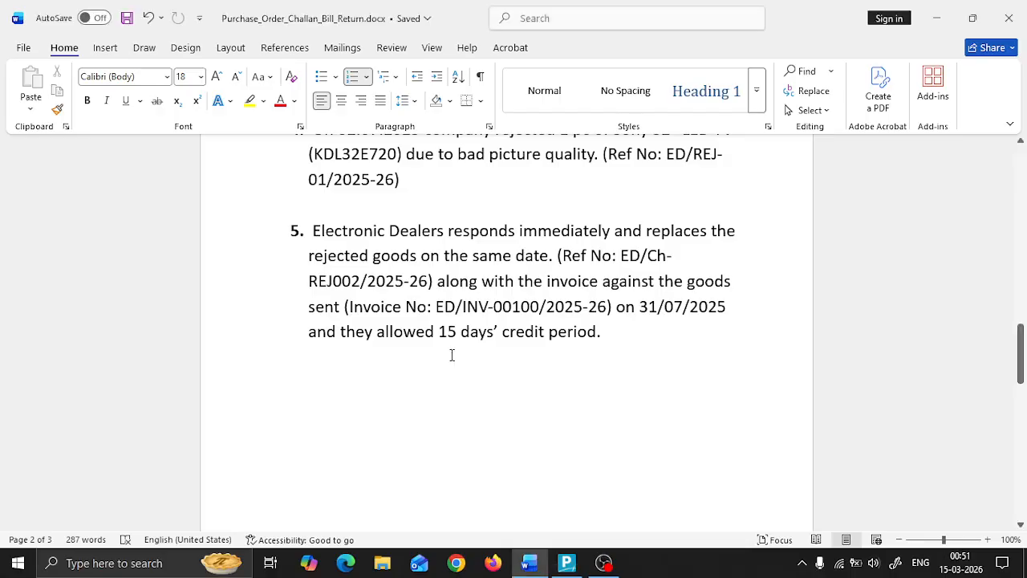
scroll(447, 290, "up", 3)
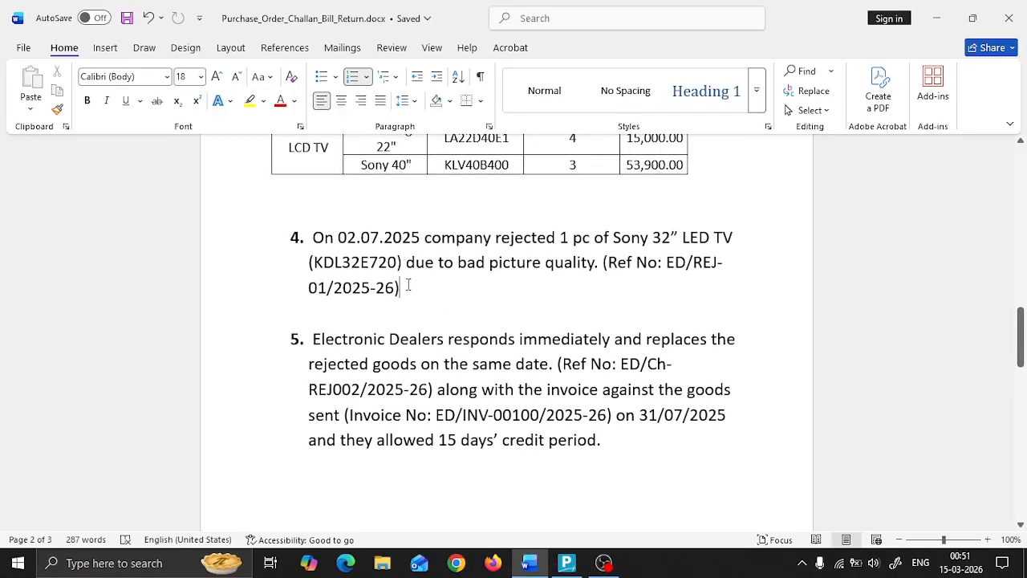
scroll(414, 309, "down", 3)
key("alt+Tab")
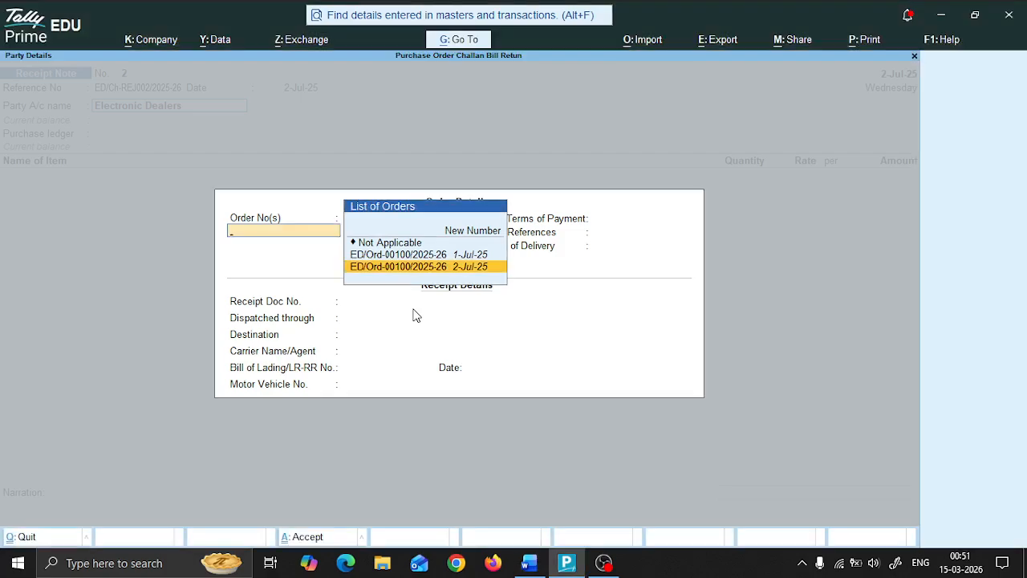
key("Return")
key("Return")
key("Return")
key("Return")
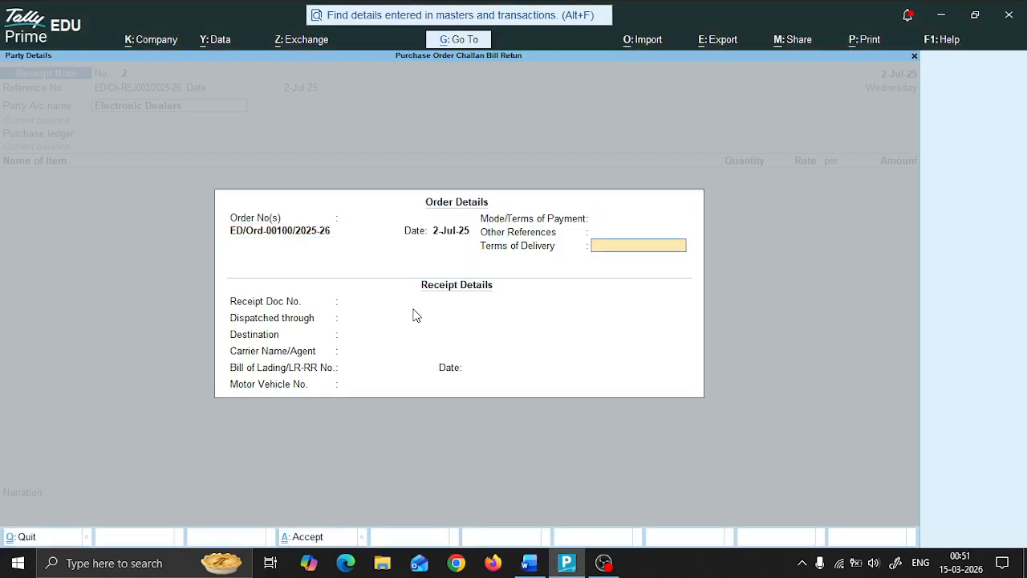
Step: Leave the delivery terms and receipt details blank, accept the party details and keep Purchase as the purchase ledger
key("Return")
key("Return")
key("Return")
key("Return")
key("Return")
key("Return")
key("Return")
key("Return")
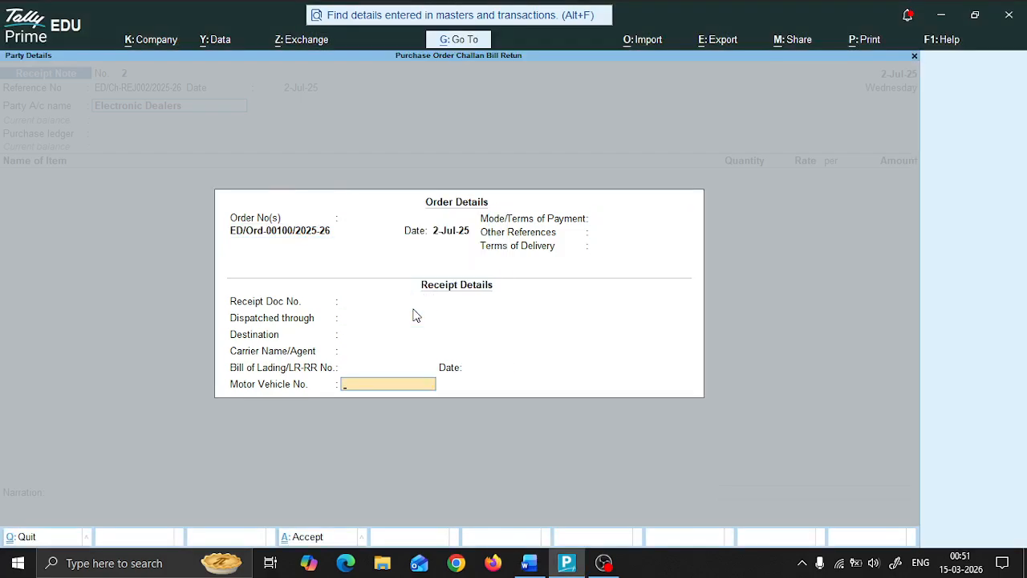
key("Return")
key("Return")
key("Return")
key("Return")
key("Return")
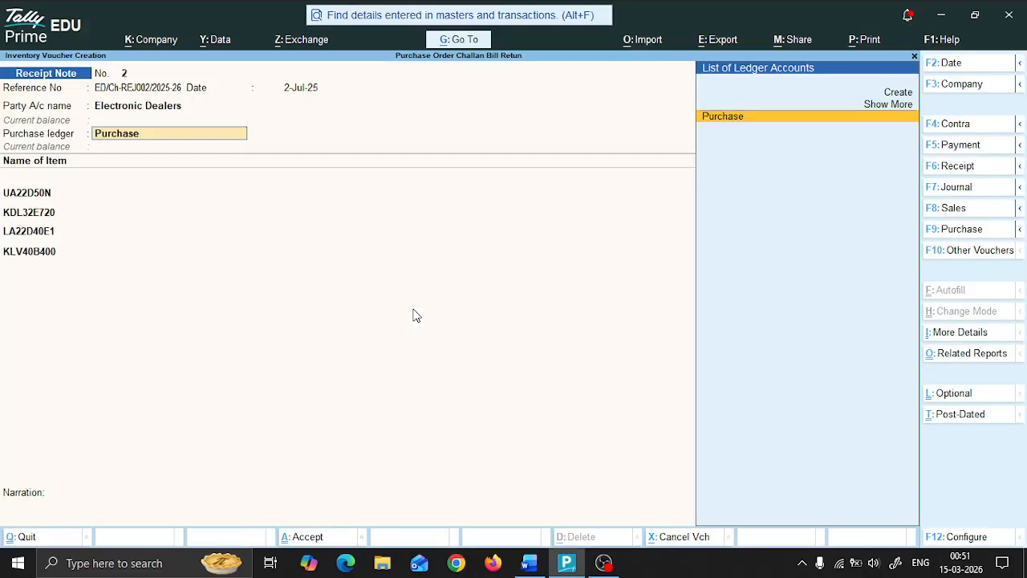
key("Return")
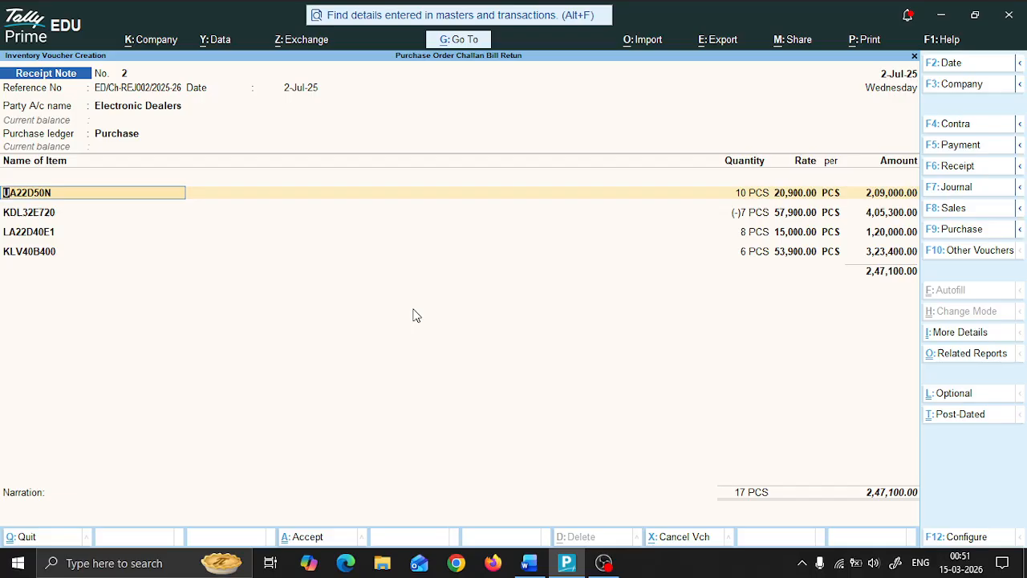
Step: Reopen the order details of the Electronic Dealers receipt note and select the order dated 2-Jul-25
key("BackSpace")
key("BackSpace")
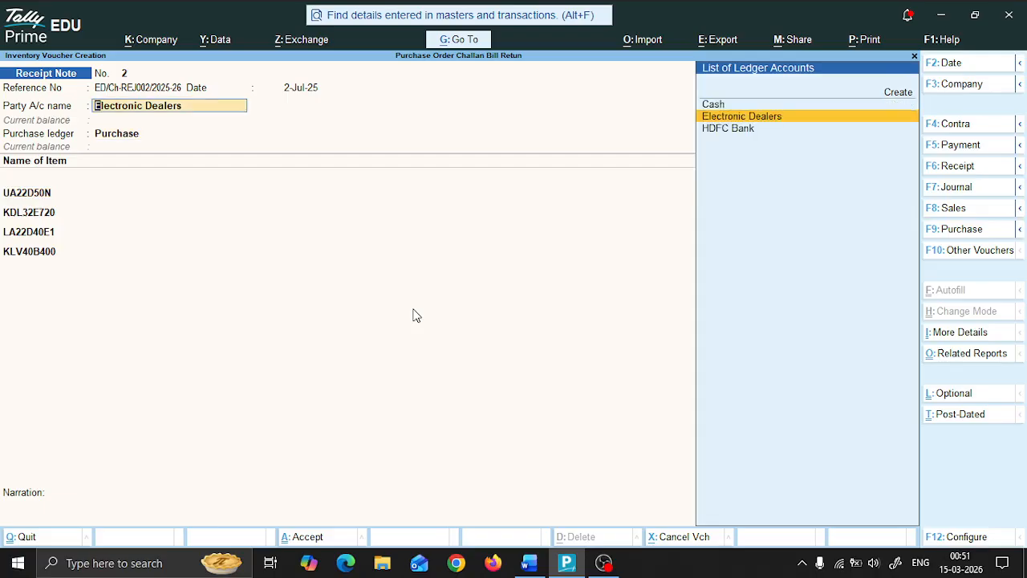
key("Return")
key("Down")
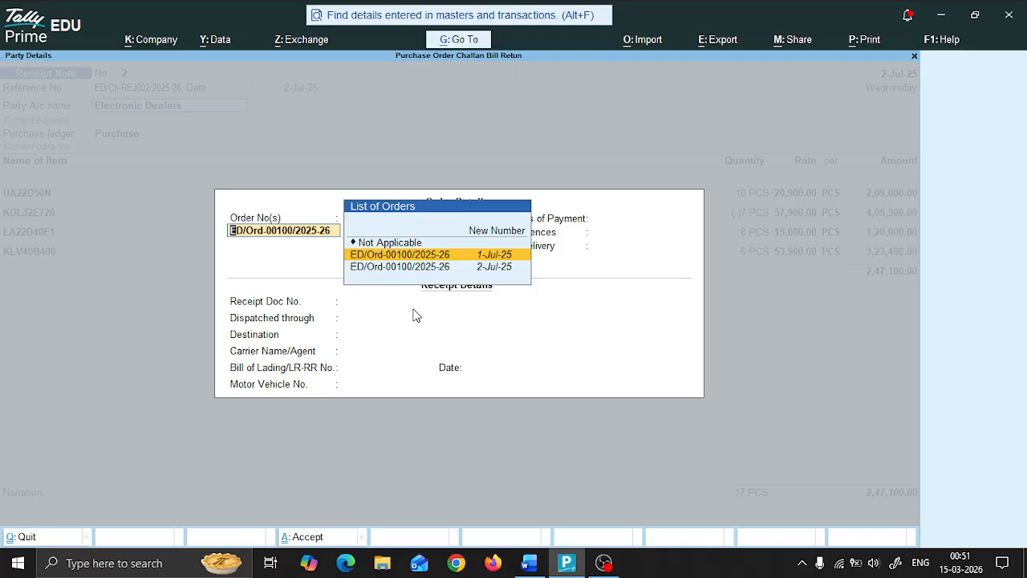
key("Return")
key("Return")
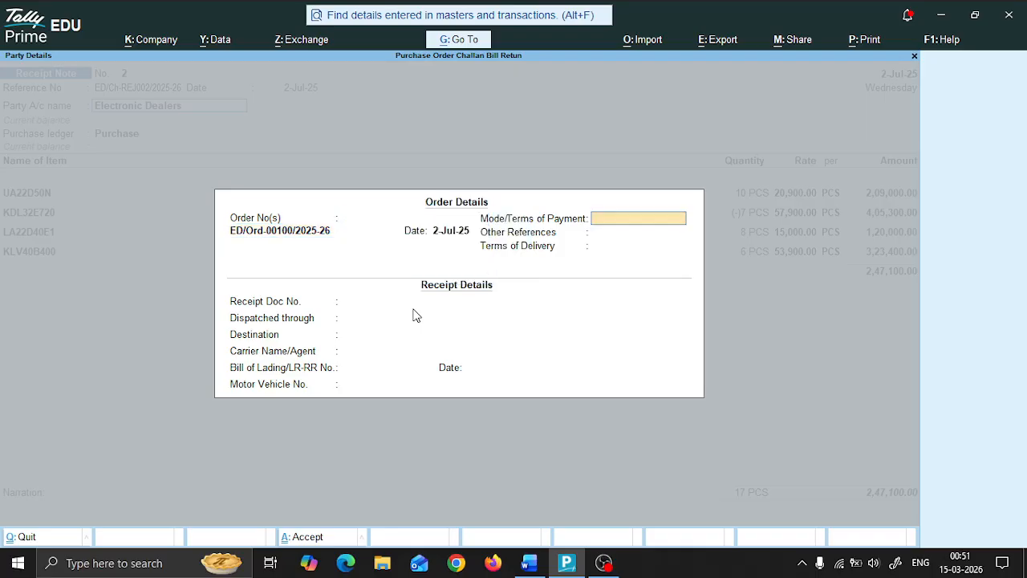
Step: Leave the remaining order and receipt details blank and accept the party details with Electronic Dealers as supplier
key("Return")
key("Return")
key("Return")
key("Return")
key("Return")
key("Return")
key("Return")
key("Return")
key("Return")
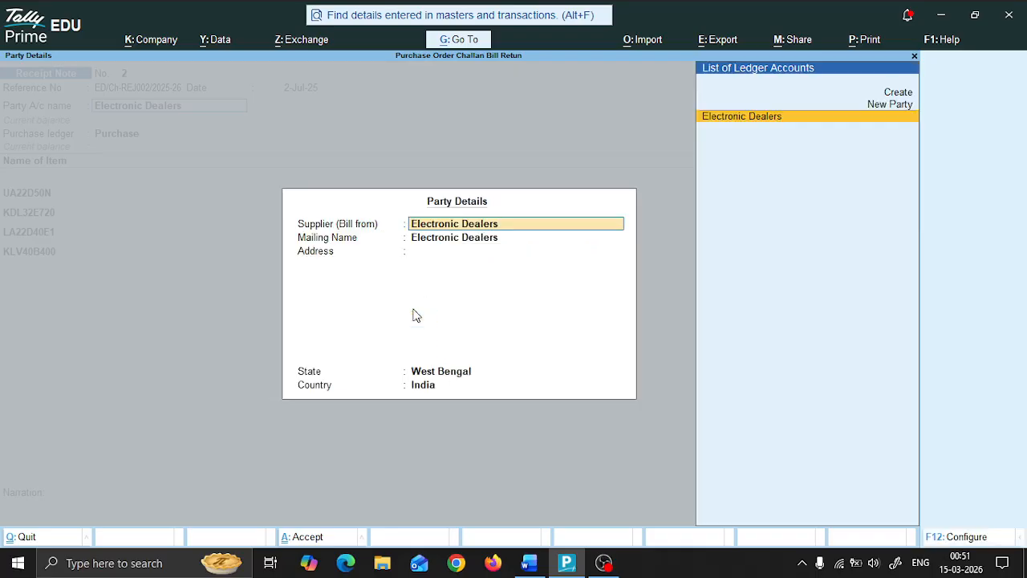
key("Return")
key("Return")
key("Return")
key("Return")
key("Return")
key("Return")
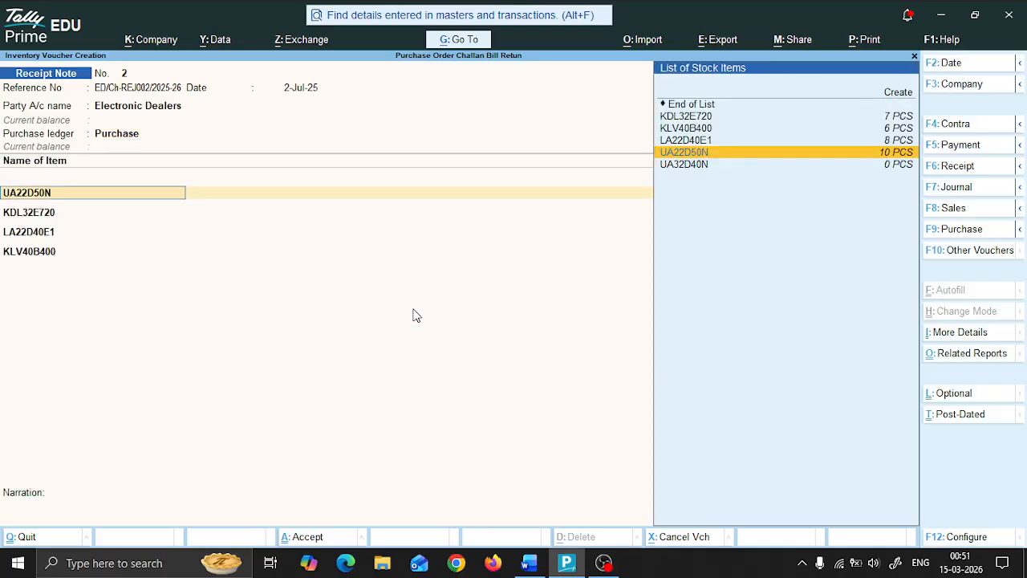
Step: Allocate item UA22D50N to tracking number ED/Ch-00100/2025-26 at Park Street, keeping its quantity and rate
key("Return")
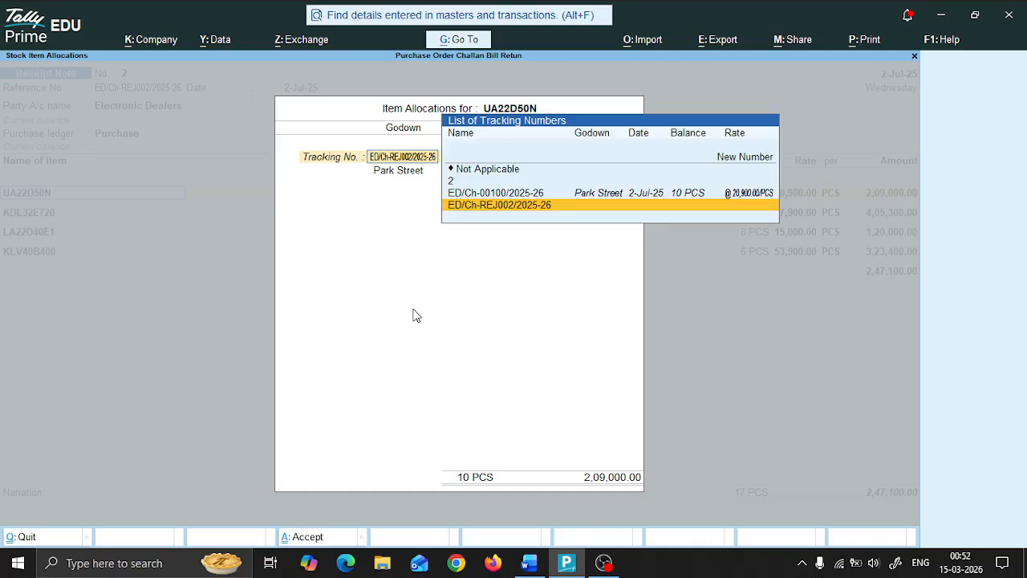
key("Up")
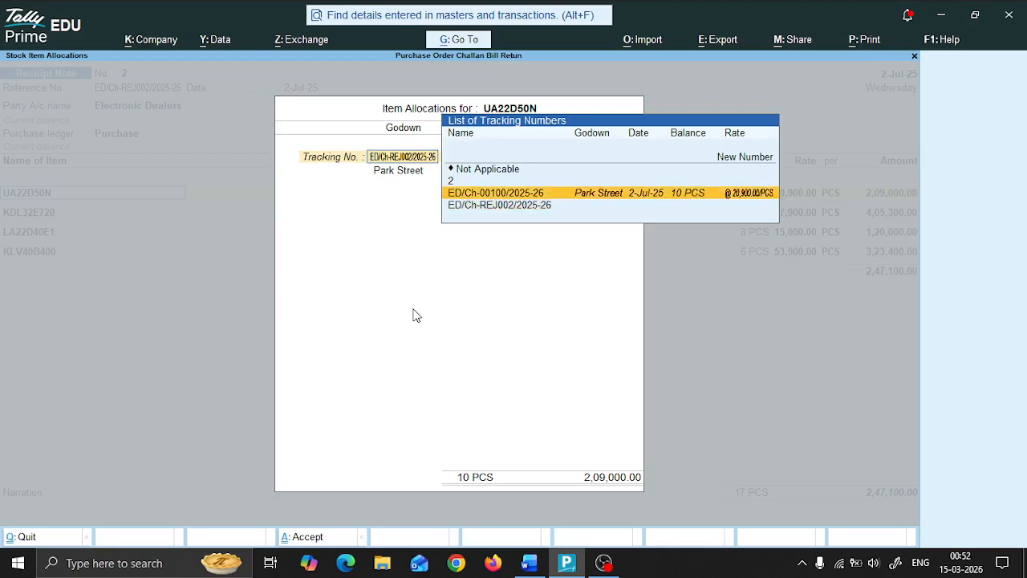
key("Return")
key("Return")
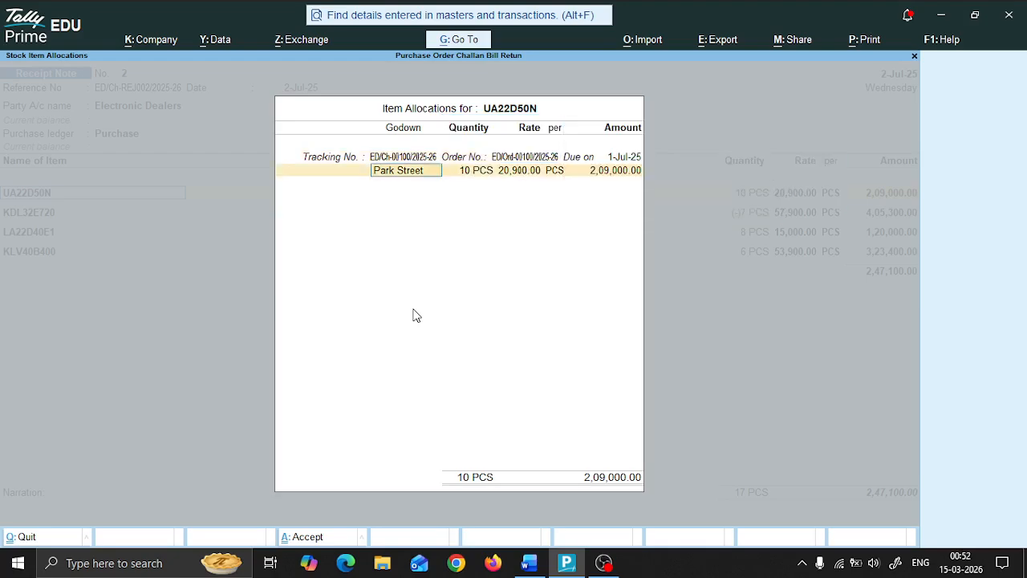
key("Return")
key("Return")
key("Return")
key("Return")
key("Return")
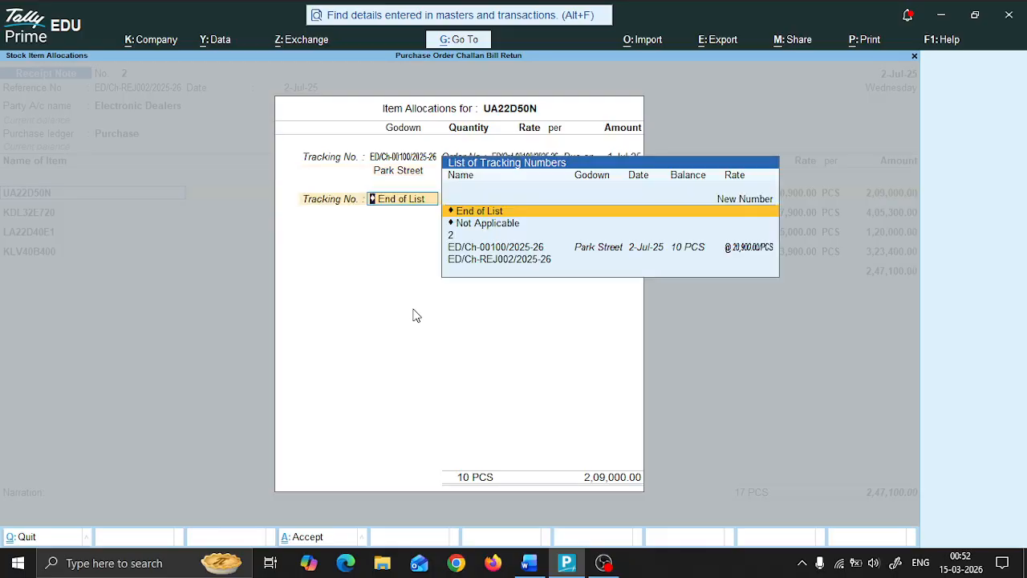
key("Return")
key("Return")
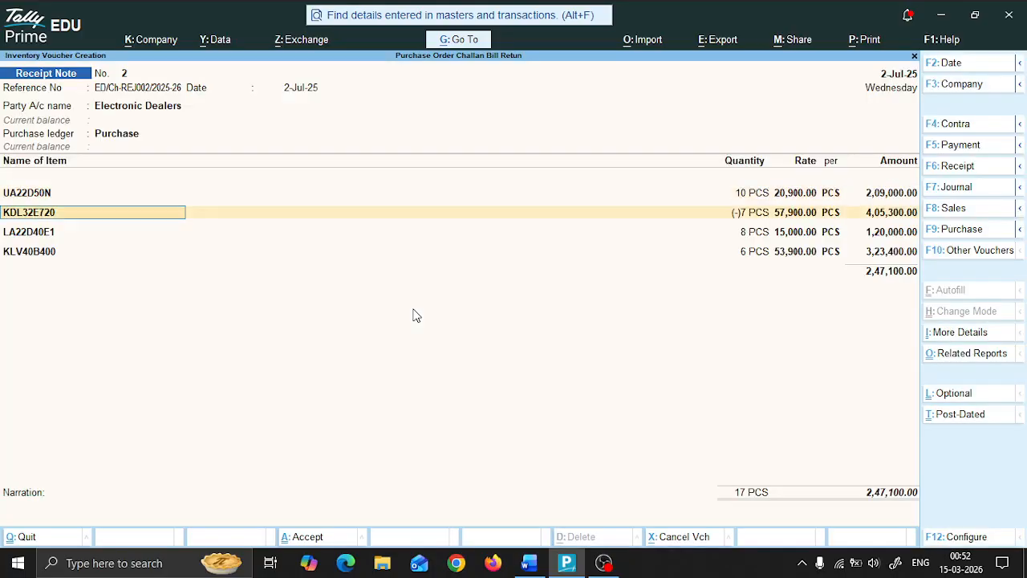
Step: Remove the UA22D50N line from the receipt note
key("BackSpace")
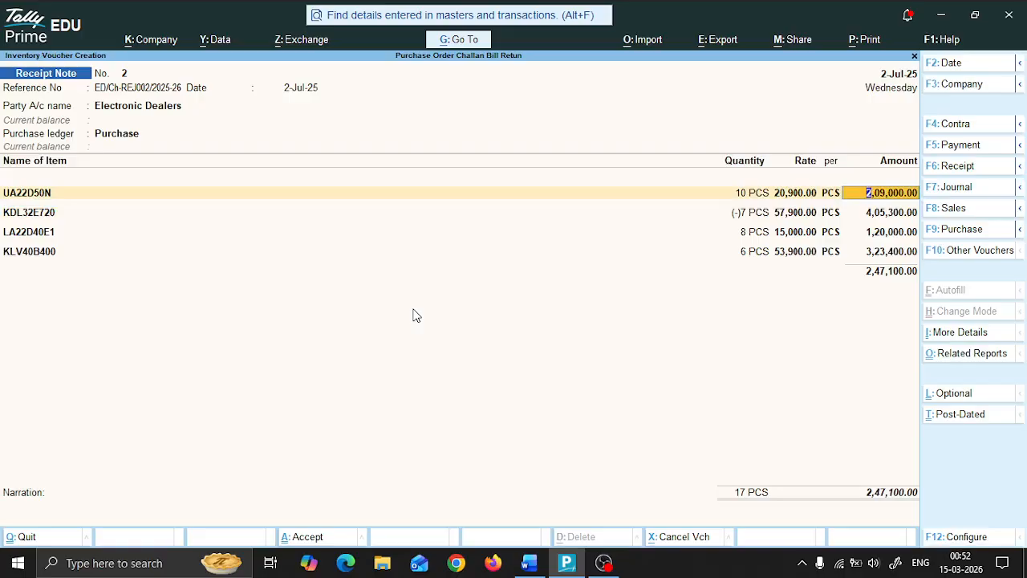
key("BackSpace")
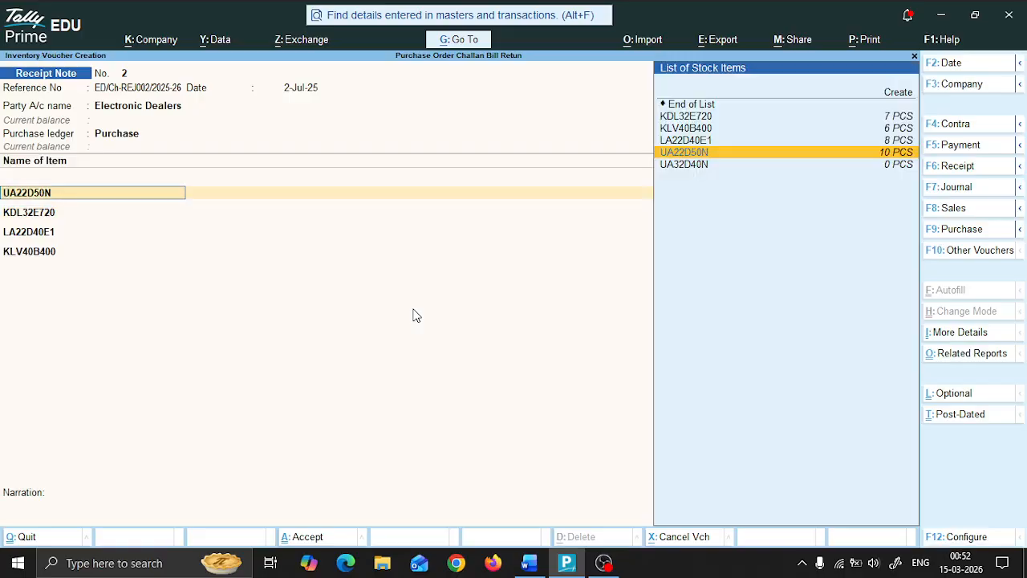
key("space")
key("Down")
key("Down")
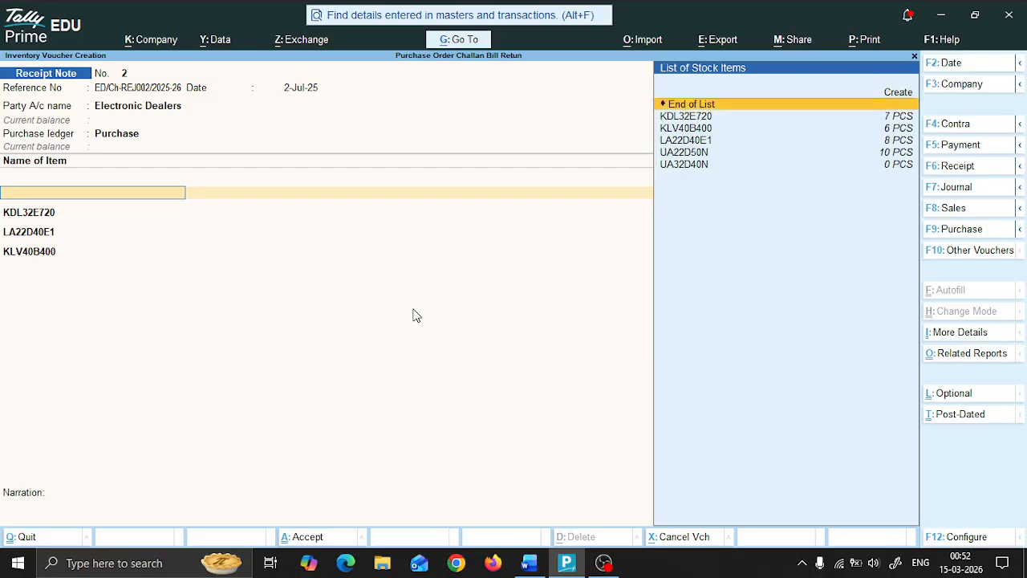
key("Down")
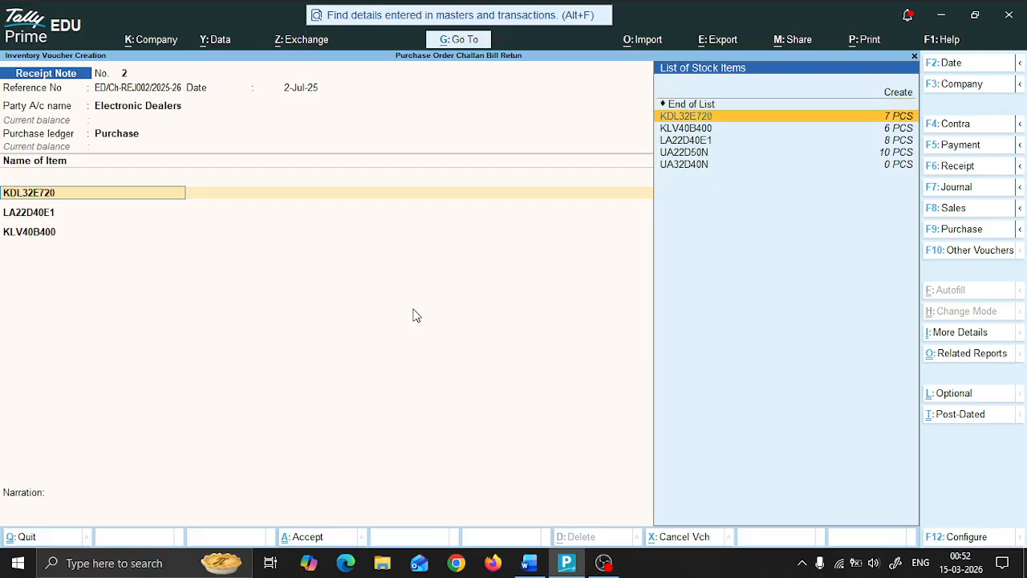
Step: Allocate 1 PCS of KDL32E720 at Park Street to tracking number ED/Ch-REJ002/2025-26, keeping the linked order and rate
key("Return")
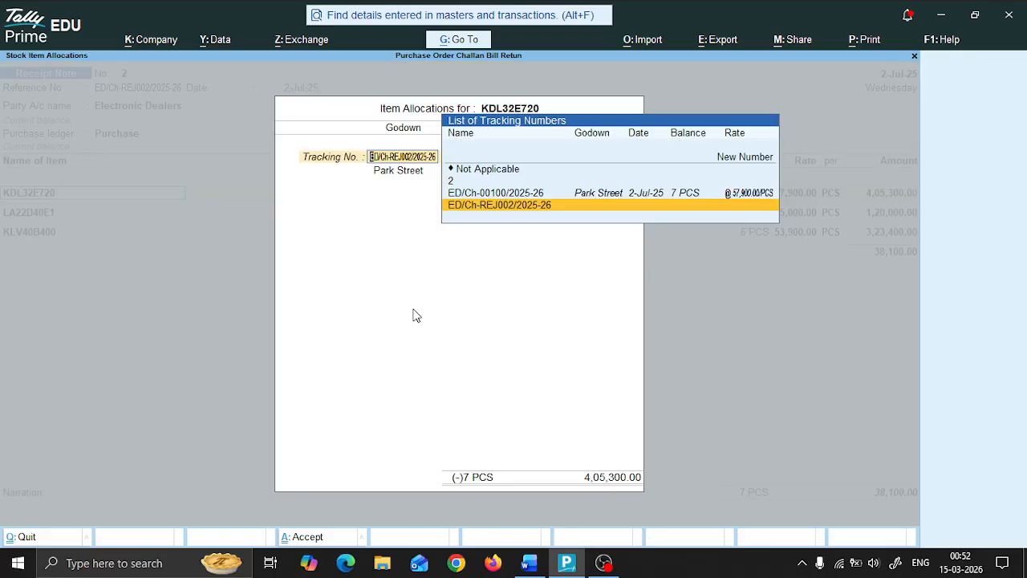
key("Return")
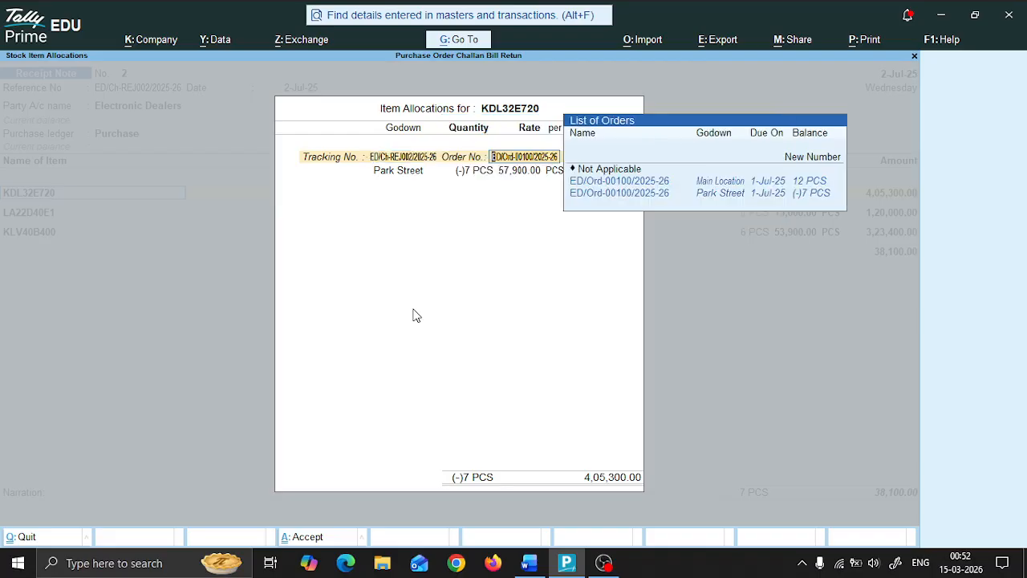
key("Return")
key("Return")
type("1")
key("Return")
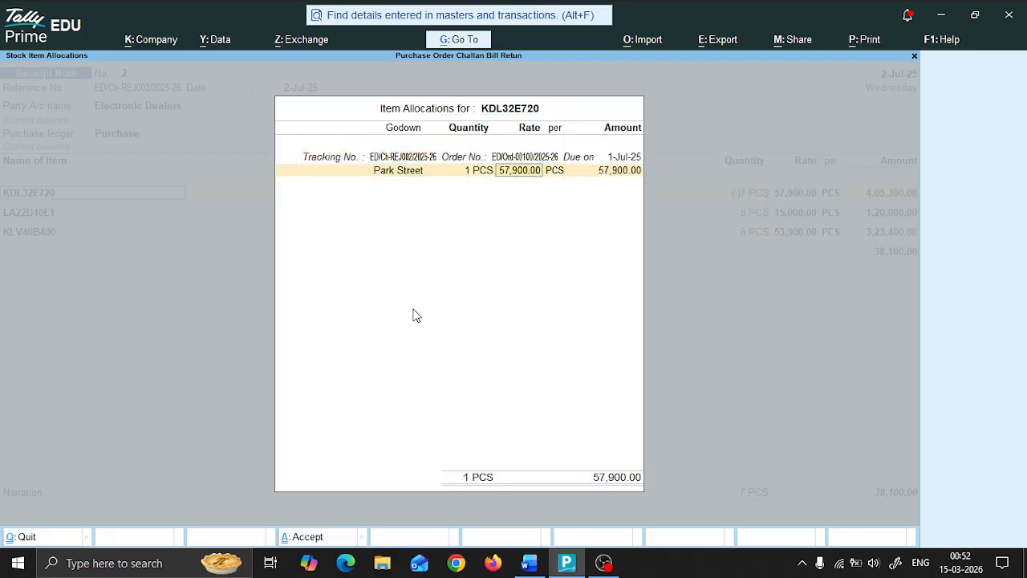
key("Return")
key("Return")
key("Return")
key("Return")
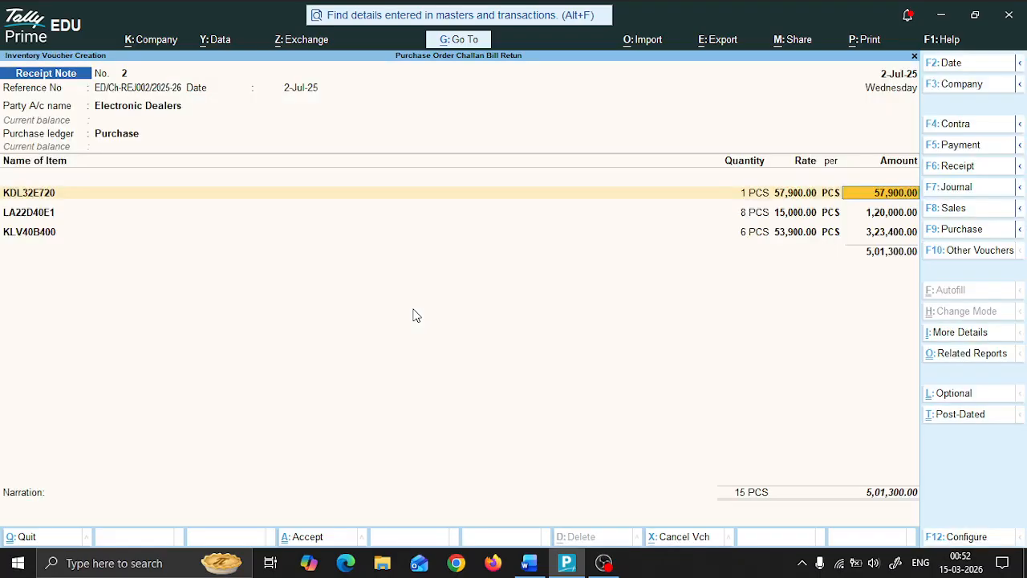
key("Return")
Step: Remove the LA22D40E1 and KLV40B400 lines from the receipt note
key("space")
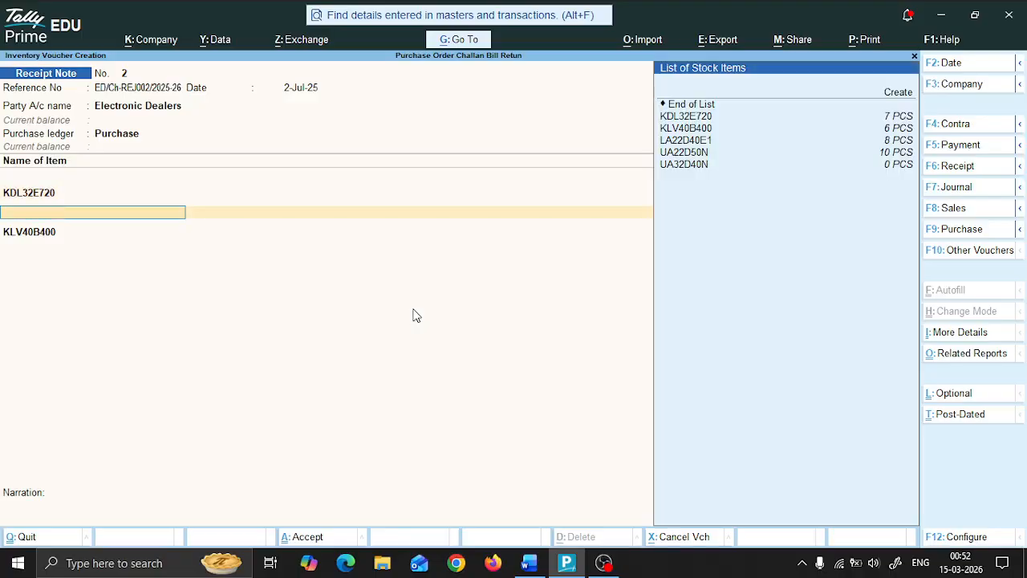
key("Down")
key("Down")
key("Return")
key("space")
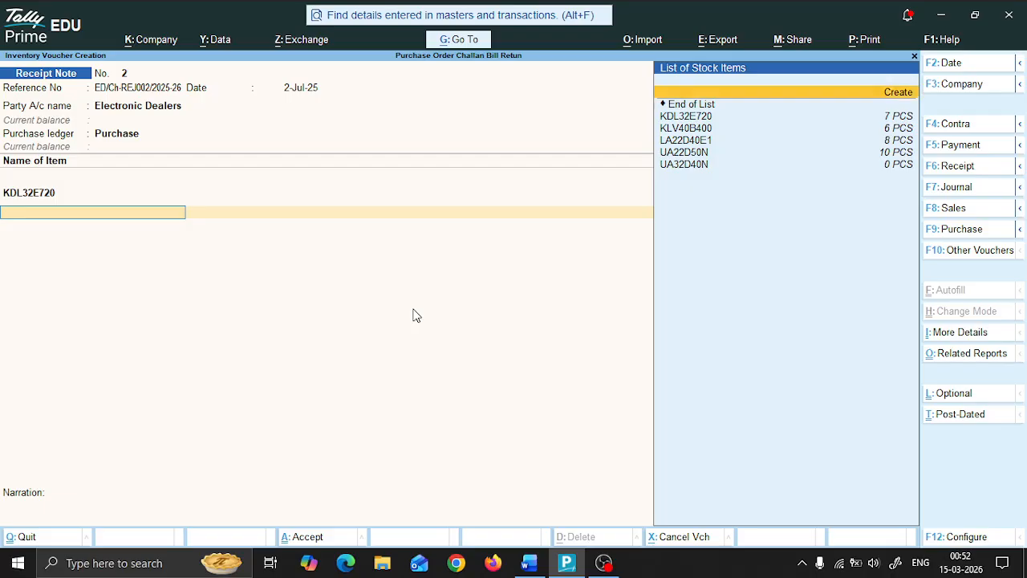
key("Return")
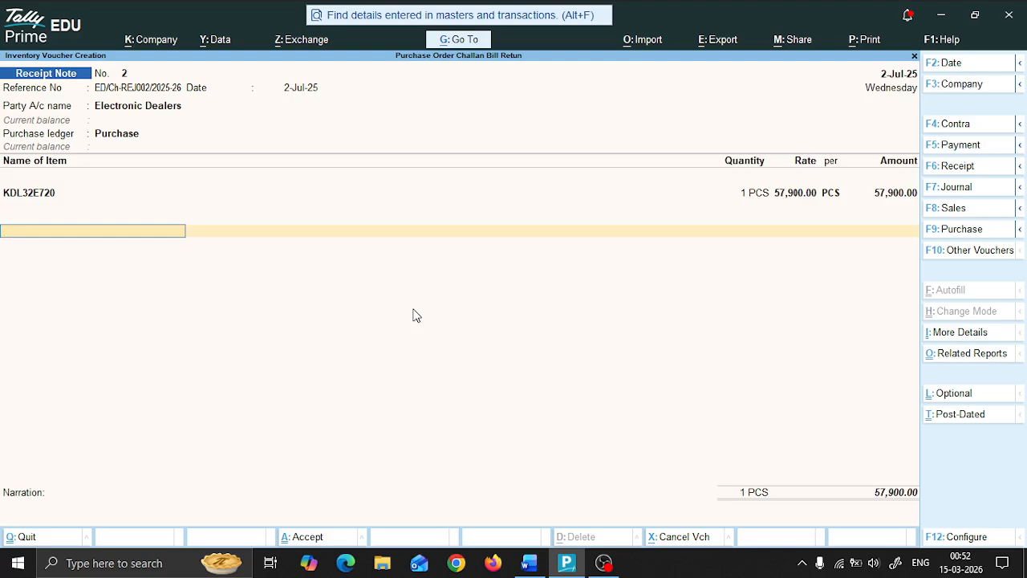
Step: Add the narration "Being Replaced Item Received" and save the receipt note
key("Return")
key("Return")
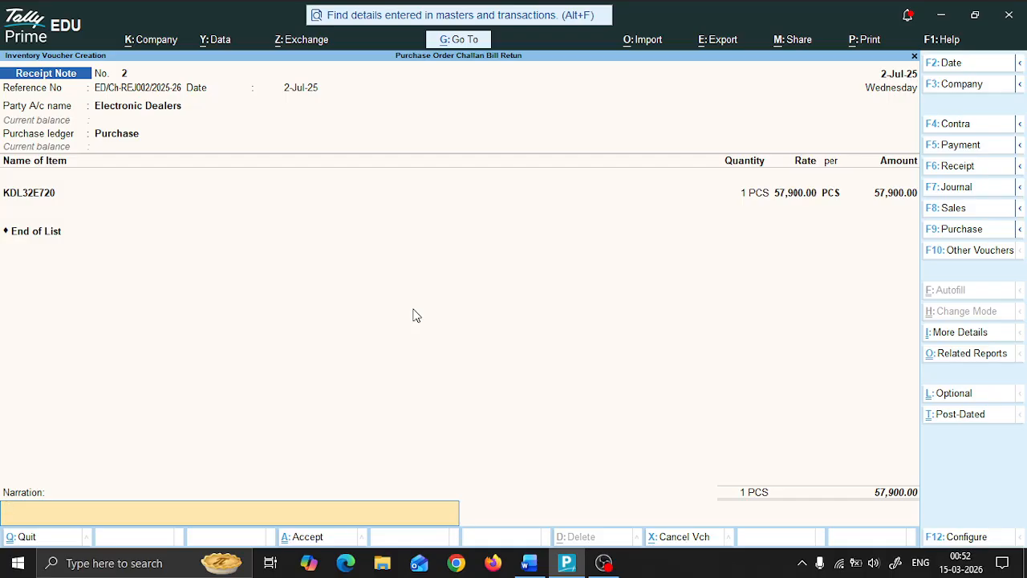
type("Being Replaced Item Received")
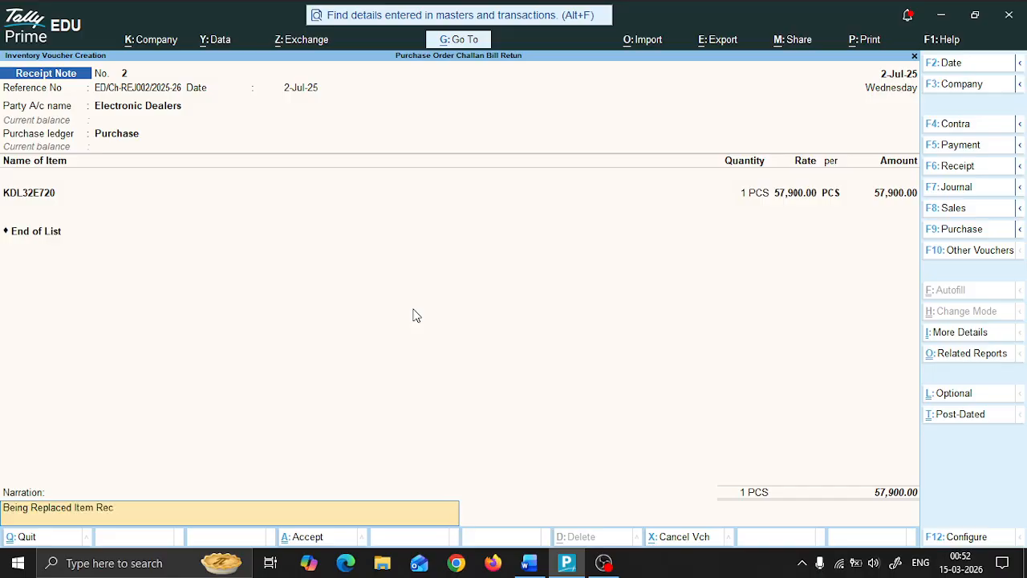
key("Return")
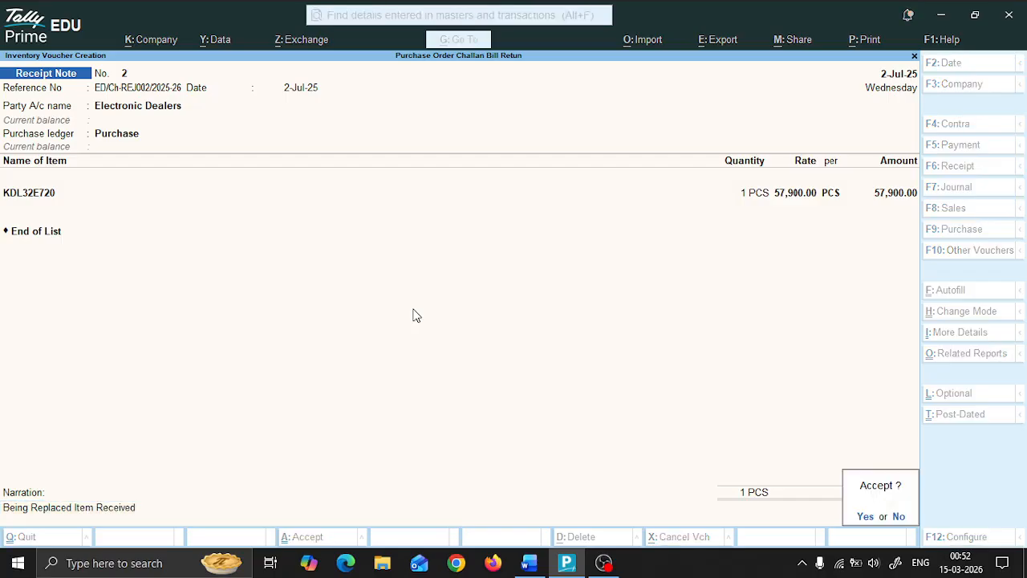
key("Return")
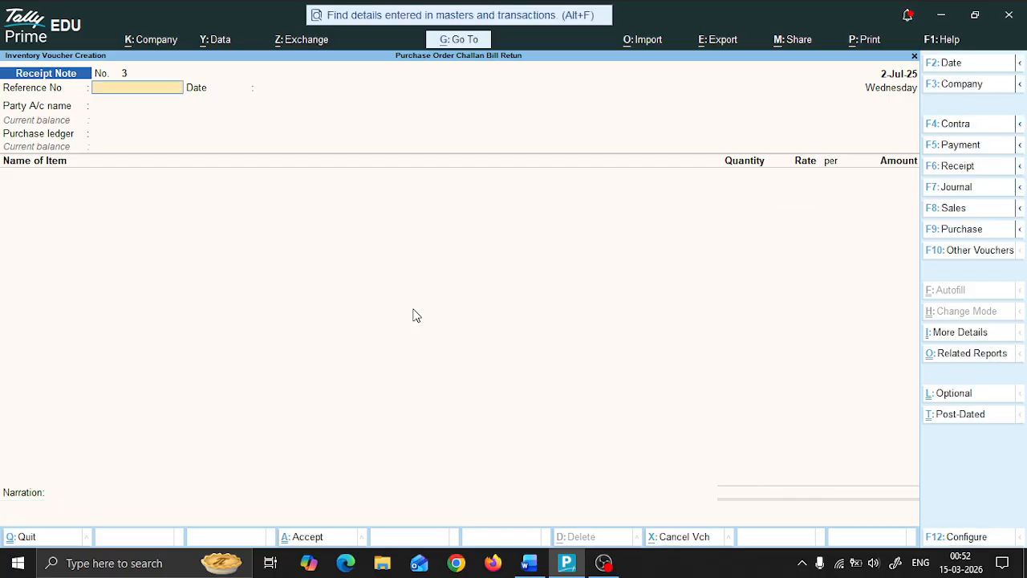
Step: Check task 5 in the Word exercise document, return to TallyPrime and start a Purchase voucher
key("alt+Tab")
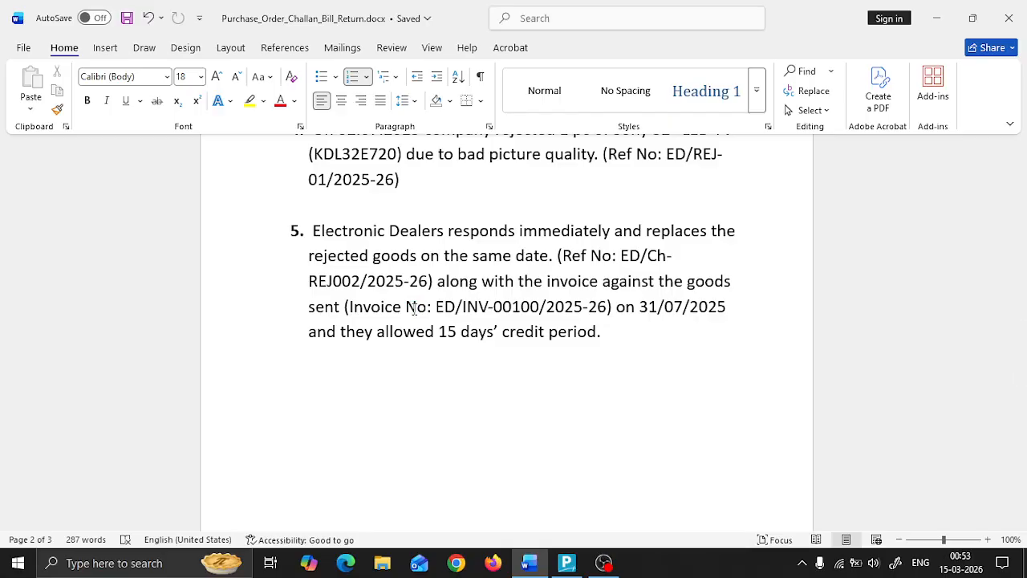
key("alt+Tab")
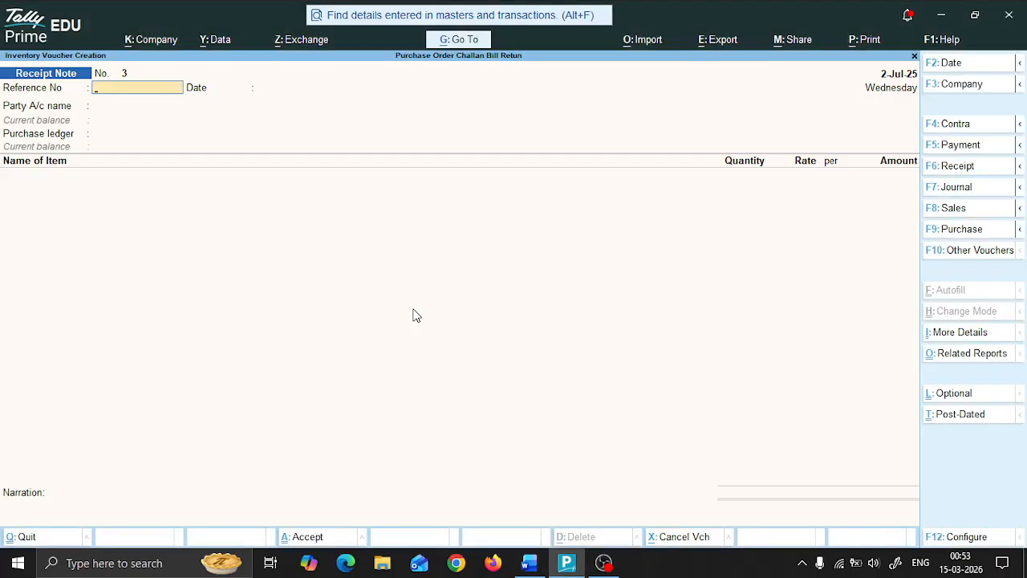
key("F9")
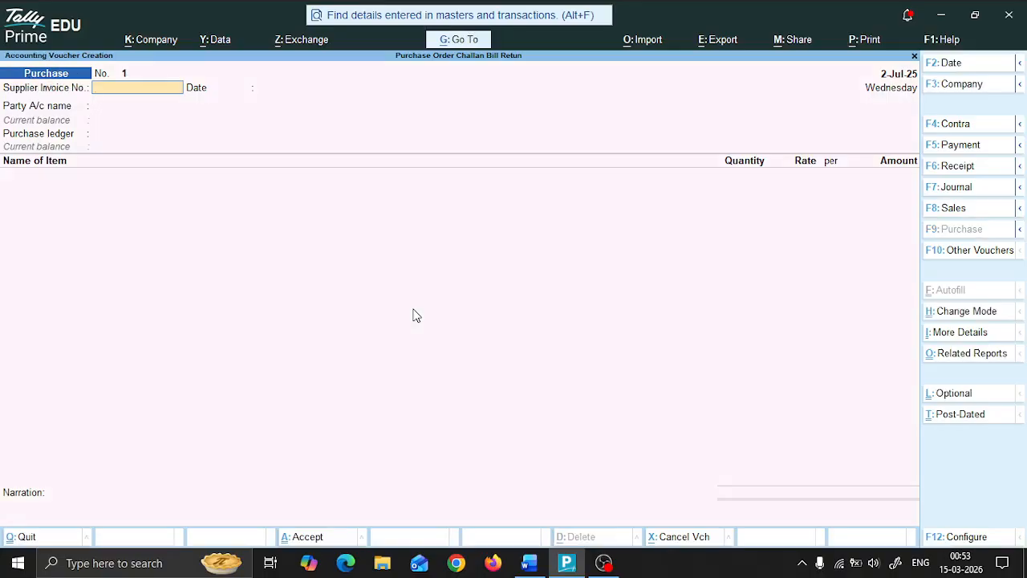
Step: Enter ED/INV-00100/2025-26 as the supplier invoice number, checking it against task 5 in the Word document
key("alt+Tab")
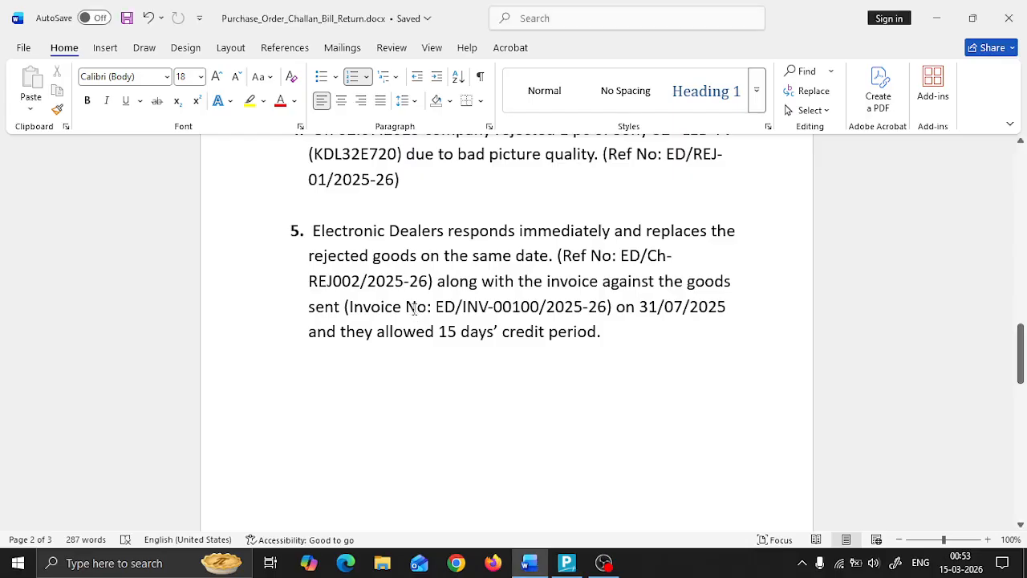
key("alt+Tab")
type("ED")
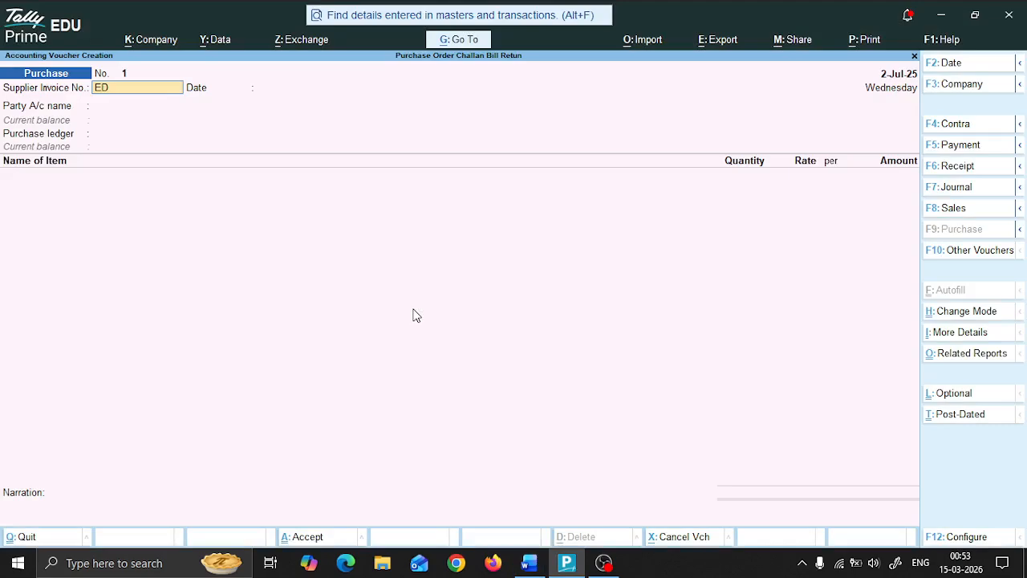
type("/INV")
type("-001")
key("alt+Tab")
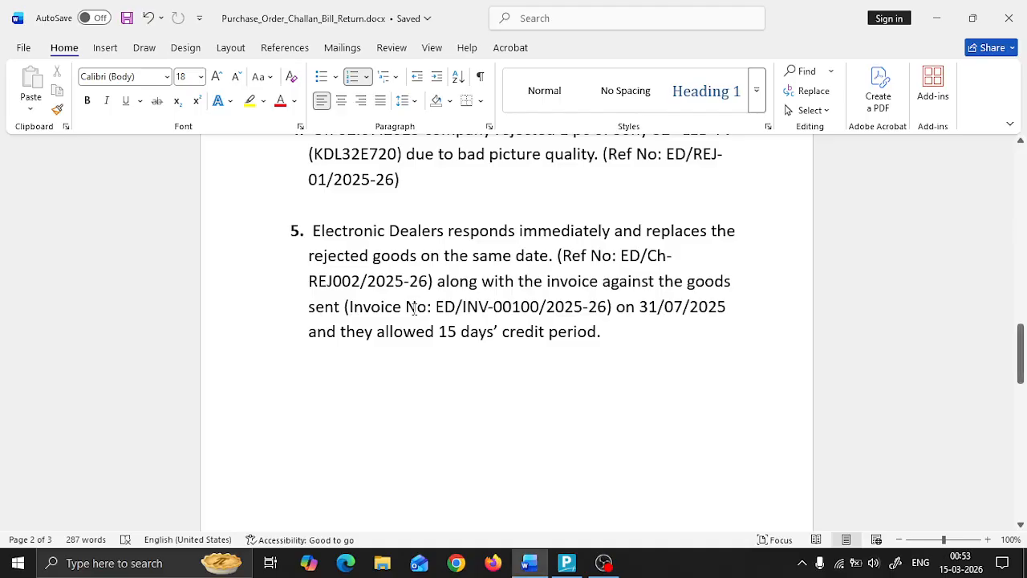
key("alt+Tab")
key("BackSpace")
key("BackSpace")
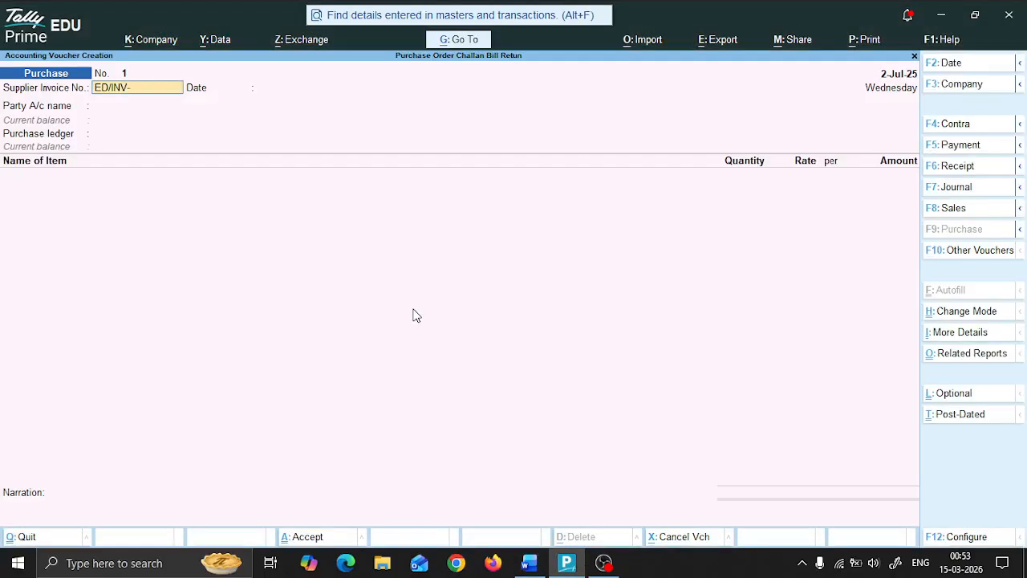
type("00100")
key("alt+Tab")
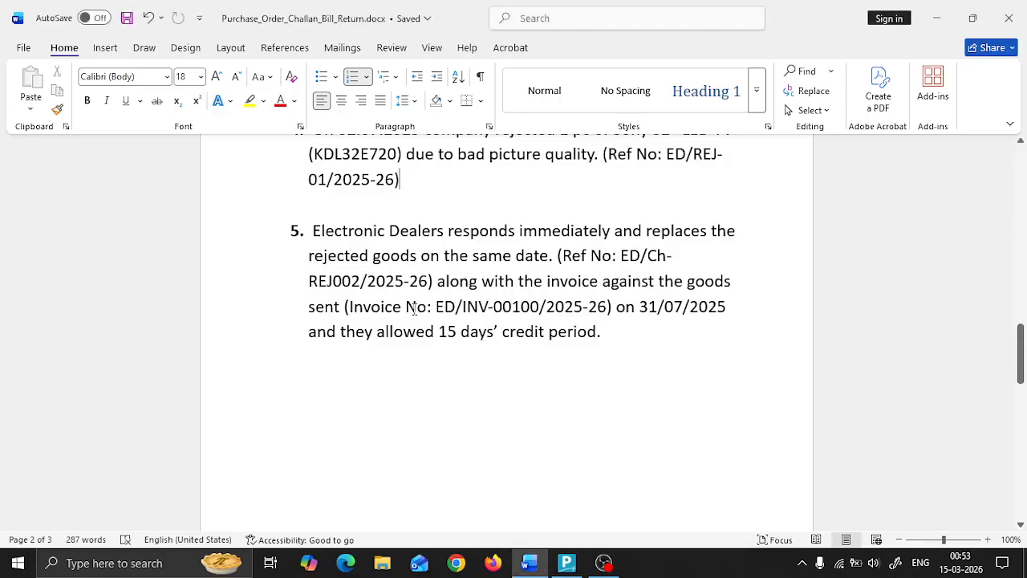
key("alt+Tab")
type("/2025-26")
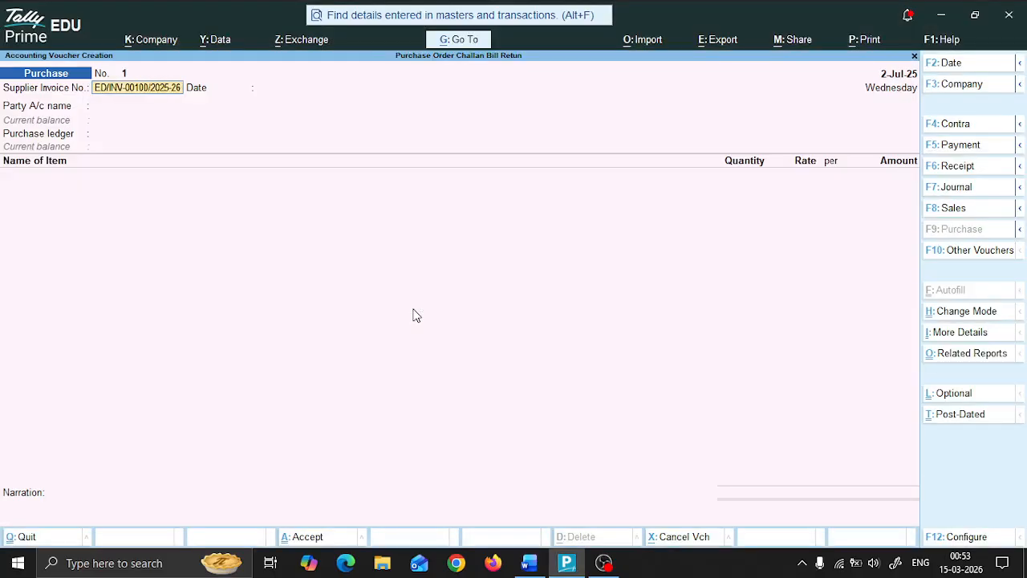
key("Return")
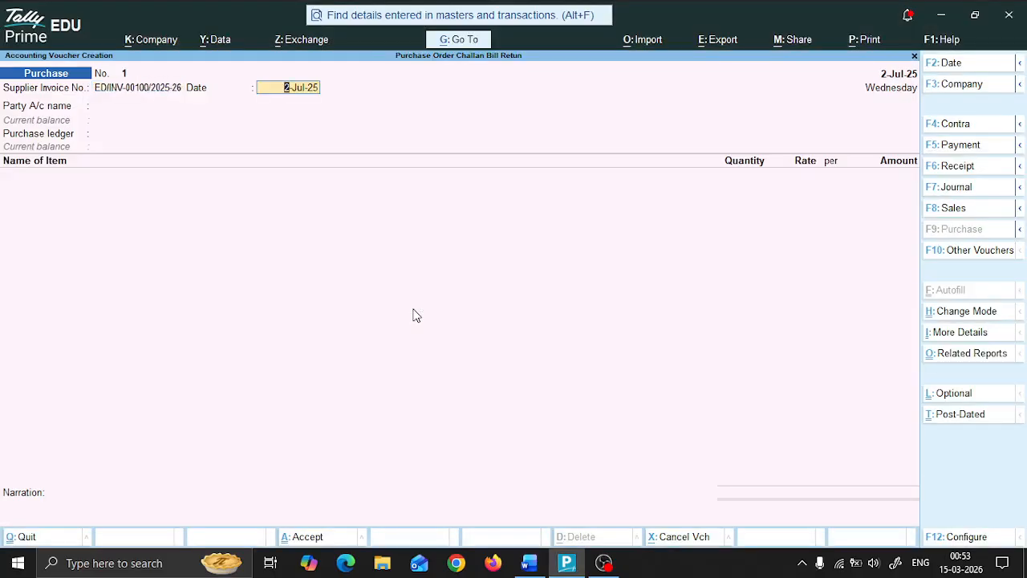
Step: Keep 2-Jul-25 as the supplier invoice date, check the invoice date in task 5 of the Word document and return to TallyPrime
key("Return")
key("alt+Tab")
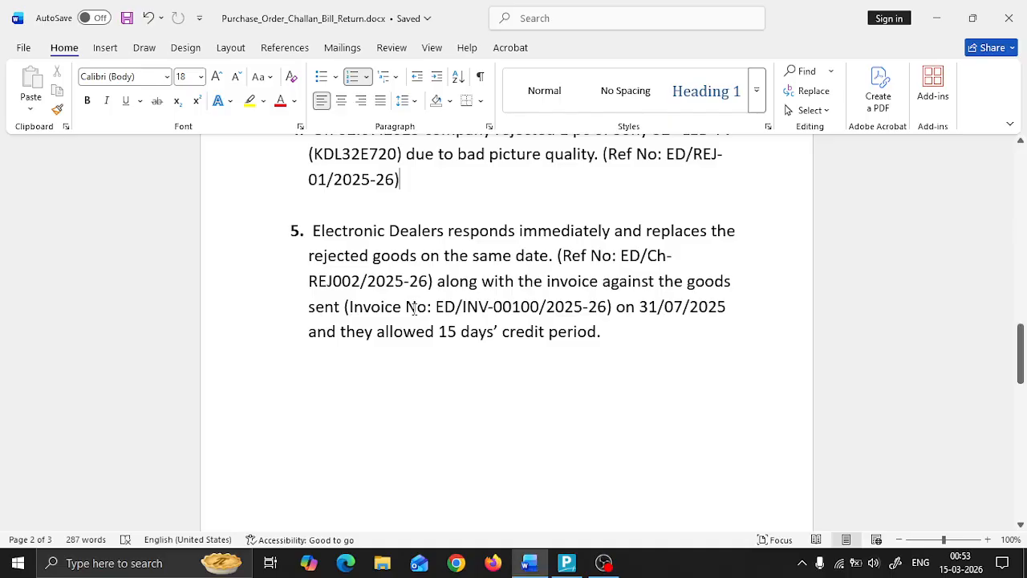
key("alt+Tab")
key("alt+Tab")
key("alt+Tab")
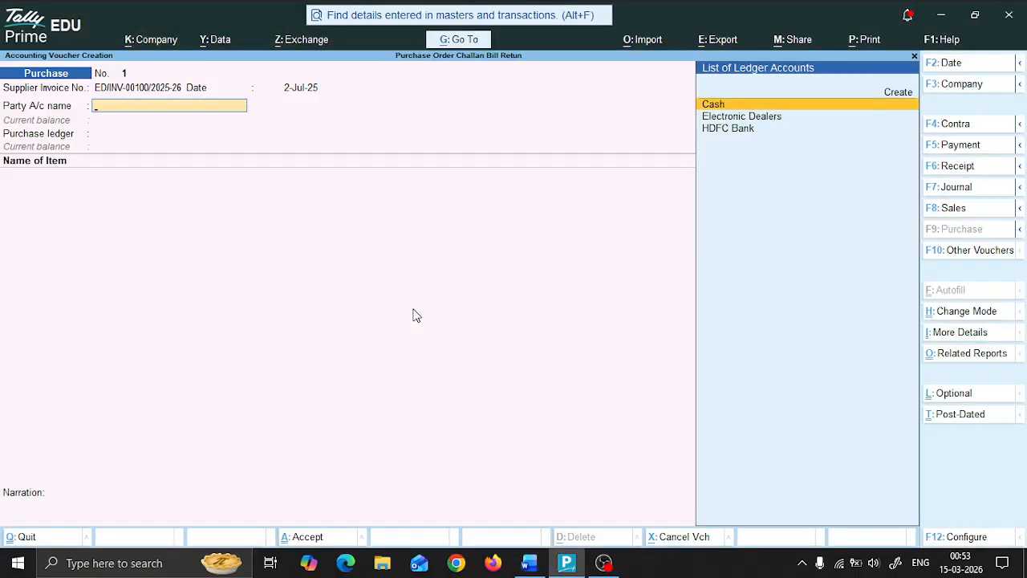
Step: Set the purchase voucher's date to 31/7
key("F2")
type("31/")
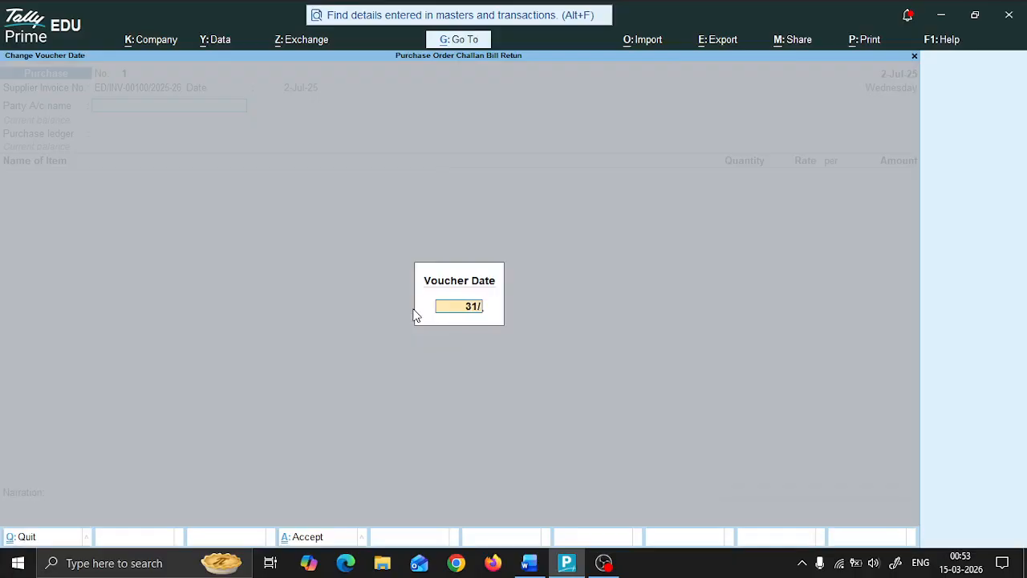
type("7")
key("Return")
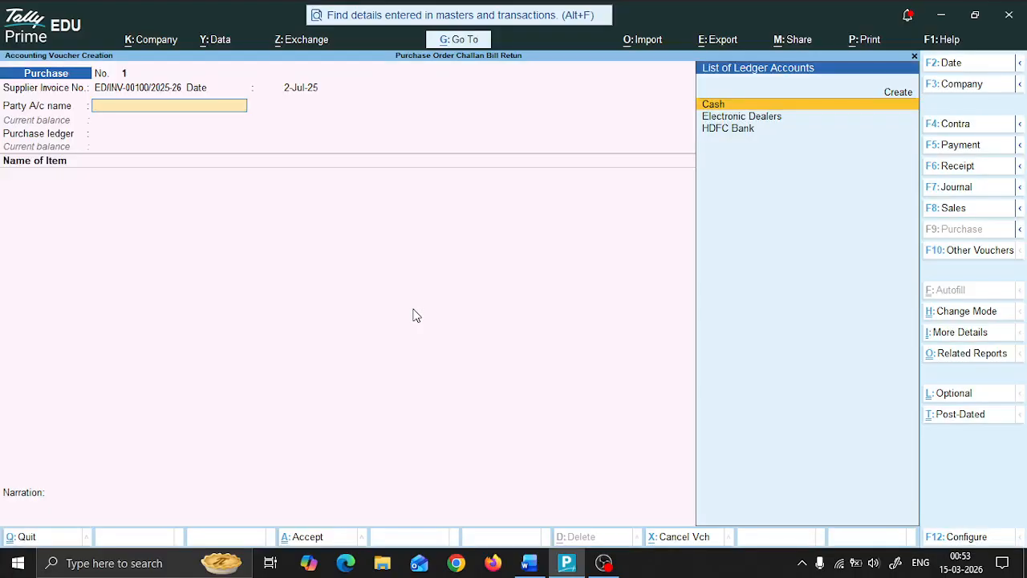
Step: Select Electronic Dealers as the party account and ED/Ch-00100/2025-26 as its receipt note
key("Down")
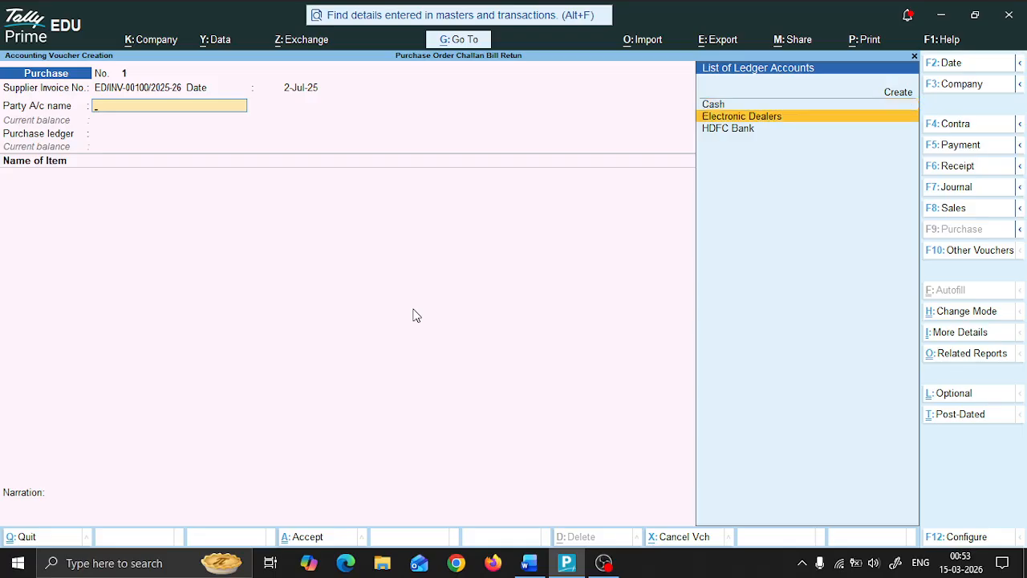
key("Return")
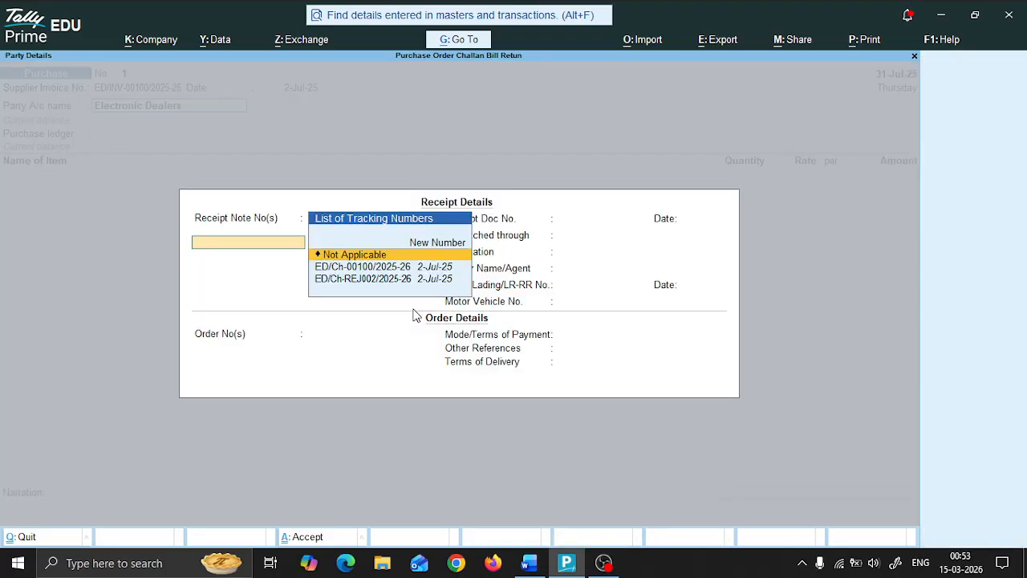
key("Down")
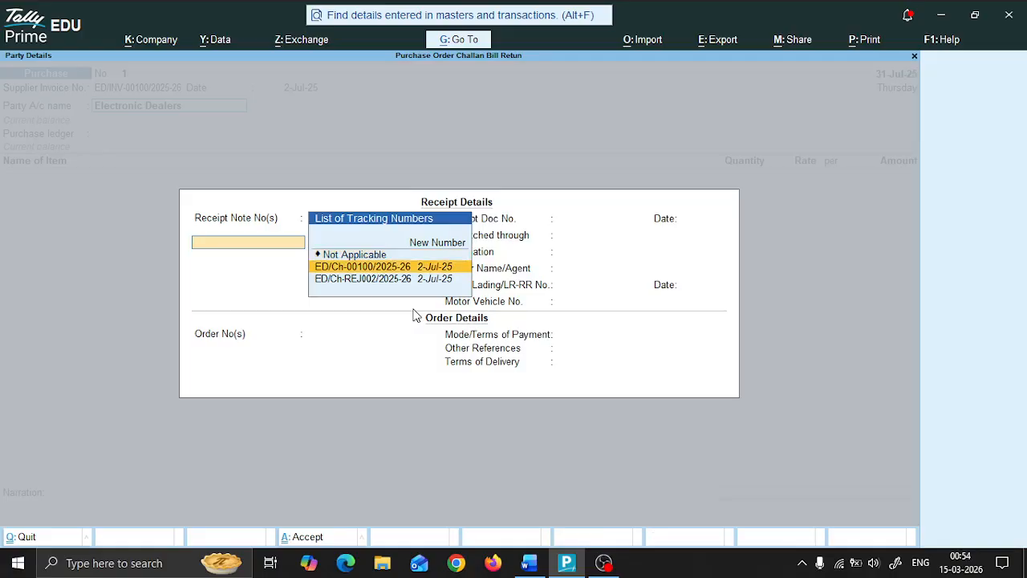
key("Return")
key("Return")
key("Return")
key("Return")
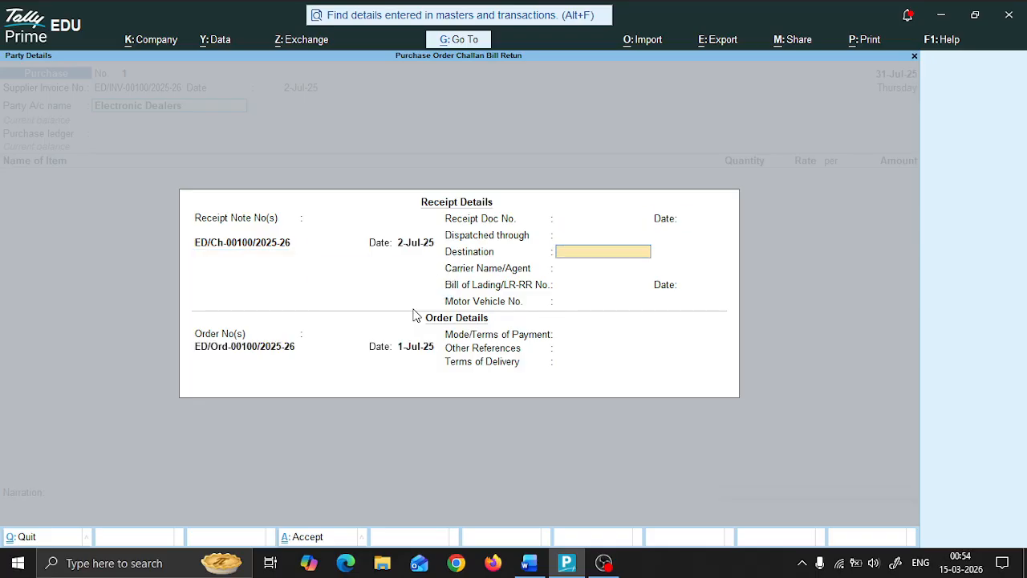
Step: Leave the remaining receipt and order details blank, and accept the party details with Purchase as the purchase ledger
key("Return")
key("Return")
key("Return")
key("Return")
key("Return")
key("Return")
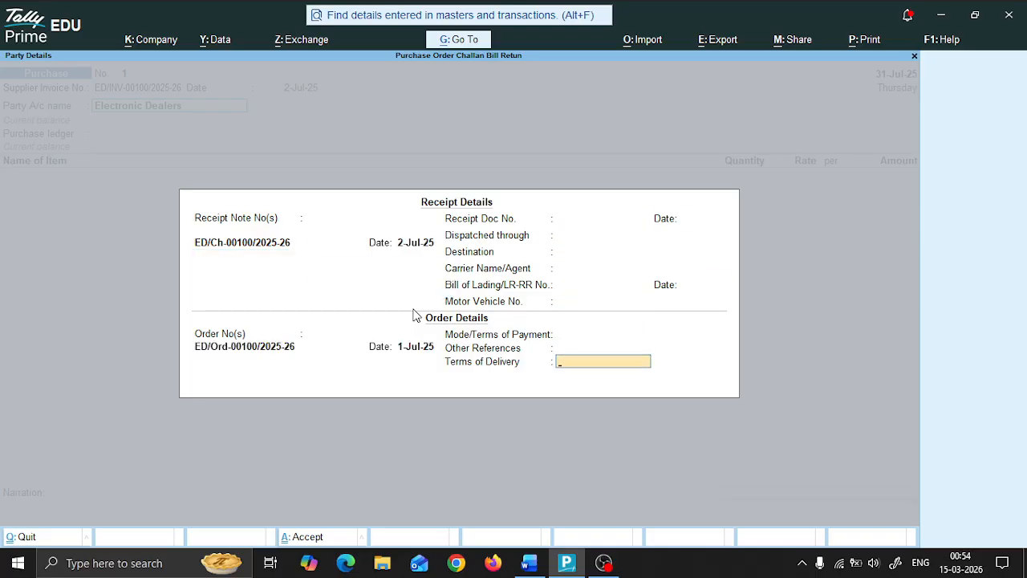
key("Return")
key("Return")
key("Return")
key("Return")
key("Return")
key("Return")
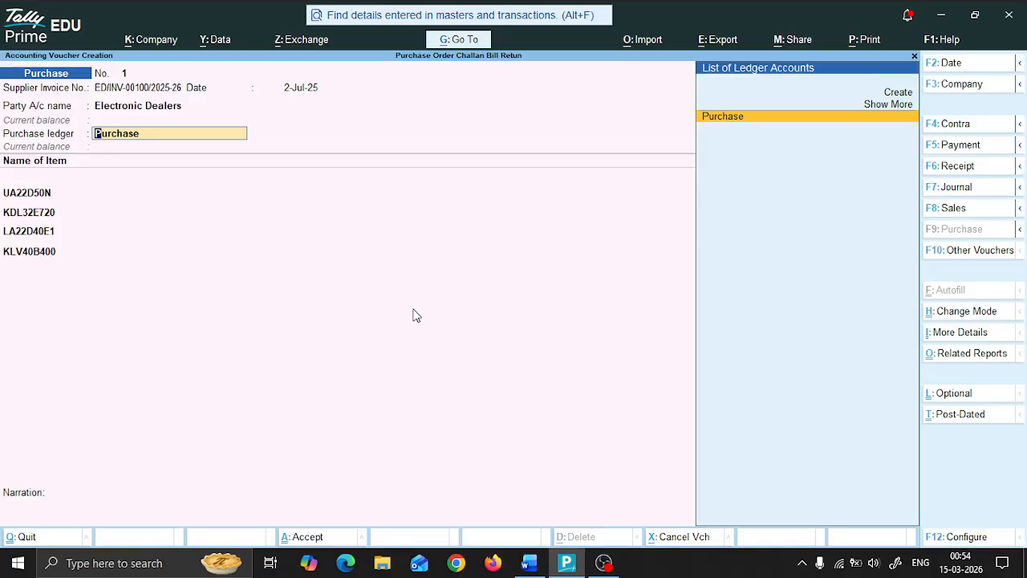
key("Return")
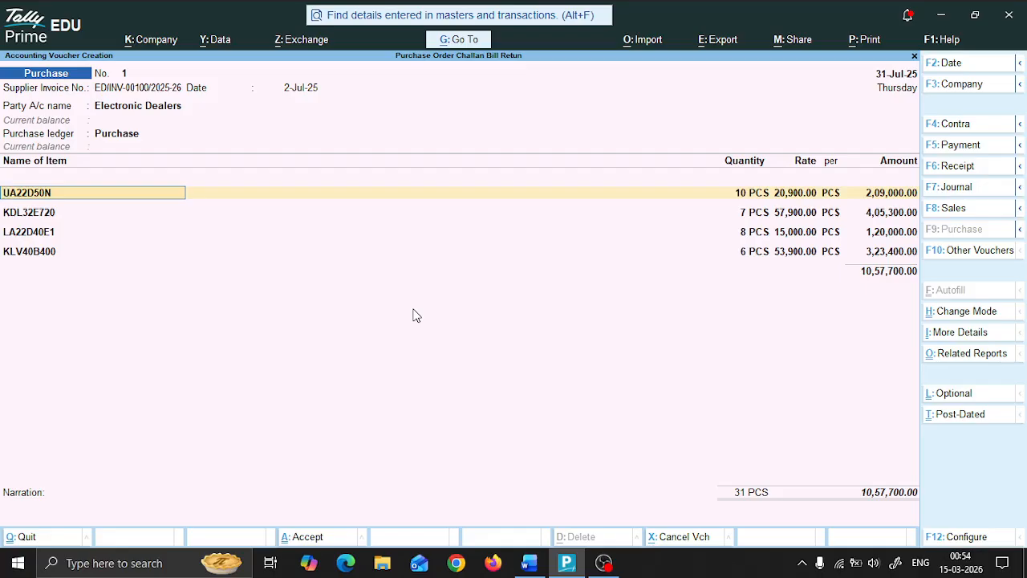
Step: Reopen the receipt details of Electronic Dealers at the ED/Ch-00100/2025-26 receipt note entry
key("BackSpace")
key("BackSpace")
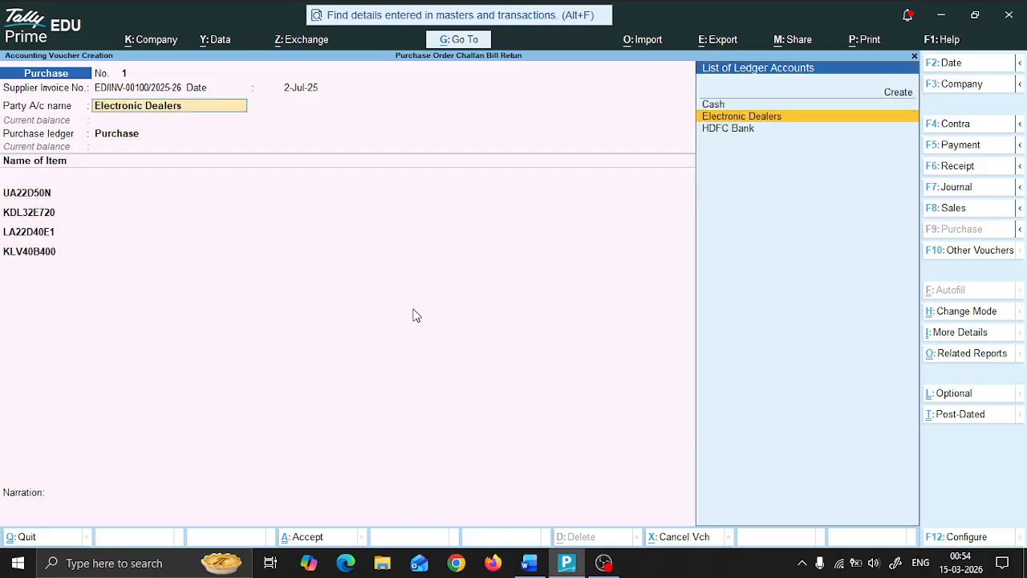
key("Return")
key("Return")
key("BackSpace")
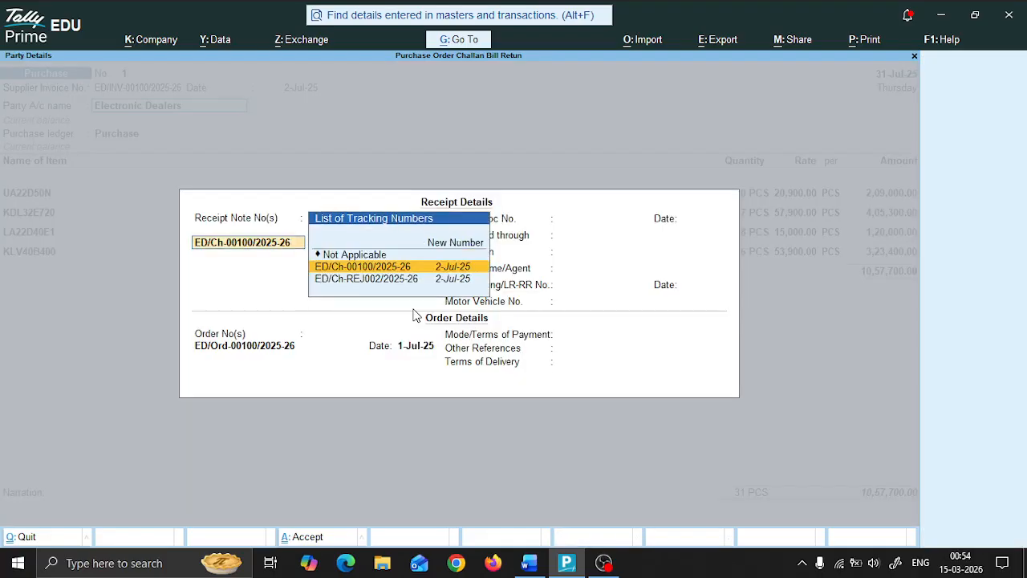
key("Down")
key("Return")
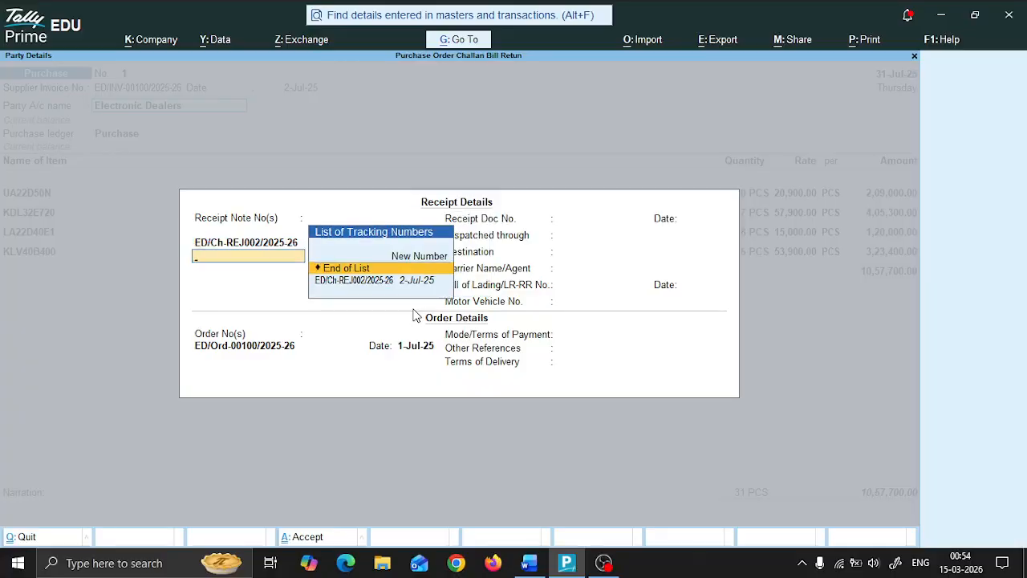
key("BackSpace")
key("Up")
Step: Keep ED/Ch-00100/2025-26 as the first receipt note and add ED/Ch-REJ002/2025-26 as the second one
key("Return")
key("Down")
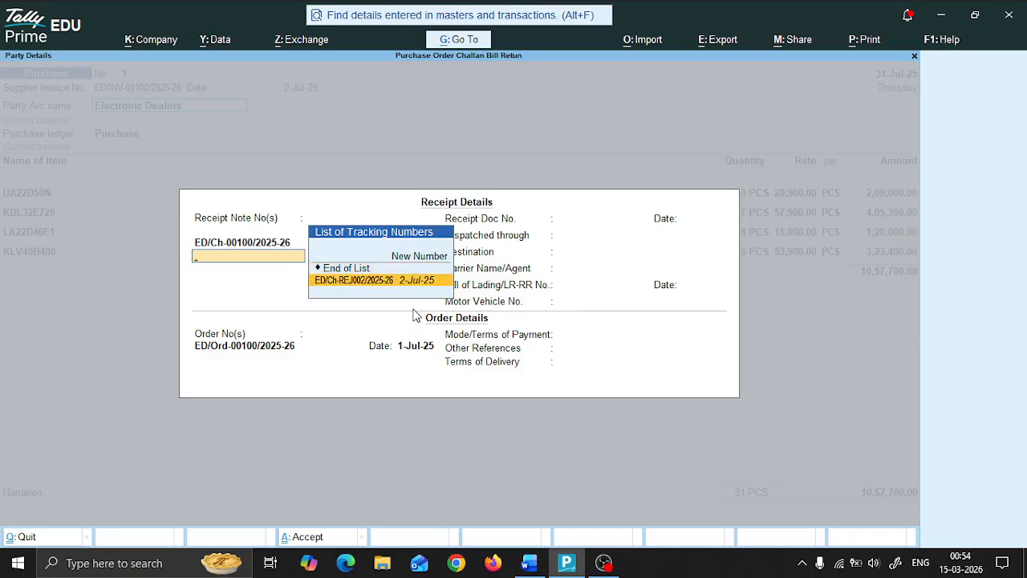
key("Return")
key("Return")
key("Return")
key("Return")
key("Return")
key("Return")
key("Return")
key("Return")
key("Return")
key("Return")
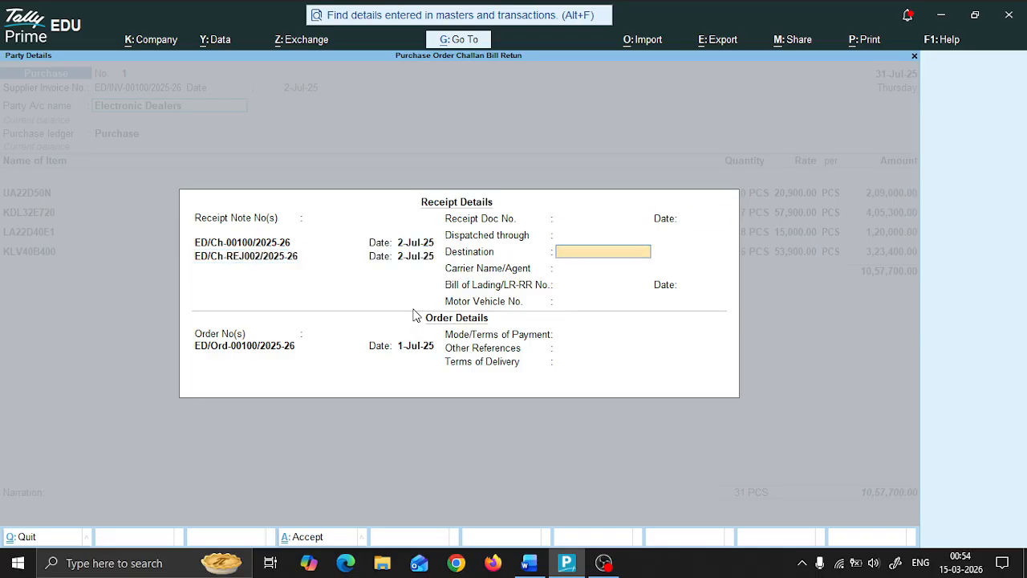
Step: Accept the remaining blank dispatch and order fields, the party details and the Purchase ledger to reach the item list
key("Return")
key("Return")
key("Return")
key("Return")
key("Return")
key("Return")
key("Return")
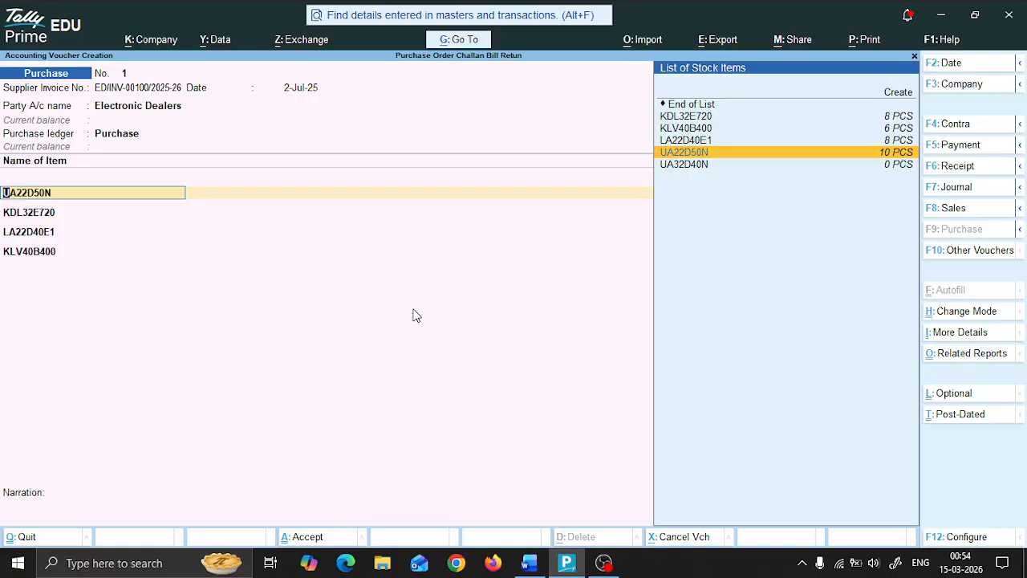
Step: Accept the UA22D50N allocation of 10 PCS at 20,900.00 in Park Street against tracking number ED/Ch-00100/2025-26
key("Return")
key("Return")
key("Return")
key("Return")
key("Return")
key("Return")
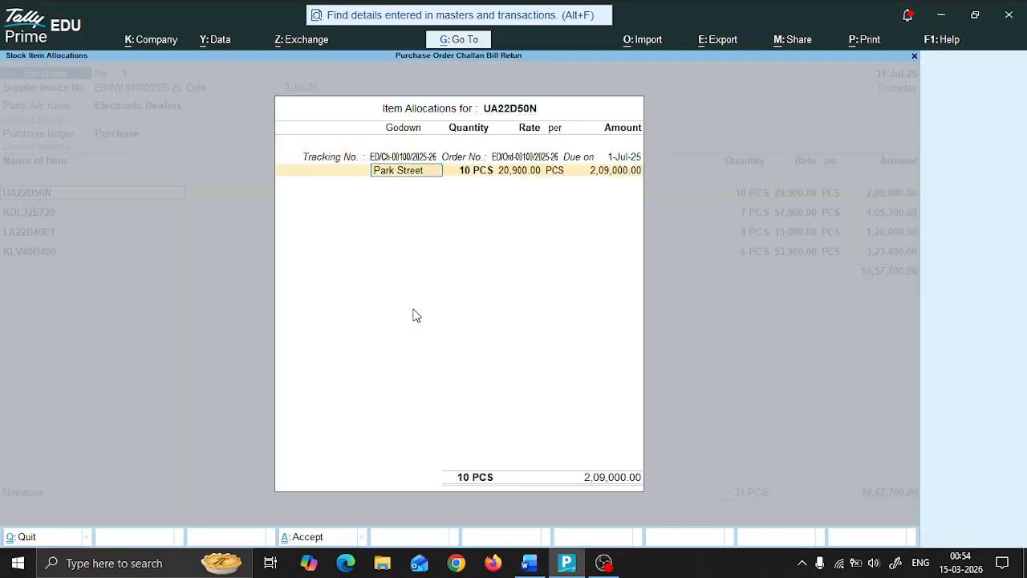
key("Return")
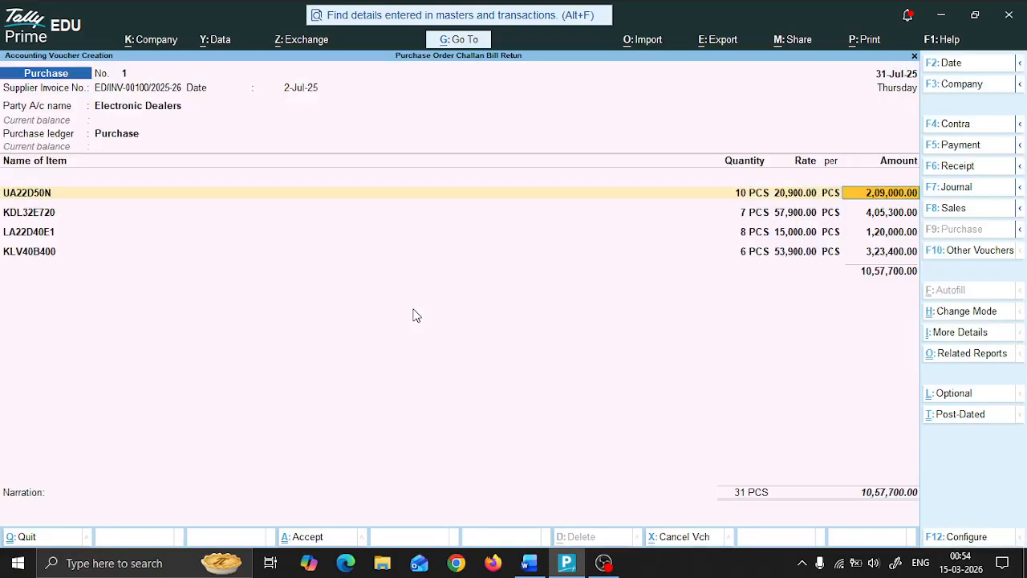
key("Return")
Step: Accept the KDL32E720 allocation of 7 PCS at 57,900.00 in Park Street against tracking number ED/Ch-00100/2025-26
key("Return")
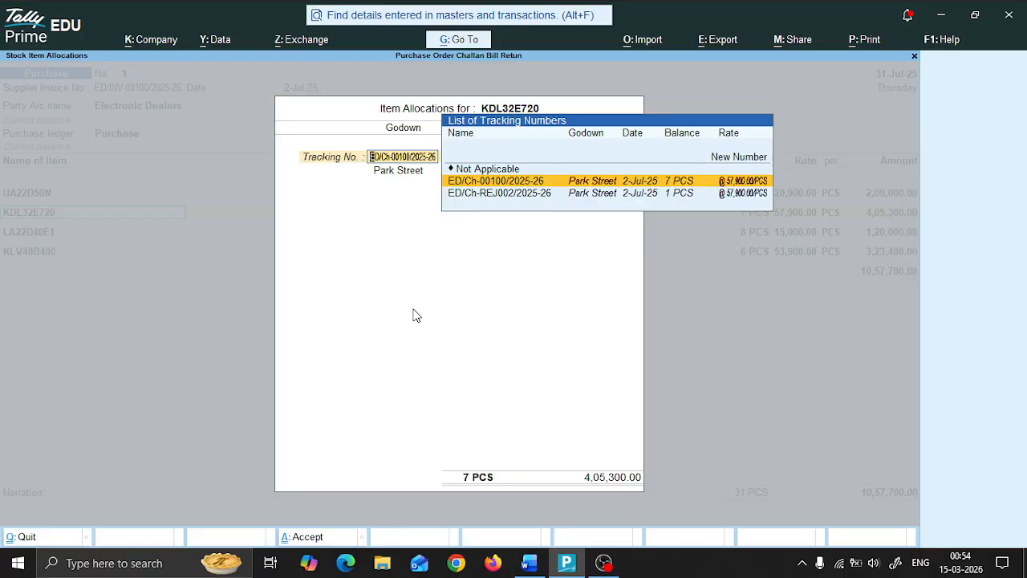
key("Return")
key("Return")
key("Return")
key("Return")
key("Return")
key("Return")
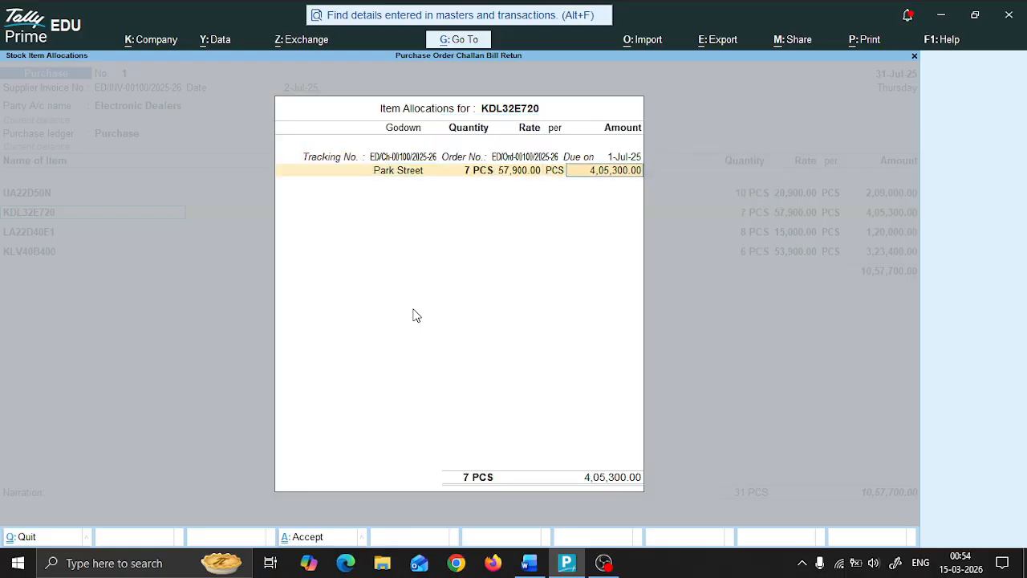
Step: Add a second KDL32E720 allocation for the replaced 1 PCS against ED/Ch-REJ002/2025-26 and accept the item
key("Down")
key("Down")
key("Down")
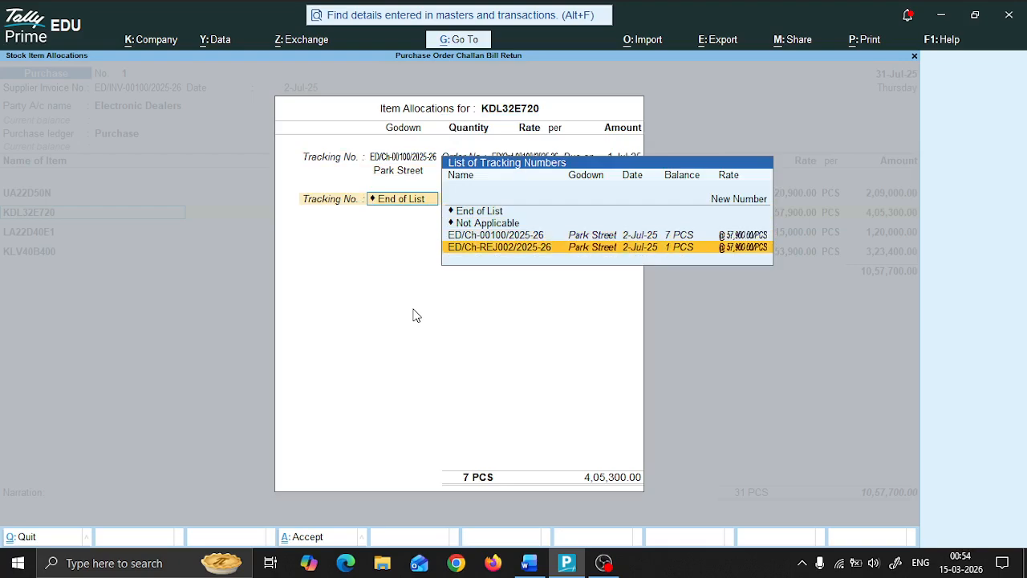
key("Return")
key("Return")
key("Return")
key("Return")
key("Return")
key("Return")
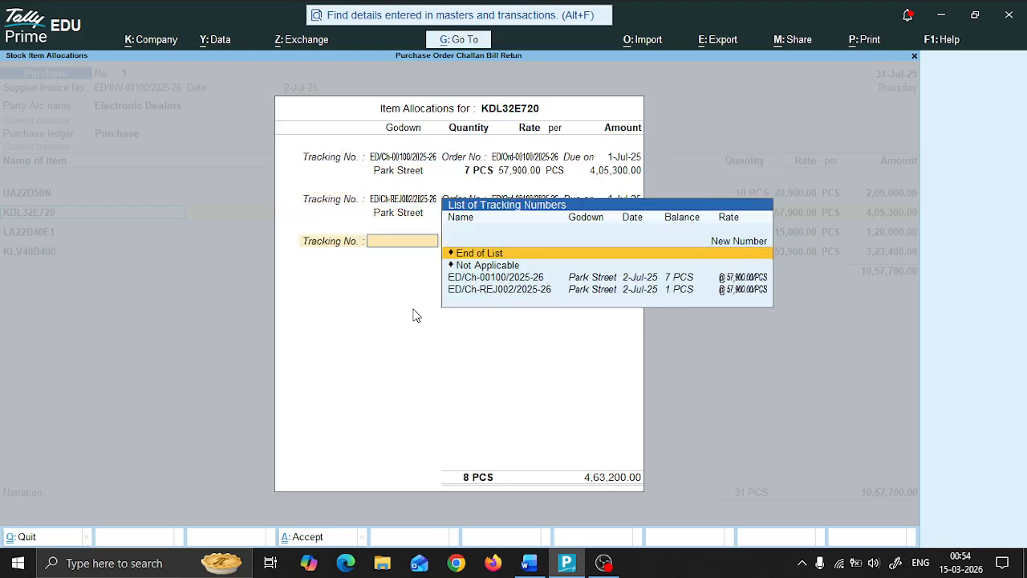
key("Return")
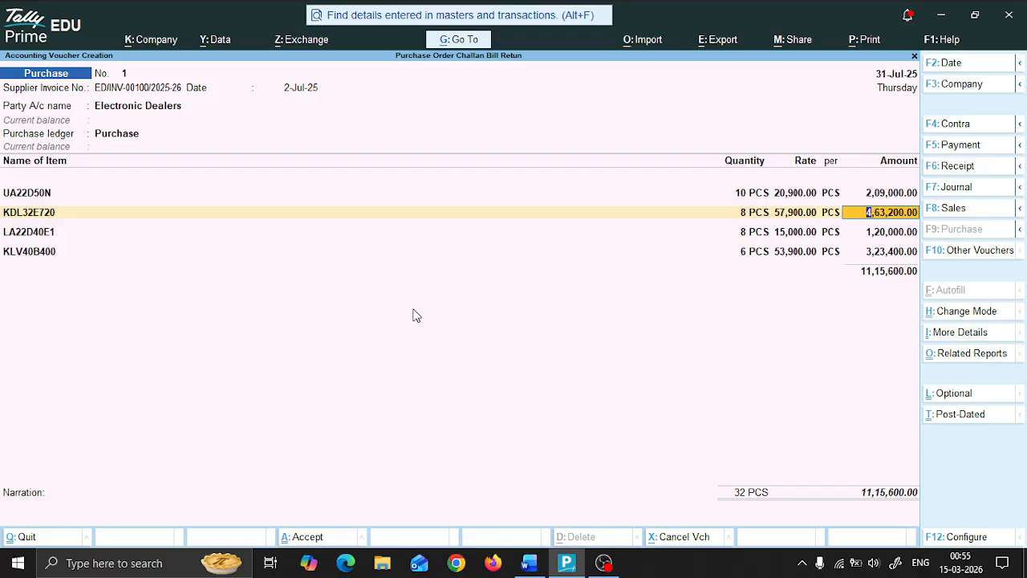
key("Return")
Step: Accept the LA22D40E1 allocation of 8 PCS at 15,000.00 in Park Street against tracking number ED/Ch-00100/2025-26
key("Return")
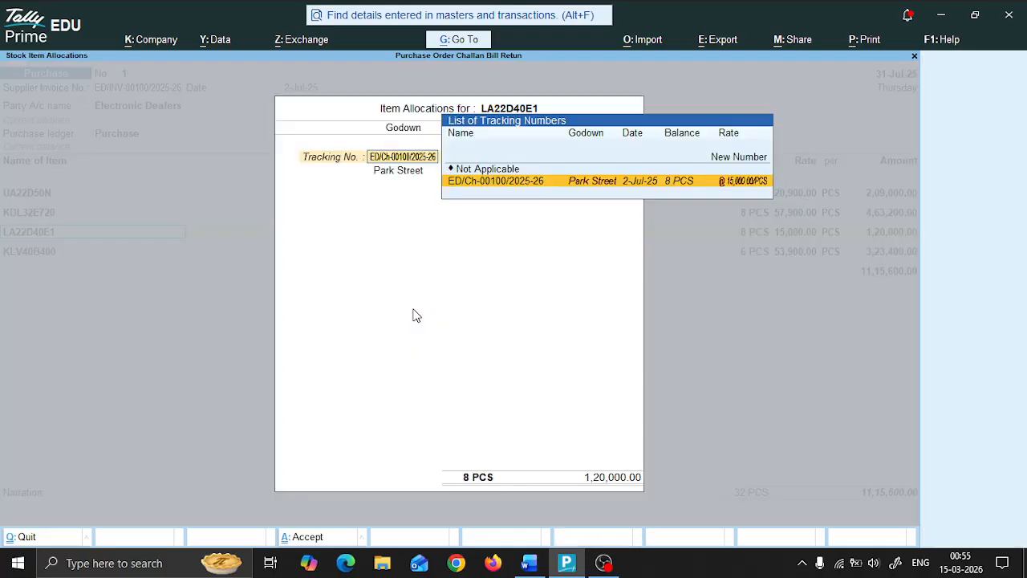
key("Return")
key("Return")
key("Return")
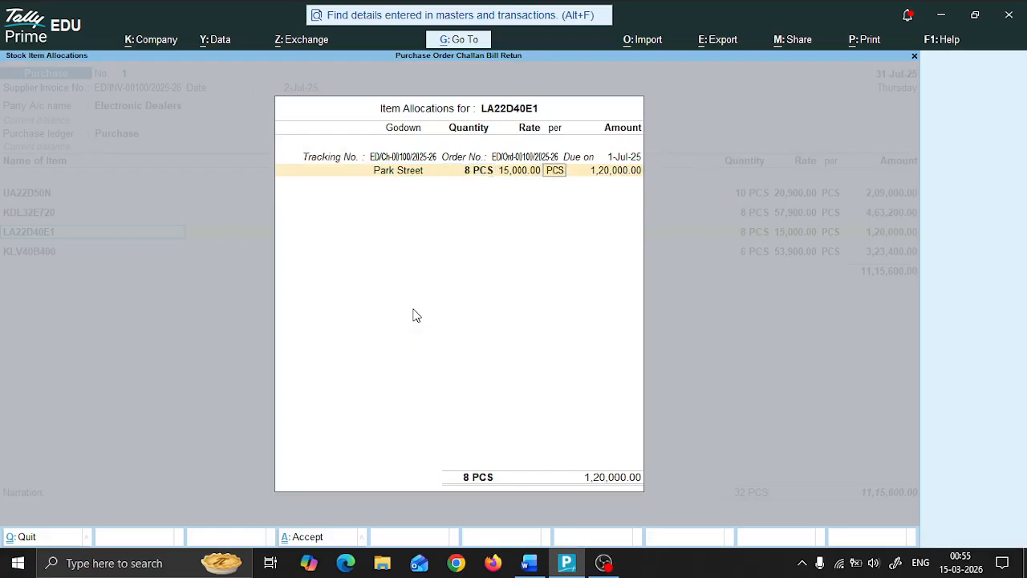
key("Return")
key("Return")
key("Return")
Step: Accept the KLV40B400 allocation of 6 PCS at 53,900.00 in Park Street against tracking number ED/Ch-00100/2025-26
key("Return")
key("Return")
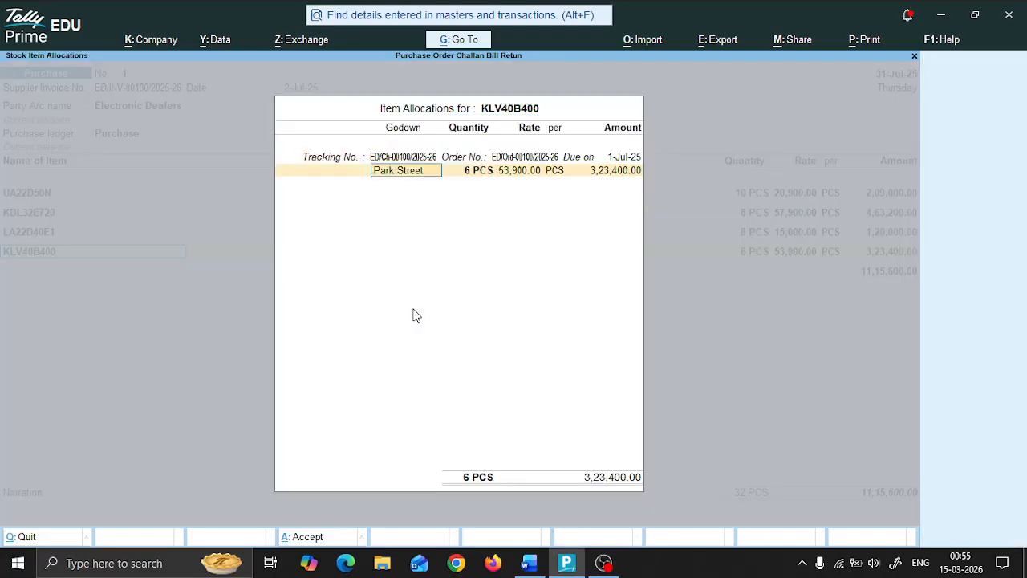
key("Return")
key("Return")
key("Return")
key("Return")
key("Return")
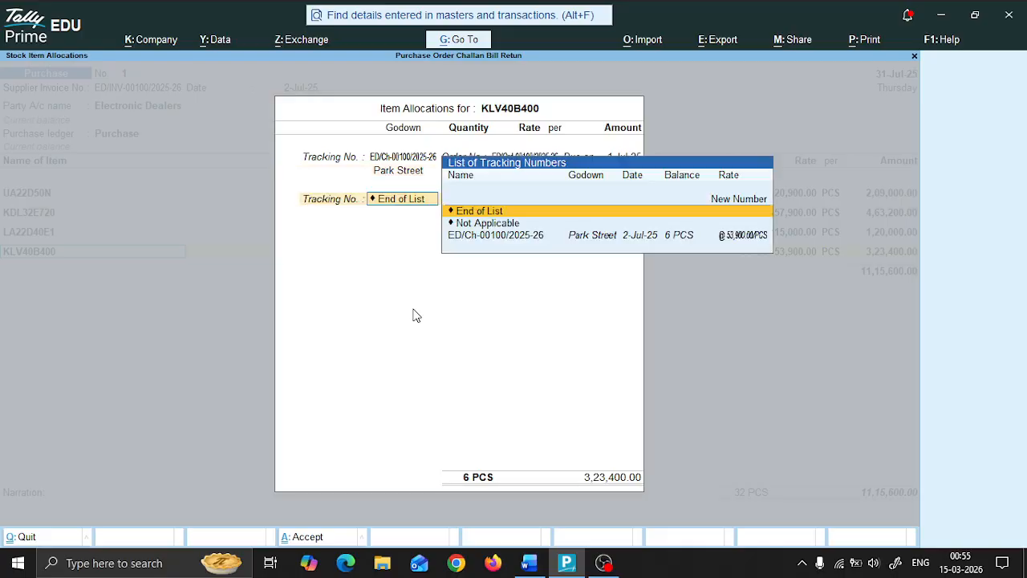
key("Return")
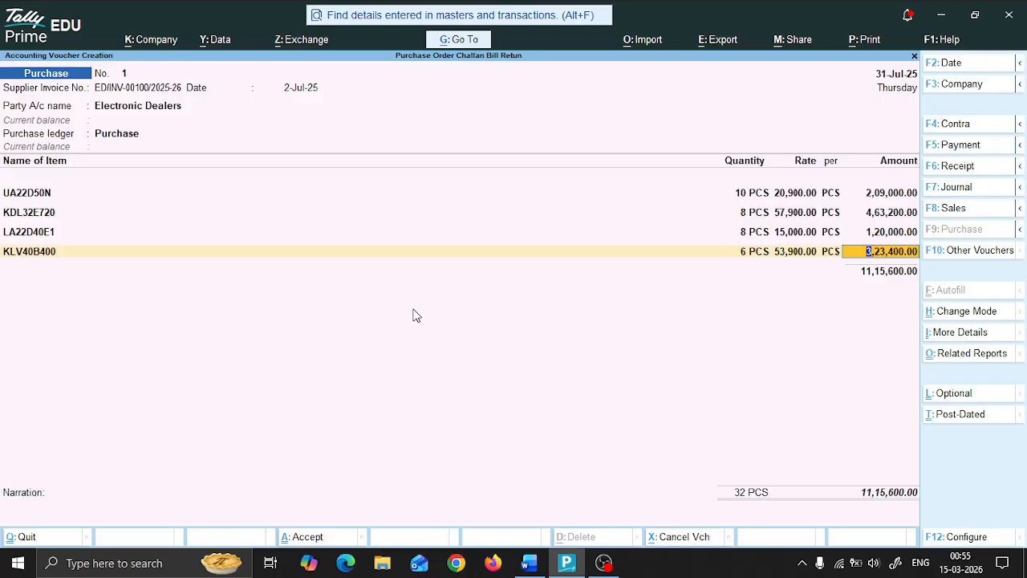
key("Return")
Step: End the item list and accept the bill as New Ref ED/INV-00100/2025-26 for the full amount, leaving the credit days blank
key("Return")
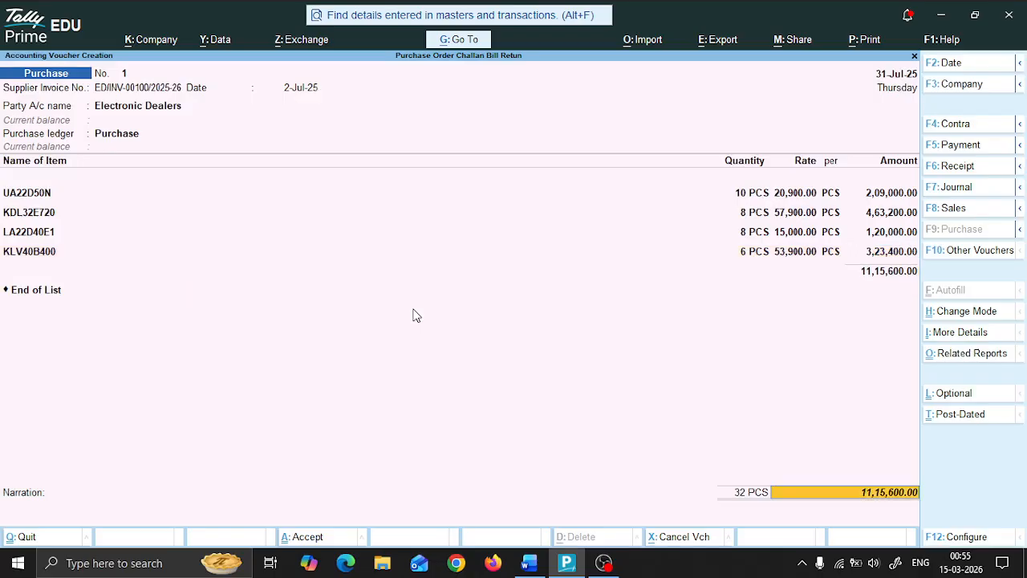
key("Return")
key("Return")
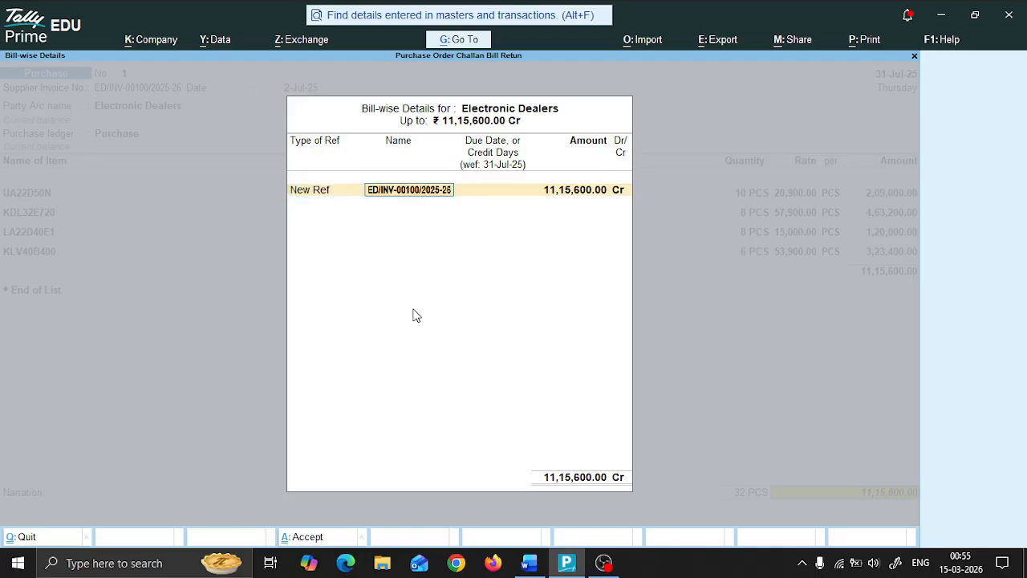
key("Return")
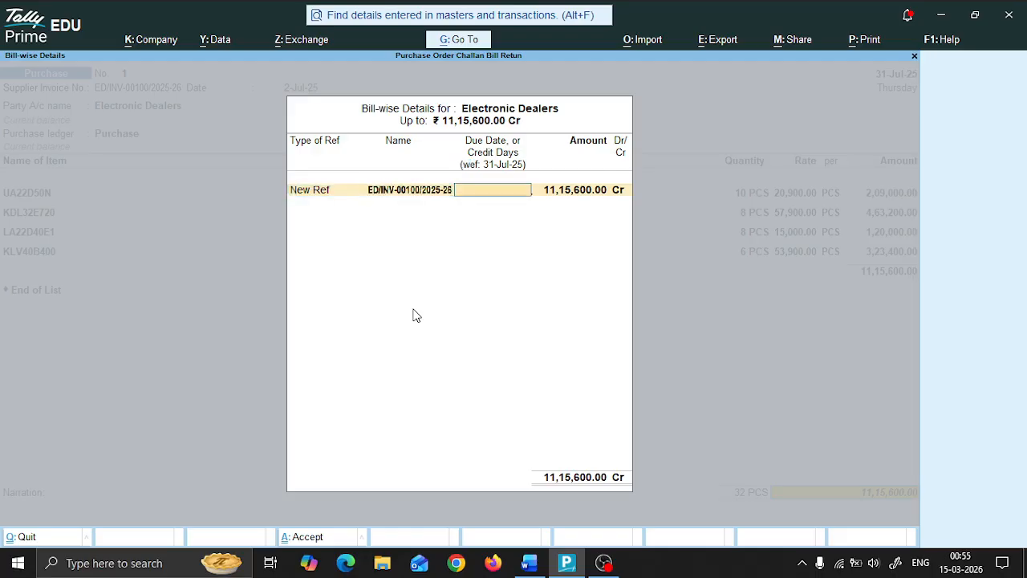
key("Return")
key("Return")
key("Return")
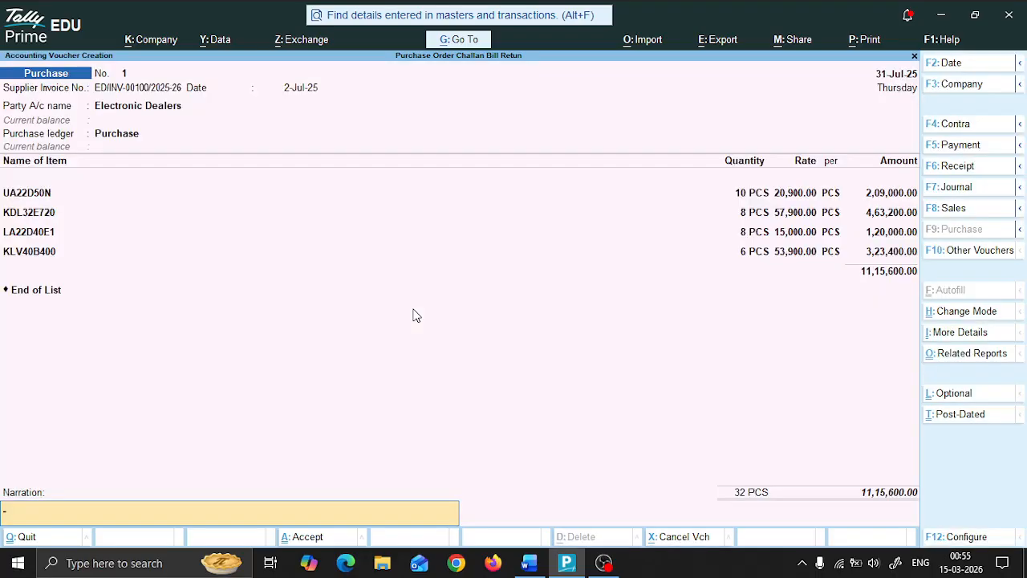
Step: Enter the narration "Being Purchase Invoice made for purchase of products from Electronic Dealers" and save the purchase voucher
type("Being Purchase Invoice made for")
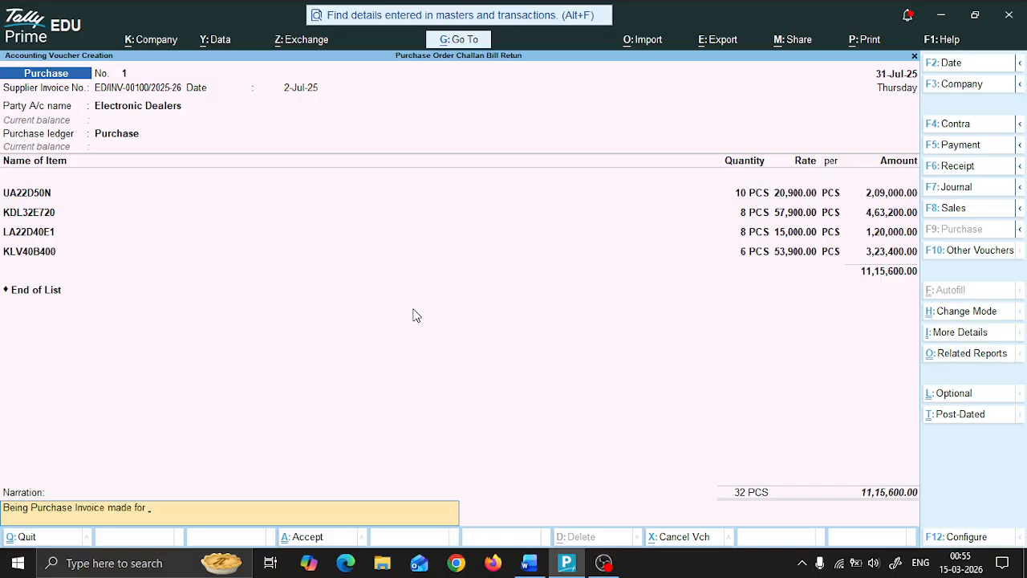
type(" purchase of products from Ele")
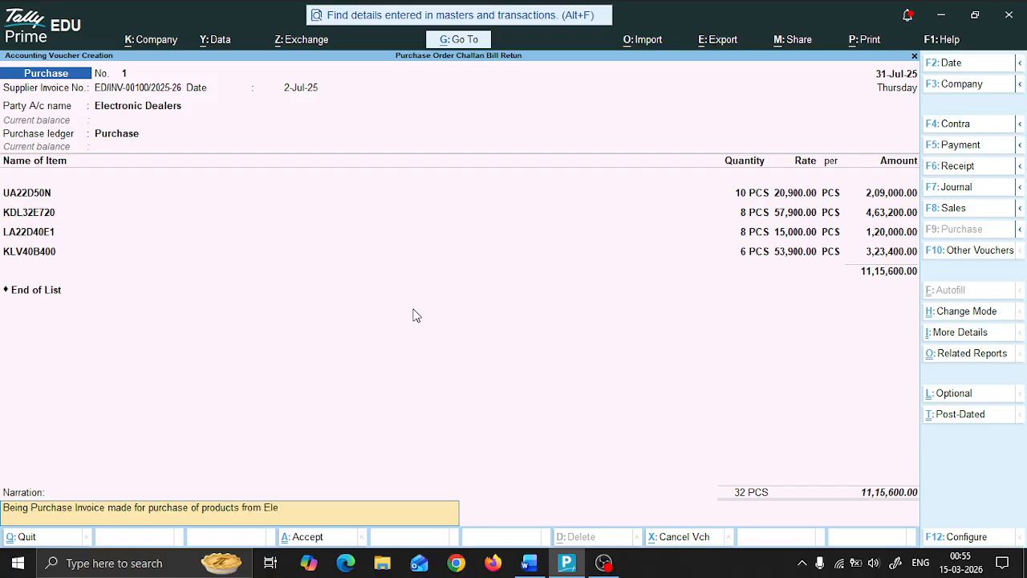
type("ctronic Dealers")
key("Return")
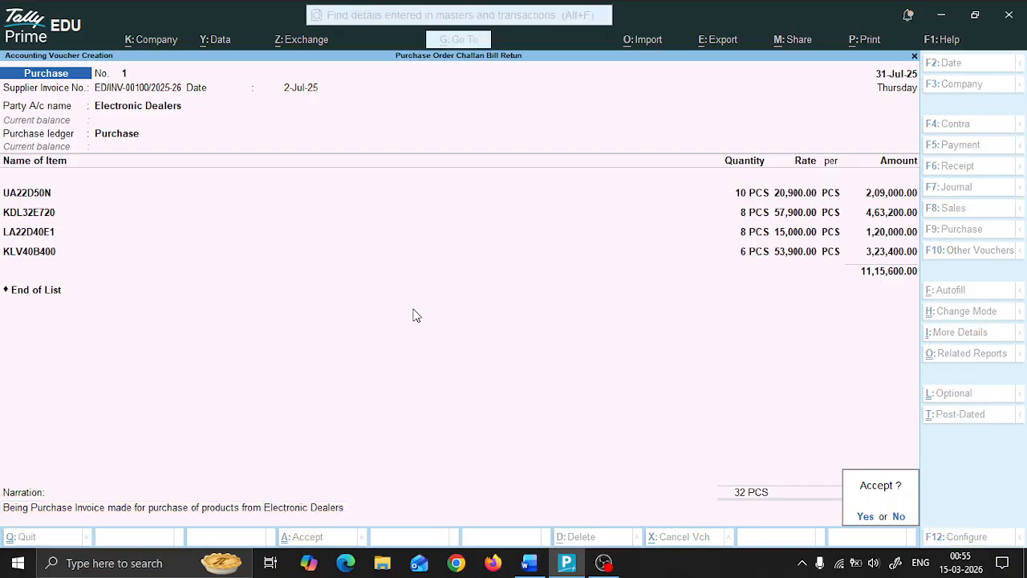
key("Return")
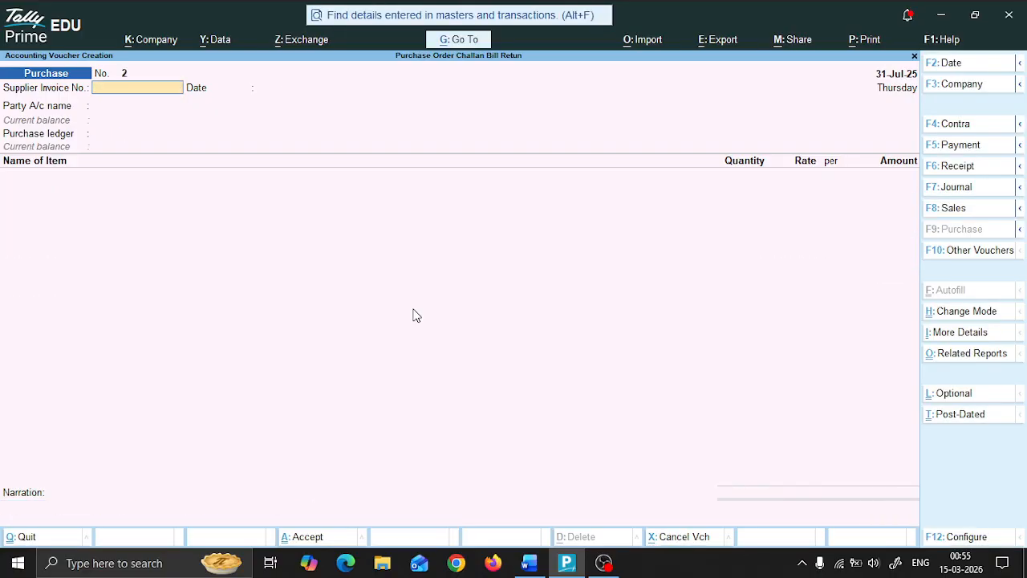
Step: Check the invoice credit terms under item 5 of the Word document and quit the blank purchase voucher in TallyPrime
key("alt+Tab")
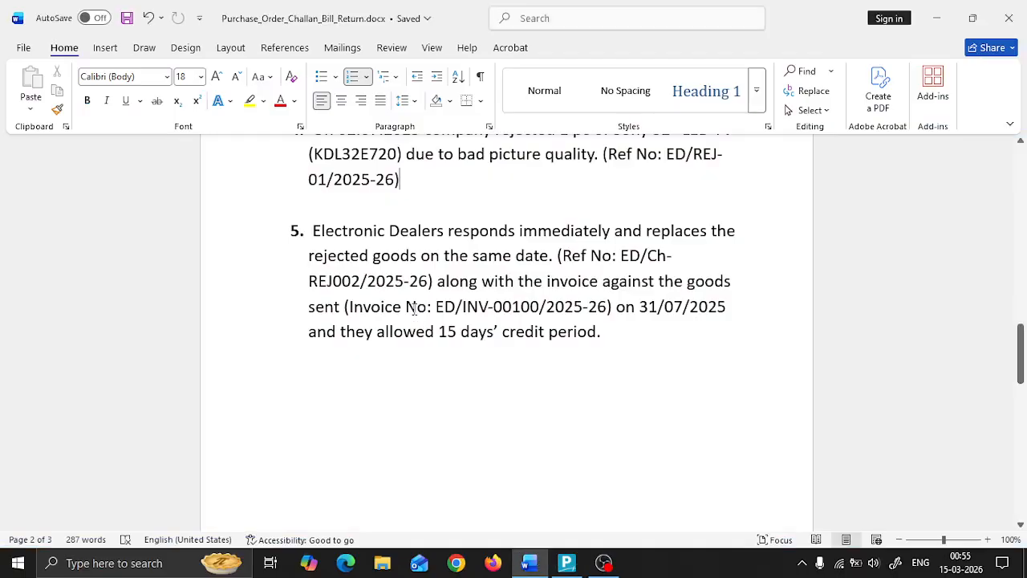
key("alt+Tab")
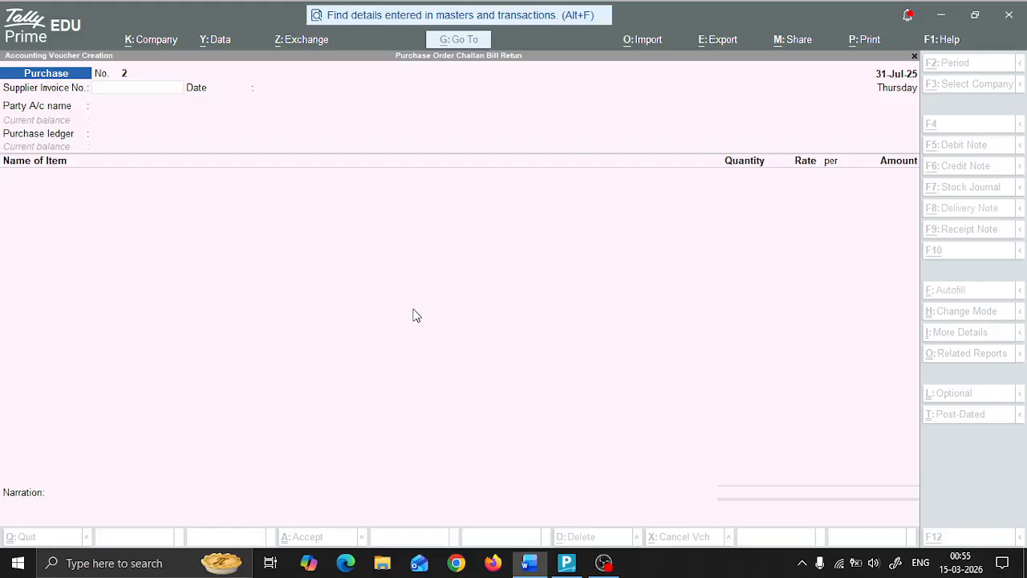
key("Escape")
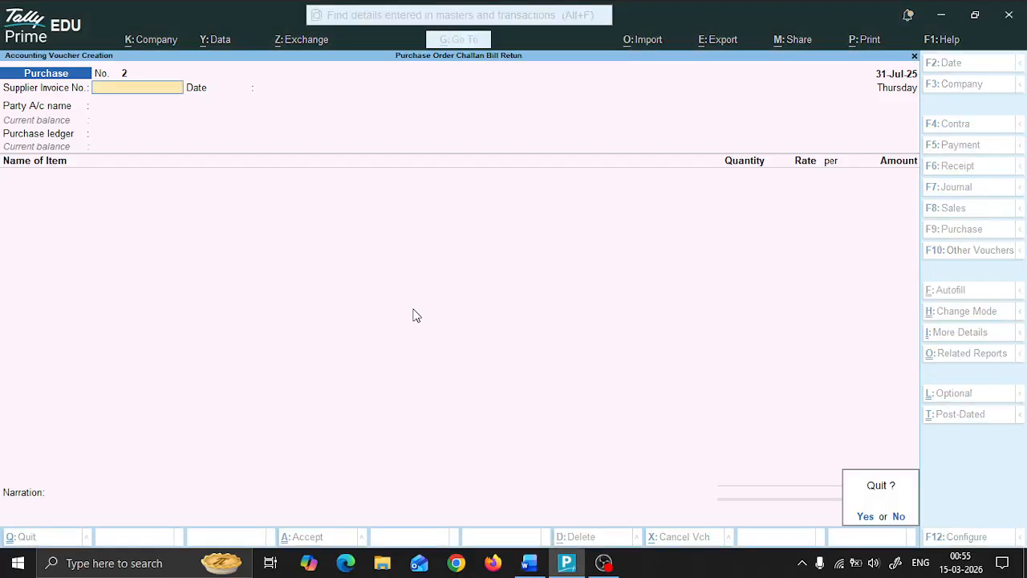
key("alt+Tab")
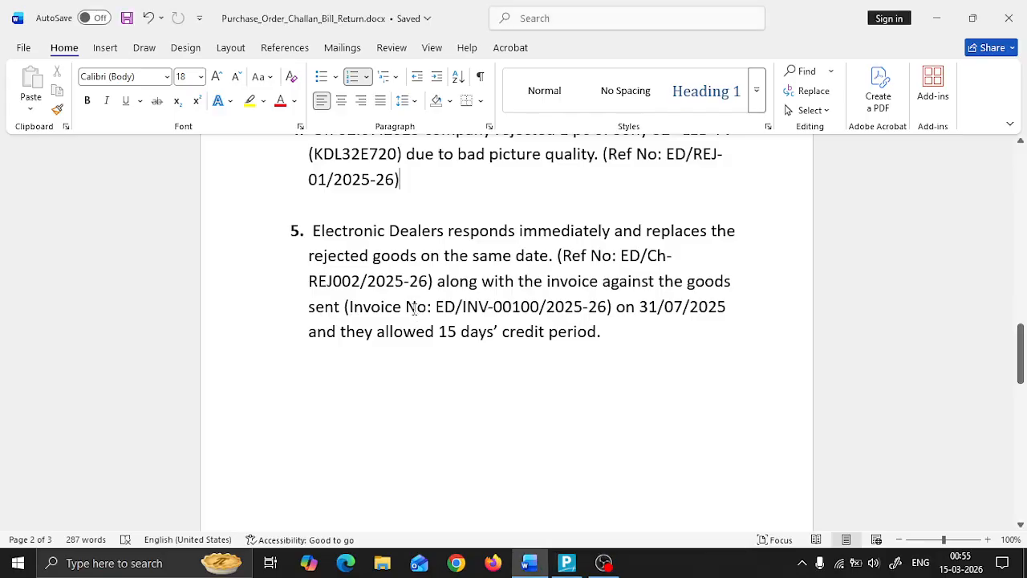
key("alt+Tab")
key("y")
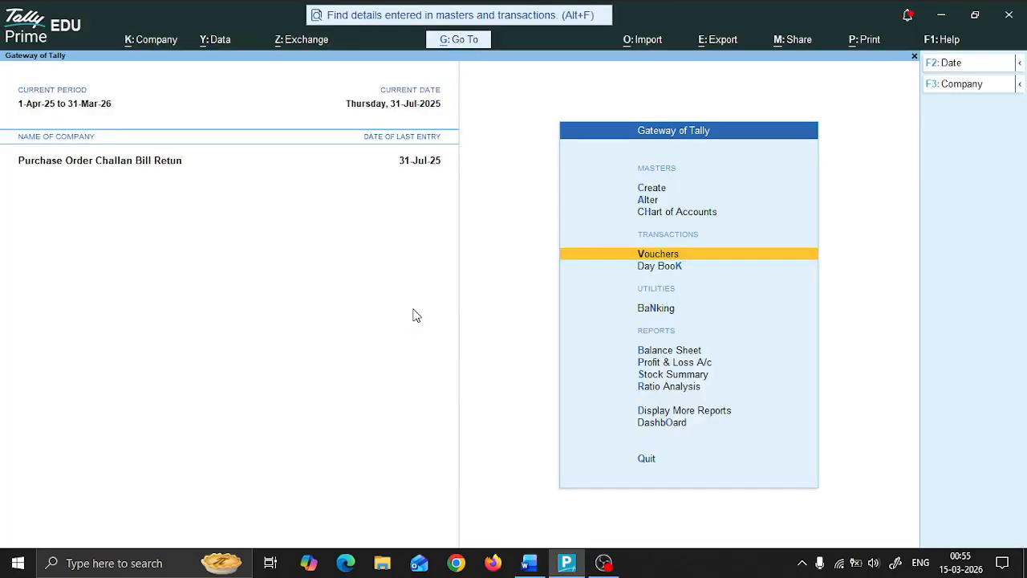
Step: Open the saved Electronic Dealers purchase voucher of 31-Jul-25 from the Day Book for alteration
key("Down")
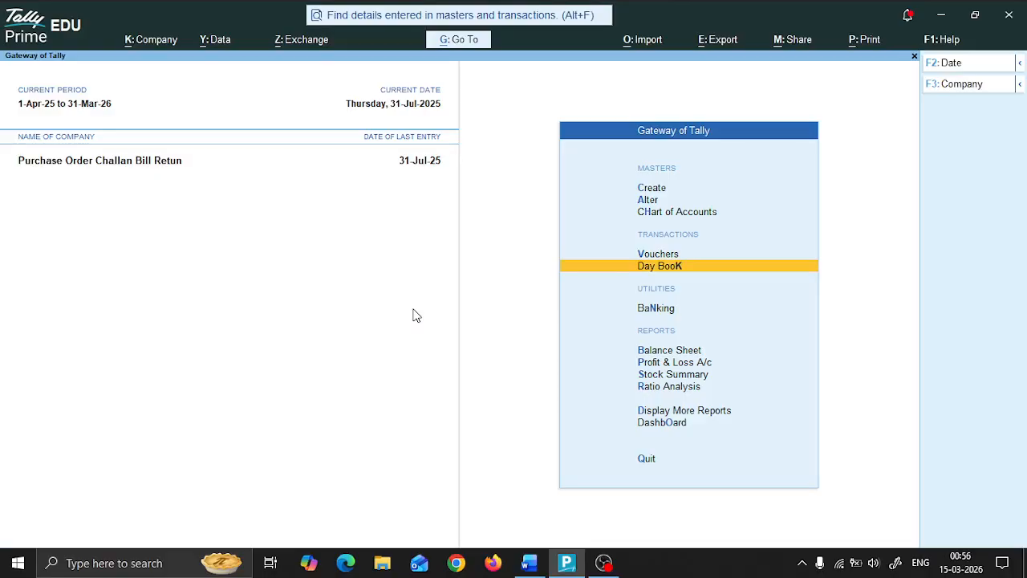
key("Down")
key("Up")
key("Up")
key("Up")
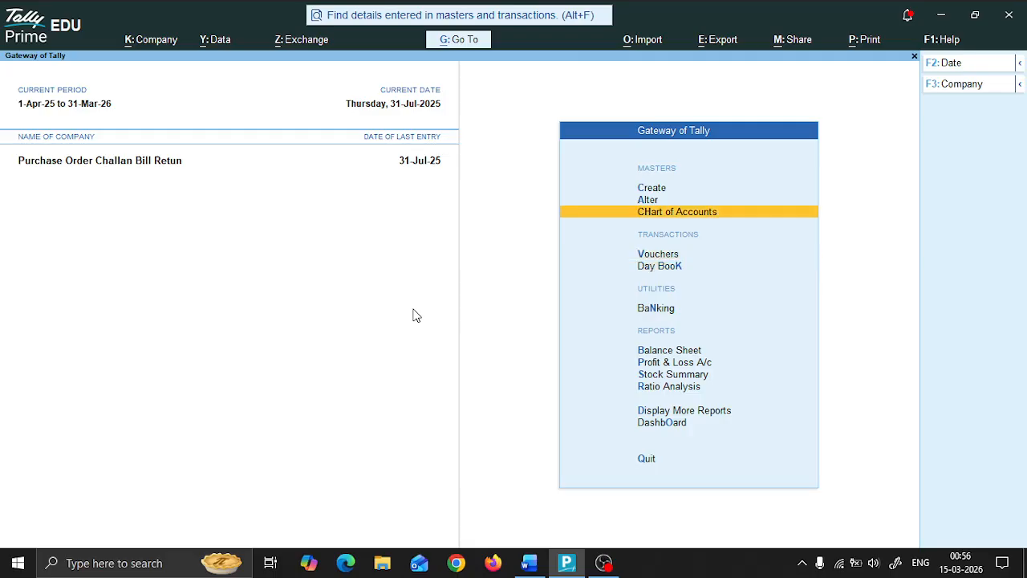
key("Down")
key("Down")
key("Up")
key("Down")
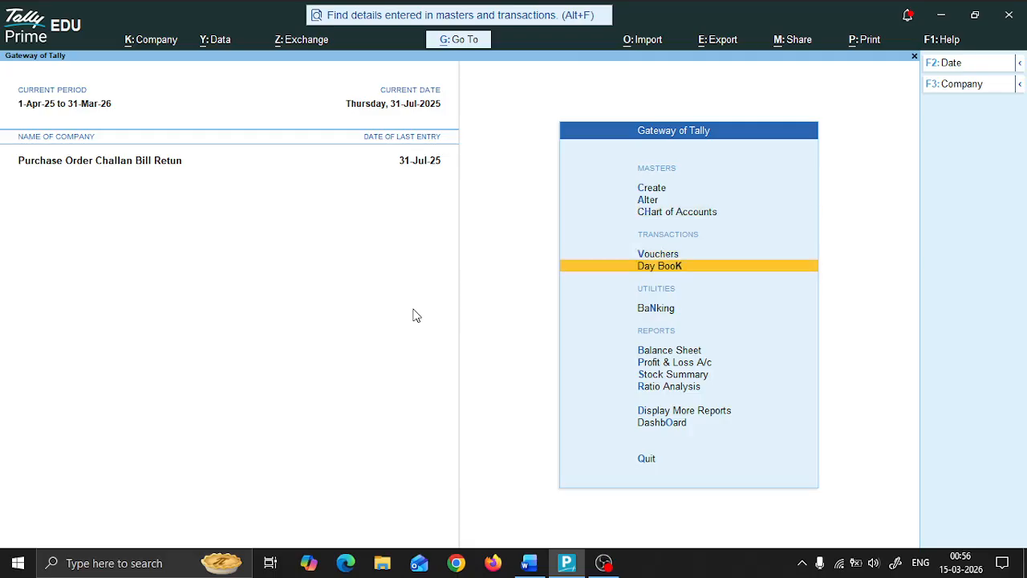
key("Return")
key("Return")
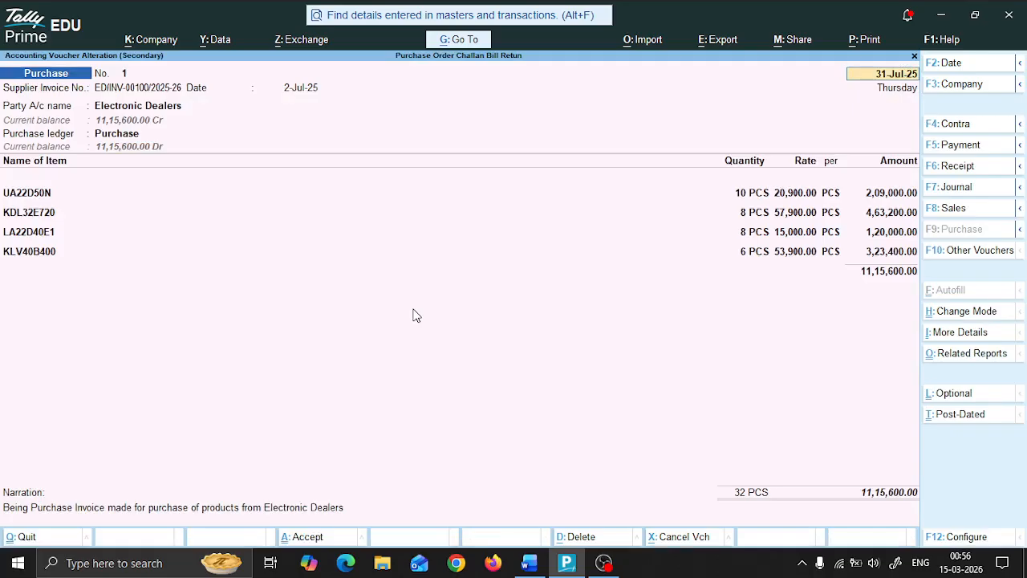
Step: Alter the Electronic Dealers ledger from the voucher's party field, setting the default credit period to 15 Days, and save the ledger
key("Return")
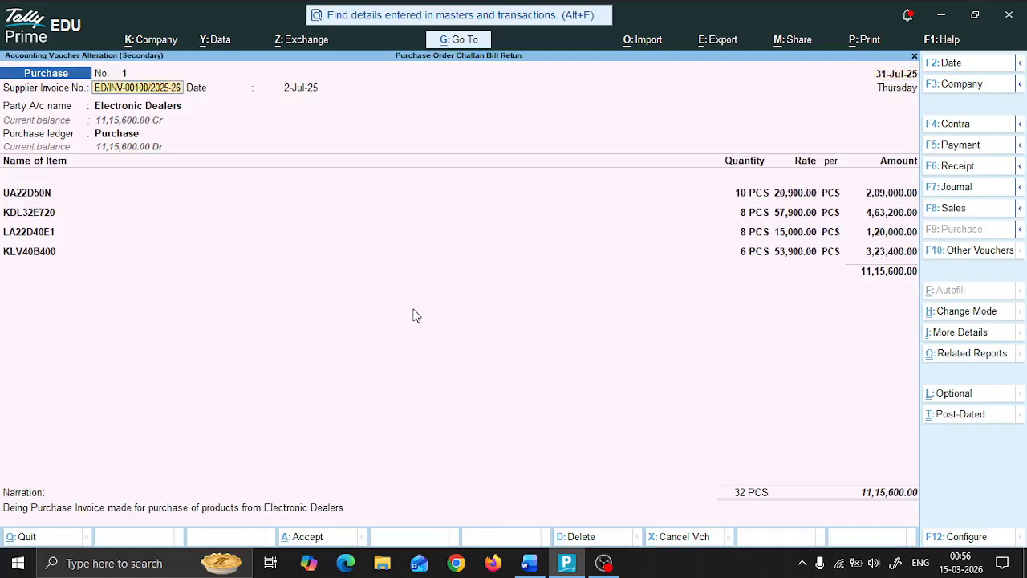
key("Return")
key("Return")
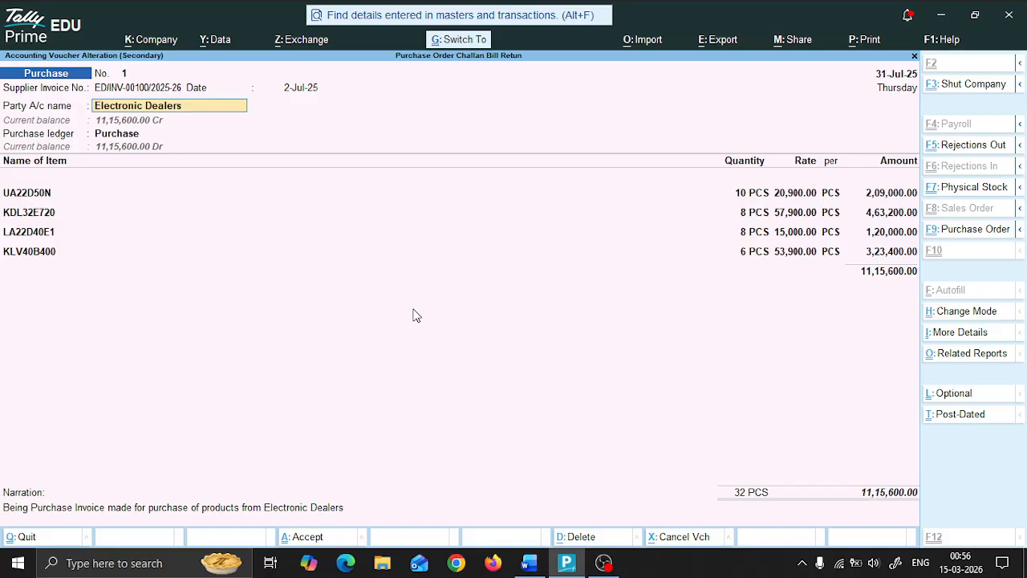
key("ctrl+Return")
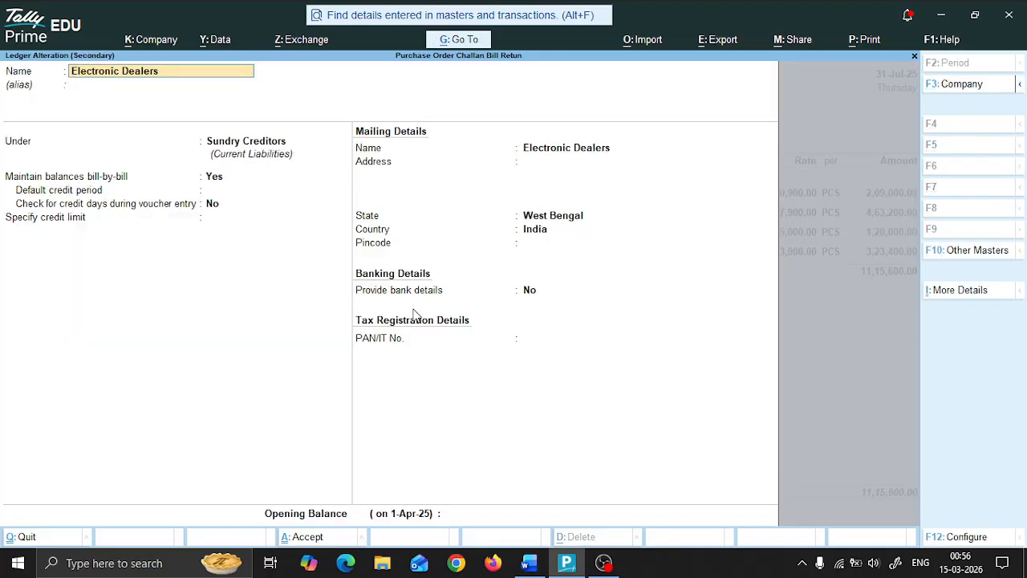
key("Return")
key("Return")
key("Return")
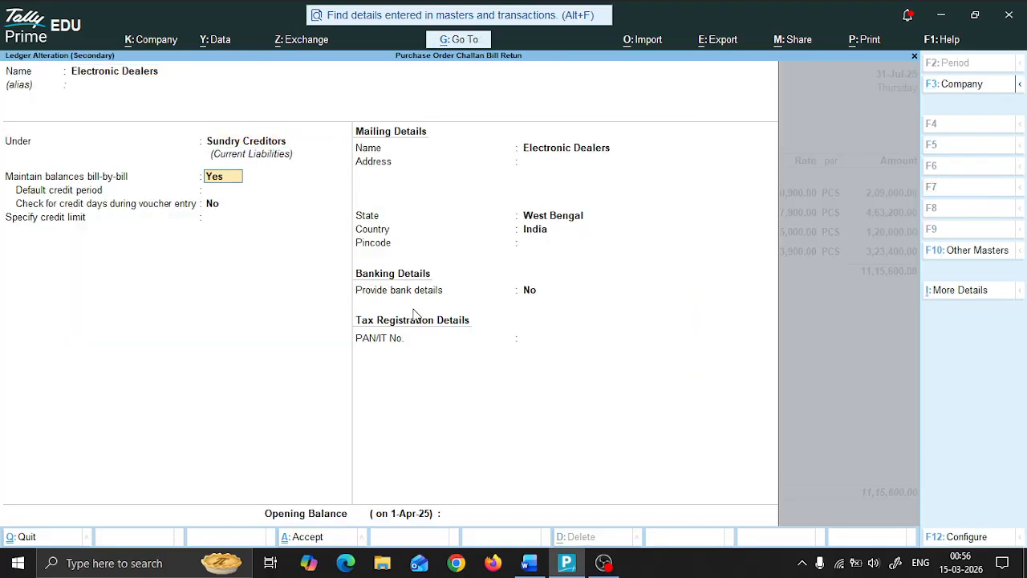
key("Return")
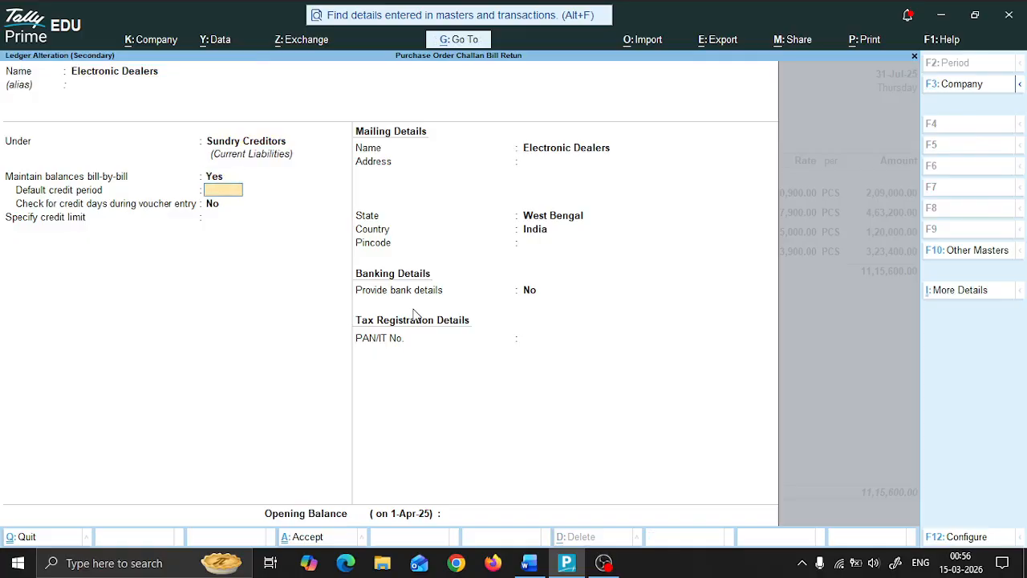
type("15")
key("Return")
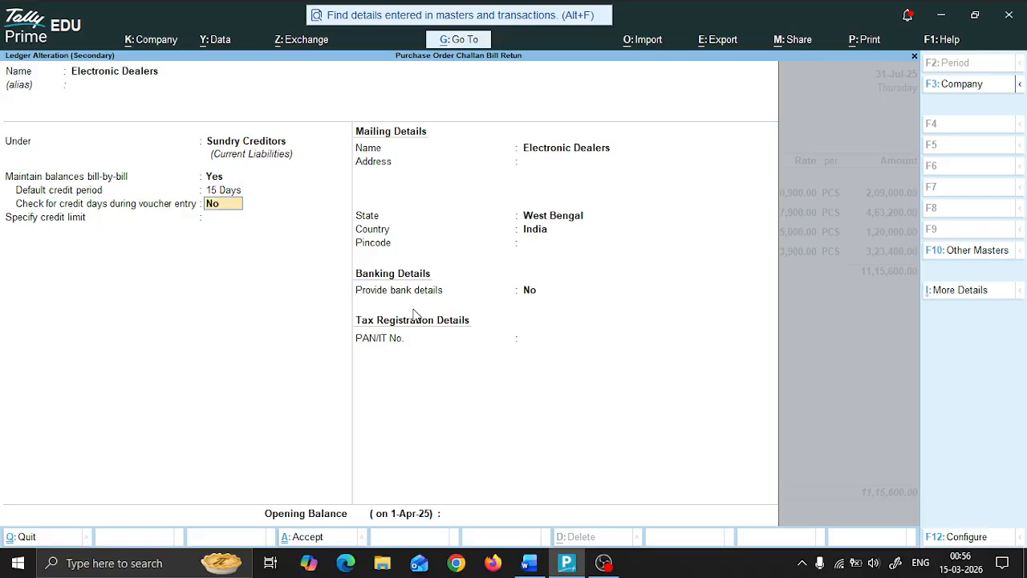
key("Return")
key("Return")
key("Return")
key("Return")
key("Return")
key("Return")
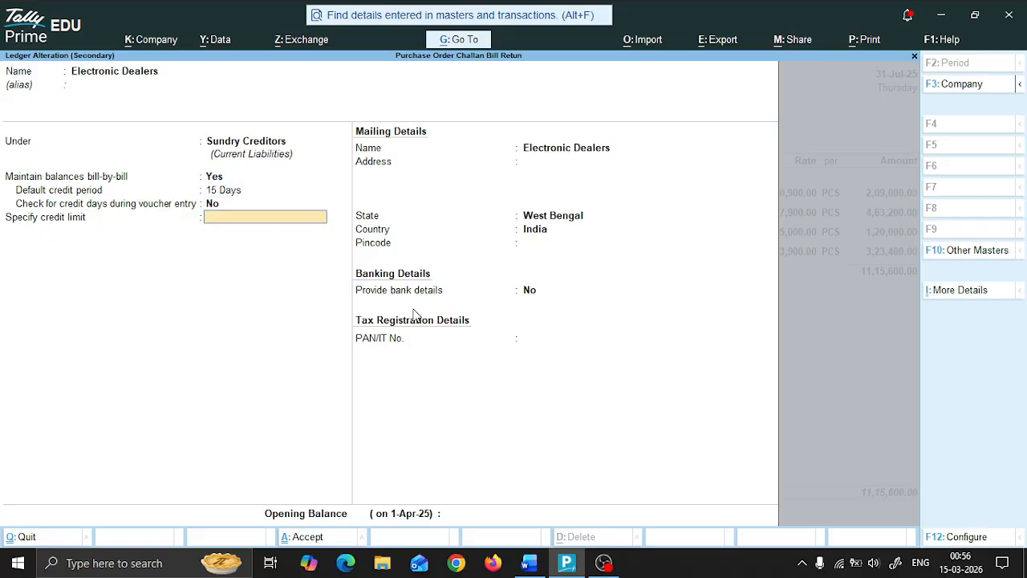
key("Return")
key("Return")
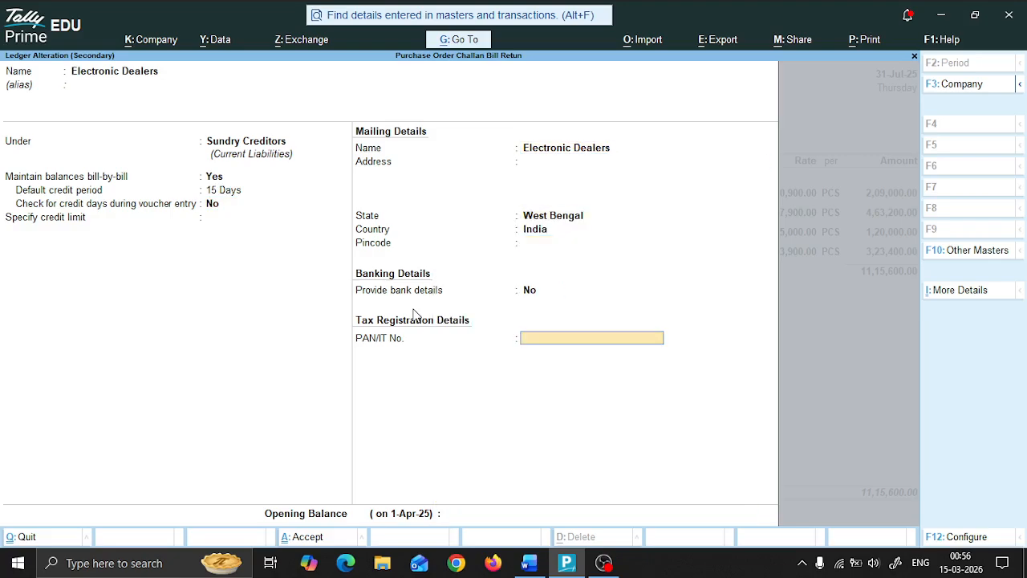
key("Return")
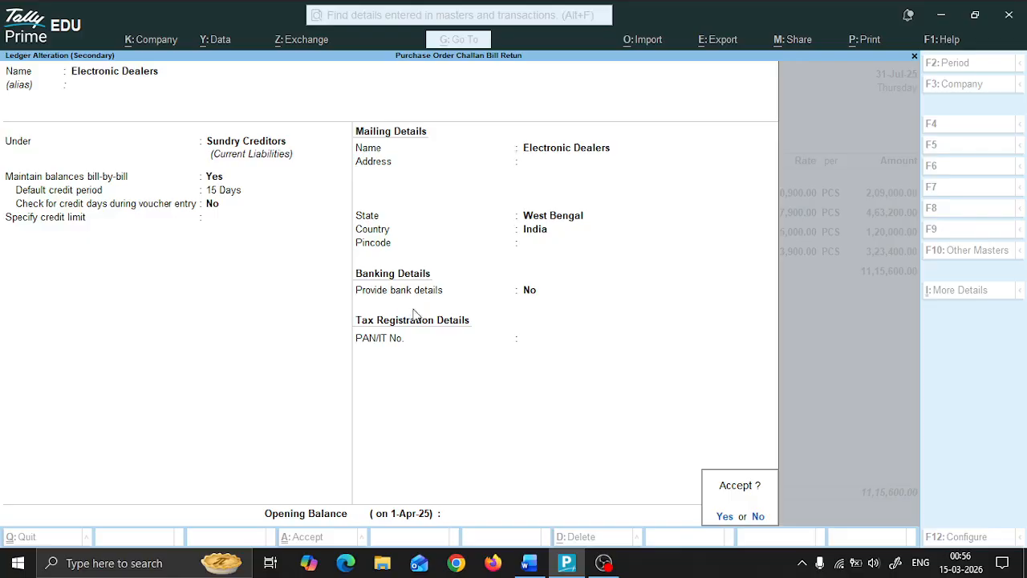
key("Return")
Step: Accept the receipt, order and party details with 15 Days as the payment terms and save the altered purchase voucher
key("Return")
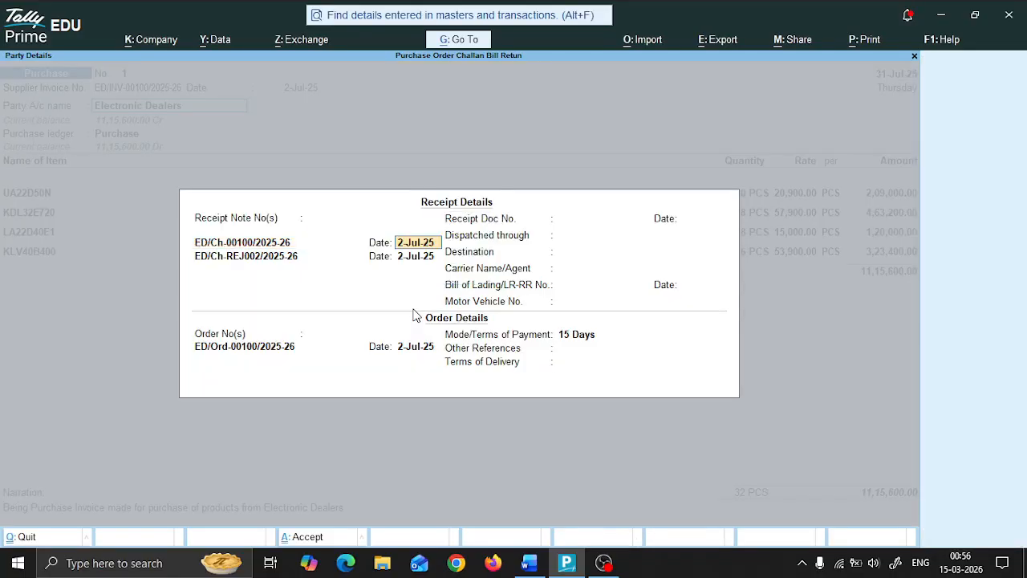
key("Return")
key("Return")
key("Return")
key("Return")
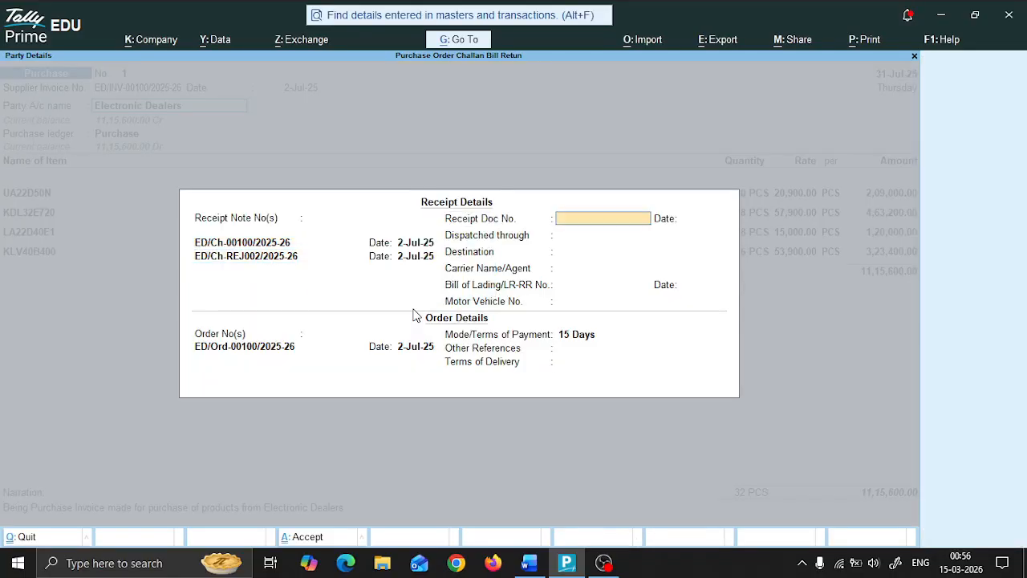
key("Return")
key("Return")
key("Return")
key("Return")
key("ctrl+a")
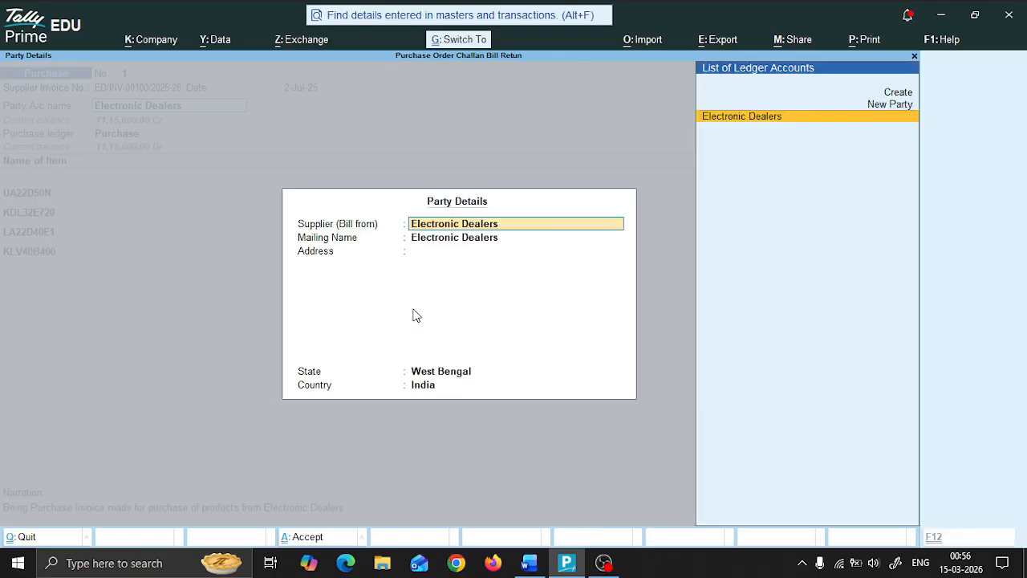
key("ctrl+a")
key("ctrl+a")
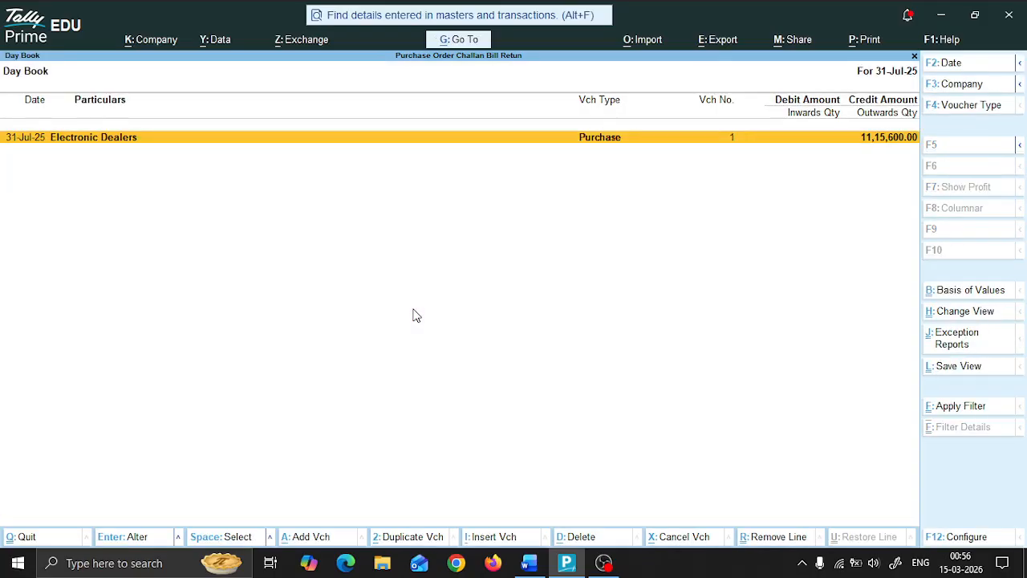
Step: Reopen the Electronic Dealers purchase voucher to check it, and return to the Gateway of Tally without altering it
key("Return")
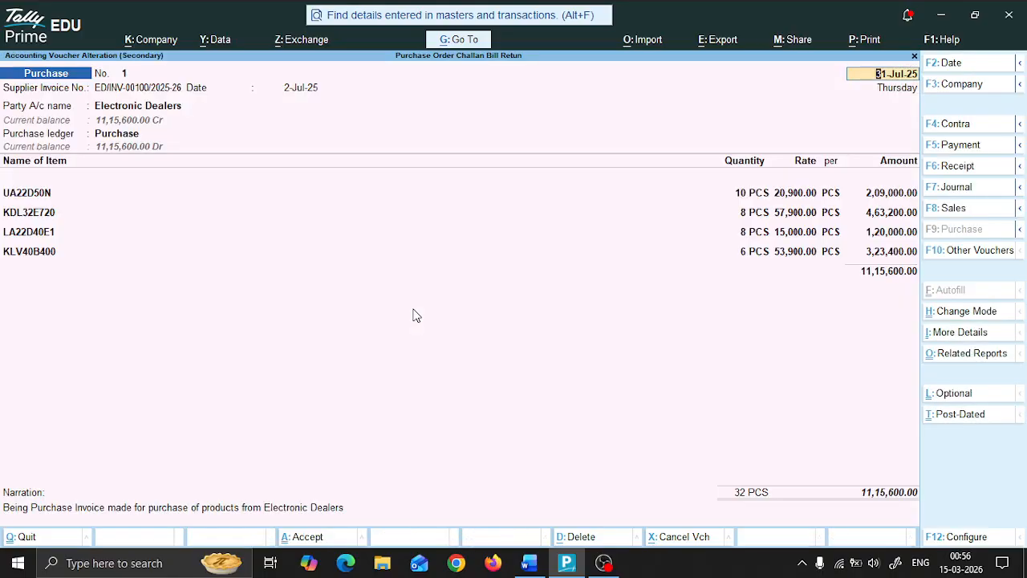
key("BackSpace")
key("Escape")
key("Escape")
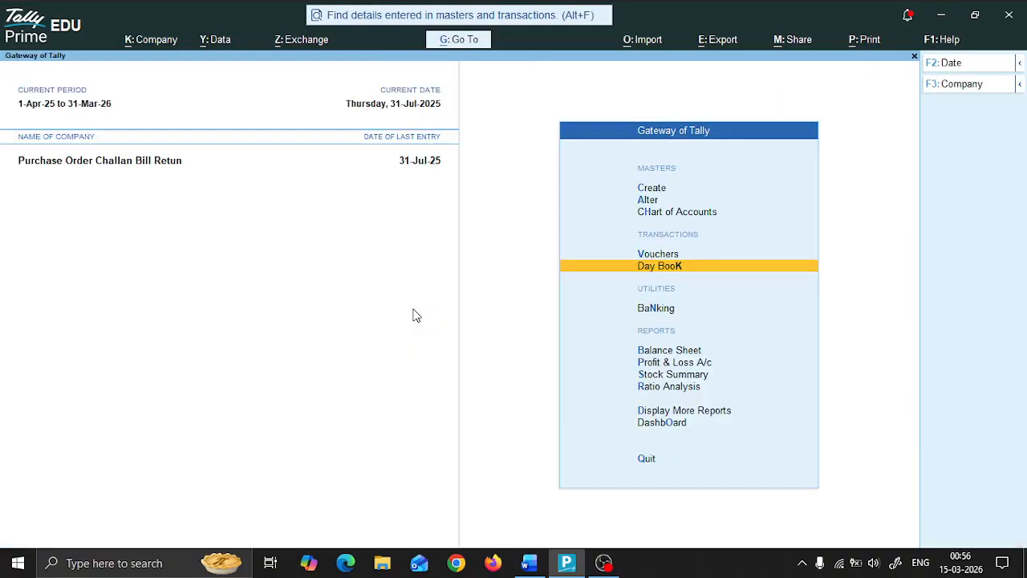
Step: Switch to the Word document and read item 6, the Tele World purchase with its product table and unit note
key("alt+Tab")
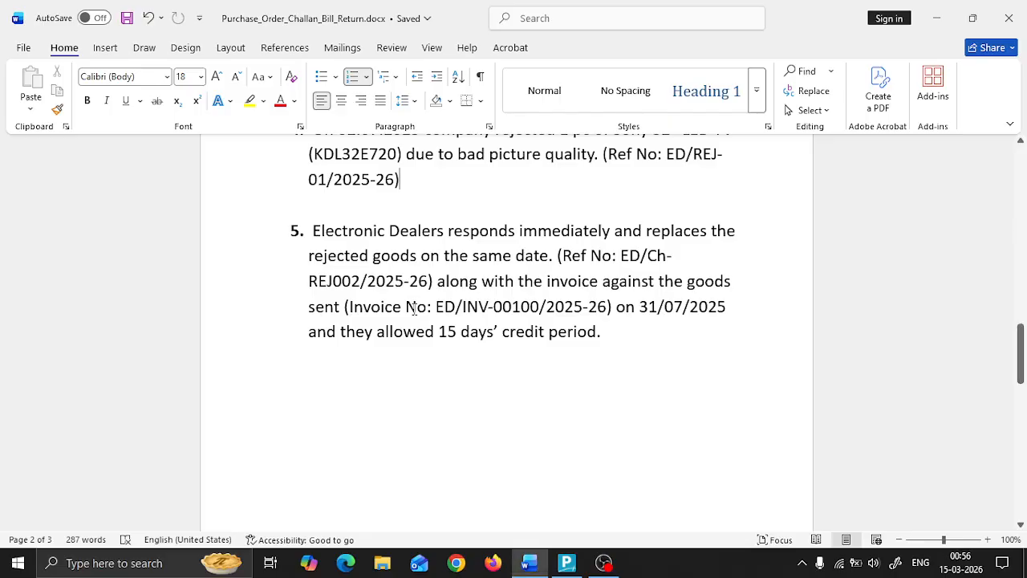
scroll(416, 309, "down", 5)
scroll(417, 309, "down", 5)
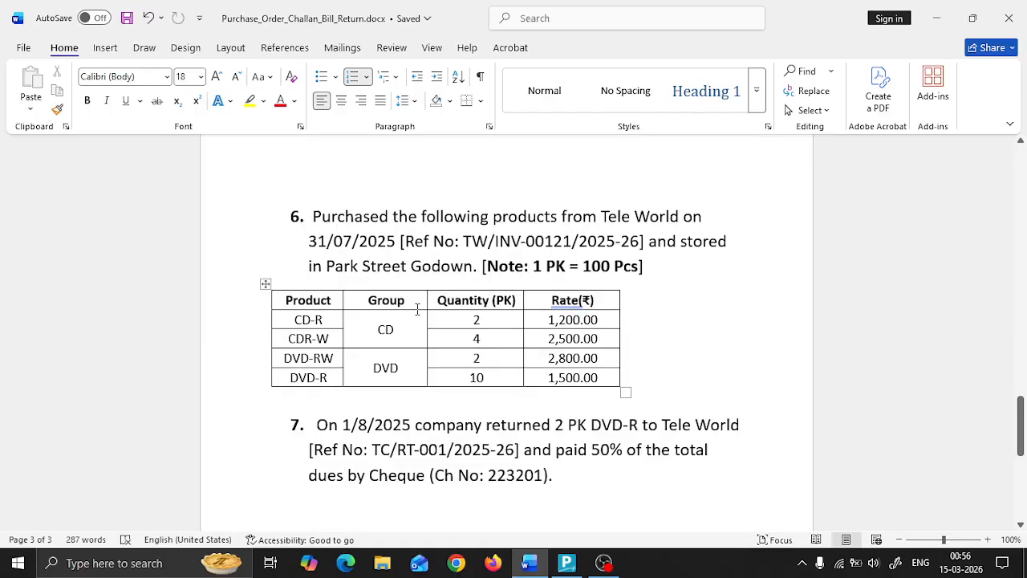
scroll(514, 292, "up", 9)
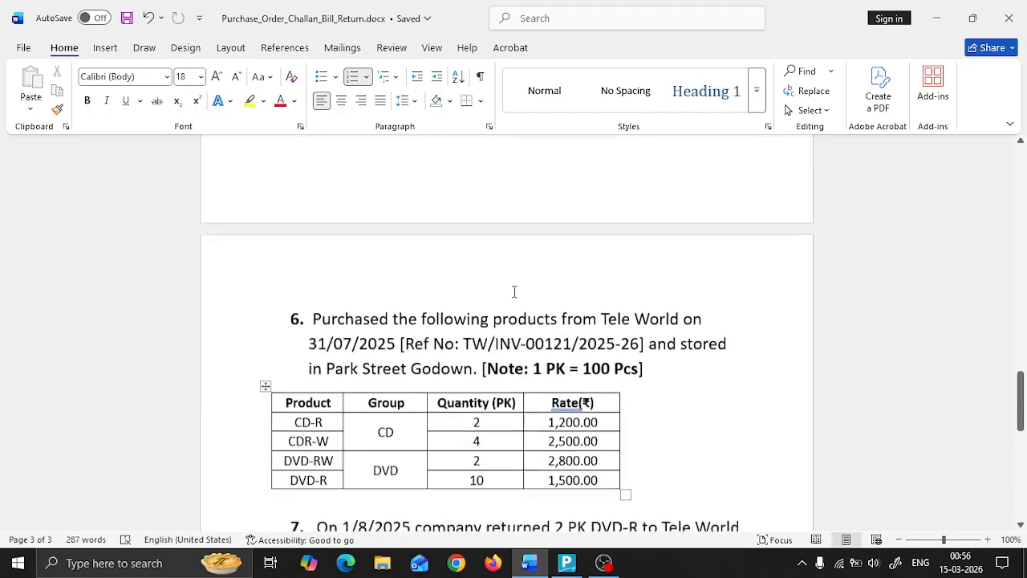
scroll(514, 292, "down", 8)
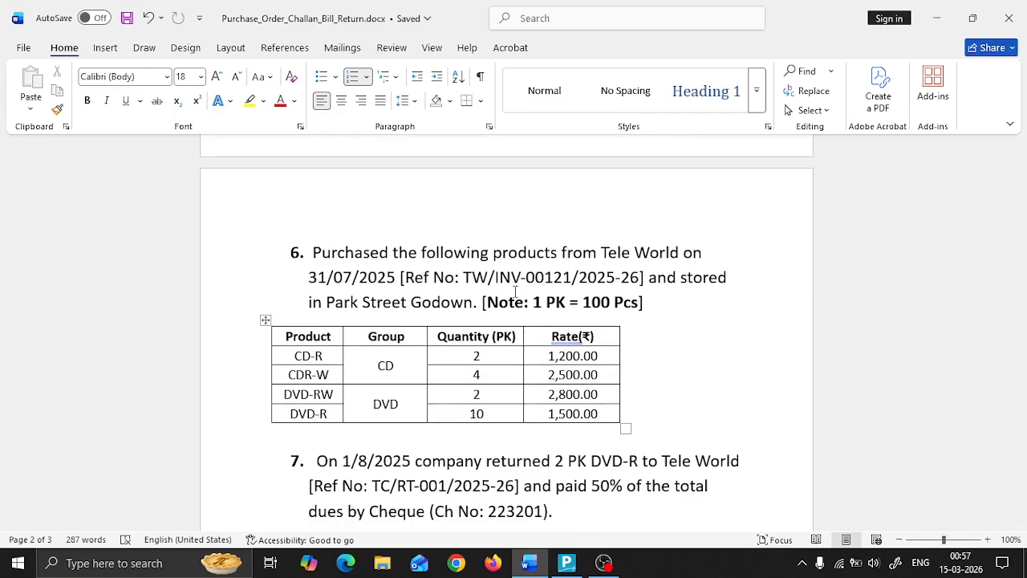
Step: Switch to TallyPrime and open a new purchase voucher from the Gateway of Tally
key("alt+Tab")
key("Up")
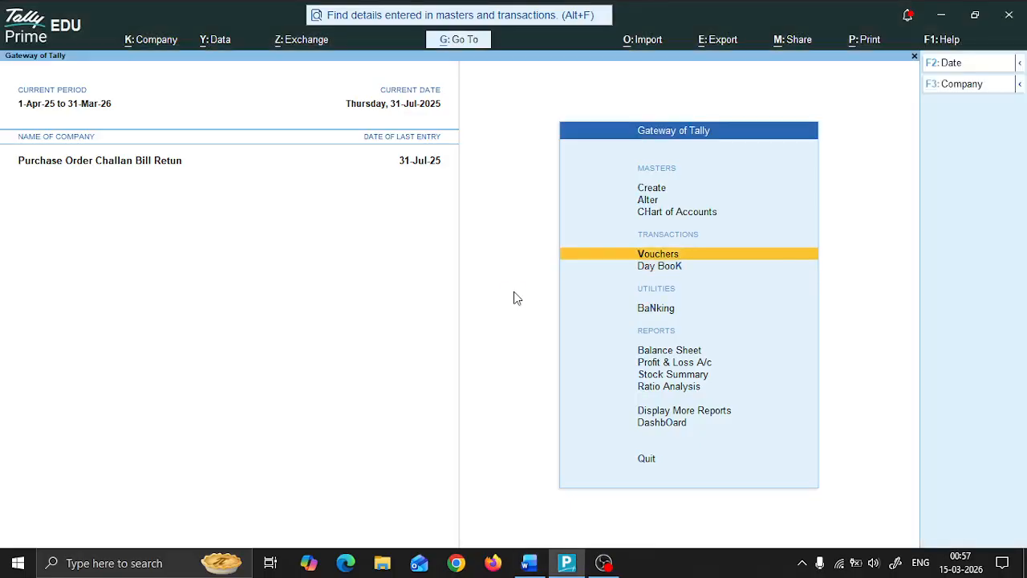
key("Return")
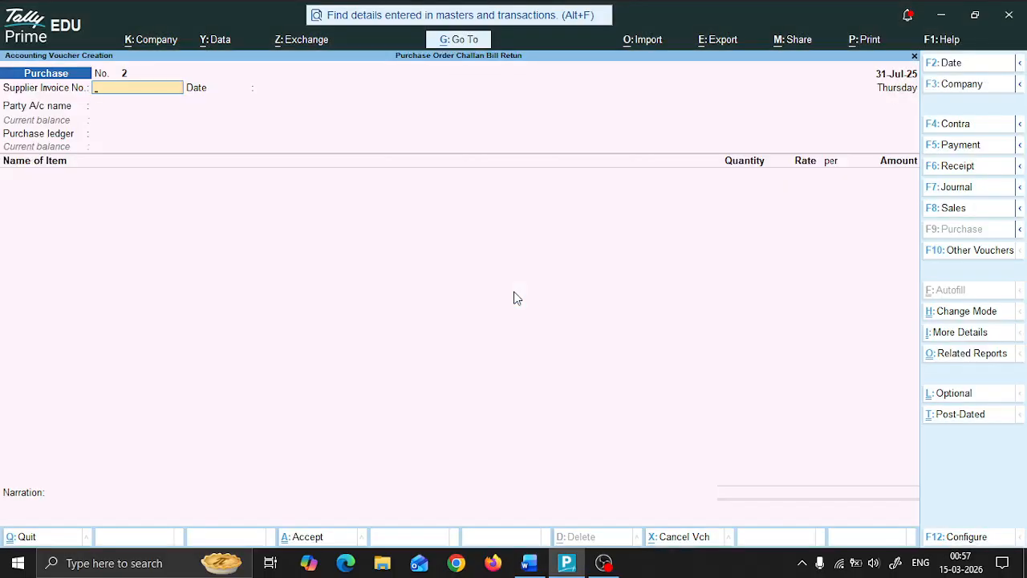
Step: Enter TW/INV-00121/2025-26 as the supplier invoice number, copied from item 6 of the Word document, and accept 31-Jul-25 as its date
key("alt+Tab")
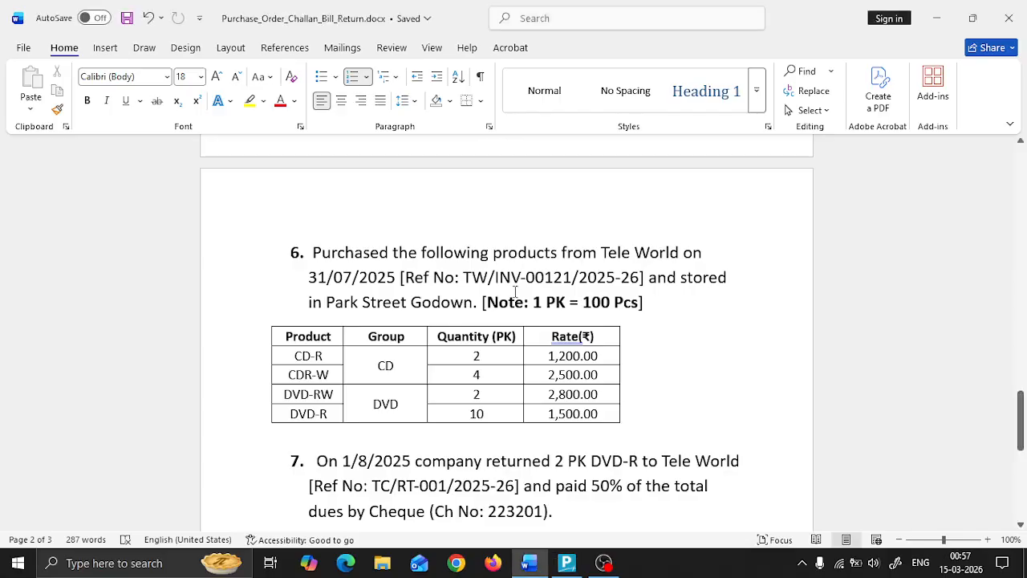
key("alt+Tab")
type("TW")
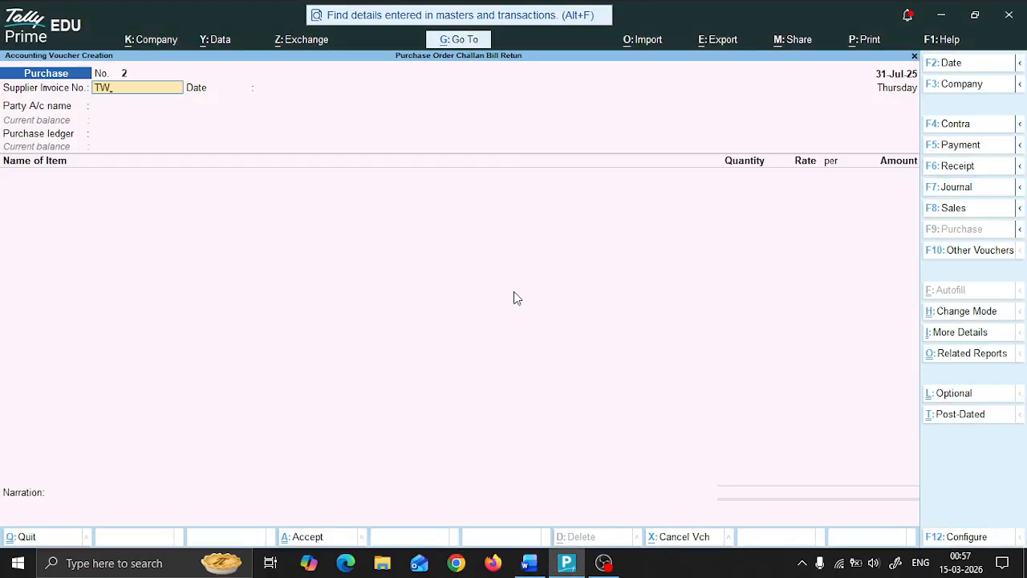
type("/")
key("alt+Tab")
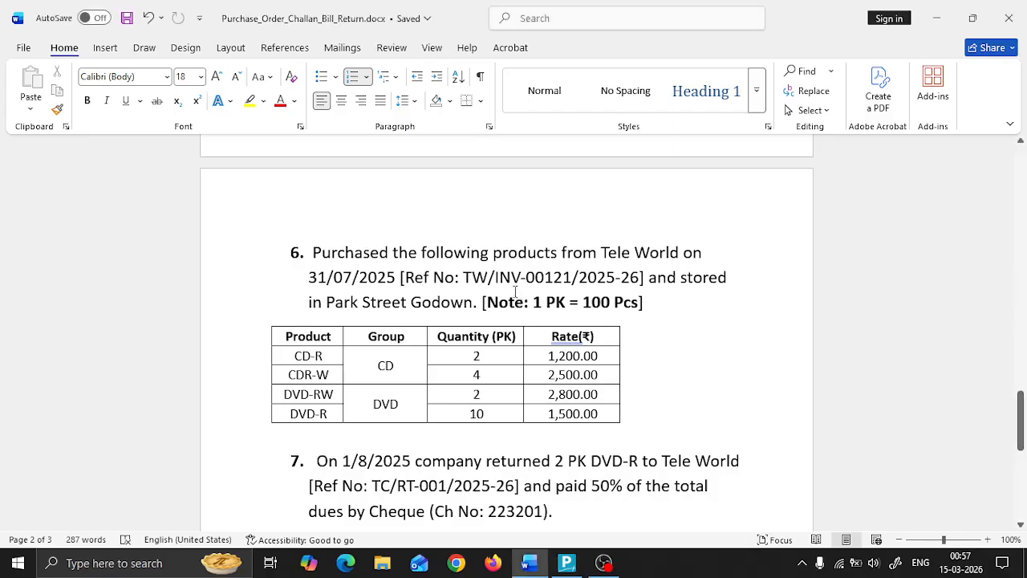
key("alt+Tab")
type("INV")
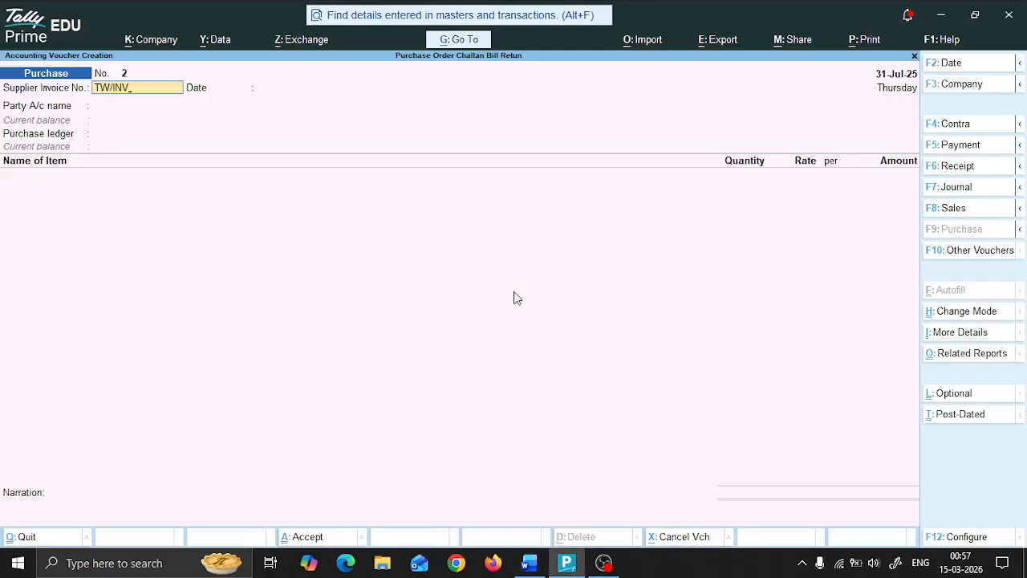
type("-00")
key("alt+Tab")
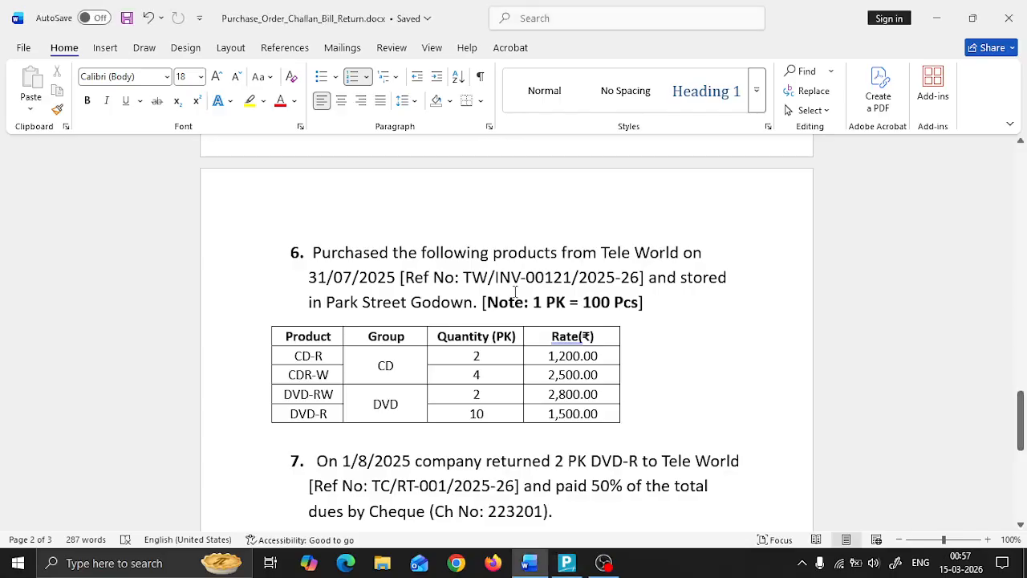
key("alt+Tab")
type("121/")
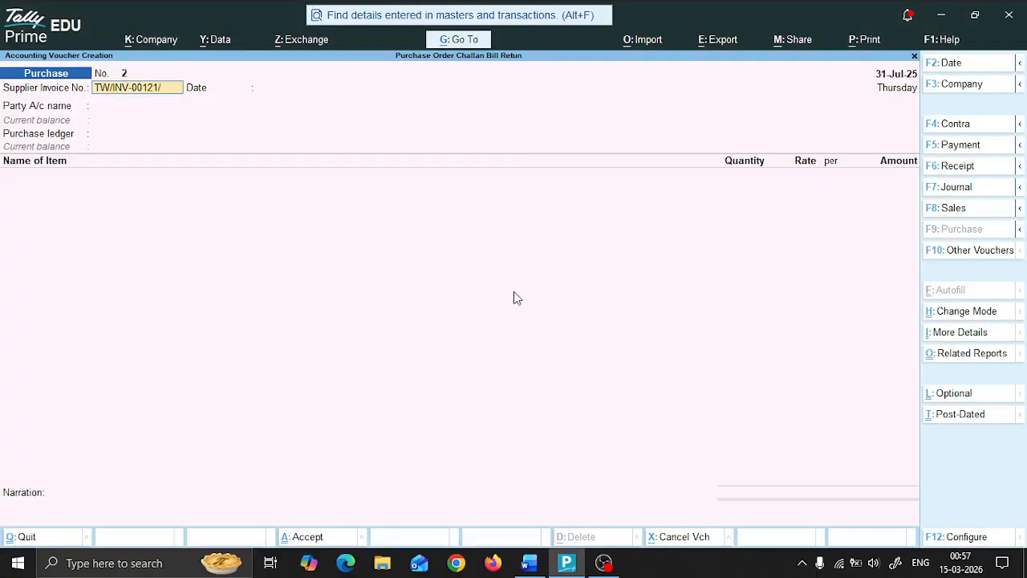
type("2025-26")
key("Return")
key("Return")
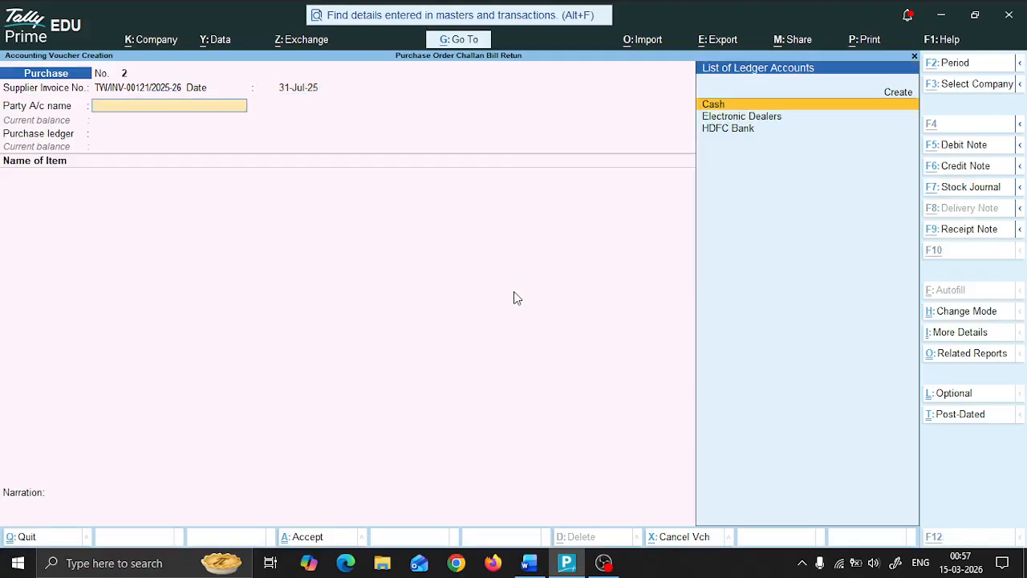
Step: Create the party ledger Tele World under Sundry Creditors from the voucher, keeping bill-by-bill balances and no default credit period, and save it
key("alt+c")
key("alt+Tab")
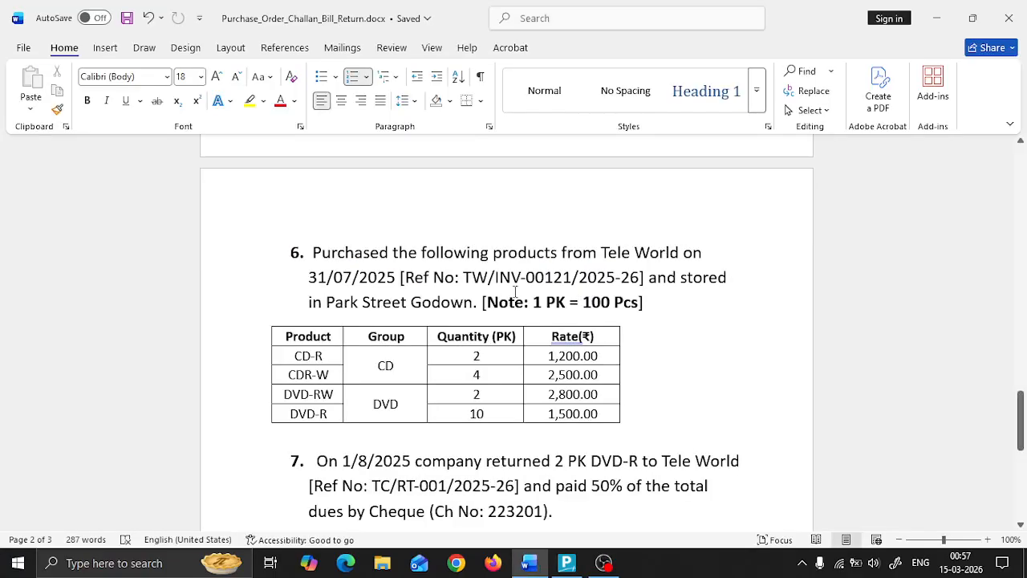
key("alt+Tab")
type("Tele Word")
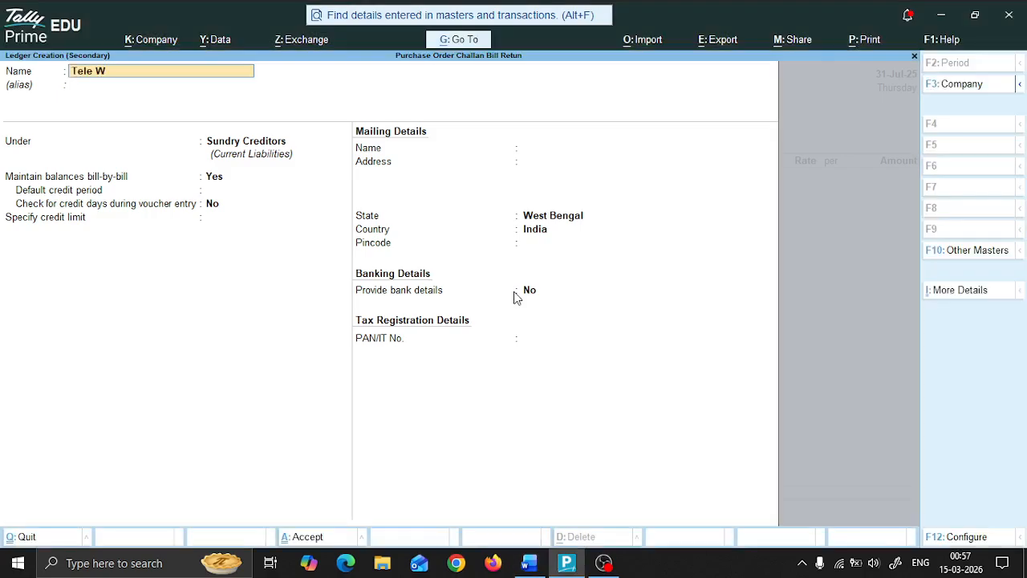
key("BackSpace")
type("ld")
key("Return")
key("Return")
key("Return")
key("Return")
key("Return")
key("Return")
key("Return")
key("Return")
key("Return")
key("Return")
key("Return")
key("Return")
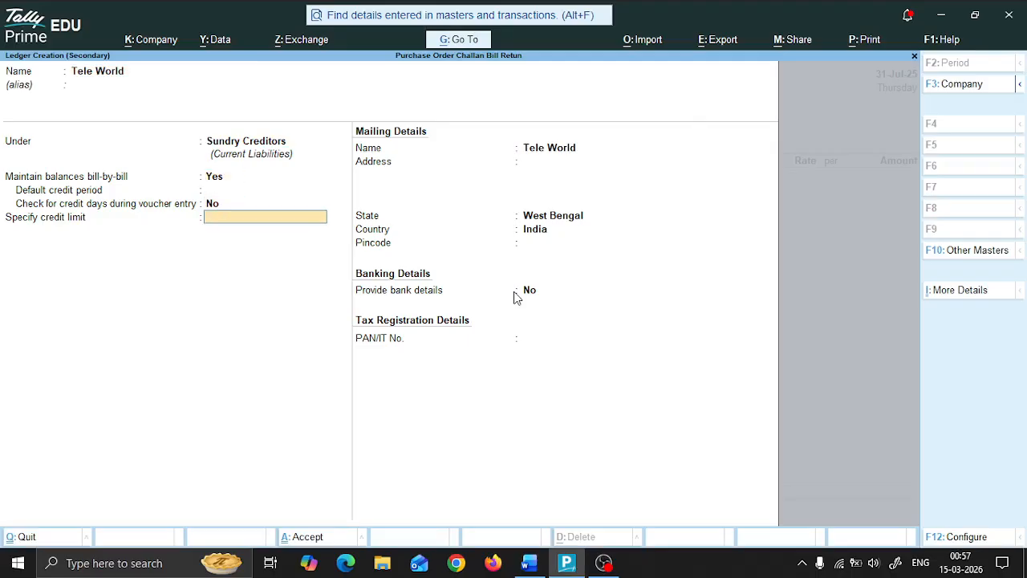
key("Return")
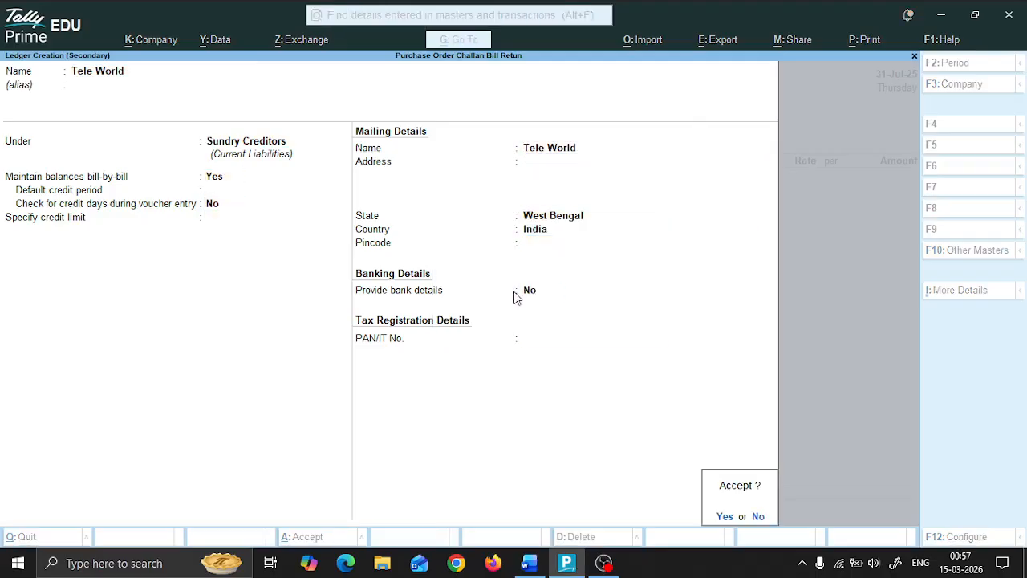
key("Return")
Step: Accept the receipt, order and party details for Tele World without additions, and use Purchase as the purchase ledger
key("Return")
key("Return")
key("Return")
key("Return")
key("Return")
key("Return")
key("Return")
key("Return")
key("Return")
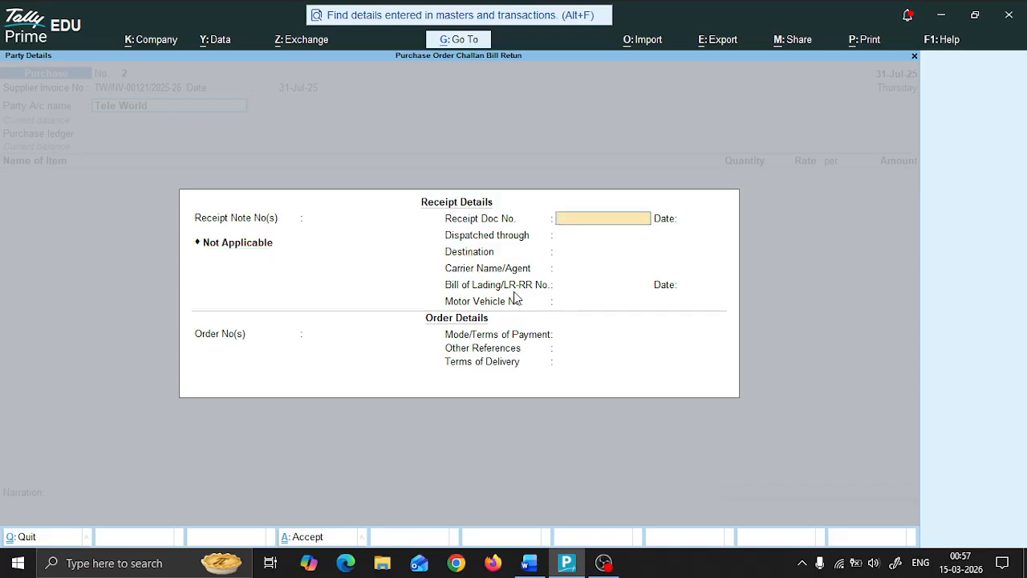
key("Return")
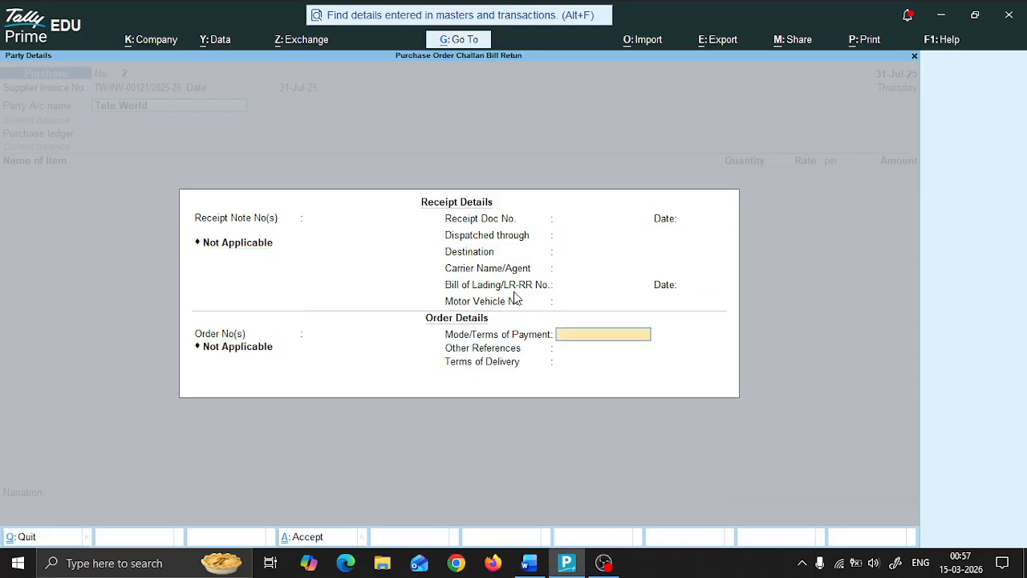
key("Return")
key("Return")
key("Return")
key("Return")
key("Return")
key("Return")
key("Return")
key("Return")
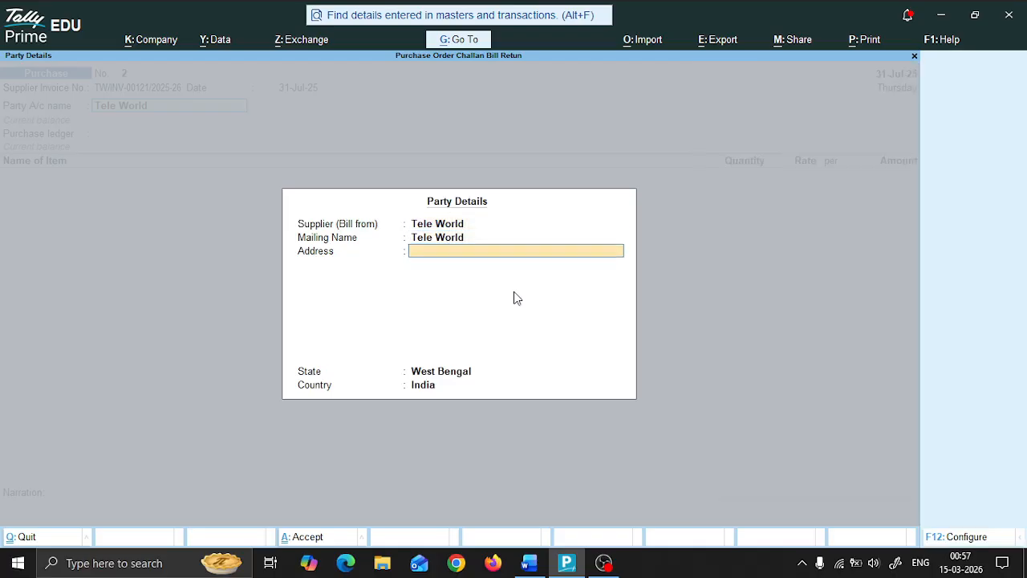
key("Return")
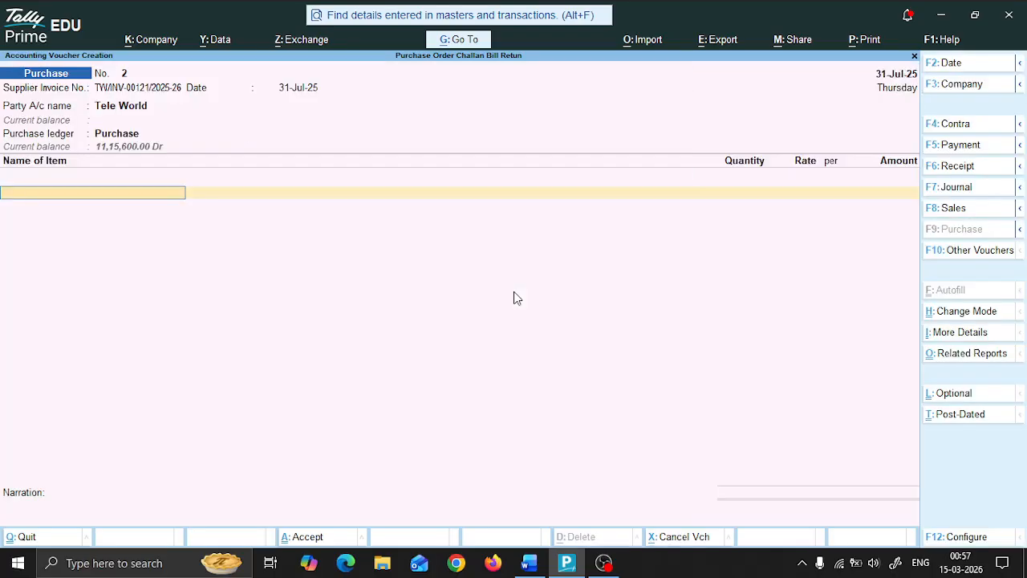
Step: Start a new stock item from the voucher's item line and name it CD-R, following the Word table
key("alt+Tab")
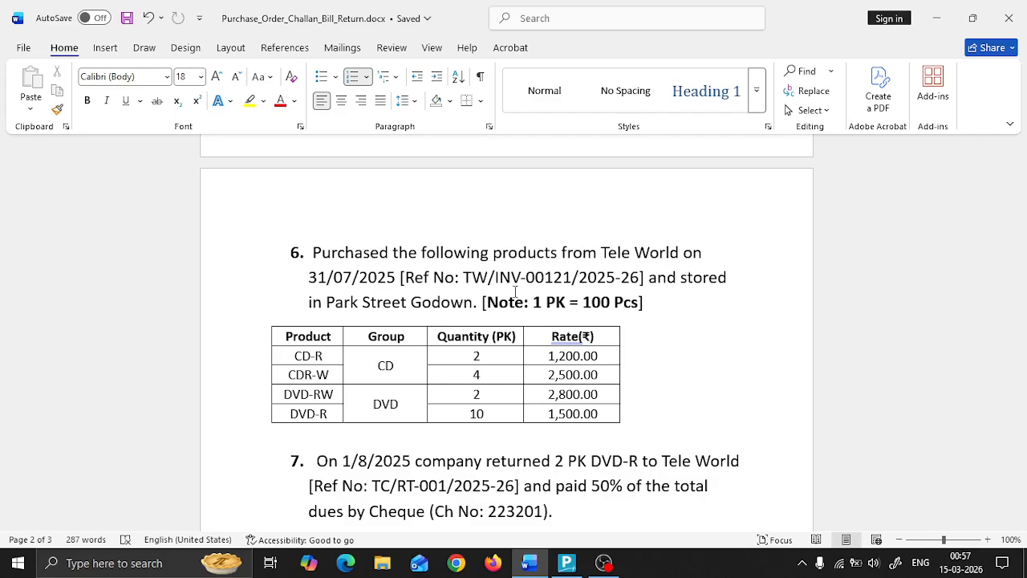
key("alt+Tab")
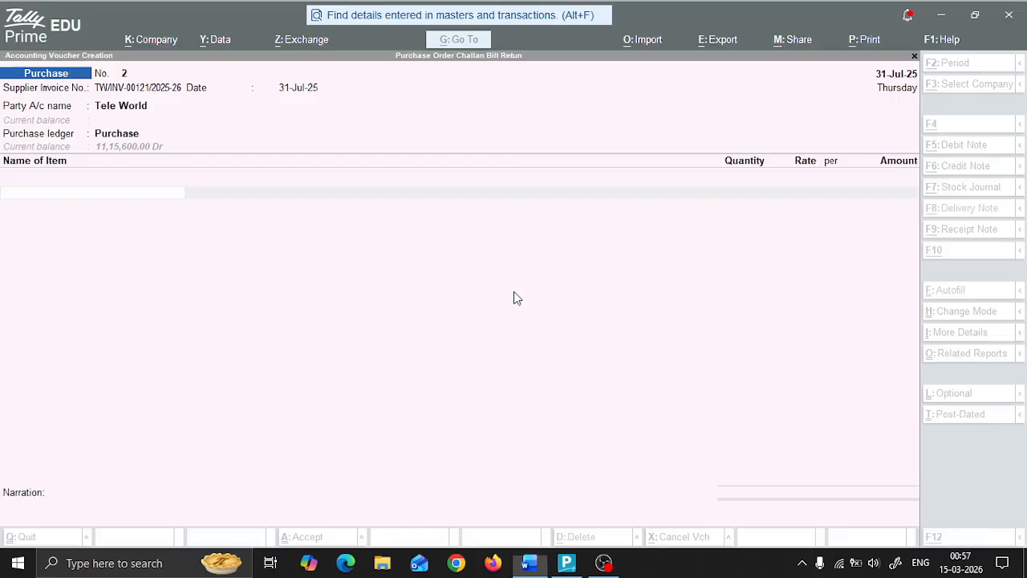
key("alt+c")
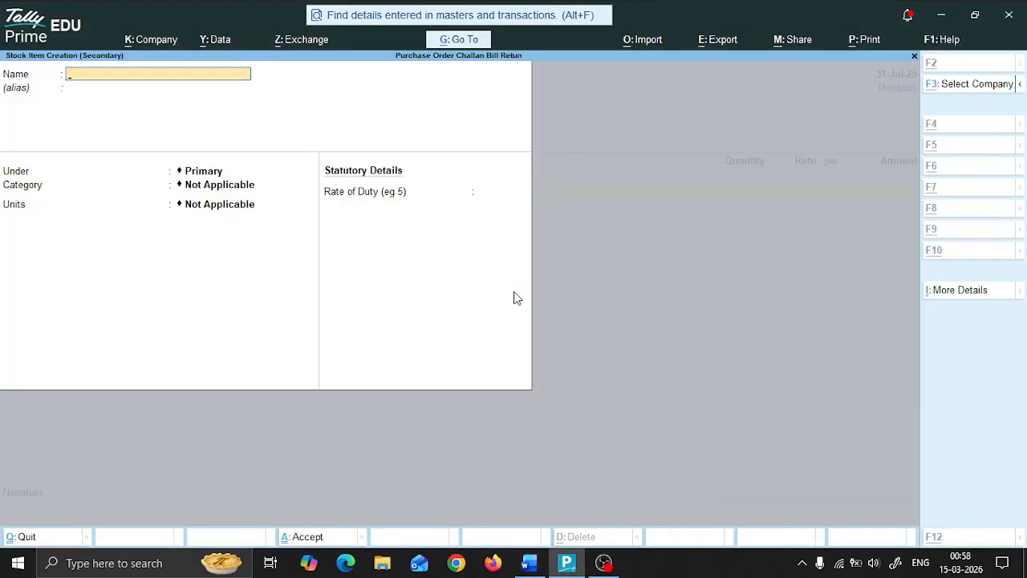
key("alt+Tab")
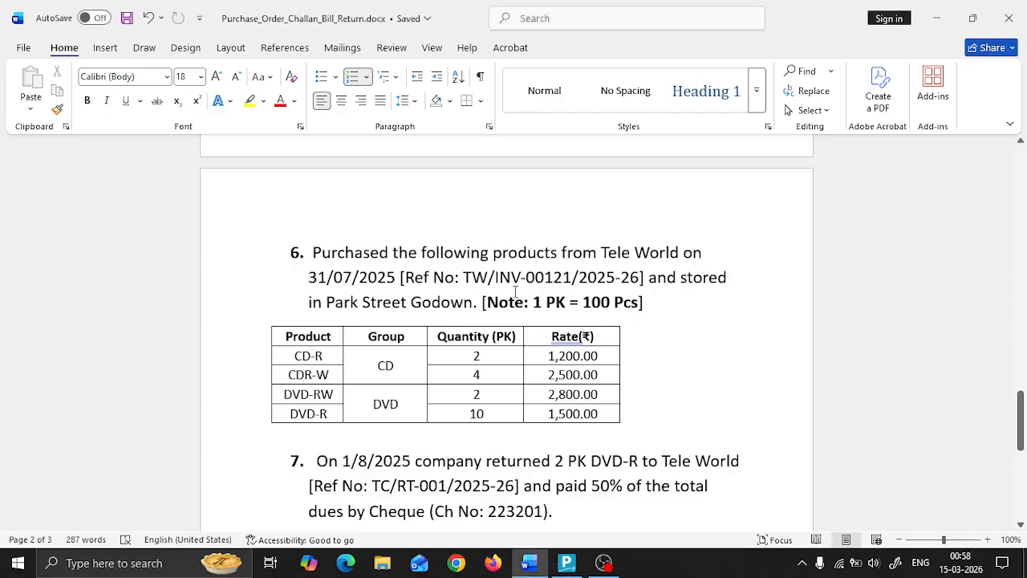
key("alt+Tab")
type("CD")
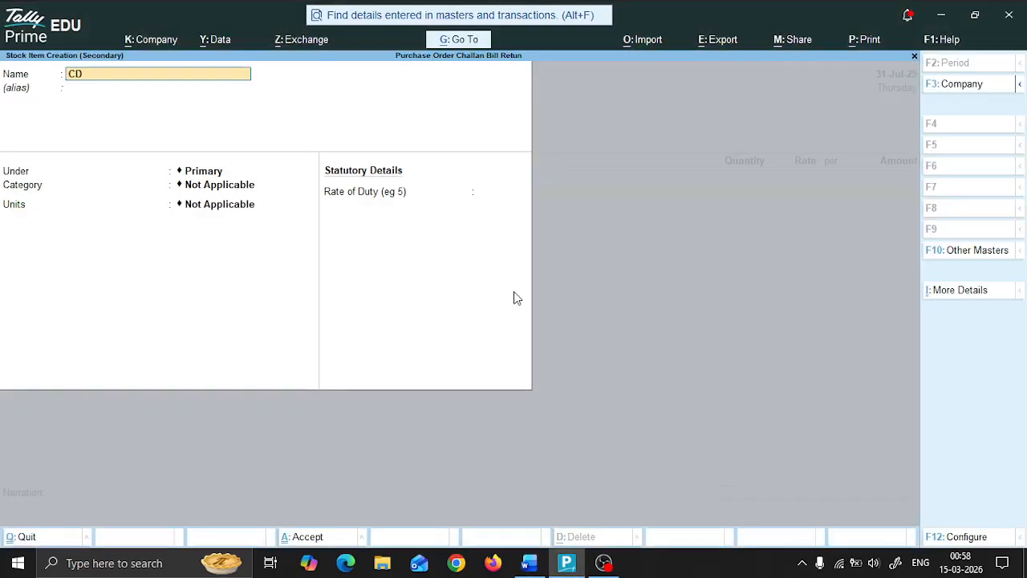
type("-R")
key("alt+Tab")
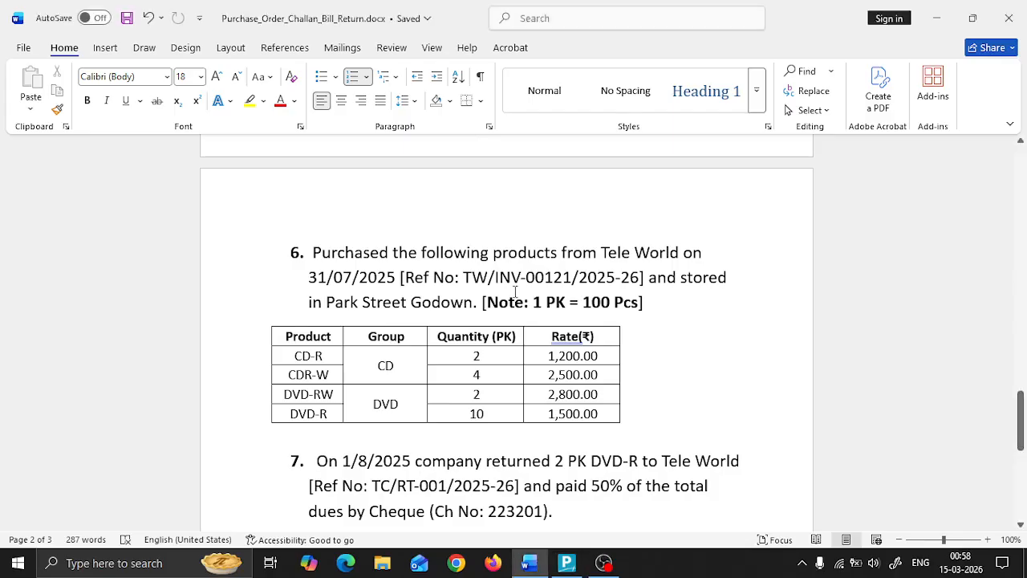
key("alt+Tab")
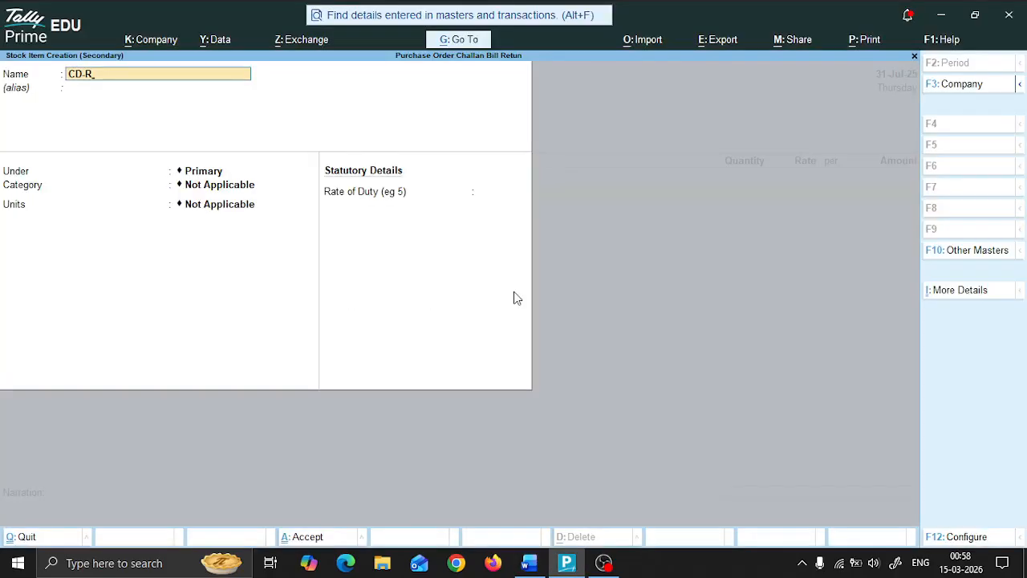
key("Return")
key("Return")
Step: Create the stock group CD under Primary, without adding item quantities, and assign it to the CD-R item
key("Up")
key("Return")
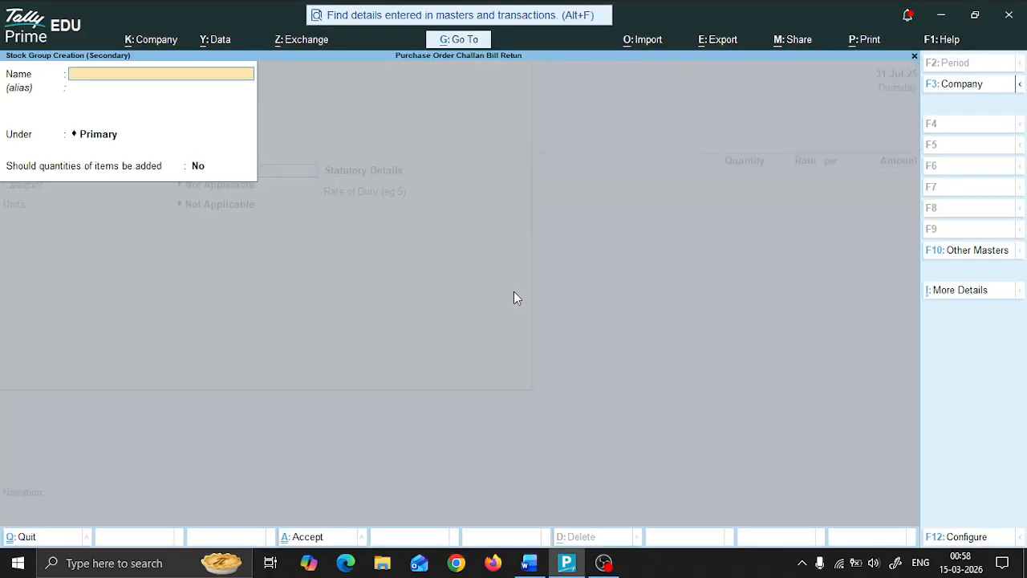
key("alt+Tab")
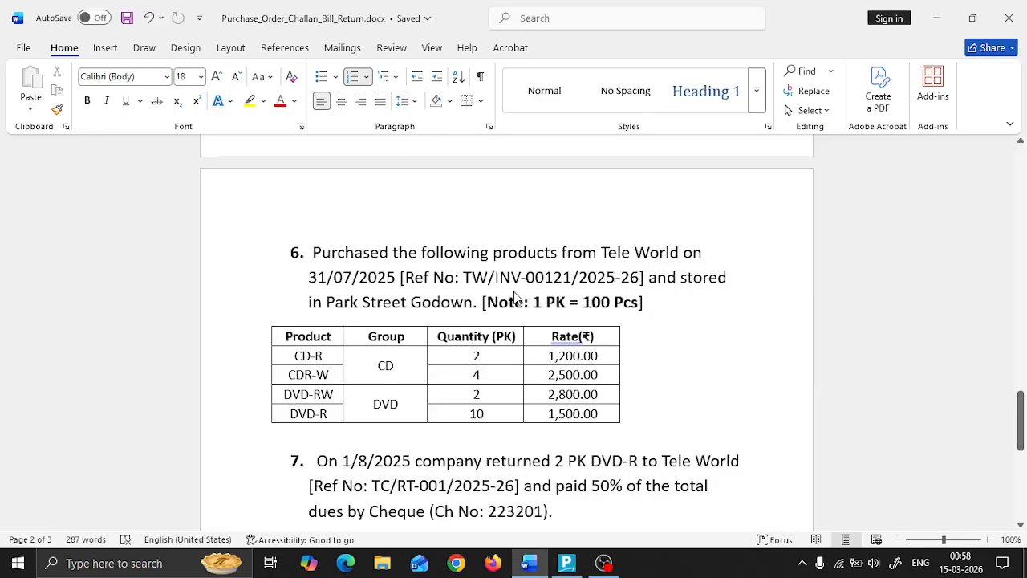
key("alt+Tab")
type("CD")
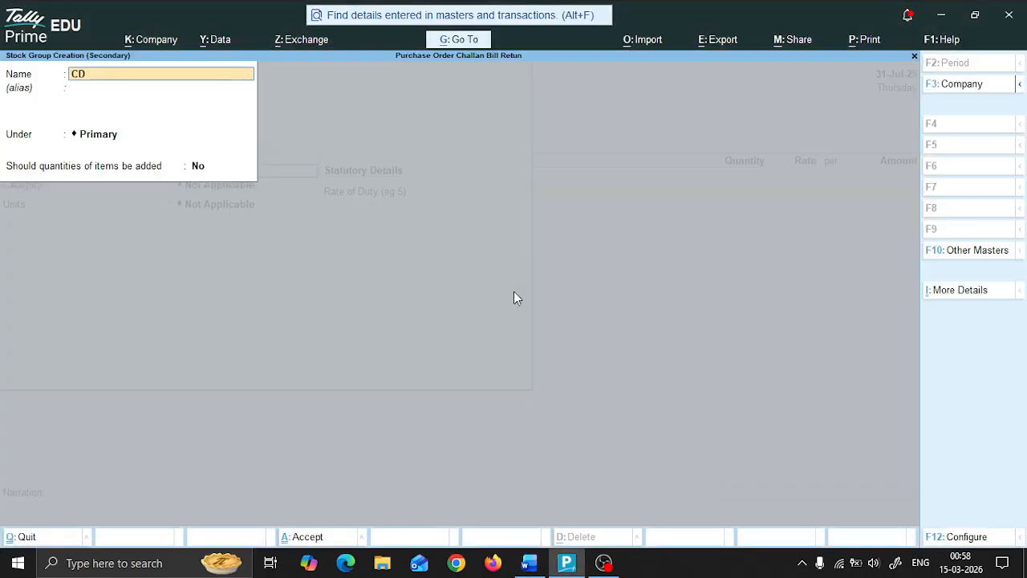
key("Return")
key("Return")
key("Return")
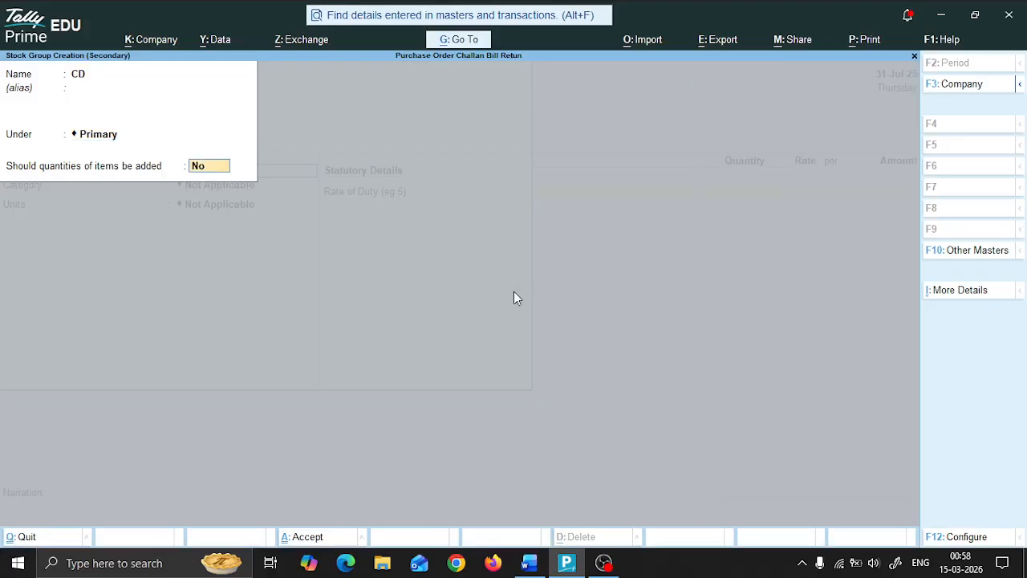
key("Return")
key("Return")
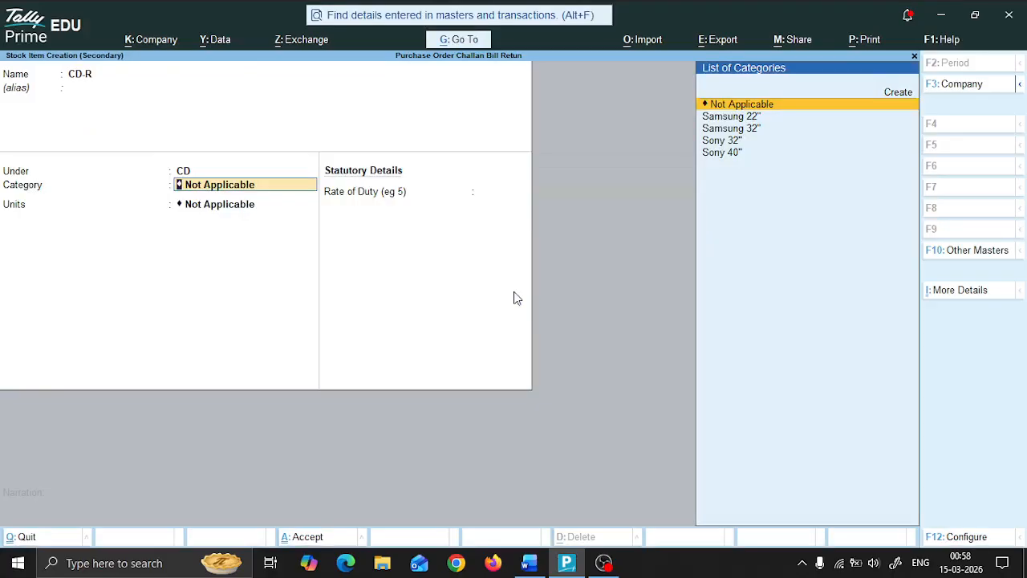
Step: Keep the CD-R category Not Applicable and create its simple unit PK with formal name PACKET and 0 decimal places
key("Return")
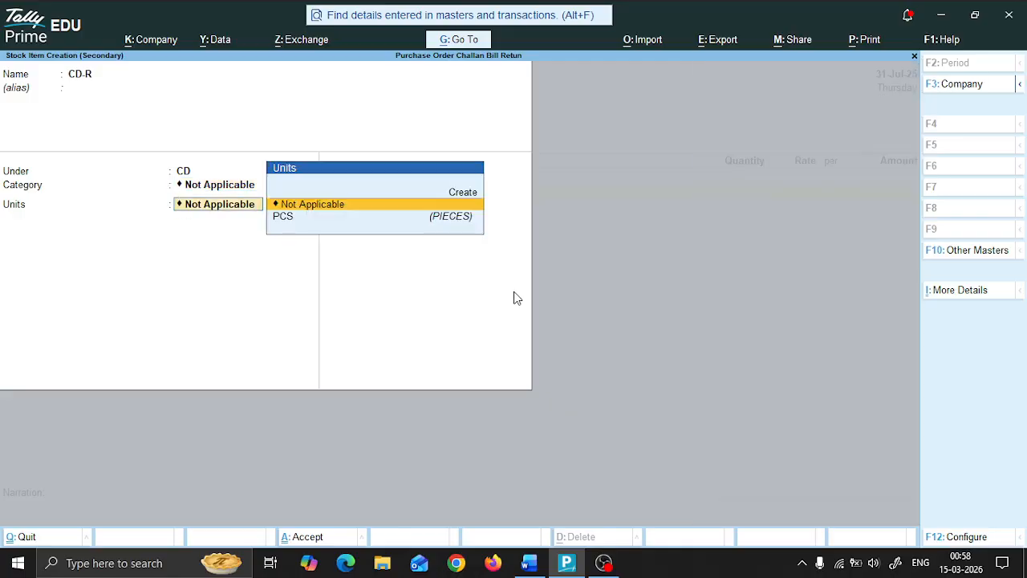
key("Up")
key("Return")
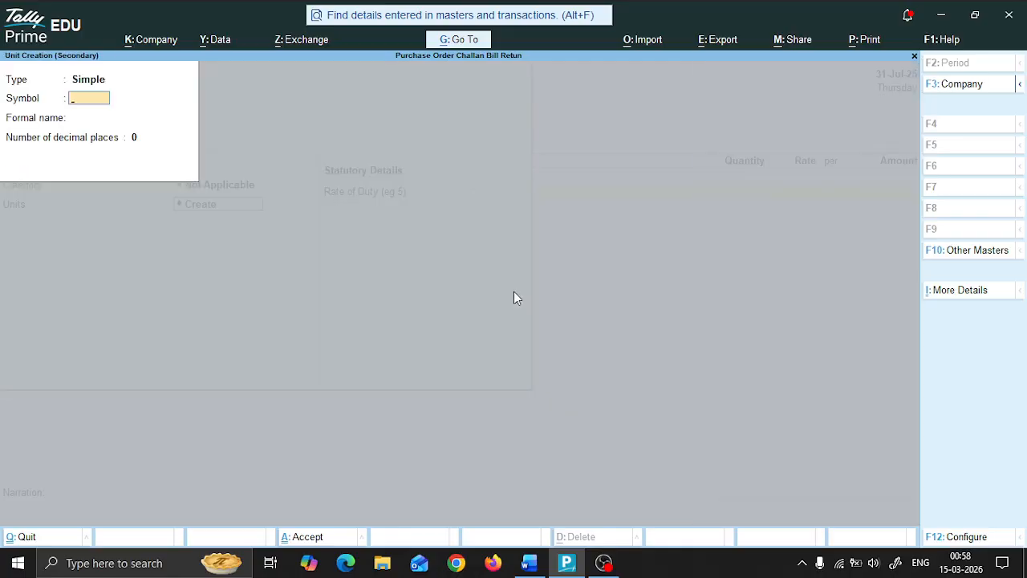
type("PK")
key("Return")
type("P")
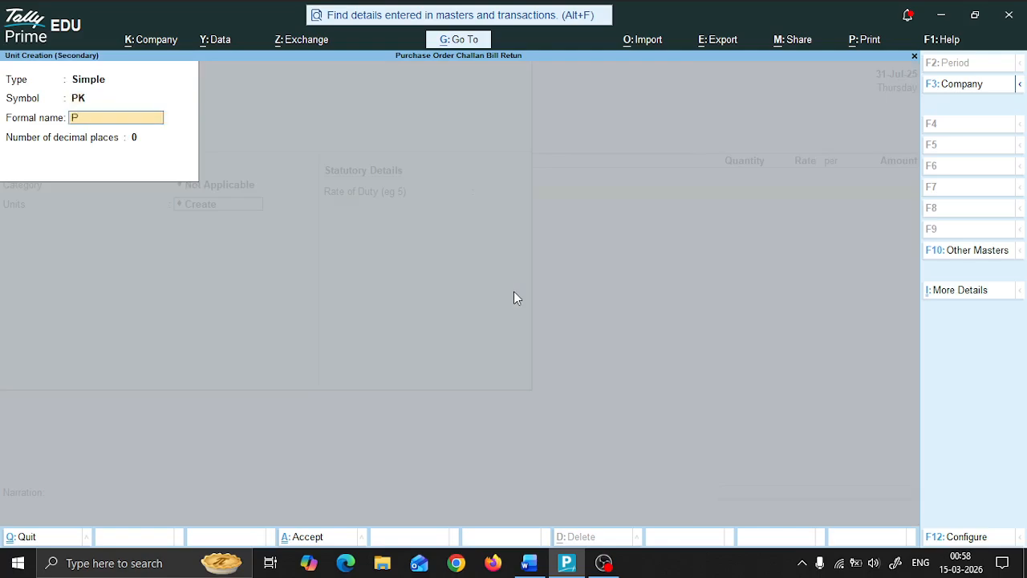
type("ACKET")
key("Return")
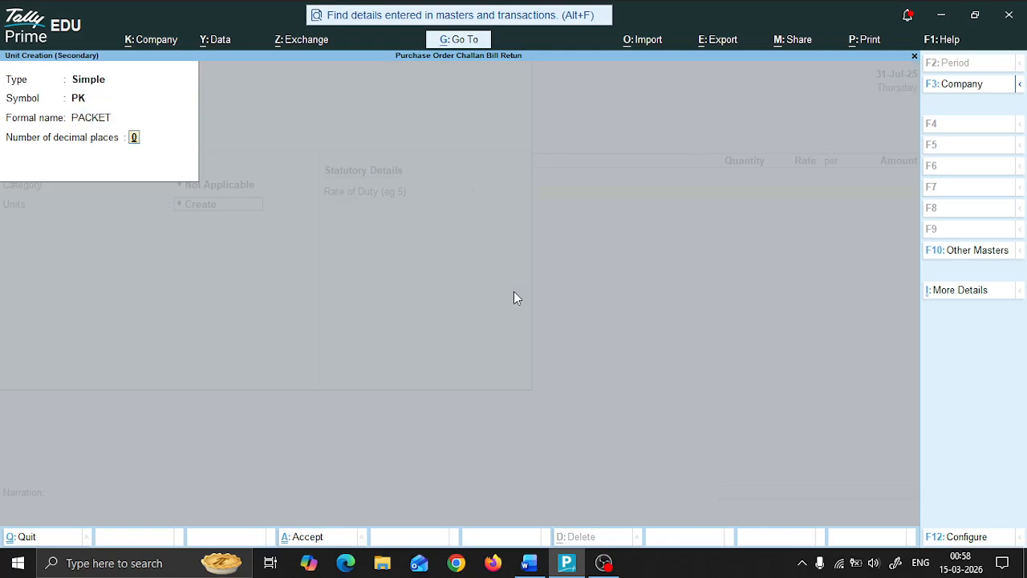
key("Return")
key("Return")
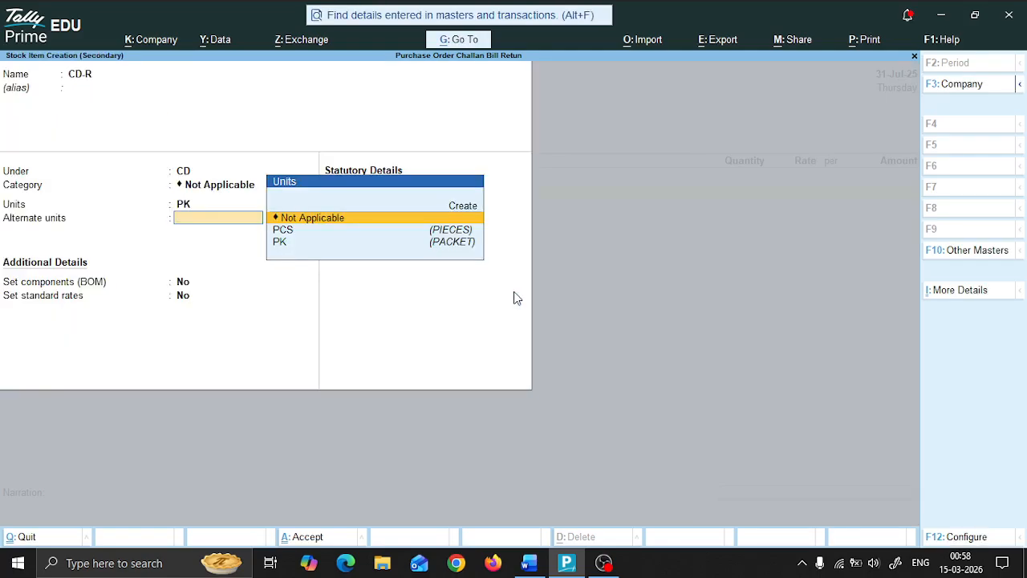
Step: Set PCS as CD-R's alternate unit, with 100 PCS equal to 1 PK, following the note in the Word exercise
key("alt+Tab")
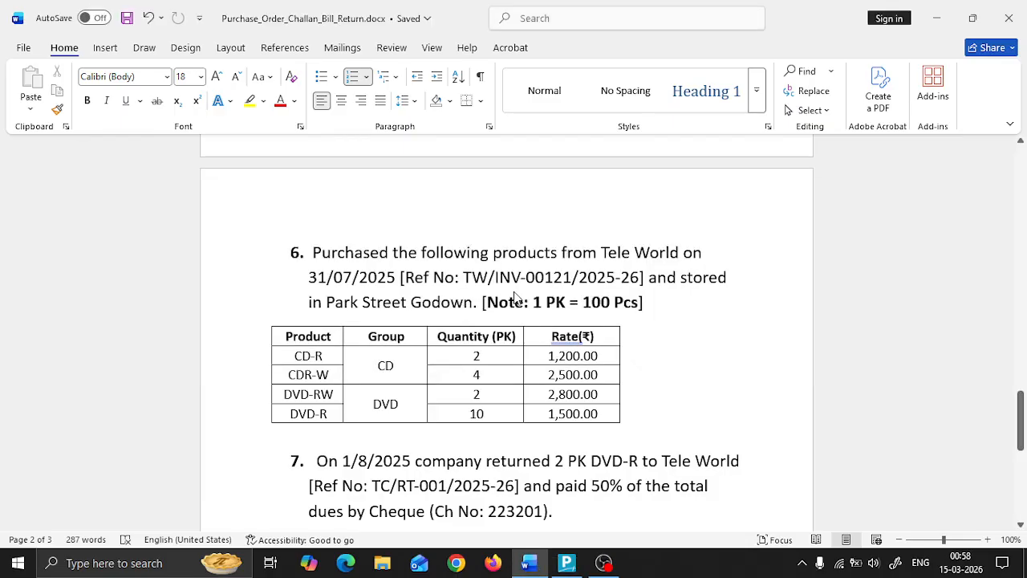
key("alt+Tab")
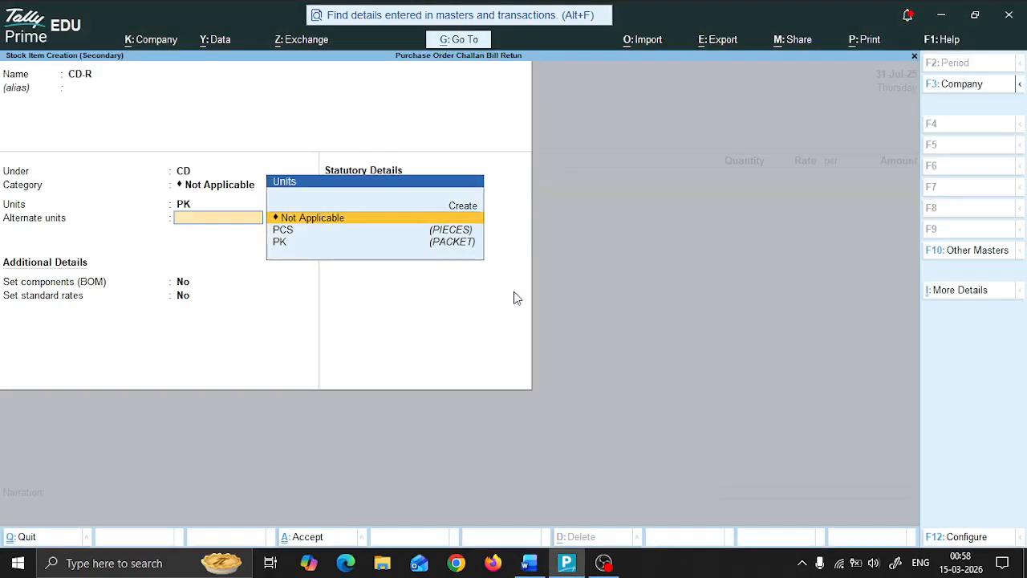
key("Down")
key("Return")
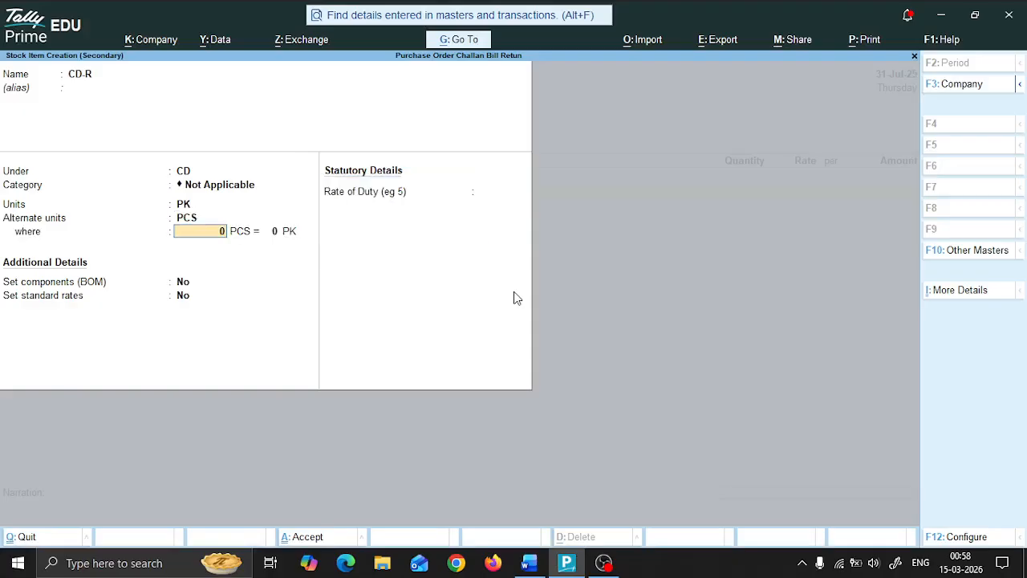
type("100")
key("Return")
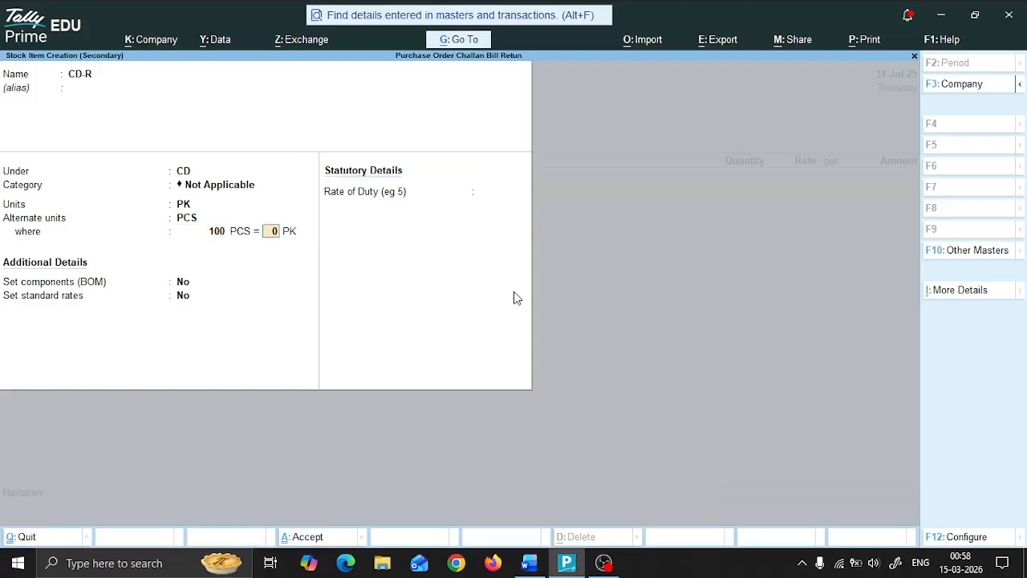
type("1")
key("Return")
Step: Leave CD-R's components, standard rates and rate of duty at their defaults and save the stock item
key("Return")
key("Return")
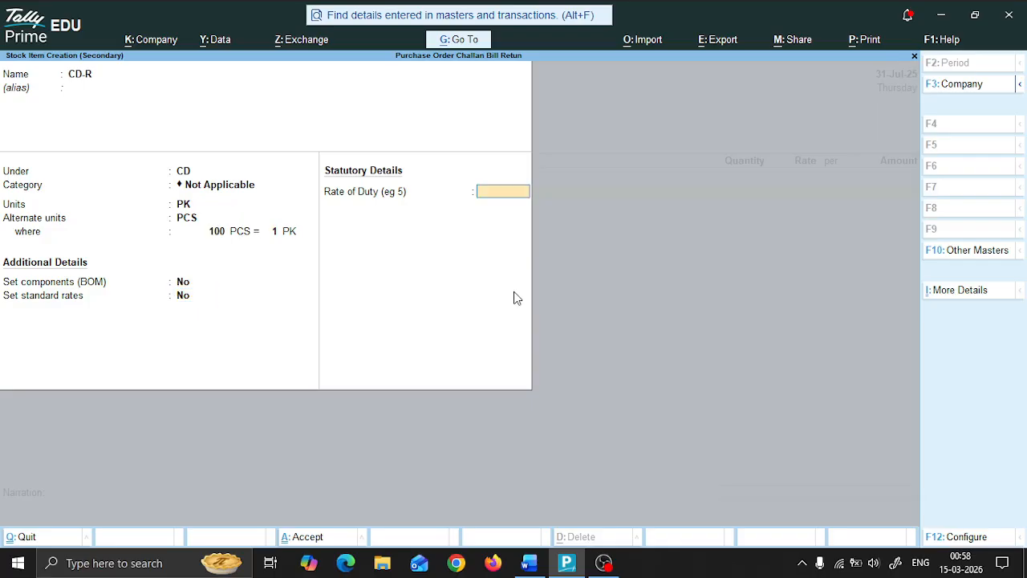
key("Return")
key("Return")
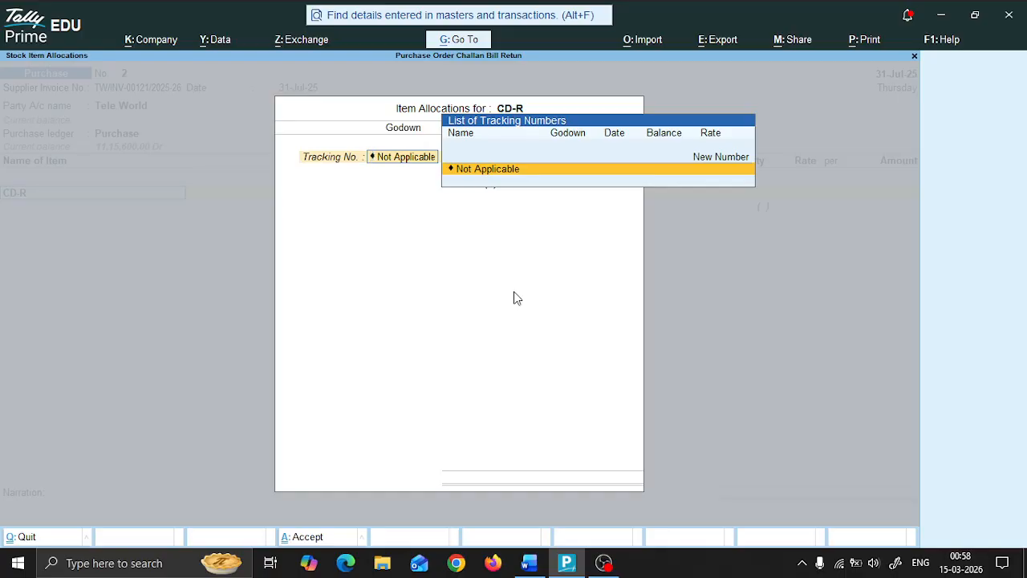
Step: Try assigning the new tracking number TW/INV-00121/2025-26 to the CD-R allocation, using the reference in the Word exercise
key("Return")
key("Return")
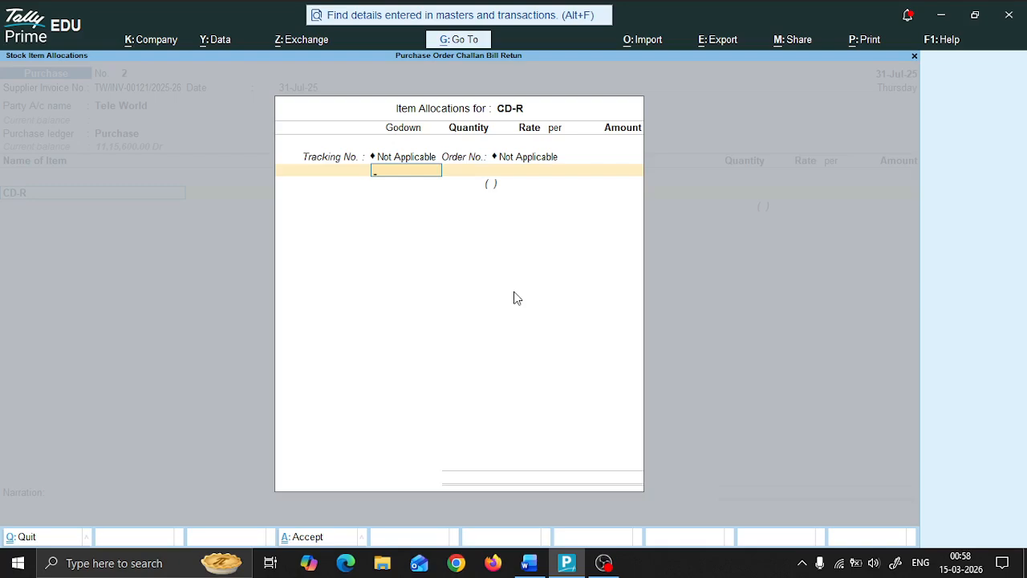
key("BackSpace")
key("BackSpace")
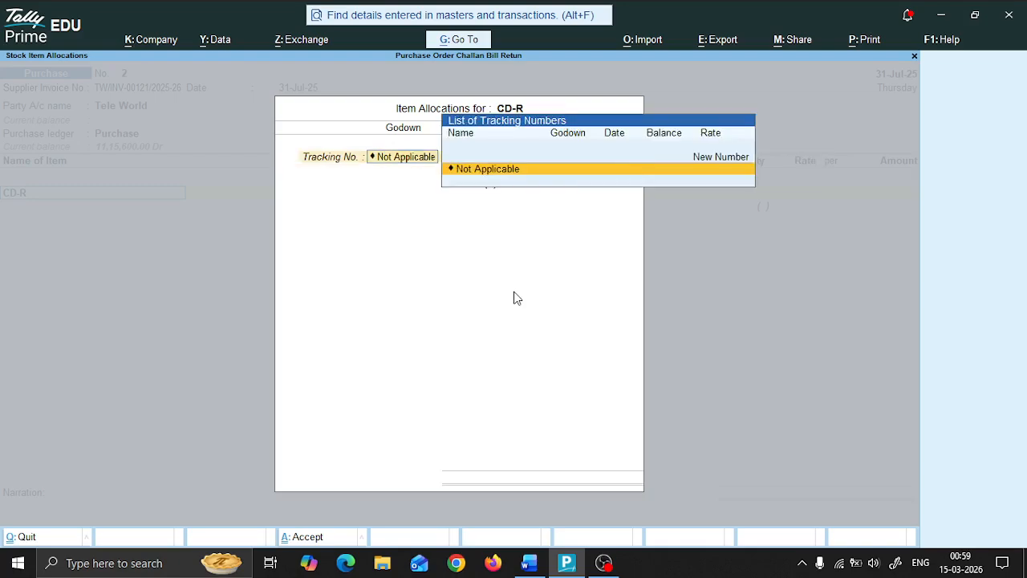
key("Up")
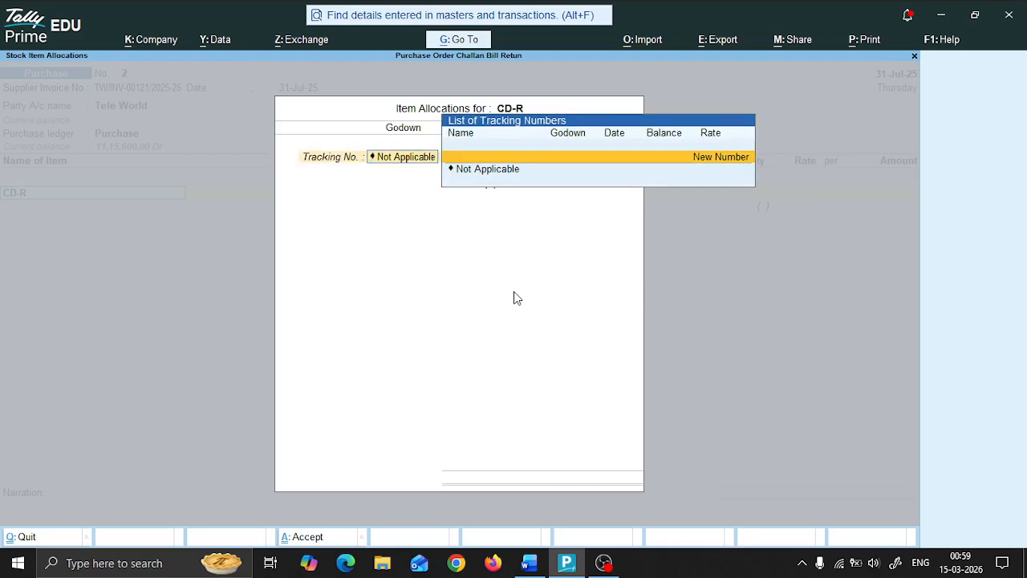
key("alt+Tab")
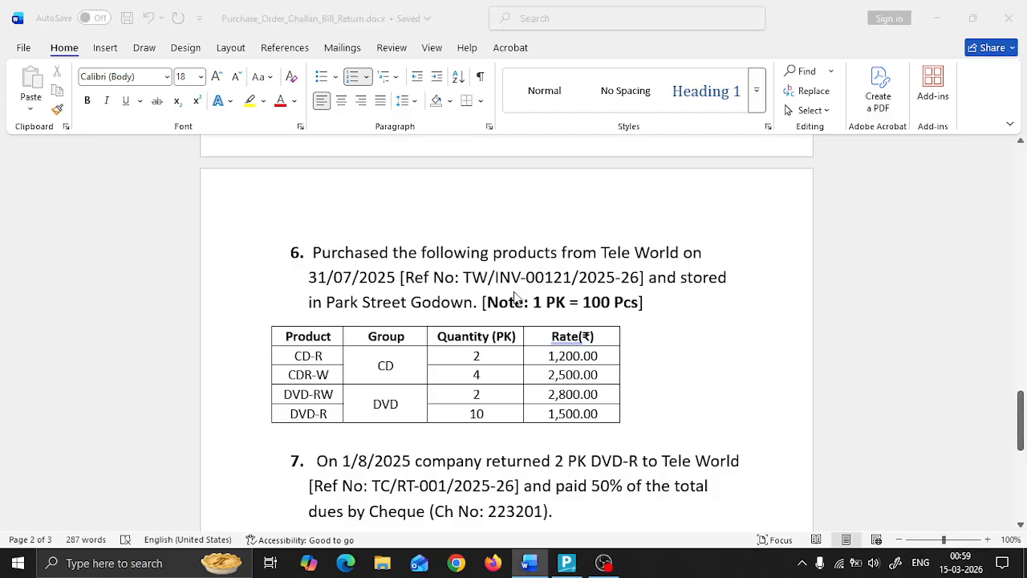
key("alt+Tab")
key("Return")
type("T")
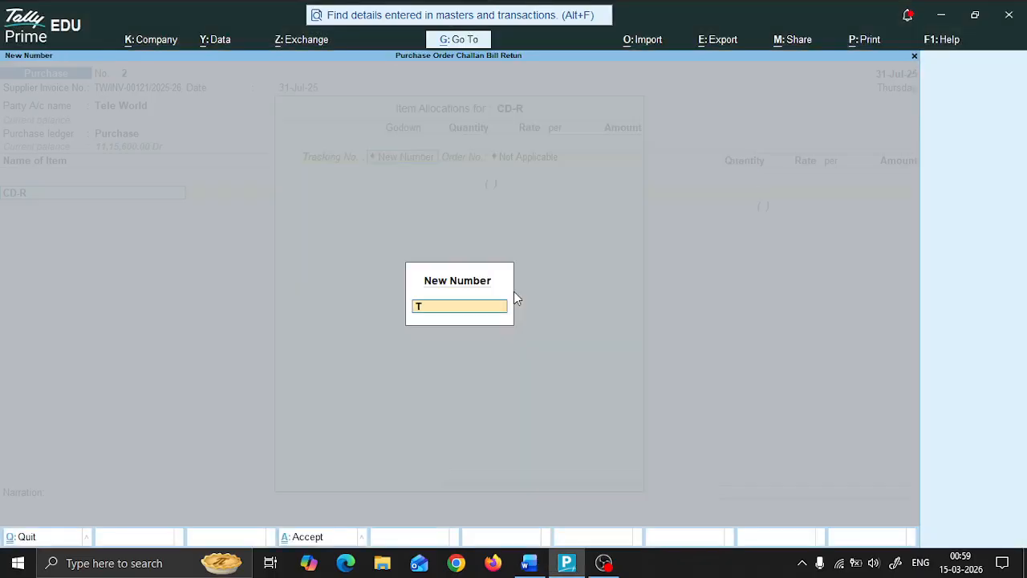
type("W/INV")
key("alt+Tab")
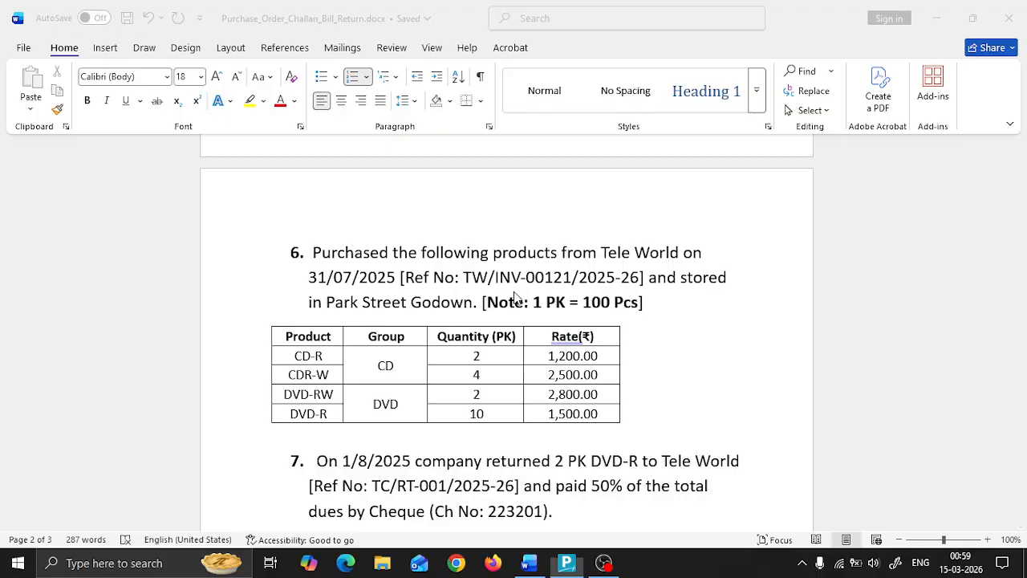
key("alt+Tab")
type("-00121")
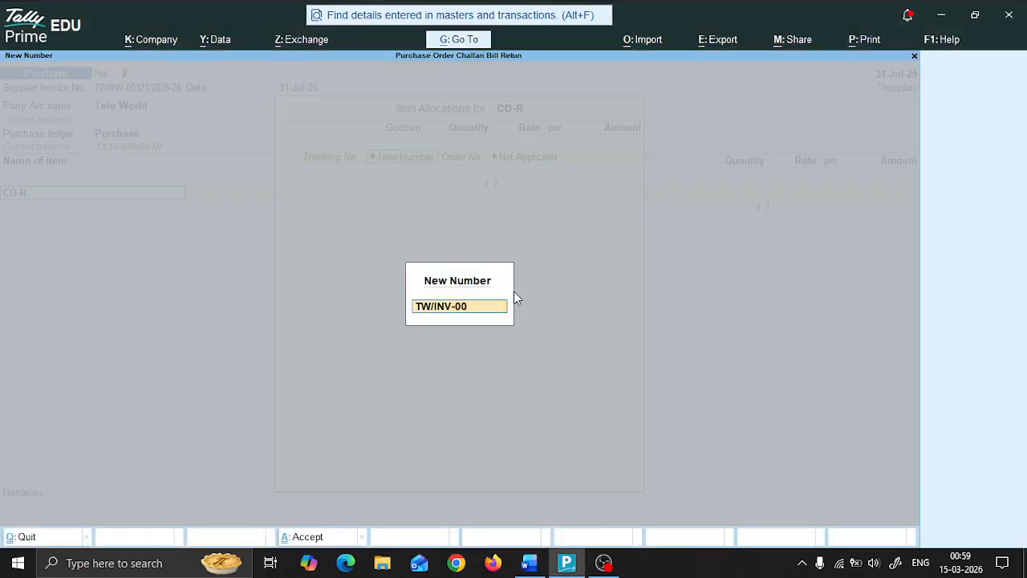
key("alt+Tab")
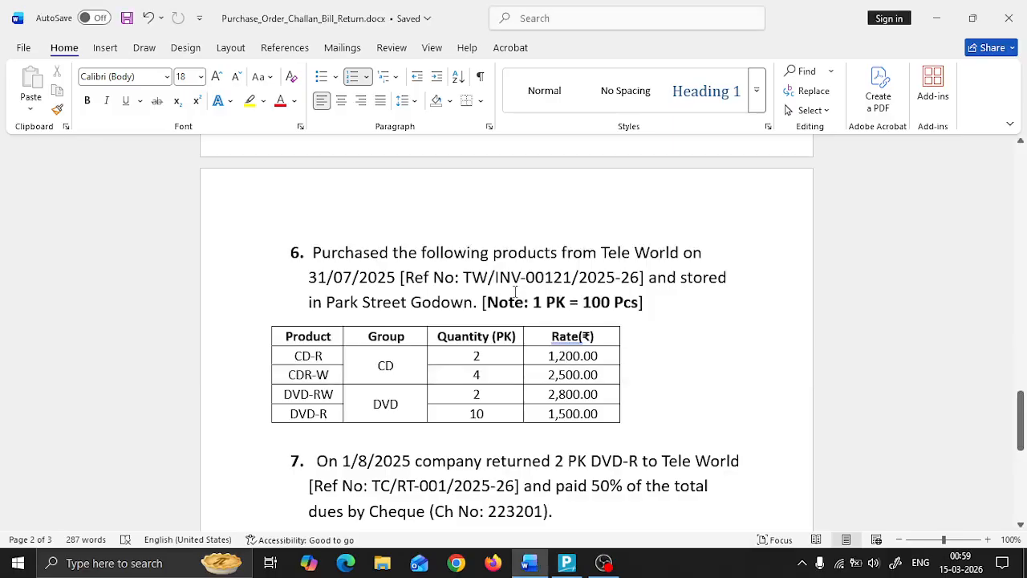
key("alt+Tab")
type("2025-26")
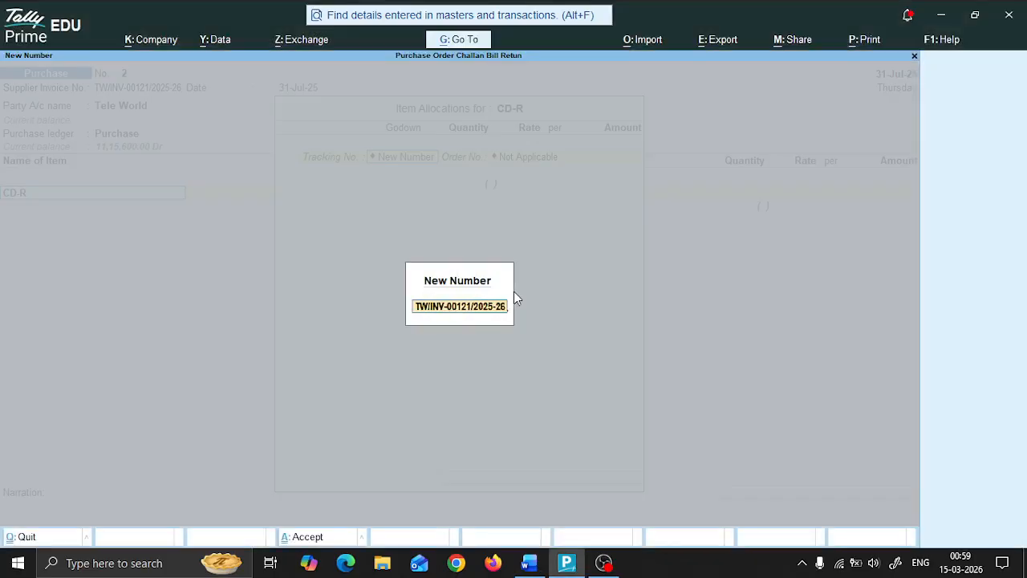
key("Return")
key("Return")
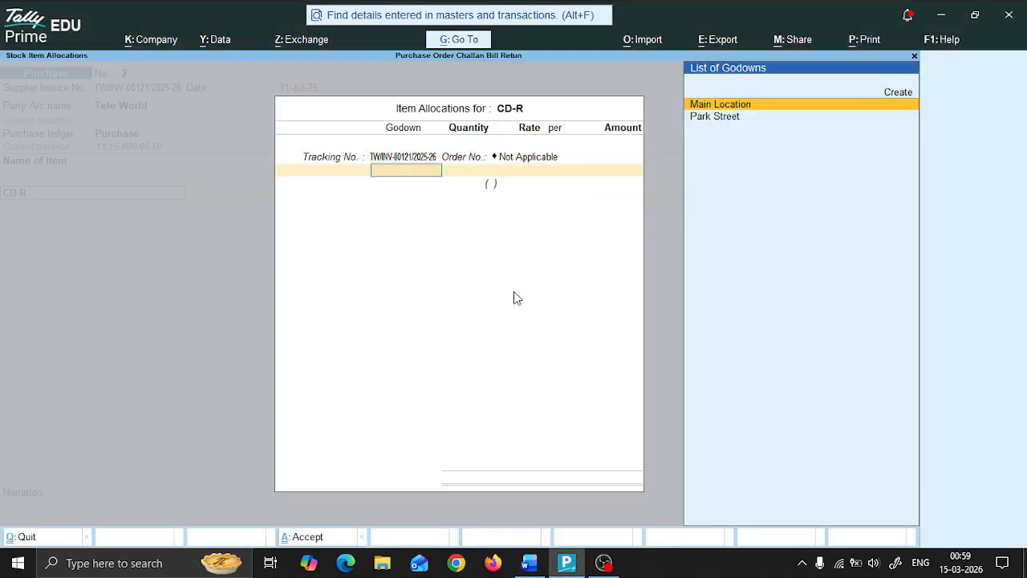
Step: Set both the tracking number and the order number of the CD-R allocation to Not Applicable
key("BackSpace")
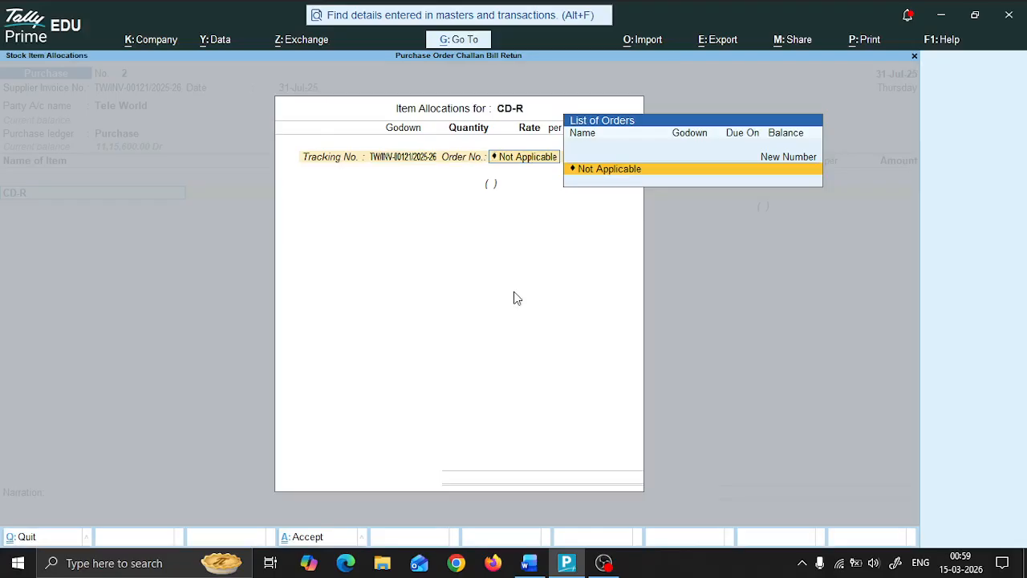
key("Return")
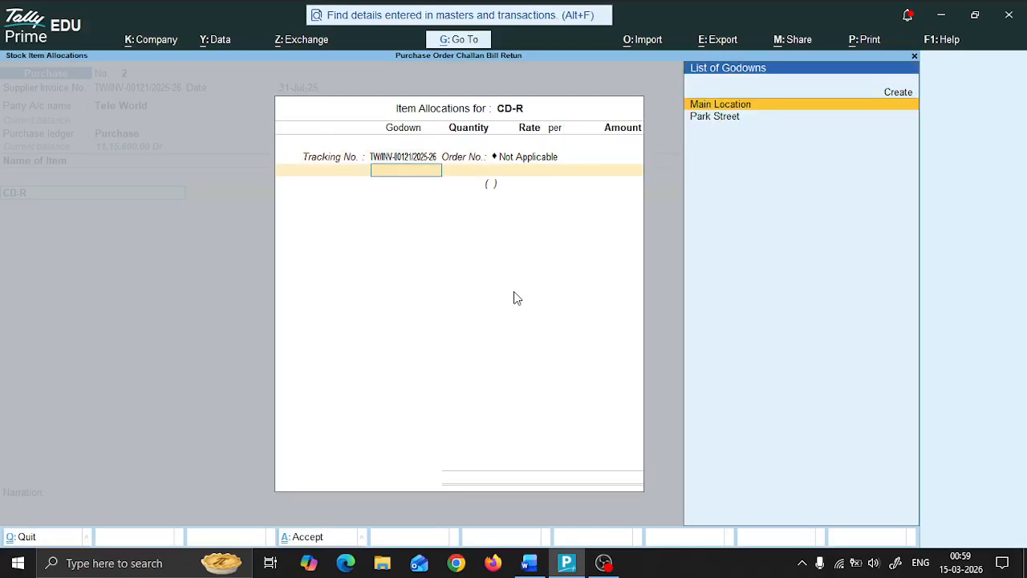
key("BackSpace")
key("BackSpace")
key("Up")
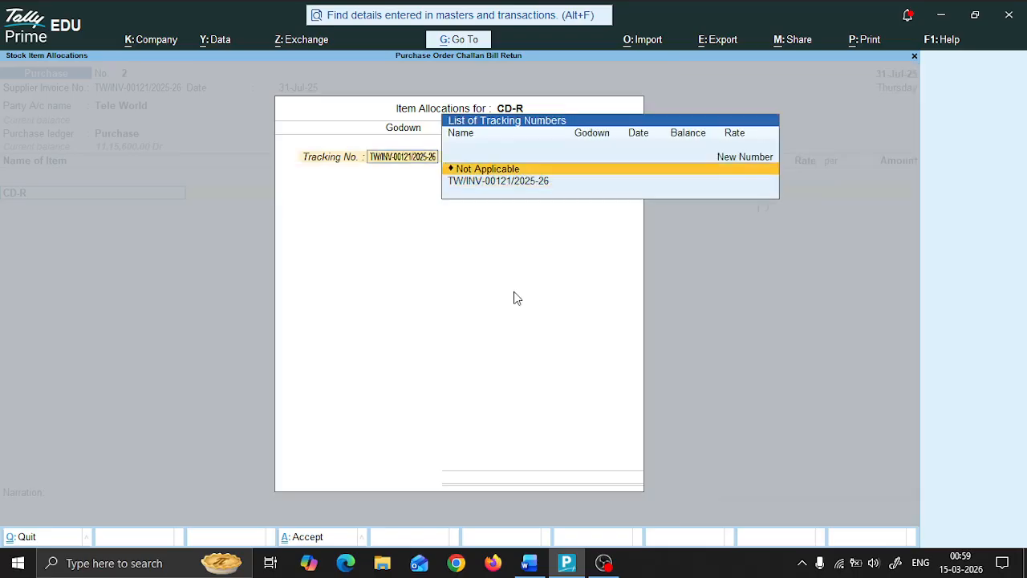
key("Return")
key("Return")
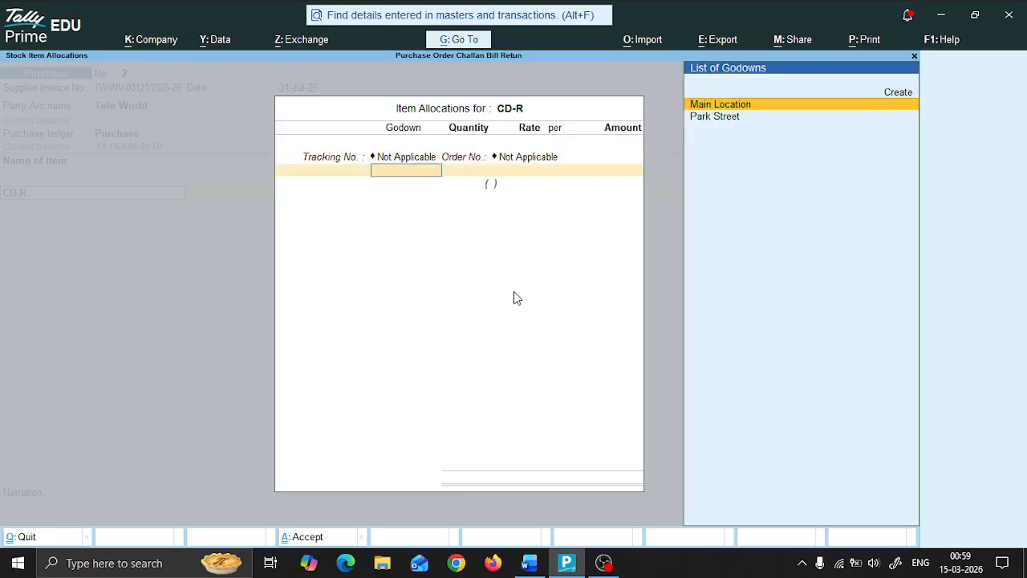
Step: Allocate CD-R to the Park Street godown and enter its quantity of 2 PK from the Word table
key("Down")
key("Return")
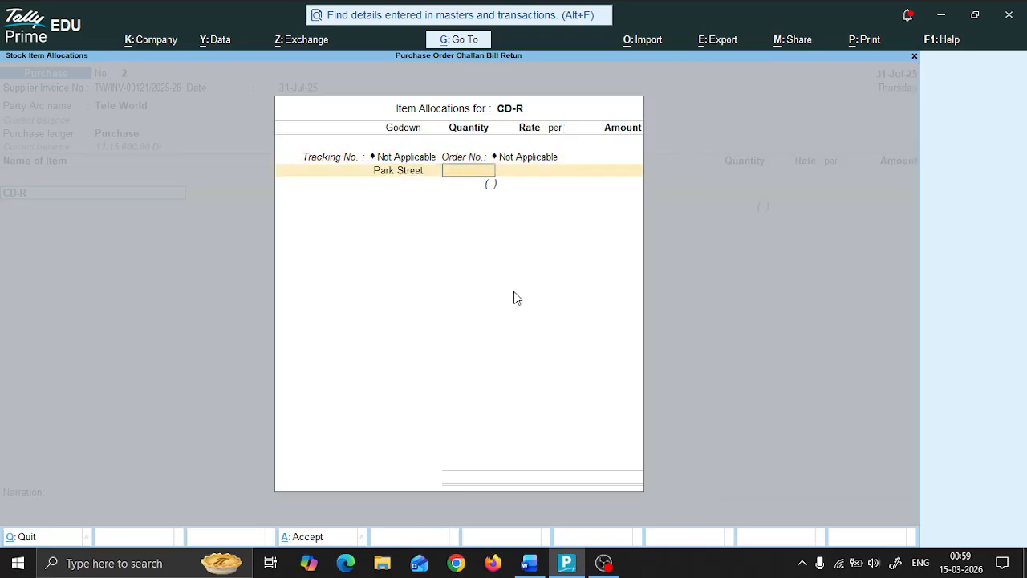
key("alt+Tab")
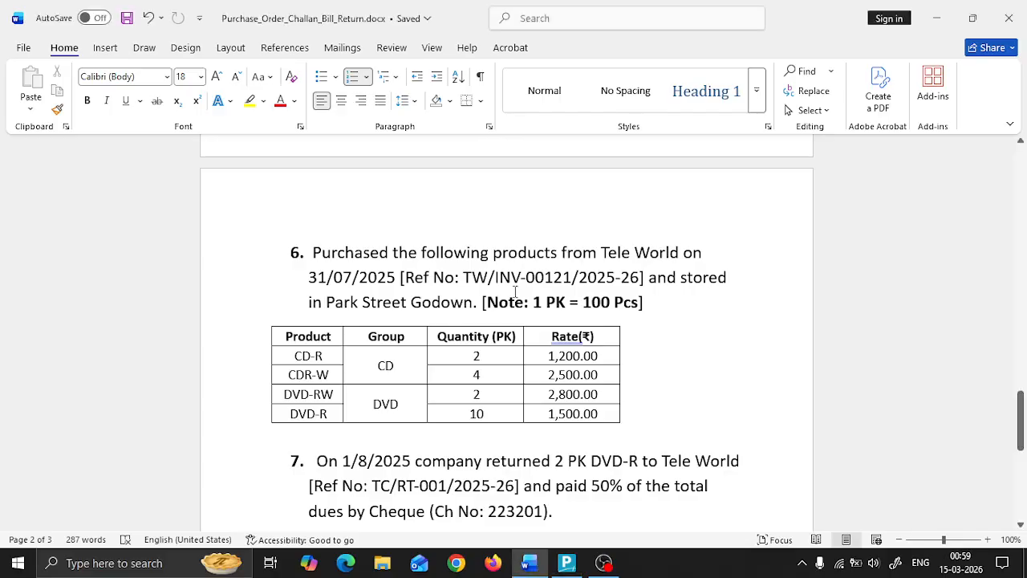
key("alt+Tab")
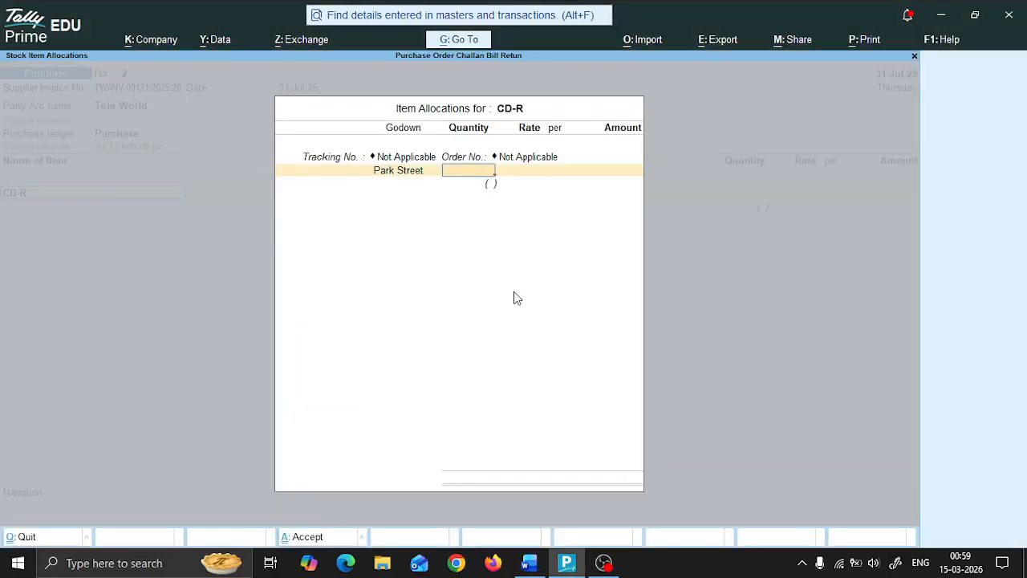
key("alt+Tab")
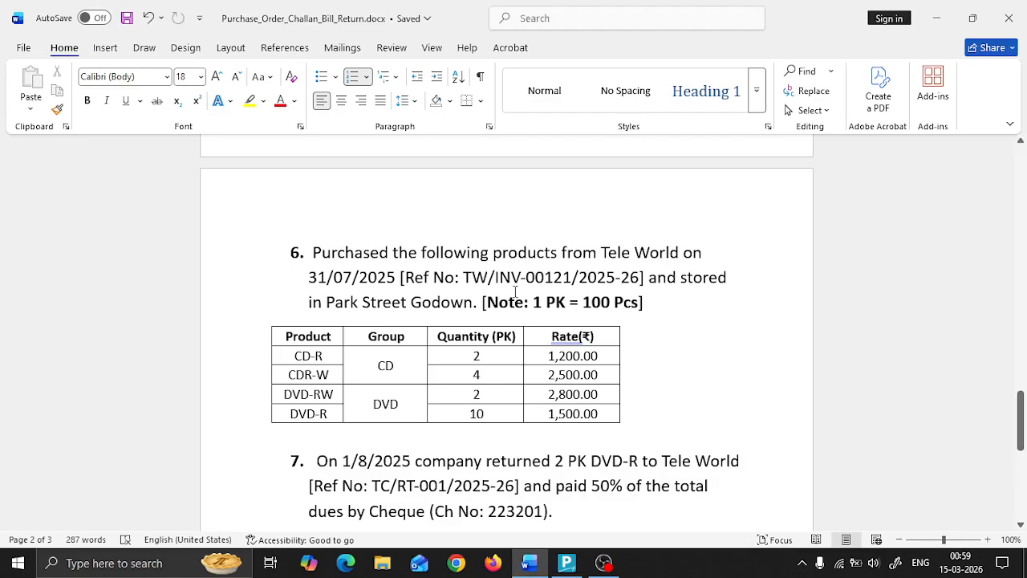
key("alt+Tab")
type("2")
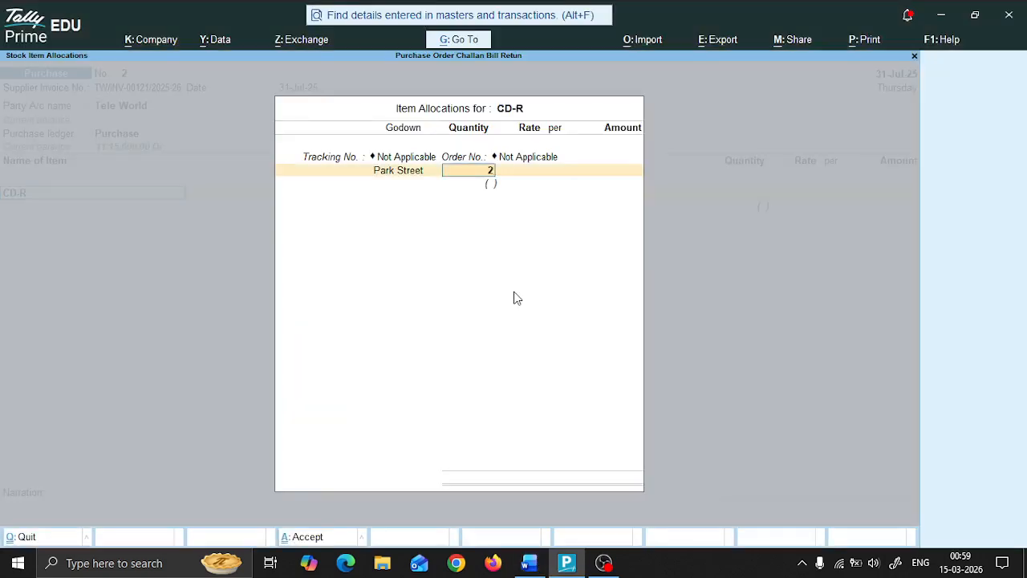
Step: Set CD-R's rate to 1200 per PK, end the allocation list and accept the item line
key("alt+Tab")
key("alt+Tab")
key("Return")
type("1200")
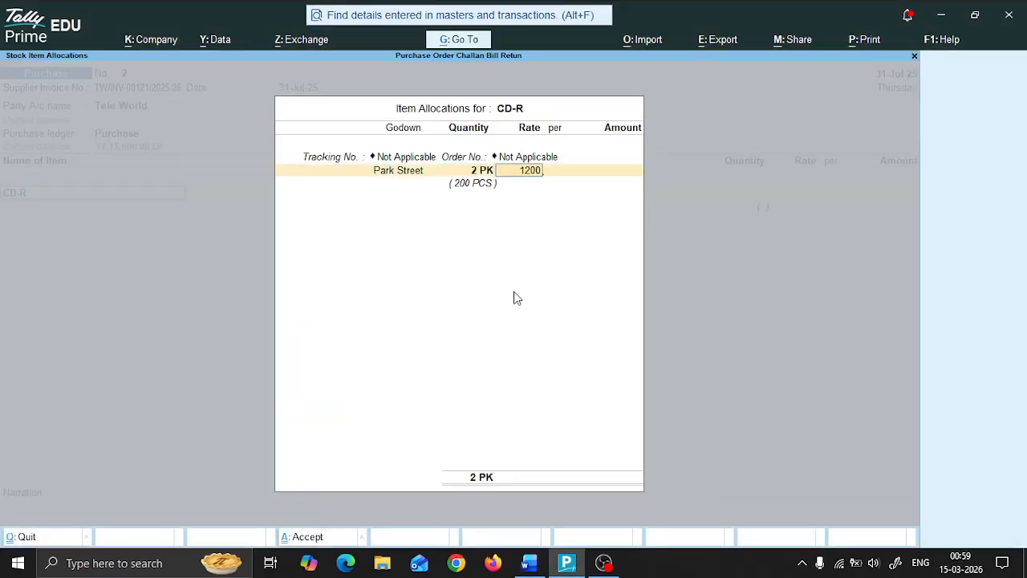
key("Return")
key("alt+Tab")
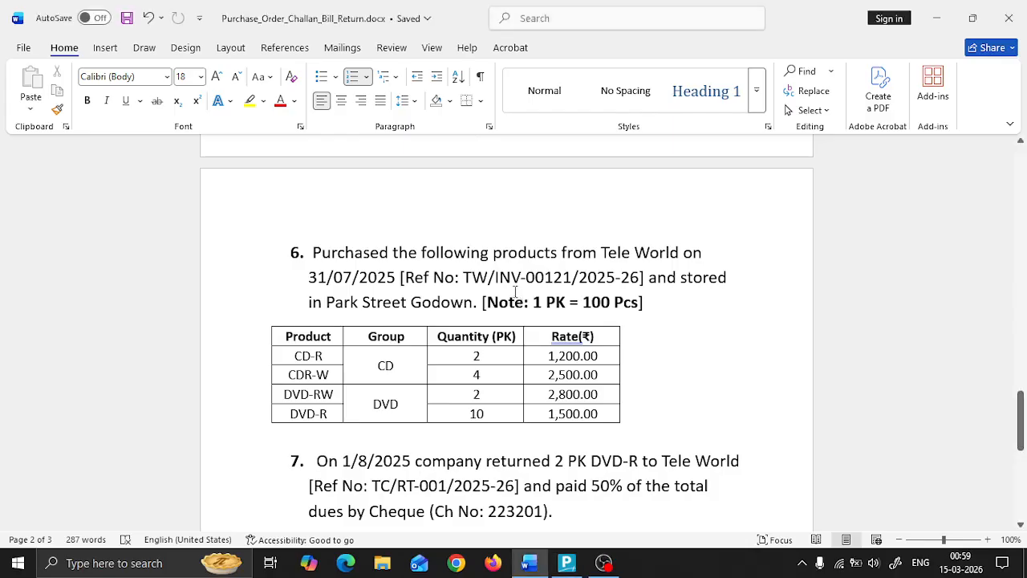
key("alt+Tab")
key("Return")
key("Return")
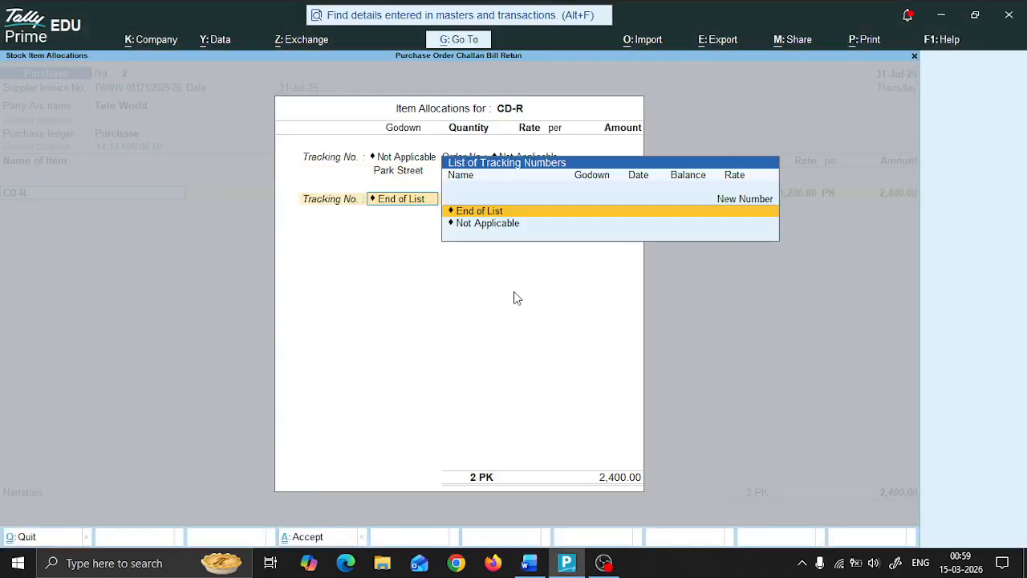
key("Return")
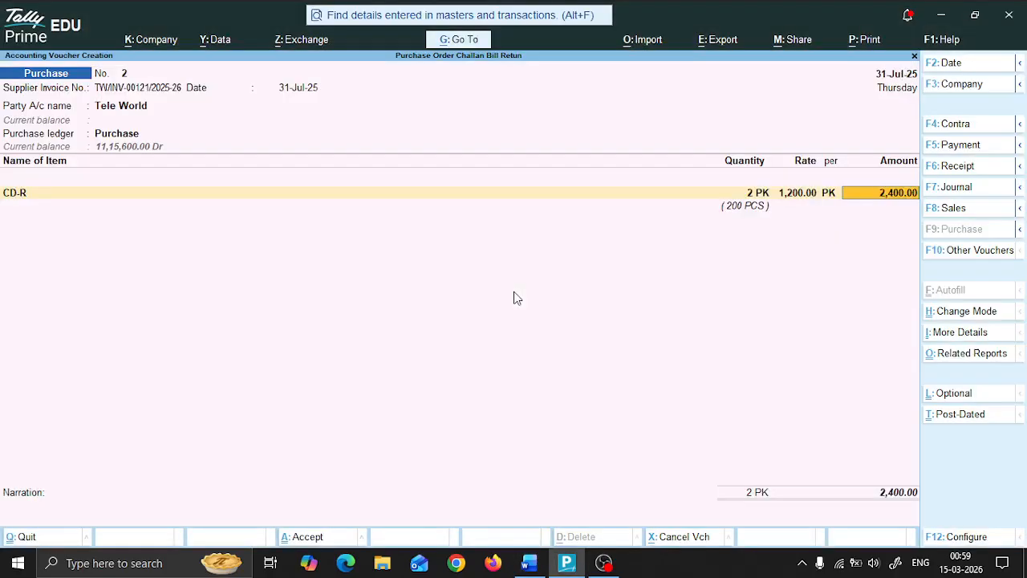
key("Return")
Step: Start the next stock item from the voucher, name it CDR-W, and place it under CD with category Not Applicable
key("alt+Tab")
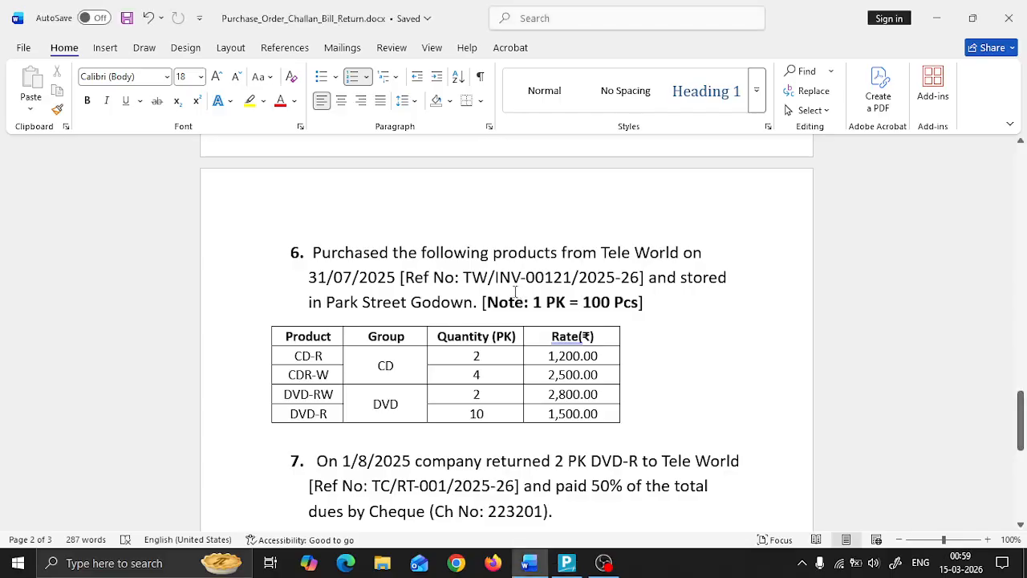
key("alt+Tab")
key("alt+c")
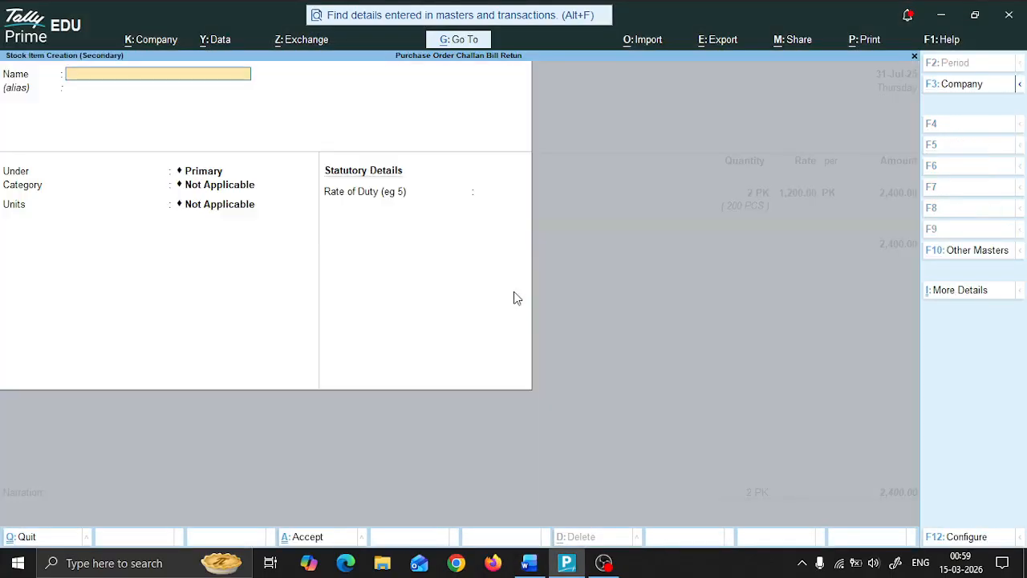
type("CDR-W")
key("Return")
key("Down")
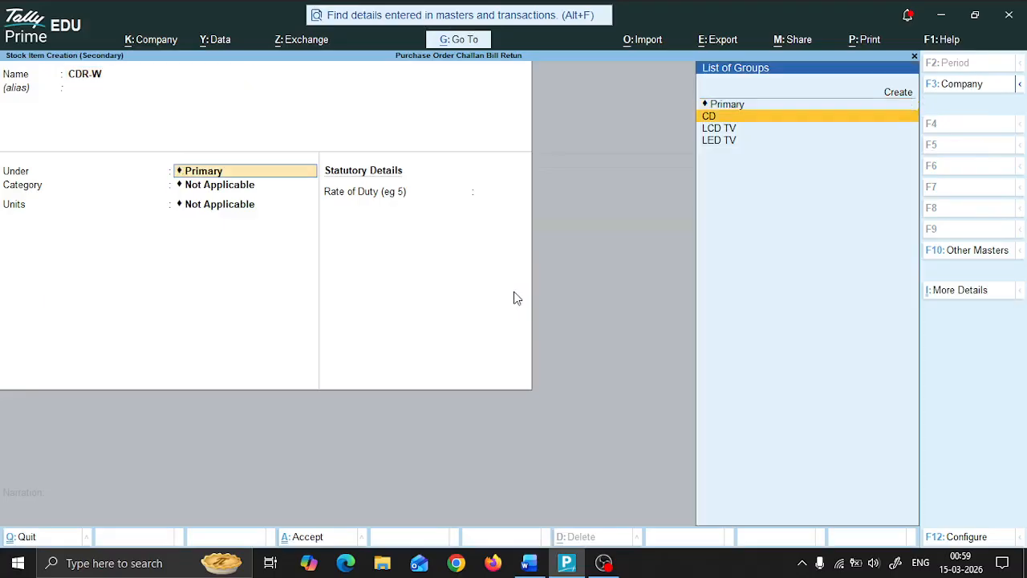
key("Return")
key("Return")
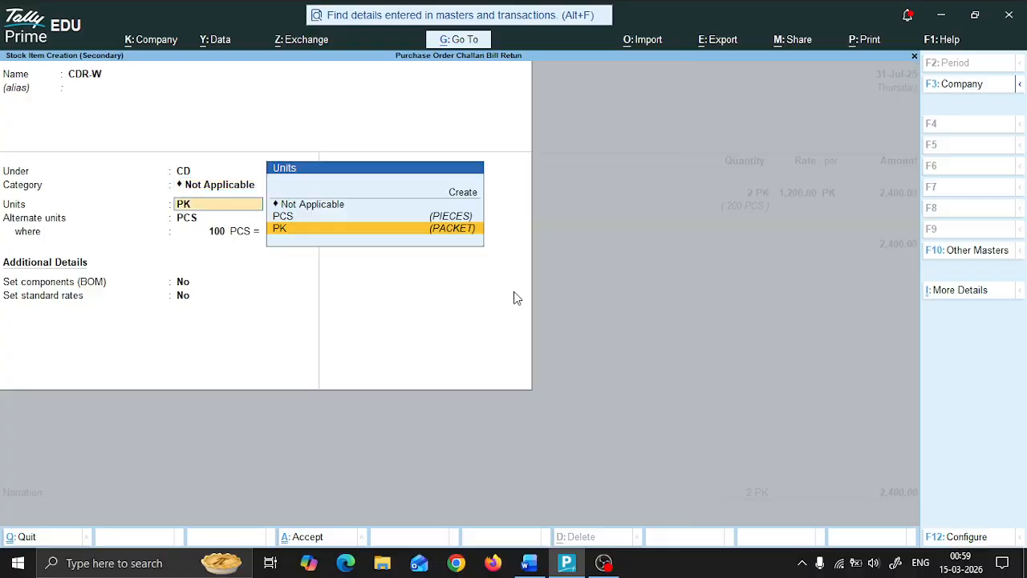
Step: Give CDR-W the unit PK with alternate unit PCS at 100 PCS = 1 PK, and save the stock item
key("Return")
key("Return")
key("Return")
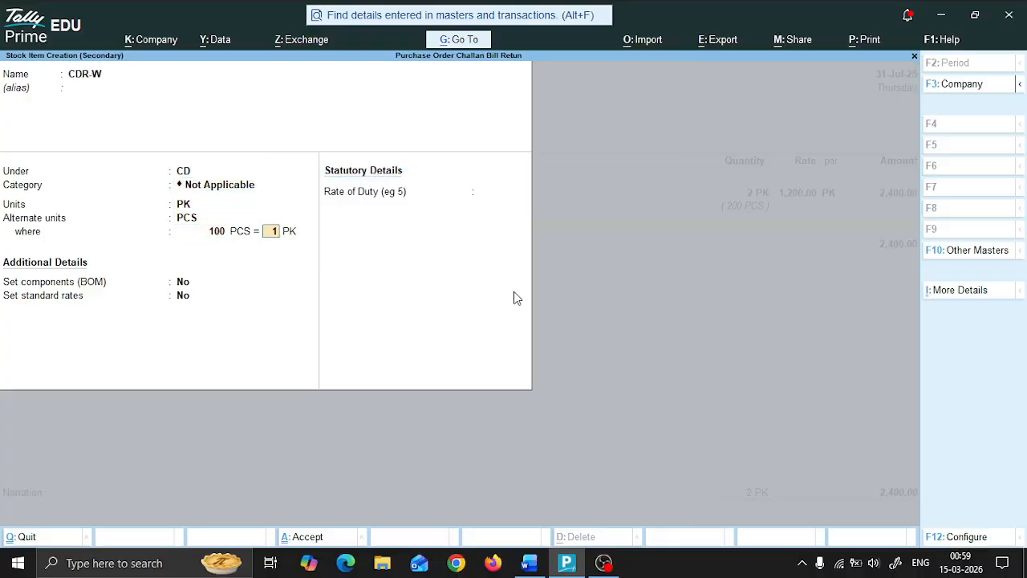
key("Return")
key("Return")
key("Return")
key("Return")
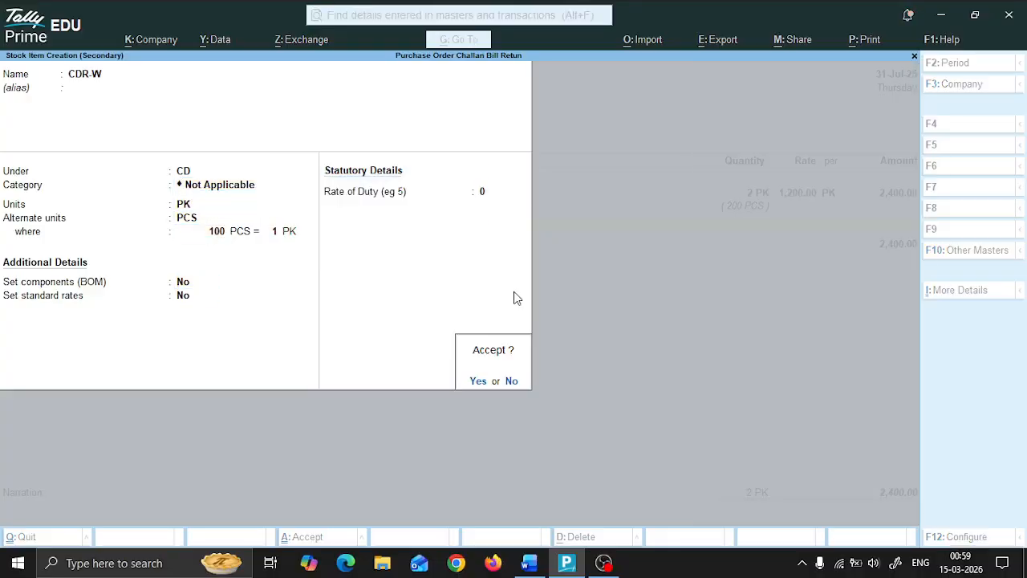
key("Return")
key("Return")
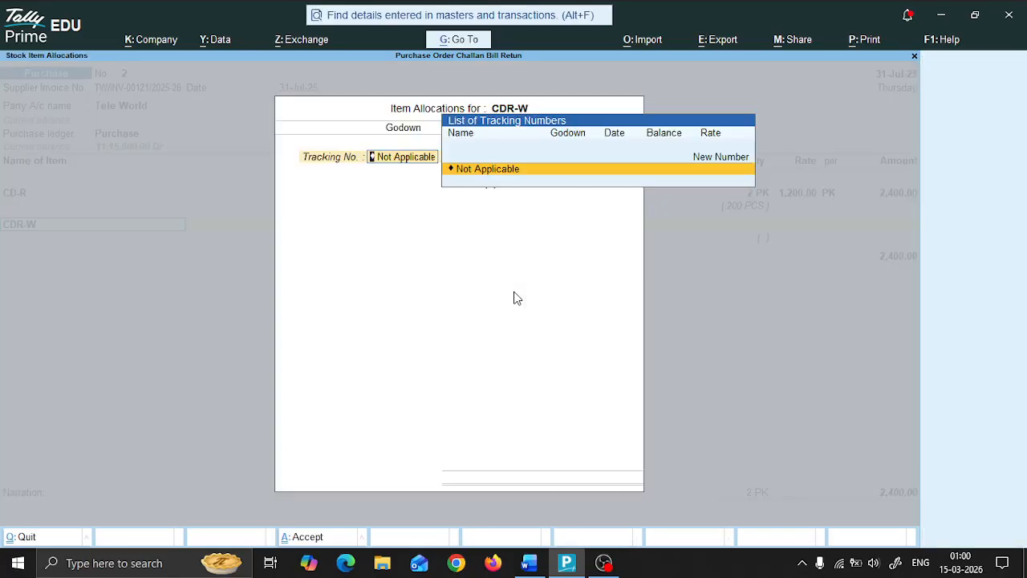
Step: Set the CDR-W allocation's tracking and order numbers to Not Applicable and choose the Park Street godown
key("Return")
key("Return")
key("alt+Tab")
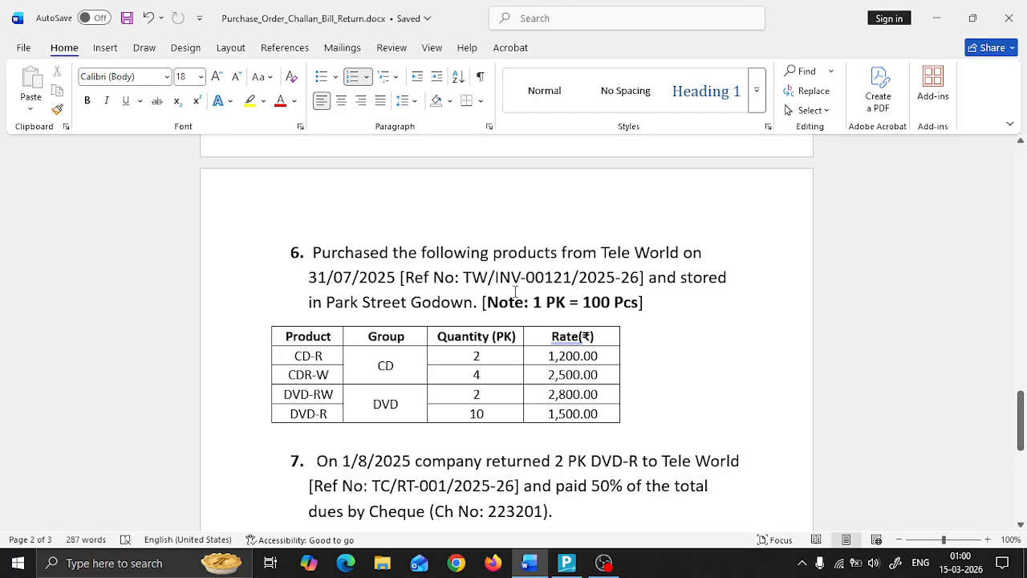
key("alt+Tab")
key("Down")
key("Return")
Step: Enter CDR-W's quantity of 4 PK and rate of 2500 per PK from the Word table, and accept the item line
key("alt+Tab")
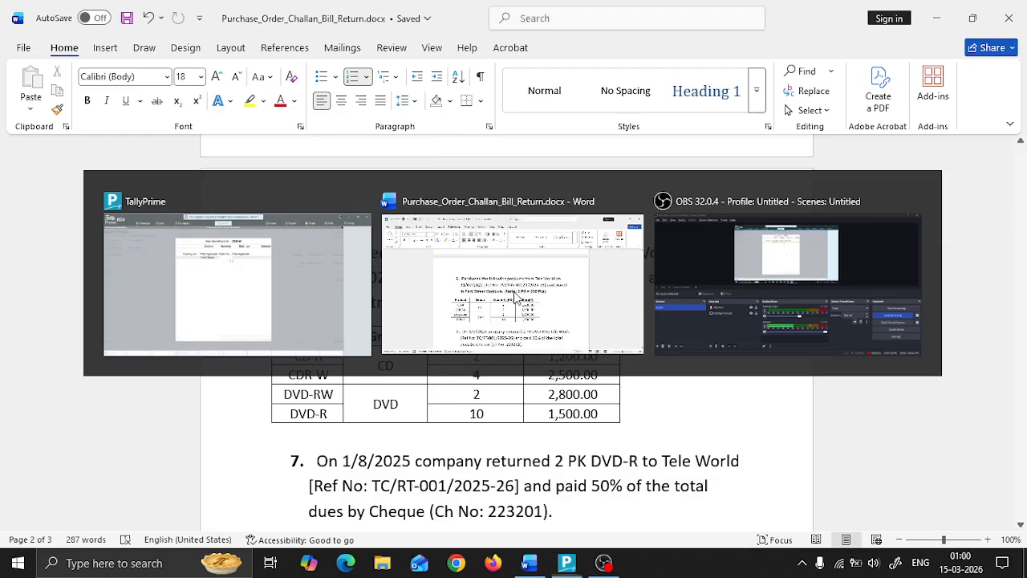
key("alt+Tab")
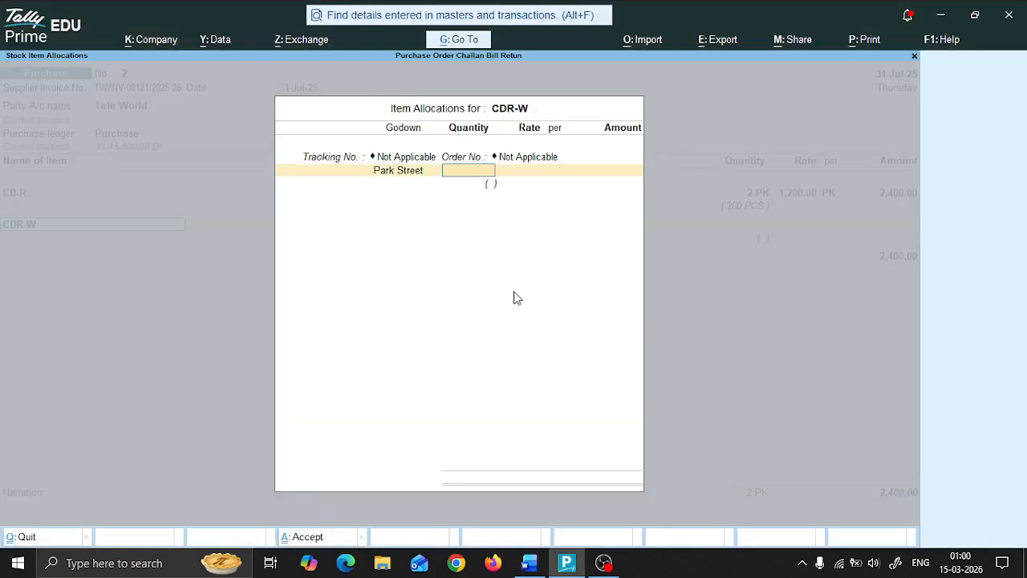
type("4")
key("Return")
type("2,50")
type("0")
key("Return")
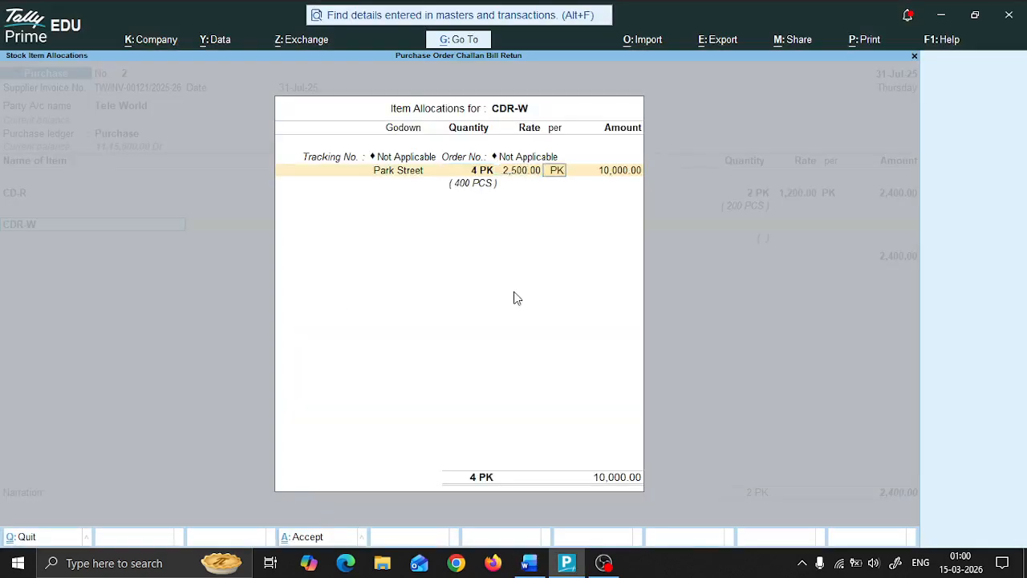
key("Return")
key("Return")
key("Return")
key("Return")
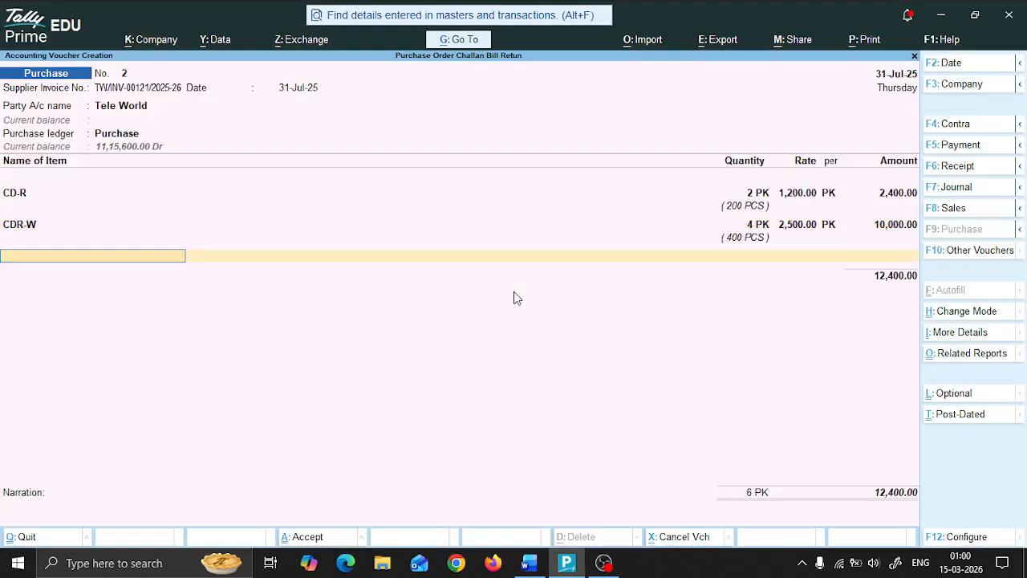
Step: Start creating the next stock item from the voucher and name it DVD-RW as in the Word table
key("alt+Tab")
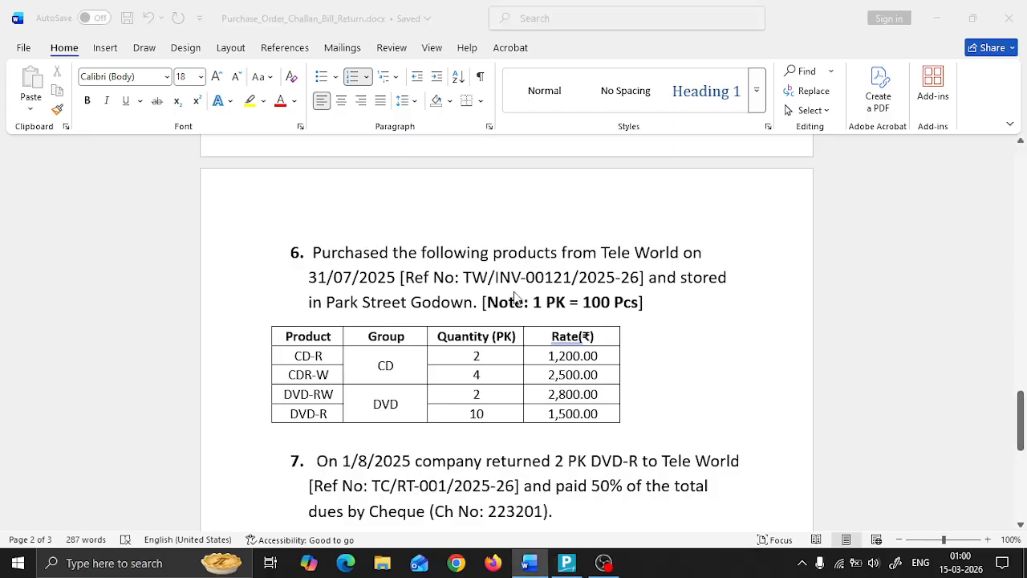
key("alt+Tab")
key("alt+c")
type("DVD-")
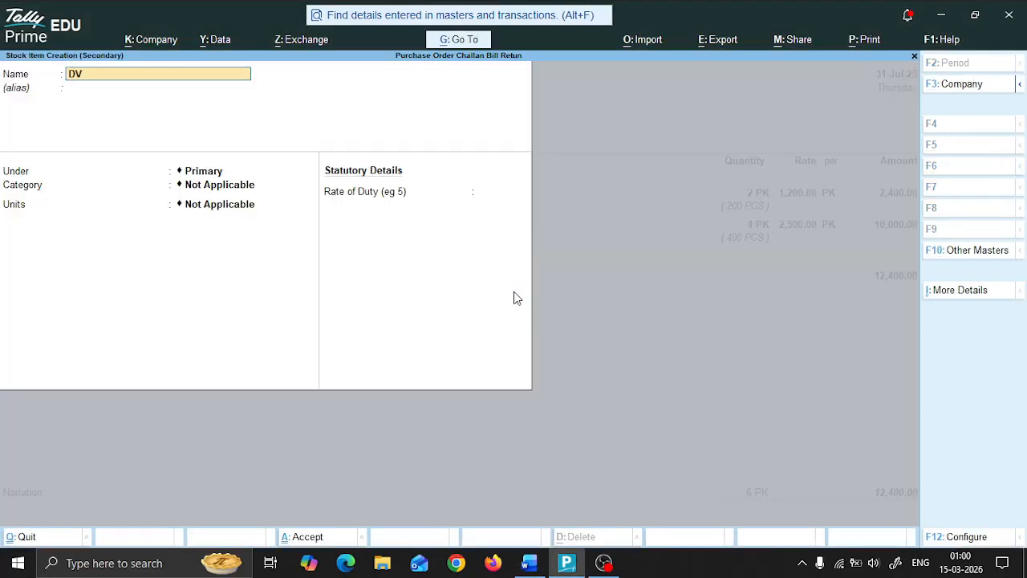
key("alt+Tab")
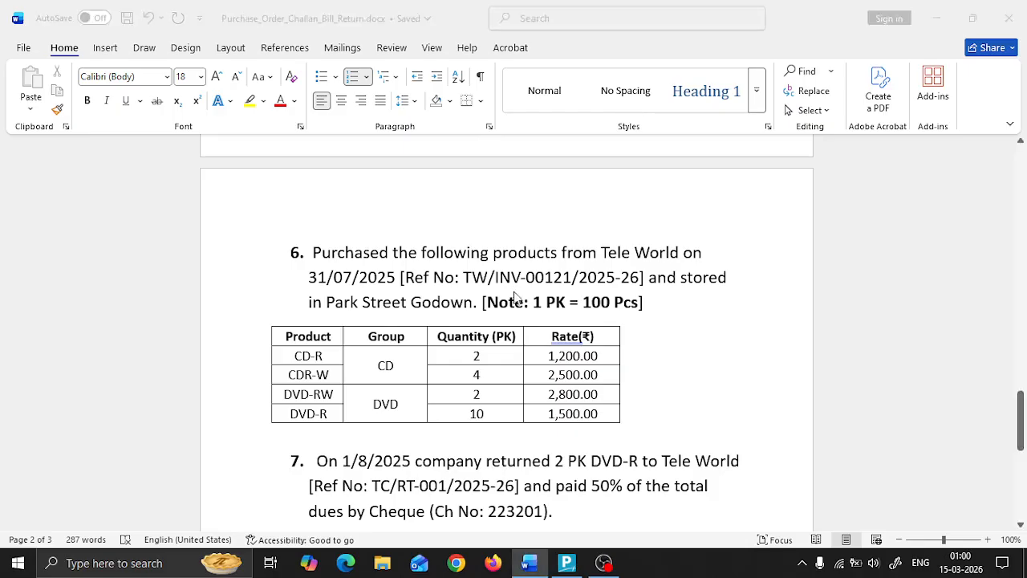
key("alt+Tab")
type("RW")
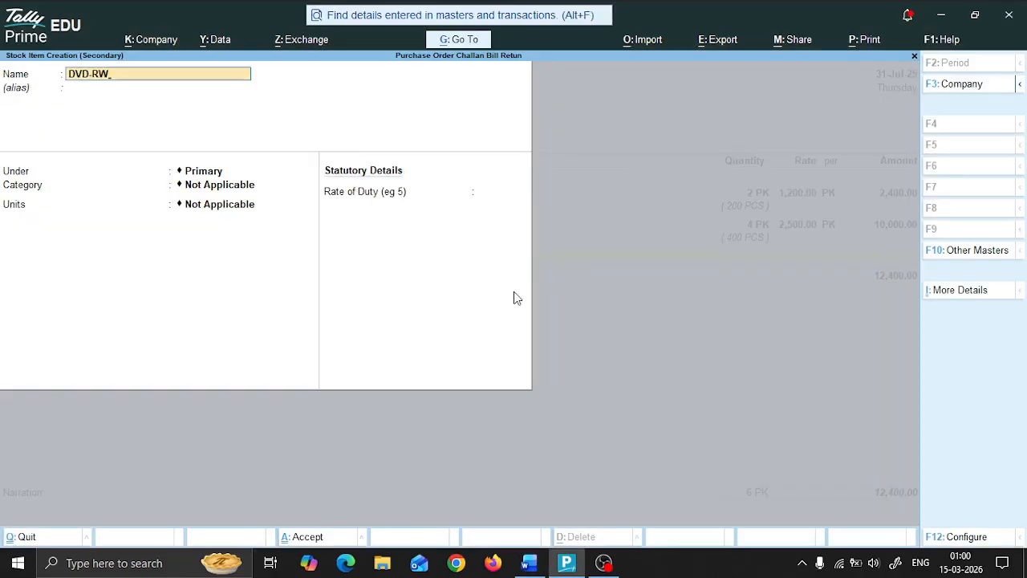
Step: Create a stock group DVD under Primary, with quantities of items not added, and place DVD-RW under it
key("Return")
key("Up")
key("Return")
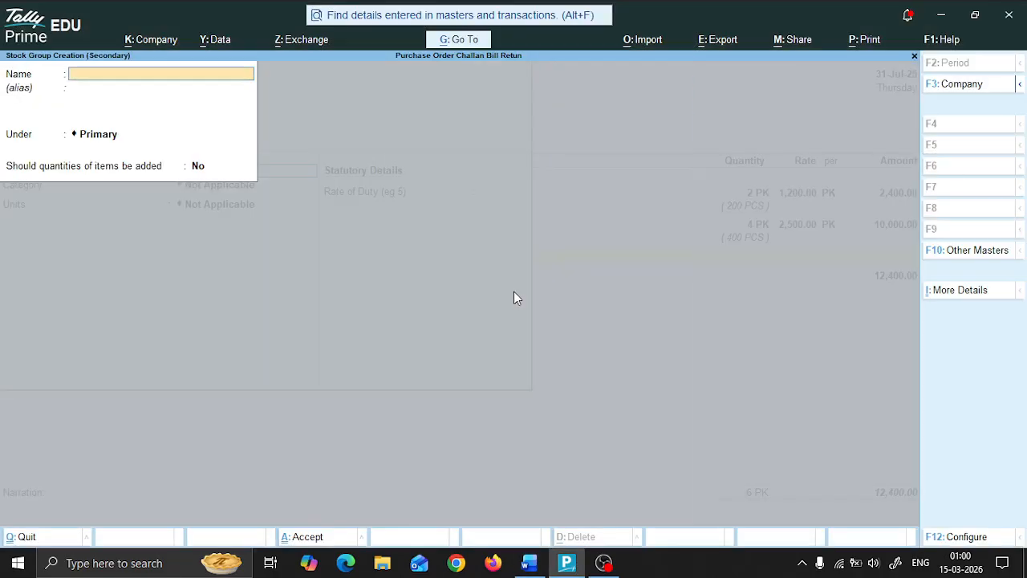
type("DV")
key("Return")
key("Return")
key("Return")
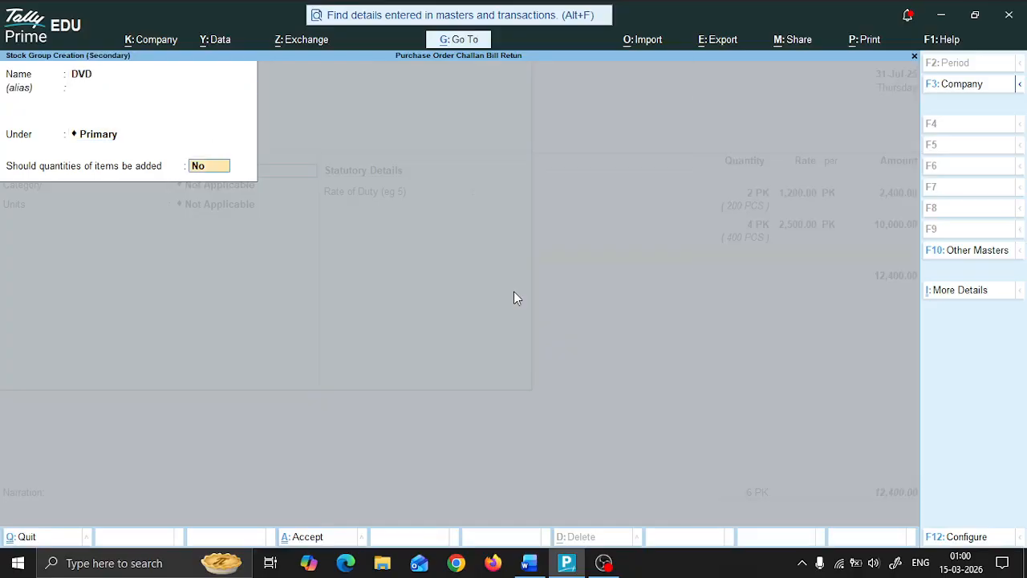
key("Return")
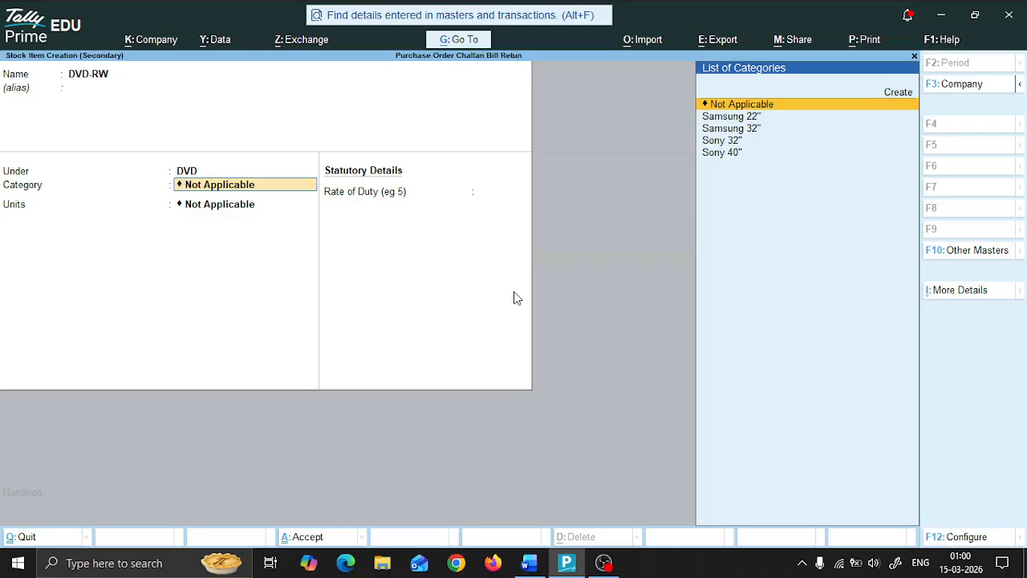
Step: Set DVD-RW's category to Not Applicable, its unit to PK and its alternate unit to PCS
key("Return")
key("Down")
key("Down")
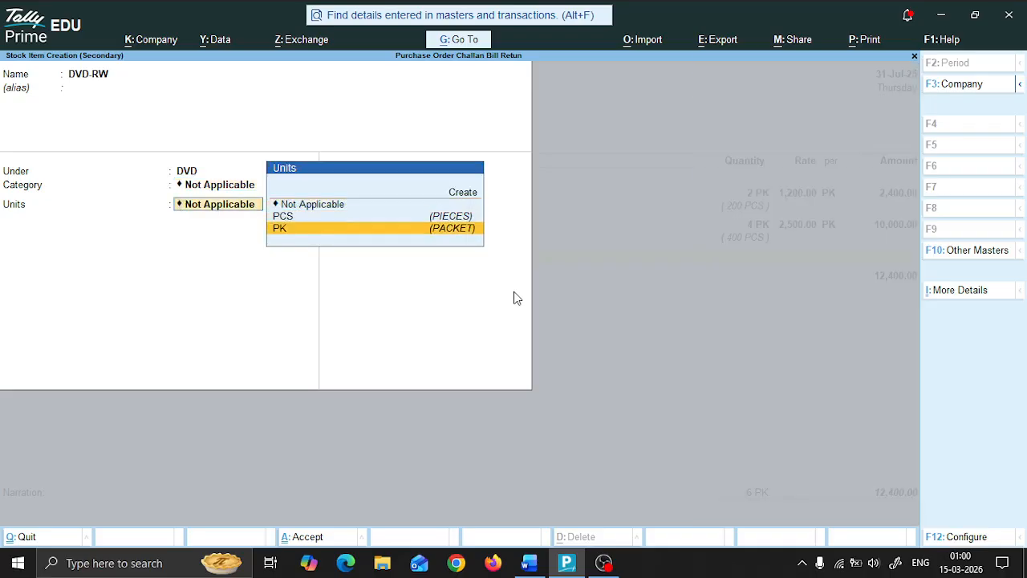
key("Return")
key("Down")
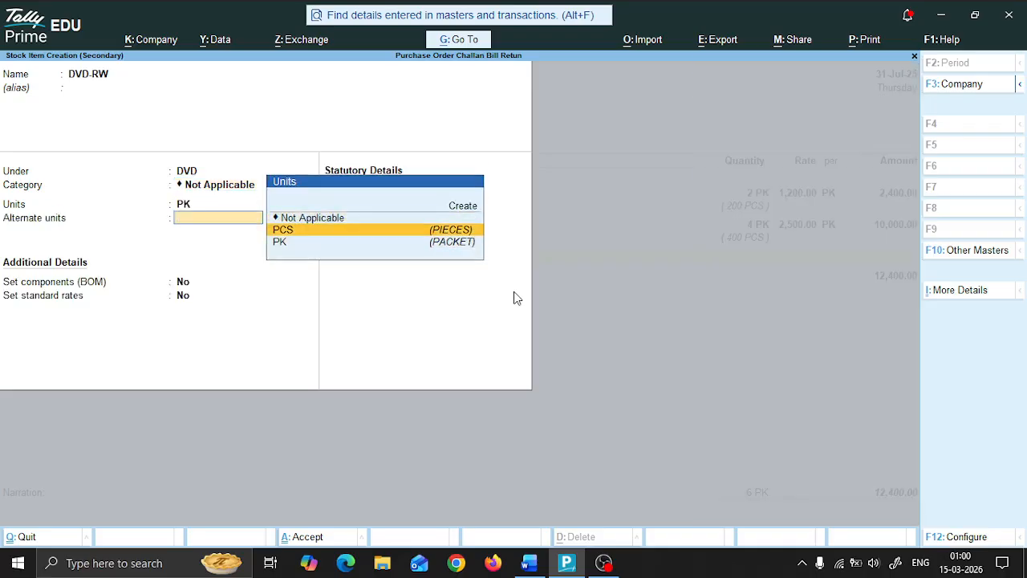
key("Return")
Step: Define DVD-RW's unit conversion as 100 PCS = 1 PK, and save the item without components or standard rates
type("100")
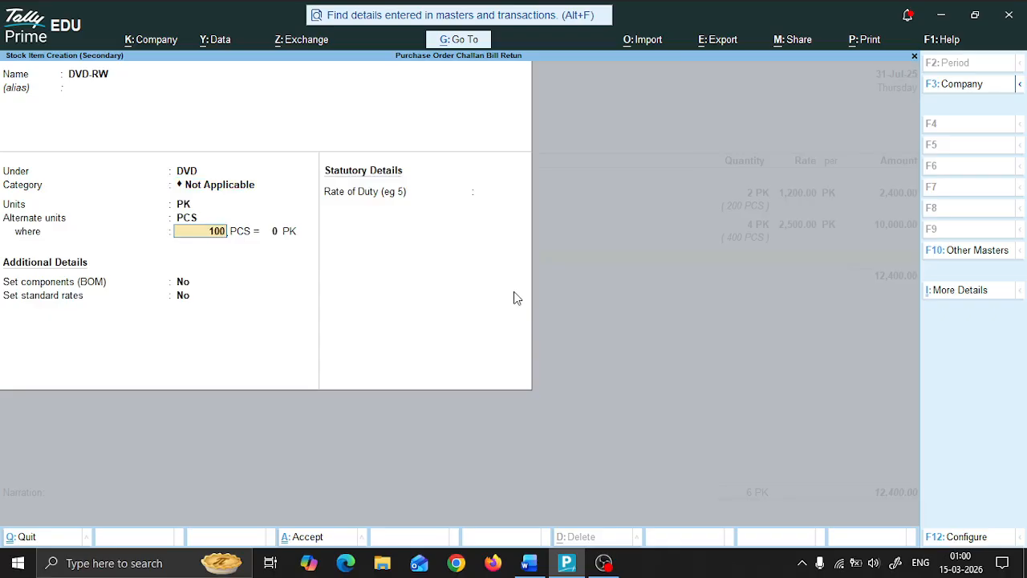
key("Return")
type("1")
key("Return")
key("Return")
key("Return")
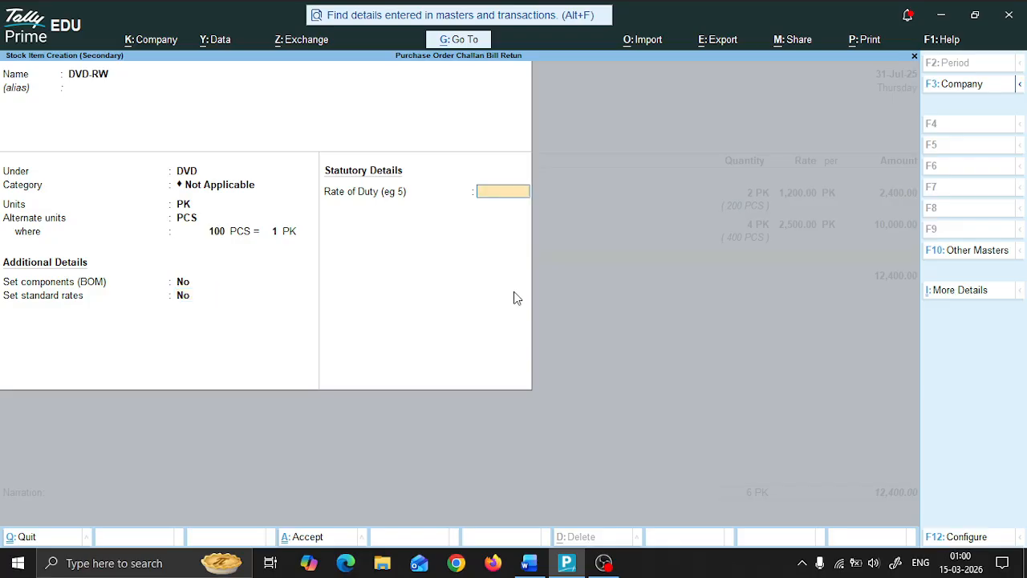
key("Return")
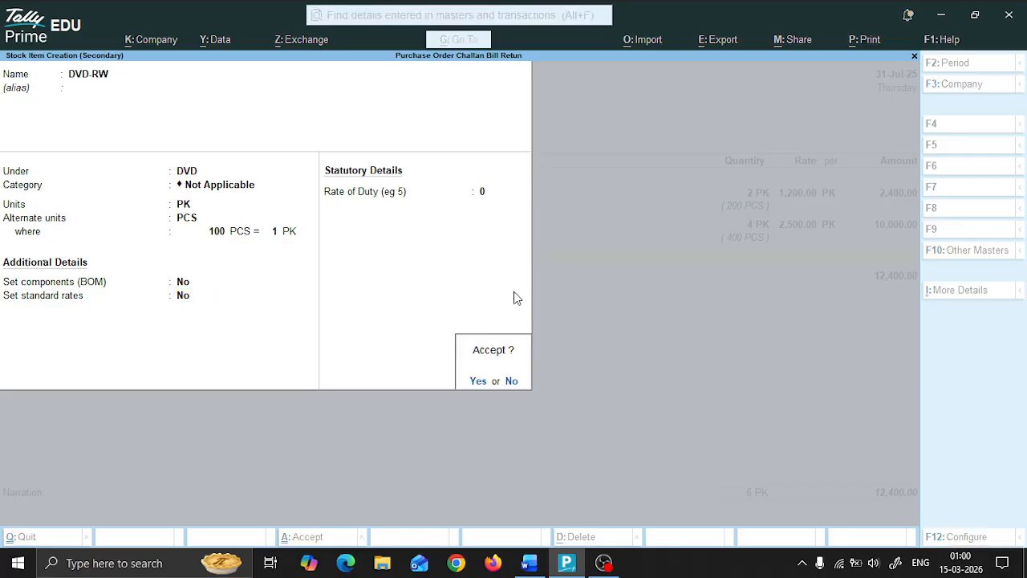
key("Return")
Step: Set the DVD-RW allocation's tracking and order numbers to Not Applicable and allocate it to the Park Street godown
key("Return")
key("Return")
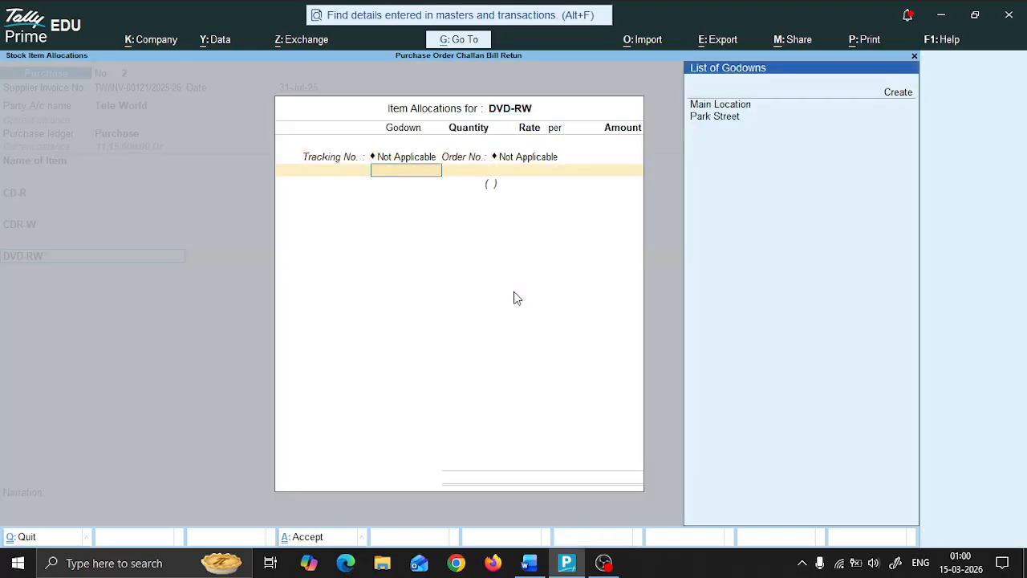
key("Down")
key("Down")
key("Return")
Step: Enter DVD-RW's quantity of 2 PK and rate of 2800 per PK from the Word table, and accept the item line
key("alt+Tab")
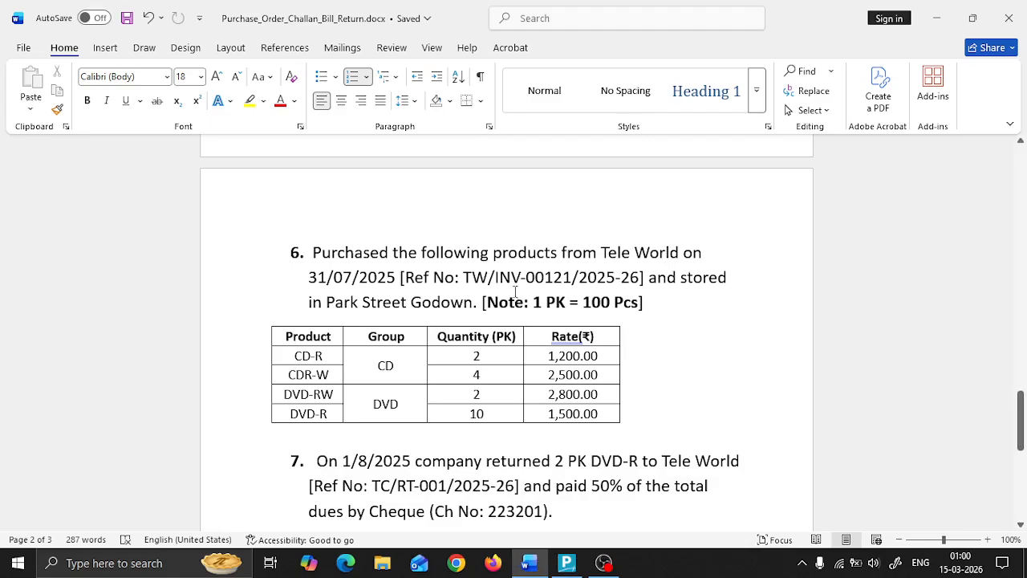
key("alt+Tab")
type("2")
key("Return")
type("2780")
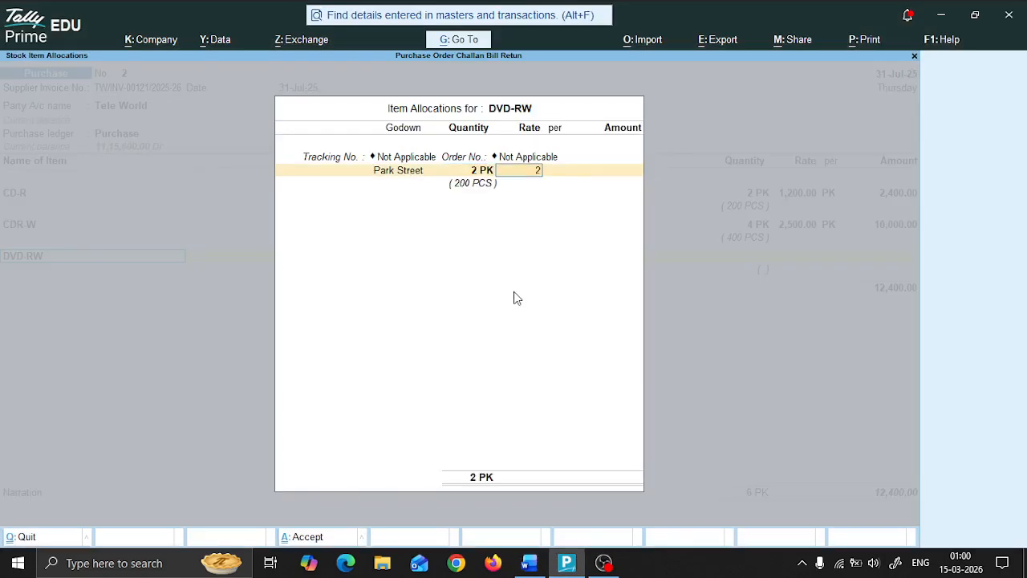
key("BackSpace")
key("BackSpace")
key("BackSpace")
type("800")
key("Return")
key("Return")
key("Return")
key("Return")
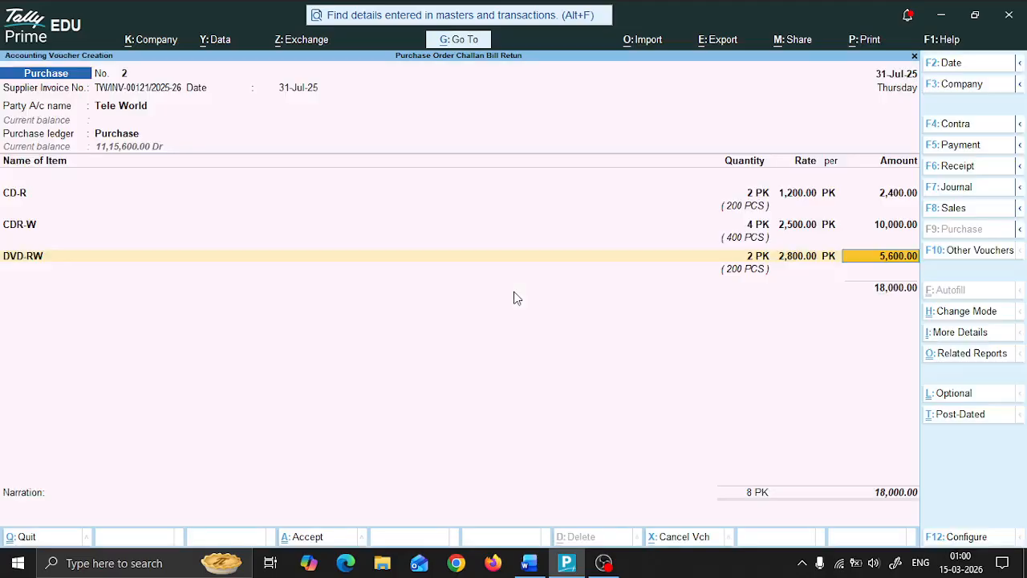
key("Return")
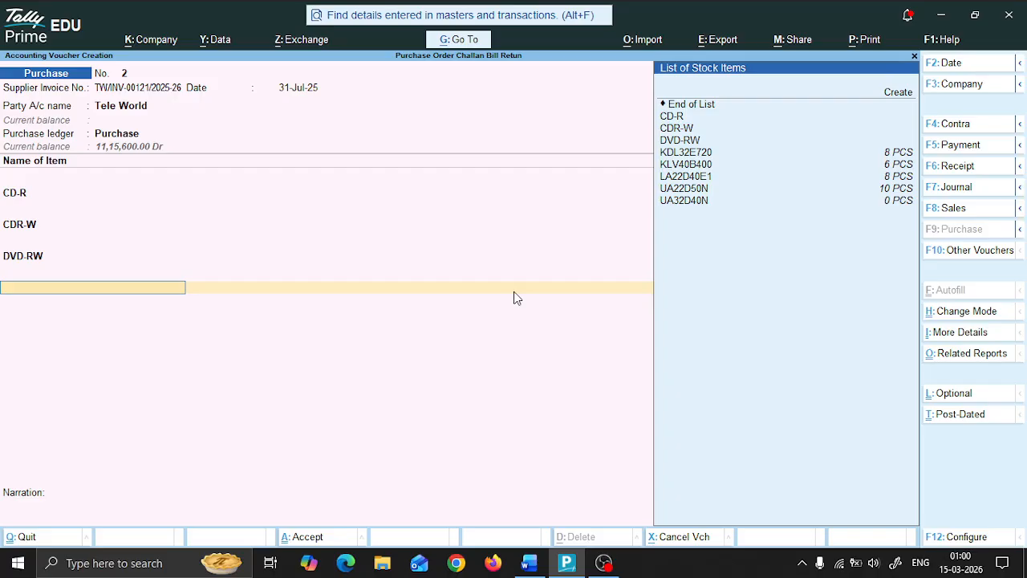
Step: Start creating the fourth stock item from the voucher's item list and name it DVD-R, checked against the Word table
key("Up")
key("Up")
key("Up")
key("Up")
key("Up")
key("Up")
key("Up")
key("Up")
key("Up")
key("Up")
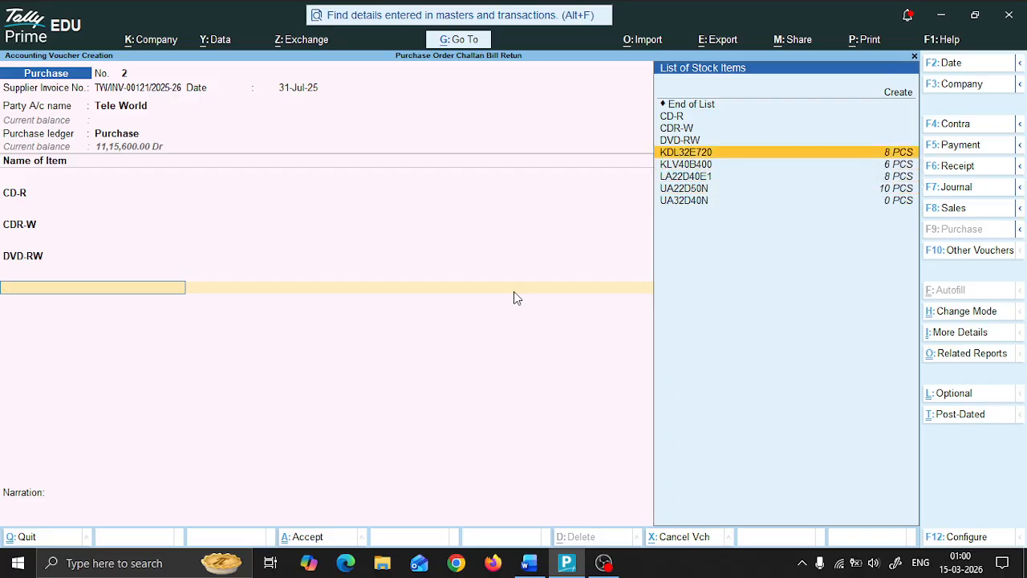
key("Return")
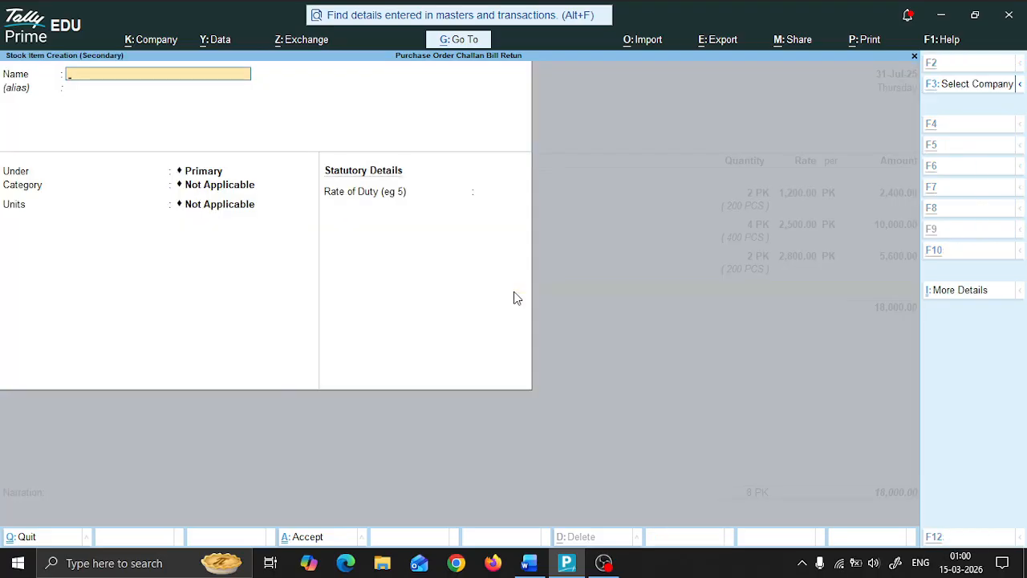
key("alt+Tab")
key("alt+Tab")
type("DV")
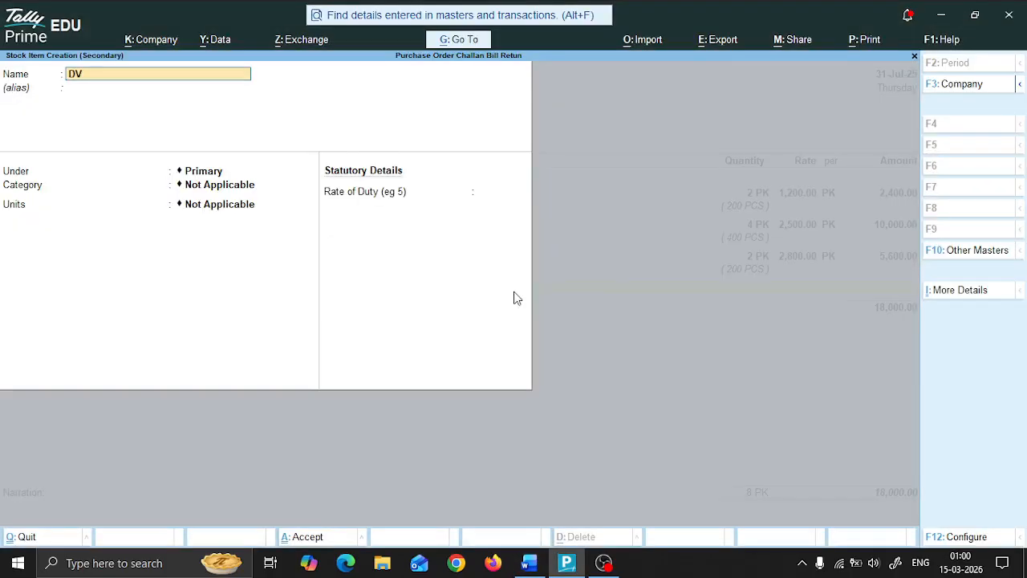
type("D-R")
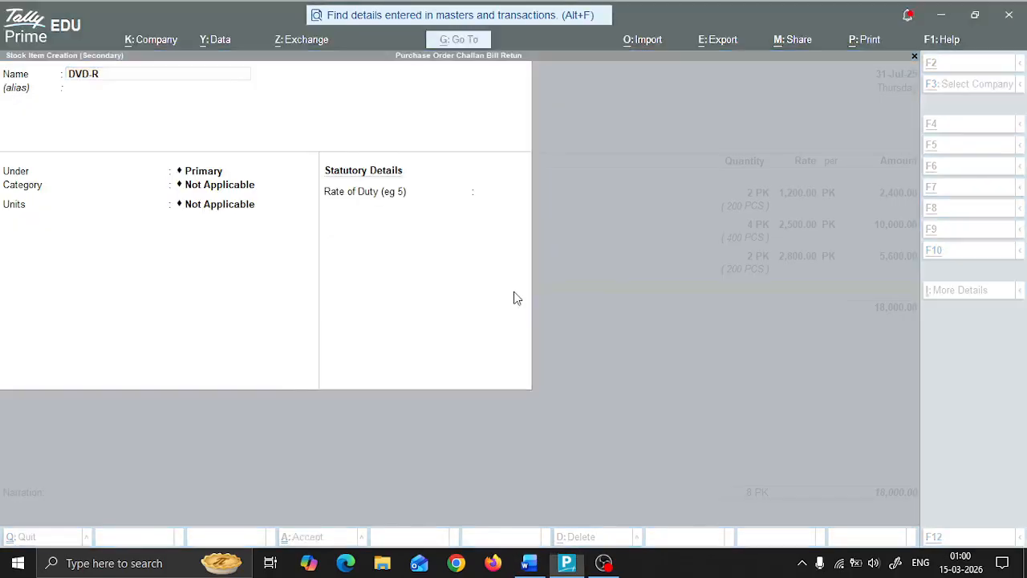
key("alt+Tab")
key("alt+Tab")
Step: Place DVD-R under the DVD group with category Not Applicable and unit PK
key("Return")
key("Return")
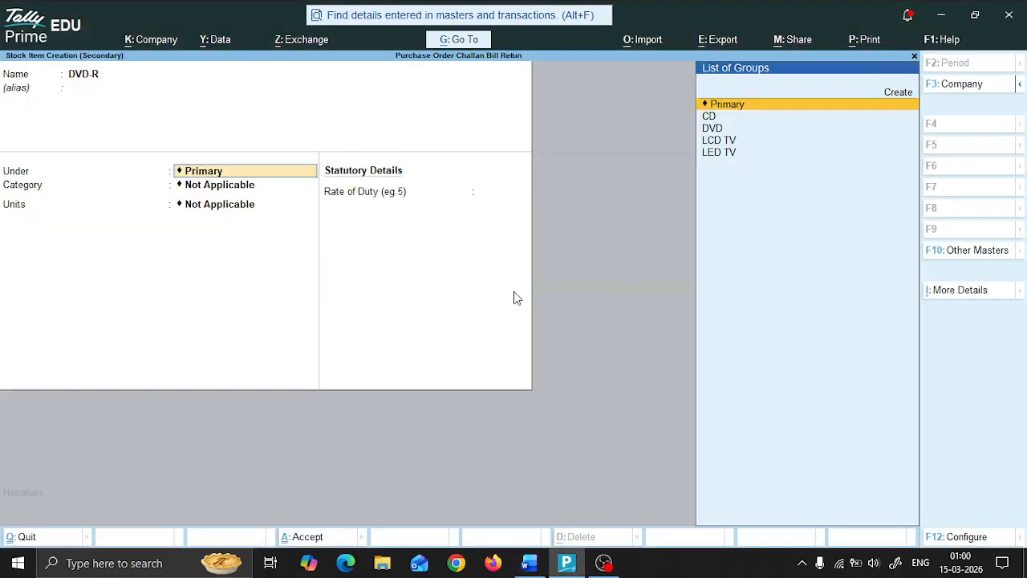
key("Down")
key("Down")
key("Return")
key("Return")
key("Return")
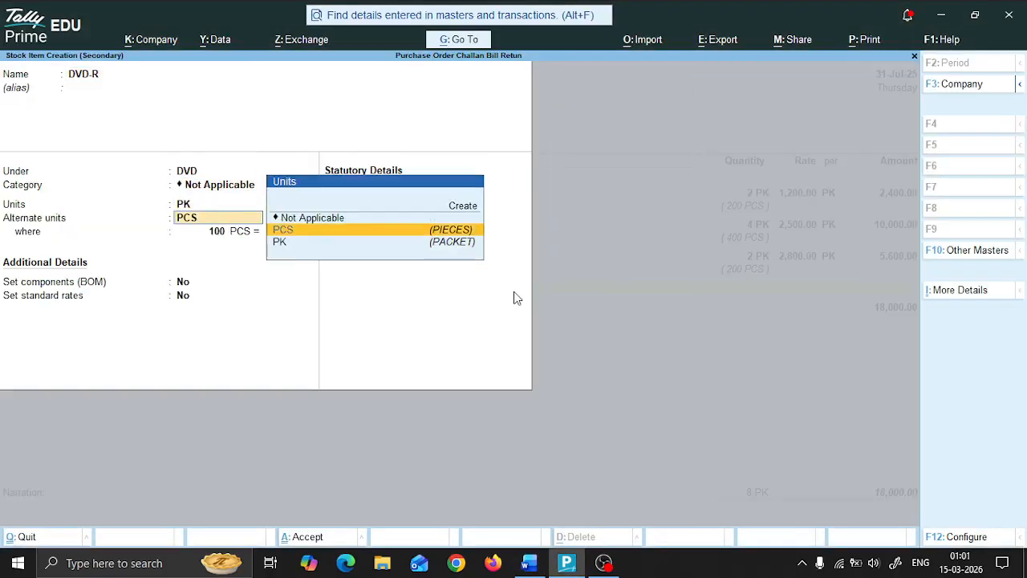
Step: Keep PCS as DVD-R's alternate unit at 100 PCS = 1 PK, and save the item without components or standard rates
key("Return")
key("Return")
key("Return")
key("Return")
key("Return")
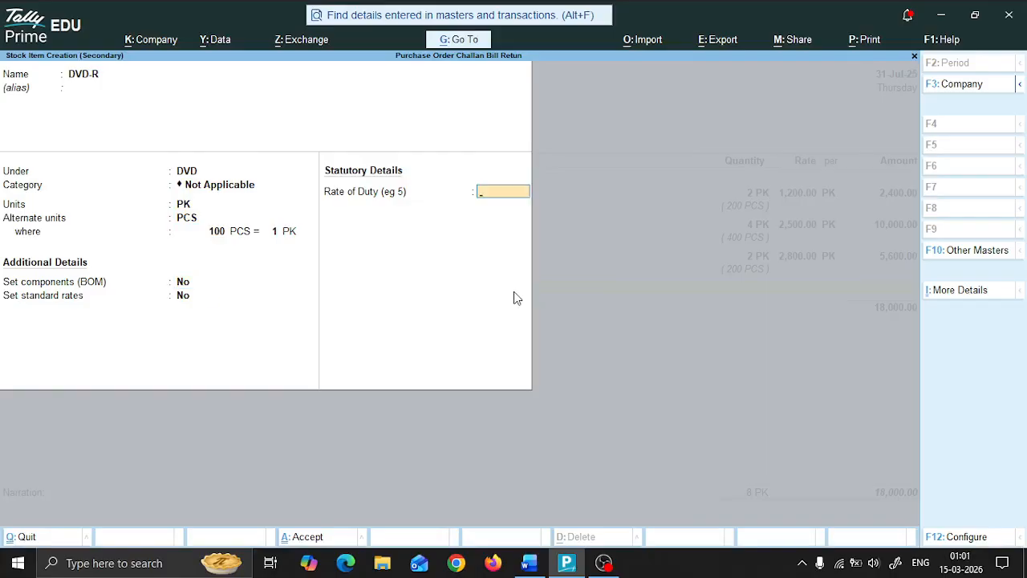
key("Return")
key("Return")
Step: Set the DVD-R allocation's tracking and order numbers to Not Applicable and select the Park Street godown
key("Return")
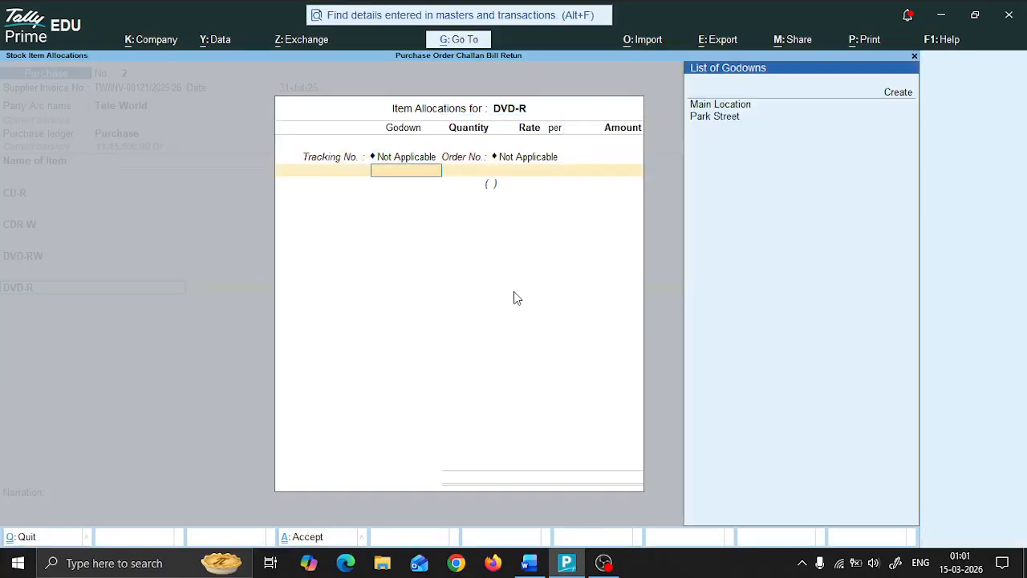
key("Down")
key("Down")
key("Return")
Step: Check the Word table and complete the DVD-R allocation with 10 PK at a rate of 1,500.00 per PK
key("alt+Tab")
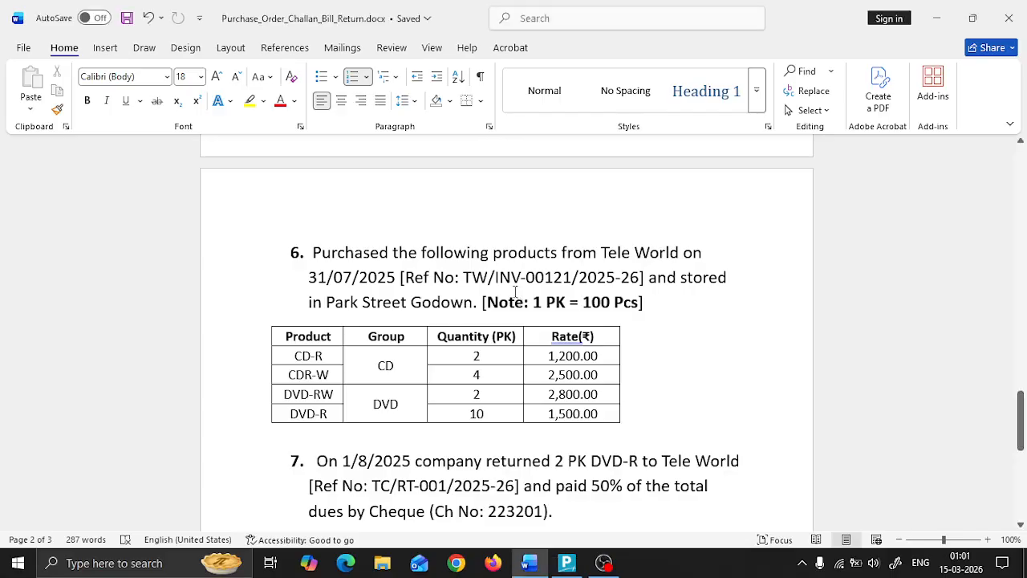
key("alt+Tab")
type("10")
key("Return")
type("1,50")
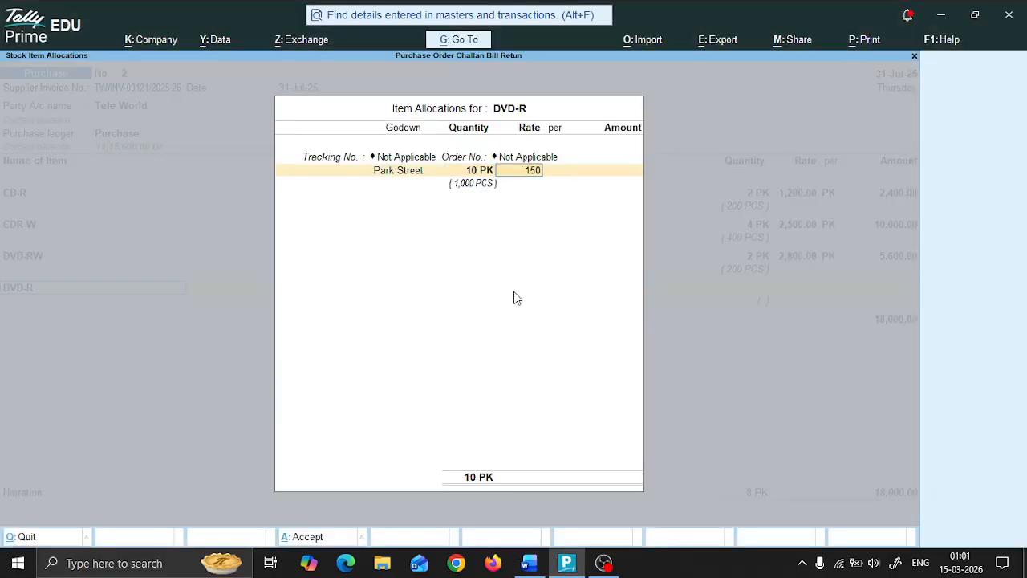
type("0")
key("Return")
key("Return")
key("Return")
key("Return")
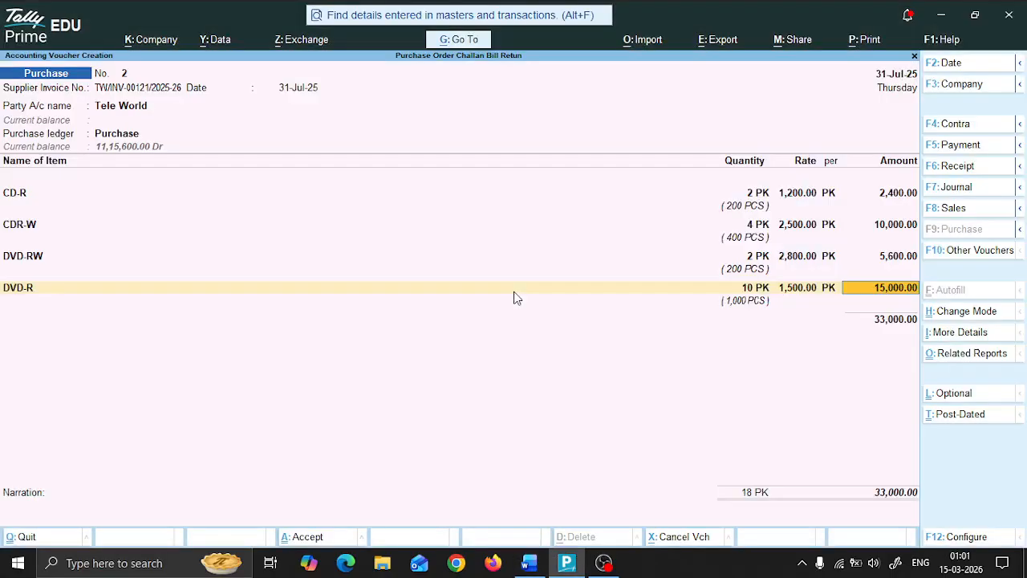
key("Return")
key("Return")
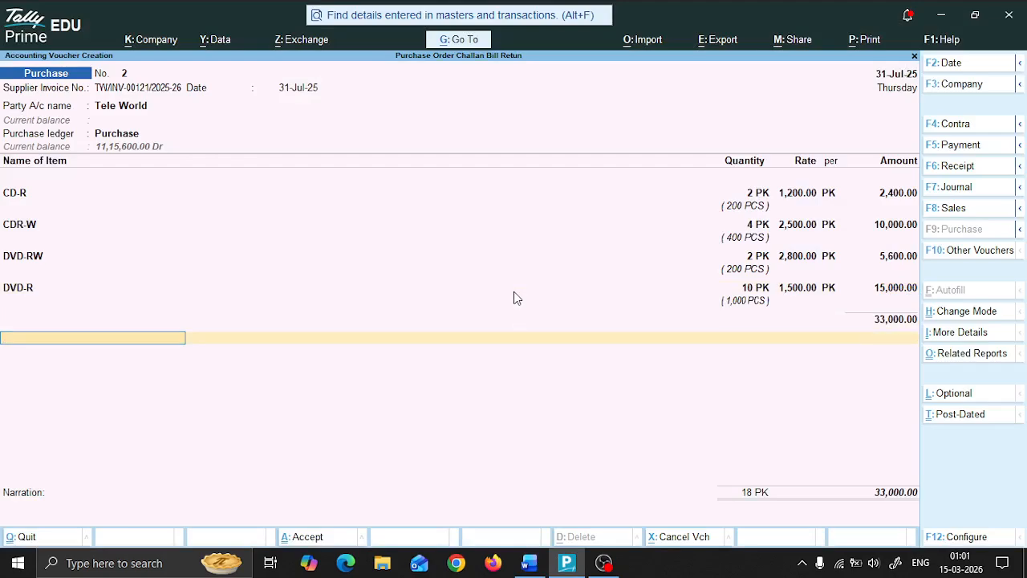
Step: End the voucher's item list and accept the New Ref bill TW/INV-00121/2025-26 for 33,000.00 Cr
key("Return")
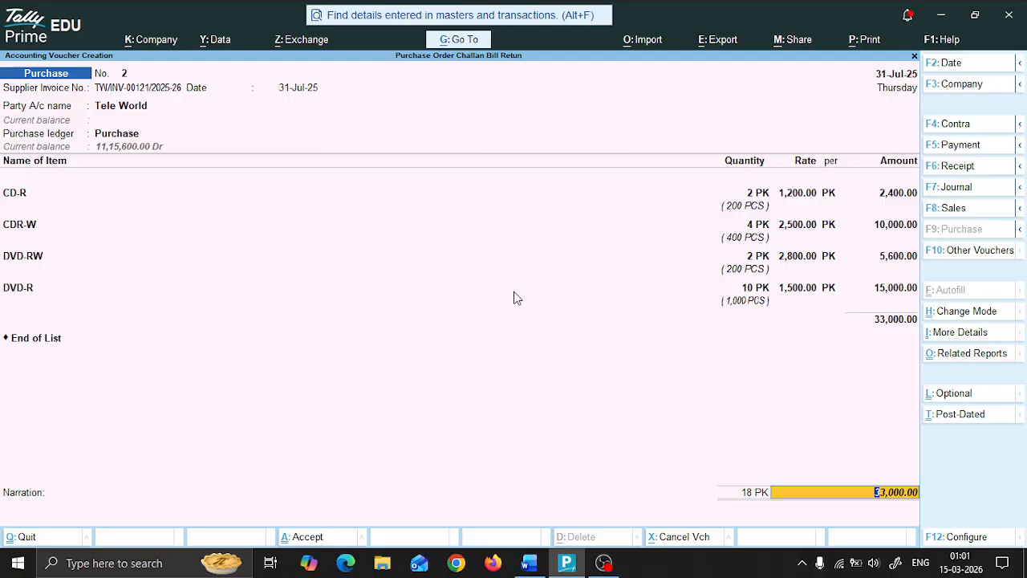
key("Return")
key("Return")
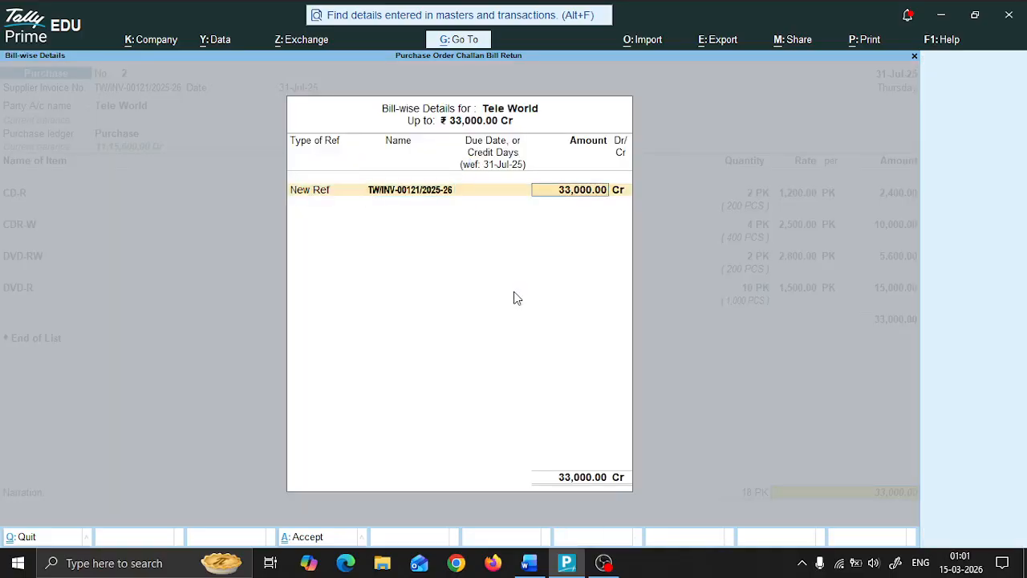
key("Return")
key("Return")
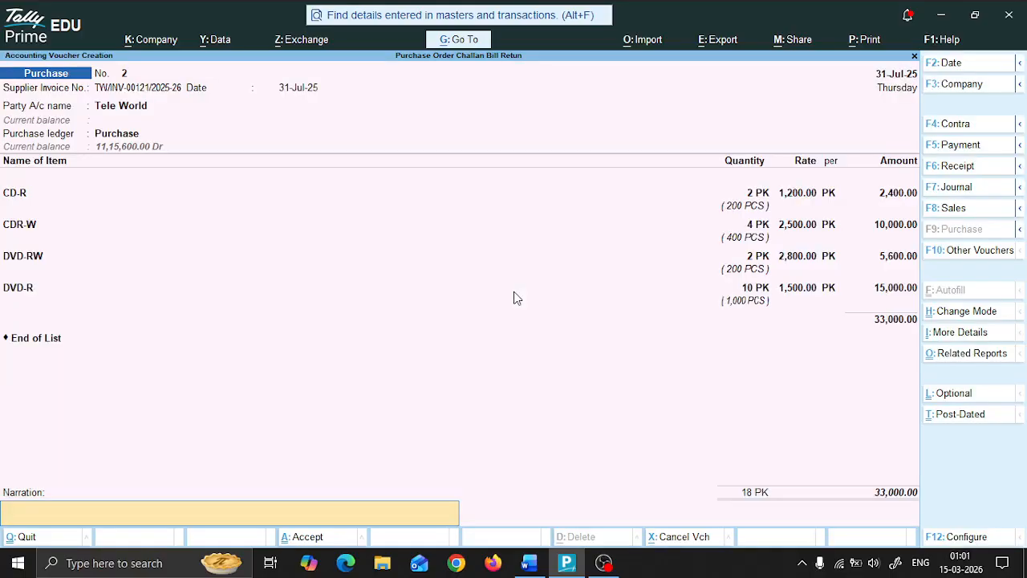
Step: Enter the narration "Being Products purchased from Tele World" and save the purchase voucher
type("Being Products purchased f")
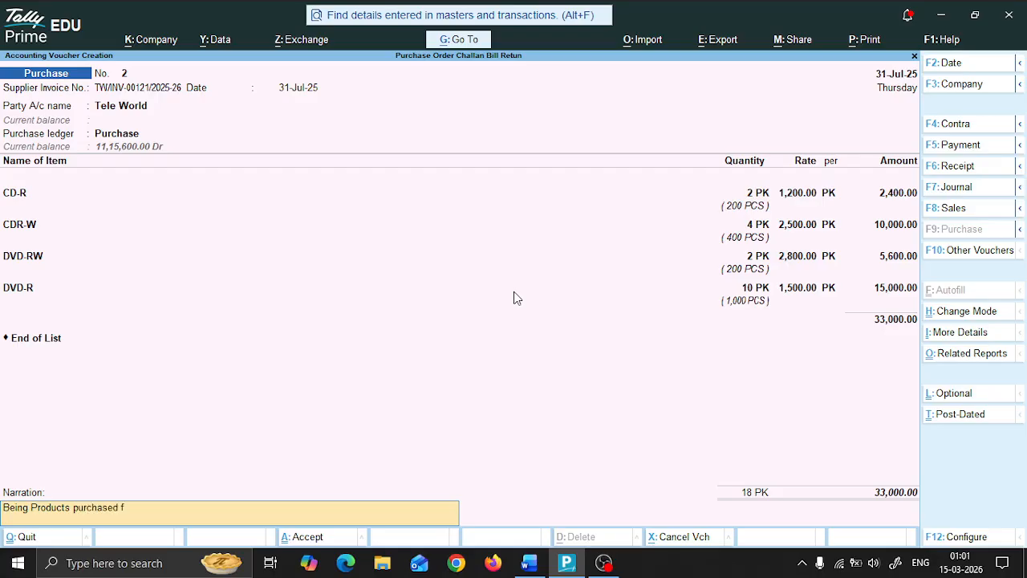
type("rom Tele World")
key("Return")
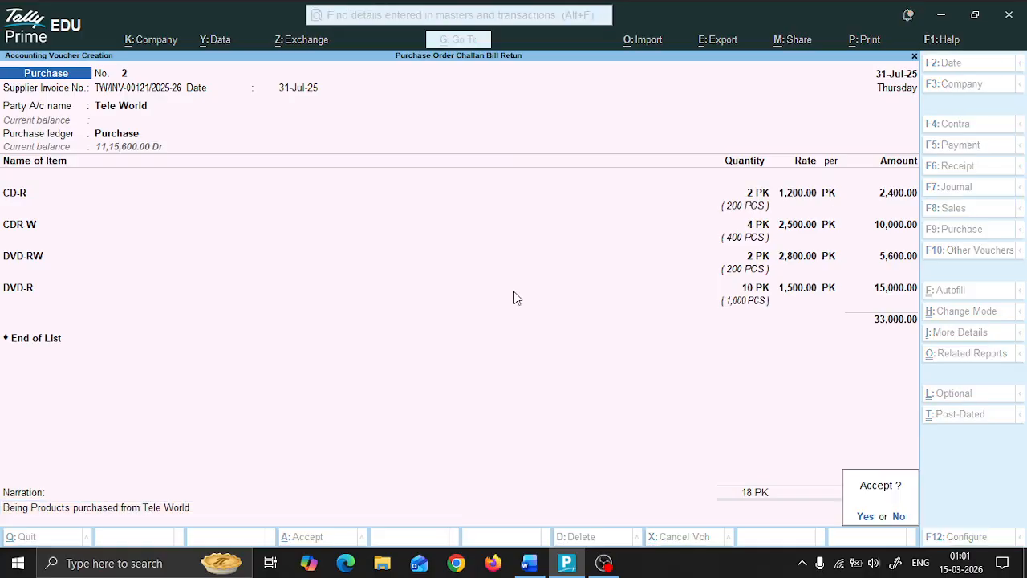
key("y")
Step: Switch to Word and read exercise 7 on the goods return and payment, then come back to TallyPrime
key("alt+Tab")
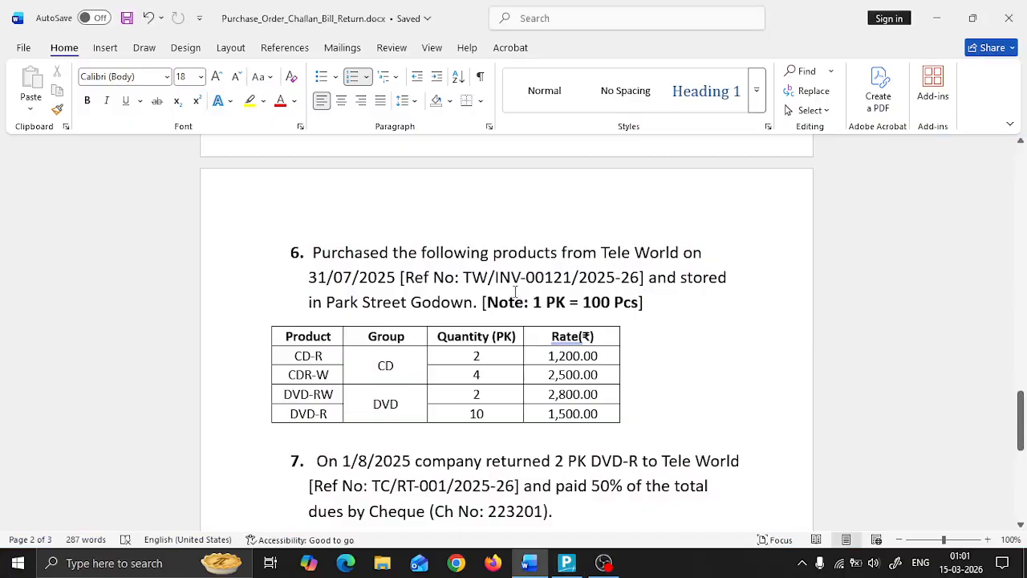
scroll(515, 292, "down", 4)
scroll(515, 292, "up", 1)
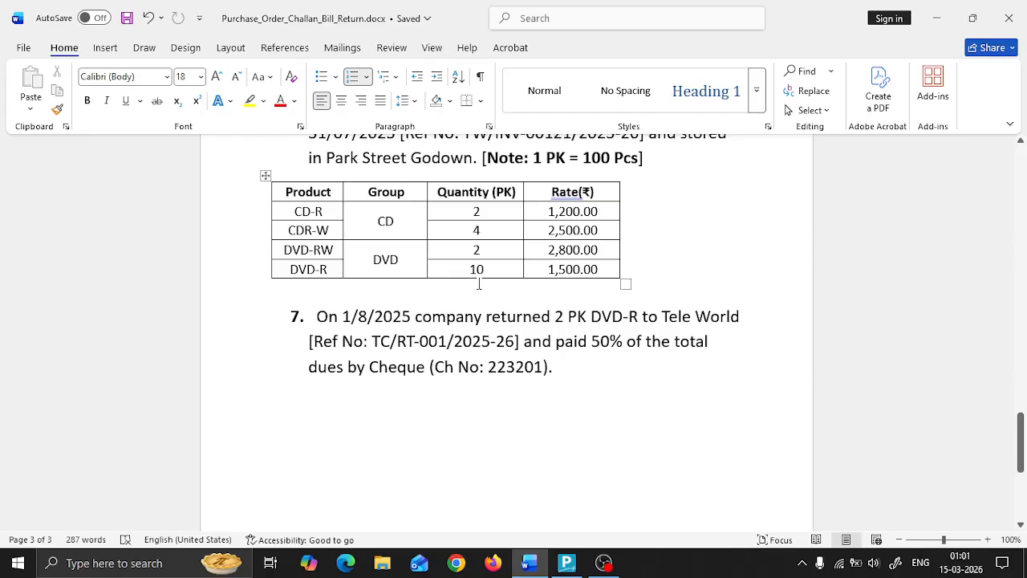
key("alt+Tab")
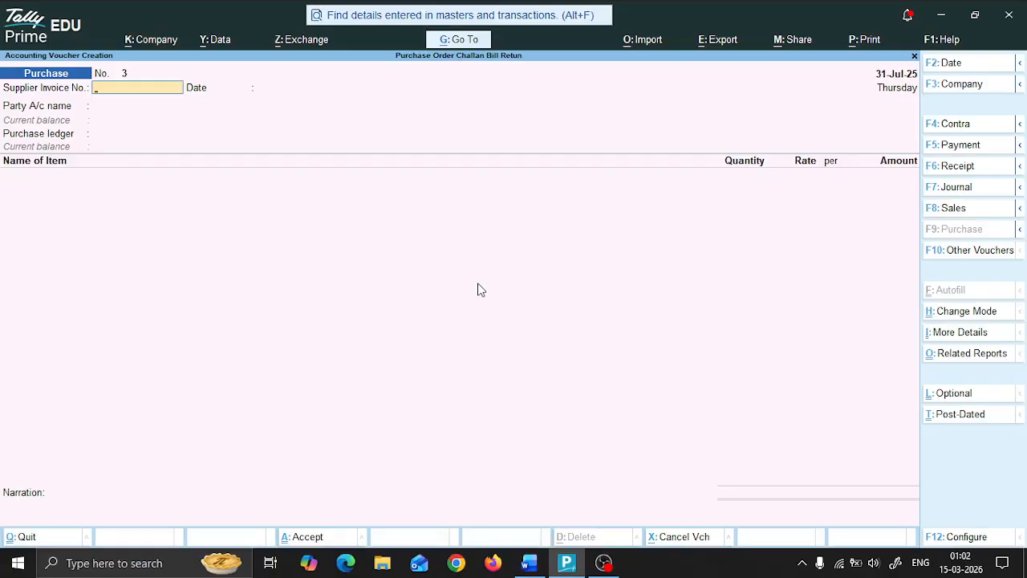
key("alt+Tab")
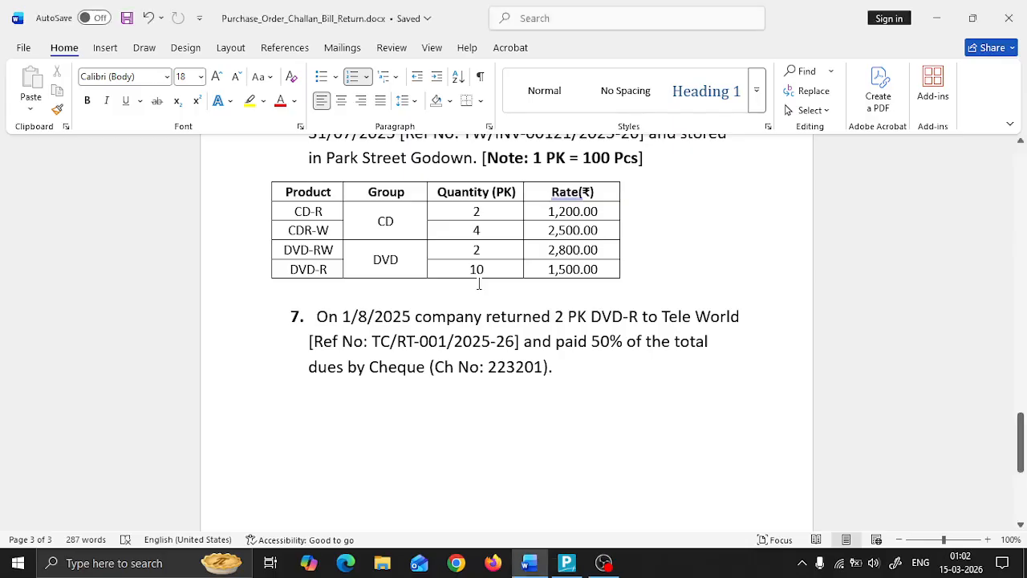
key("alt+Tab")
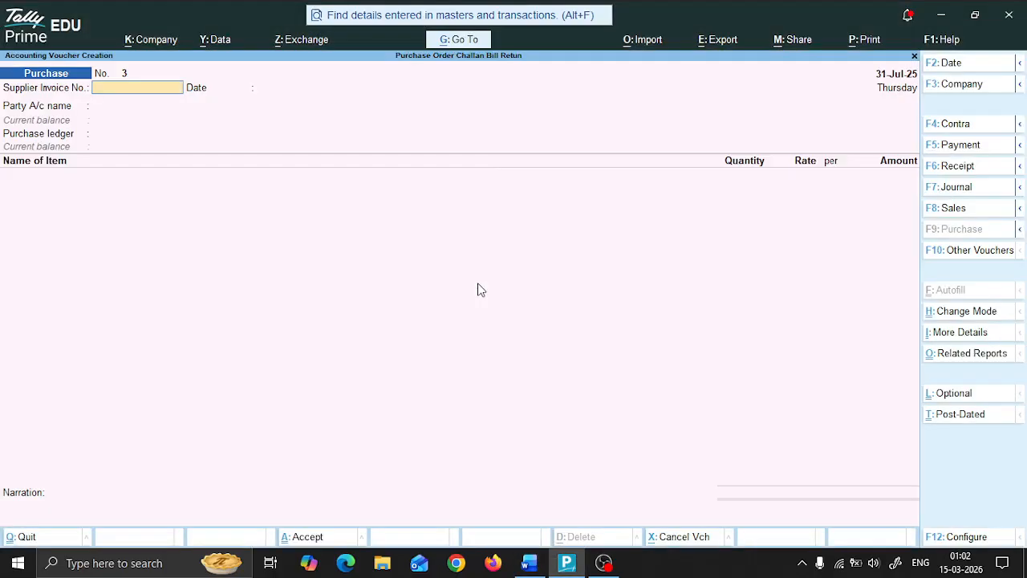
Step: Start a Debit Note voucher for the purchase return and date it 1-8-2025, checked against the Word exercise
key("ctrl")
key("ctrl")
key("ctrl")
key("ctrl")
key("ctrl")
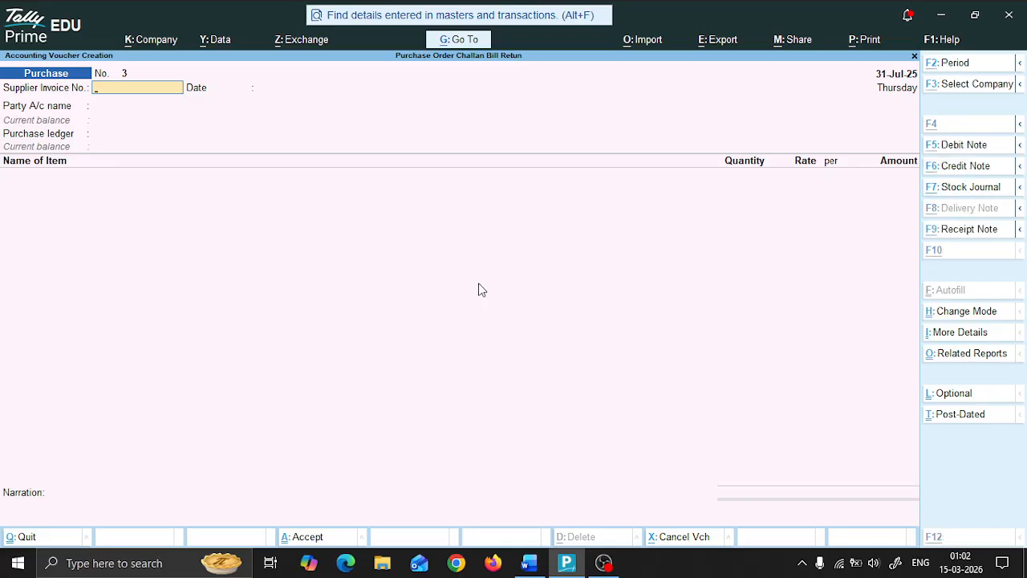
key("ctrl+F5")
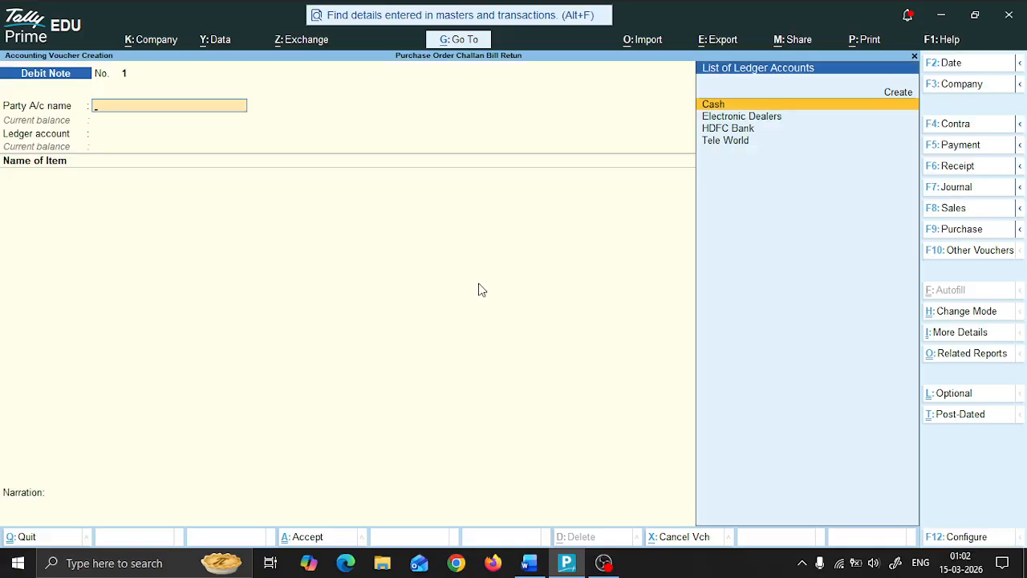
key("alt+Tab")
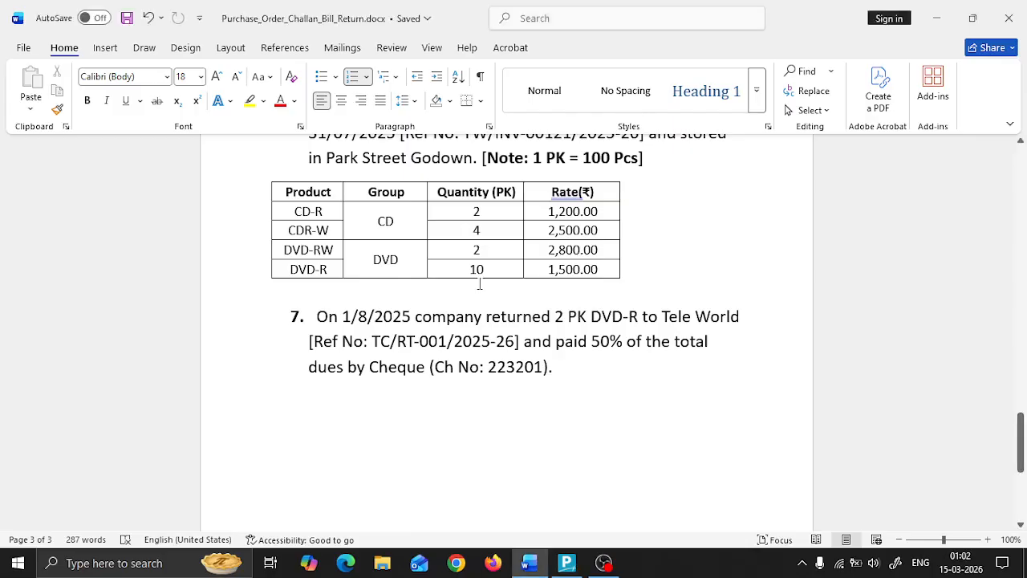
key("alt+Tab")
key("F2")
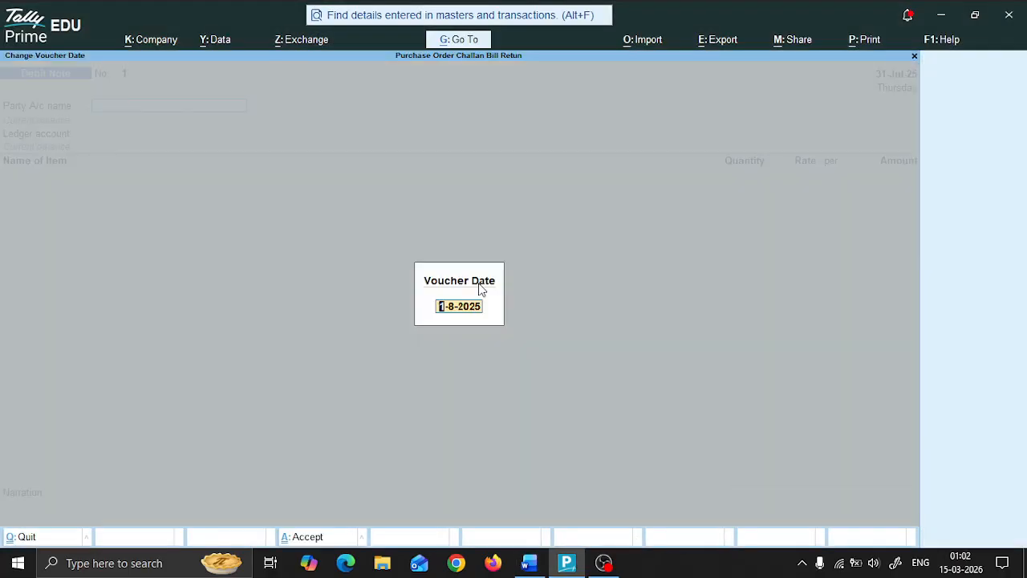
key("Return")
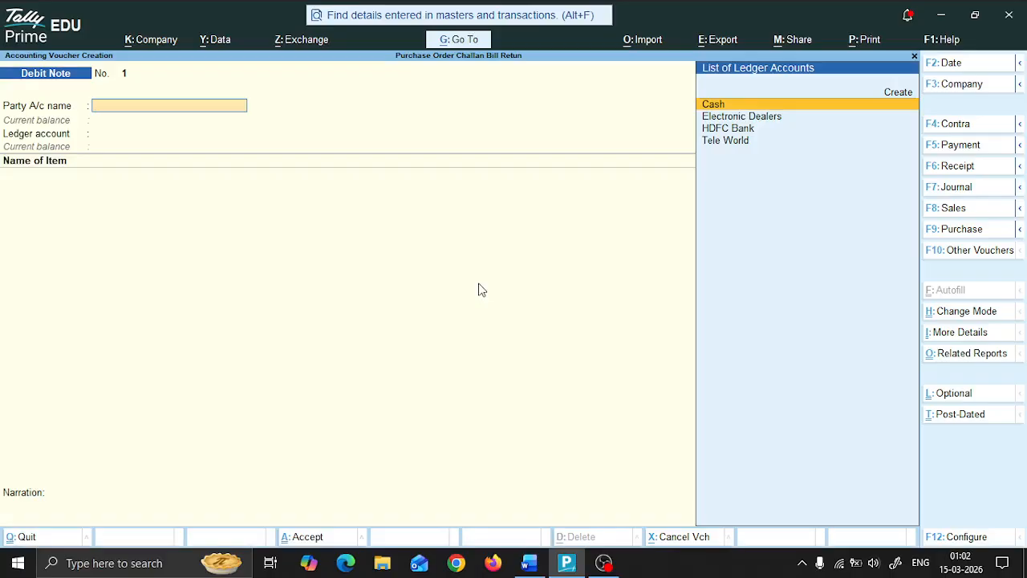
Step: Select Tele World as the debit note's party, with tracking number Not Applicable and the remaining dispatch, order and original invoice details blank
key("Down")
key("Down")
key("Down")
key("Return")
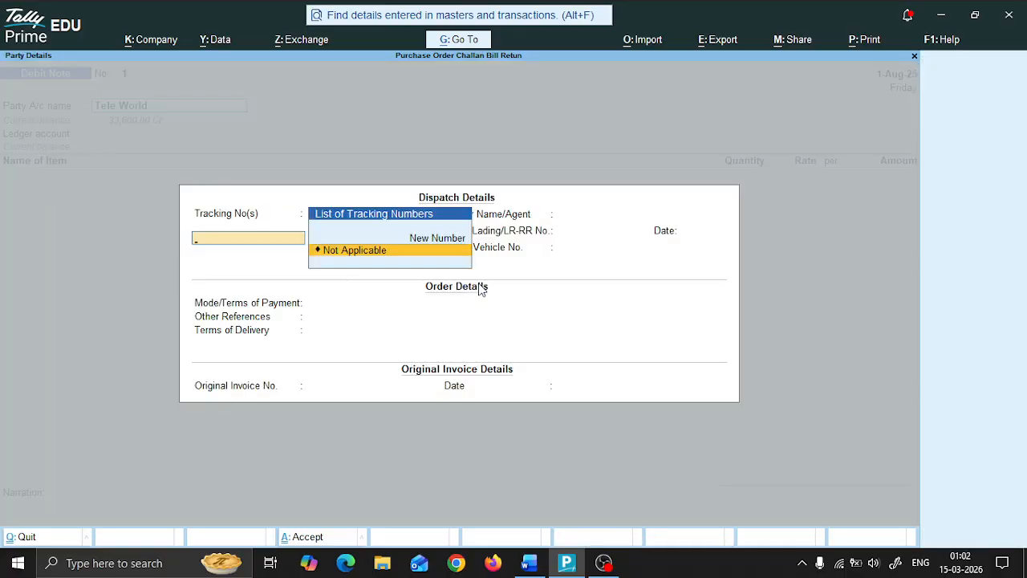
key("Return")
key("Return")
key("Return")
key("Return")
key("Return")
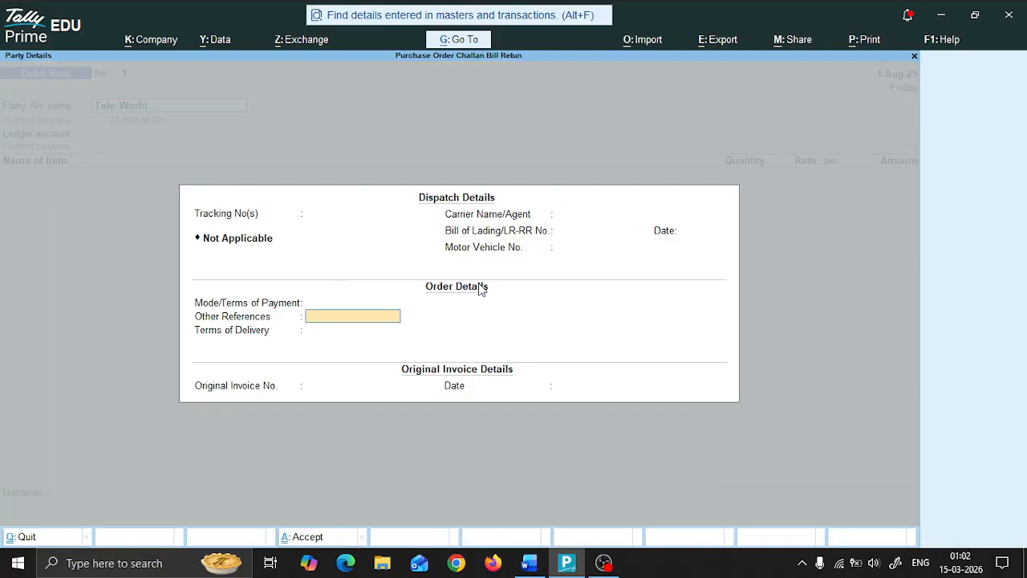
key("Return")
key("Return")
key("Return")
key("Return")
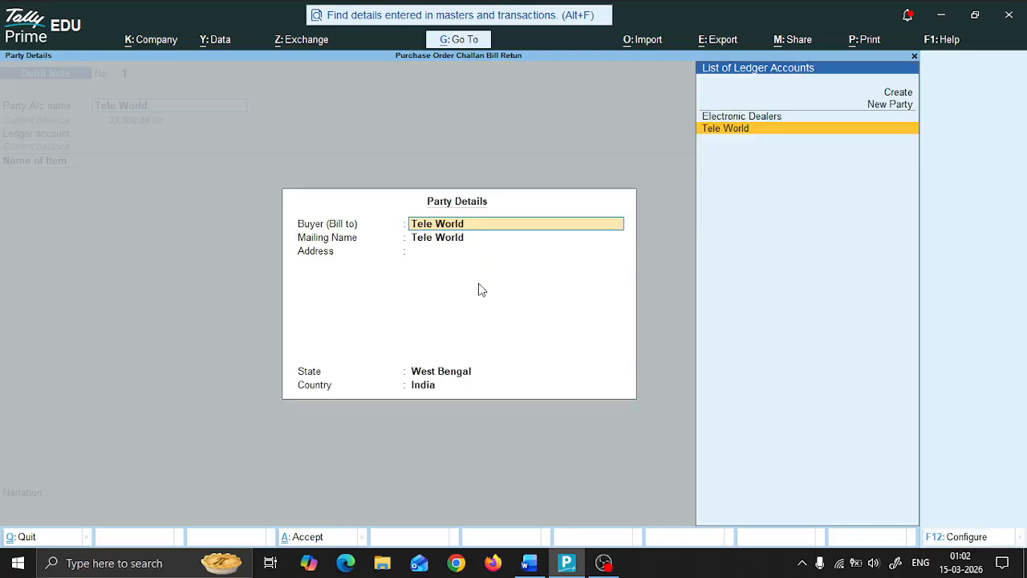
Step: Keep Tele World's default party details, then quit the debit note without saving it
key("Return")
key("Return")
key("Return")
key("Return")
key("Return")
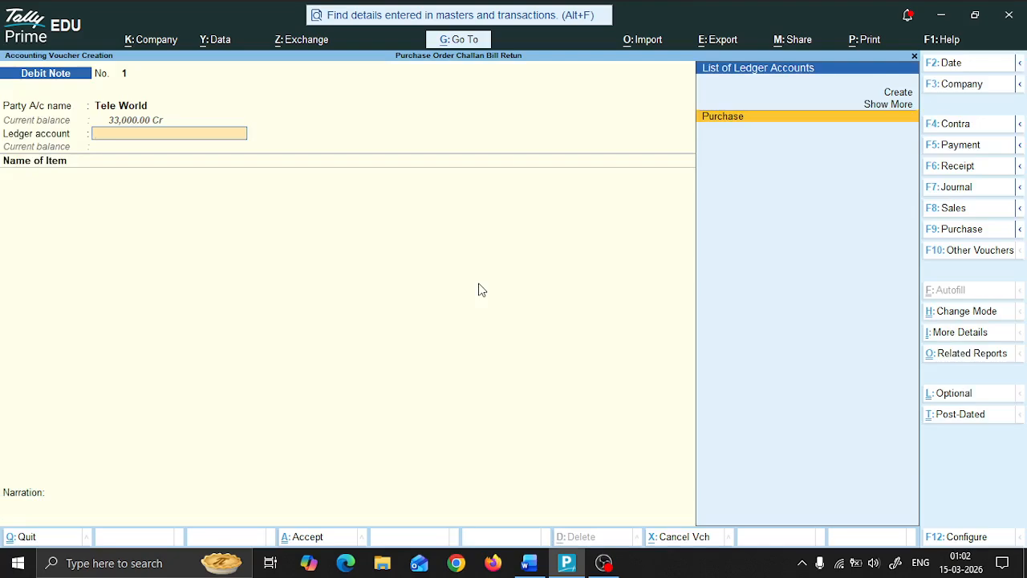
key("Escape")
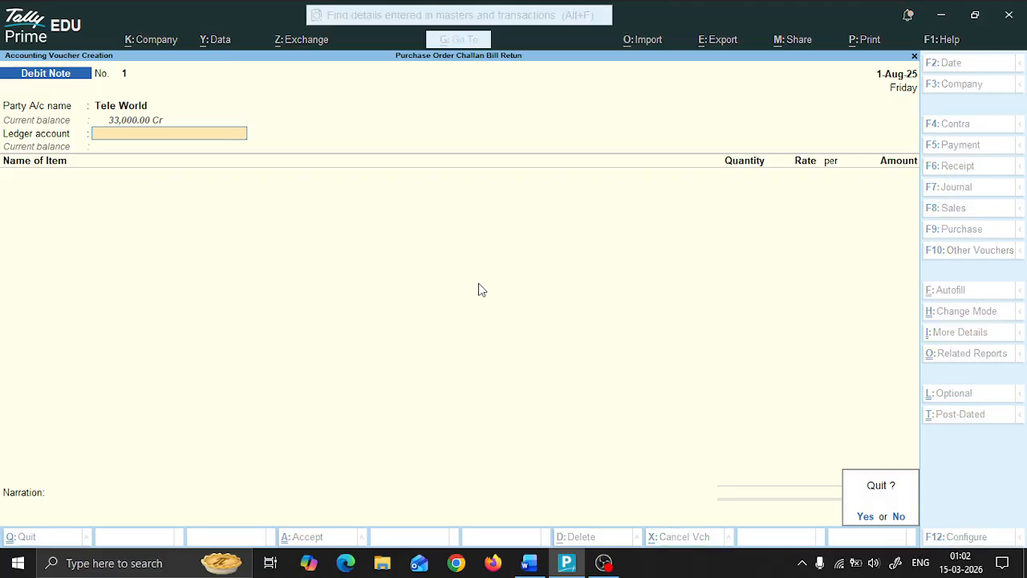
key("Return")
Step: Show the Day Book for 1-Apr-25 to 31-Jul-25 and open the Tele World purchase voucher for alteration
key("Down")
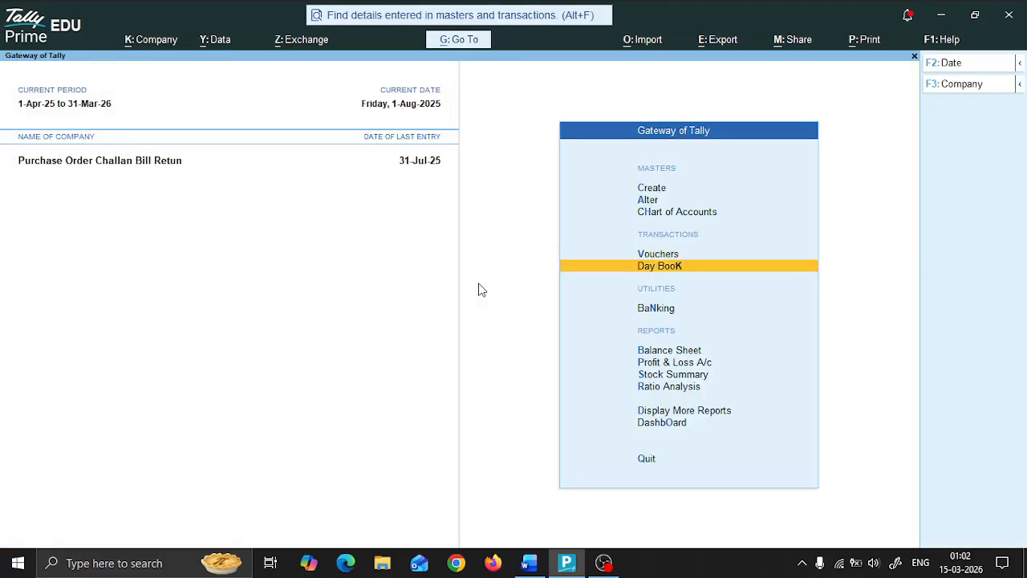
key("Return")
key("F2")
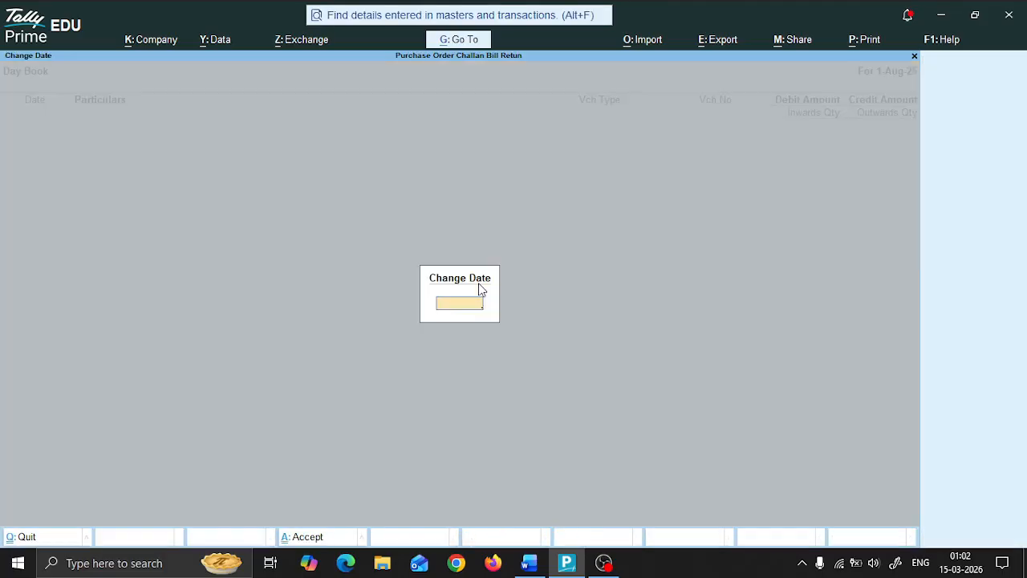
key("Return")
key("Down")
key("Down")
key("Down")
key("Down")
key("Down")
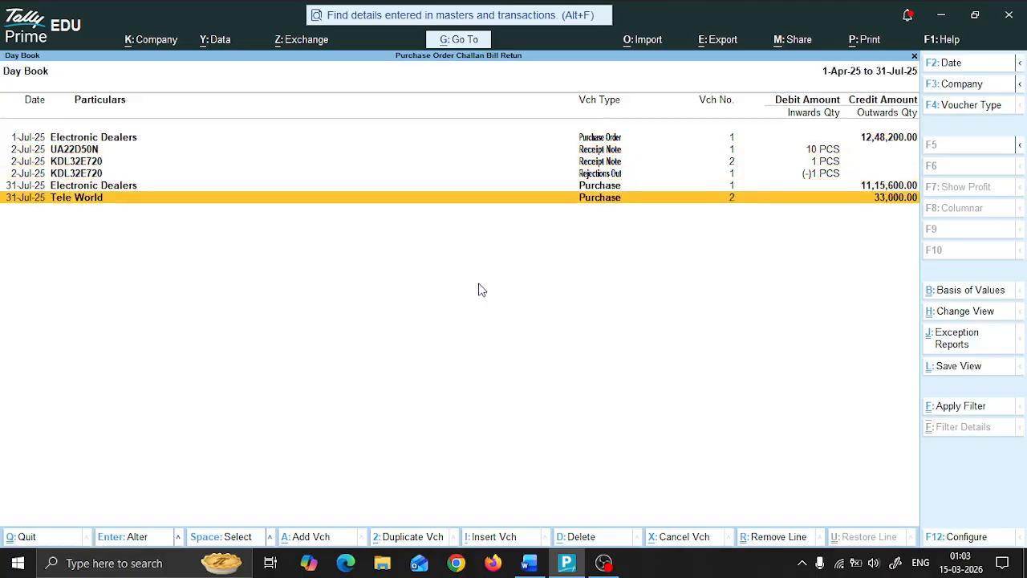
key("Return")
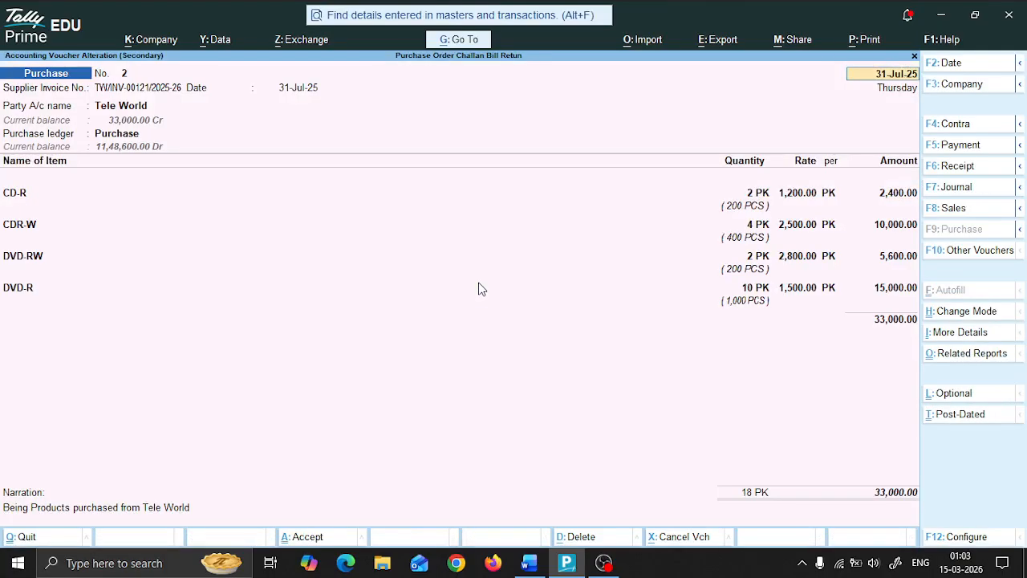
Step: Go through the voucher's header, receipt, order and party details, keeping receipt note and order numbers Not Applicable, down to the item list
key("Return")
key("Return")
key("Return")
key("Return")
key("Return")
key("Return")
key("Return")
key("Return")
key("Return")
key("Return")
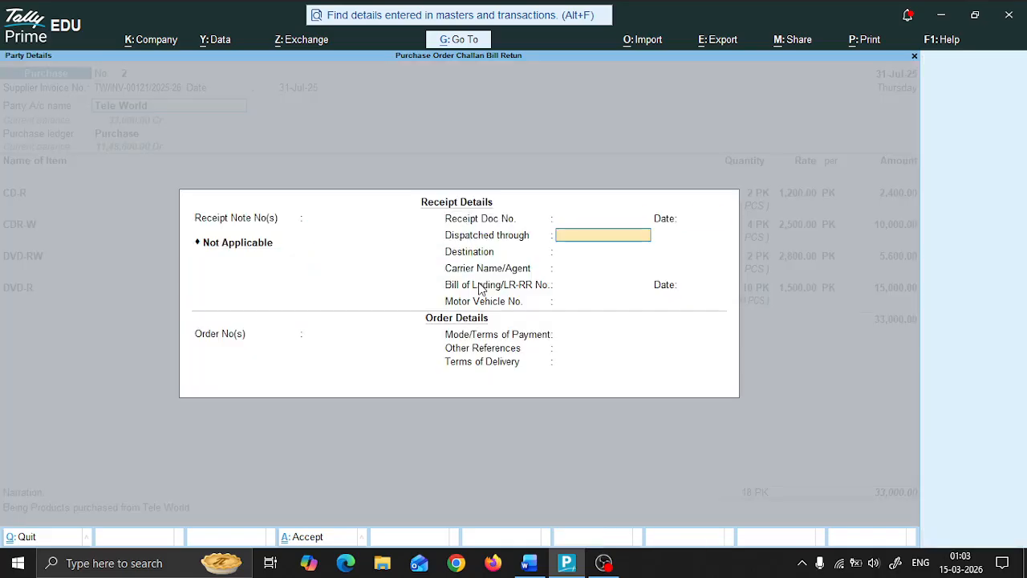
key("Return")
key("Return")
key("Return")
key("Return")
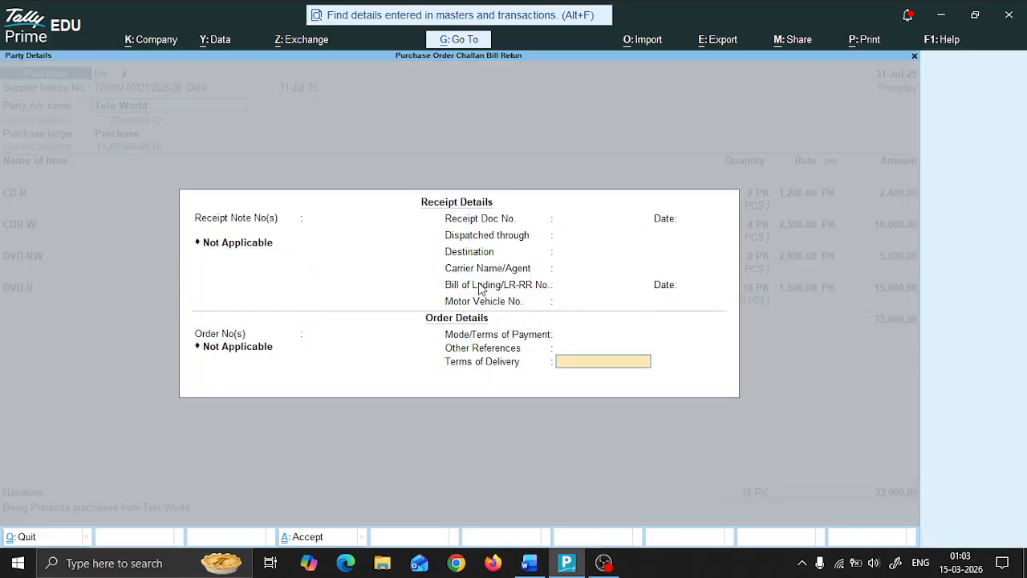
key("Return")
key("Return")
key("Return")
key("Return")
key("Return")
key("Return")
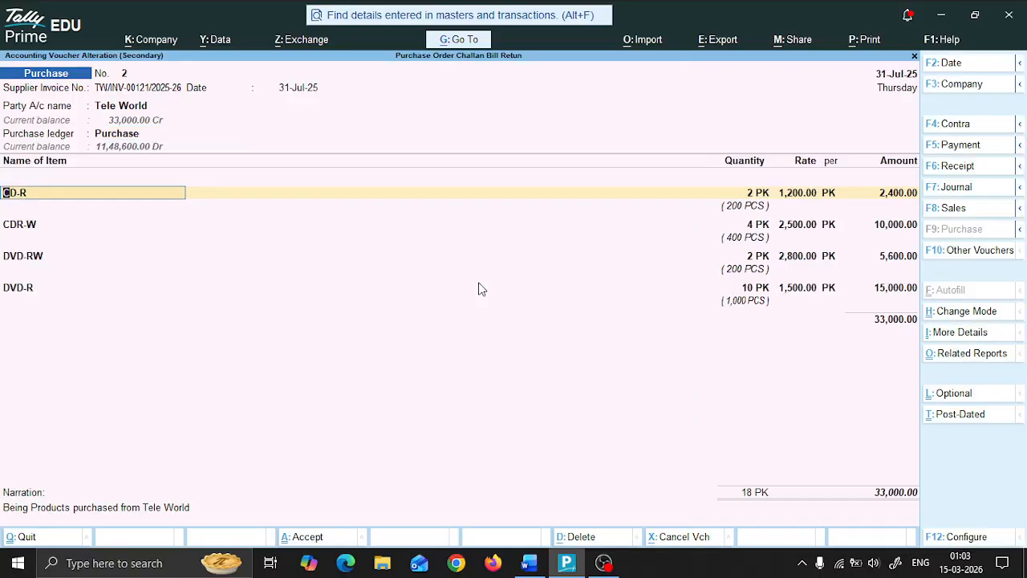
Step: Review the CD-R allocation and keep its tracking number Not Applicable, Park Street godown, and 2 PK at 1,200.00
key("Return")
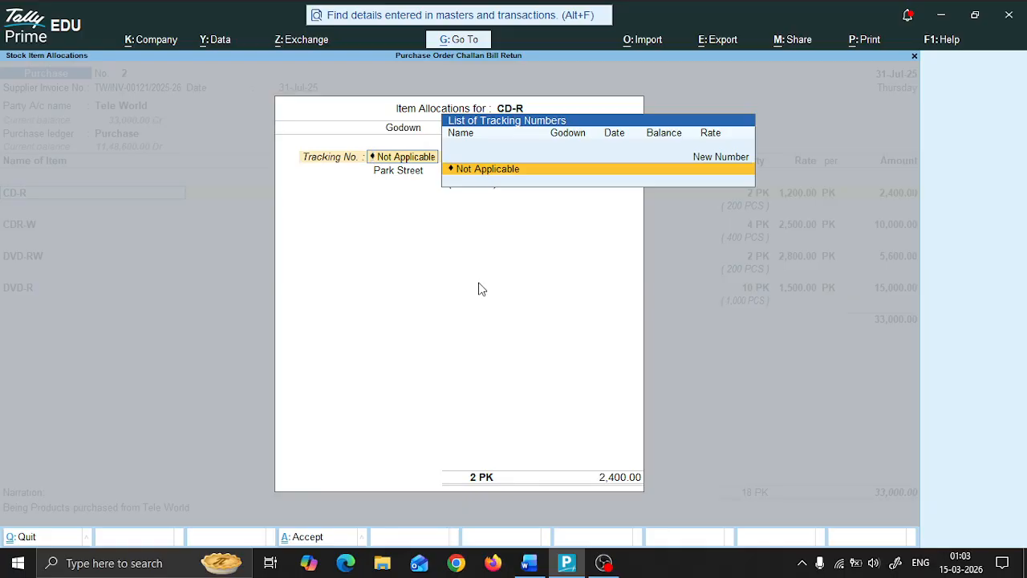
key("Return")
key("Return")
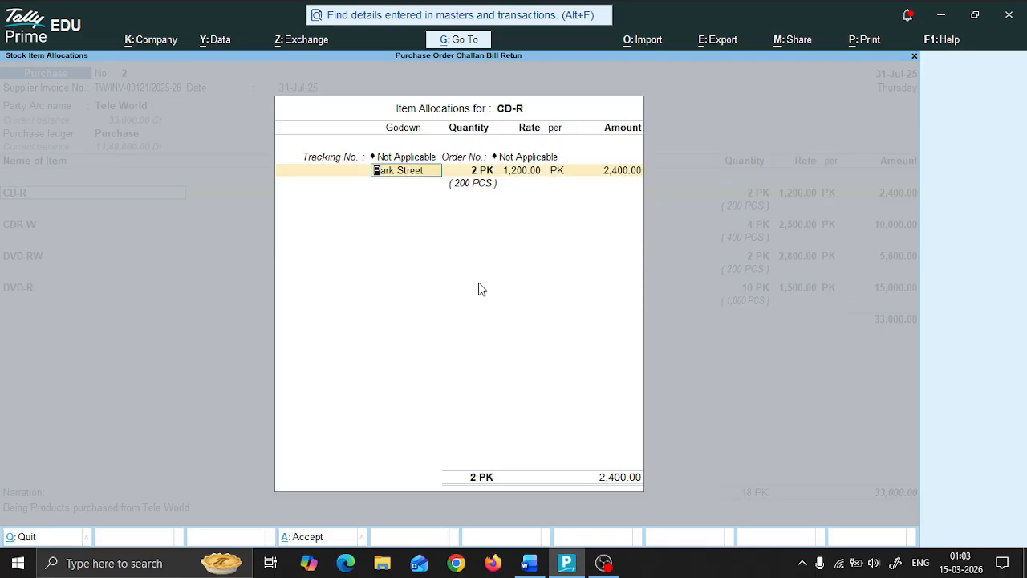
key("Return")
key("Return")
key("Return")
key("Return")
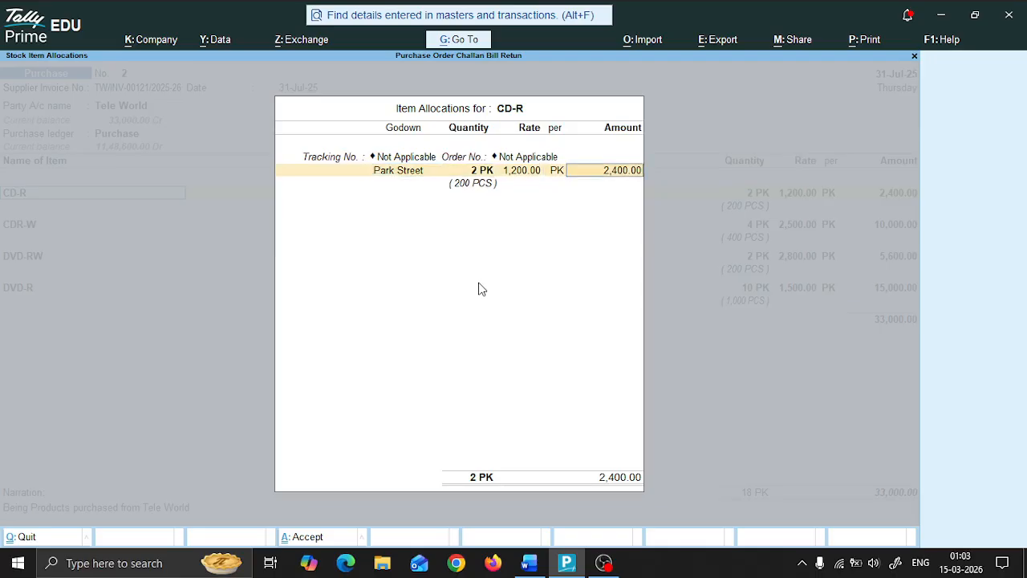
key("Return")
key("Return")
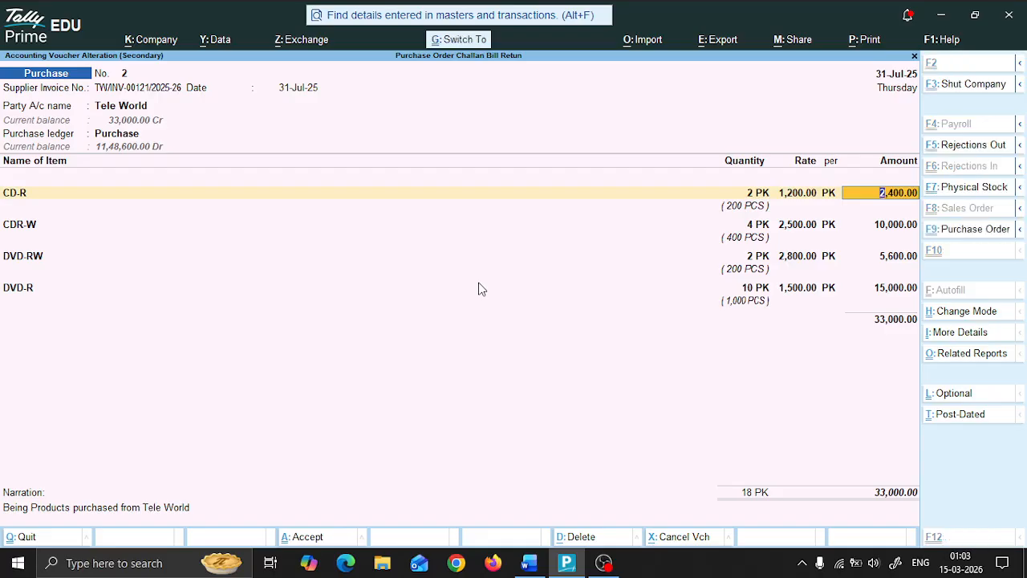
Step: Accept the Tele World purchase voucher as it stands and start a new debit note
key("ctrl+a")
key("Escape")
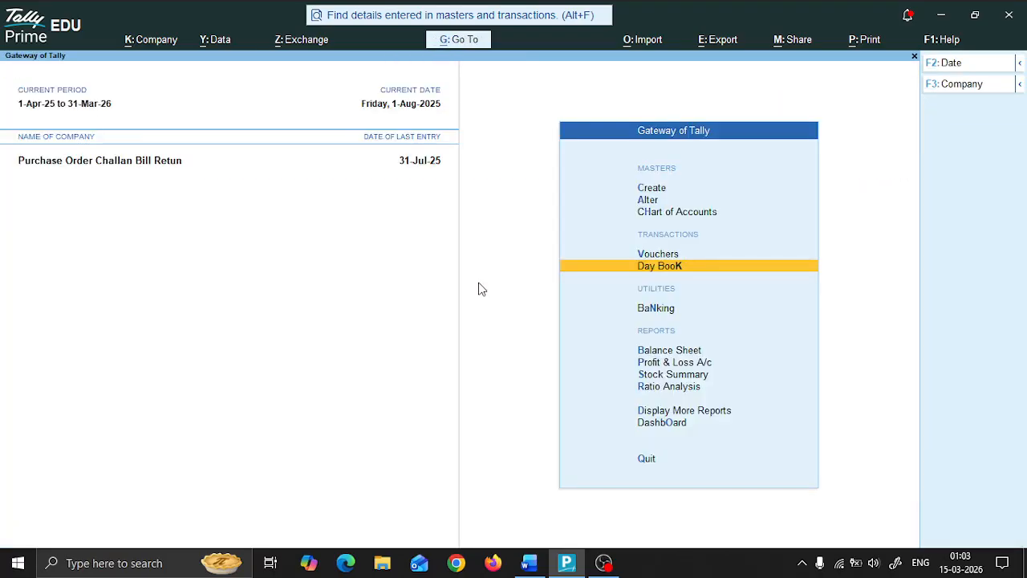
key("Up")
key("Return")
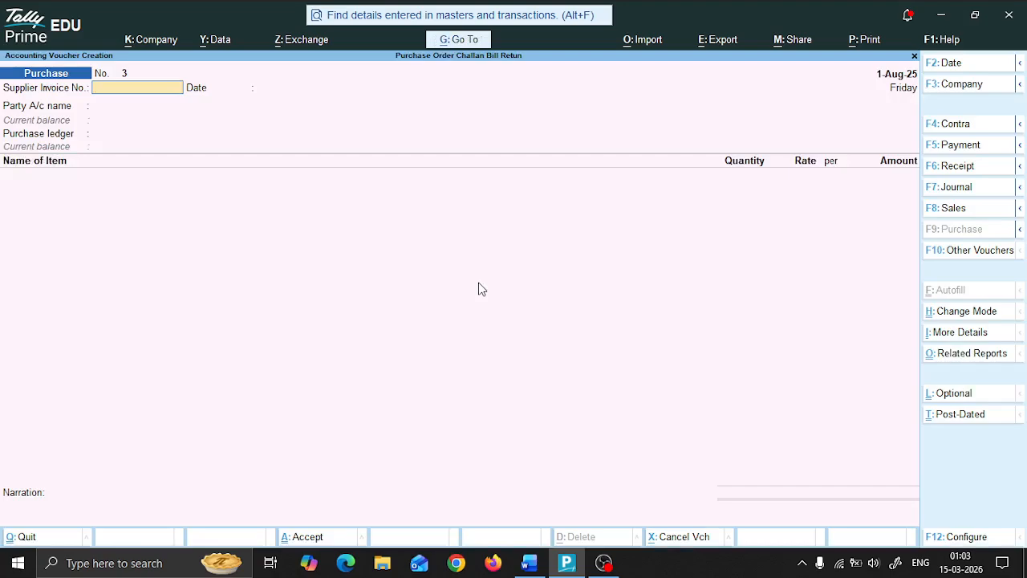
key("alt+F5")
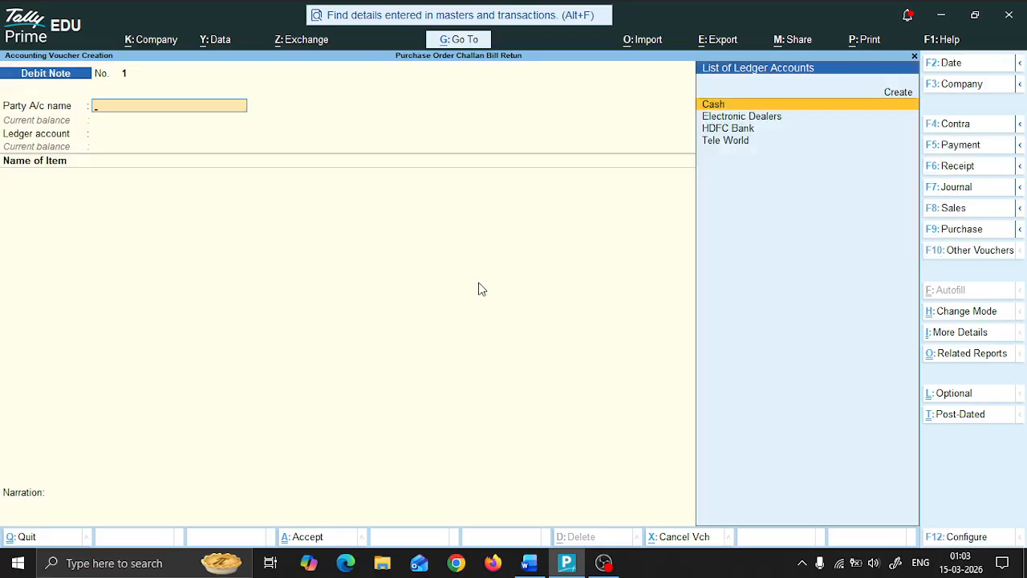
key("Down")
key("Return")
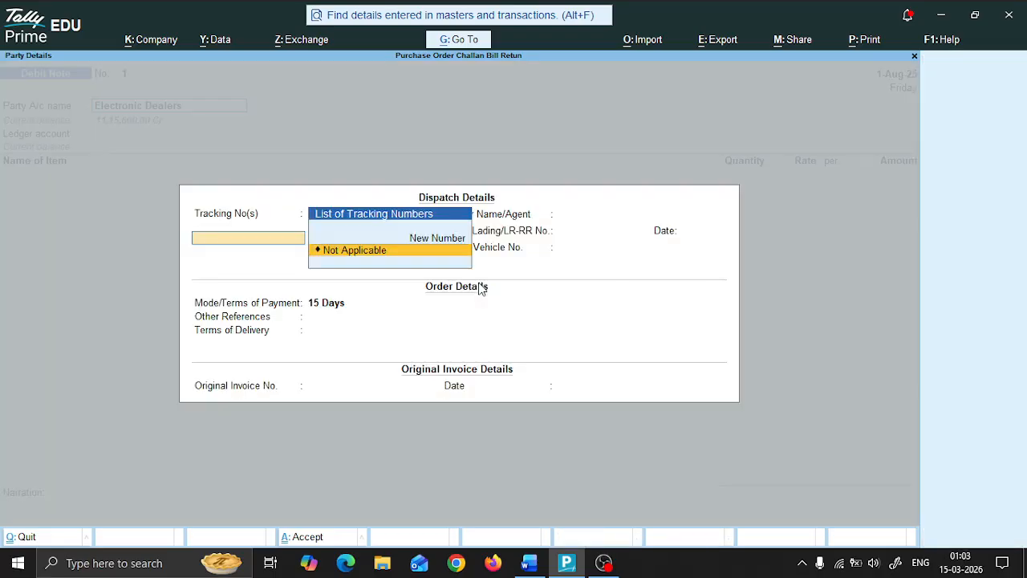
key("Escape")
key("Return")
key("Down")
key("Down")
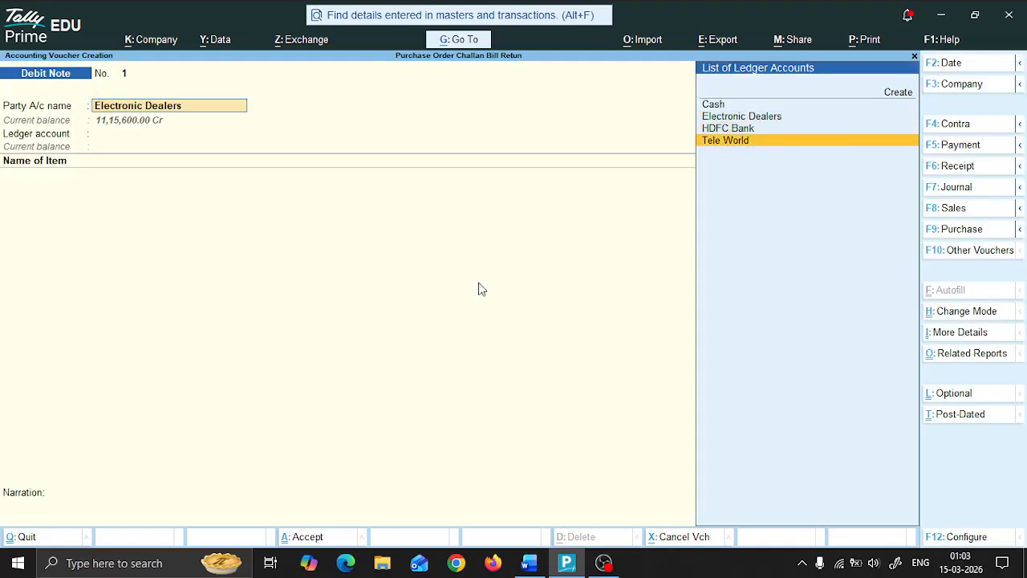
key("Return")
key("Return")
key("Return")
key("Return")
key("Return")
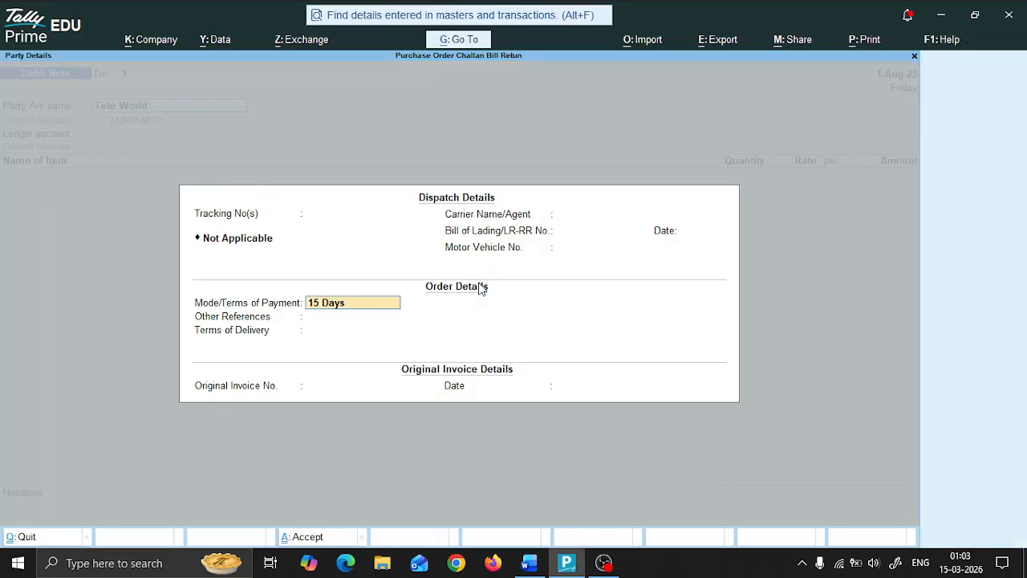
key("Return")
key("Return")
key("Return")
key("Return")
key("Return")
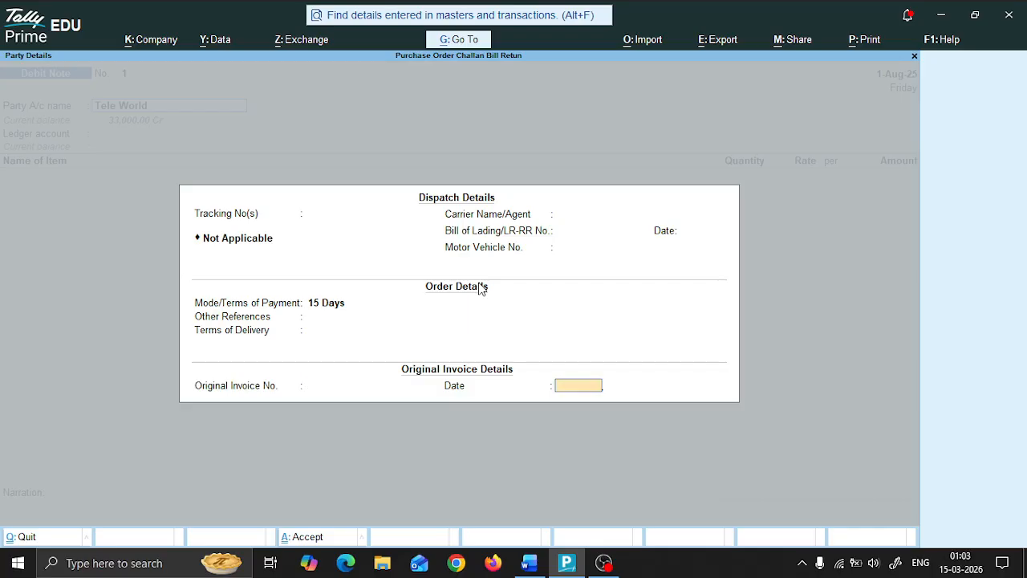
key("Escape")
key("Escape")
key("Return")
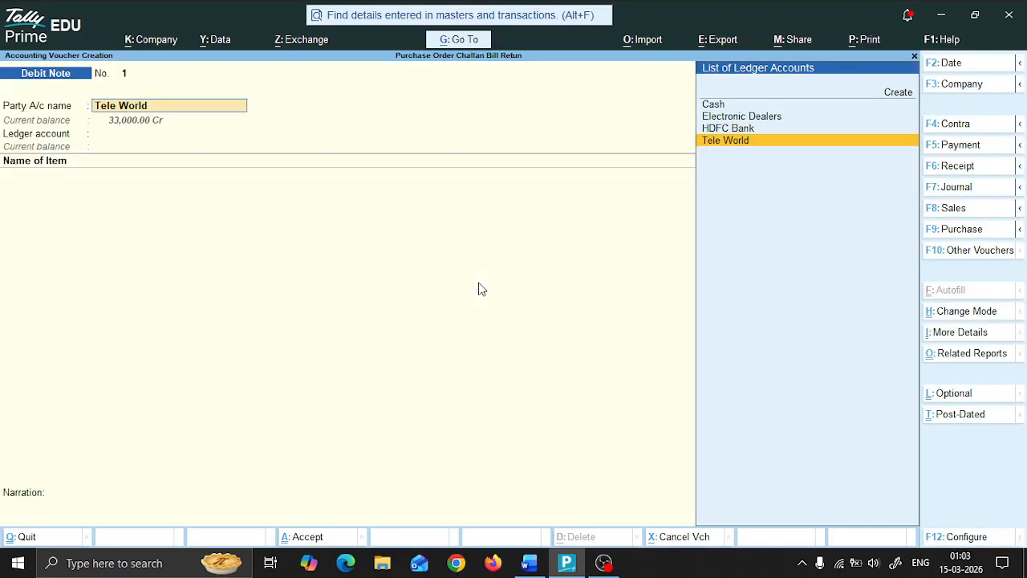
key("Escape")
key("Escape")
key("Return")
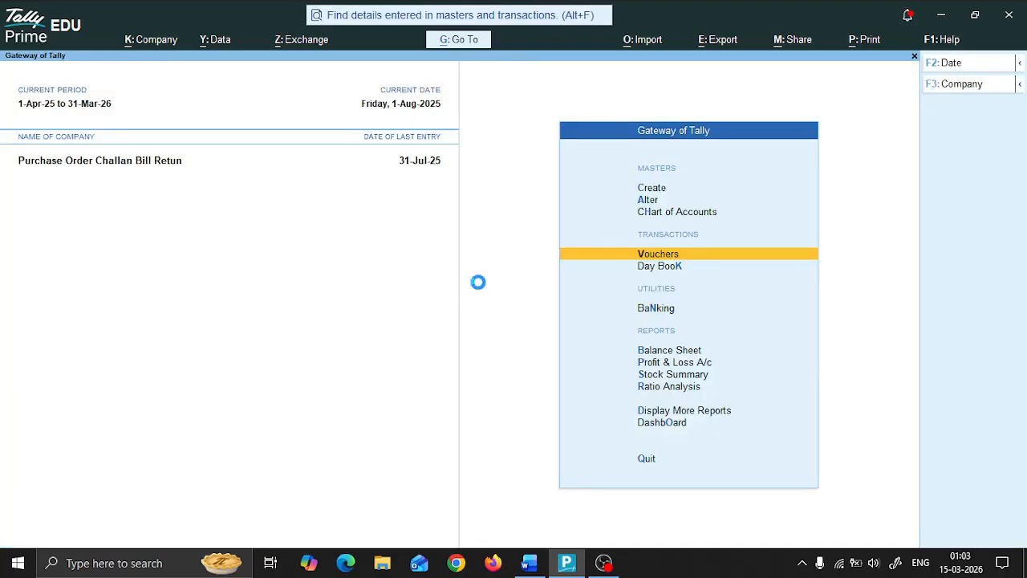
Step: Select Tele World as the debit note's party, keeping tracking number Not Applicable and its default dispatch, order and party details
key("Down")
key("Down")
key("Down")
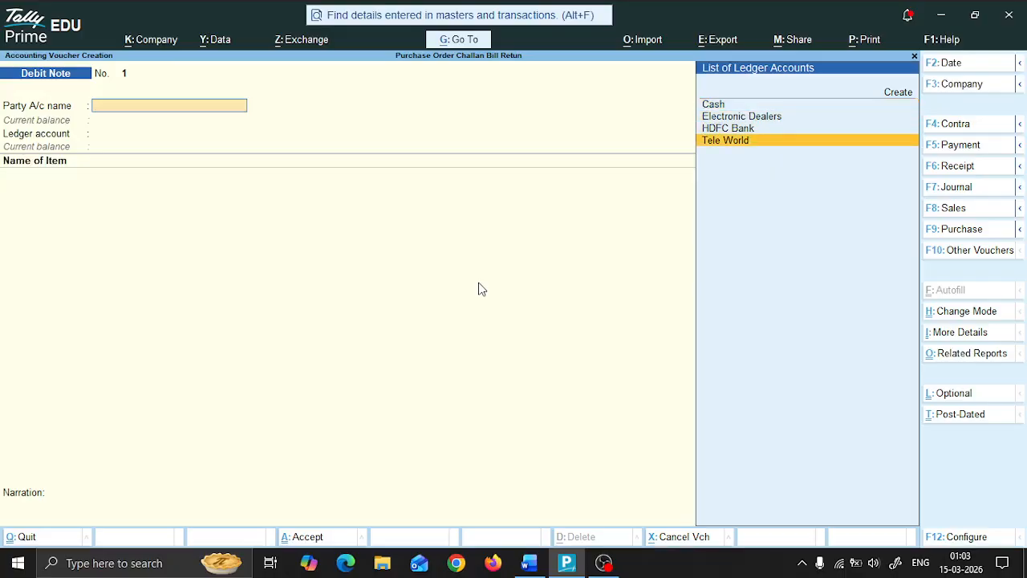
key("Return")
key("Return")
key("Return")
key("Return")
key("Return")
key("Return")
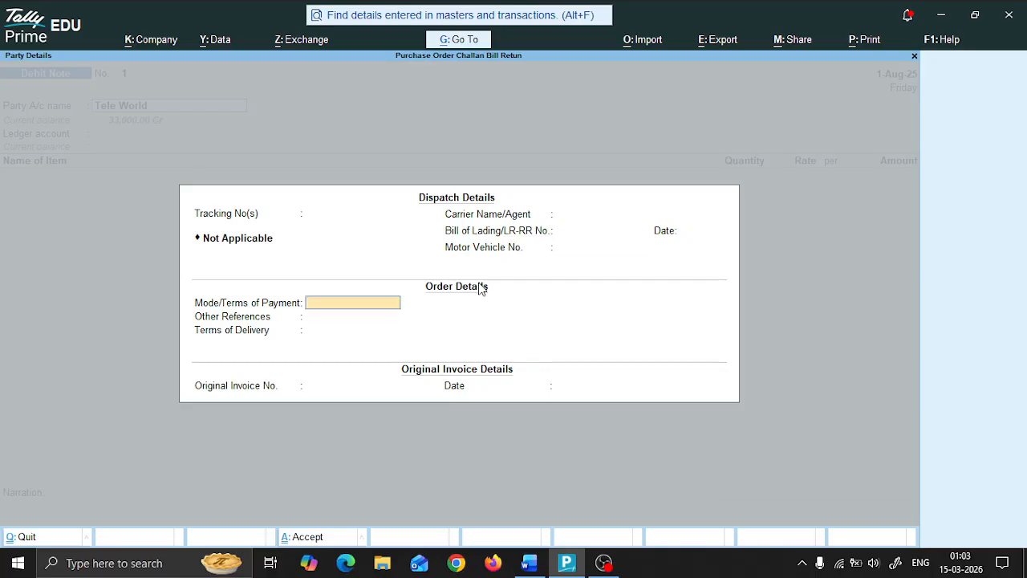
key("Return")
key("Return")
key("Return")
key("Return")
key("Return")
key("Return")
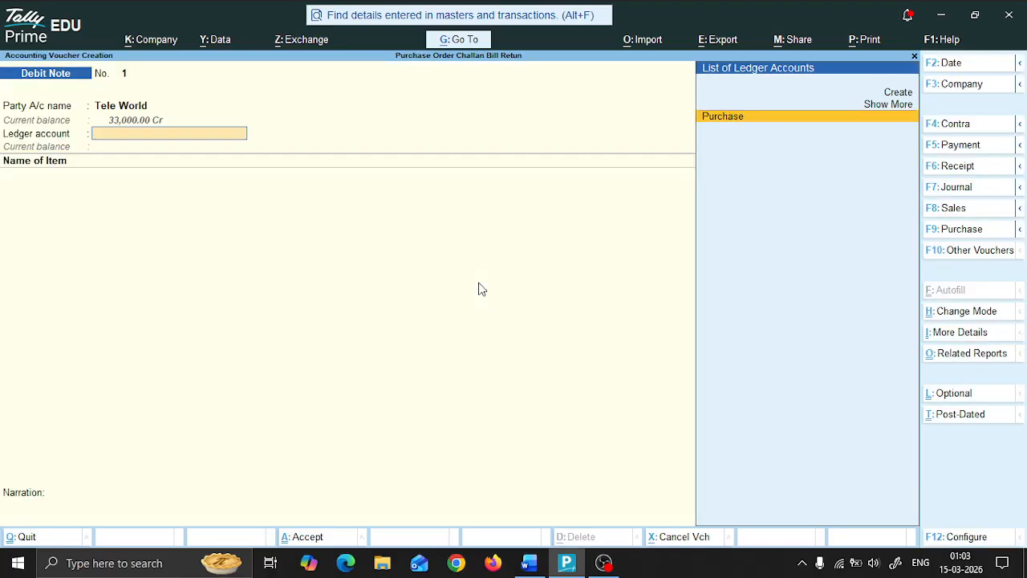
Step: Create a Purchase Return ledger under Purchase Accounts, with ledger type Not Applicable, as the debit note's ledger account
key("alt+c")
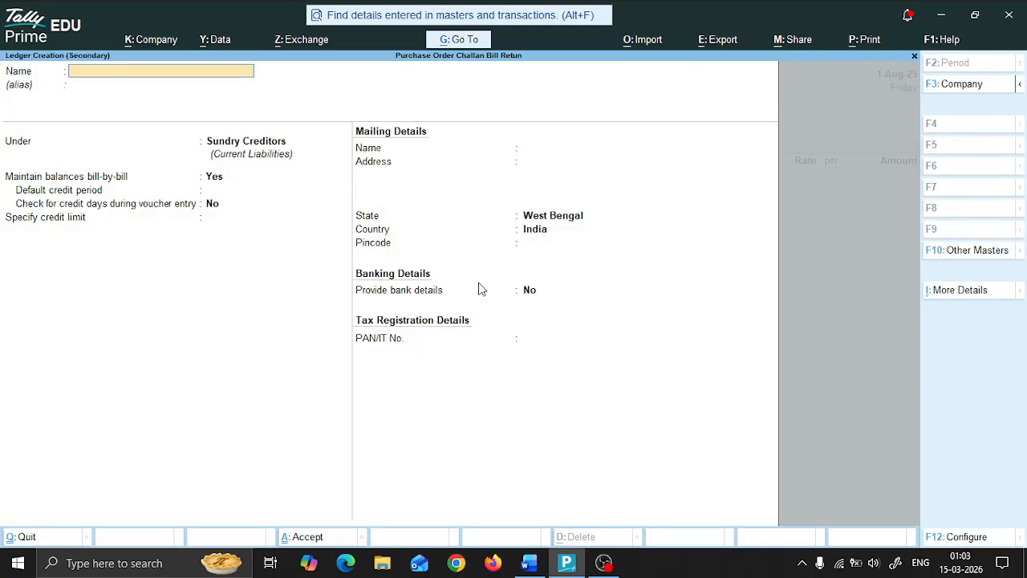
type("Purchase Return")
key("Return")
key("Return")
type("Pur")
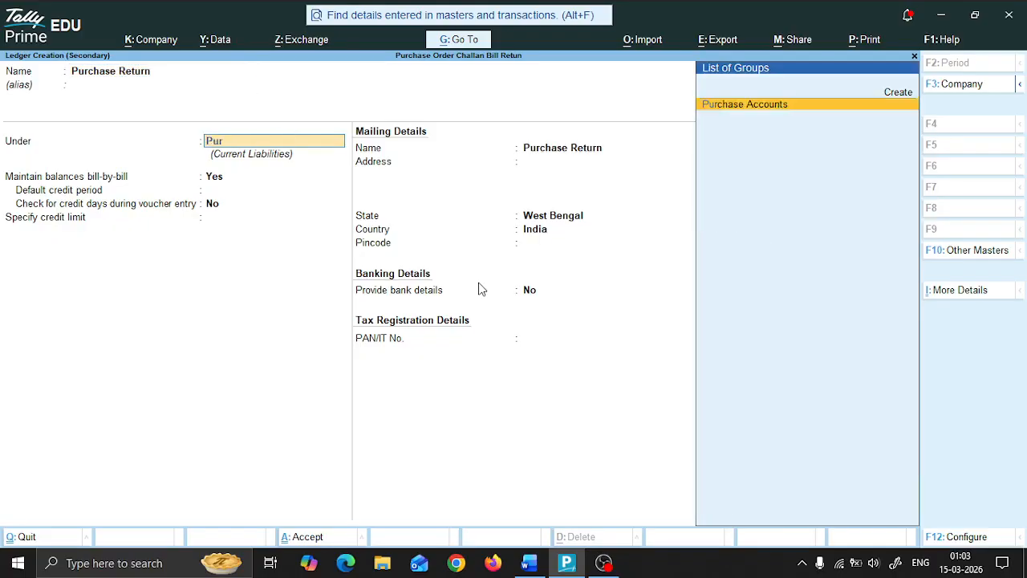
key("Return")
key("Return")
key("Return")
key("Return")
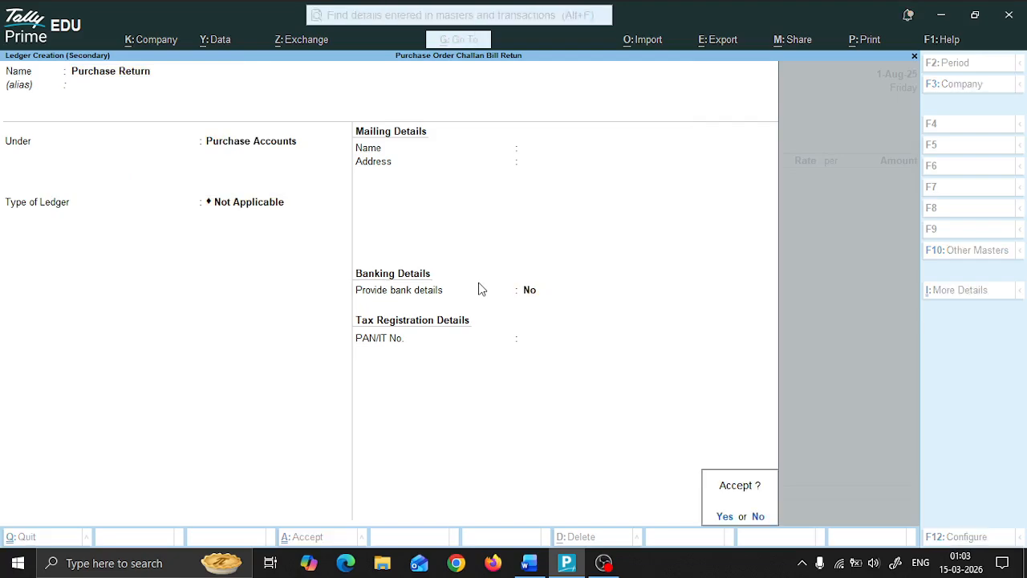
key("Return")
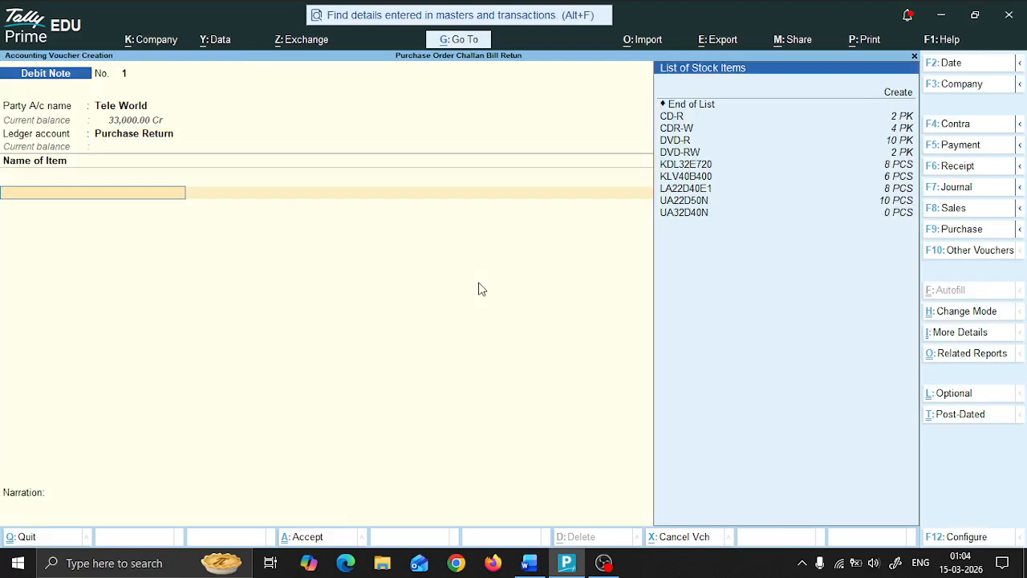
Step: Check the returned product in Word exercise 7 and add DVD-R to the debit note with tracking and order numbers Not Applicable
key("Down")
key("Down")
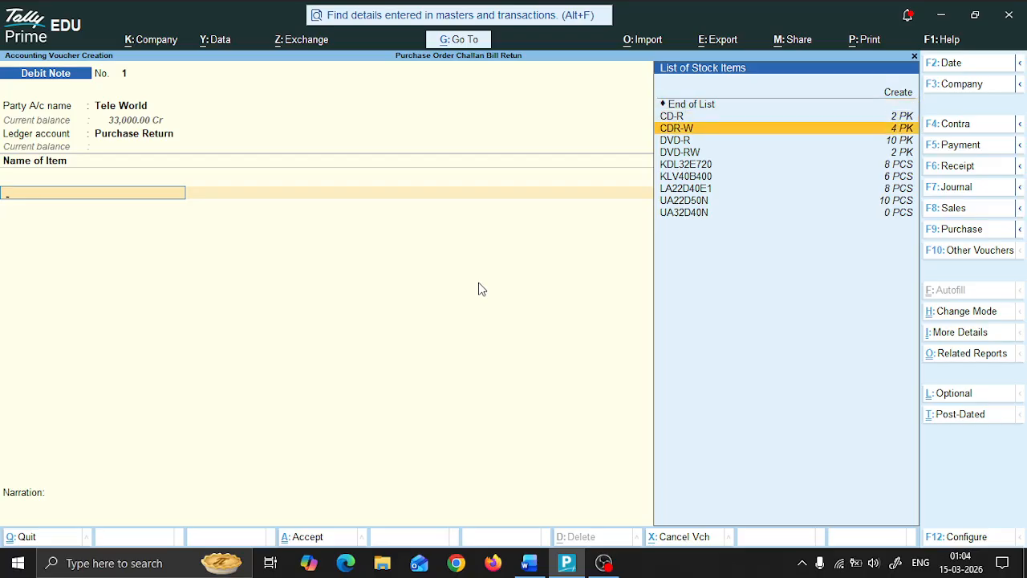
key("alt+Tab")
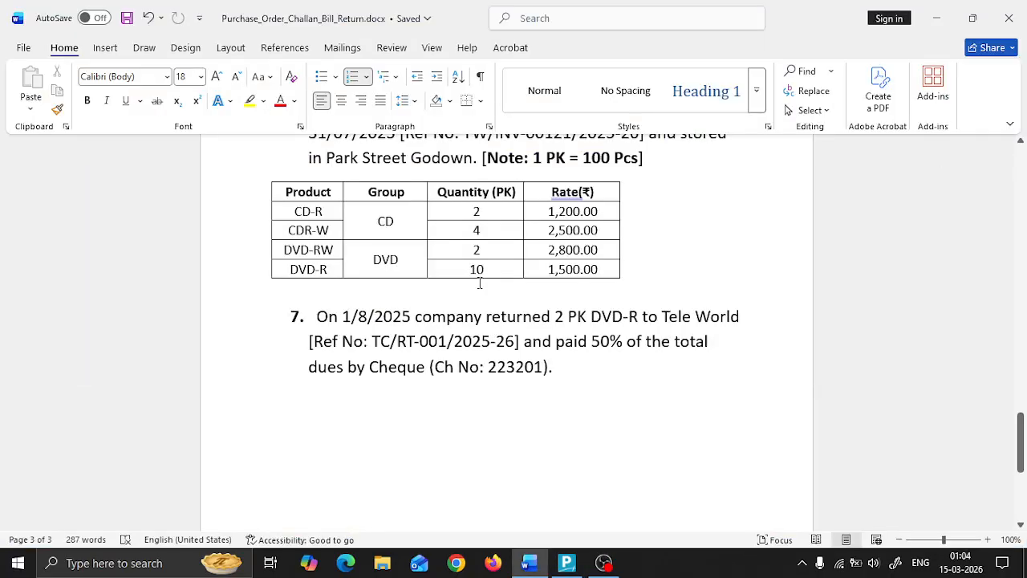
key("alt+Tab")
key("Down")
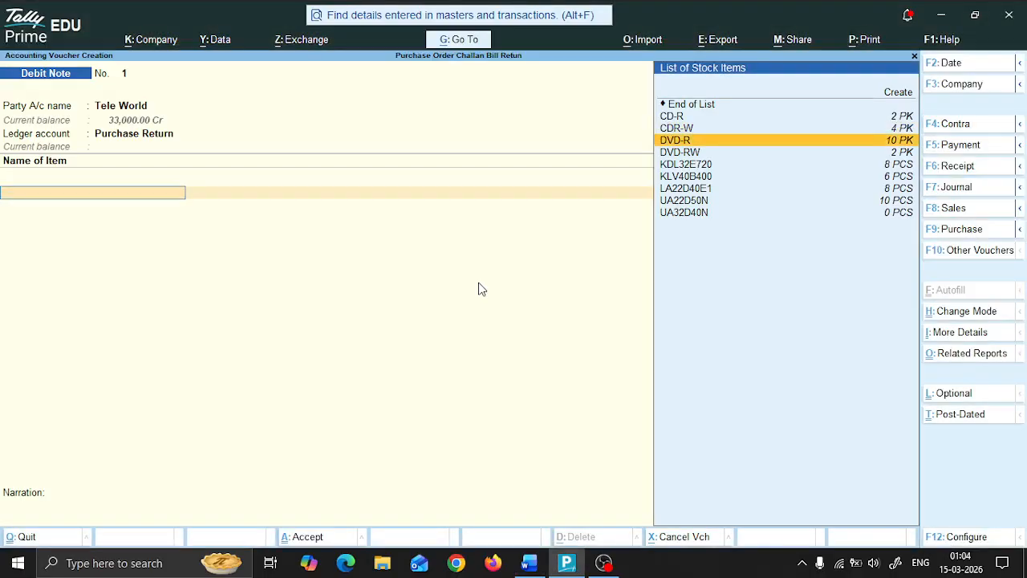
key("Return")
key("Return")
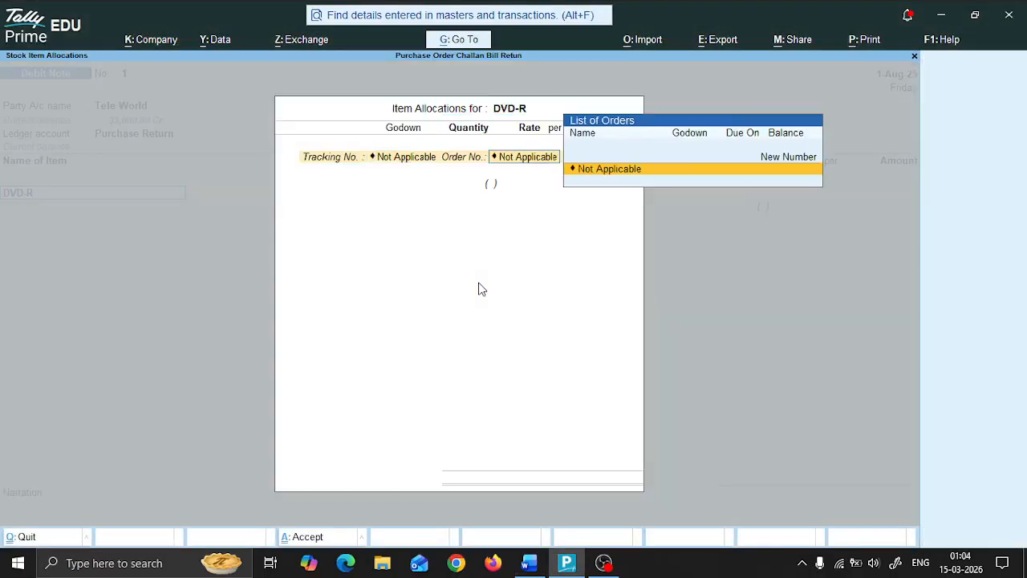
key("Return")
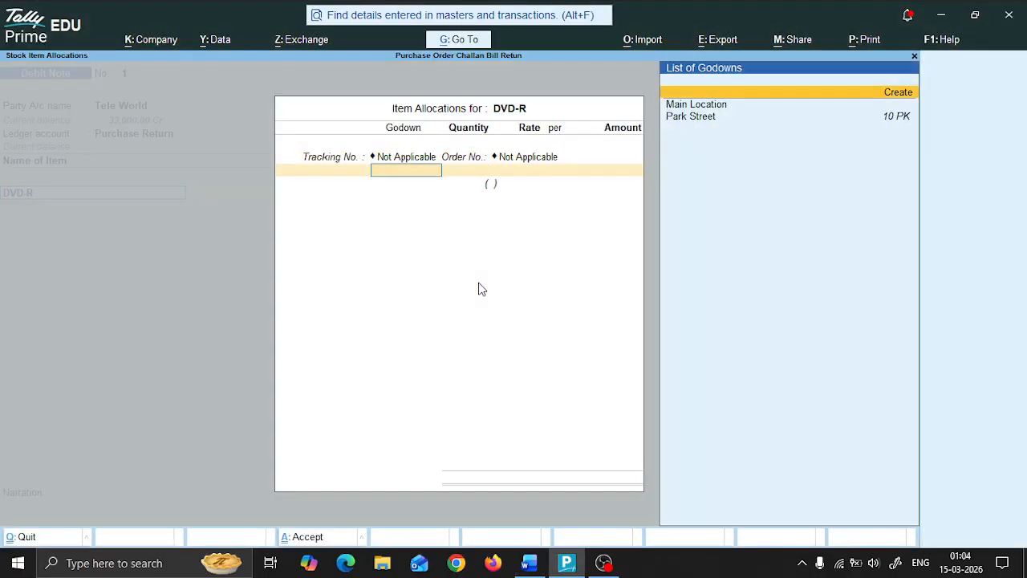
Step: Allocate 2 PK of DVD-R from the Park Street godown at the default rate of 1,500.00 per PK
key("Down")
key("Down")
key("Return")
type("2")
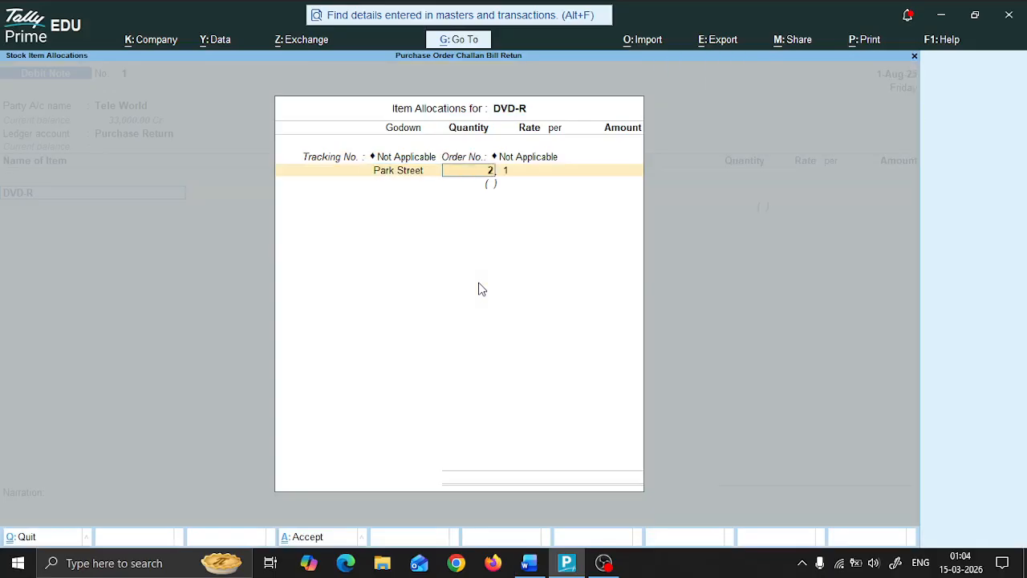
key("Return")
key("Return")
key("Return")
key("Return")
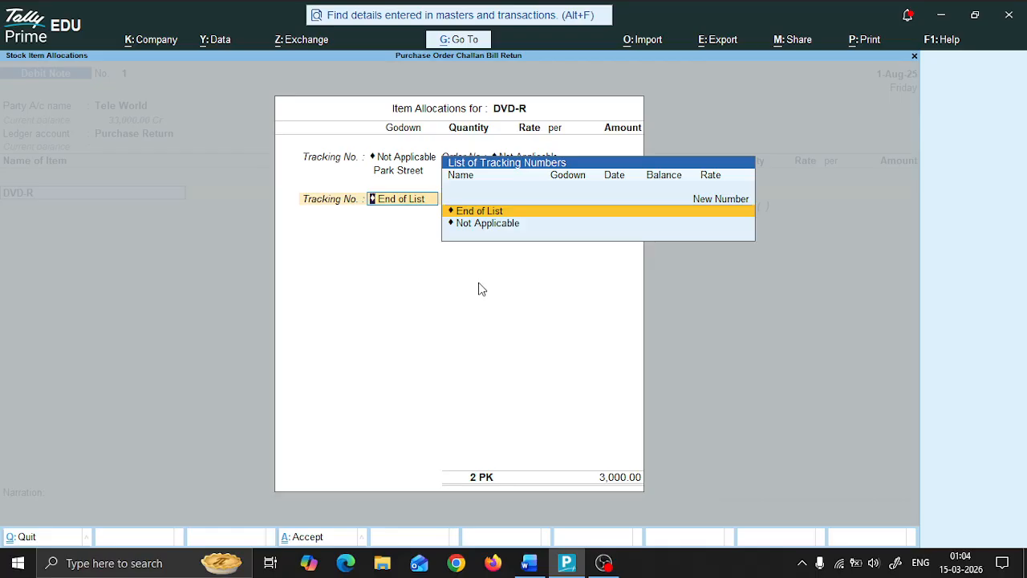
key("Return")
key("Return")
key("Return")
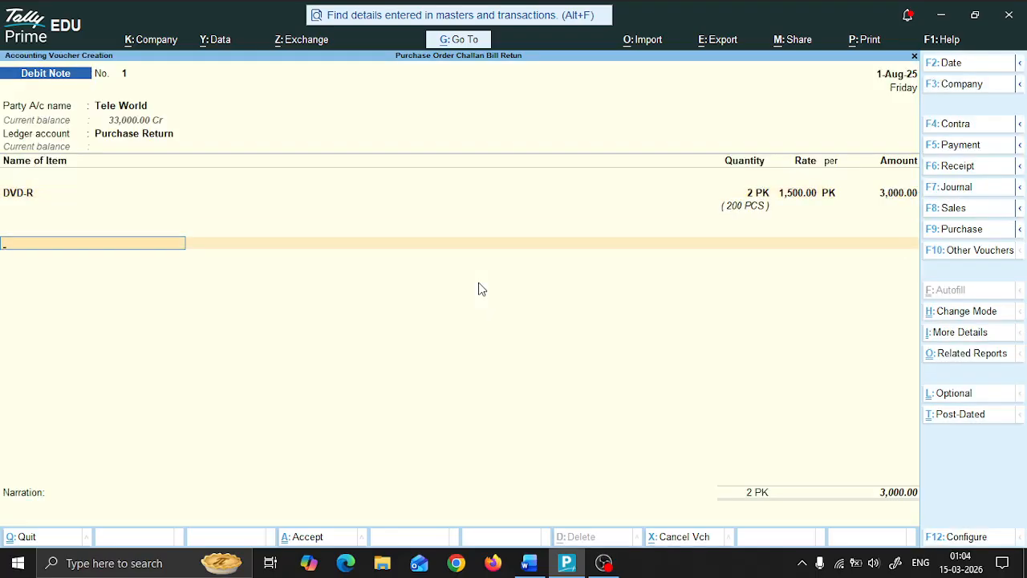
Step: End the item list and adjust the 3,000.00 Dr with Agst Ref against Tele World's purchase invoice
key("Return")
key("Return")
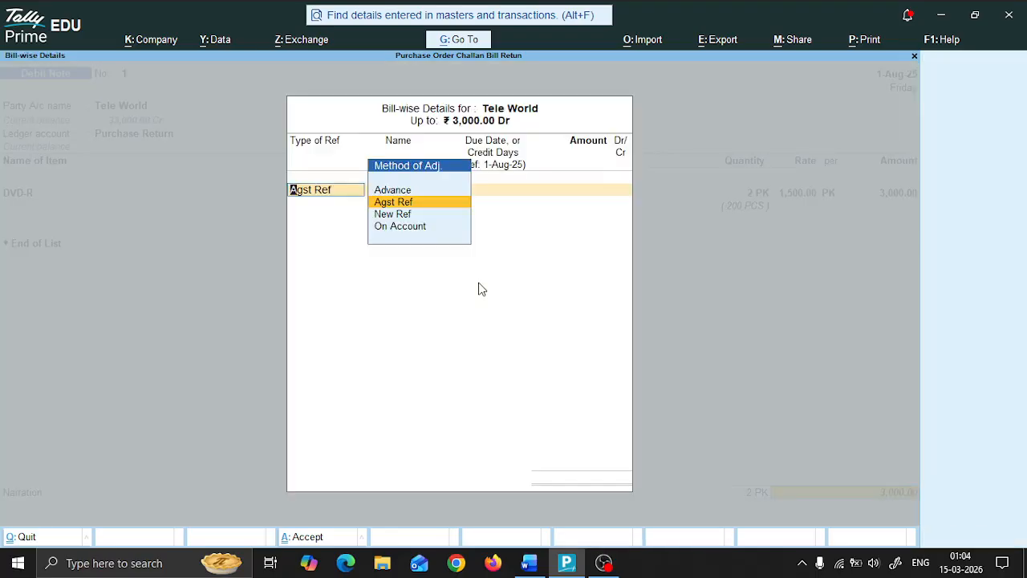
key("Return")
key("Return")
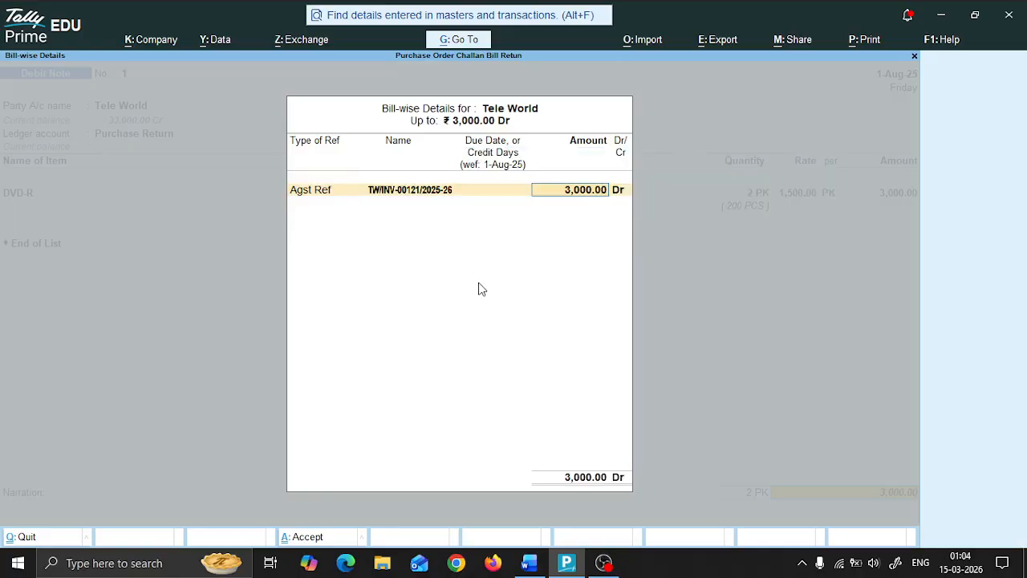
key("Return")
Step: Enter the narration "Being Products returned to Tele World" and save the debit note
type("B")
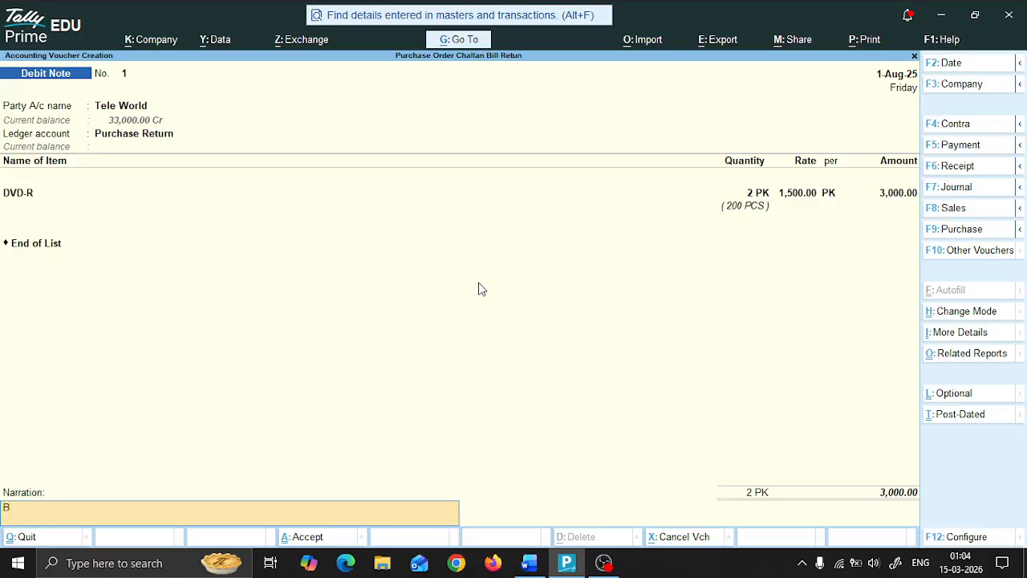
type("eing")
type("G")
key("BackSpace")
type("Products returned to ")
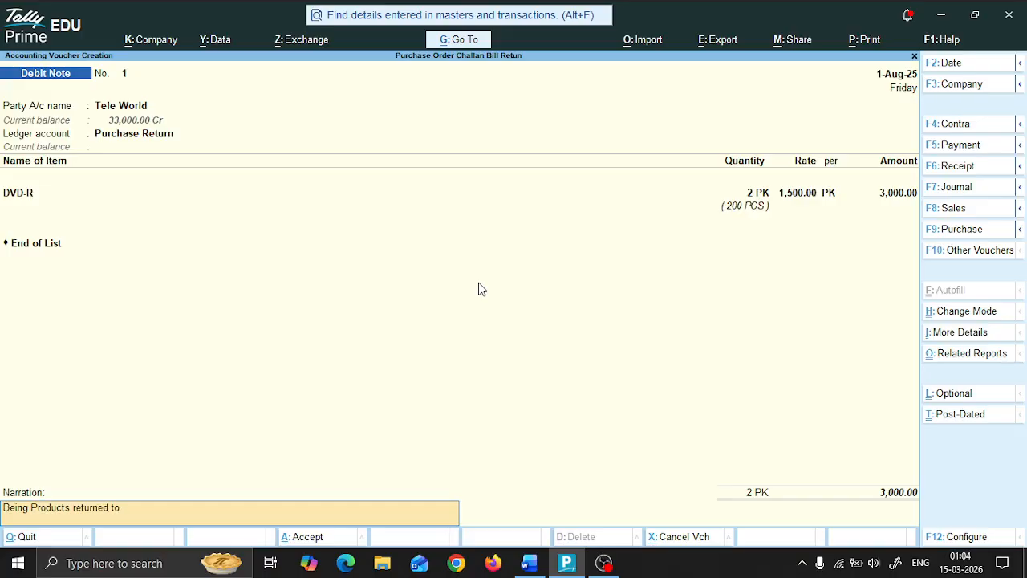
type("Tele World")
key("Return")
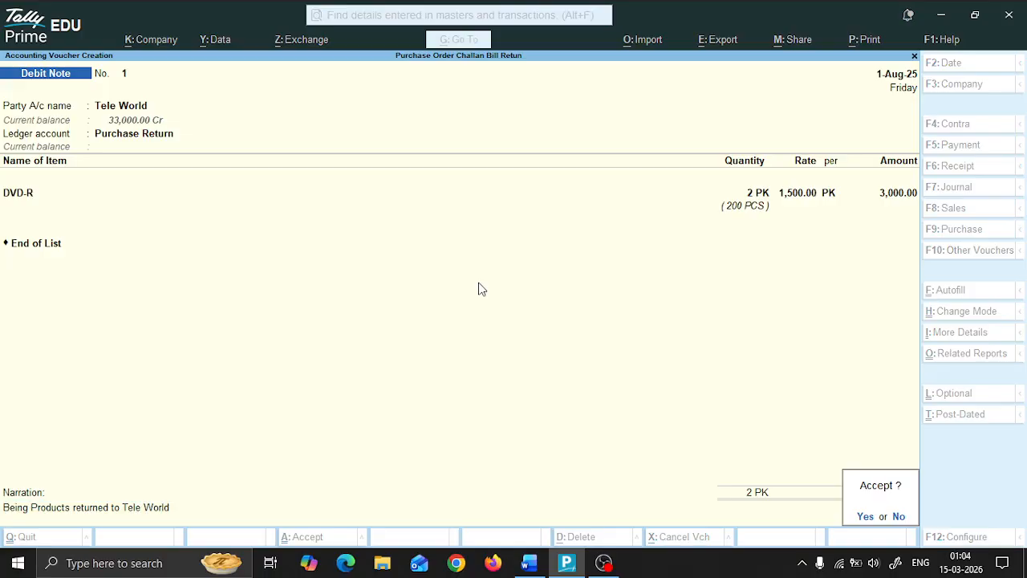
key("Return")
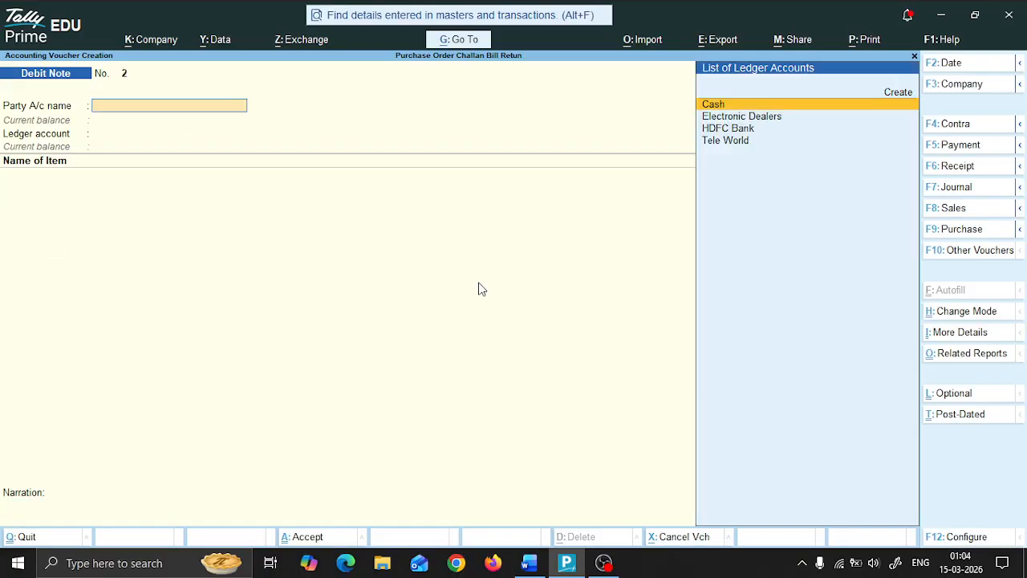
Step: Start a payment voucher and check the cheque payment instructions for Tele World in Word exercise 7
key("alt+Tab")
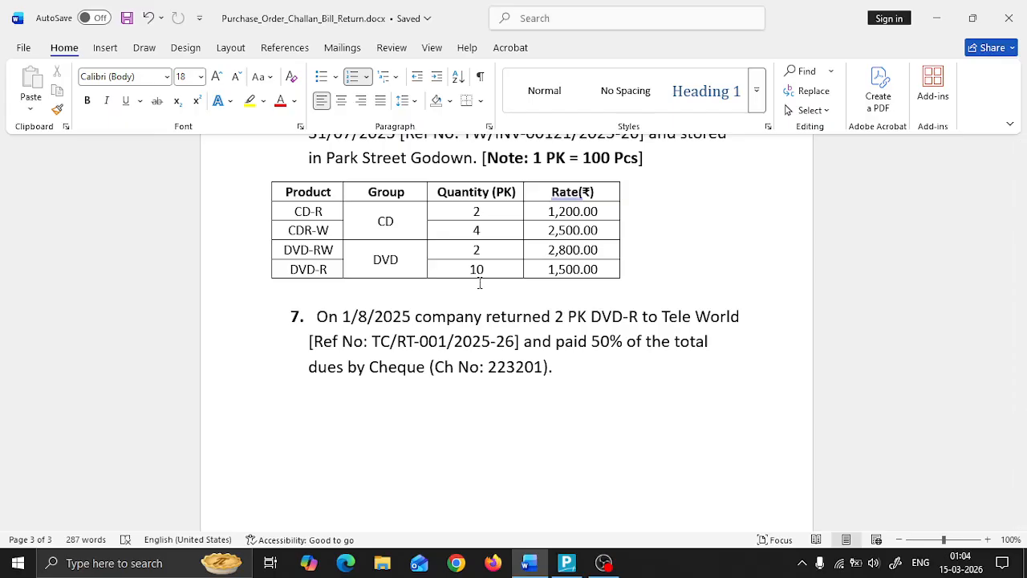
key("alt+Tab")
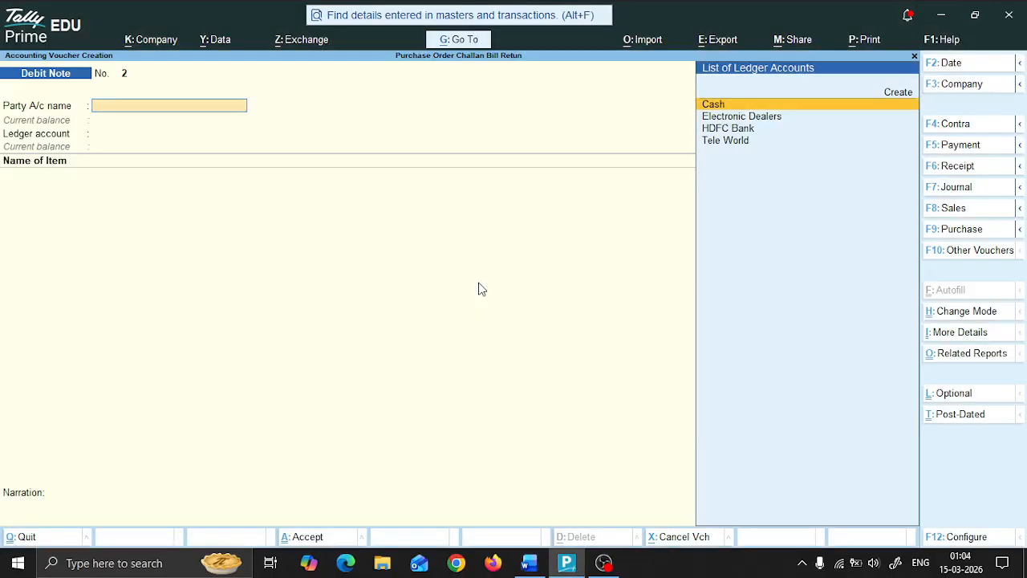
key("F5")
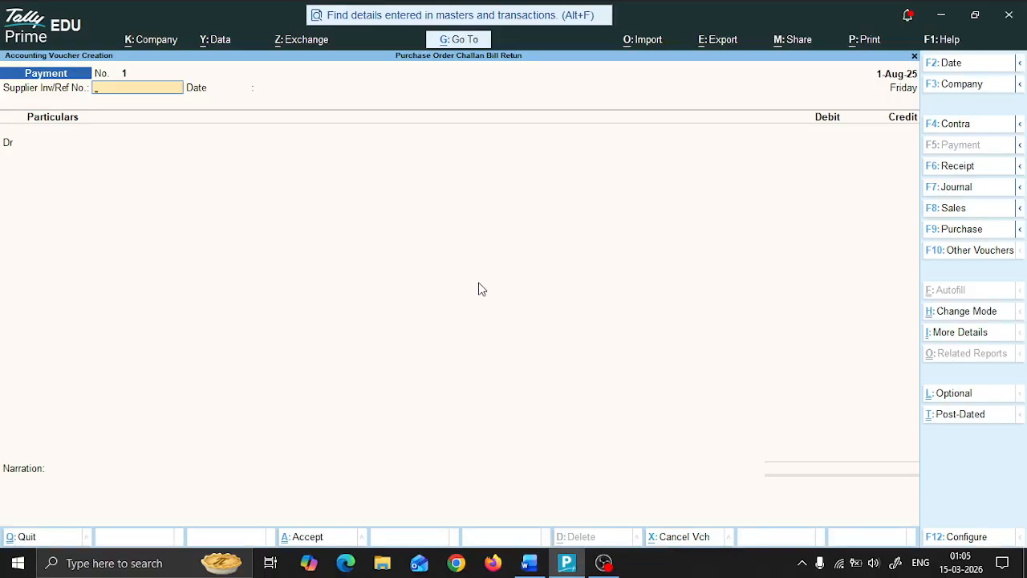
key("alt+Tab")
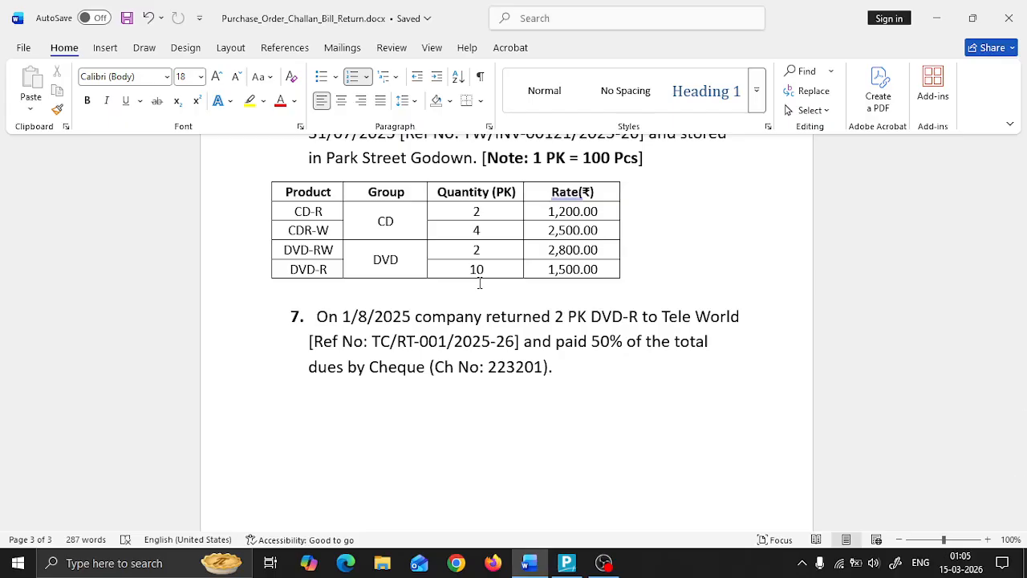
key("alt")
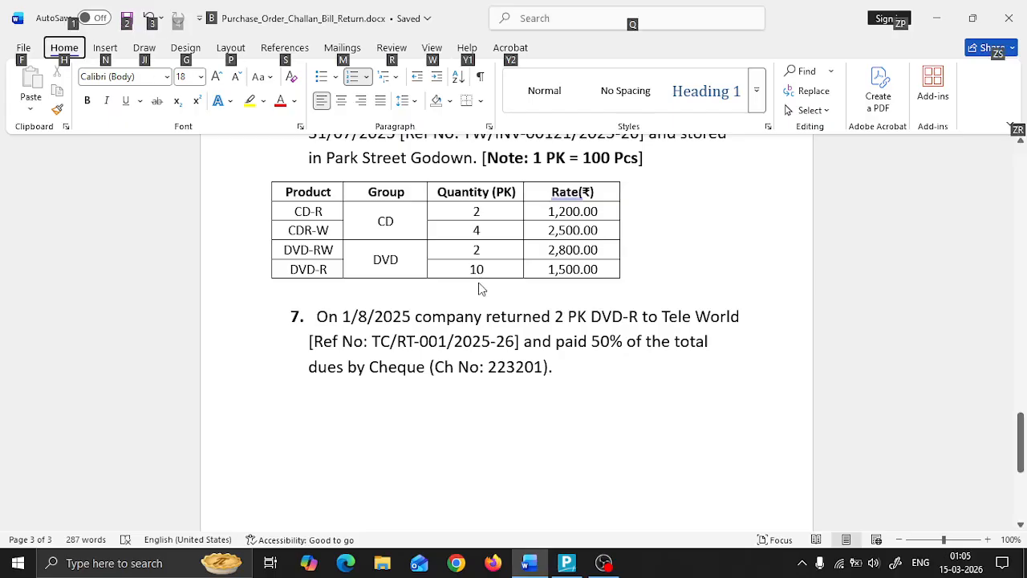
Step: Return to TallyPrime, leave the blank payment voucher and open Tele World's 1-Aug-25 debit note from the Day Book for alteration
key("alt+Tab")
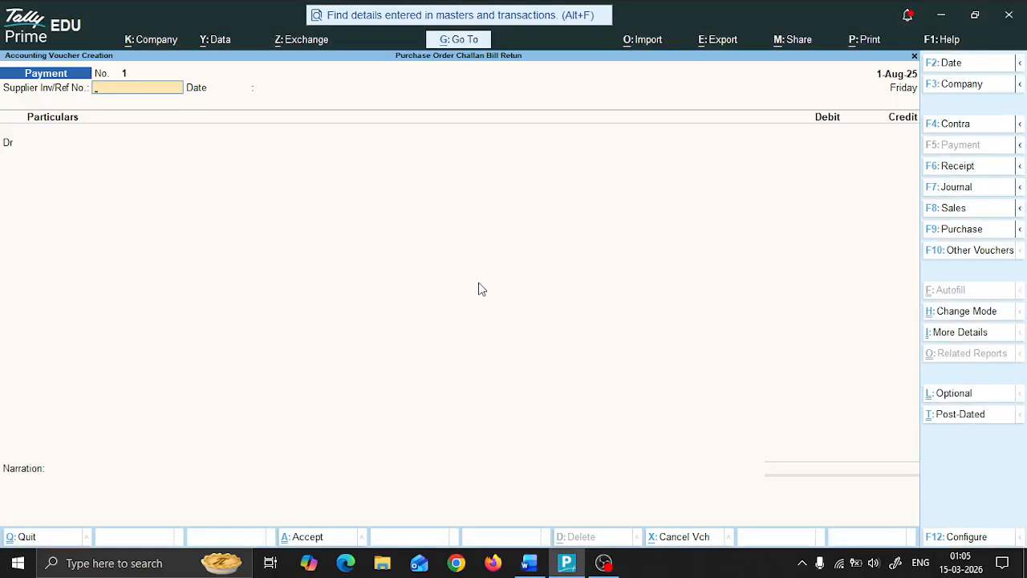
key("Escape")
key("Return")
key("Down")
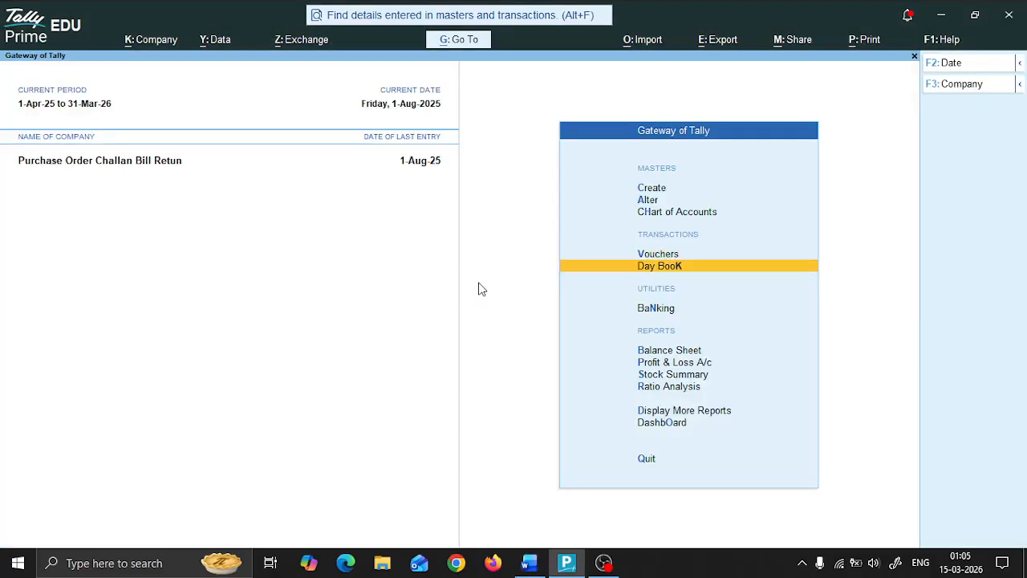
key("Return")
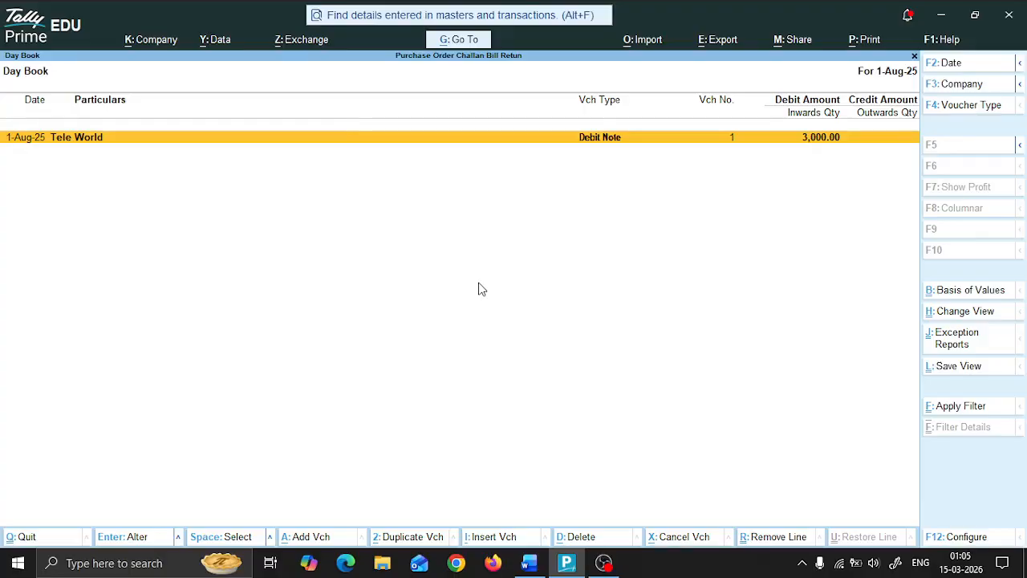
key("Return")
key("Return")
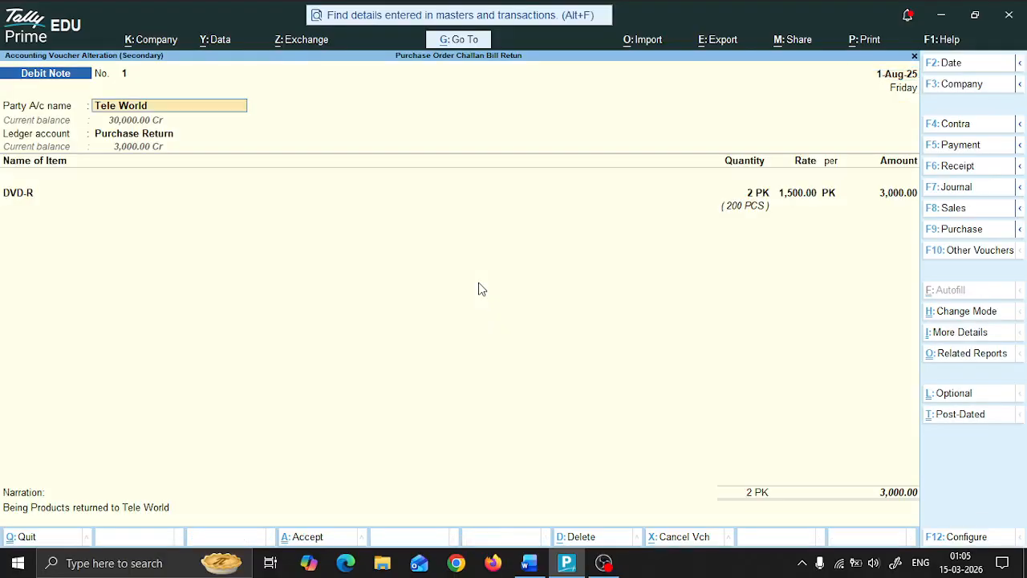
key("Return")
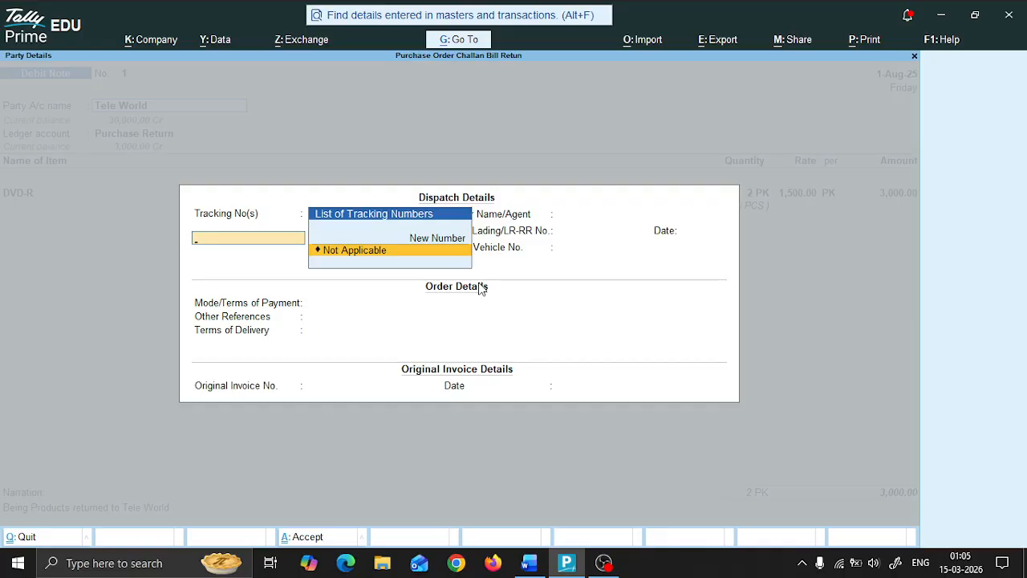
Step: Enter the new tracking number TC/RT-001/2025-26 in the debit note's dispatch details, checking it against the Ref No in Word exercise 7
key("Up")
key("Return")
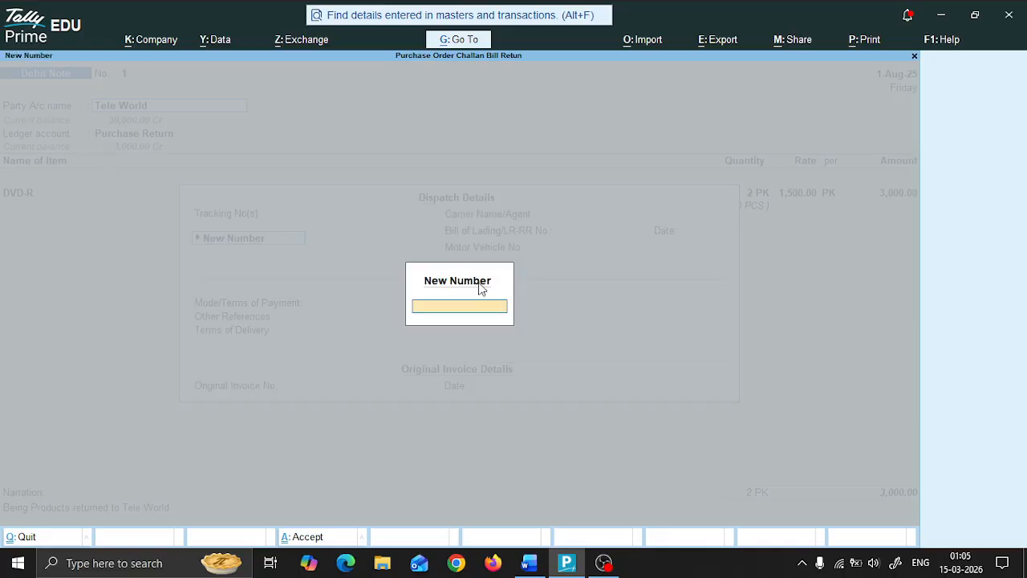
type("TC")
key("alt+Tab")
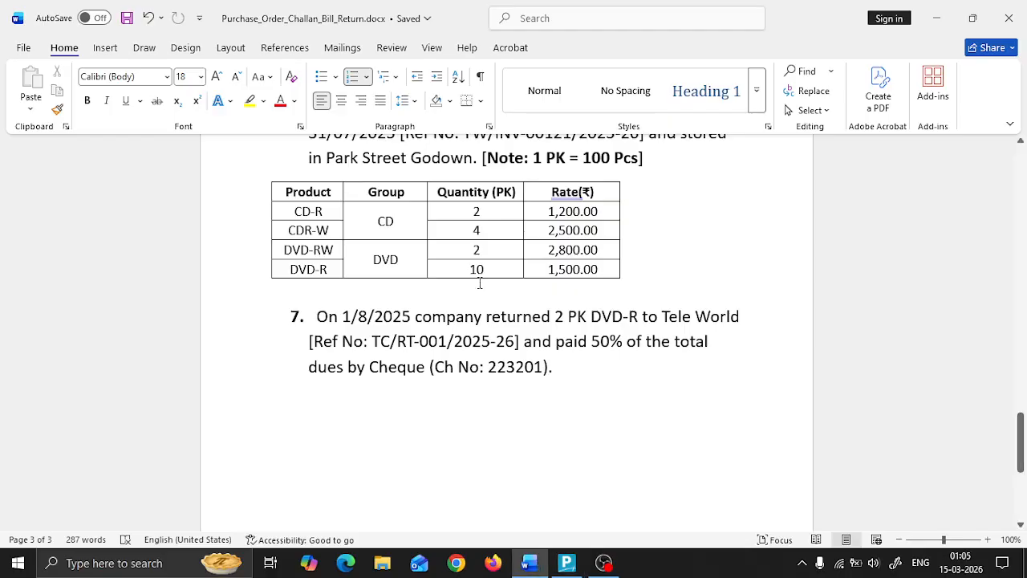
key("alt+Tab")
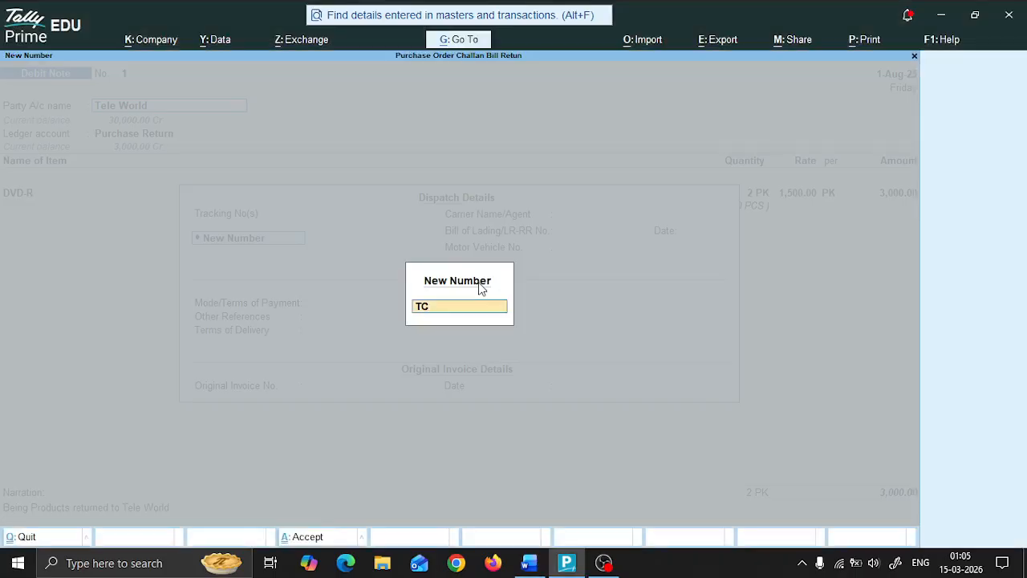
key("BackSpace")
type("C")
key("BackSpace")
type("W")
key("alt+Tab")
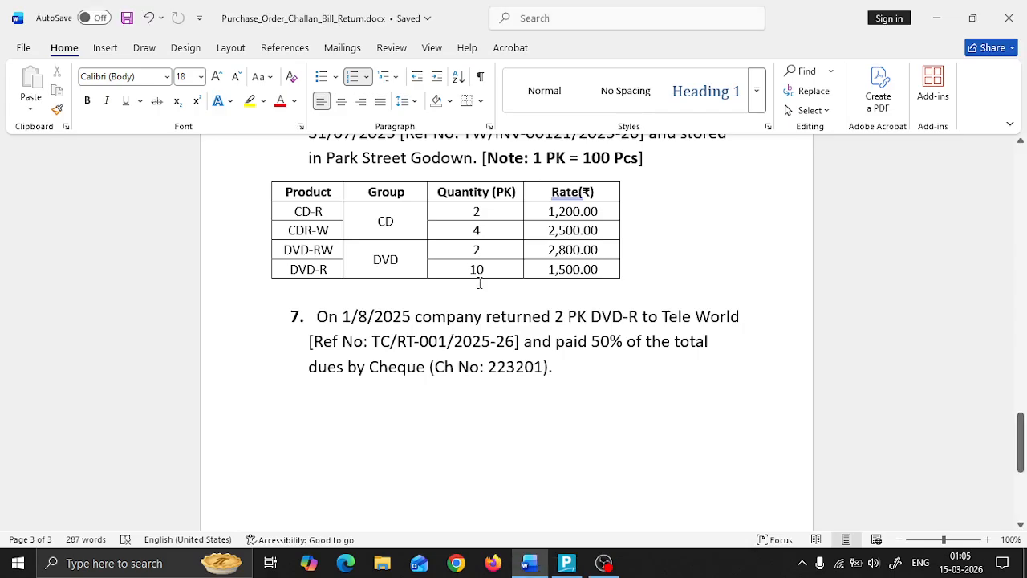
key("alt+Tab")
key("BackSpace")
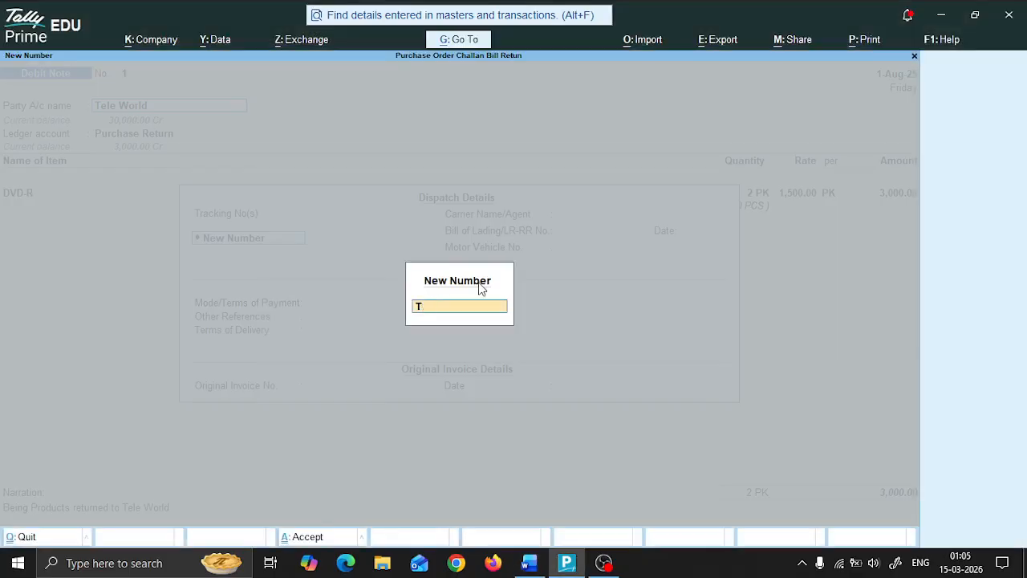
type("C/")
key("alt+Tab")
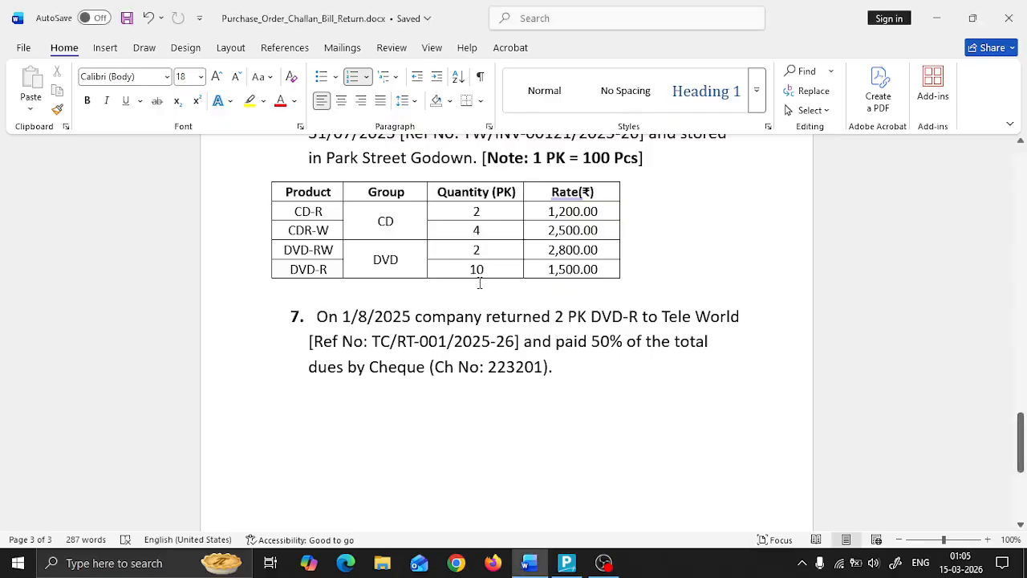
key("alt+Tab")
type("RT")
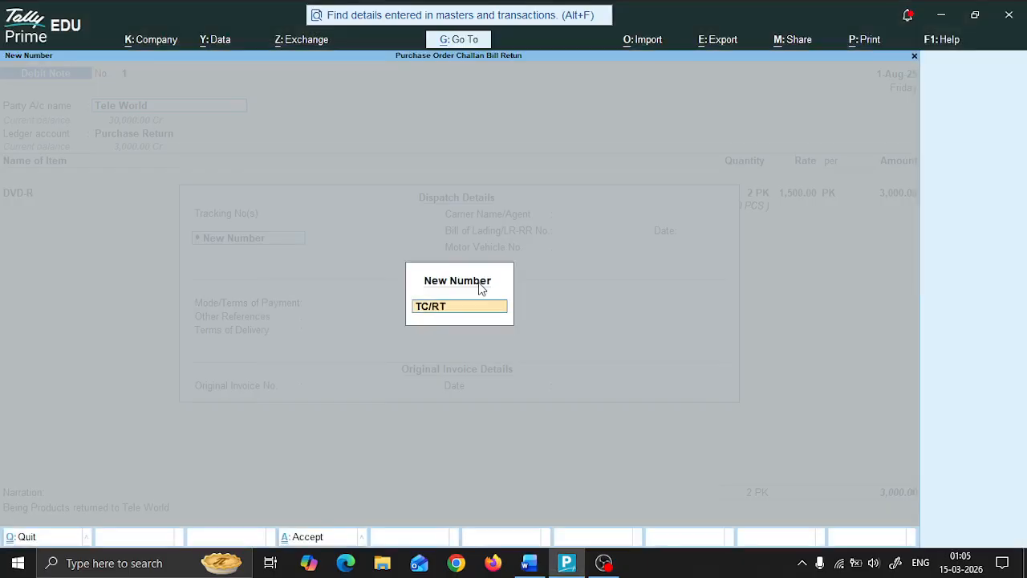
type("-001")
key("alt+Tab")
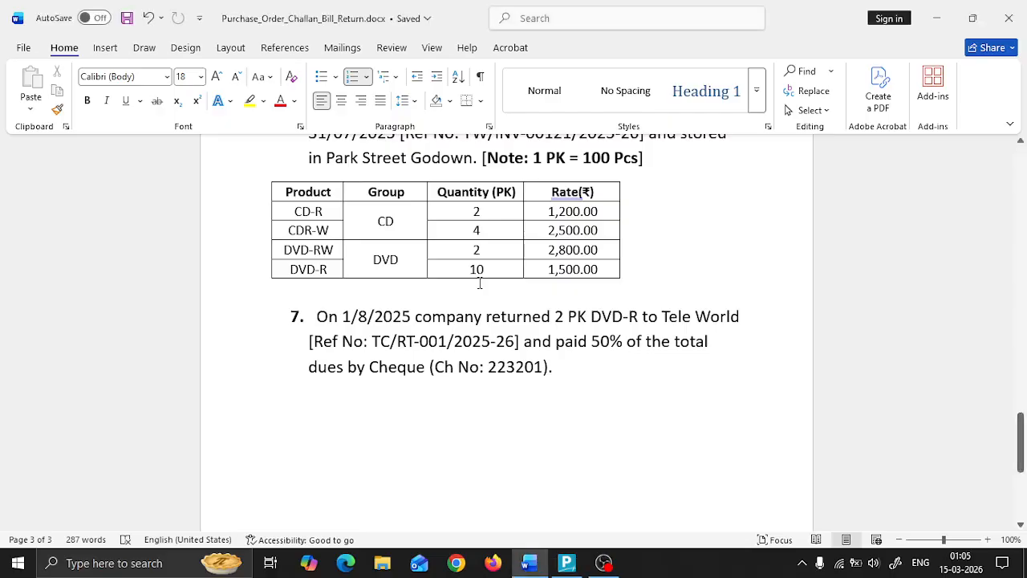
key("alt+Tab")
type("/2025-26")
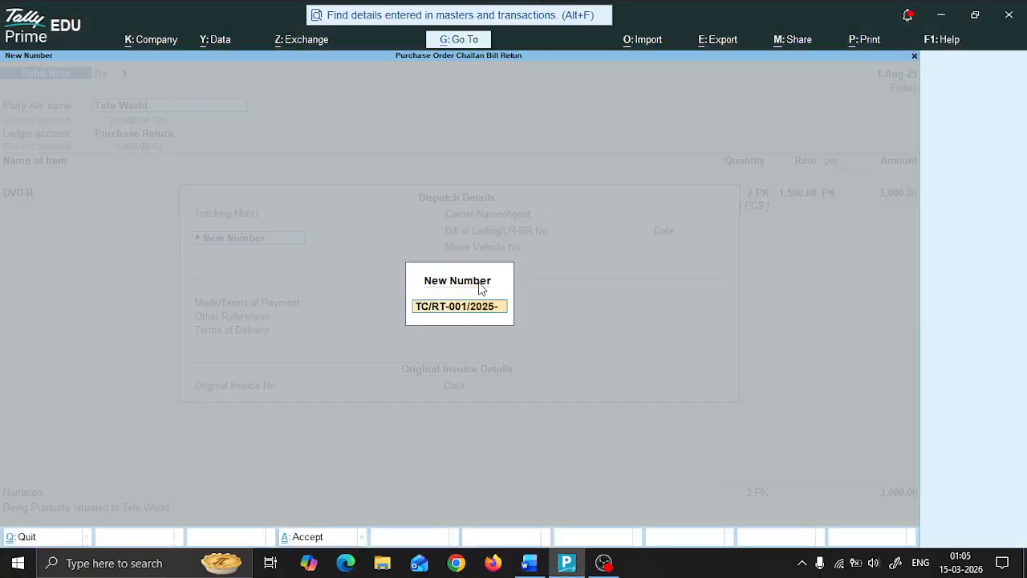
Step: Confirm the tracking number with the date 1-Aug-25 and leave the remaining dispatch, order and original invoice details blank
key("Return")
key("Return")
key("Return")
key("Return")
key("Return")
key("Return")
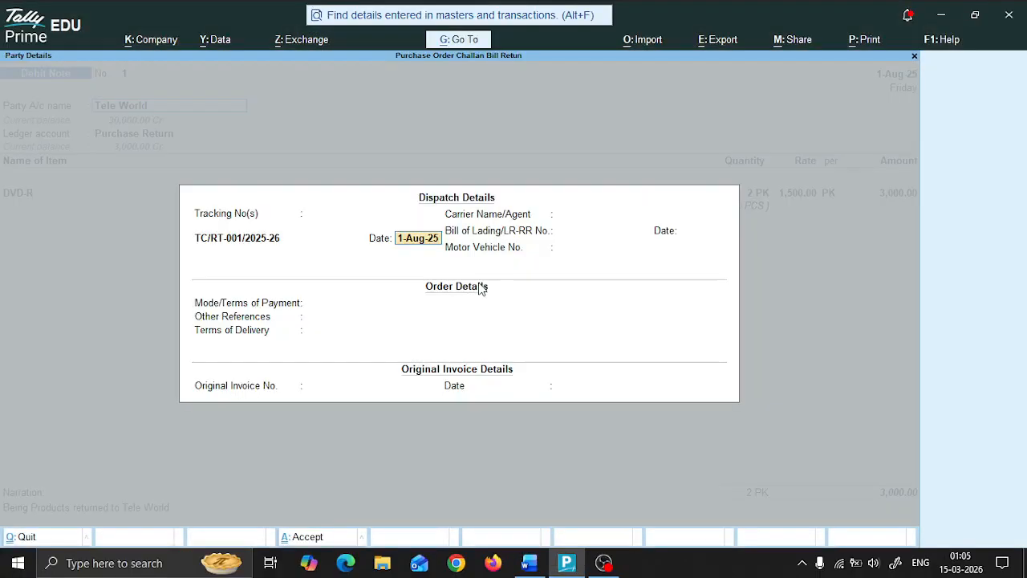
key("Return")
key("Return")
key("Return")
key("Return")
key("Return")
key("Return")
key("Return")
key("Return")
key("Return")
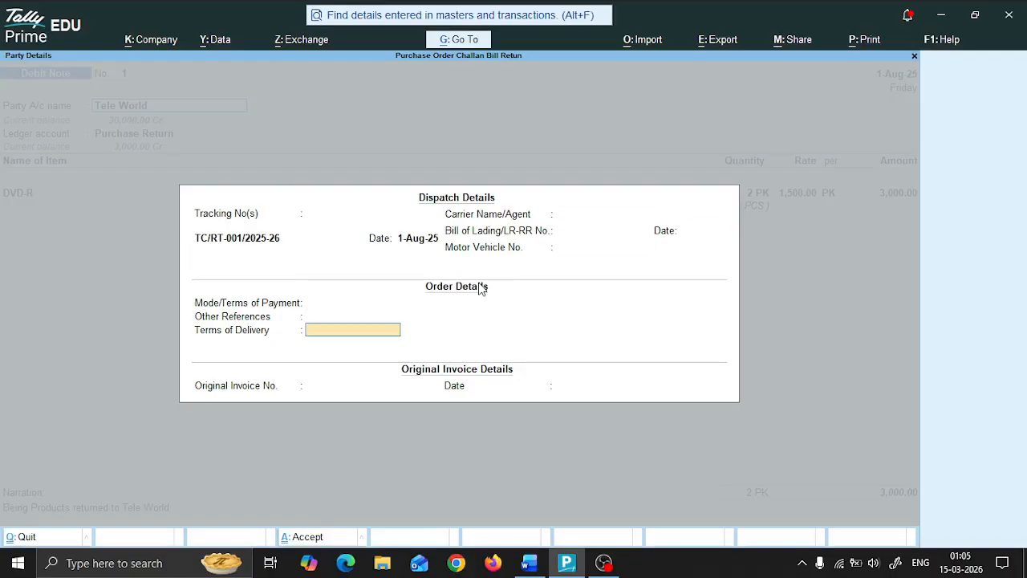
key("Return")
key("Return")
key("Return")
Step: Keep the DVD-R item allocation from Park Street with tracking number Not Applicable and finish the item list
key("Return")
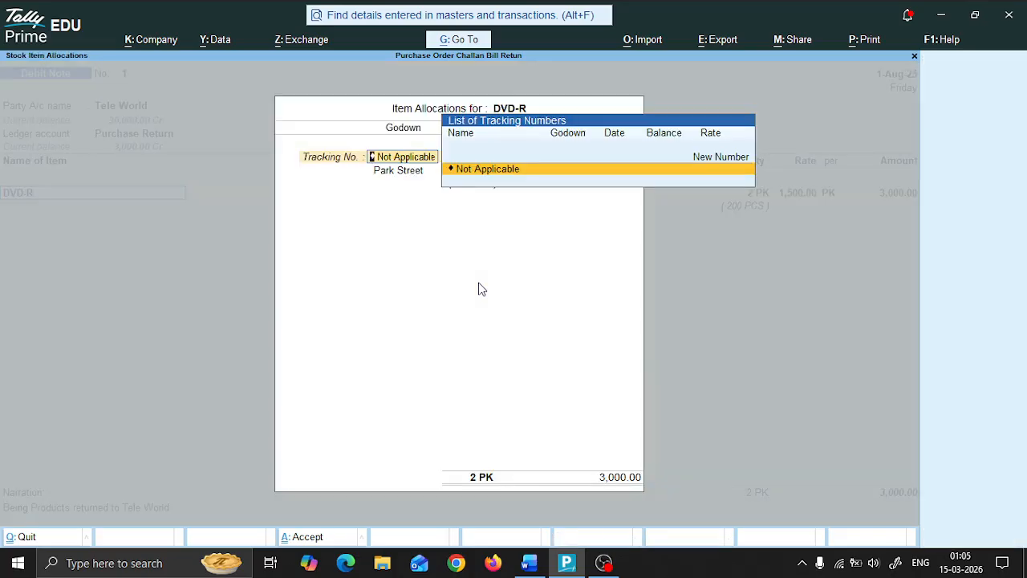
key("Return")
key("Return")
key("Return")
key("Return")
key("Return")
key("Return")
key("Return")
key("Return")
key("Return")
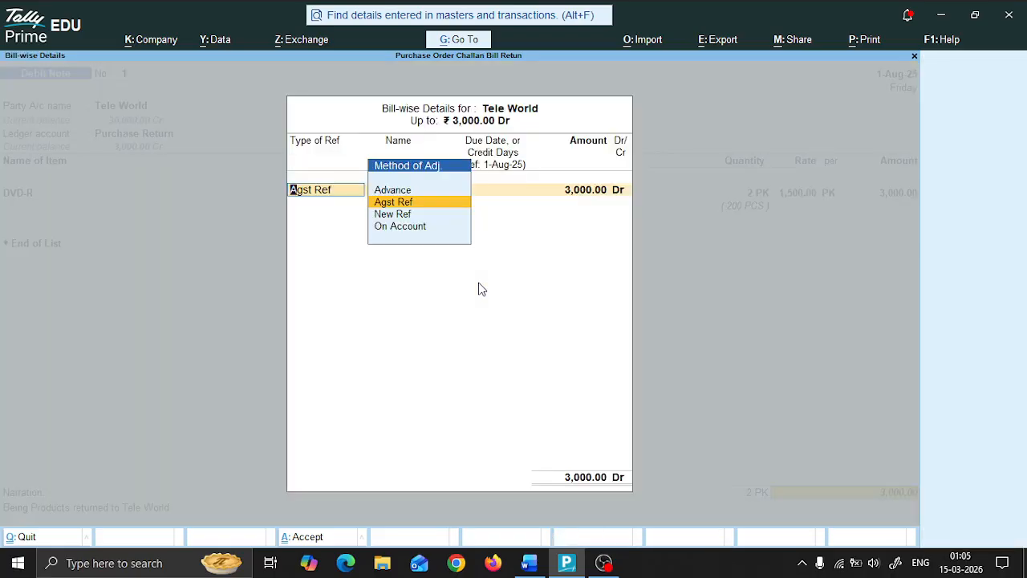
Step: Keep the Agst Ref bill adjustment and the narration, save the altered debit note and leave the Day Book
key("Return")
key("Return")
key("Return")
key("Return")
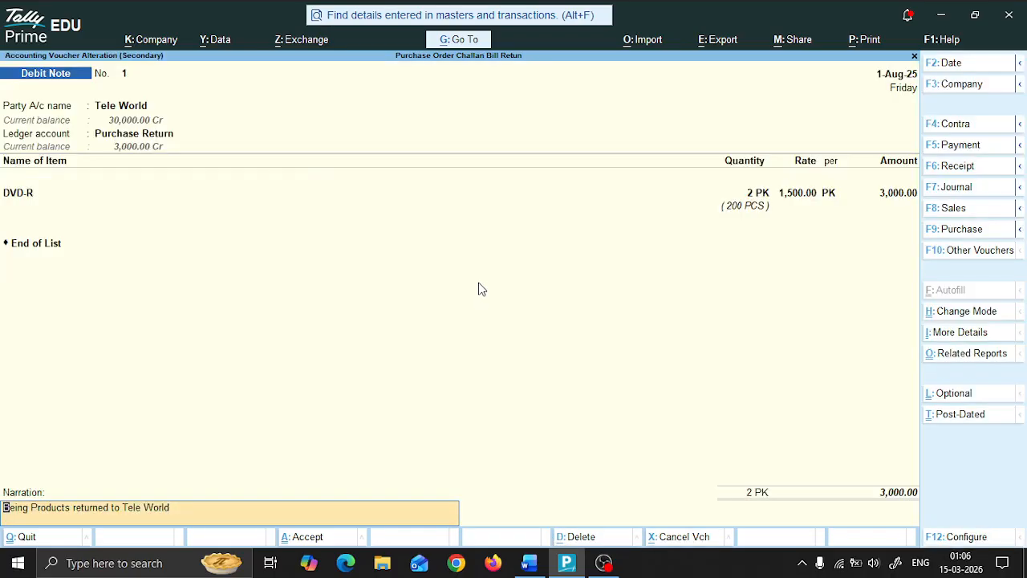
key("Return")
key("Return")
key("Escape")
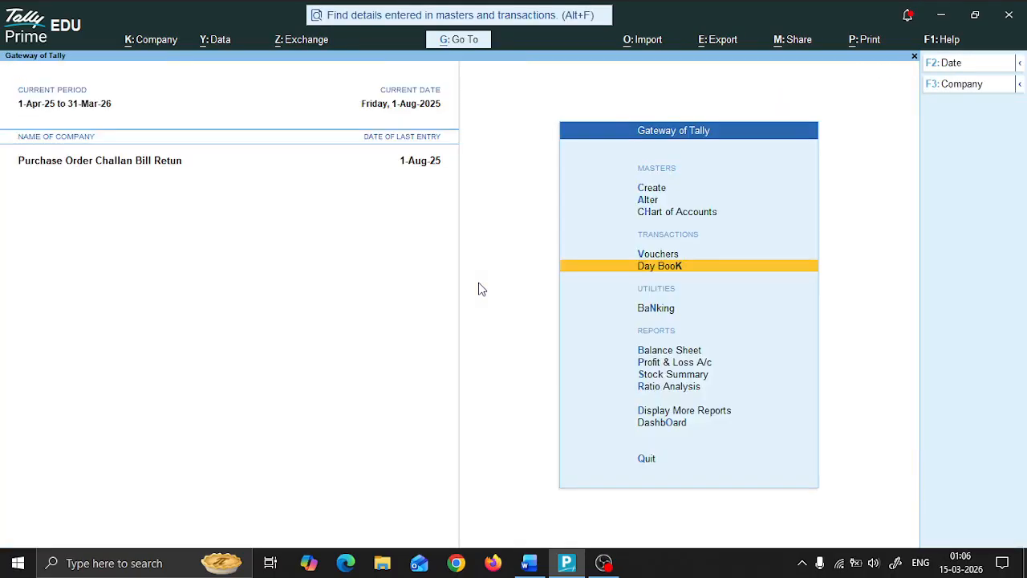
Step: Start a payment voucher, recheck the 50% cheque payment in Word exercise 7, and leave the supplier reference blank
key("alt+Tab")
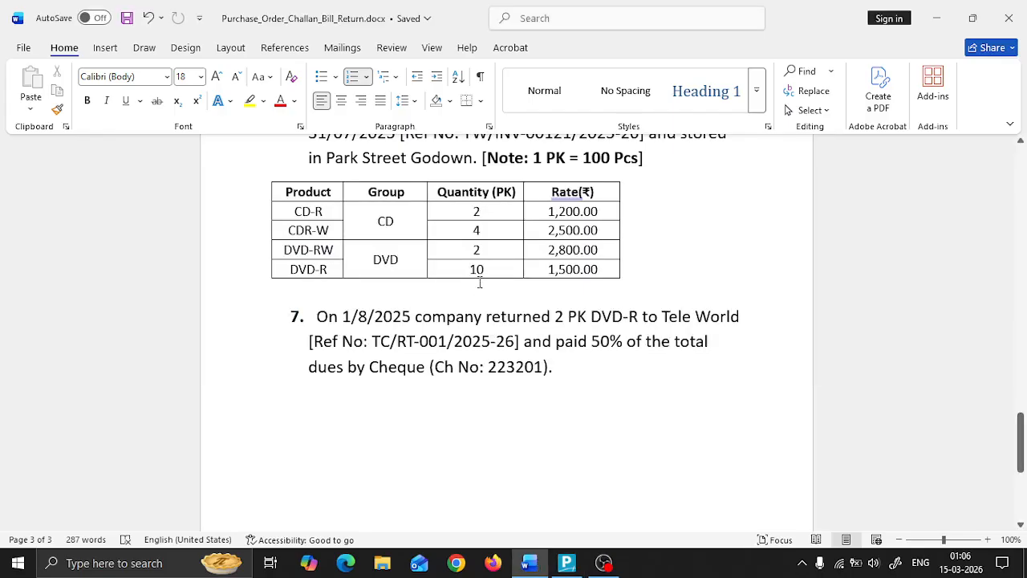
key("alt+Tab")
key("Up")
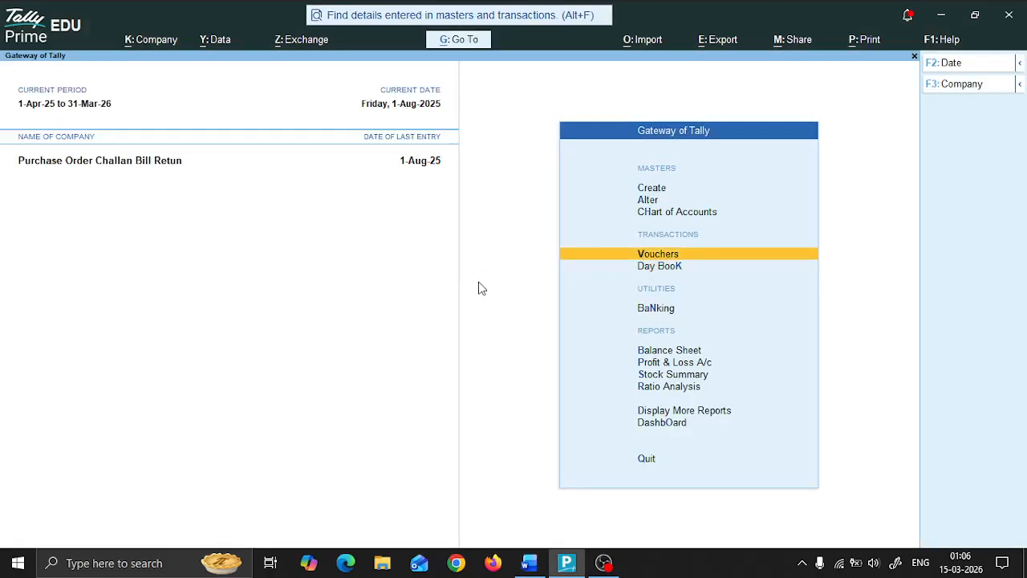
key("Return")
key("F5")
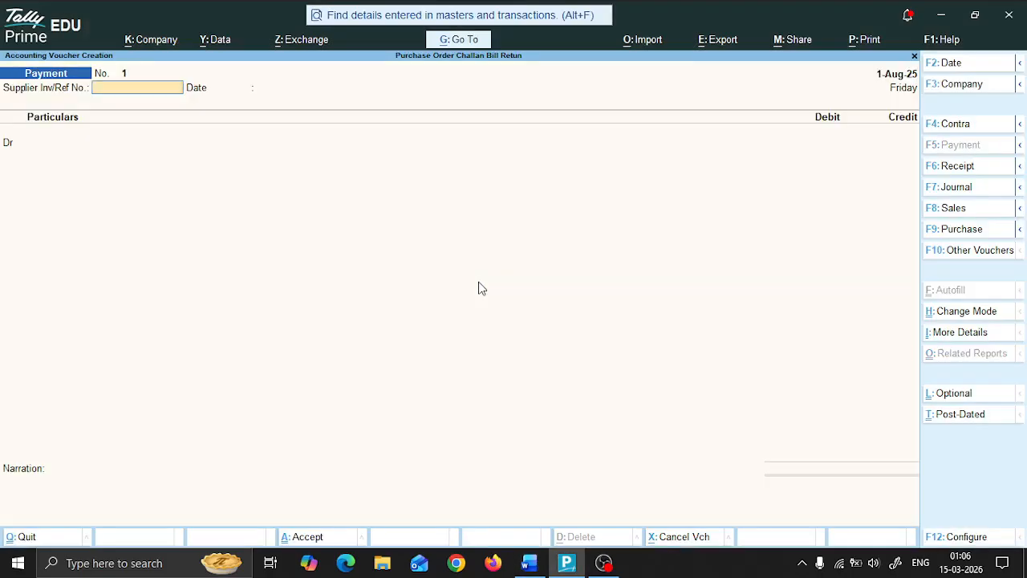
key("alt+Tab")
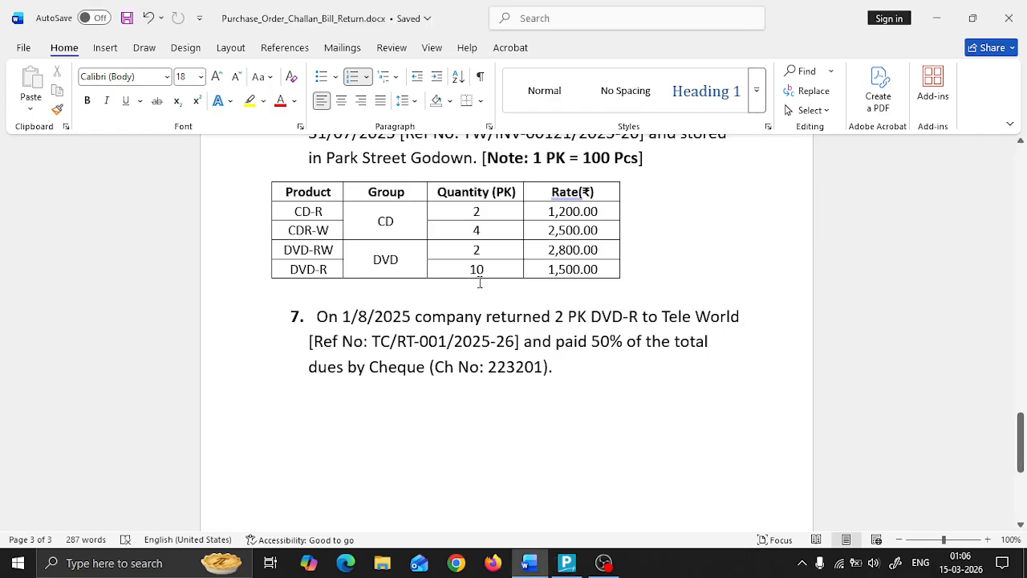
key("alt+Tab")
key("Return")
key("Return")
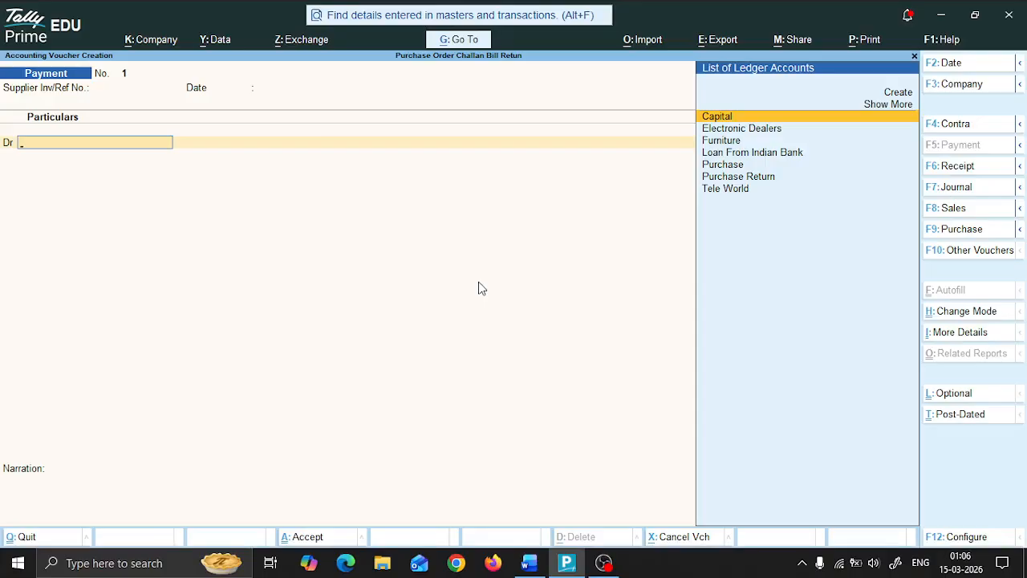
Step: Choose Tele World as the debit ledger of the payment voucher
key("Down")
key("Down")
key("Down")
key("Down")
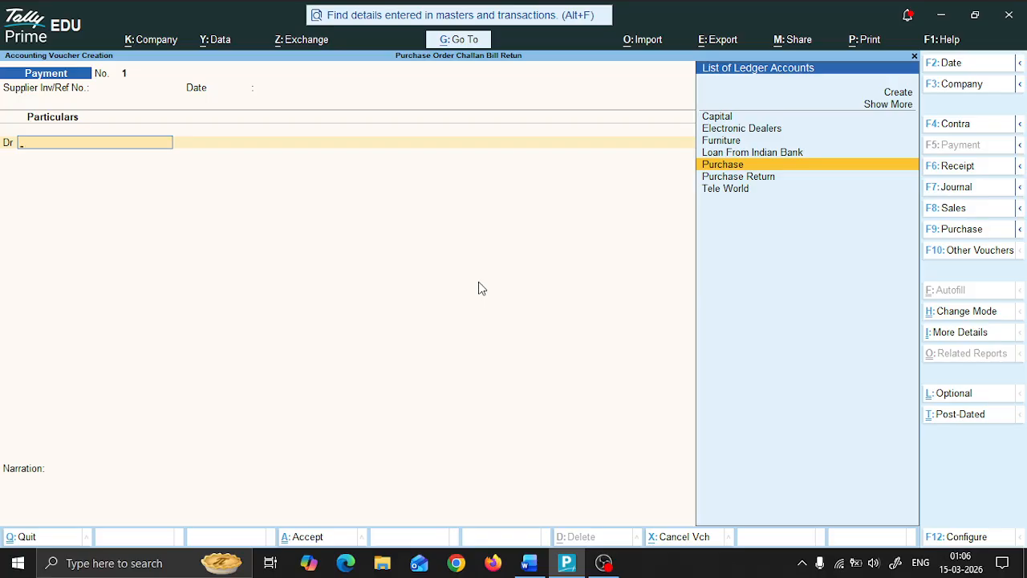
key("Up")
key("Up")
key("Down")
key("Down")
key("Down")
key("Down")
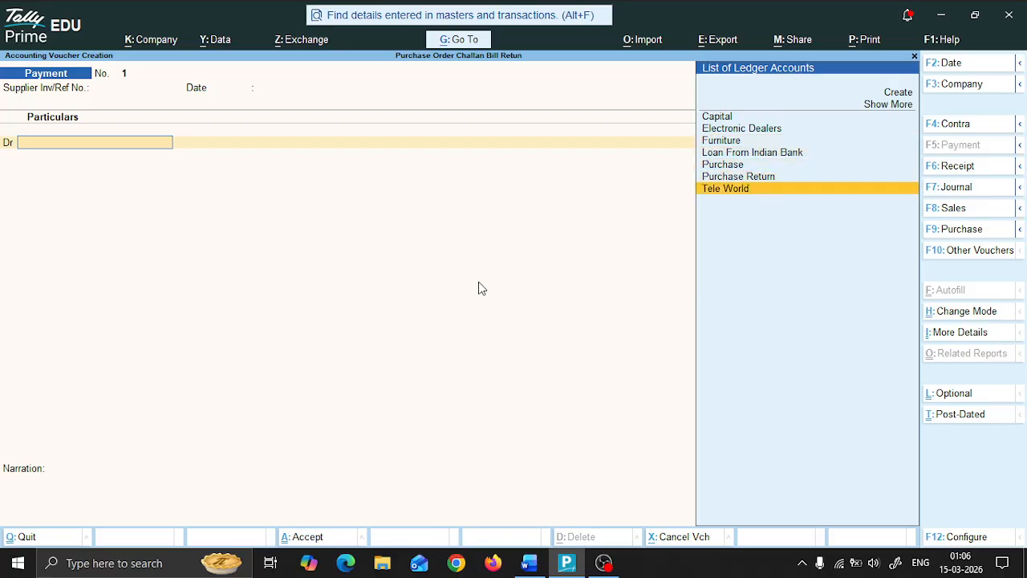
key("Return")
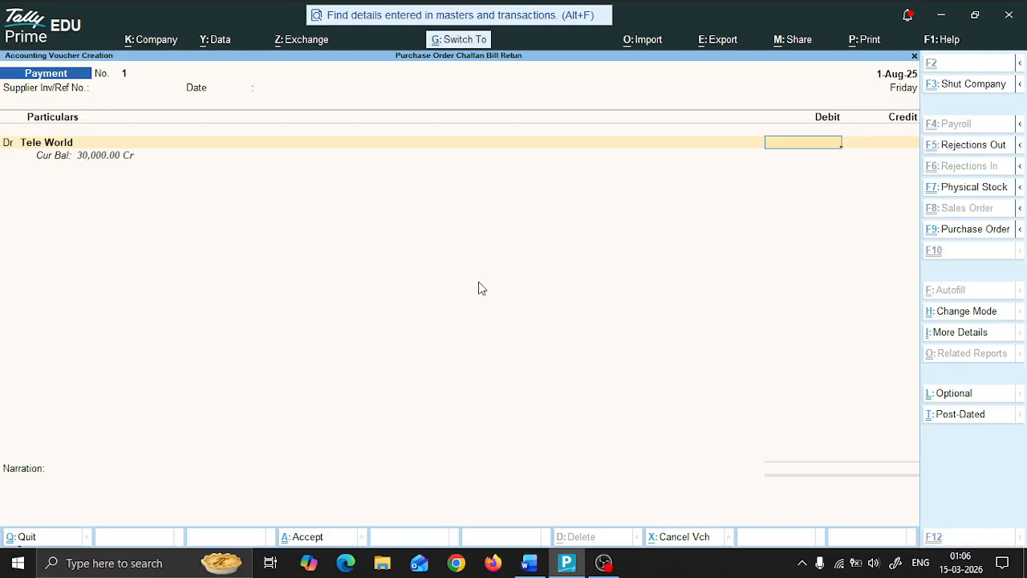
Step: Work out 30000/2 in the built-in calculator, enter 15000 as Tele World's debit amount and close the calculator
key("ctrl+n")
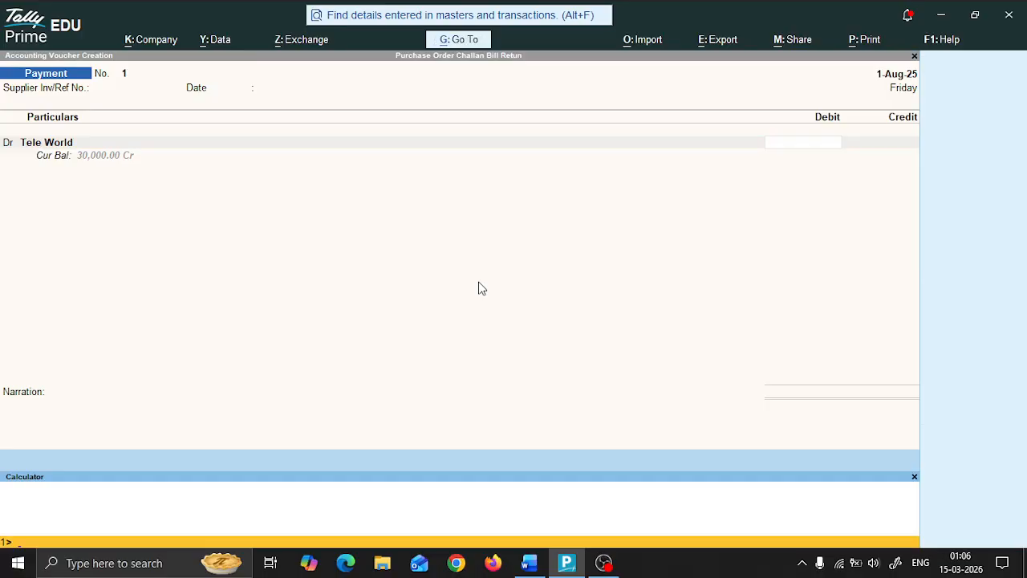
type("30000/2")
key("Return")
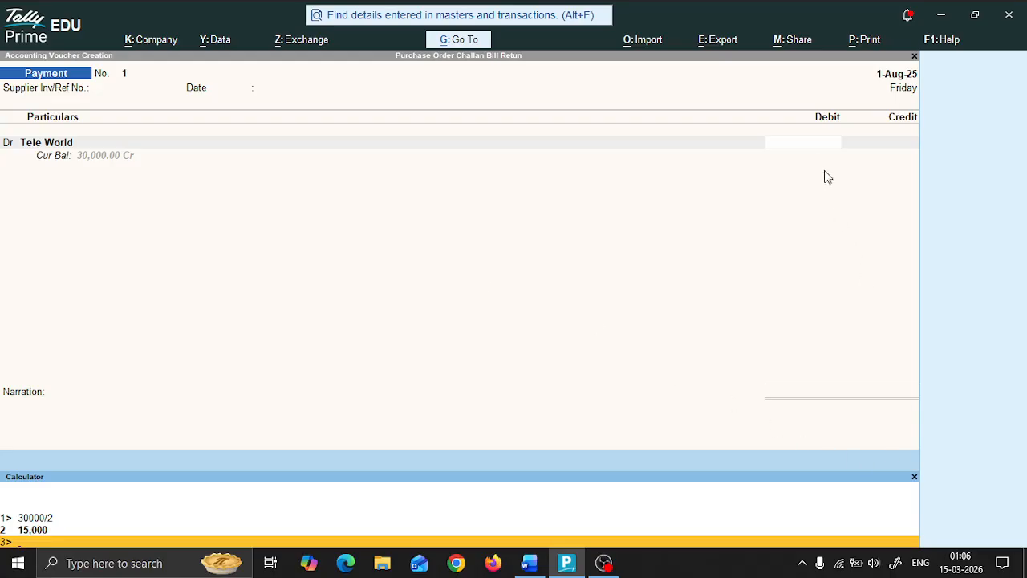
left_click(798, 145)
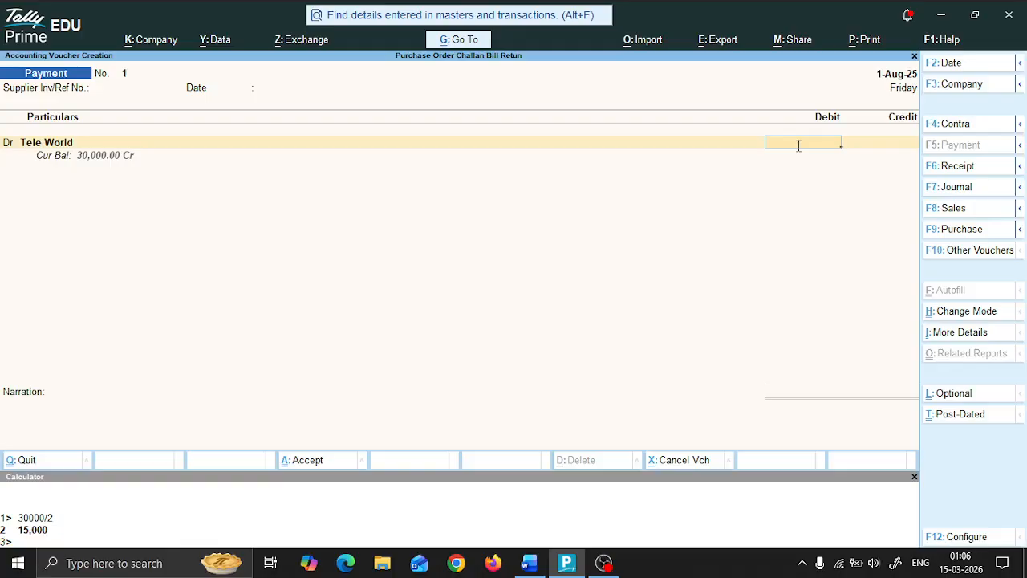
type("15000")
left_click(915, 479)
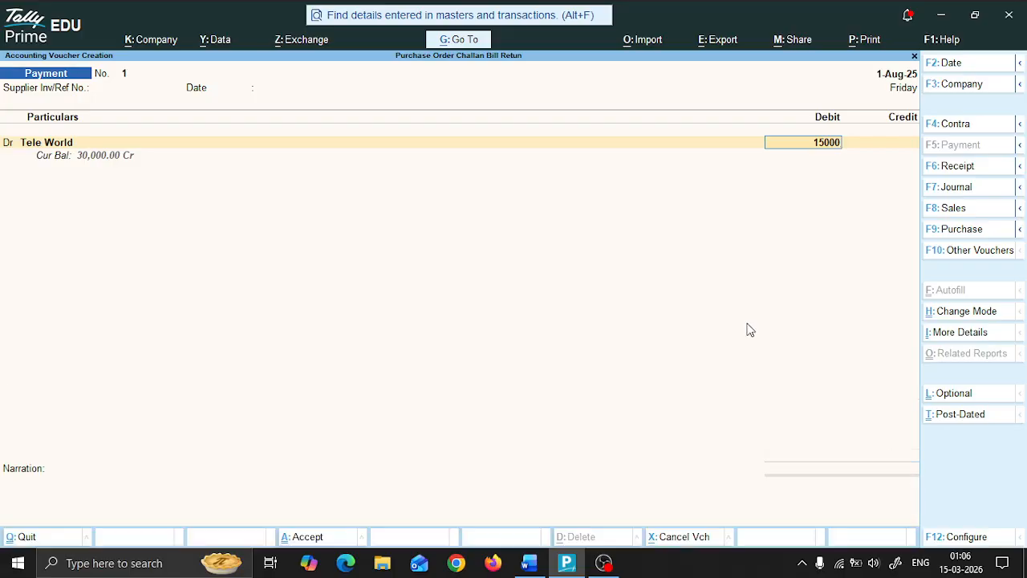
Step: Adjust the 15,000.00 Dr with Agst Ref against the pending bill TW/INV-00121/2025-26 and begin the credit line
key("Return")
key("Return")
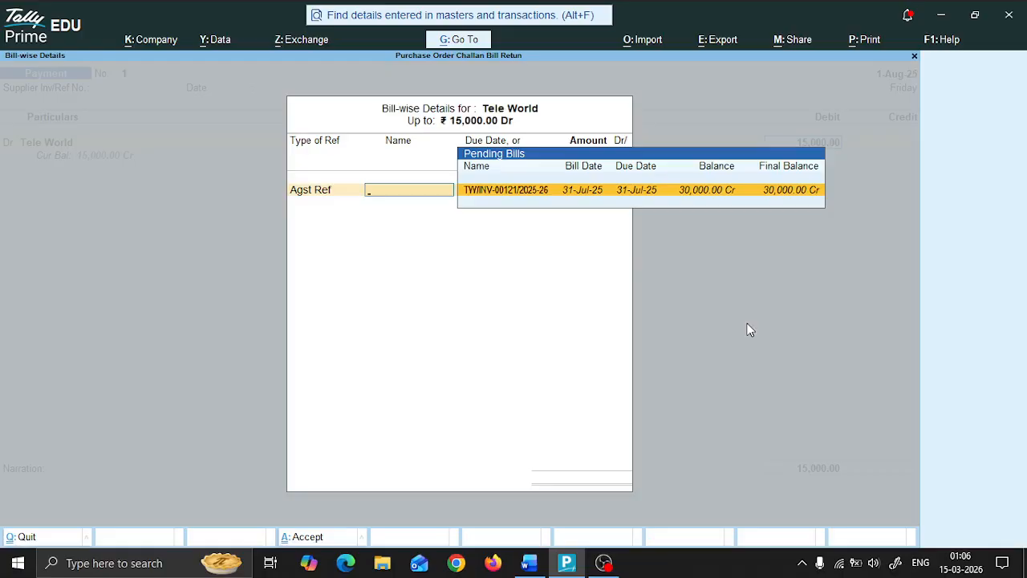
key("Return")
key("Return")
key("Return")
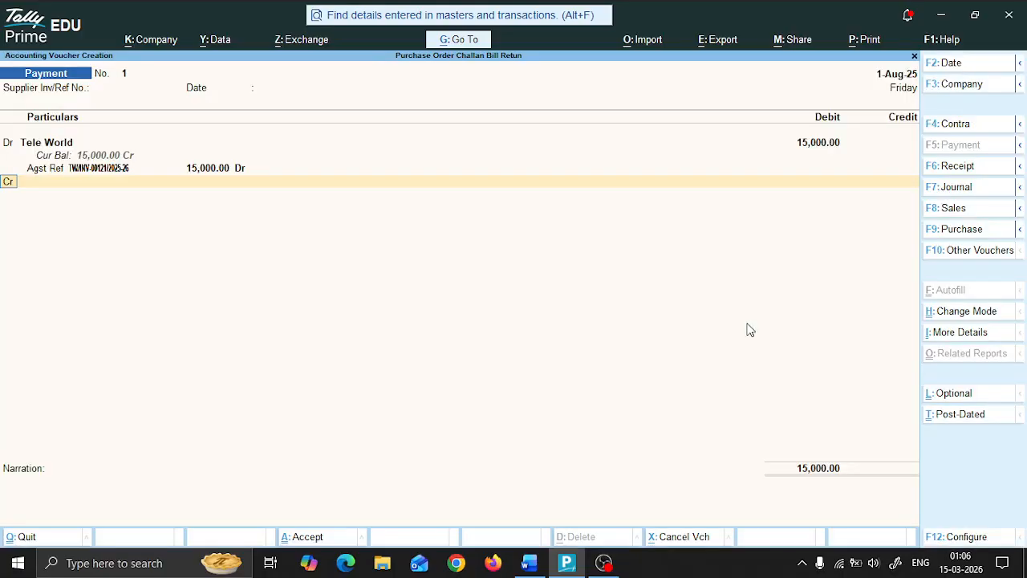
key("Return")
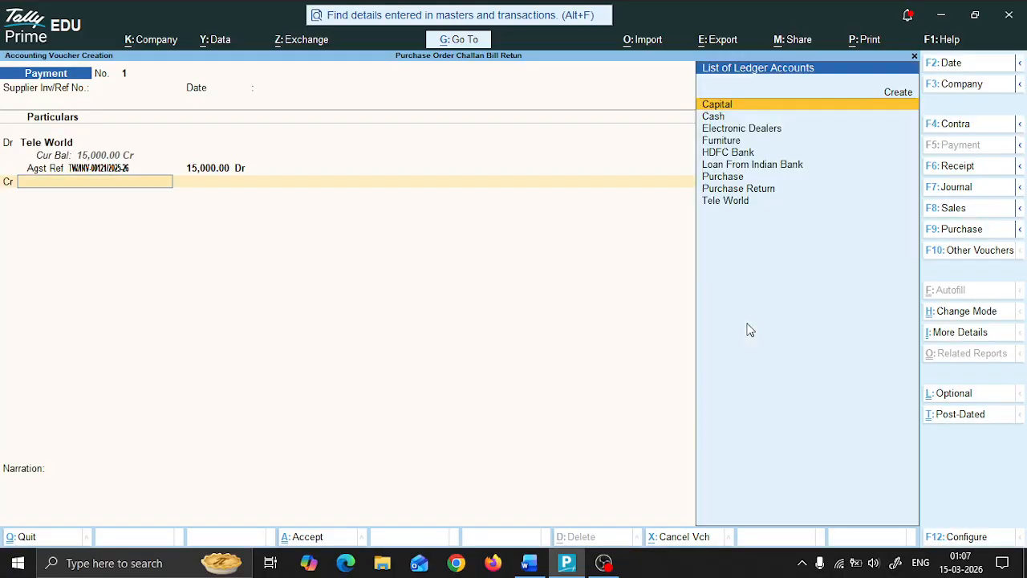
Step: Recheck exercise 7 in Word, then credit HDFC Bank with 15,000.00 in the TallyPrime payment voucher
key("alt+Tab")
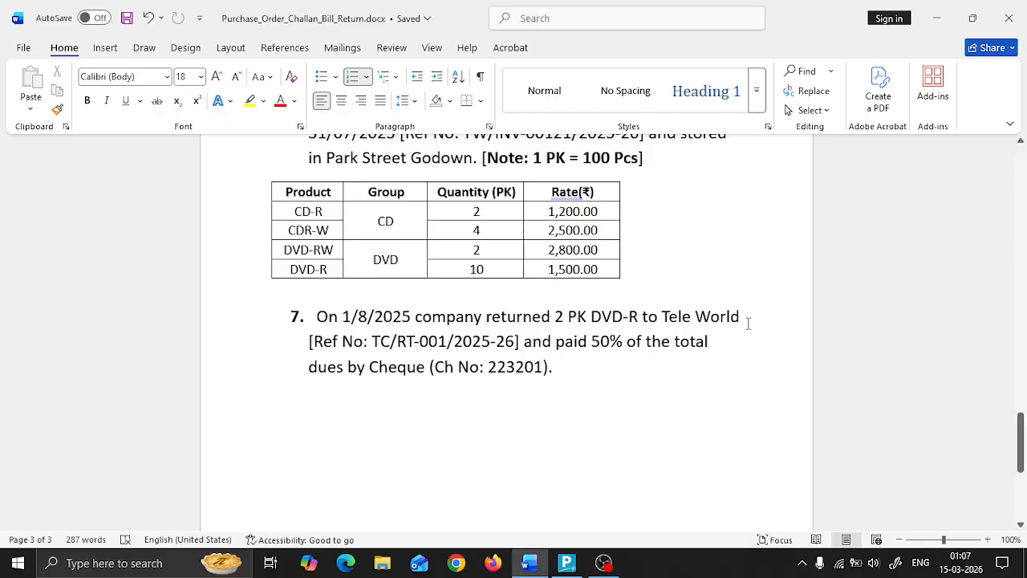
key("alt+Tab")
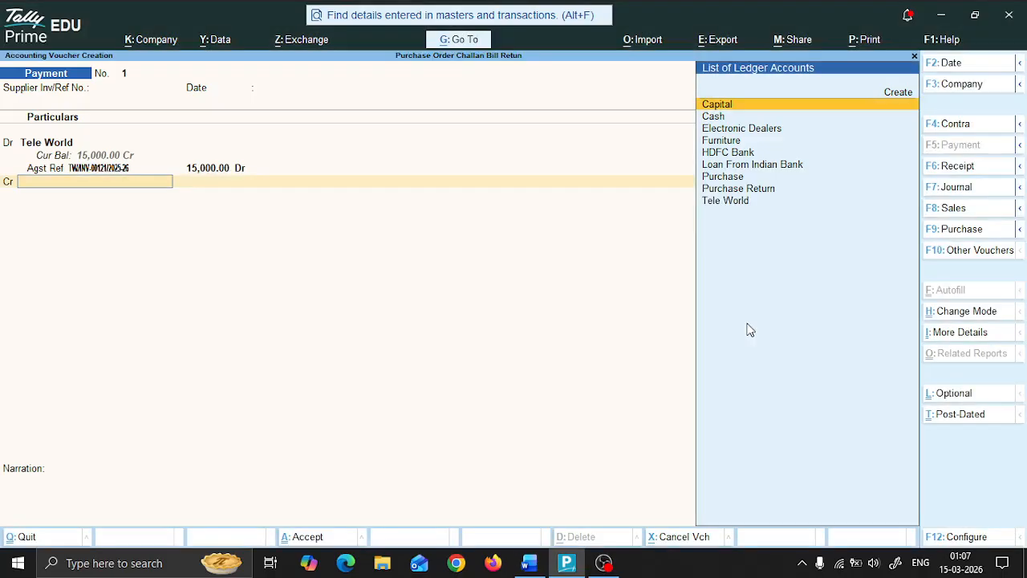
key("Down")
key("Down")
key("Down")
key("Down")
key("Return")
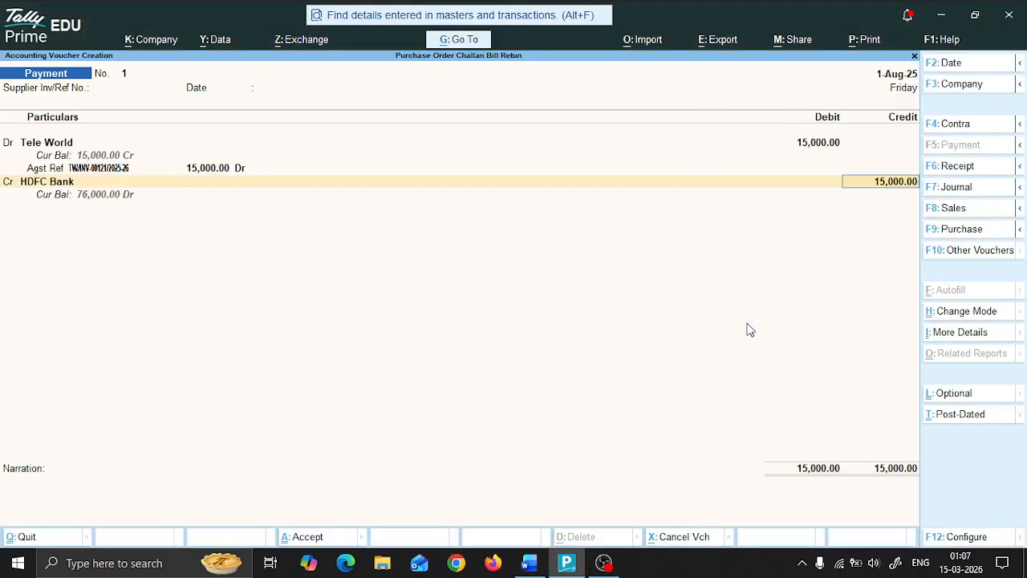
key("Return")
key("Return")
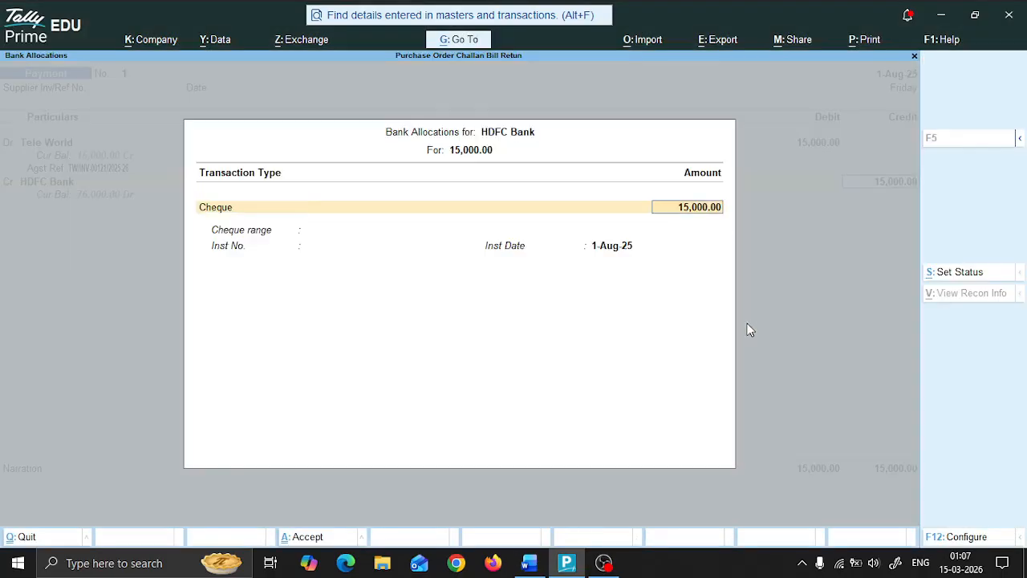
Step: Allocate the 15,000.00 bank payment as a Cheque with instrument number 223201 from Word exercise 7, keeping the date 1-Aug-25
key("Return")
key("alt+Tab")
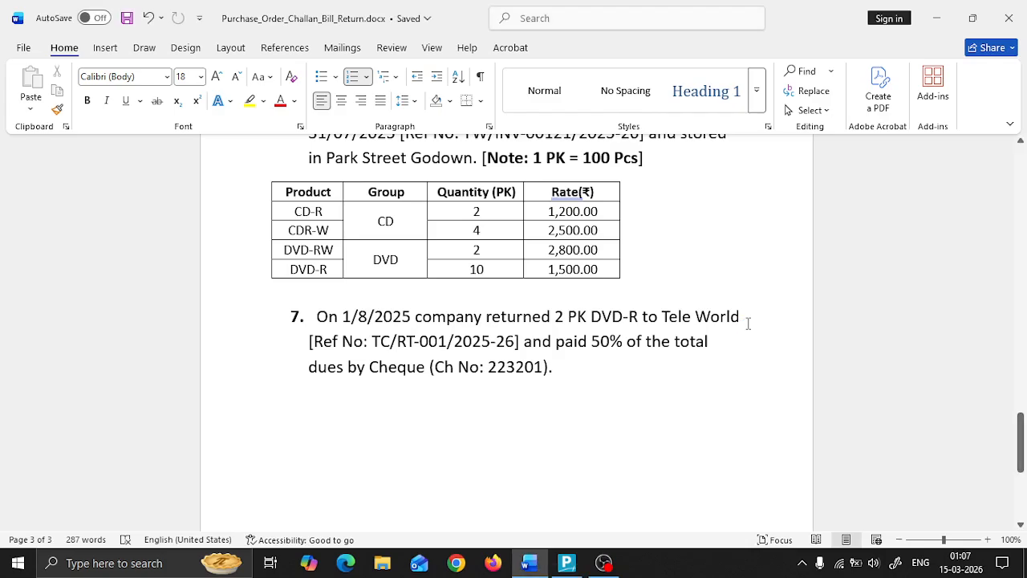
key("alt+Tab")
type("223201")
key("alt+Tab")
key("alt+Tab")
key("Return")
key("Return")
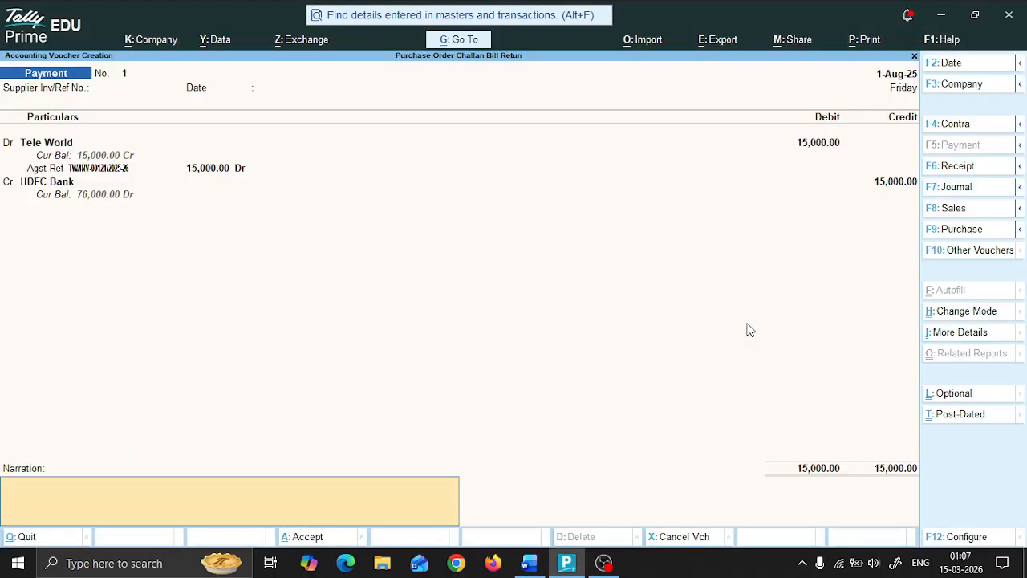
Step: Enter the narration "Being 50% of the dues to Teleworld Paid by cheque number 223201" and save the payment voucher
type("Being 50% of the dues to Tel")
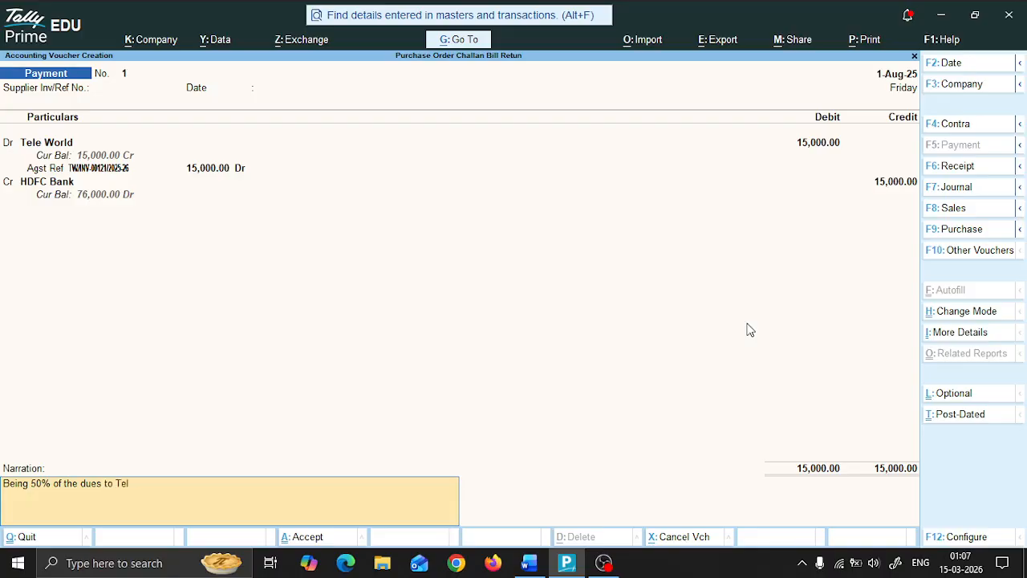
type("eworld Paid by cheque number")
key("alt+Tab")
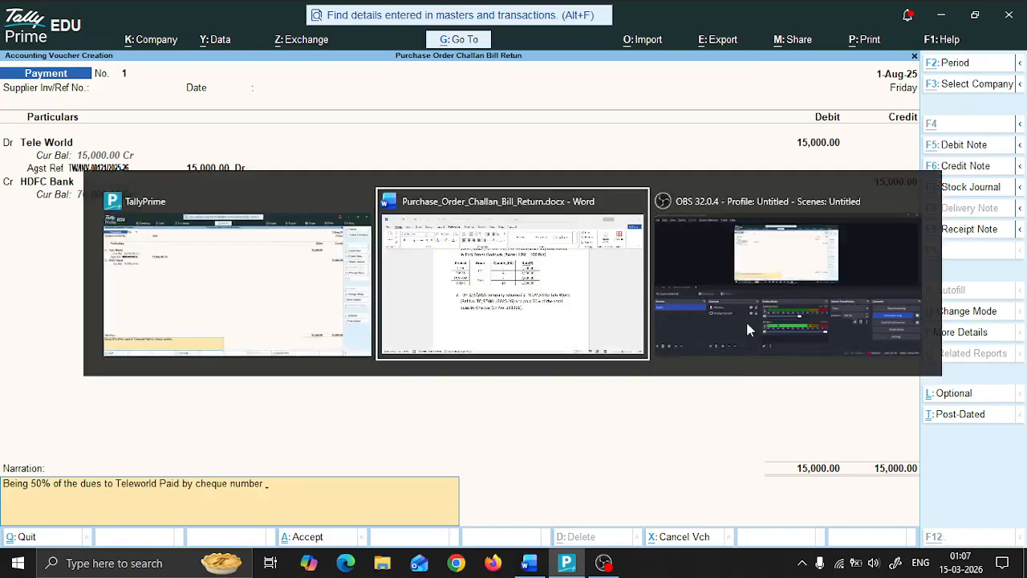
key("alt+Tab")
type("223")
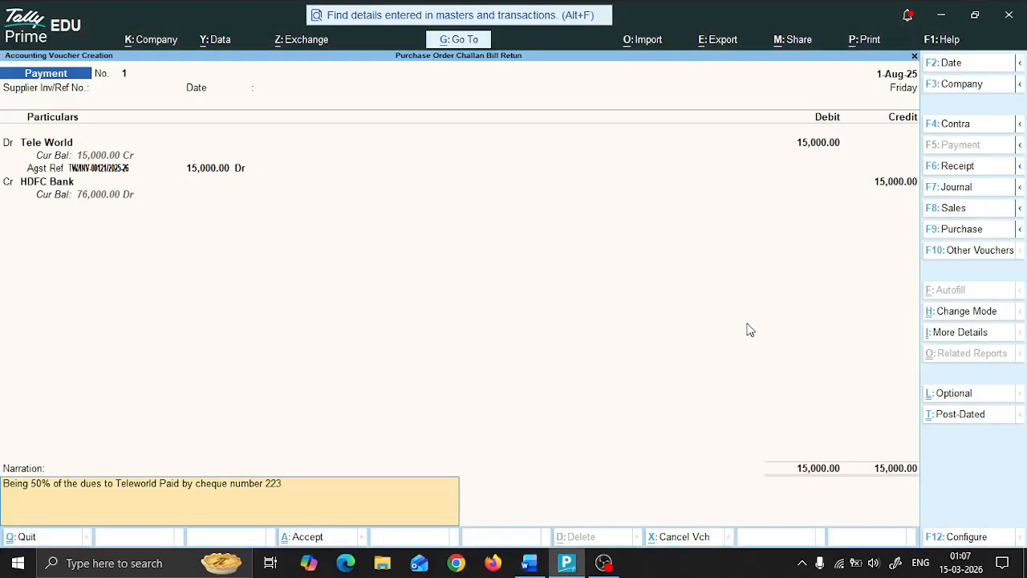
key("alt+Tab")
key("alt+Tab")
type("201")
key("Return")
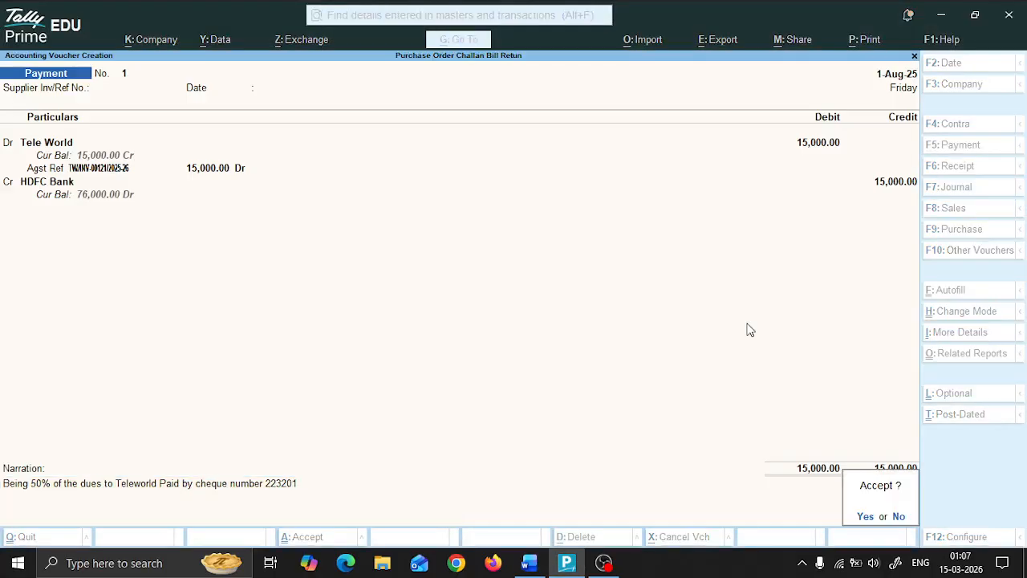
key("Return")
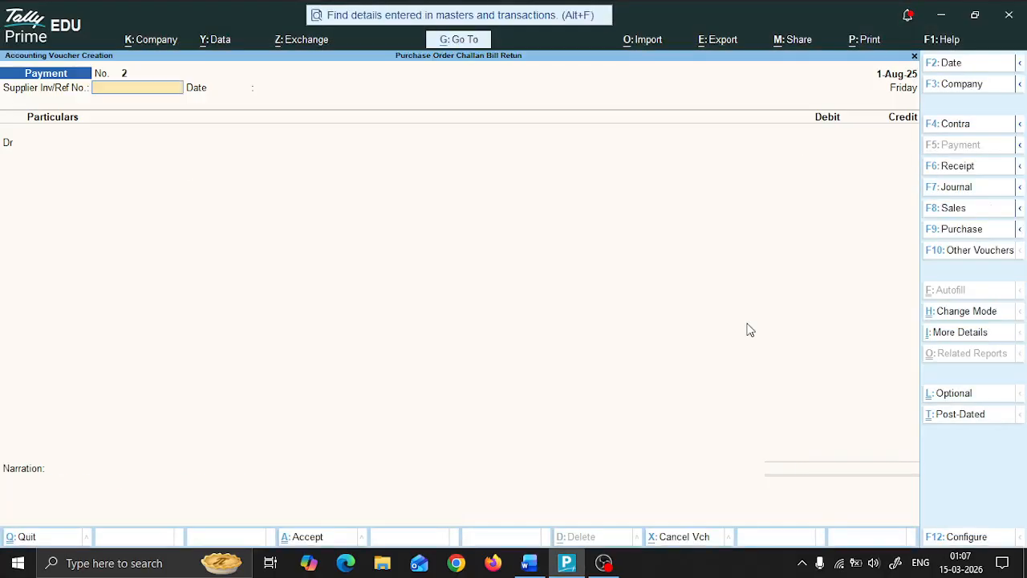
Step: Review the Tally questions in the Word document from exercise 7 back to exercise 1 for any remaining tasks
key("alt+Tab")
scroll(747, 323, "down", 3)
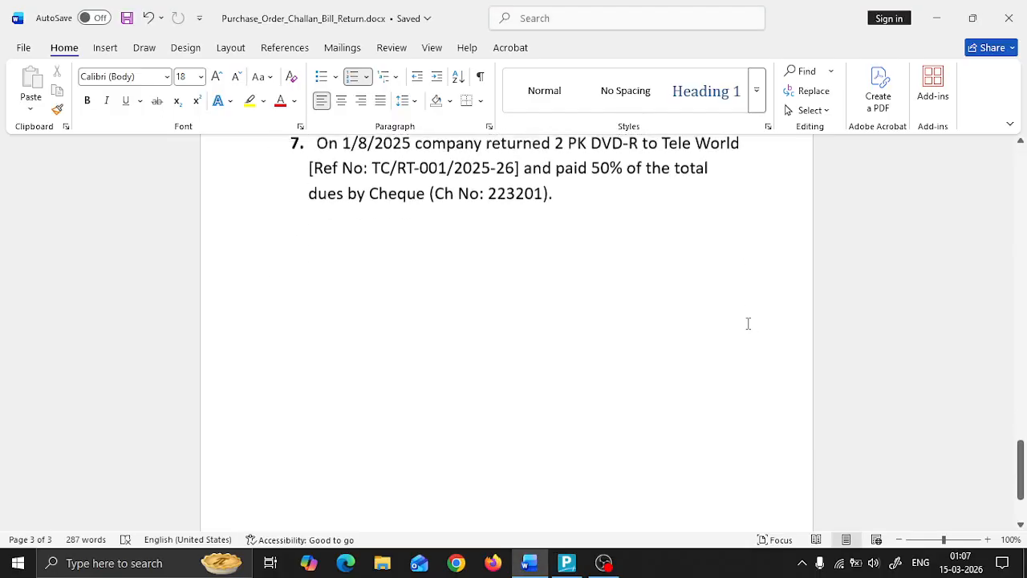
scroll(748, 324, "up", 5)
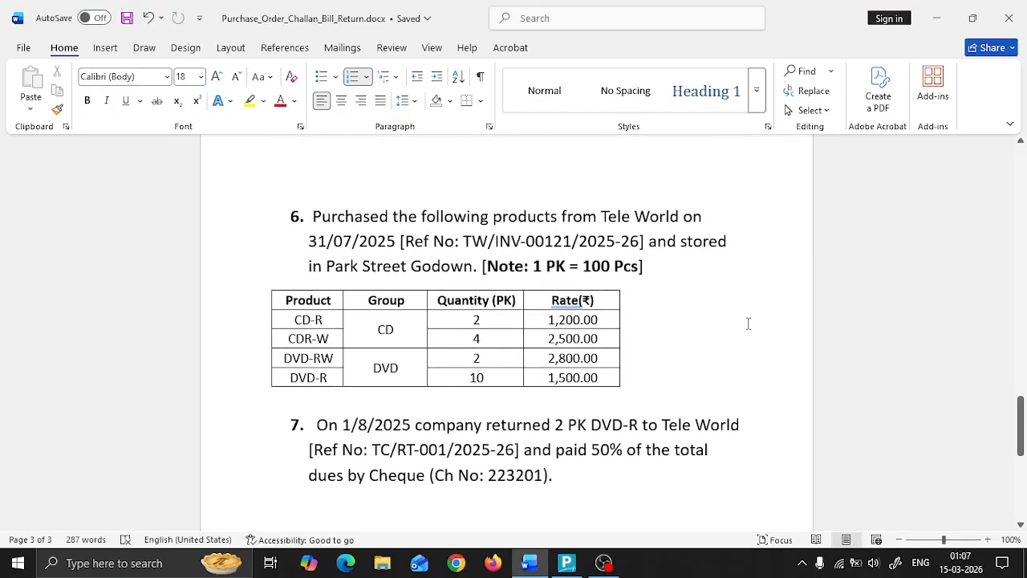
scroll(747, 323, "down", 3)
scroll(748, 323, "up", 6)
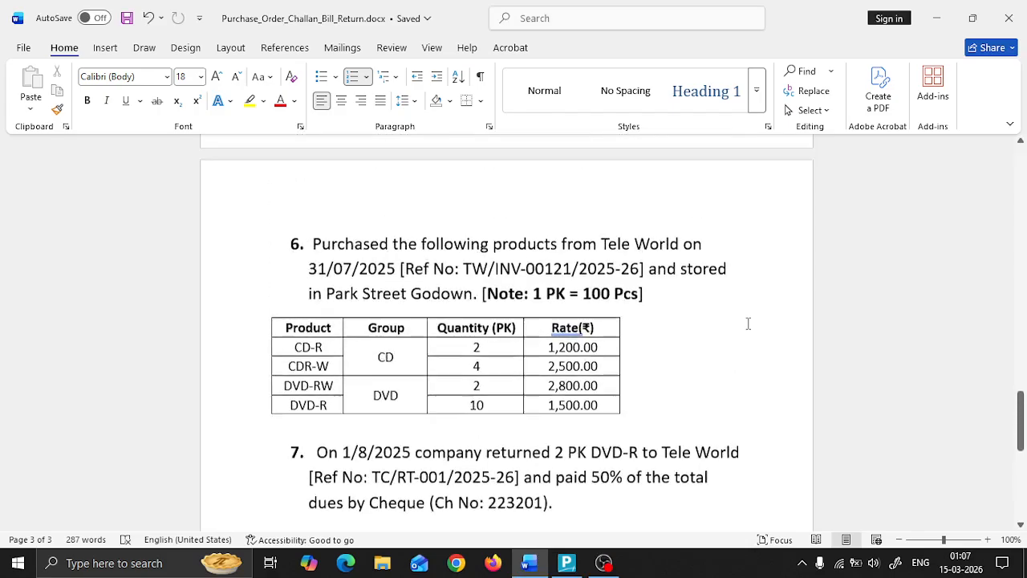
scroll(748, 323, "up", 12)
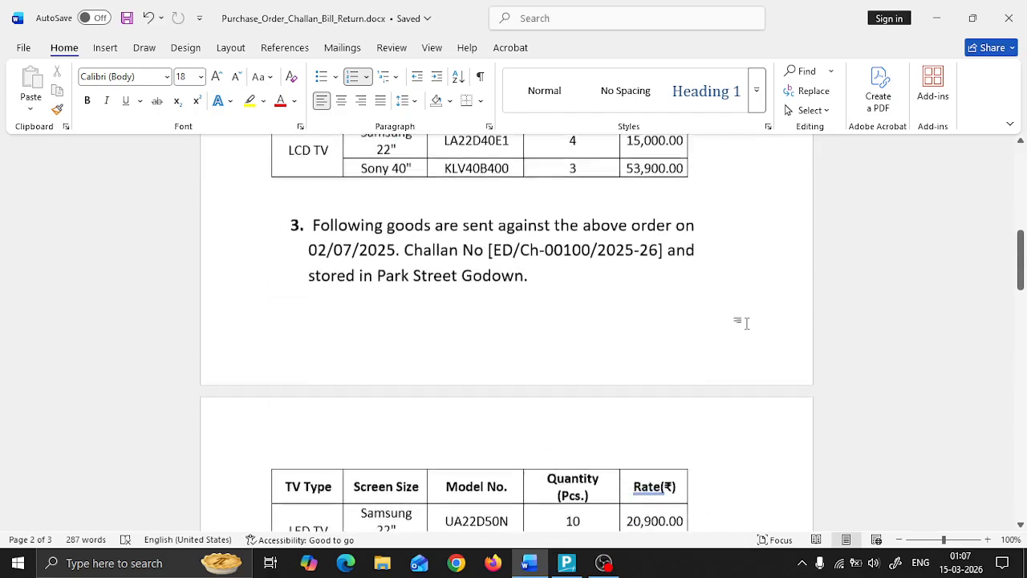
scroll(748, 323, "up", 6)
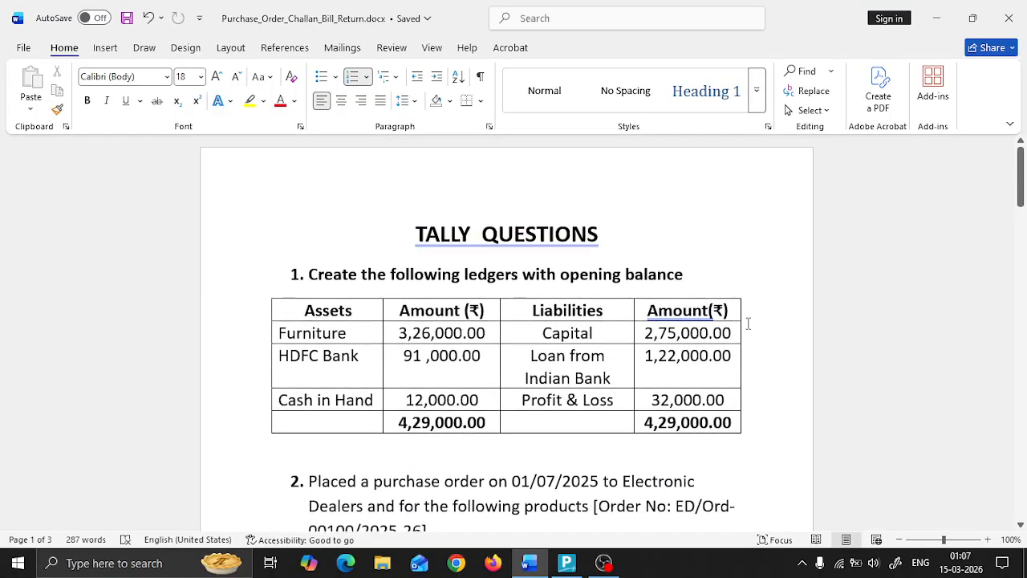
scroll(748, 323, "down", 15)
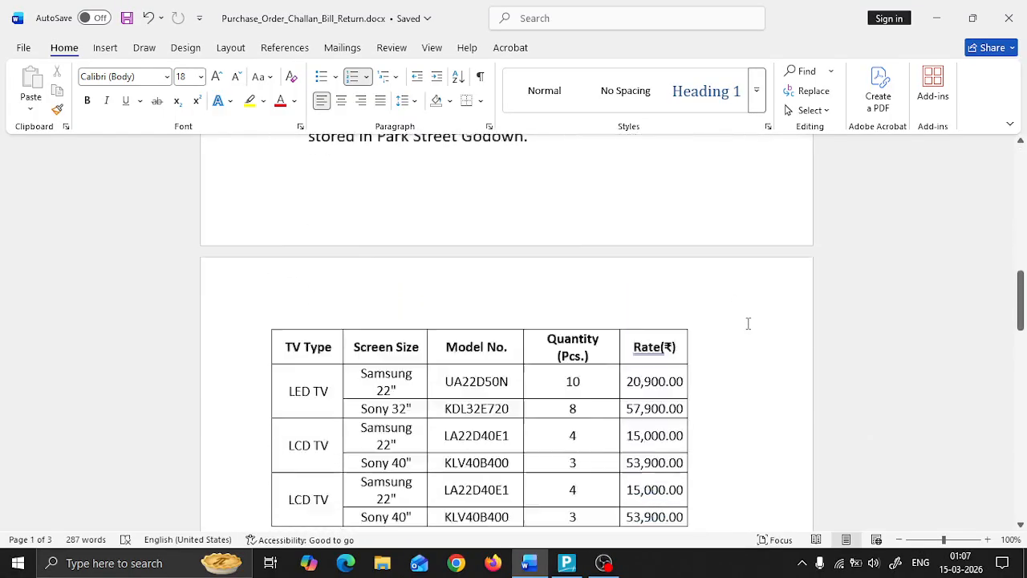
scroll(748, 323, "down", 10)
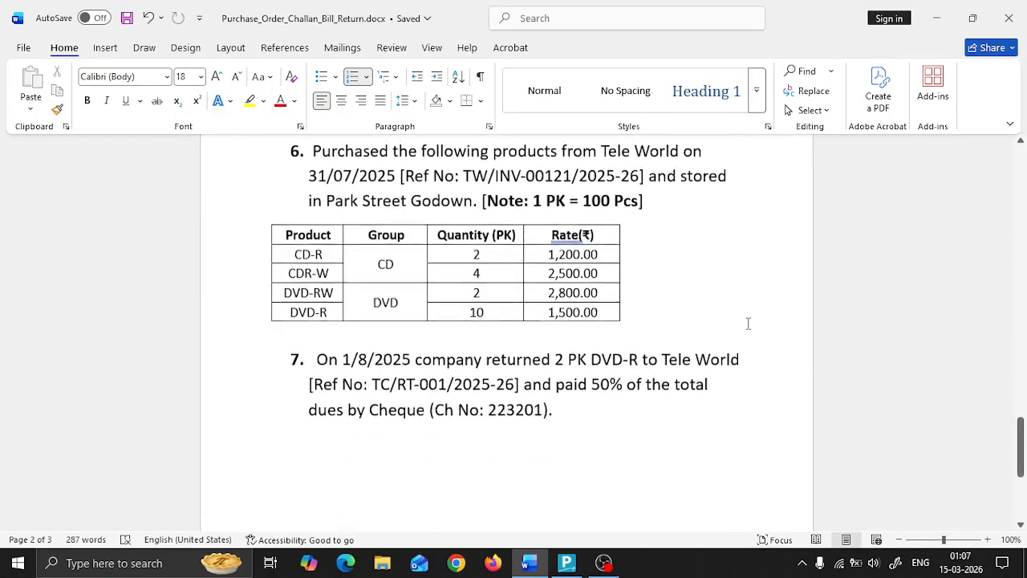
Step: Switch back to TallyPrime and quit the blank payment voucher to return to the Gateway of Tally
key("alt+Tab")
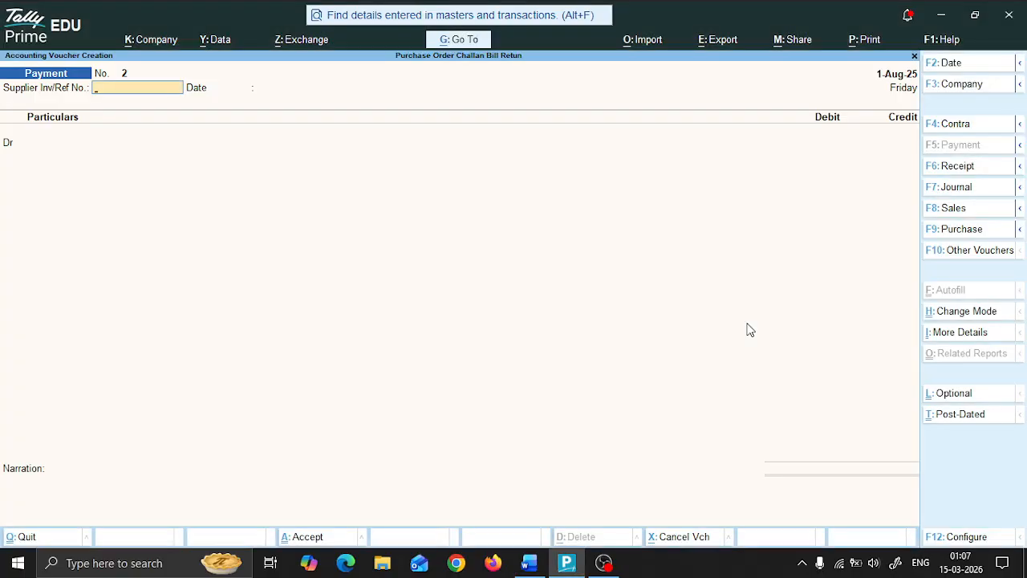
key("Escape")
key("y")
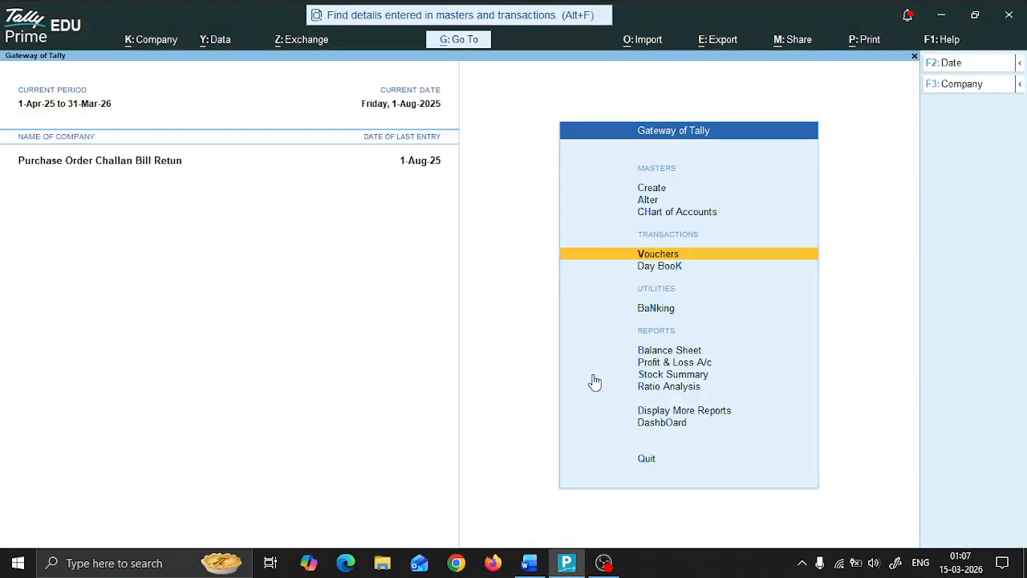